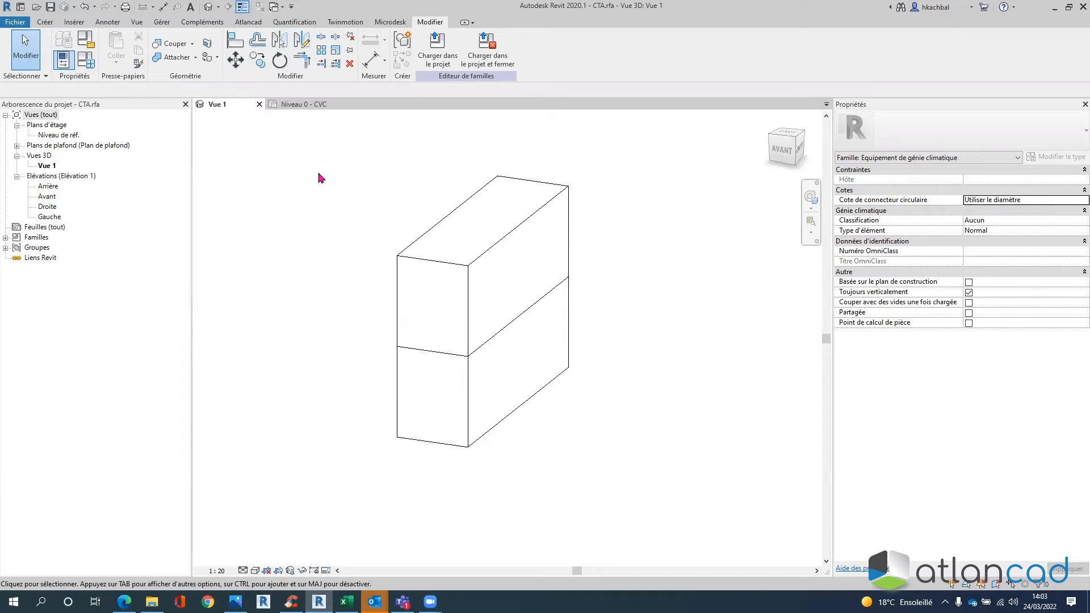
- Orbit the CTA box in 3D, then open the Niveau de réf. plan showing its dimensions
{"action": "middle_click_drag", "start_coordinate": [593, 296], "coordinate": [551, 284], "text": "shift"}
{"action": "middle_click_drag", "start_coordinate": [568, 360], "coordinate": [472, 290], "text": "shift"}
{"action": "middle_click_drag", "start_coordinate": [630, 358], "coordinate": [630, 392], "text": "shift"}
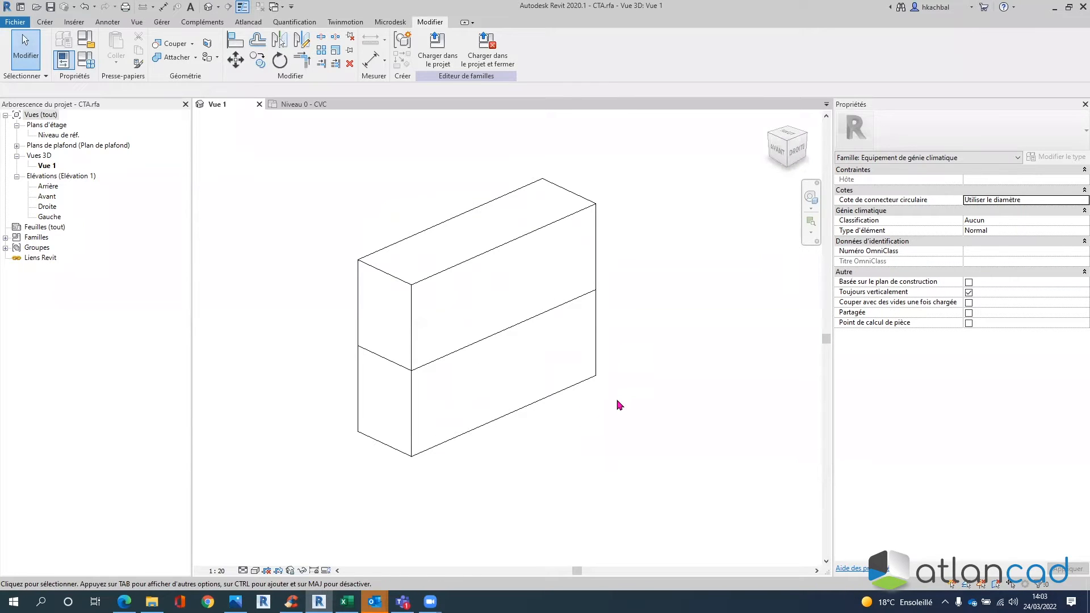
{"action": "middle_click_drag", "start_coordinate": [628, 429], "coordinate": [638, 418], "text": "shift"}
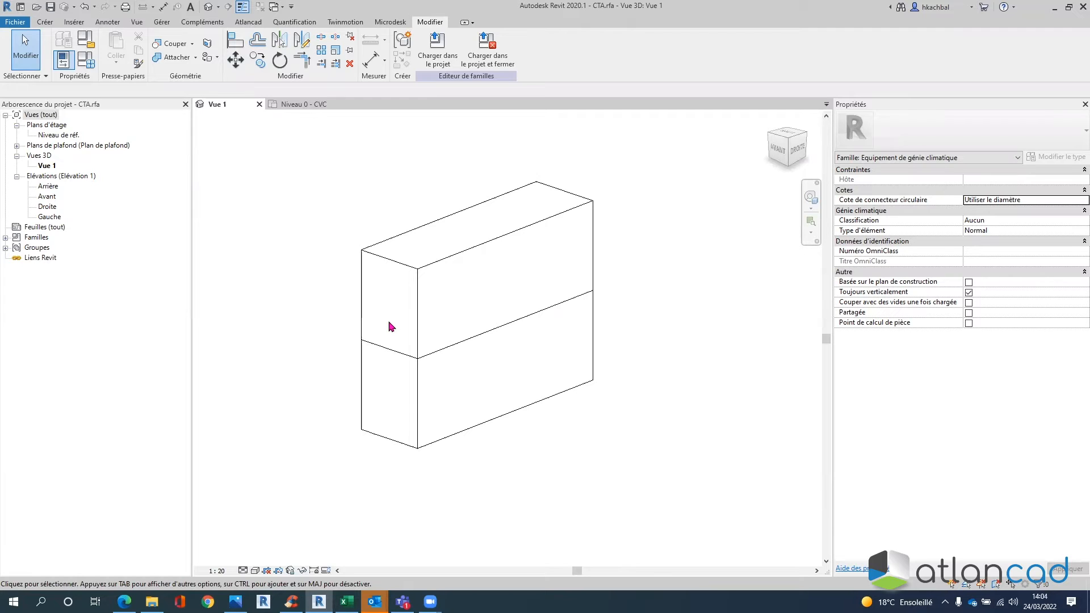
{"action": "left_click", "coordinate": [59, 135]}
{"action": "left_click", "coordinate": [289, 174]}
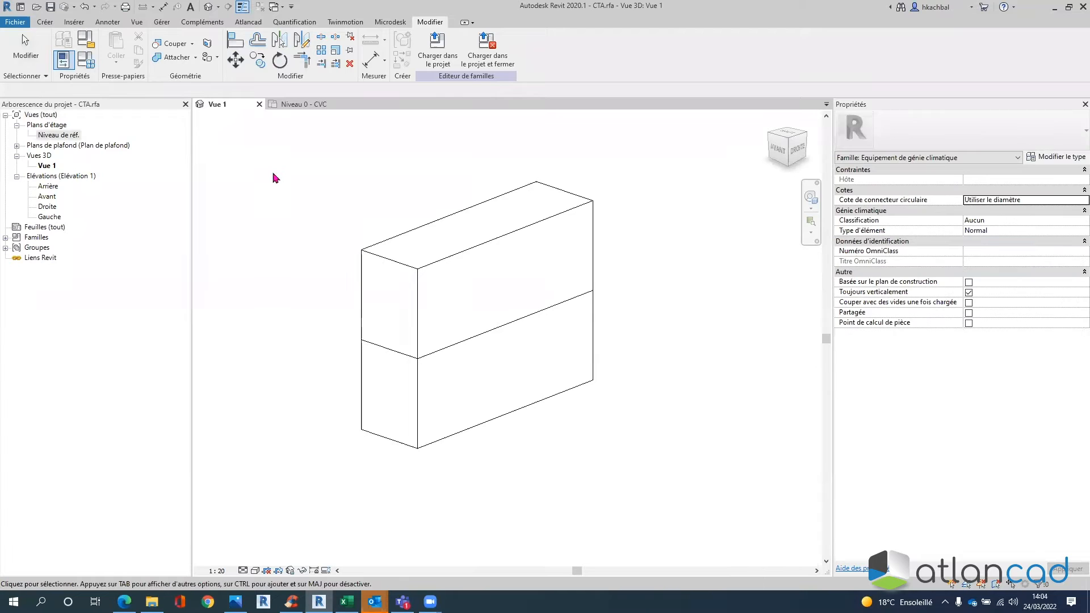
{"action": "double_click", "coordinate": [59, 135]}
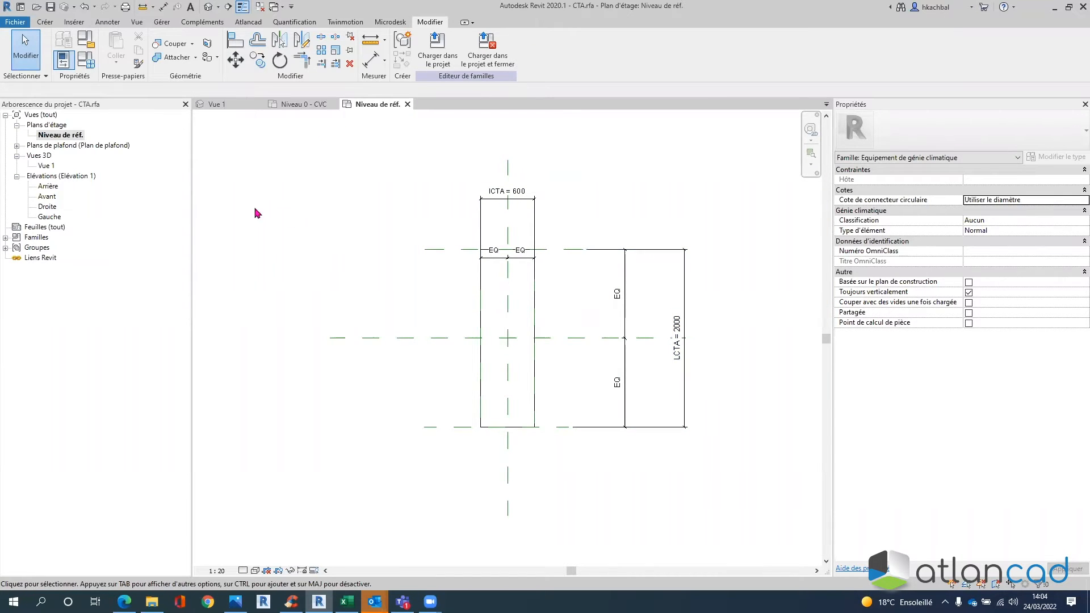
- Check the Avant front elevation, then return to the 3D view Vue 1
{"action": "double_click", "coordinate": [47, 197]}
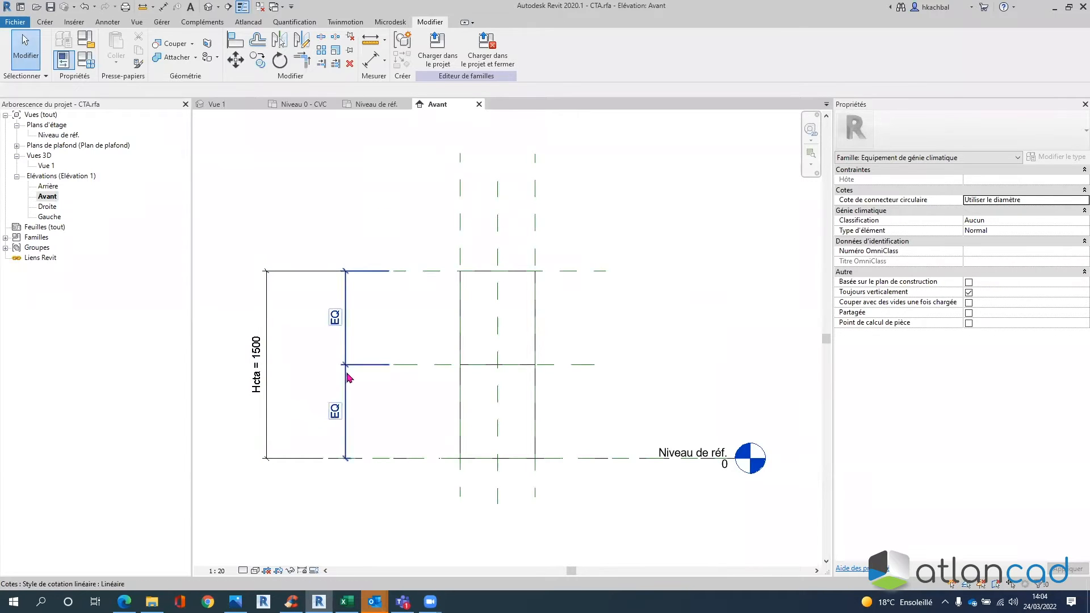
{"action": "double_click", "coordinate": [65, 136]}
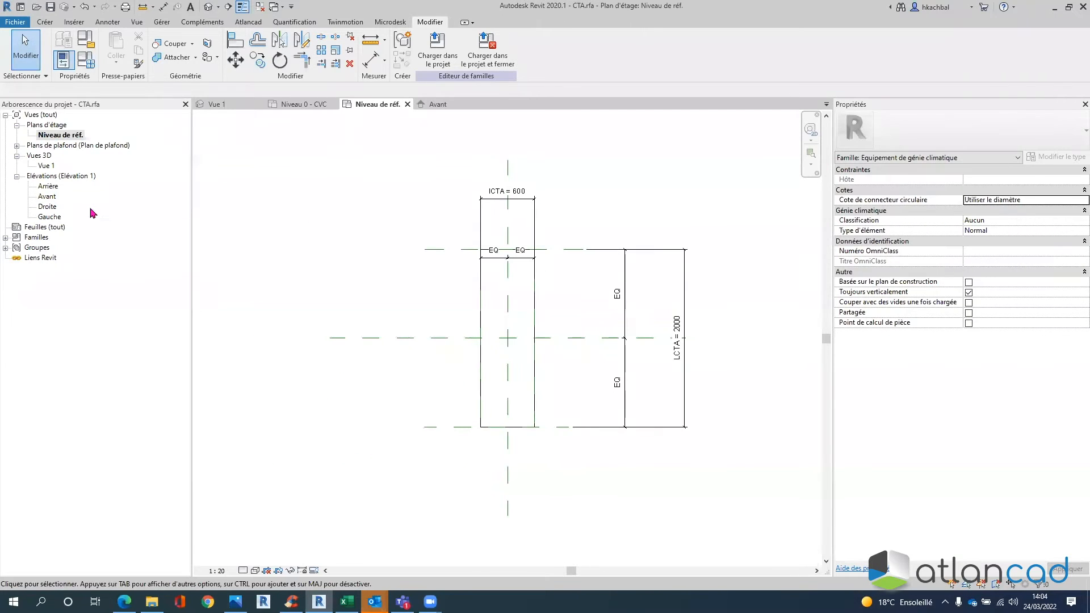
{"action": "double_click", "coordinate": [46, 166]}
{"action": "middle_click_drag", "start_coordinate": [397, 236], "coordinate": [462, 236], "text": "shift"}
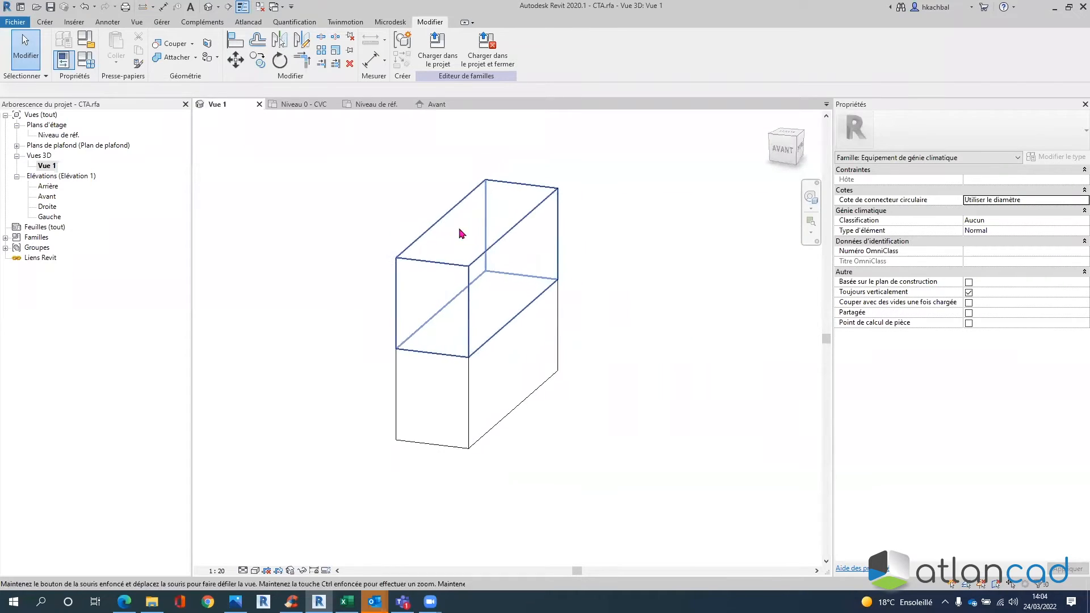
- Set the ICTA type parameter to 1000, apply it, and orbit to review the widened box
{"action": "left_click", "coordinate": [84, 61]}
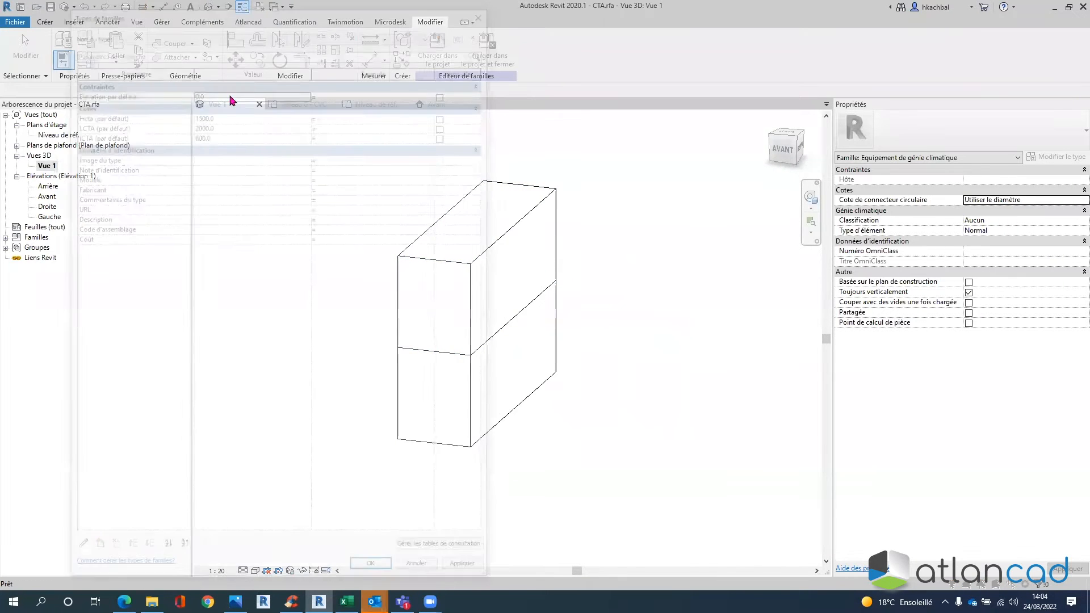
{"action": "left_click", "coordinate": [240, 133]}
{"action": "type", "text": "1"}
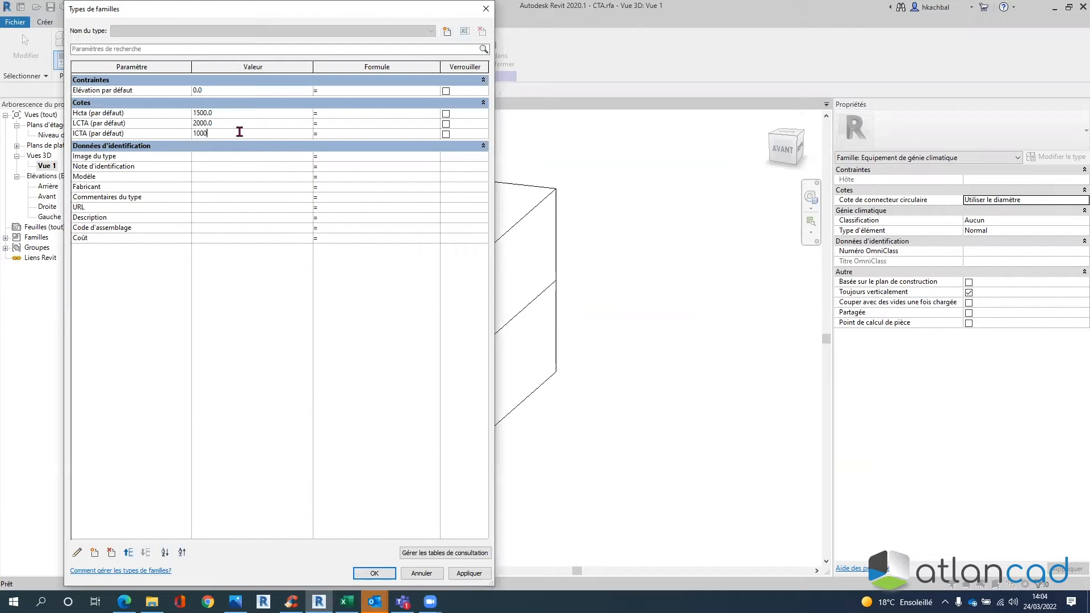
{"action": "left_click", "coordinate": [469, 573]}
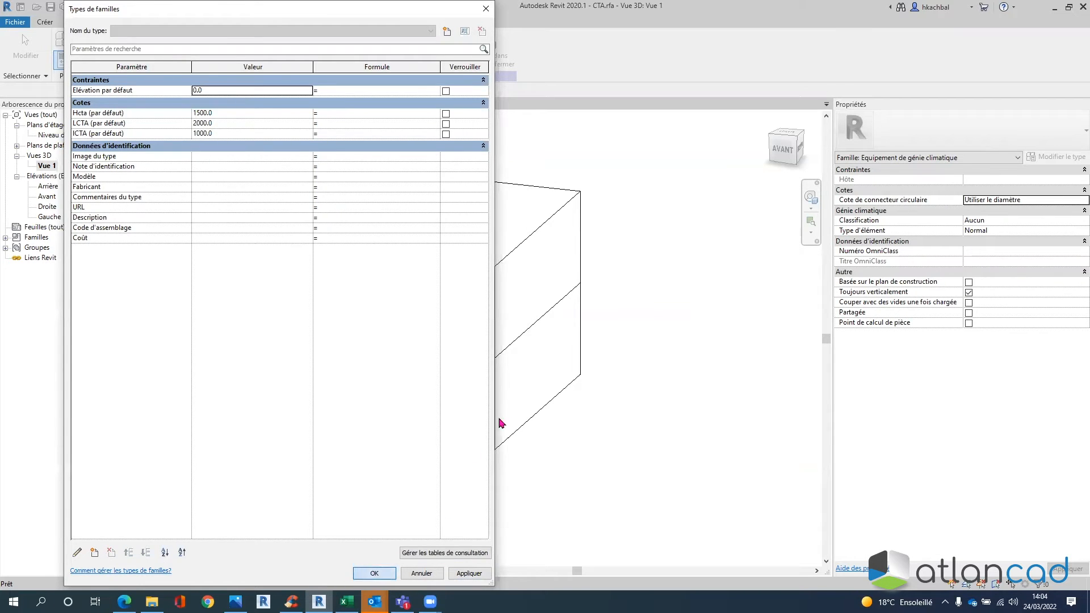
{"action": "key", "text": "Return"}
{"action": "middle_click_drag", "start_coordinate": [424, 356], "coordinate": [437, 457], "text": "shift"}
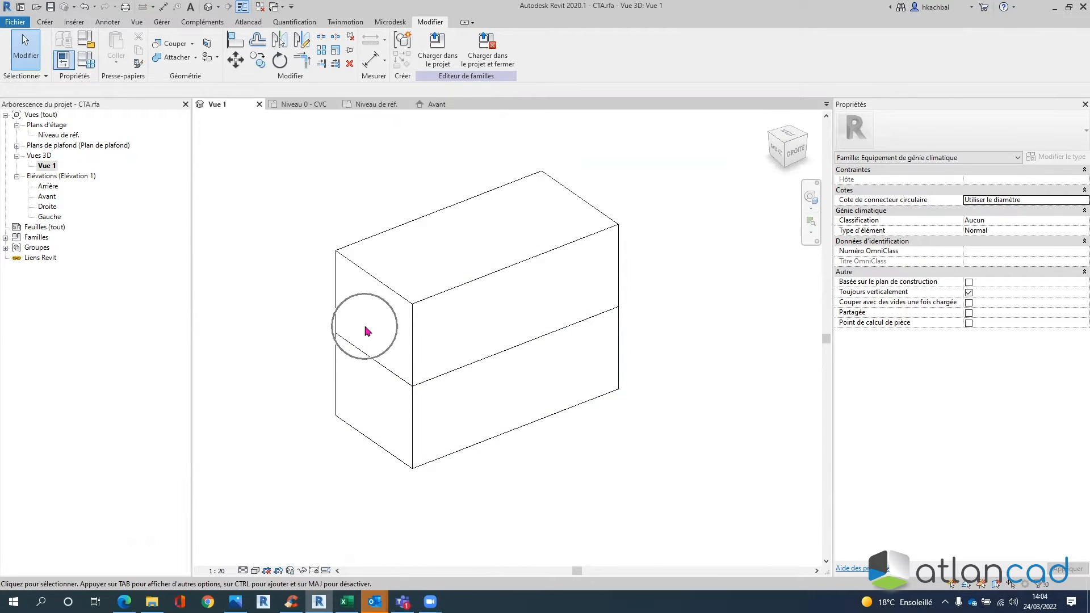
{"action": "middle_click_drag", "start_coordinate": [428, 425], "coordinate": [545, 418], "text": "shift"}
{"action": "middle_click_drag", "start_coordinate": [550, 360], "coordinate": [560, 335], "text": "shift"}
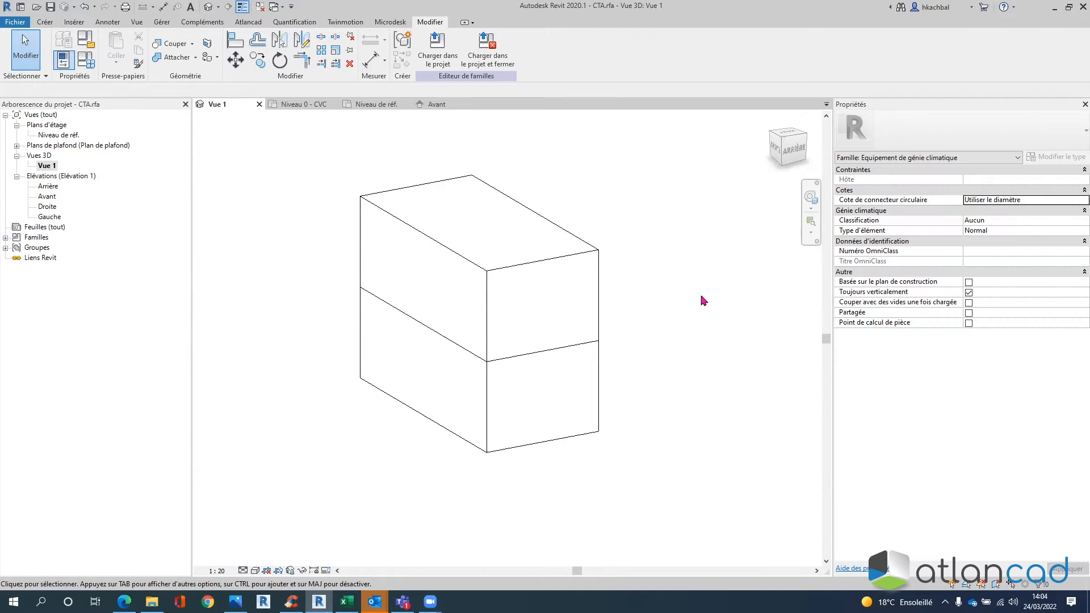
{"action": "left_click", "coordinate": [54, 24]}
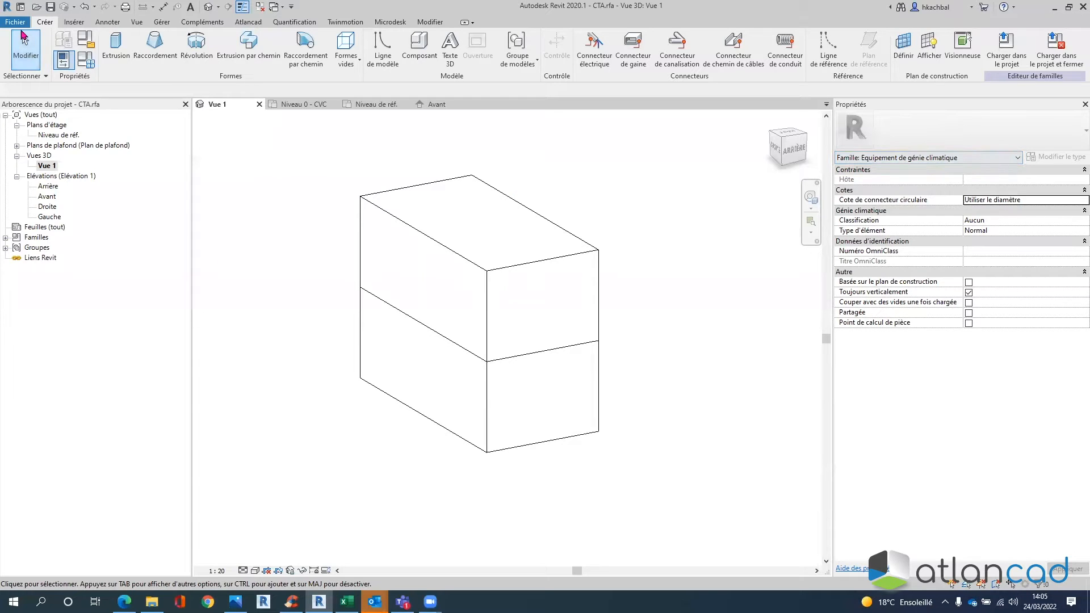
{"action": "left_click", "coordinate": [17, 23]}
{"action": "mouse_move", "coordinate": [40, 65]}
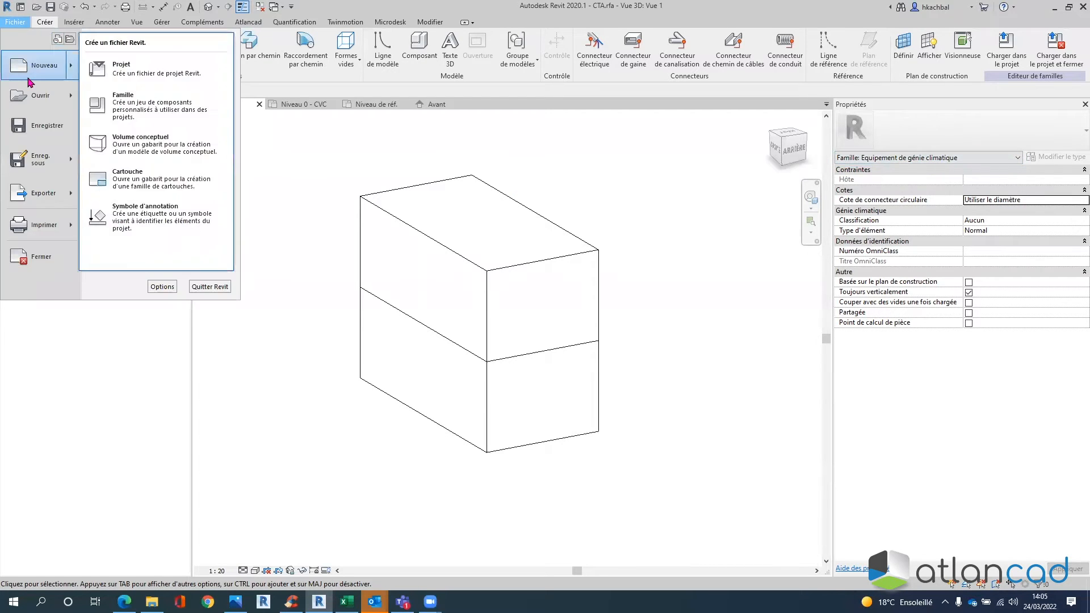
{"action": "left_click", "coordinate": [116, 105]}
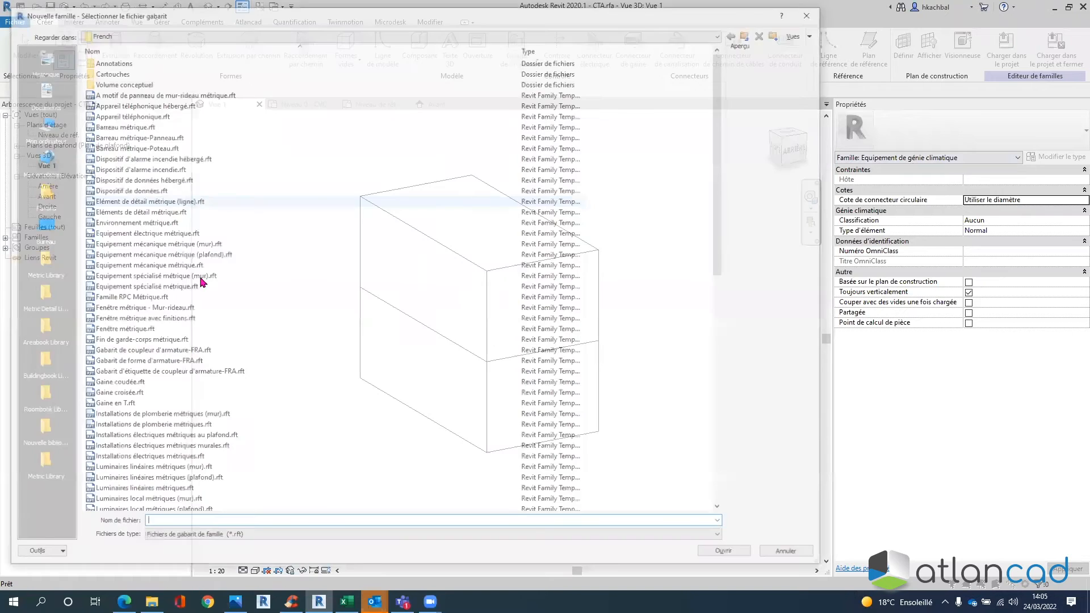
{"action": "scroll", "coordinate": [191, 300], "scroll_direction": "down", "scroll_amount": 12}
{"action": "left_click", "coordinate": [157, 308]}
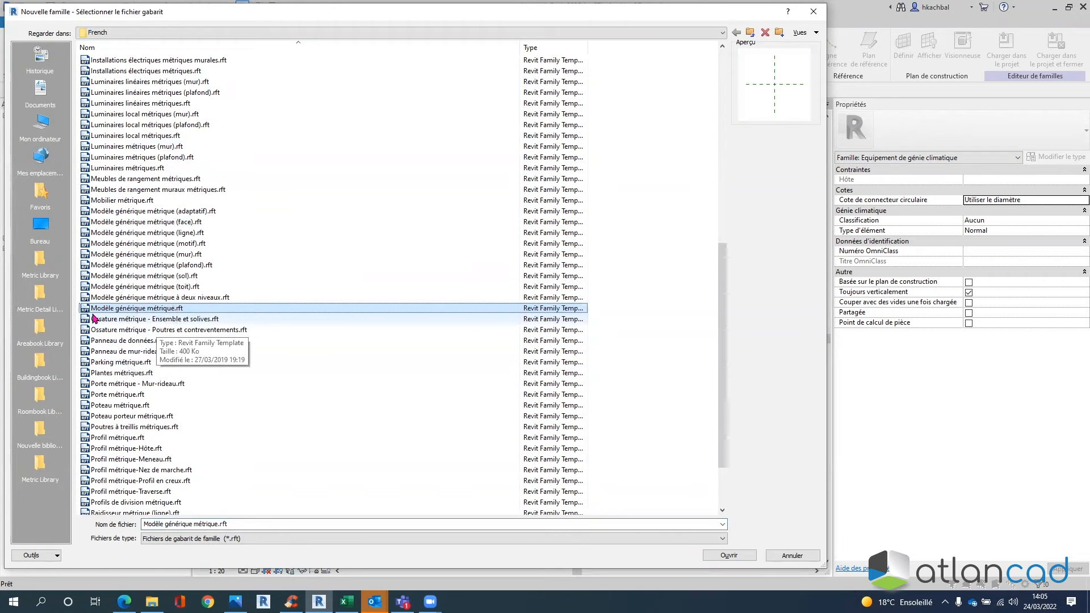
{"action": "left_click", "coordinate": [132, 202]}
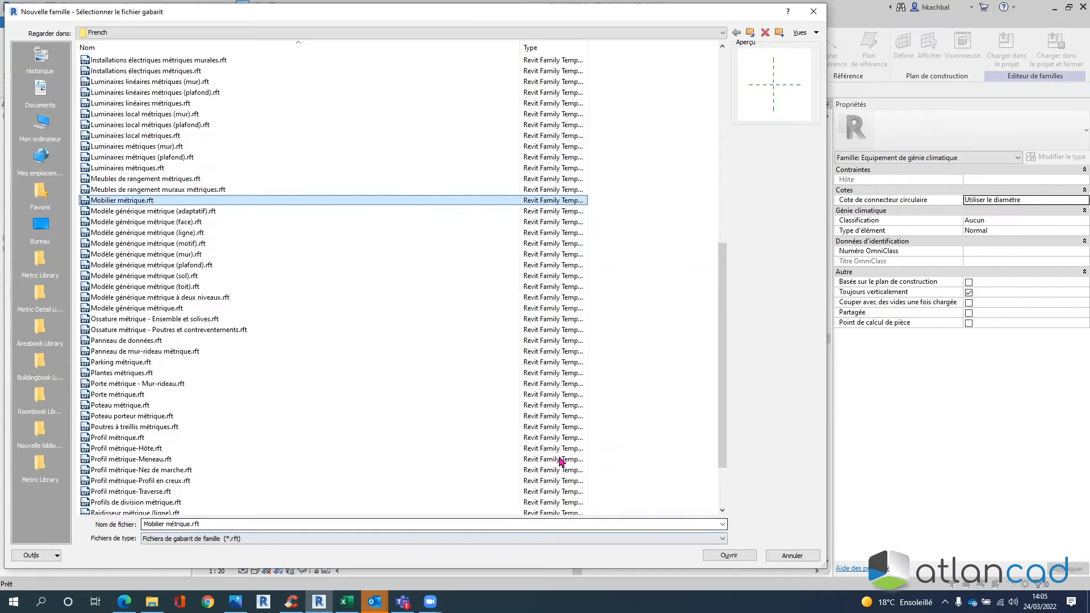
{"action": "left_click", "coordinate": [729, 555]}
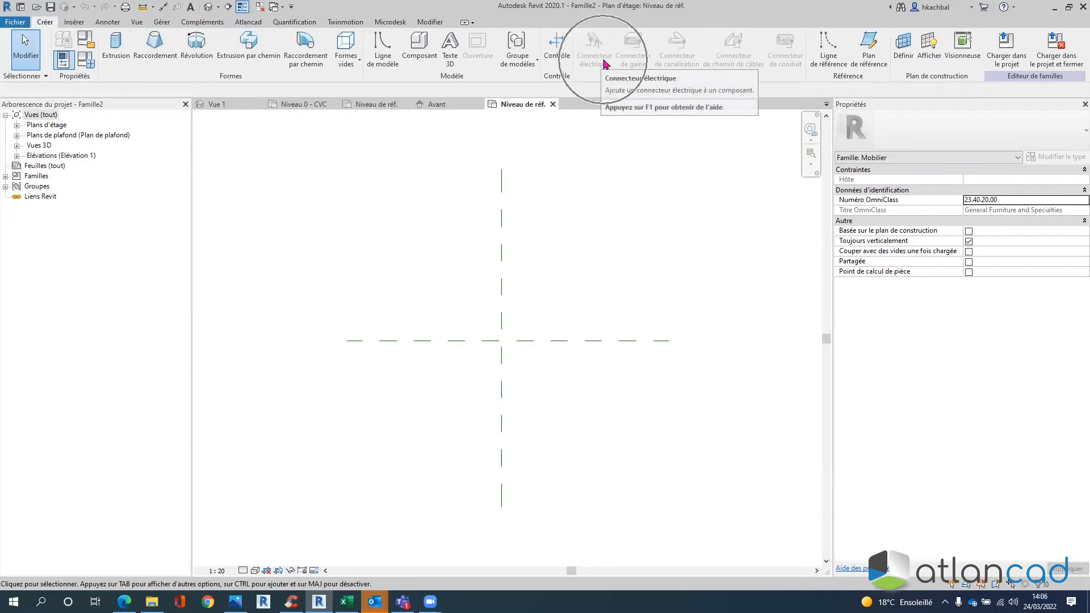
{"action": "left_click", "coordinate": [553, 104]}
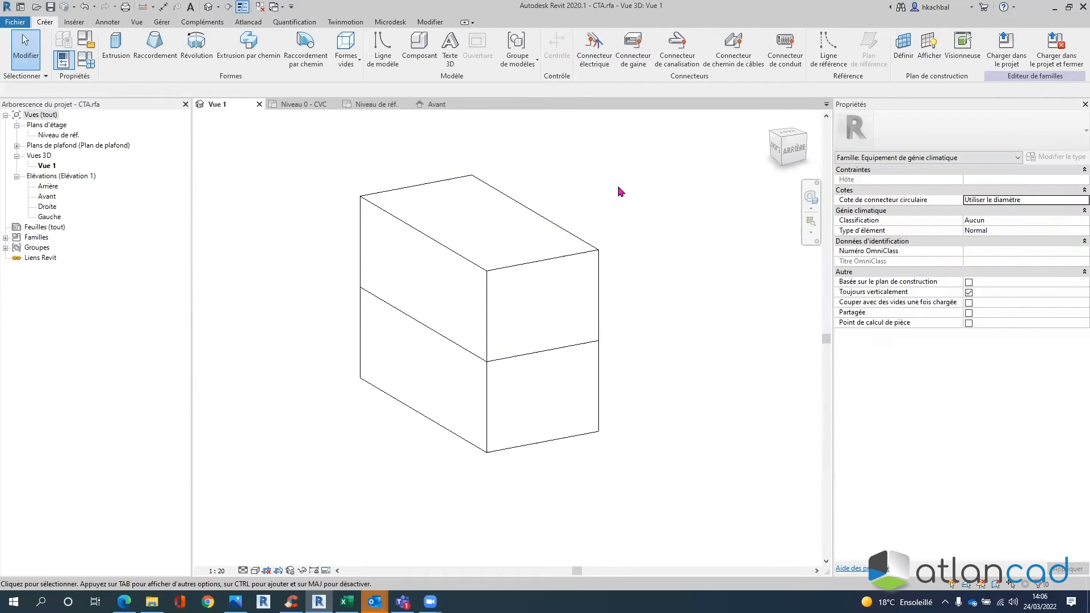
- Add a Soufflage duct connector with Face placement on the upper extrusion's end face
{"action": "left_click", "coordinate": [578, 264]}
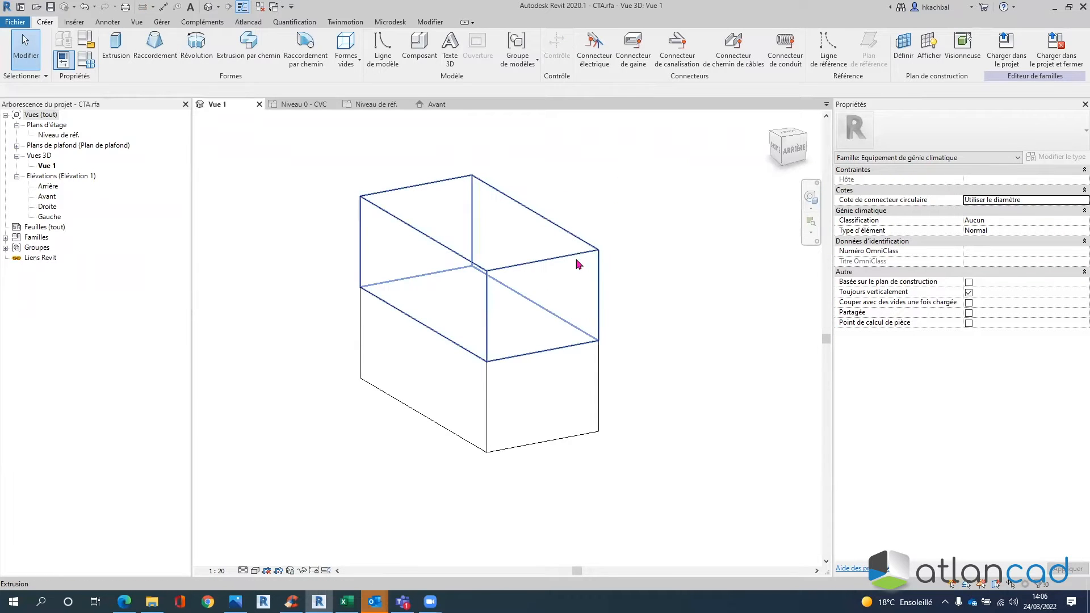
{"action": "left_click", "coordinate": [578, 264]}
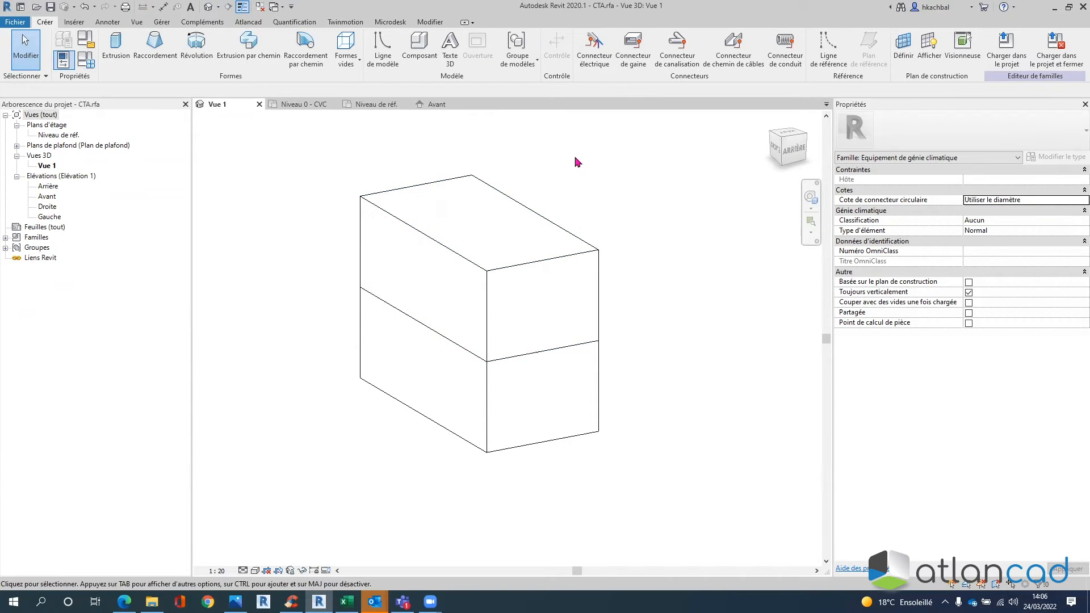
{"action": "left_click", "coordinate": [898, 162]}
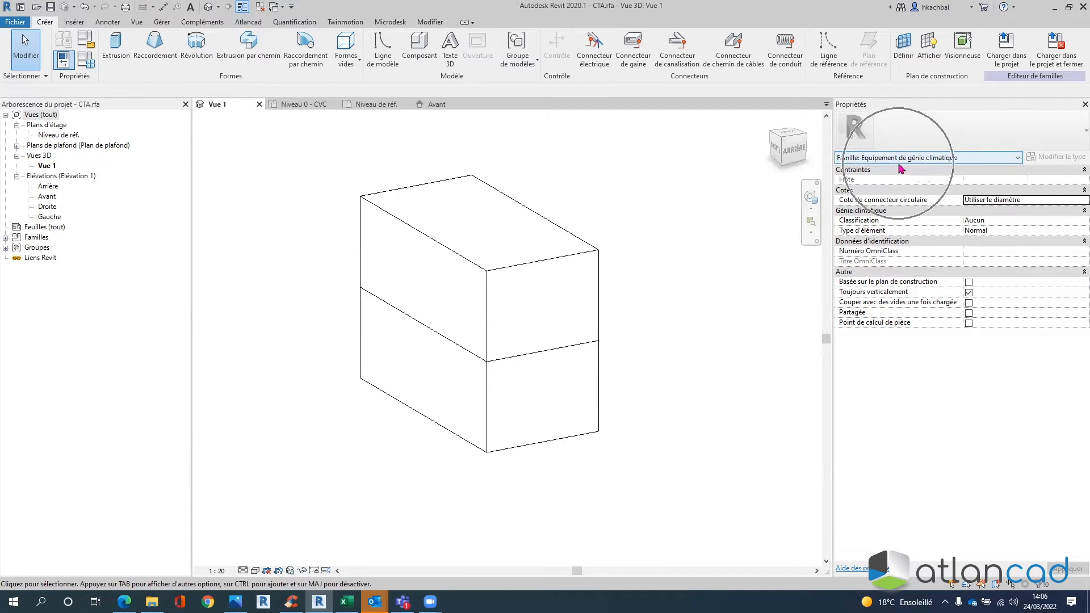
{"action": "left_click", "coordinate": [636, 51]}
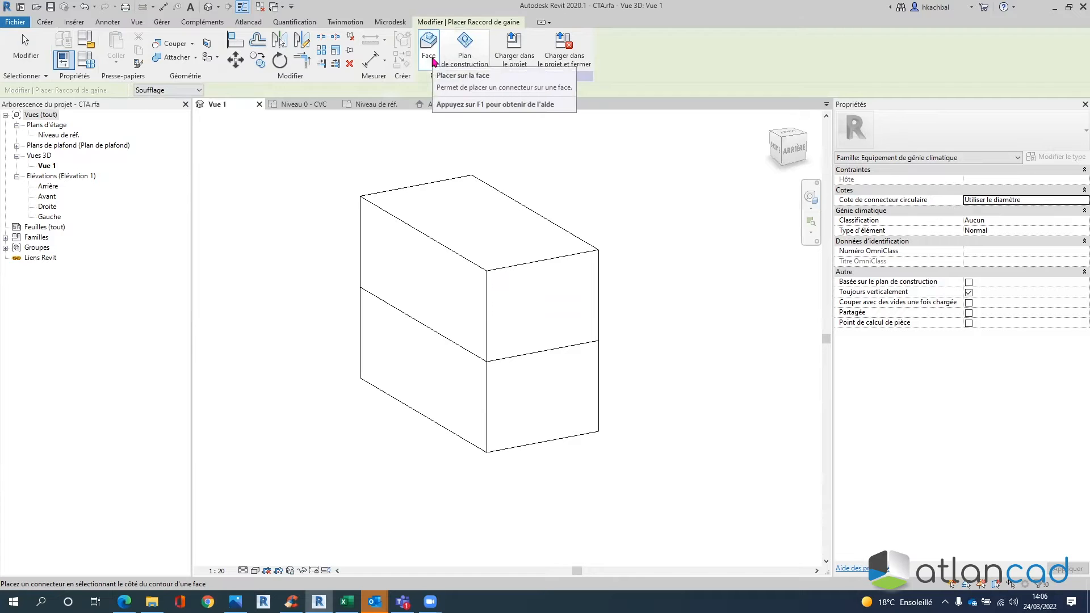
{"action": "left_click", "coordinate": [460, 63]}
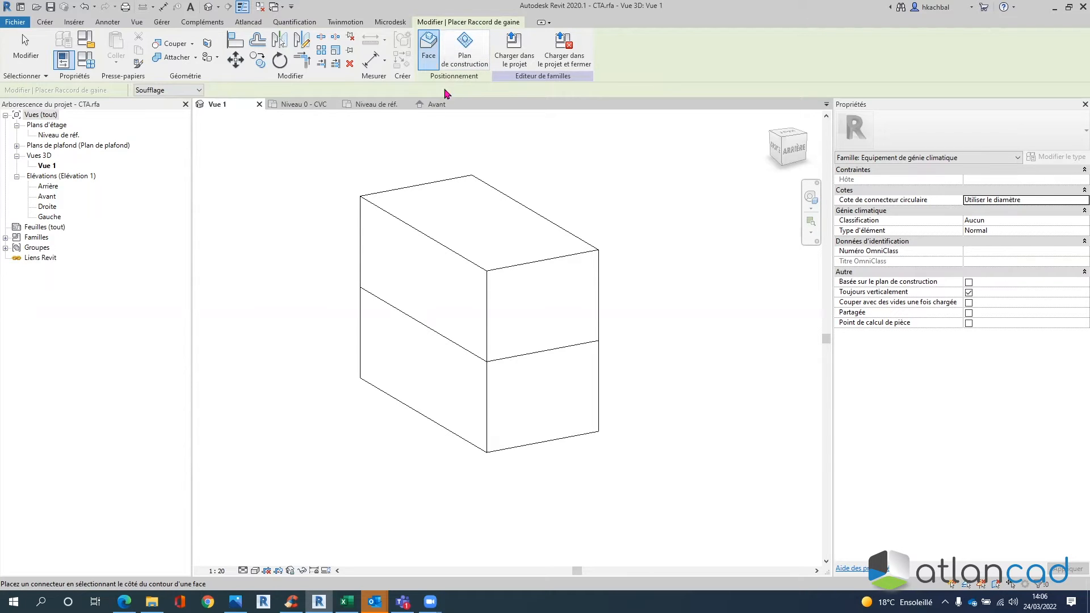
{"action": "left_click", "coordinate": [423, 62]}
{"action": "left_click", "coordinate": [486, 291]}
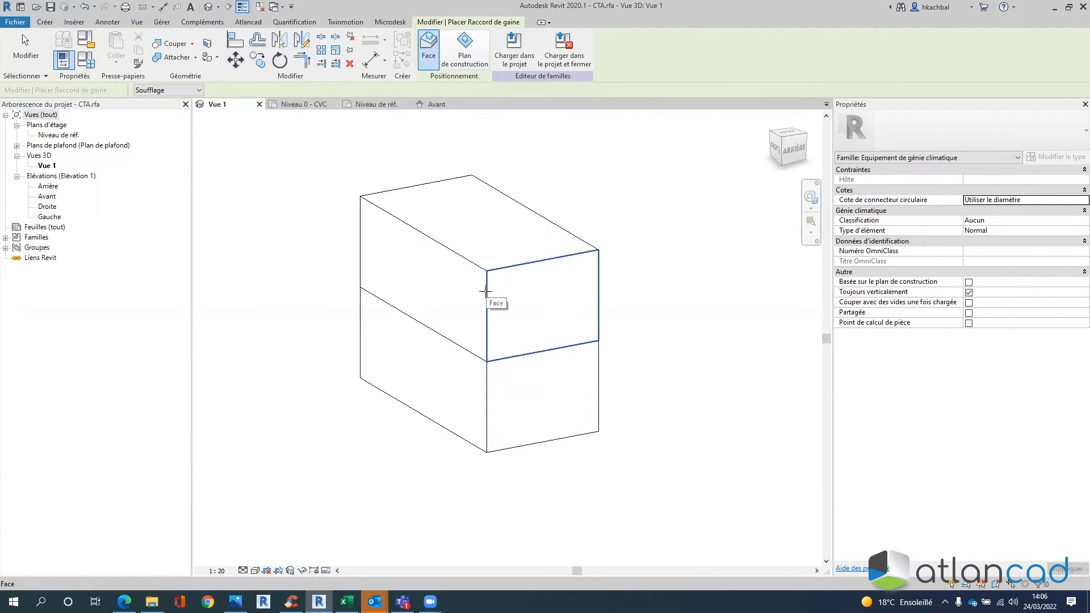
{"action": "left_click", "coordinate": [486, 290]}
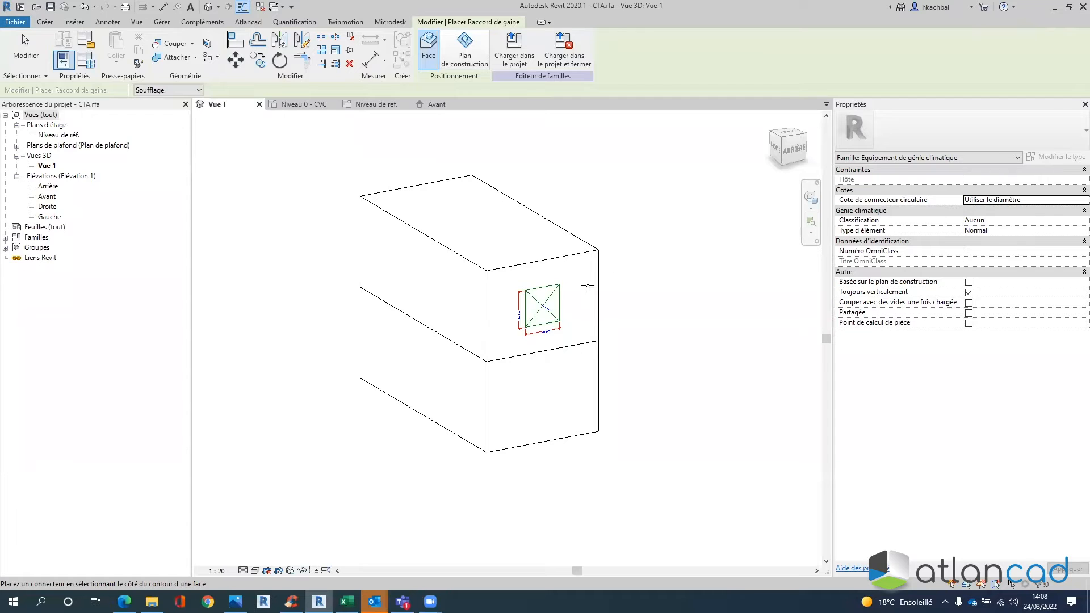
{"action": "key", "text": "Escape"}
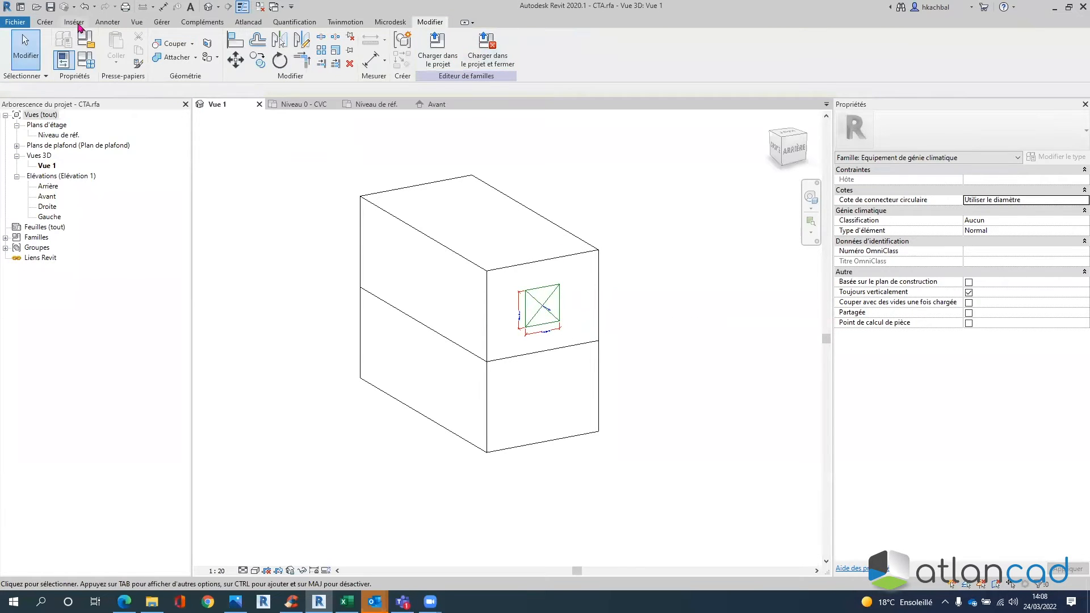
- Cancel the work-plane duct connector in the Plan de construction dialog and open Niveau de réf
{"action": "left_click", "coordinate": [46, 23]}
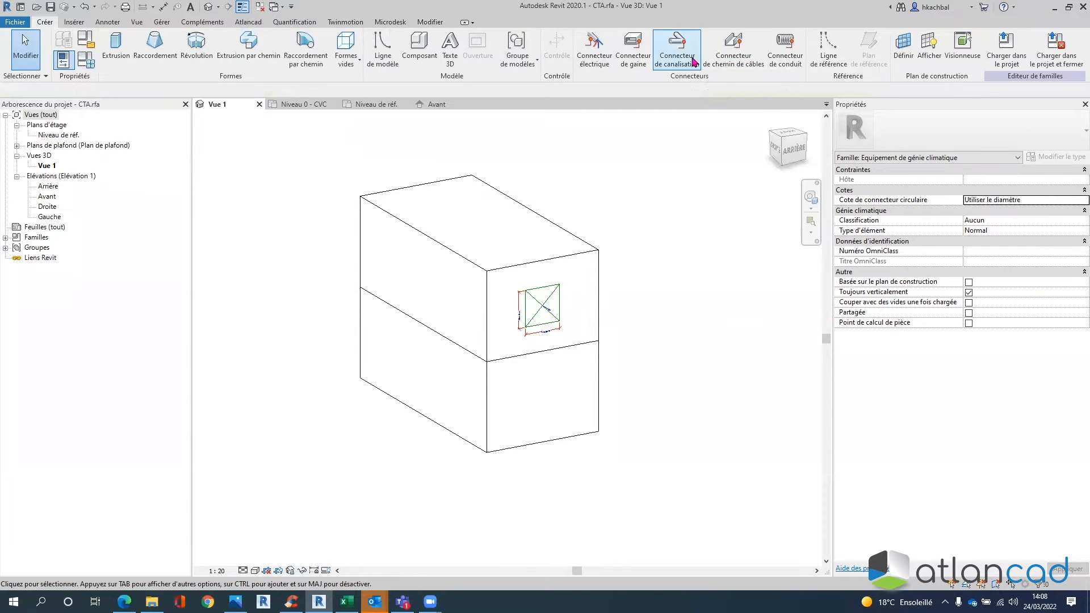
{"action": "left_click", "coordinate": [633, 48]}
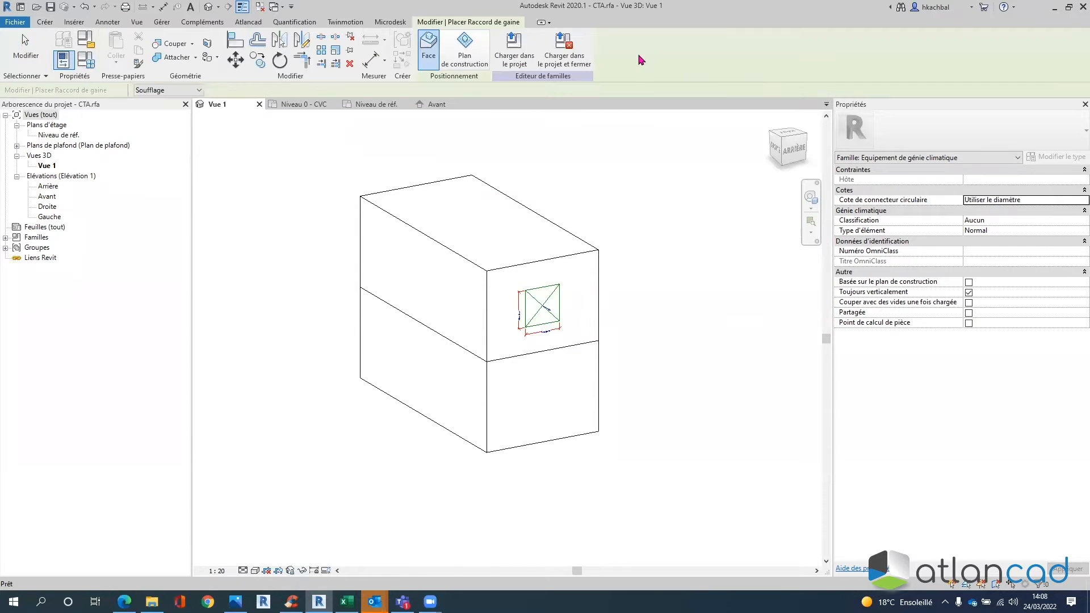
{"action": "left_click", "coordinate": [462, 54]}
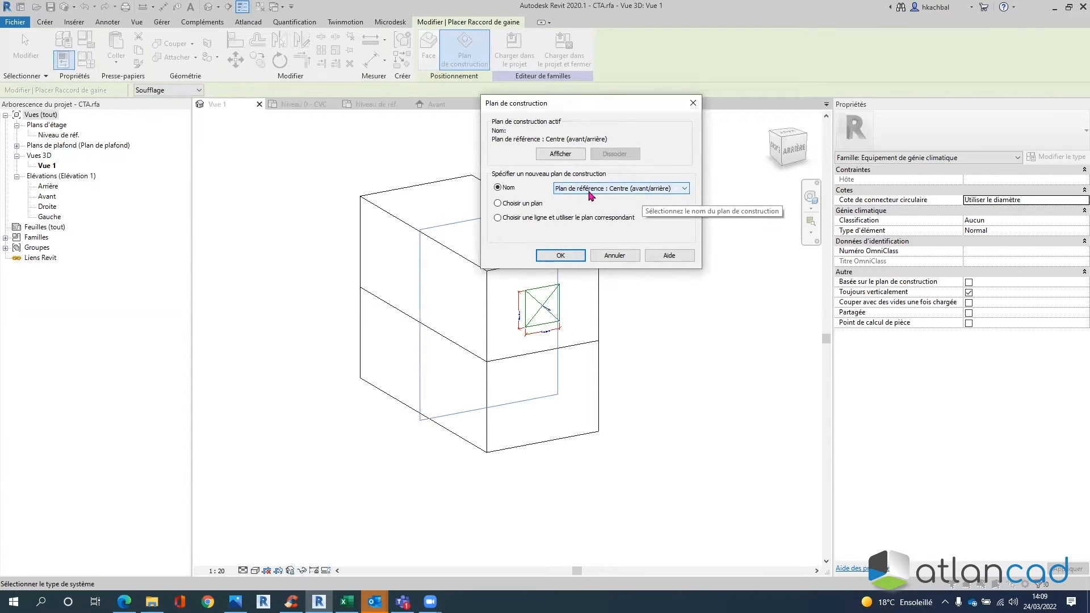
{"action": "left_click", "coordinate": [693, 103]}
{"action": "double_click", "coordinate": [60, 136]}
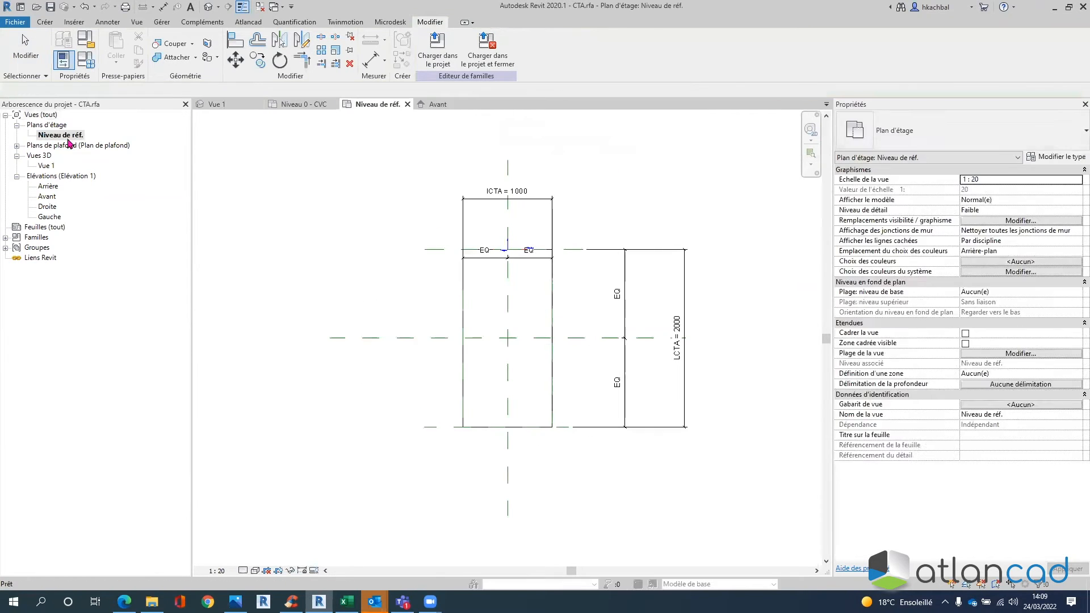
- Label the top horizontal reference plane 'Webinaire', then go back to 3D view Vue 1
{"action": "scroll", "coordinate": [649, 250], "scroll_direction": "up", "scroll_amount": 4}
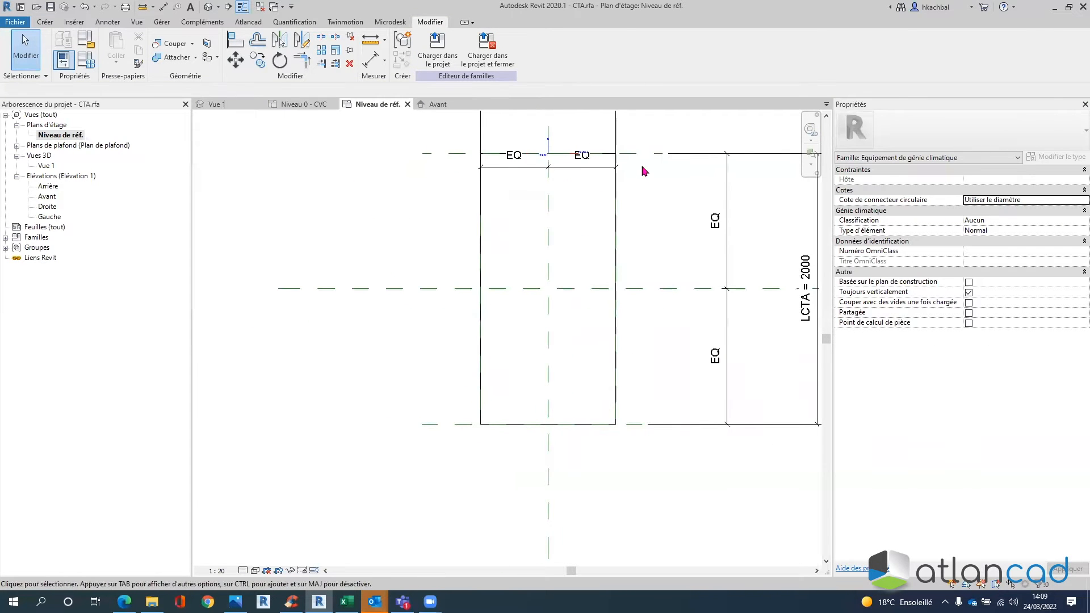
{"action": "left_click", "coordinate": [640, 158]}
{"action": "middle_click_drag", "start_coordinate": [574, 275], "coordinate": [640, 351]}
{"action": "scroll", "coordinate": [519, 220], "scroll_direction": "up", "scroll_amount": 3}
{"action": "left_click", "coordinate": [511, 235]}
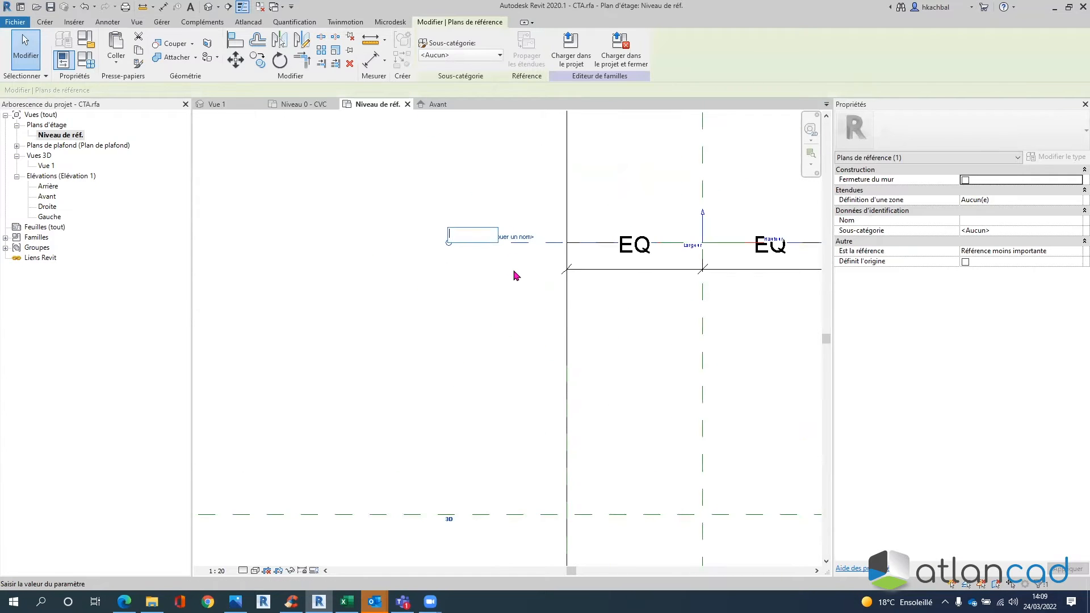
{"action": "type", "text": "Webinaire"}
{"action": "key", "text": "Return"}
{"action": "scroll", "coordinate": [474, 243], "scroll_direction": "down", "scroll_amount": 5}
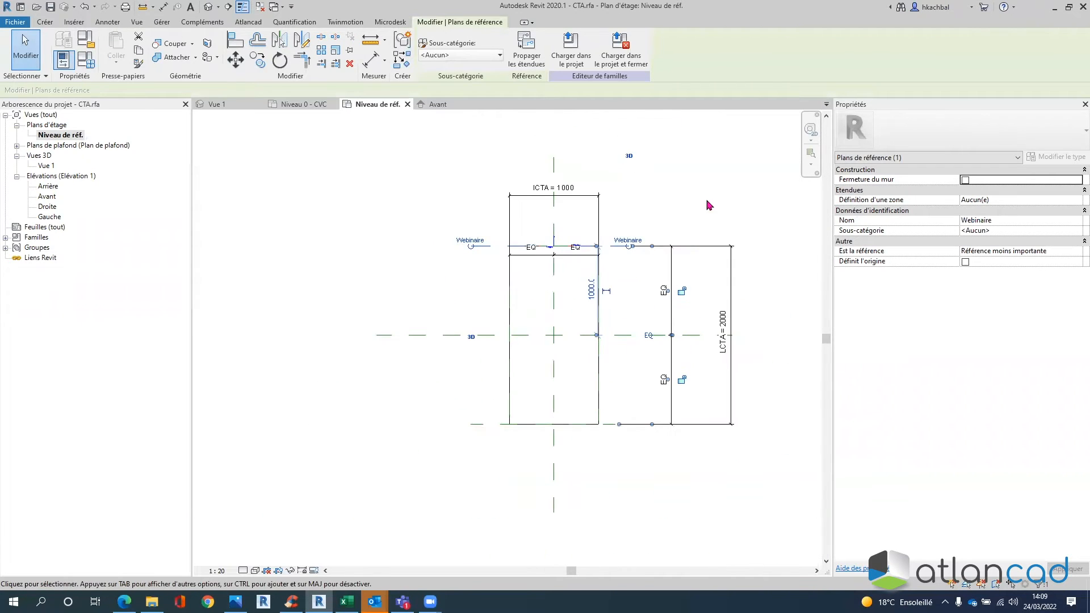
{"action": "left_click", "coordinate": [702, 215]}
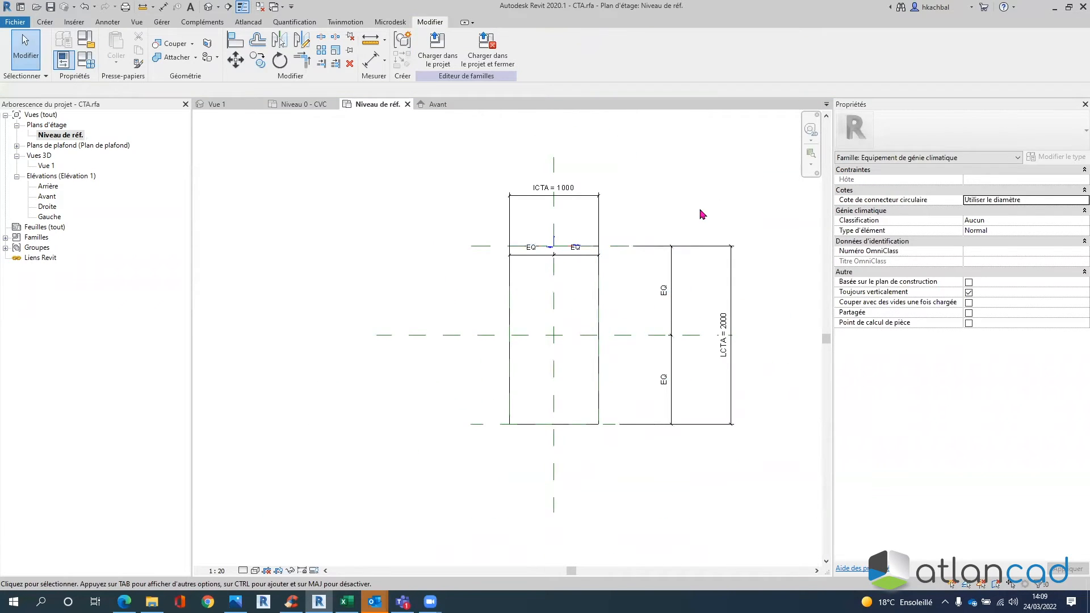
{"action": "double_click", "coordinate": [46, 167]}
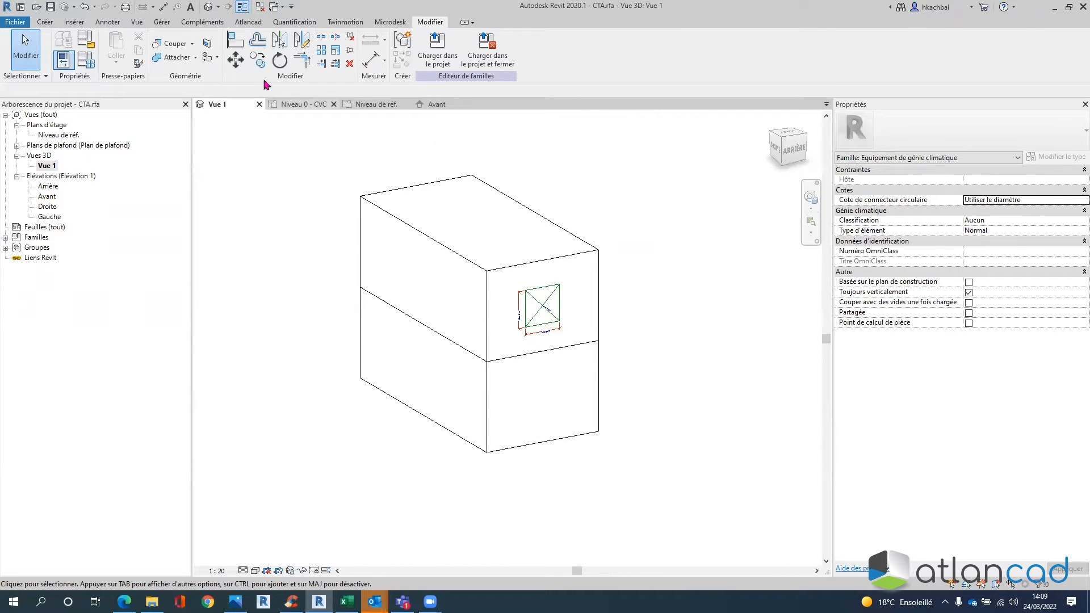
- Place a duct connector on work plane Plan de référence : Webinaire at the lower front face
{"action": "left_click", "coordinate": [45, 22]}
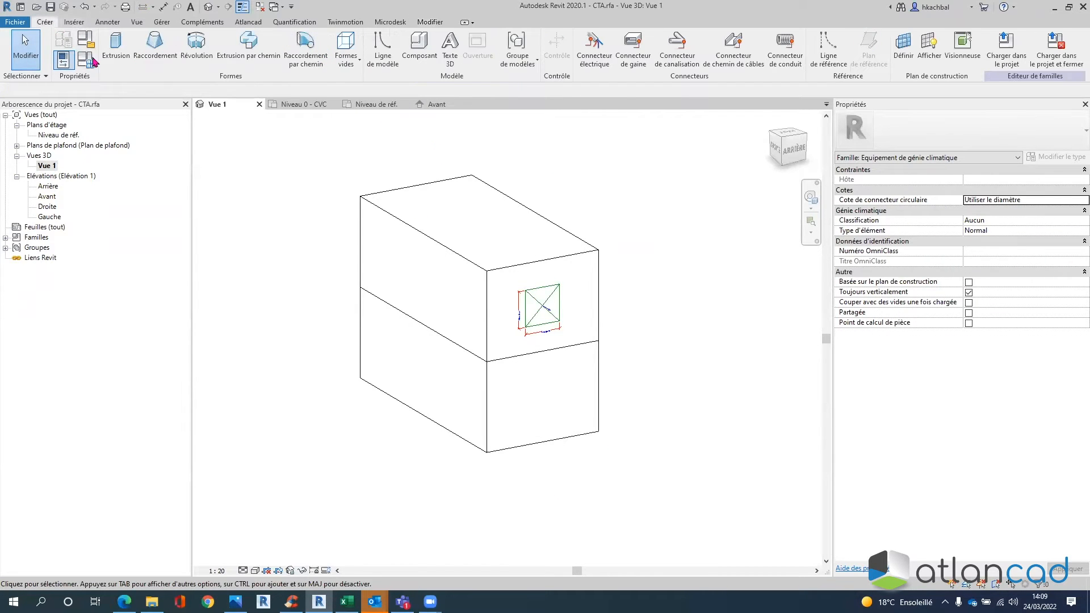
{"action": "left_click", "coordinate": [639, 61]}
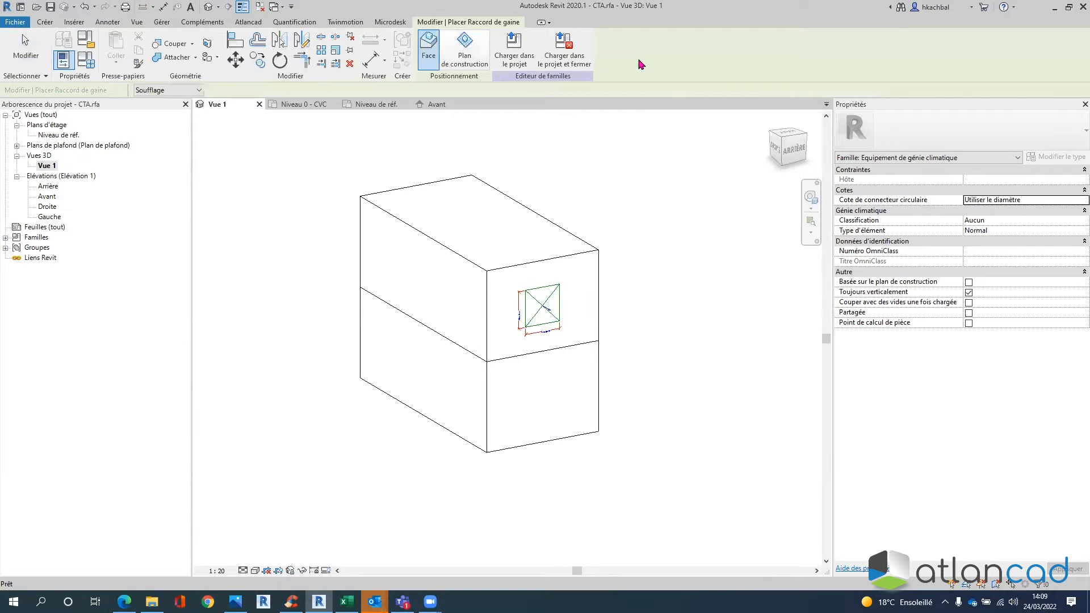
{"action": "left_click", "coordinate": [469, 64]}
{"action": "left_click", "coordinate": [469, 65]}
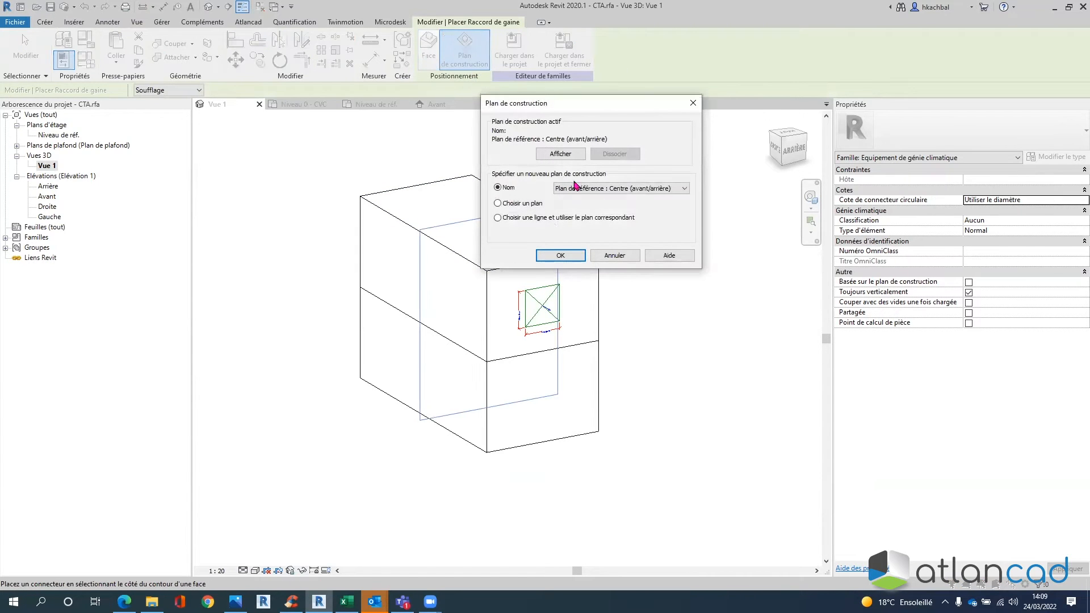
{"action": "left_click", "coordinate": [591, 190]}
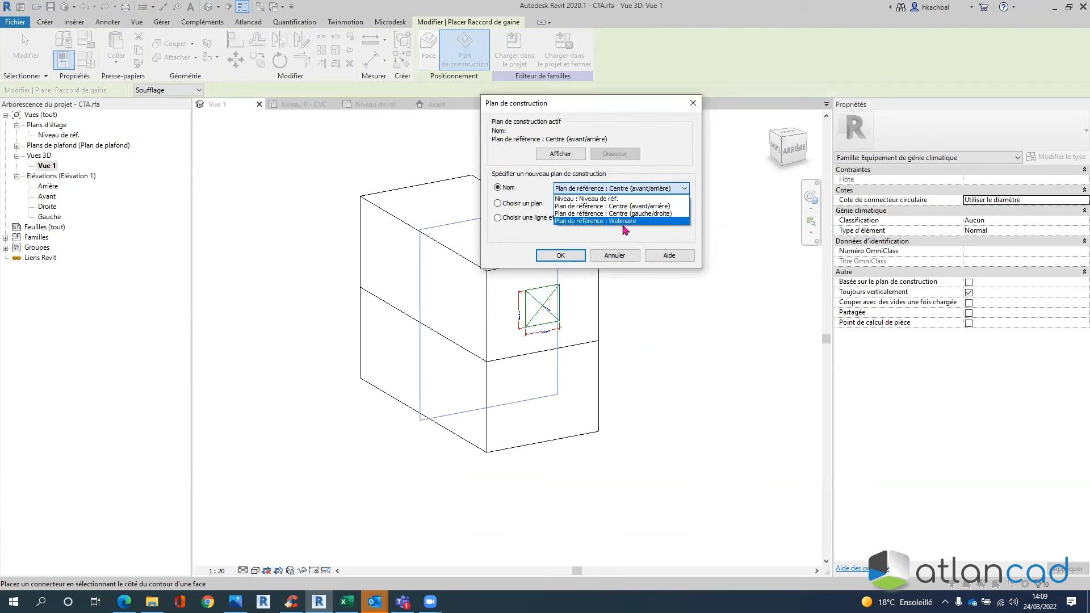
{"action": "left_click", "coordinate": [608, 222]}
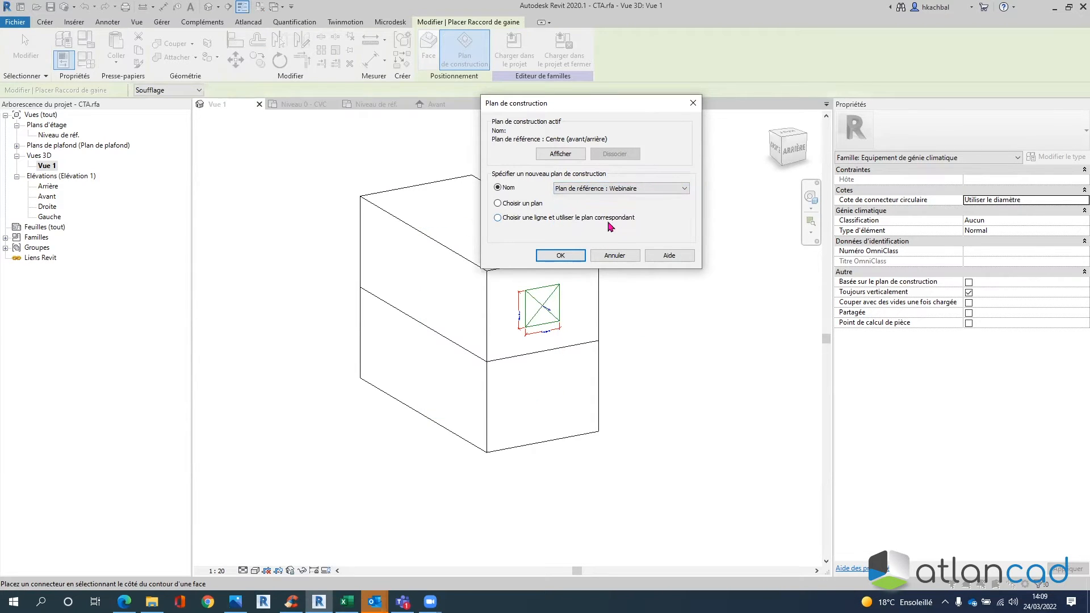
{"action": "left_click", "coordinate": [561, 256]}
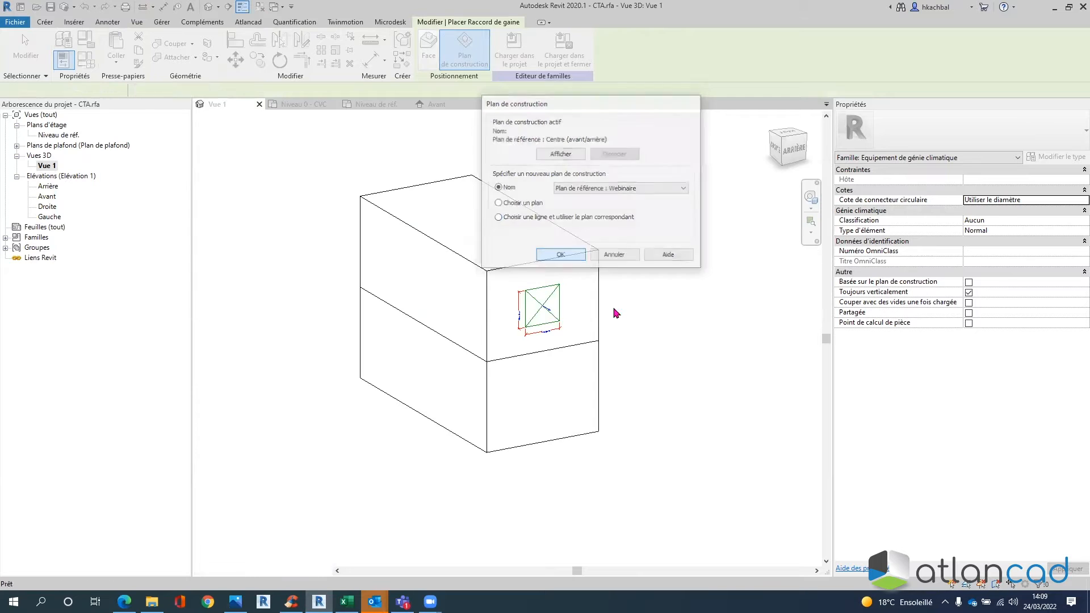
{"action": "left_click", "coordinate": [603, 455]}
{"action": "middle_click_drag", "start_coordinate": [584, 436], "coordinate": [409, 311], "text": "shift"}
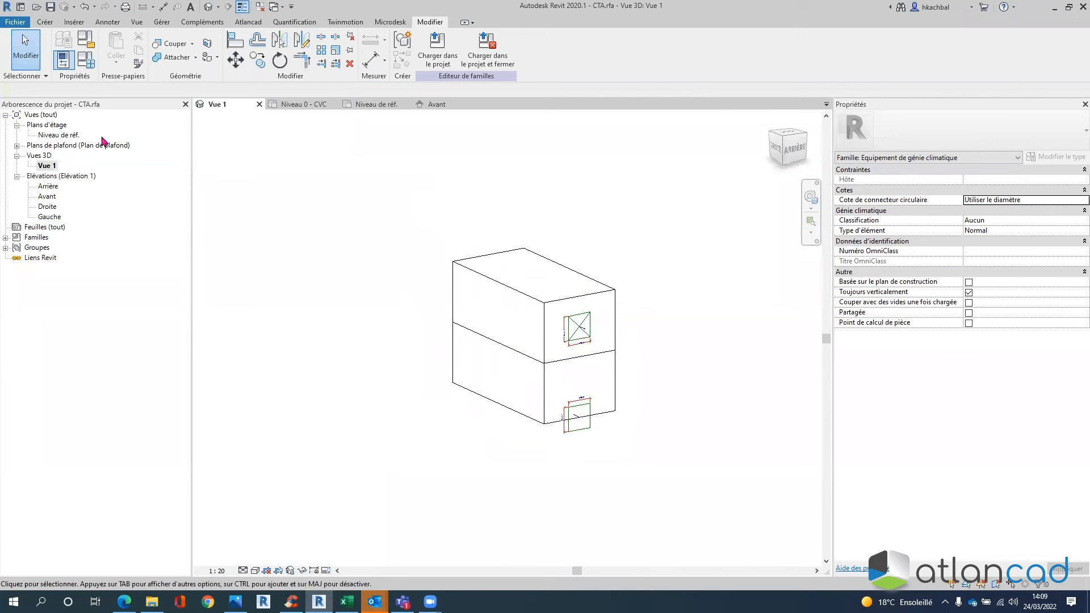
- Select the Webinaire plane in Niveau de réf., then switch back to Vue 1
{"action": "double_click", "coordinate": [67, 138]}
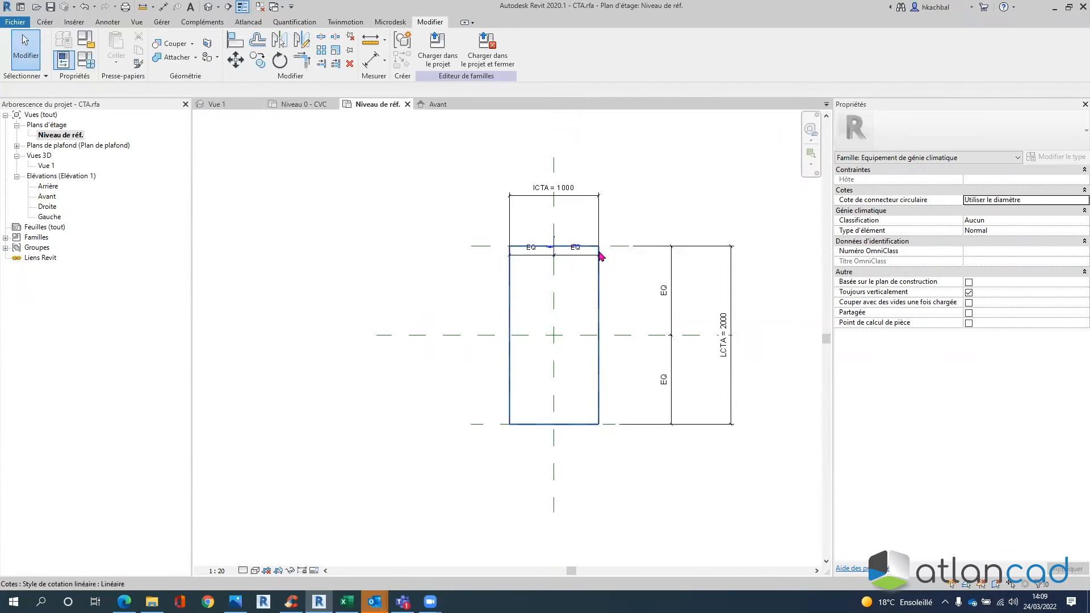
{"action": "scroll", "coordinate": [628, 245], "scroll_direction": "up", "scroll_amount": 3}
{"action": "left_click", "coordinate": [616, 250]}
{"action": "middle_click_drag", "start_coordinate": [429, 250], "coordinate": [509, 245]}
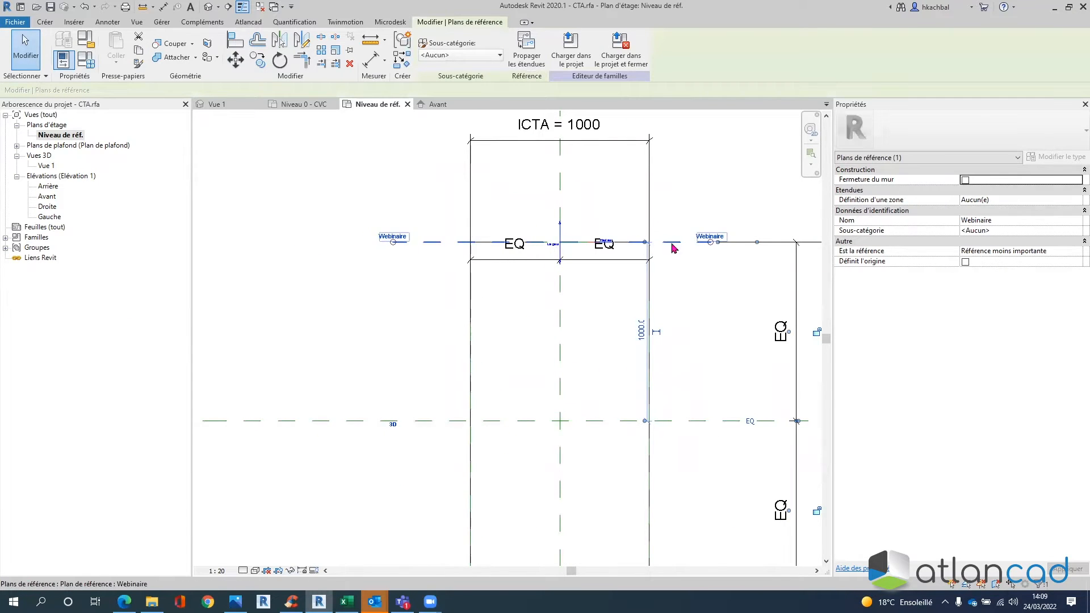
{"action": "scroll", "coordinate": [710, 241], "scroll_direction": "down", "scroll_amount": 2}
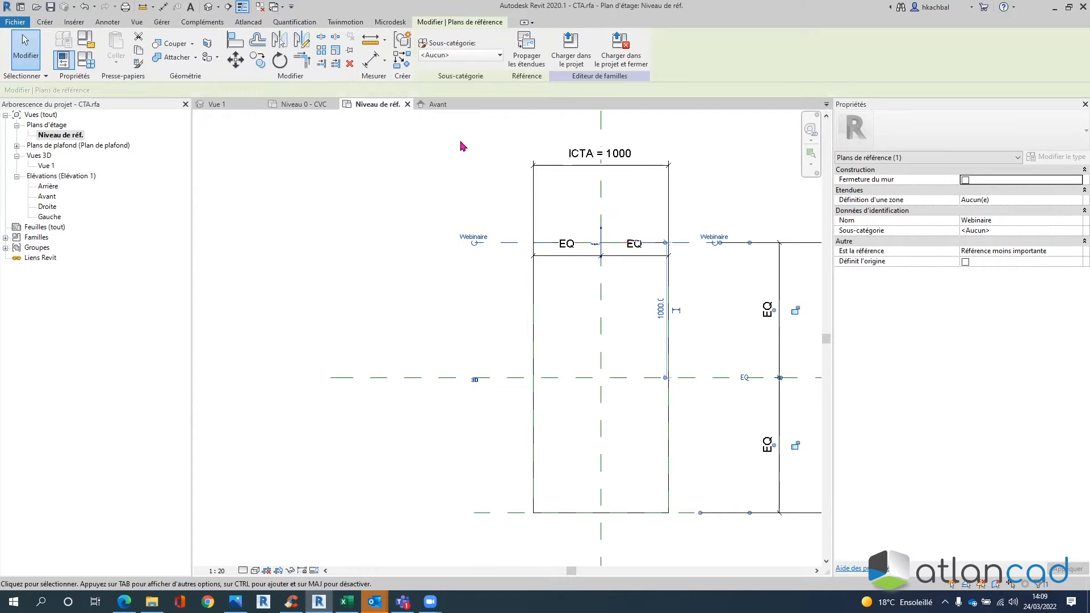
{"action": "left_click", "coordinate": [606, 243]}
{"action": "key", "text": "ctrl"}
{"action": "key", "text": "ctrl"}
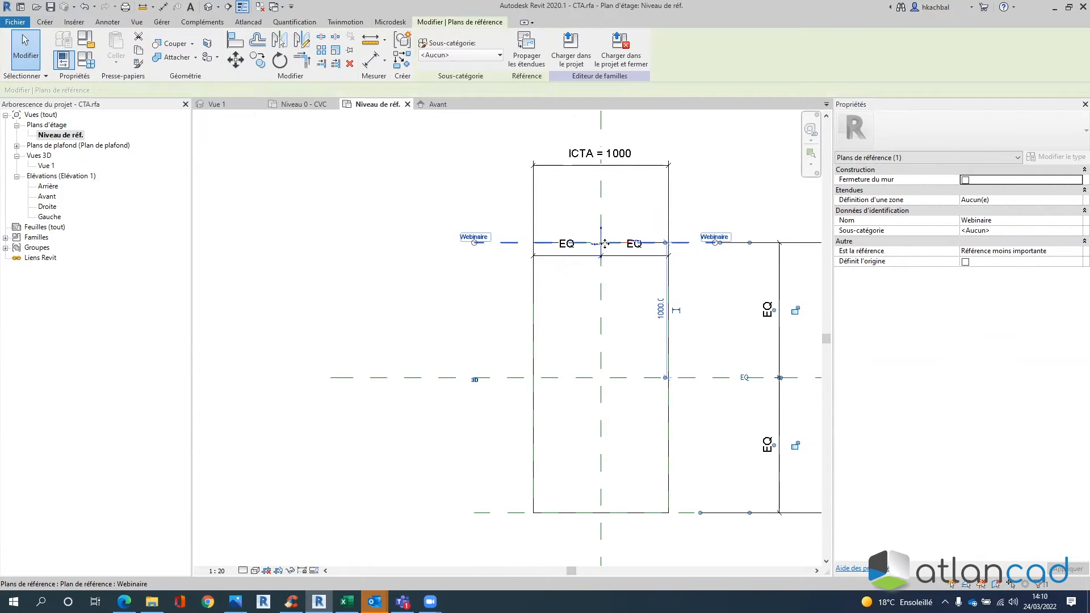
{"action": "double_click", "coordinate": [41, 165]}
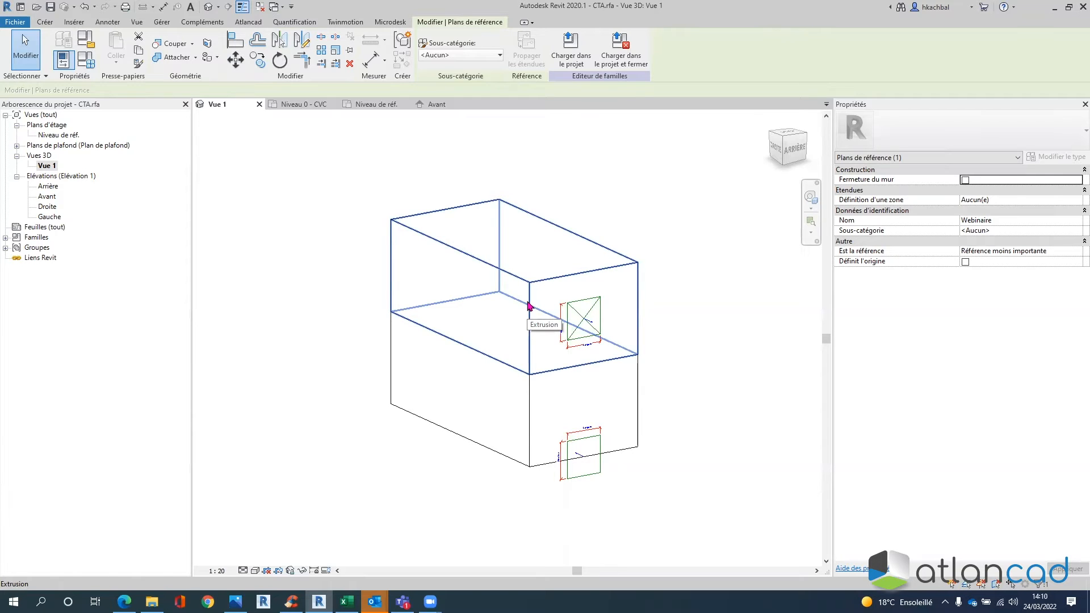
{"action": "key", "text": "ctrl"}
{"action": "key", "text": "ctrl"}
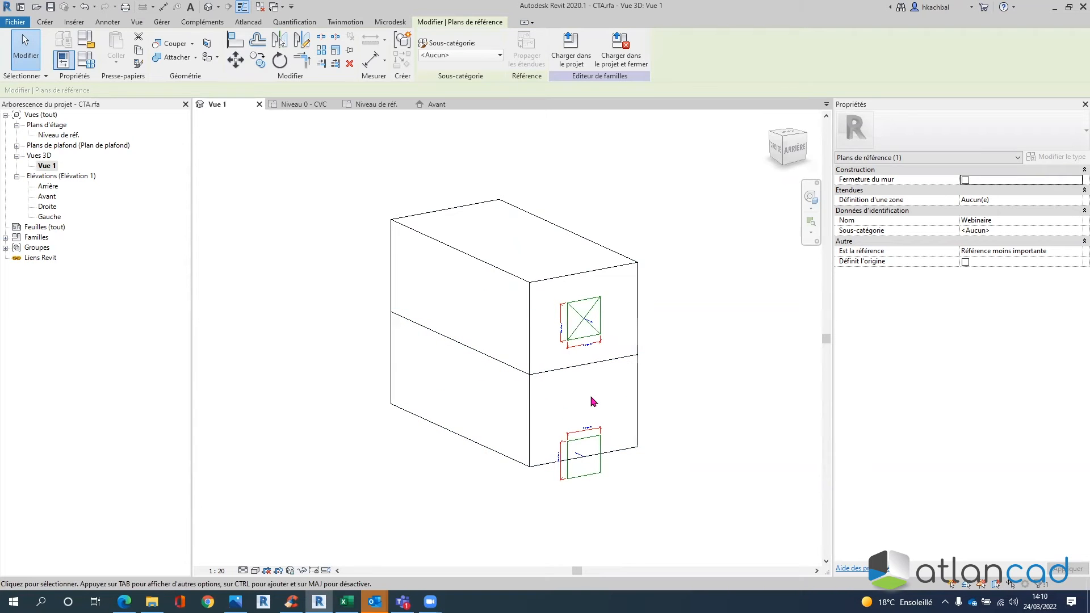
- Drag the Webinaire plane's right end further right in the plan, then return to Vue 1
{"action": "double_click", "coordinate": [73, 136]}
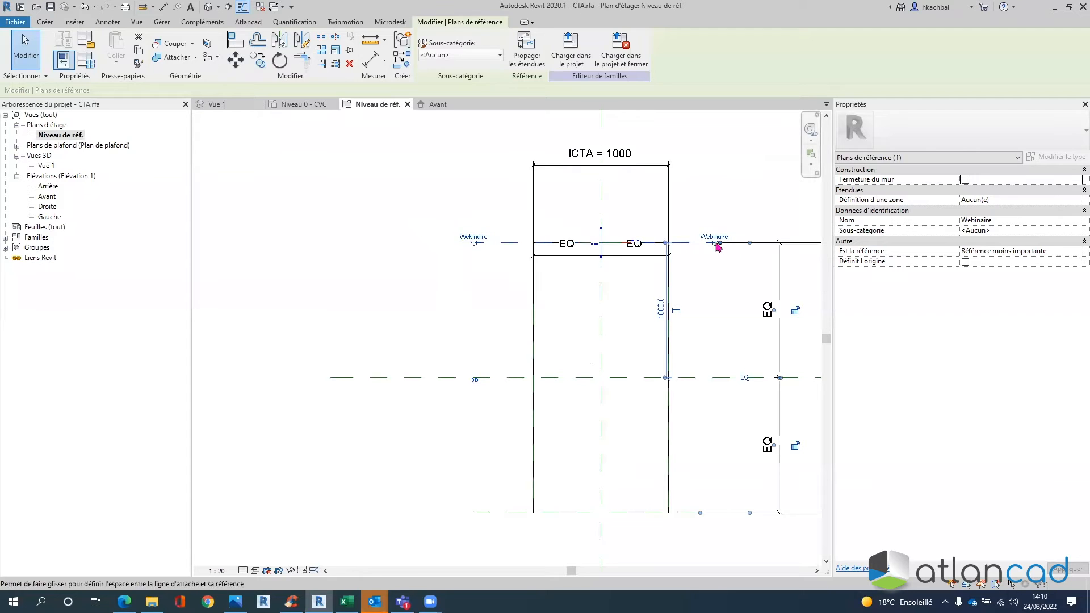
{"action": "middle_click_drag", "start_coordinate": [706, 260], "coordinate": [546, 281]}
{"action": "scroll", "coordinate": [546, 281], "scroll_direction": "up", "scroll_amount": 2}
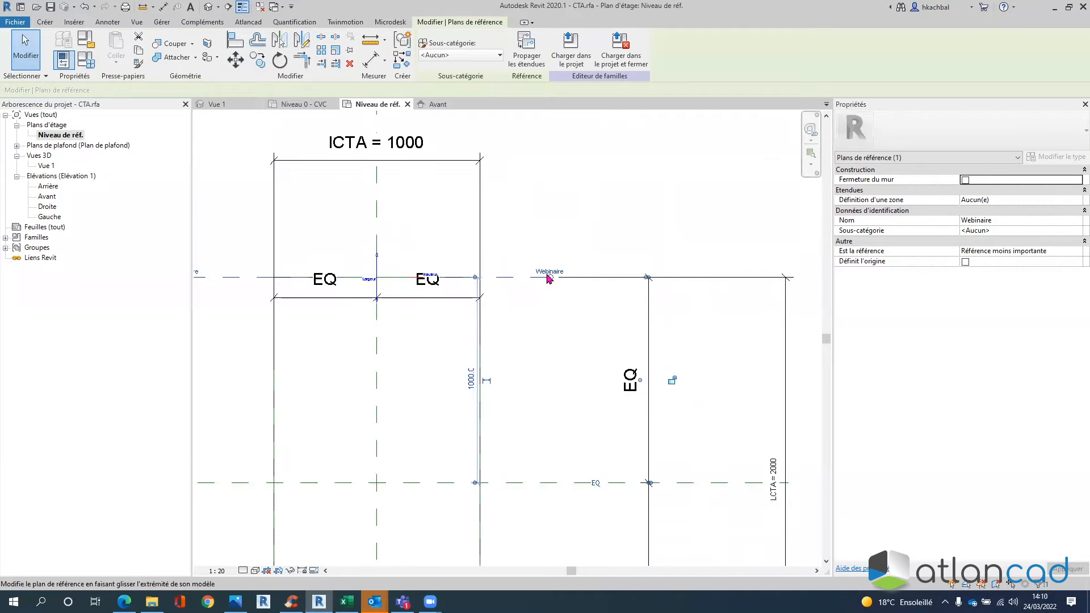
{"action": "left_click_drag", "start_coordinate": [558, 277], "coordinate": [819, 277]}
{"action": "scroll", "coordinate": [743, 342], "scroll_direction": "down", "scroll_amount": 2}
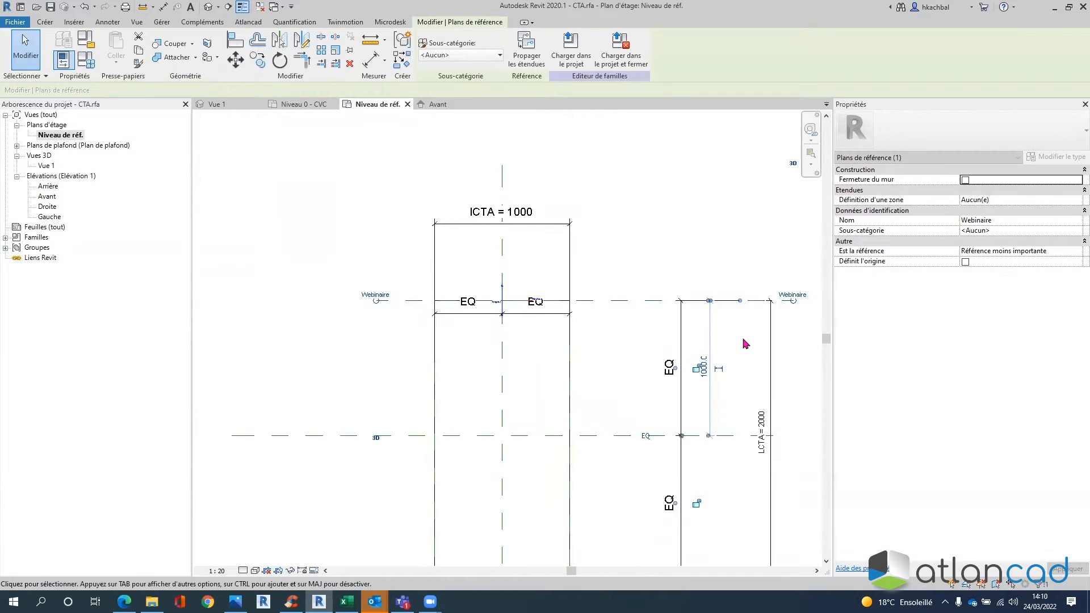
{"action": "middle_click_drag", "start_coordinate": [743, 343], "coordinate": [527, 296]}
{"action": "left_click_drag", "start_coordinate": [577, 256], "coordinate": [798, 255]}
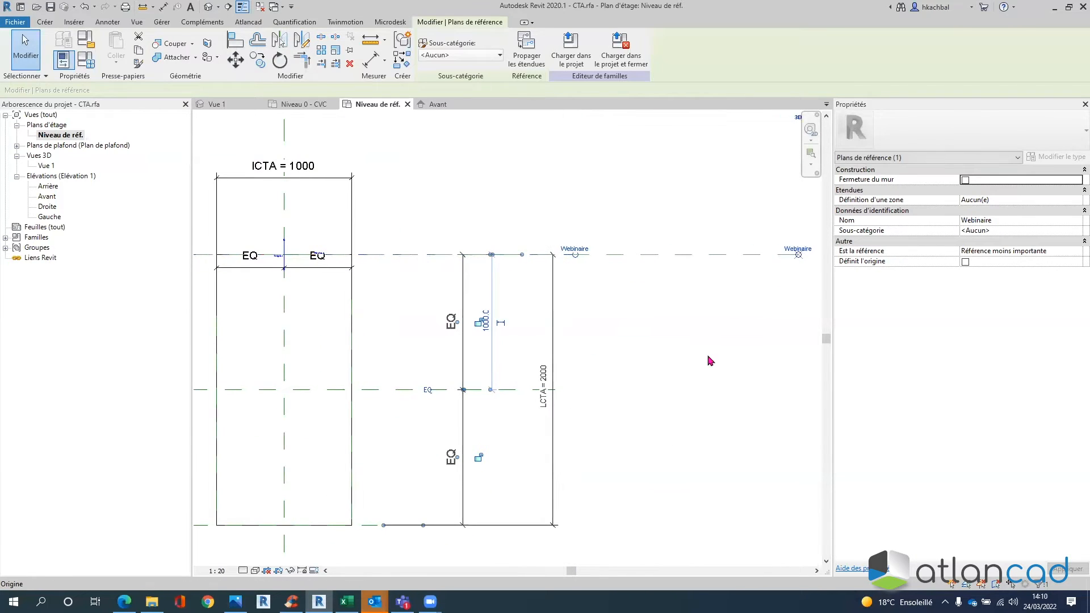
{"action": "scroll", "coordinate": [710, 360], "scroll_direction": "down", "scroll_amount": 5}
{"action": "scroll", "coordinate": [674, 244], "scroll_direction": "up", "scroll_amount": 2}
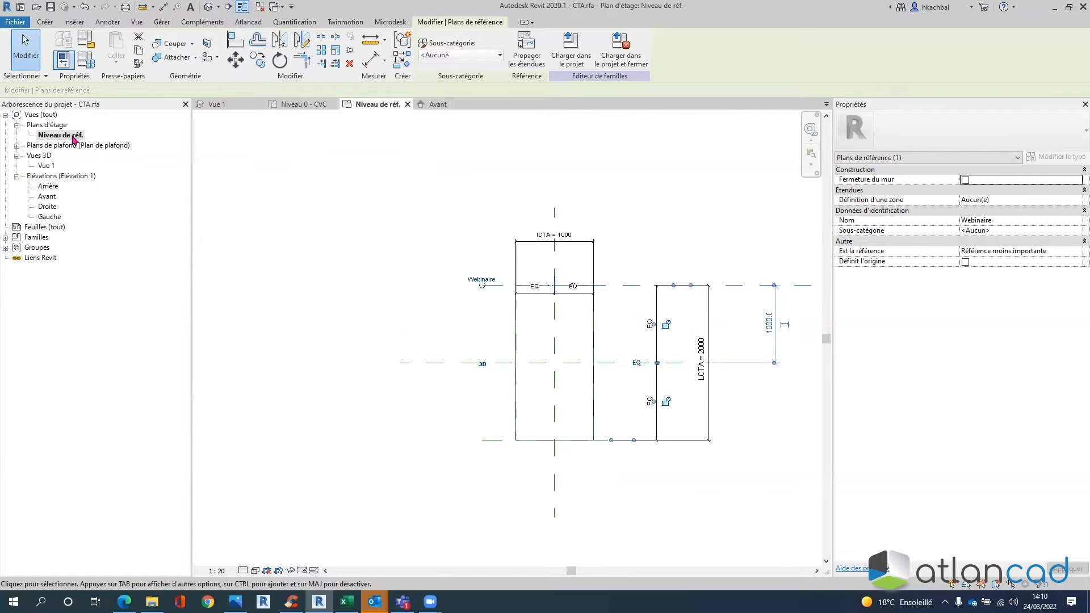
{"action": "double_click", "coordinate": [46, 165]}
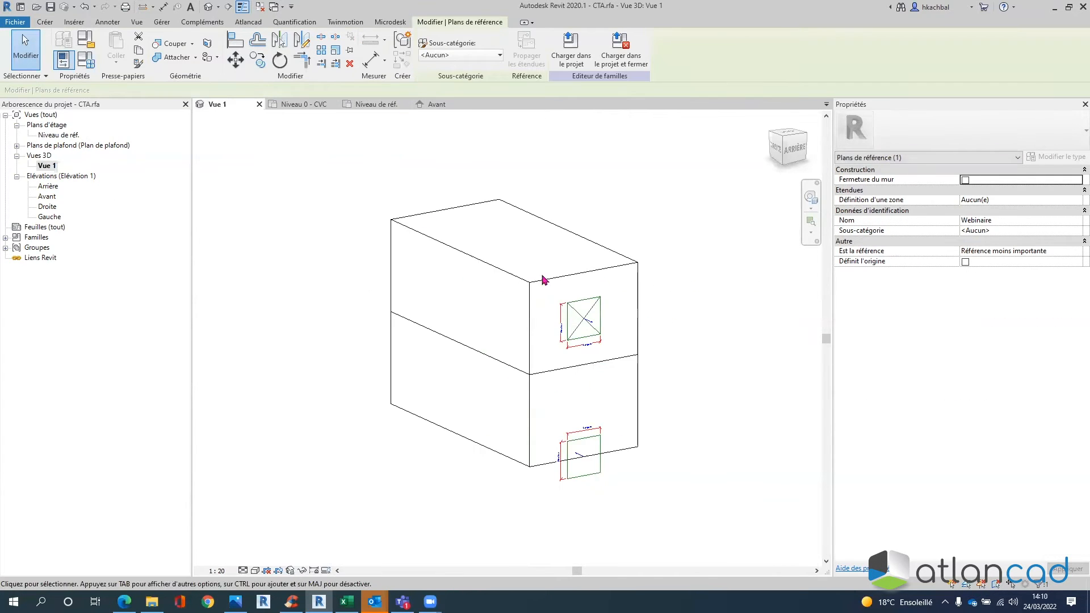
- Delete the lower duct connector and place a new one on the box's lower face
{"action": "middle_click_drag", "start_coordinate": [603, 459], "coordinate": [647, 434]}
{"action": "left_click", "coordinate": [636, 419]}
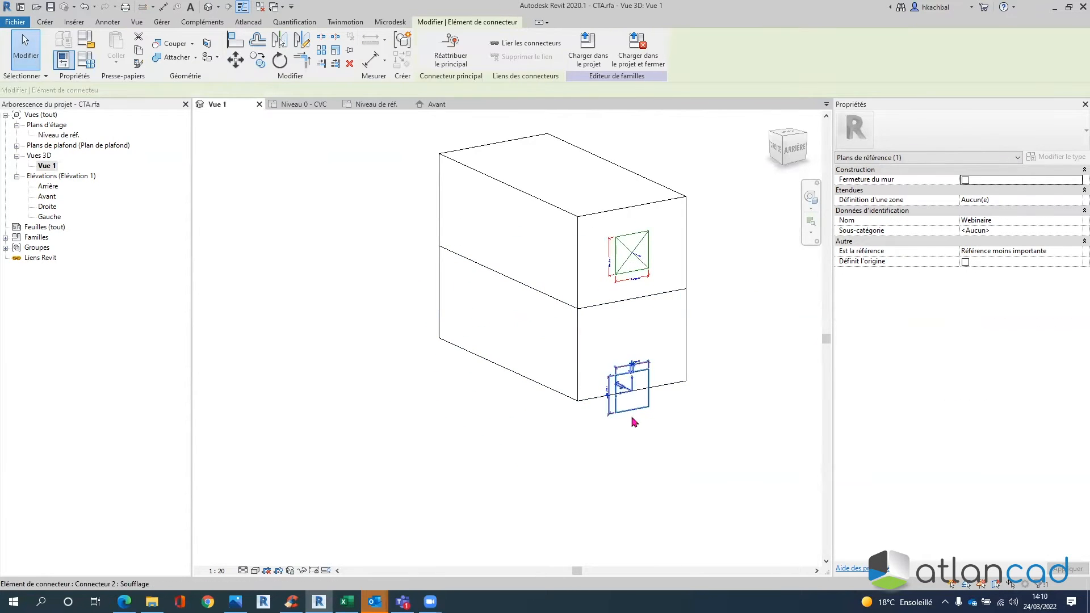
{"action": "left_click", "coordinate": [621, 428]}
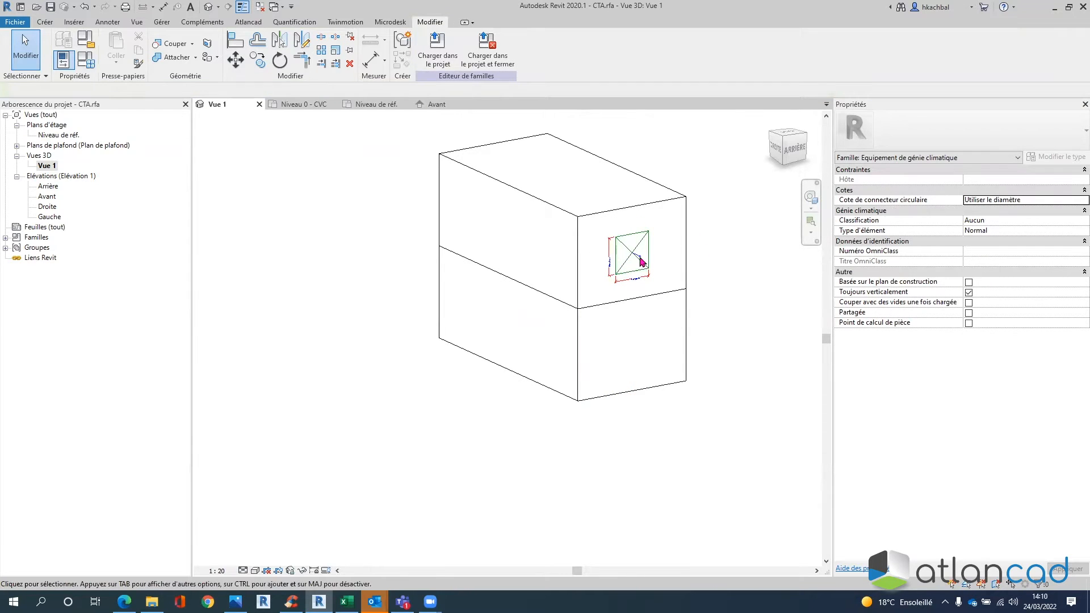
{"action": "left_click", "coordinate": [45, 21]}
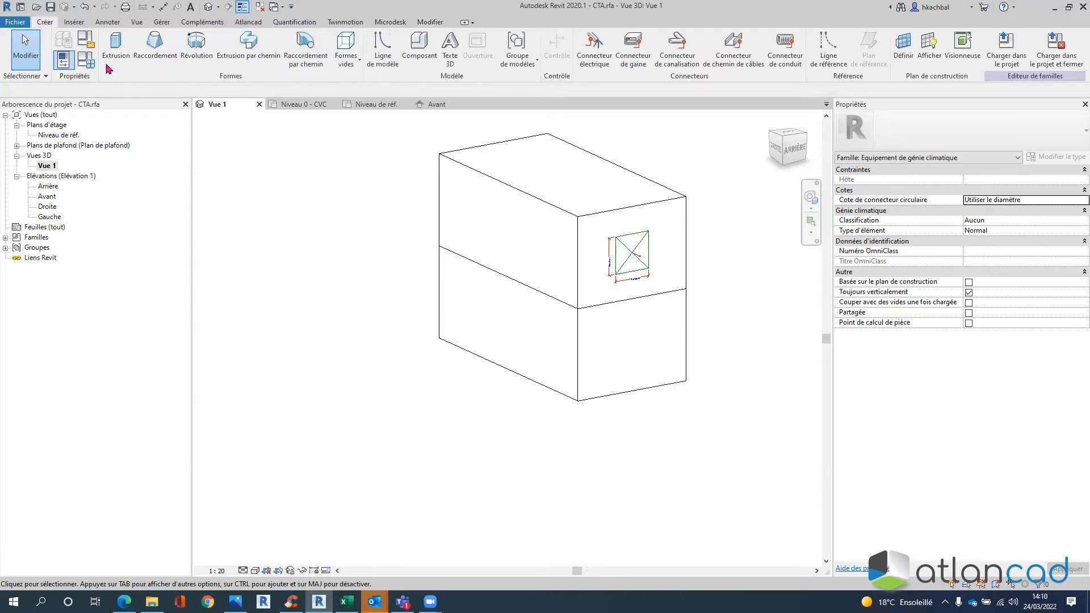
{"action": "left_click", "coordinate": [677, 47]}
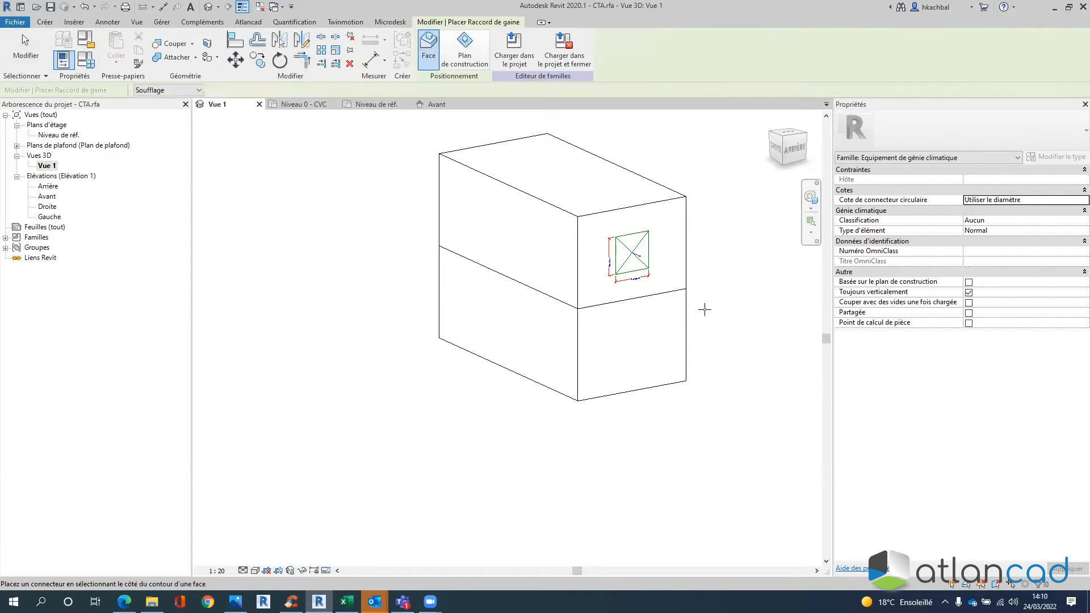
{"action": "left_click", "coordinate": [688, 315]}
{"action": "middle_click_drag", "start_coordinate": [632, 382], "coordinate": [814, 395], "text": "shift"}
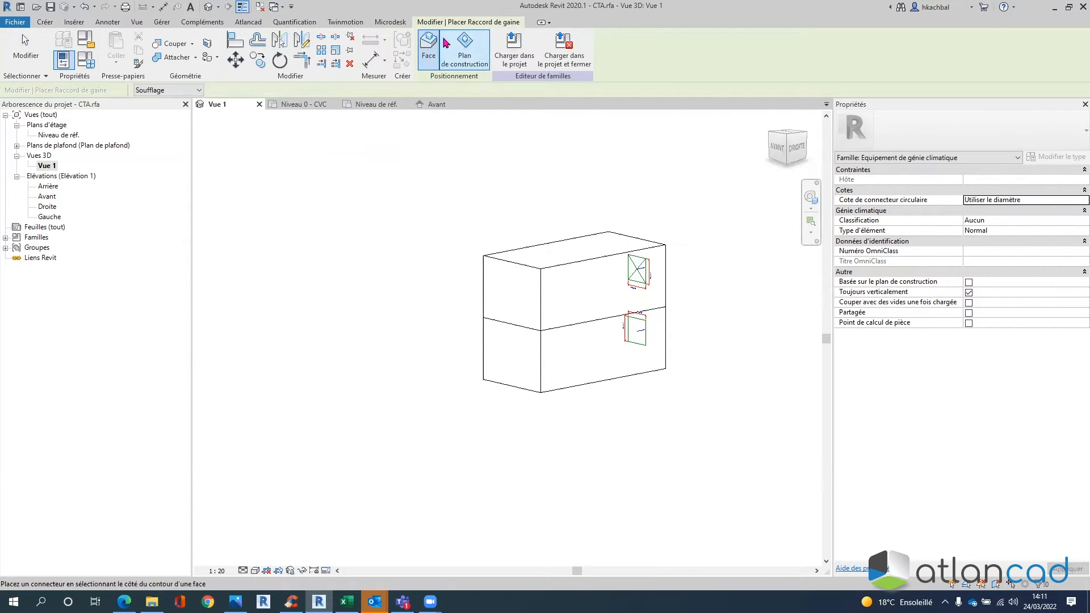
- Place a duct connector on the upper left face, exit placement, and review the four connectors
{"action": "left_click", "coordinate": [482, 279]}
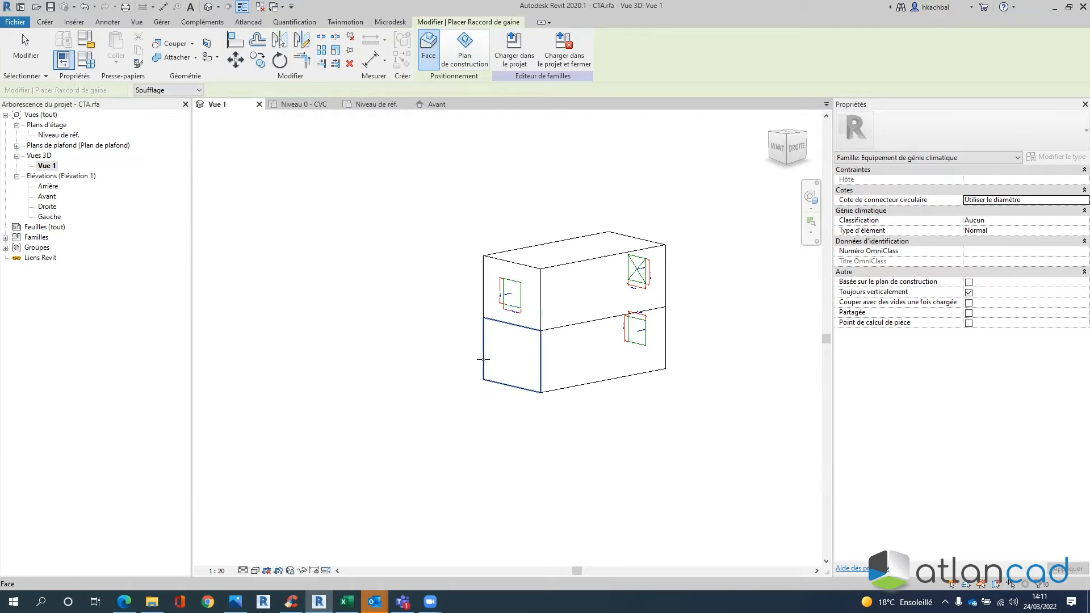
{"action": "middle_click_drag", "start_coordinate": [555, 420], "coordinate": [627, 351], "text": "shift"}
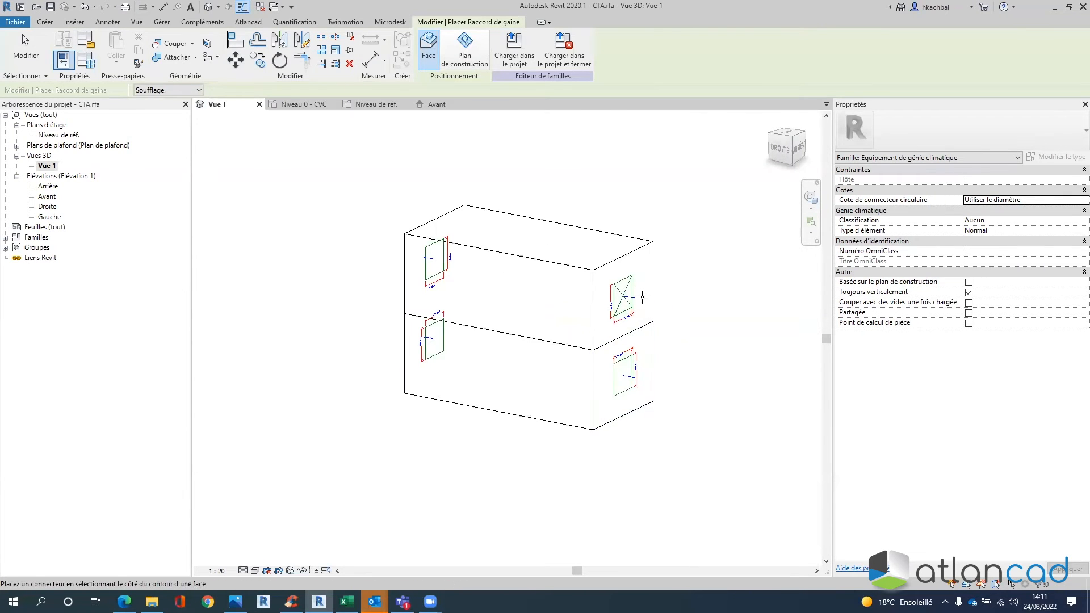
{"action": "key", "text": "Escape"}
{"action": "left_click", "coordinate": [652, 402]}
{"action": "scroll", "coordinate": [658, 301], "scroll_direction": "up", "scroll_amount": 3}
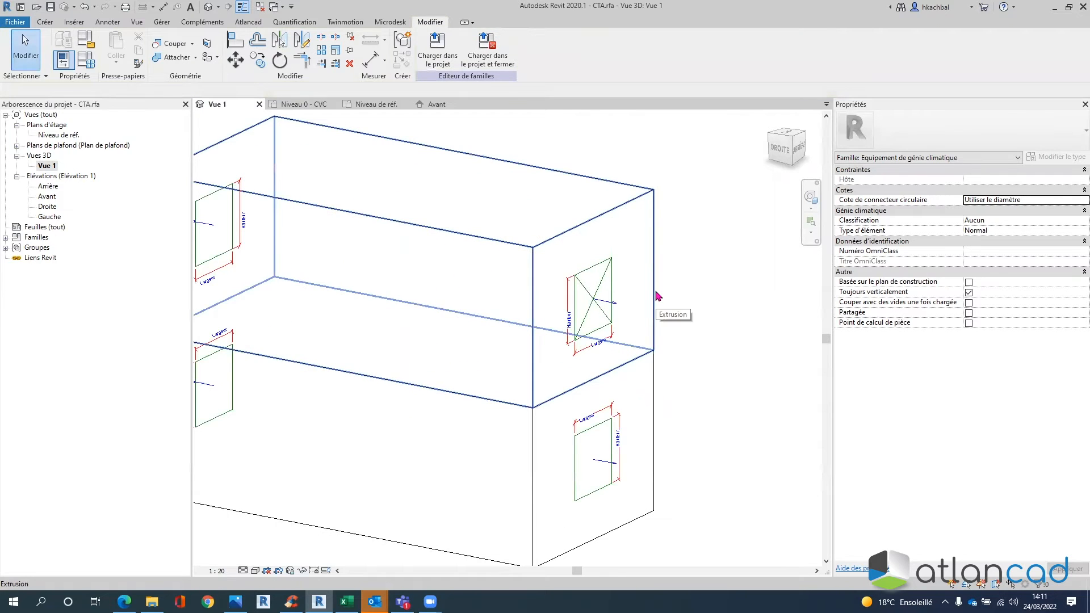
{"action": "key", "text": "ctrl"}
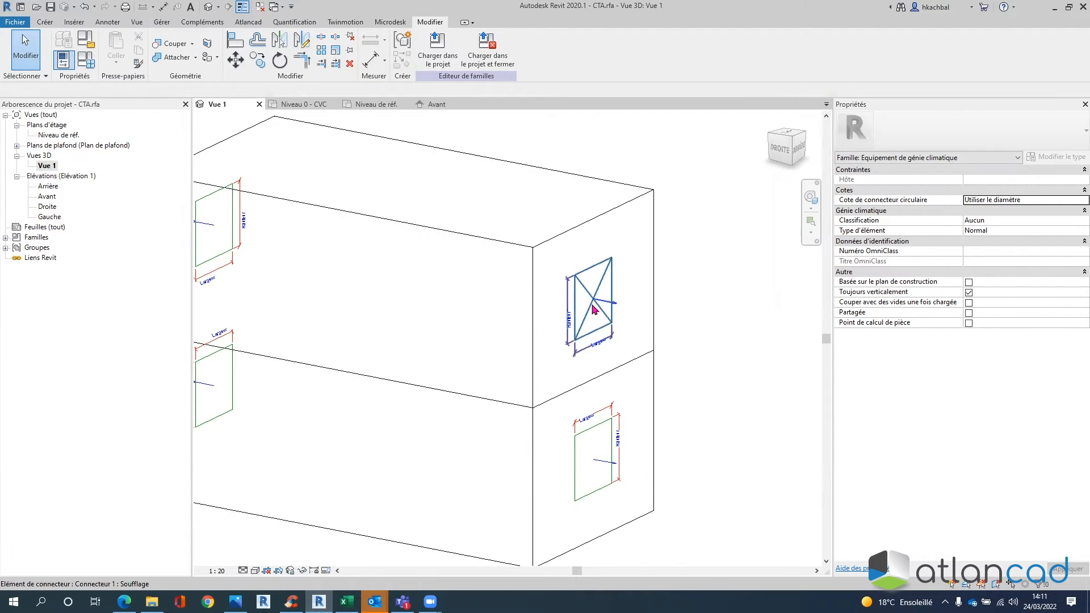
{"action": "scroll", "coordinate": [592, 309], "scroll_direction": "down", "scroll_amount": 3}
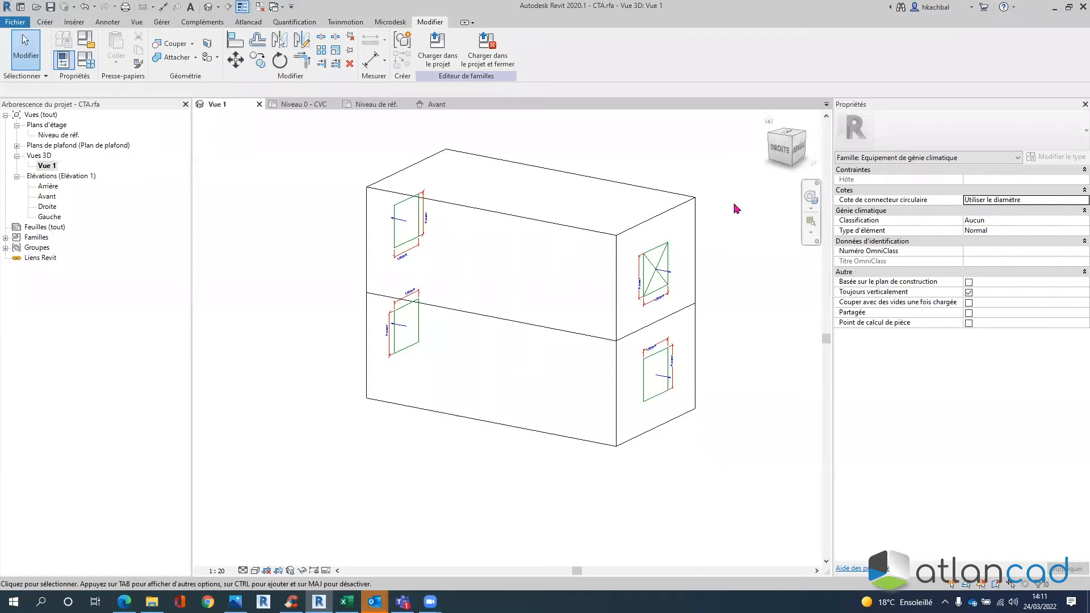
{"action": "middle_click_drag", "start_coordinate": [736, 242], "coordinate": [717, 237], "text": "shift"}
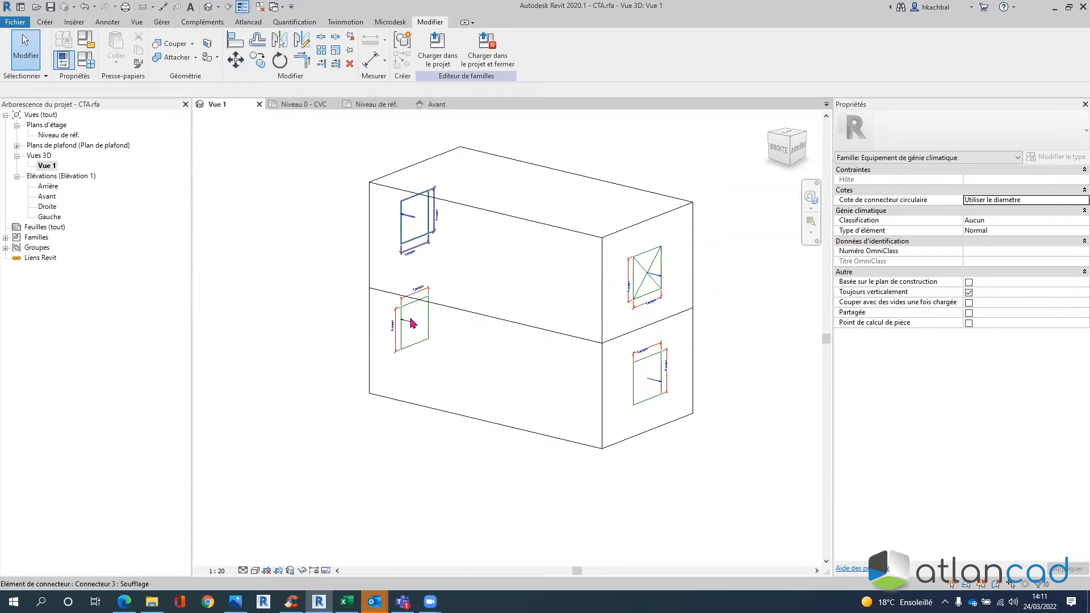
- Change the upper right-face connector's Forme to Ronde, giving a 609.6 diameter
{"action": "left_click", "coordinate": [649, 273]}
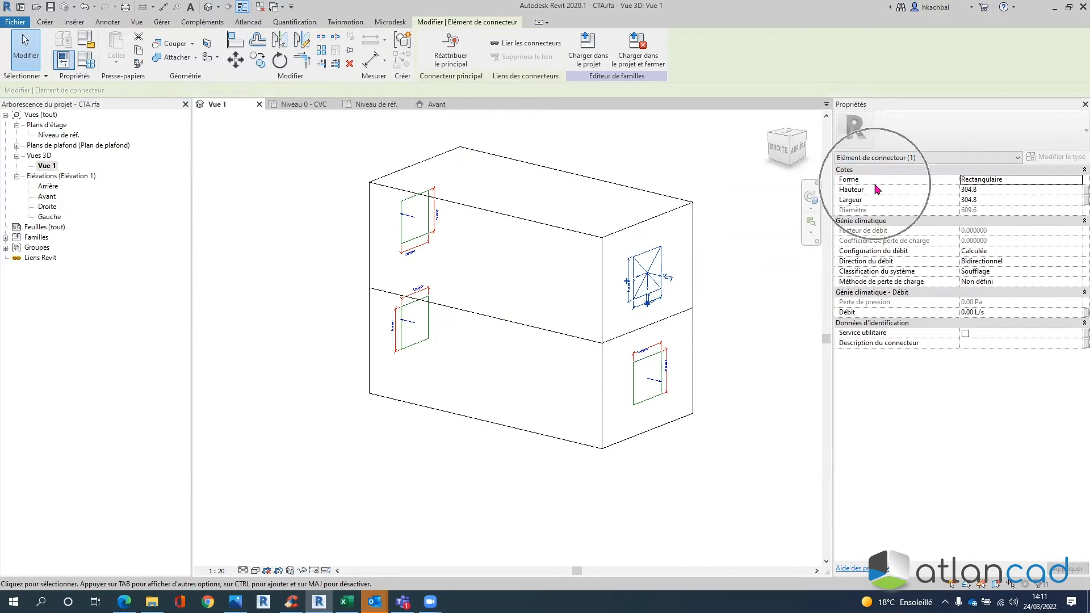
{"action": "left_click", "coordinate": [1011, 179]}
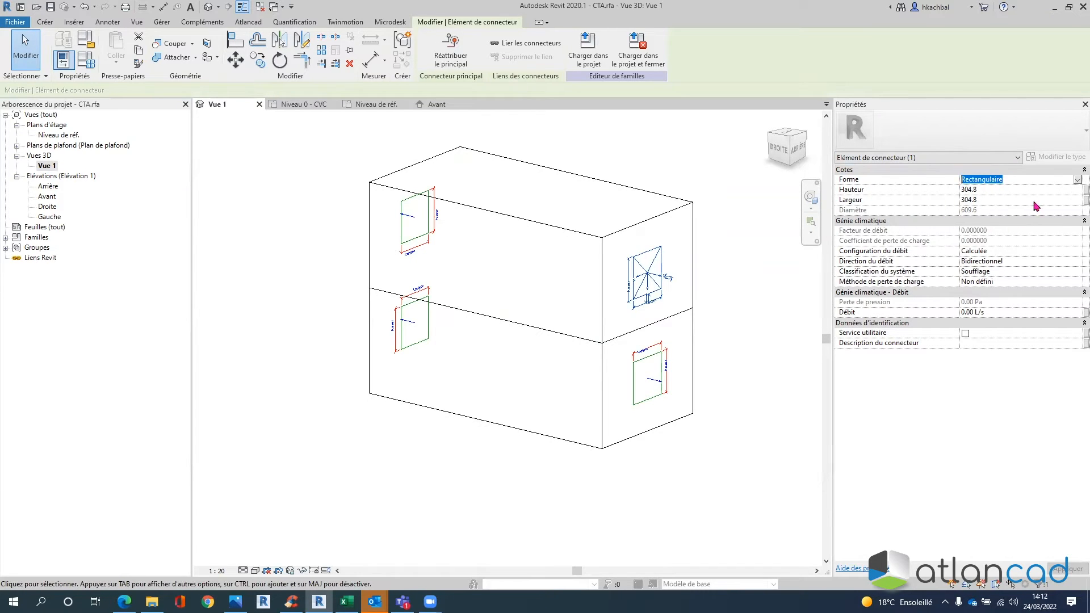
{"action": "left_click", "coordinate": [1076, 180]}
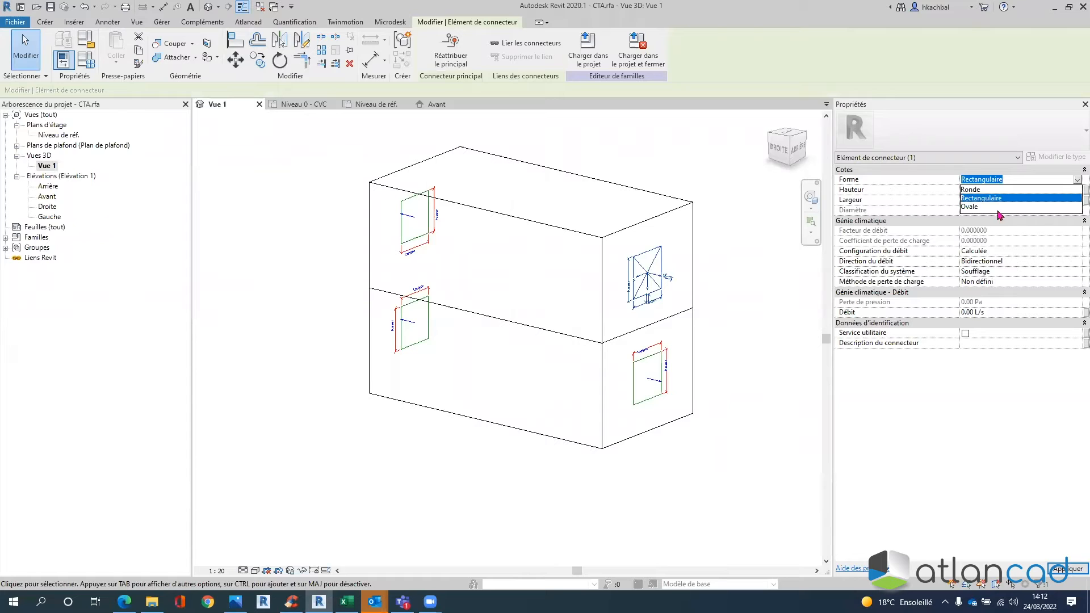
{"action": "left_click", "coordinate": [972, 191]}
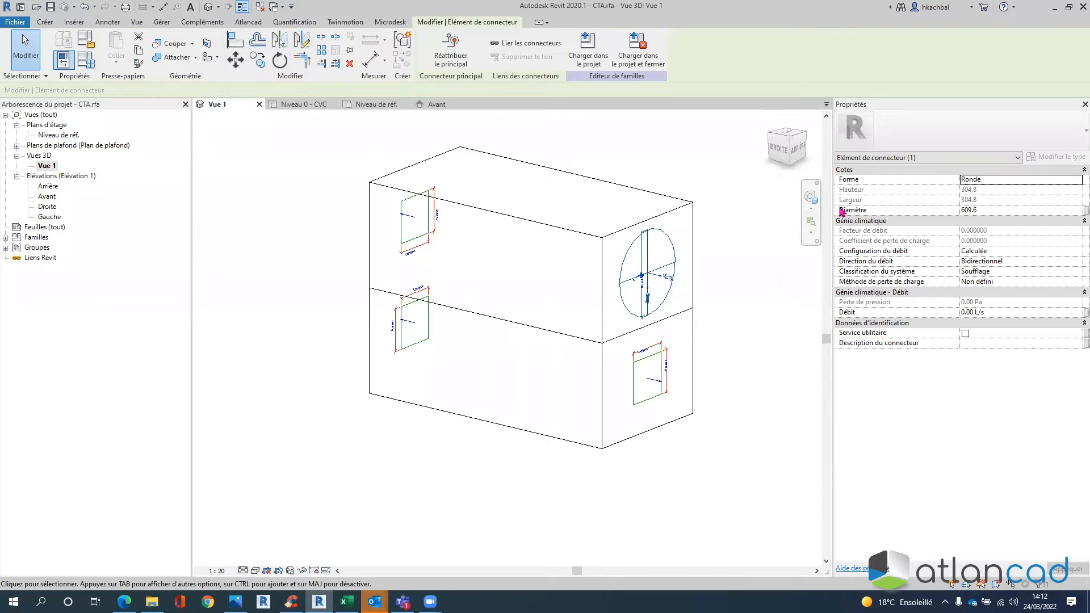
{"action": "left_click", "coordinate": [970, 213]}
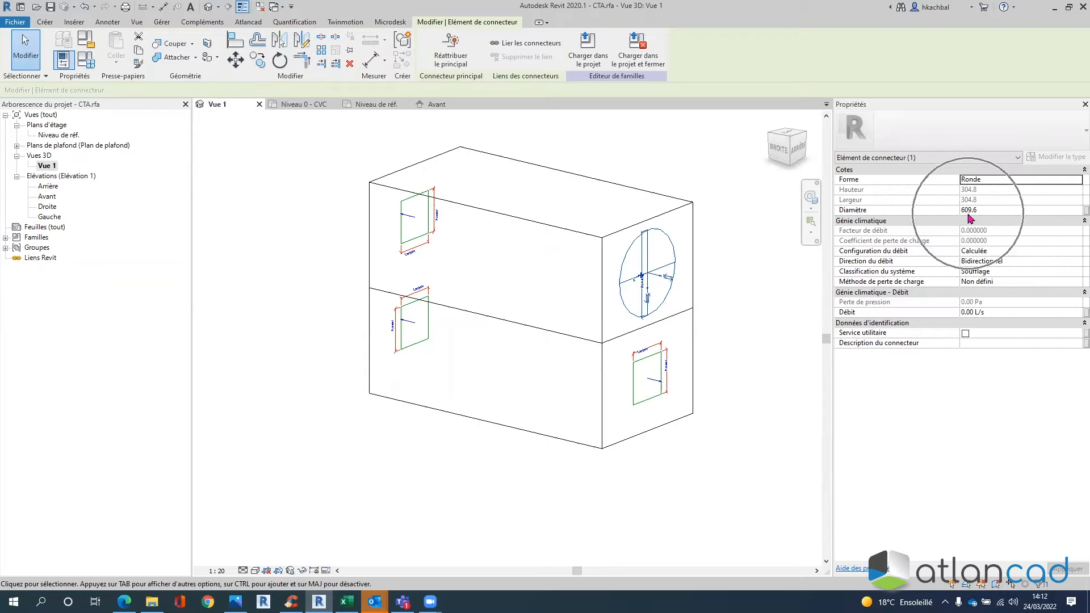
- Associate the connector's Diamètre with a new Occurrence parameter named 'Ø Connecteur'
{"action": "left_click", "coordinate": [1075, 216]}
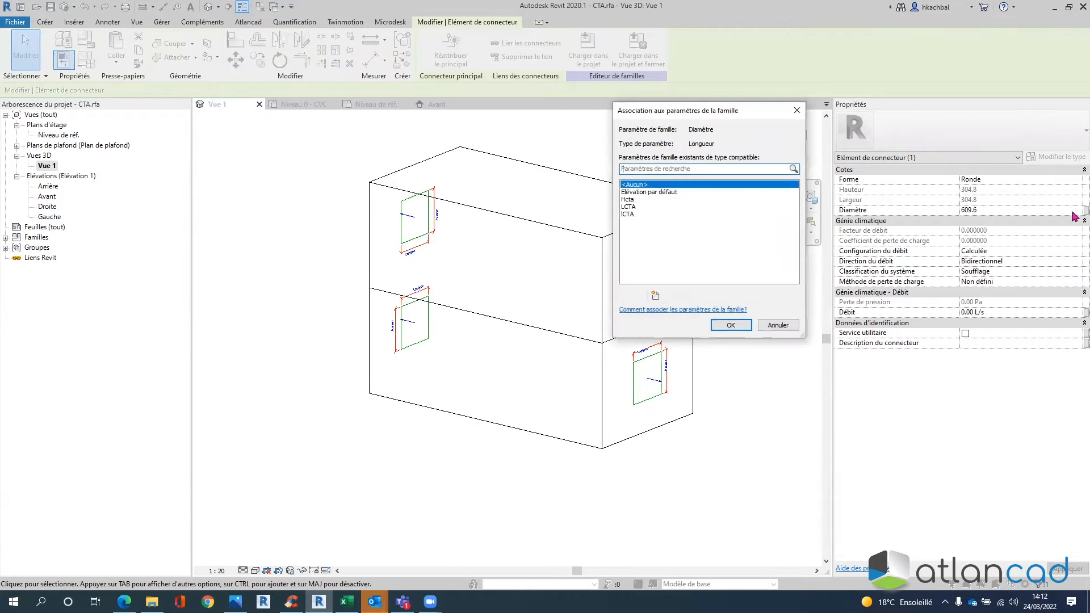
{"action": "left_click_drag", "start_coordinate": [687, 111], "coordinate": [585, 111]}
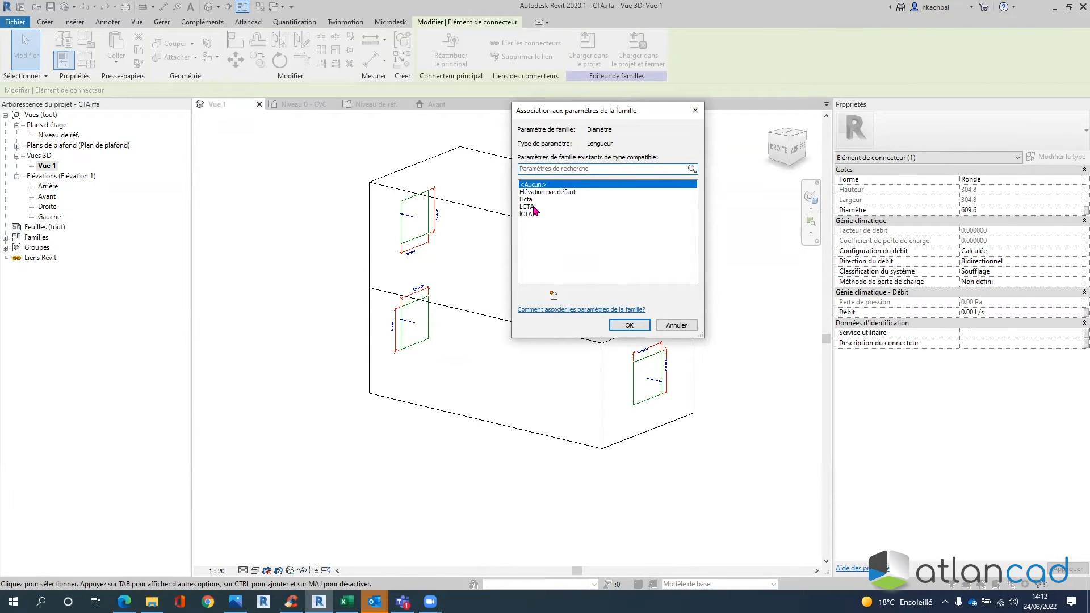
{"action": "left_click", "coordinate": [554, 296]}
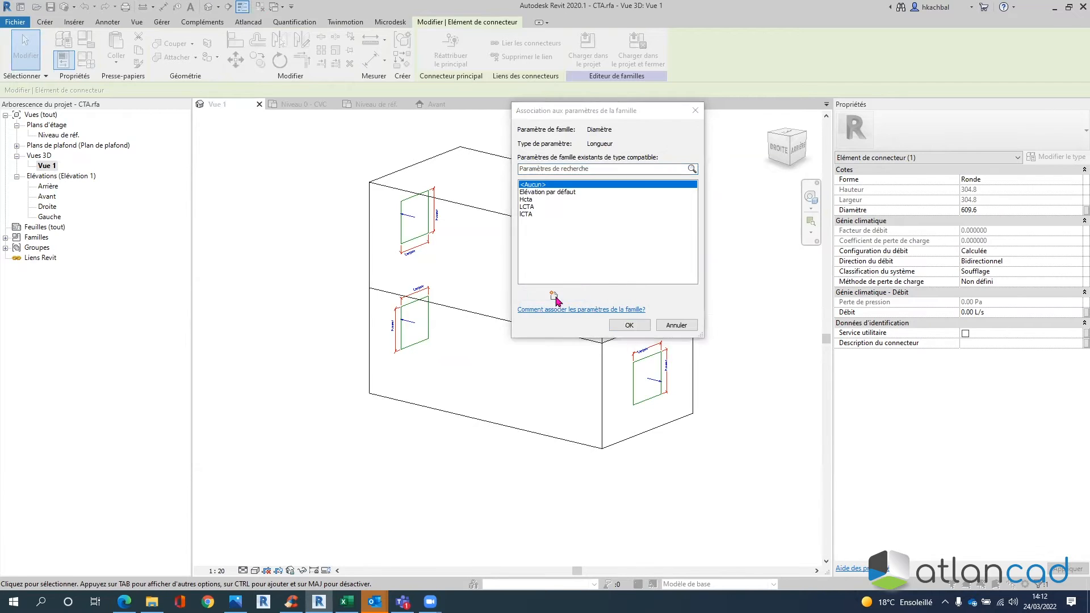
{"action": "type", "text": "Ø Connecteur"}
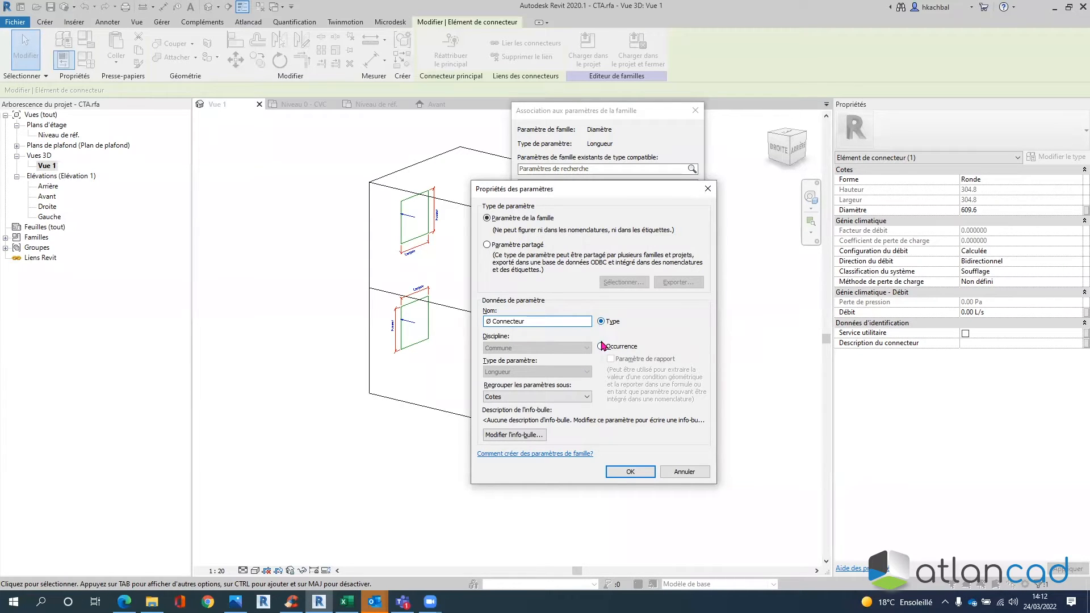
{"action": "left_click", "coordinate": [602, 347]}
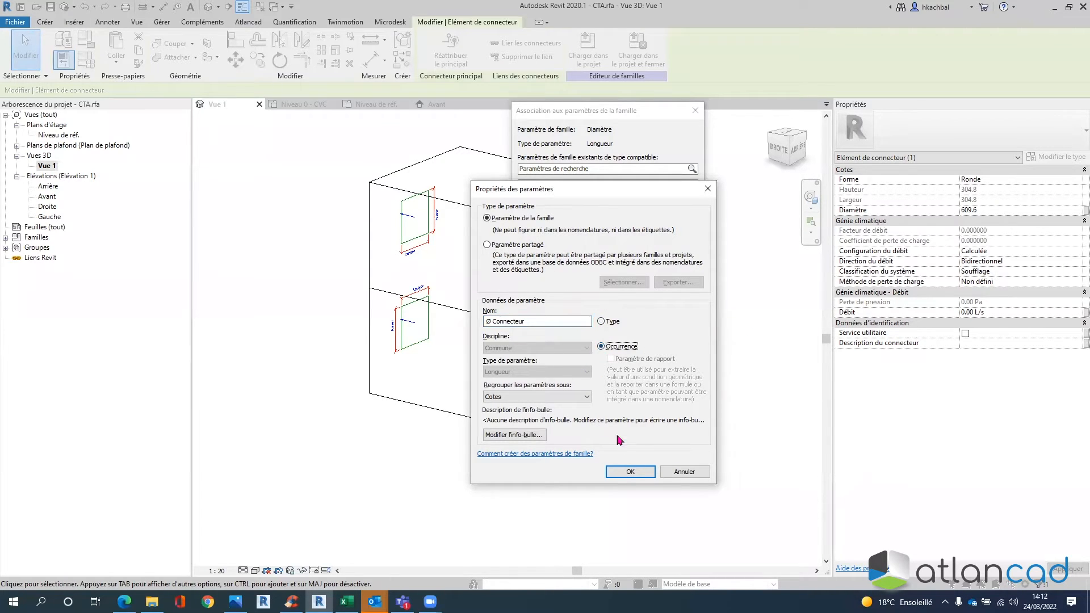
{"action": "left_click", "coordinate": [630, 472]}
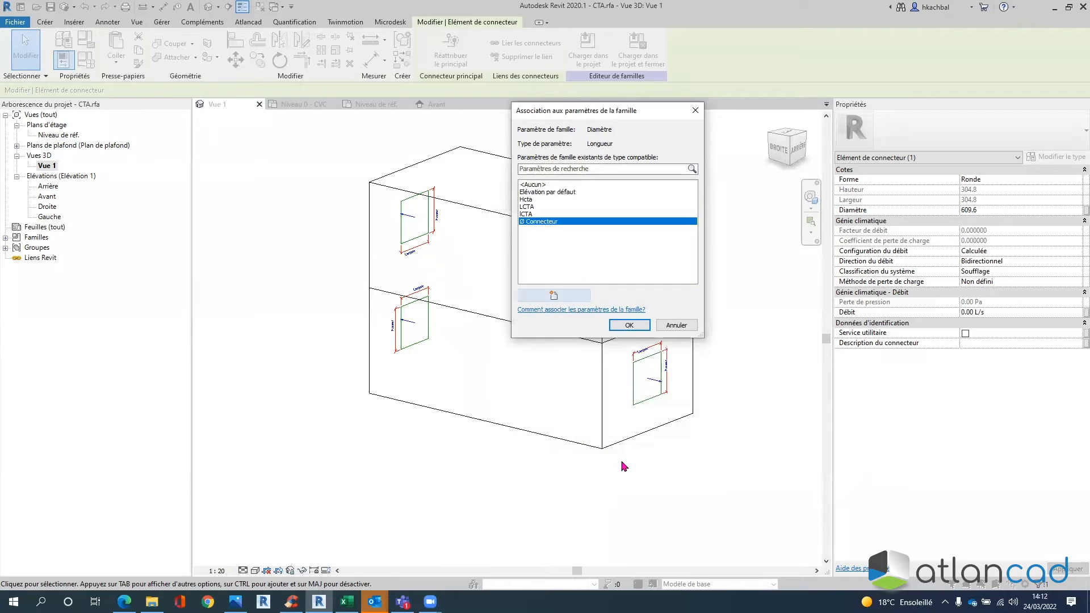
{"action": "left_click", "coordinate": [630, 328]}
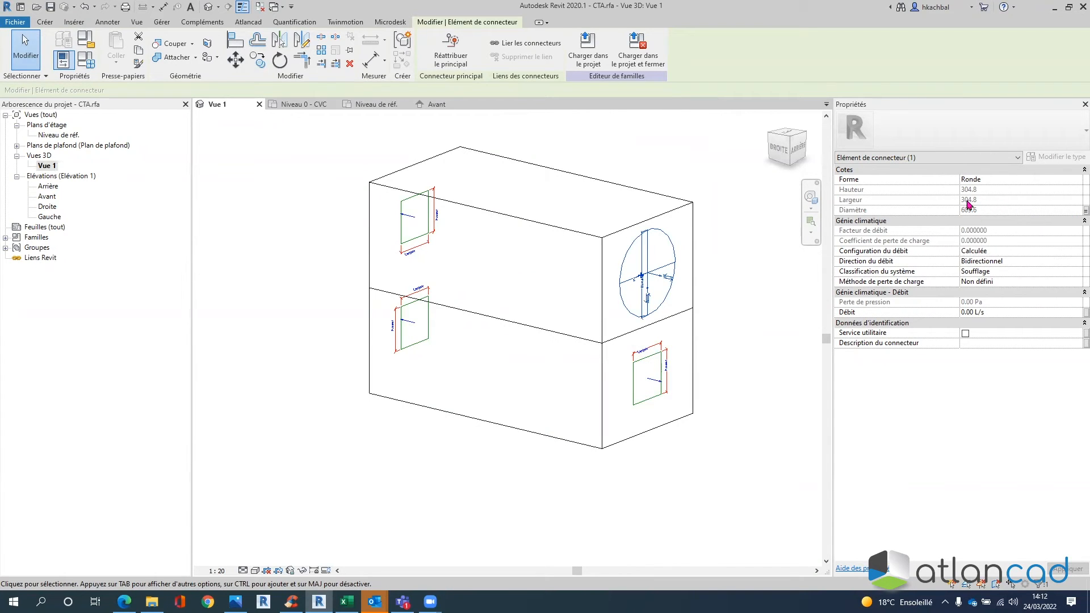
- Set Ø Connecteur to 355 in Family Types so the round connector measures 355.0
{"action": "left_click", "coordinate": [91, 62]}
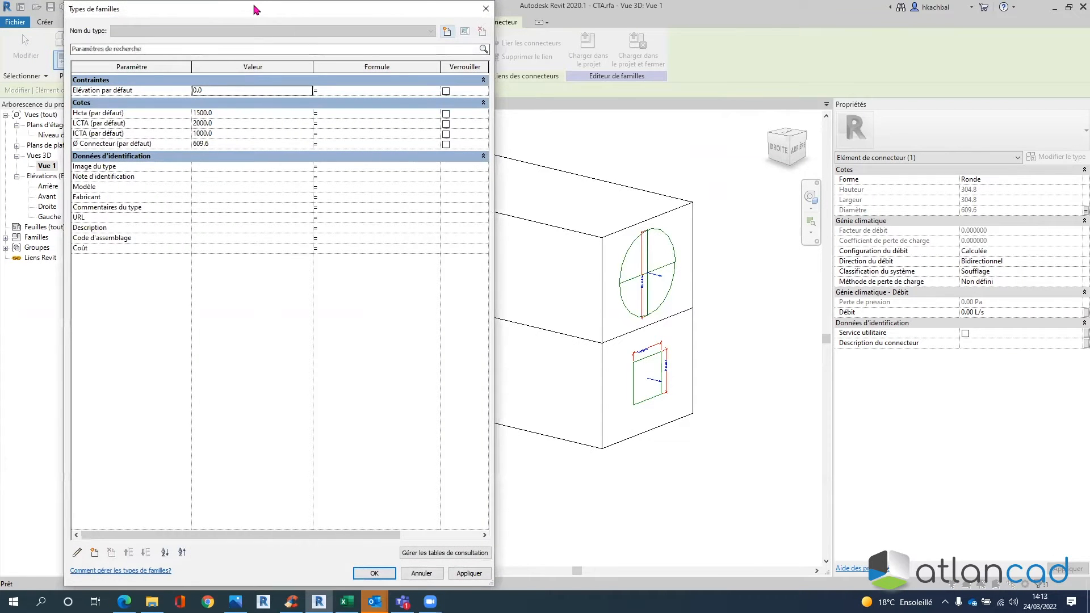
{"action": "left_click_drag", "start_coordinate": [249, 8], "coordinate": [562, 7]}
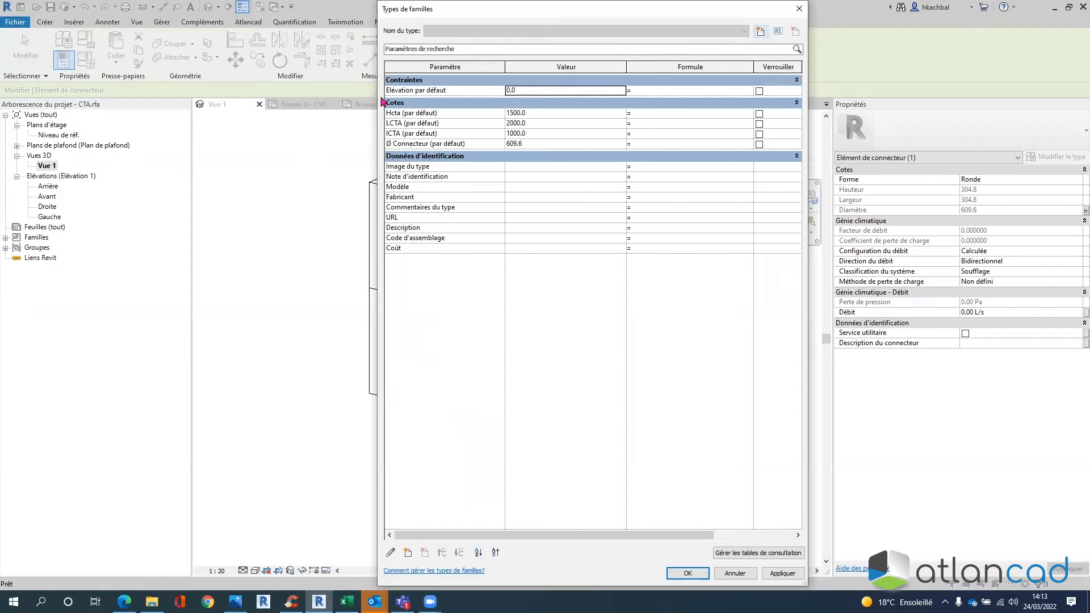
{"action": "left_click", "coordinate": [516, 145]}
{"action": "left_click_drag", "start_coordinate": [596, 14], "coordinate": [730, 12]}
{"action": "type", "text": "355"}
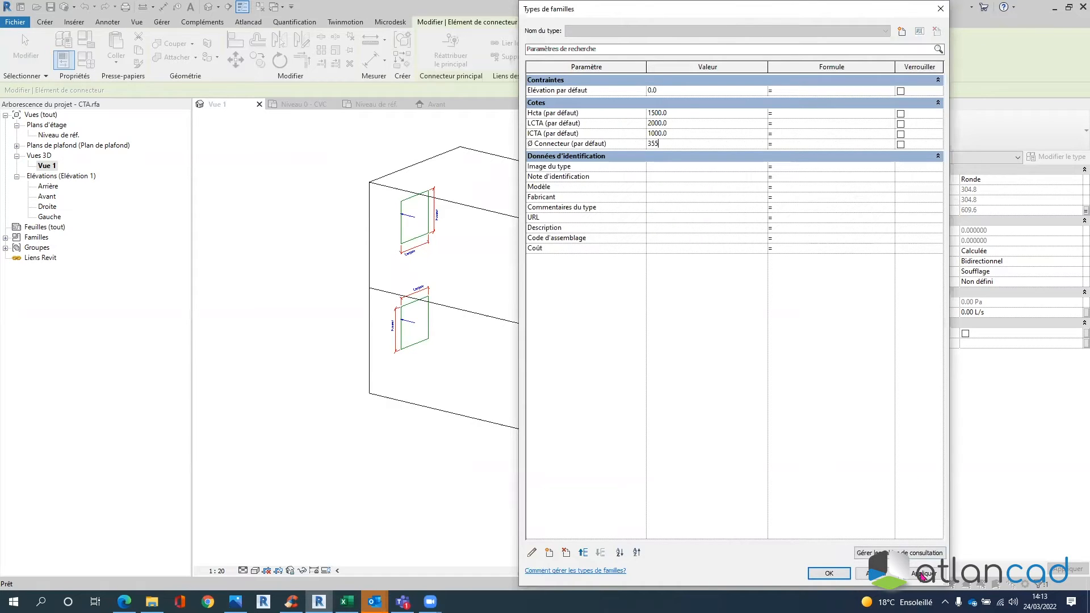
{"action": "left_click", "coordinate": [829, 574]}
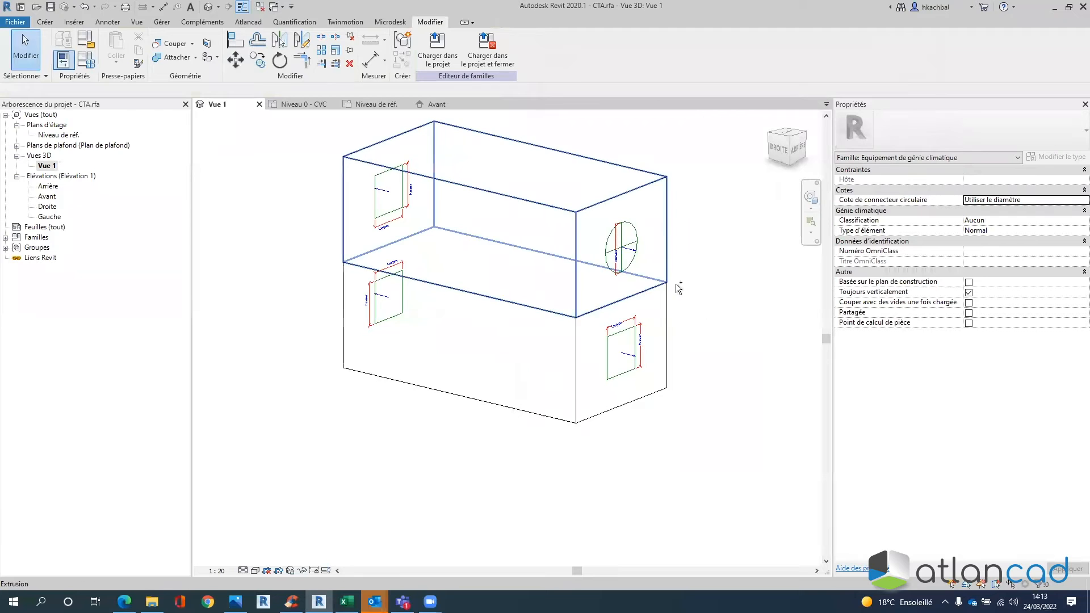
{"action": "left_click", "coordinate": [635, 250]}
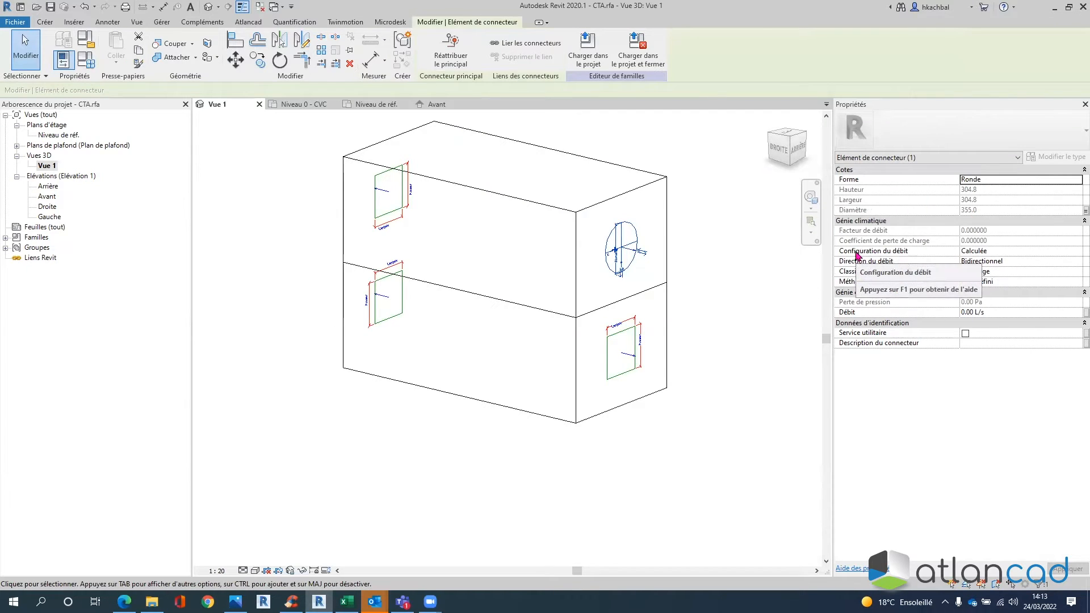
- Choose Système as the round connector's Configuration du débit
{"action": "left_click", "coordinate": [974, 250]}
{"action": "left_click_drag", "start_coordinate": [1003, 252], "coordinate": [926, 255]}
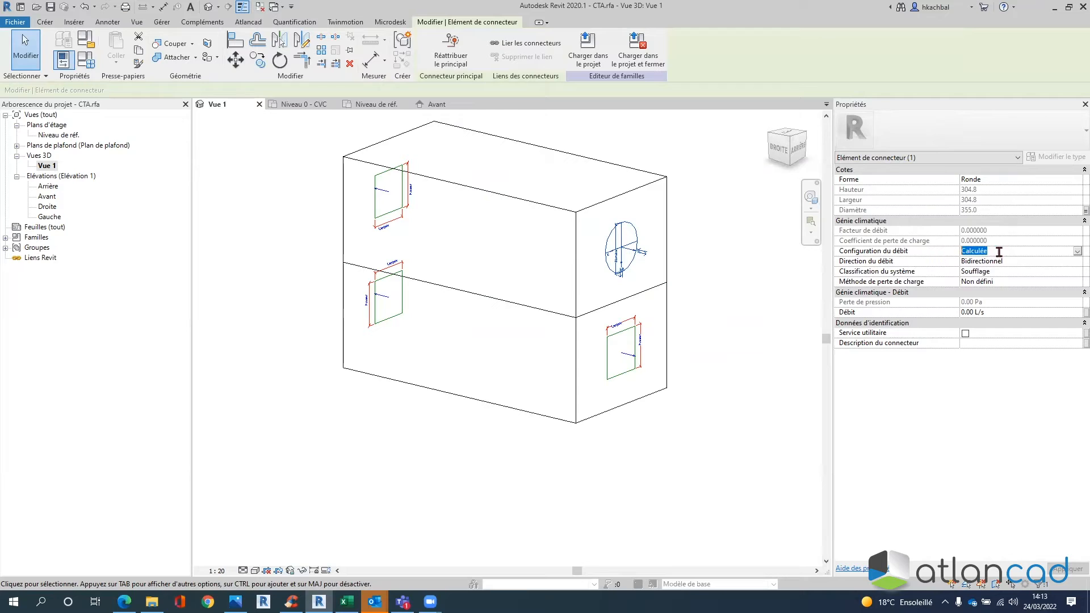
{"action": "left_click", "coordinate": [1076, 251]}
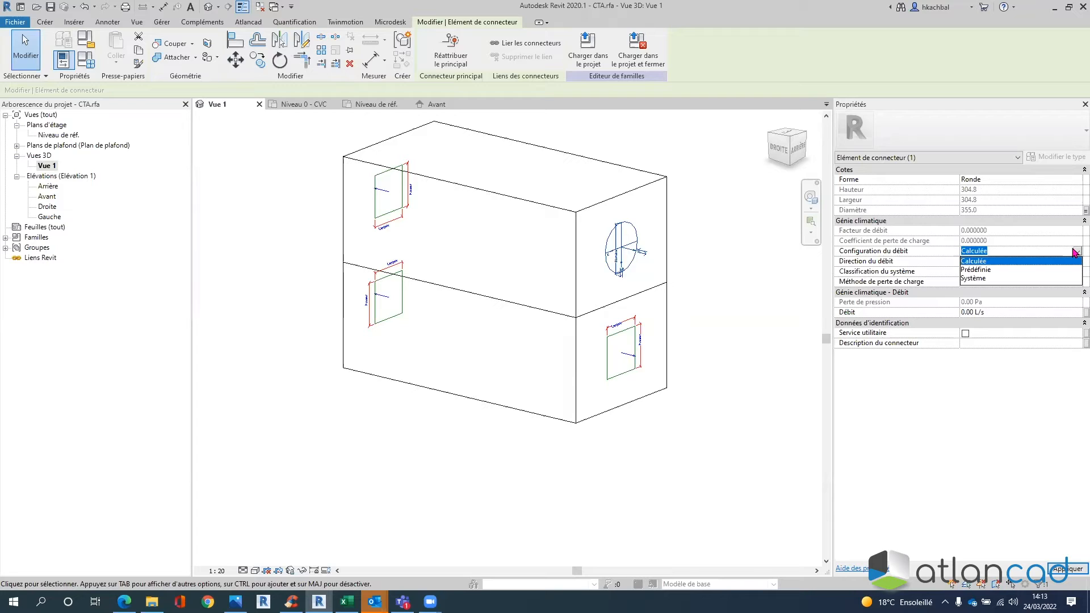
{"action": "key", "text": "ctrl"}
{"action": "key", "text": "ctrl"}
{"action": "key", "text": "ctrl"}
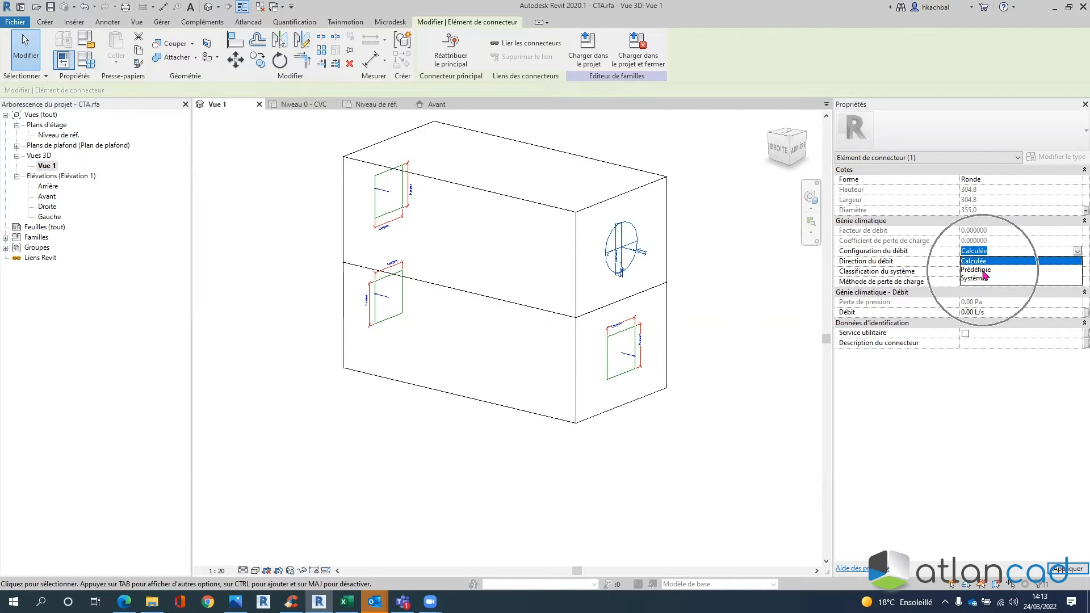
{"action": "key", "text": "ctrl"}
{"action": "key", "text": "ctrl"}
{"action": "key", "text": "ctrl"}
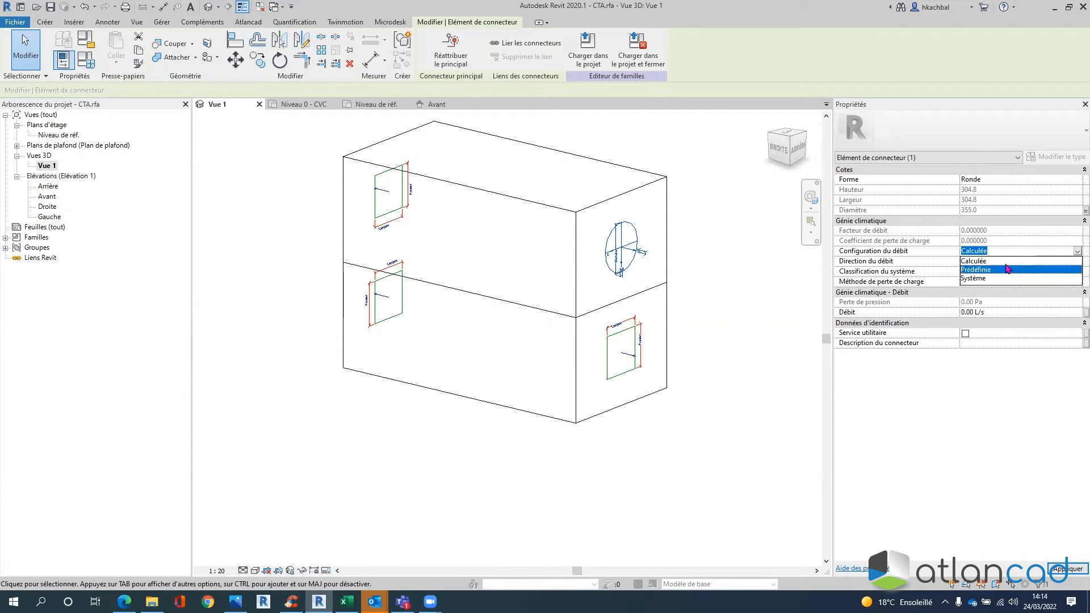
{"action": "left_click", "coordinate": [991, 279]}
{"action": "left_click", "coordinate": [1064, 254]}
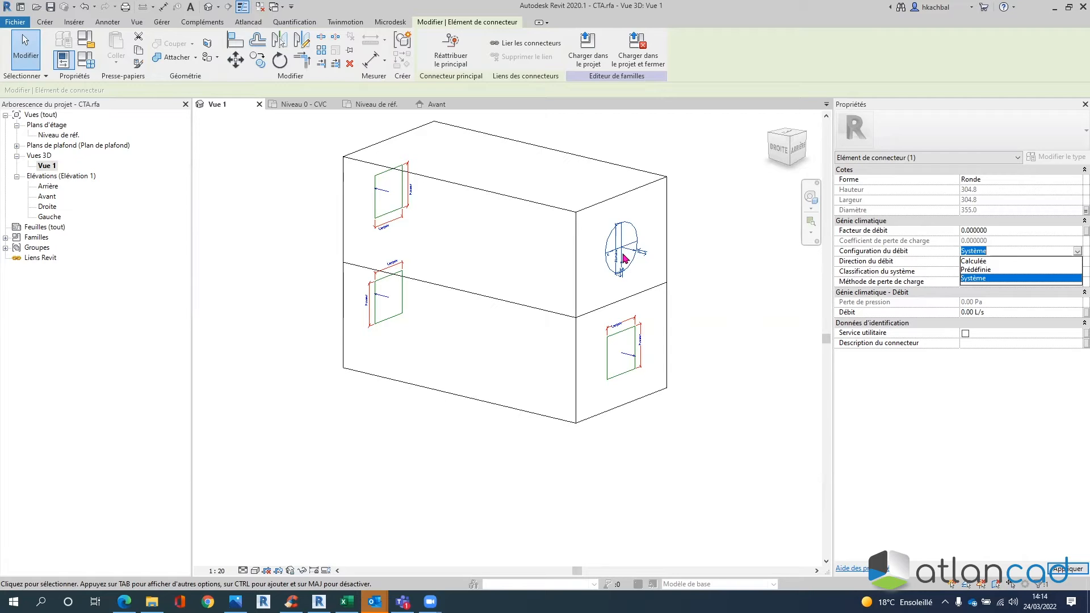
- Reapply Système to the right-face round connector's Configuration du débit
{"action": "left_click", "coordinate": [973, 262]}
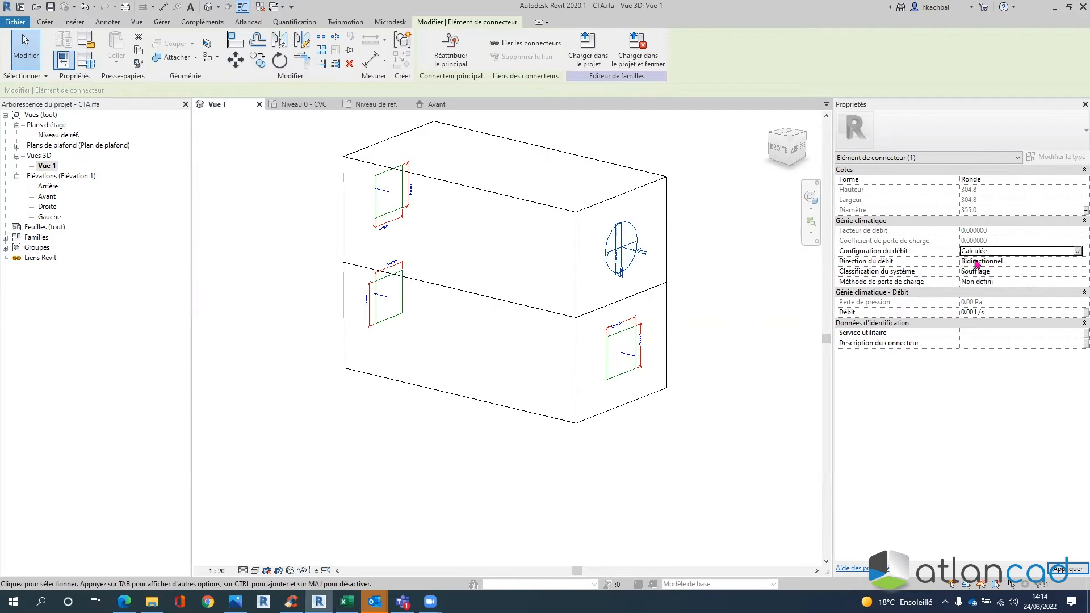
{"action": "left_click", "coordinate": [1076, 251]}
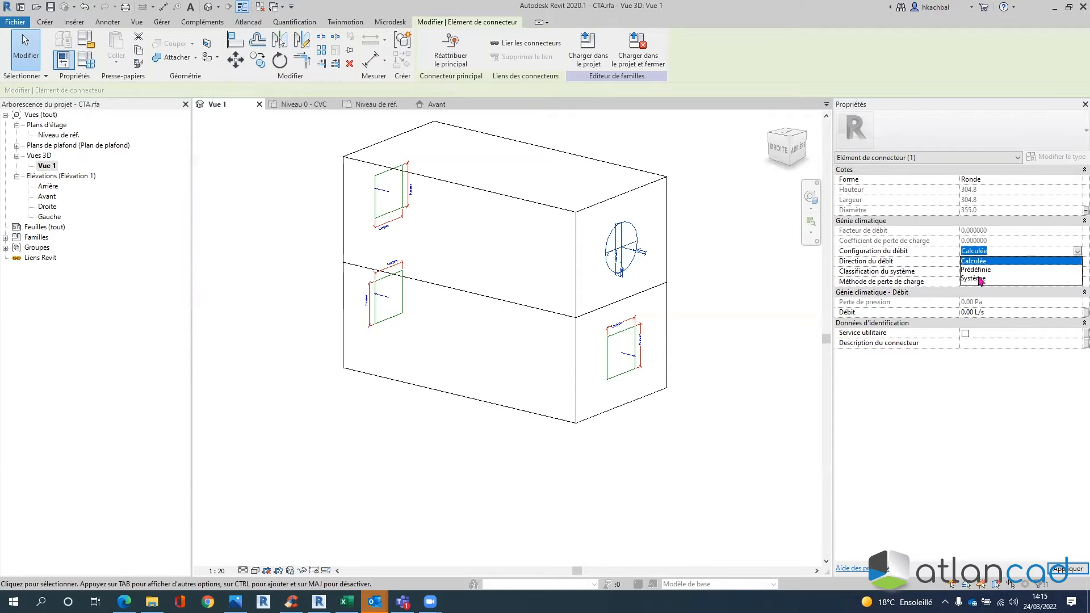
{"action": "left_click", "coordinate": [980, 279]}
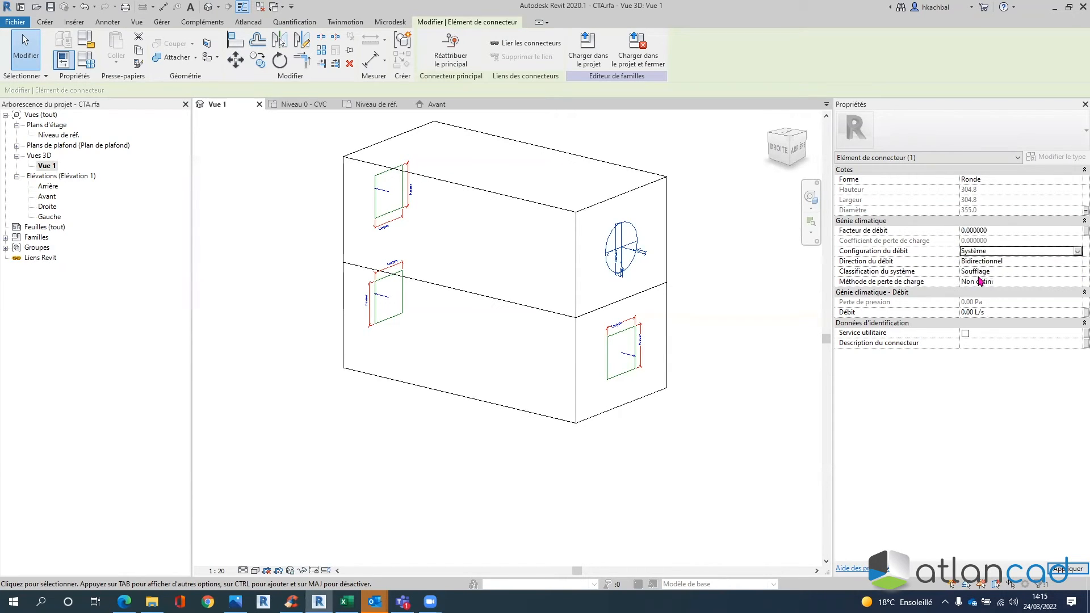
- Give the round connector a Facteur de débit of 1, after briefly trying 0.5
{"action": "left_click", "coordinate": [1013, 231]}
{"action": "type", "text": "1"}
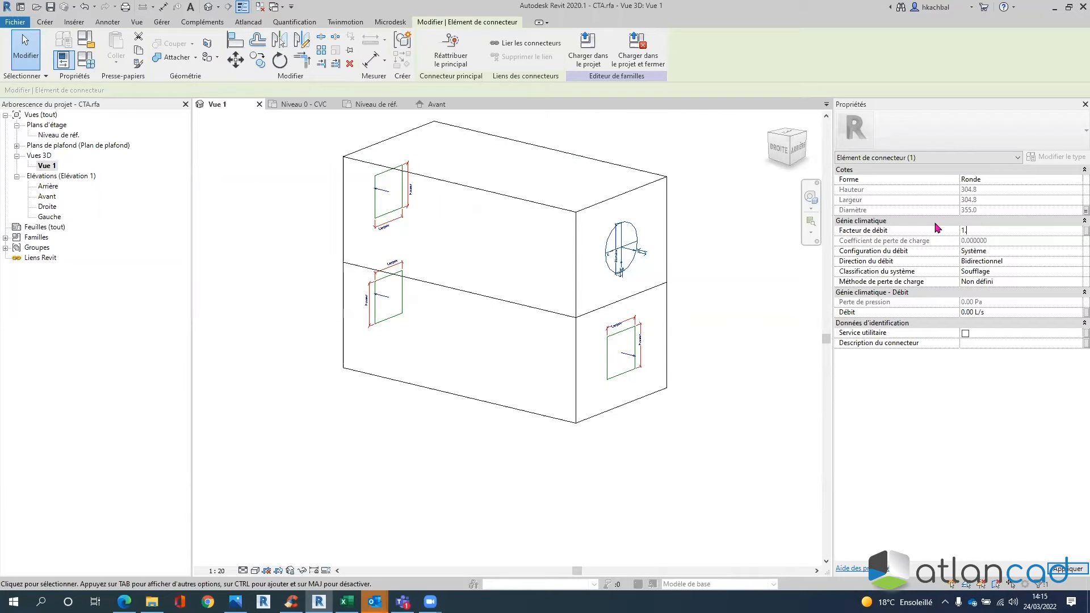
{"action": "key", "text": "BackSpace"}
{"action": "type", "text": "0.5"}
{"action": "key", "text": "BackSpace"}
{"action": "key", "text": "BackSpace"}
{"action": "key", "text": "BackSpace"}
{"action": "type", "text": "1"}
{"action": "left_click", "coordinate": [988, 251]}
- Try Calculée for Configuration du débit, then restore Système on the right-face connector
{"action": "left_click", "coordinate": [1077, 253]}
{"action": "left_click", "coordinate": [1056, 260]}
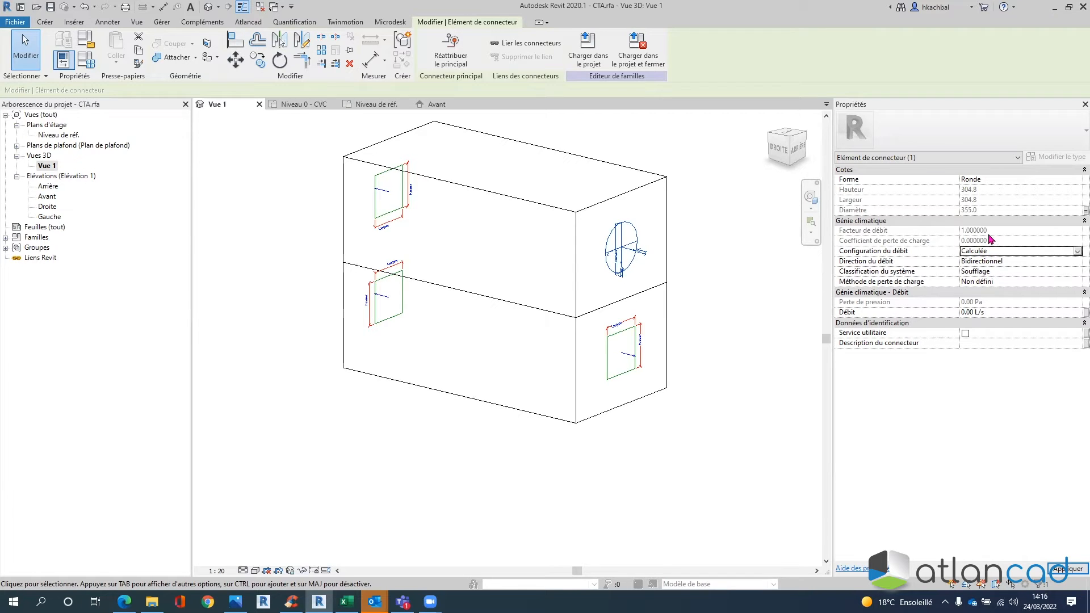
{"action": "left_click", "coordinate": [1076, 251]}
{"action": "left_click", "coordinate": [980, 279]}
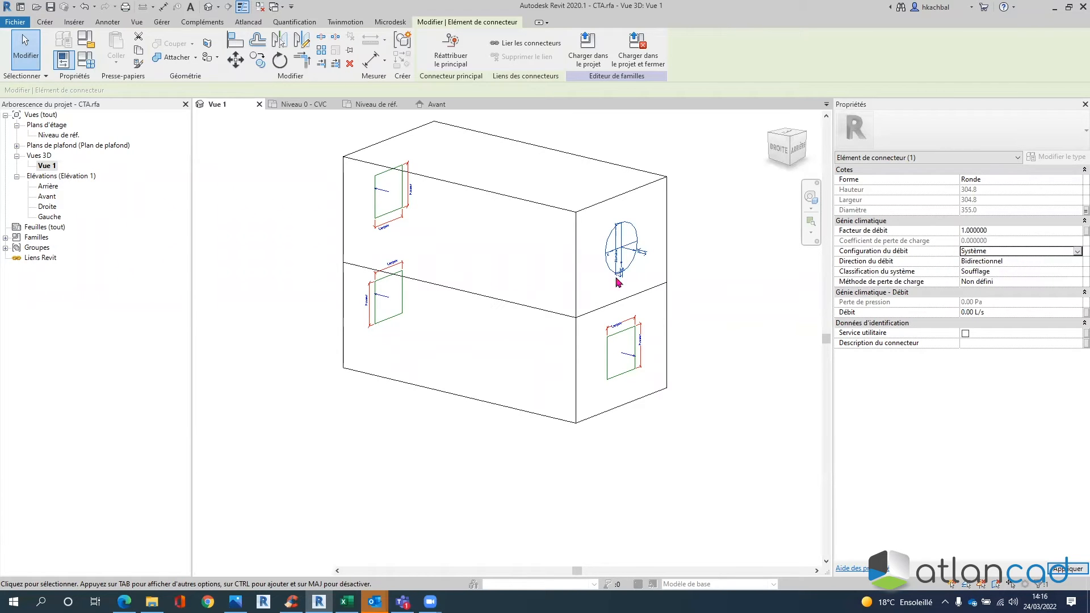
{"action": "left_click", "coordinate": [621, 242]}
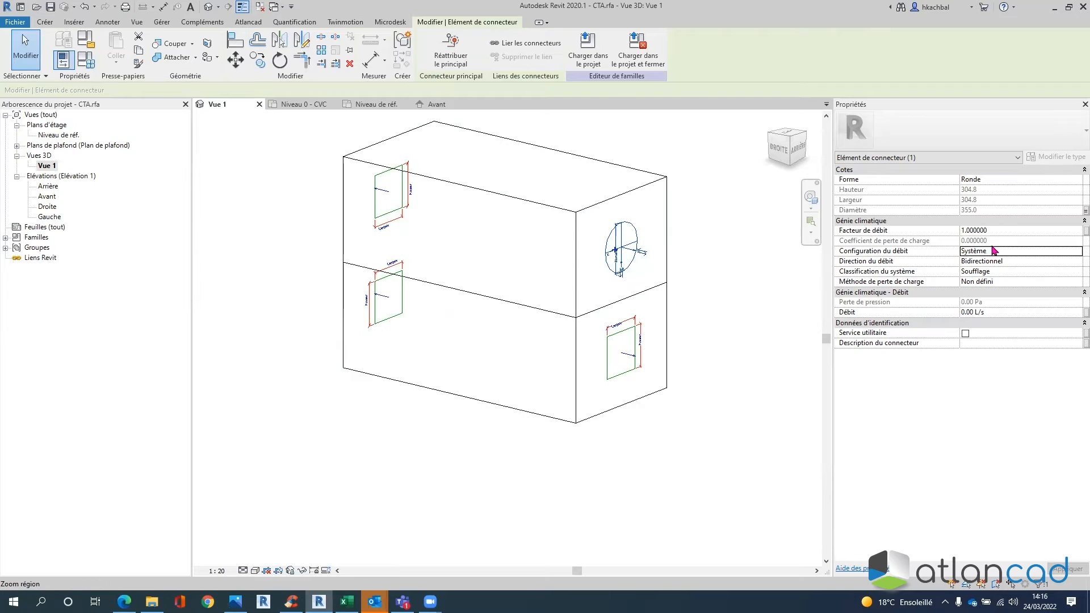
{"action": "left_click", "coordinate": [1009, 263]}
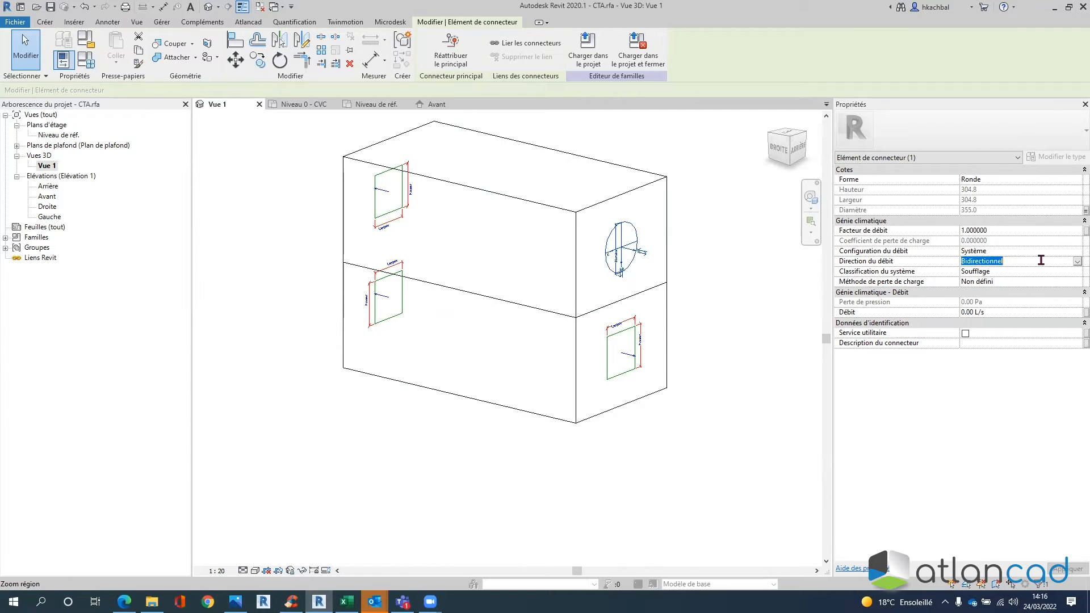
- Set the round connector's Direction du débit to Extérieur
{"action": "left_click", "coordinate": [1076, 261]}
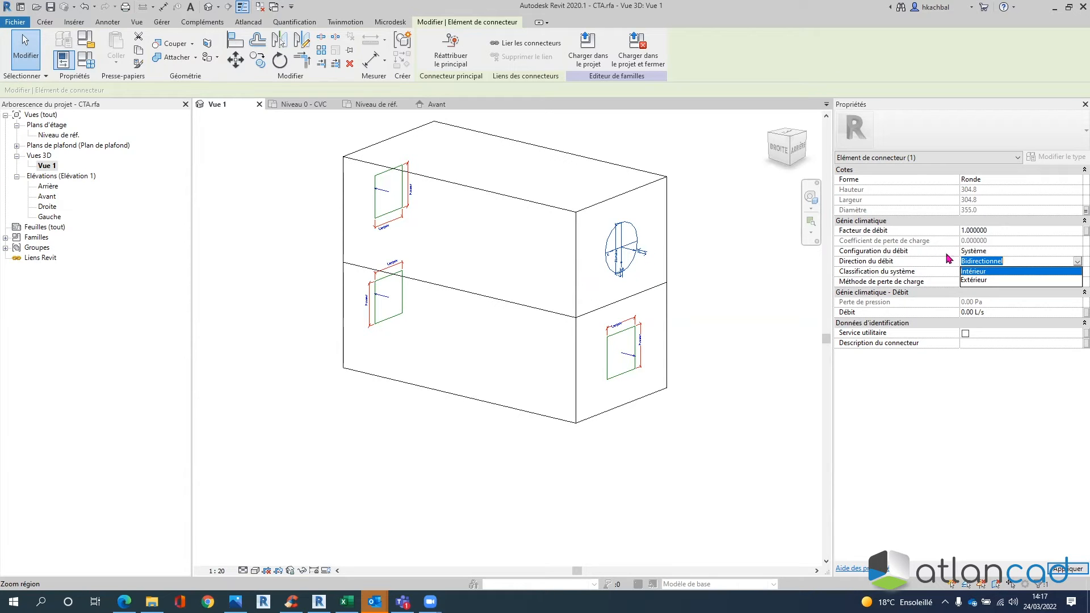
{"action": "left_click", "coordinate": [979, 281]}
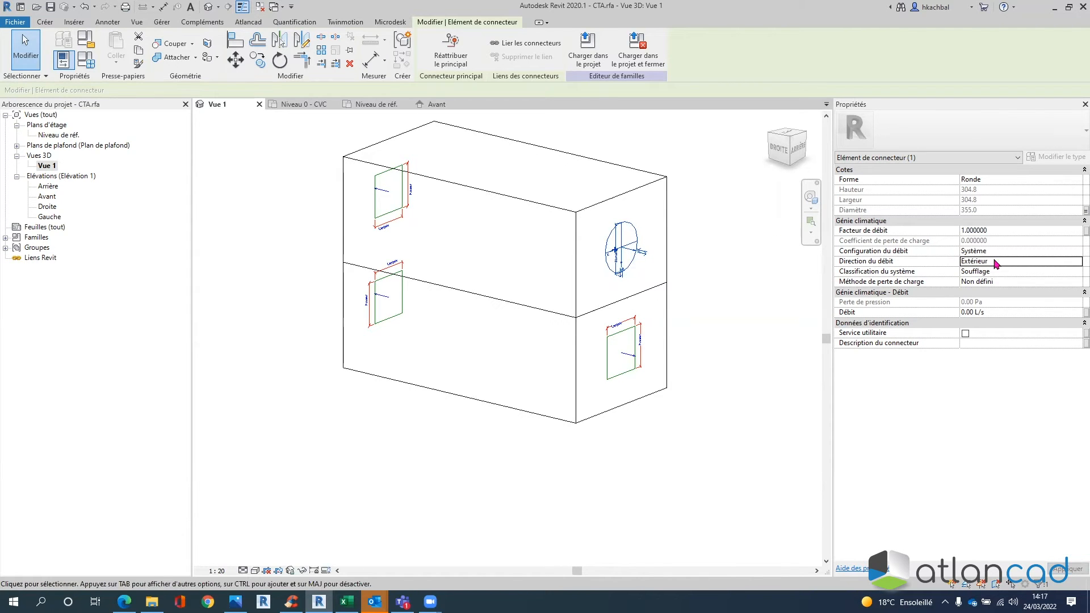
{"action": "key", "text": "ctrl"}
{"action": "key", "text": "ctrl"}
{"action": "key", "text": "ctrl"}
{"action": "key", "text": "ctrl"}
{"action": "key", "text": "ctrl"}
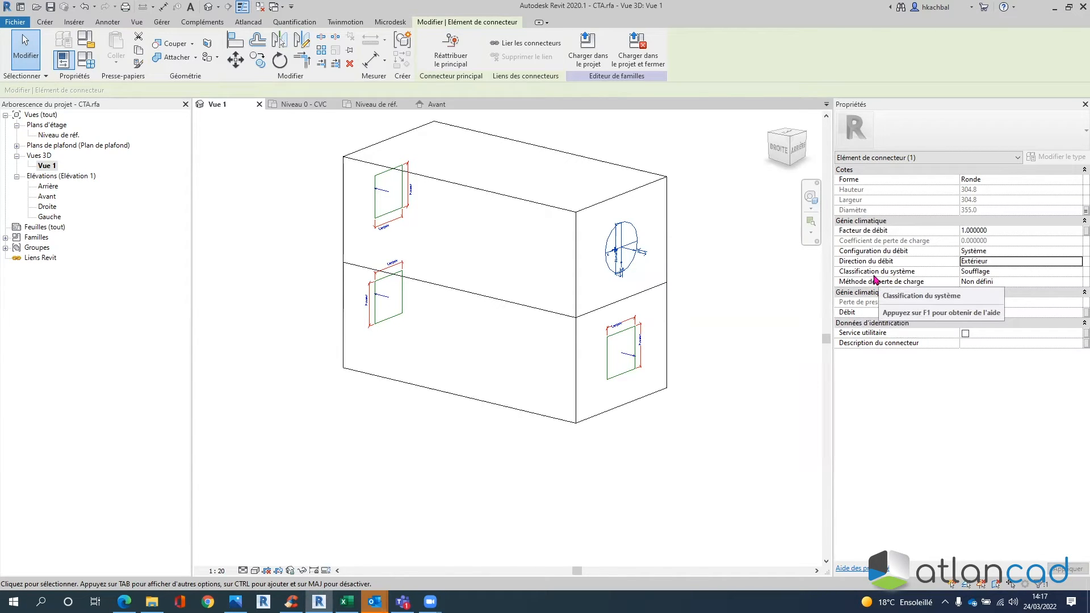
{"action": "key", "text": "ctrl"}
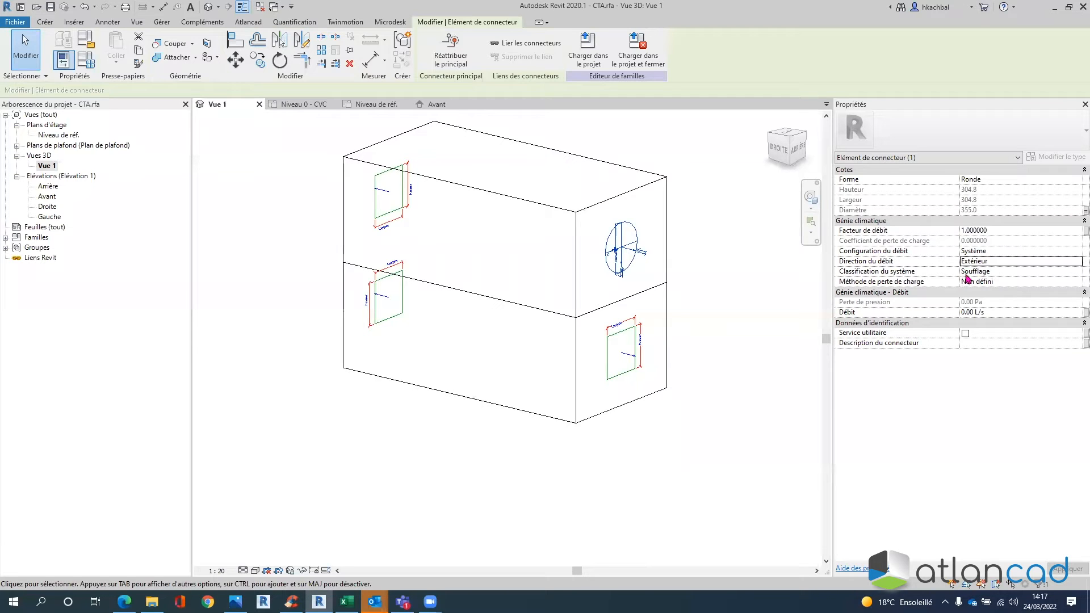
{"action": "key", "text": "ctrl"}
{"action": "key", "text": "ctrl"}
{"action": "key", "text": "ctrl"}
- Link the connector's Débit to a new instance parameter named Qv soufflage
{"action": "left_click", "coordinate": [1085, 312]}
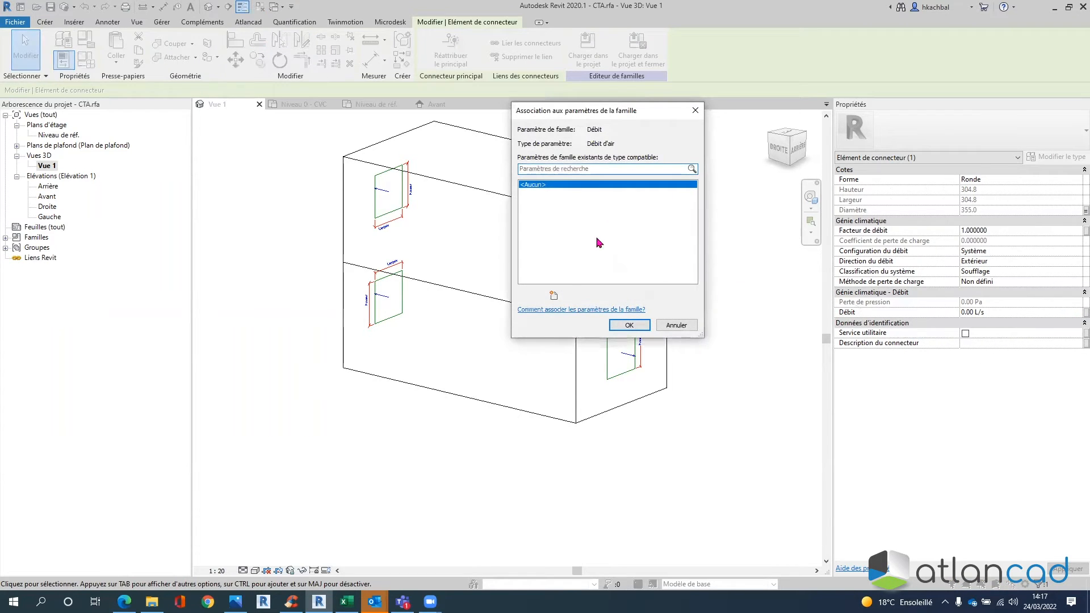
{"action": "left_click", "coordinate": [554, 295]}
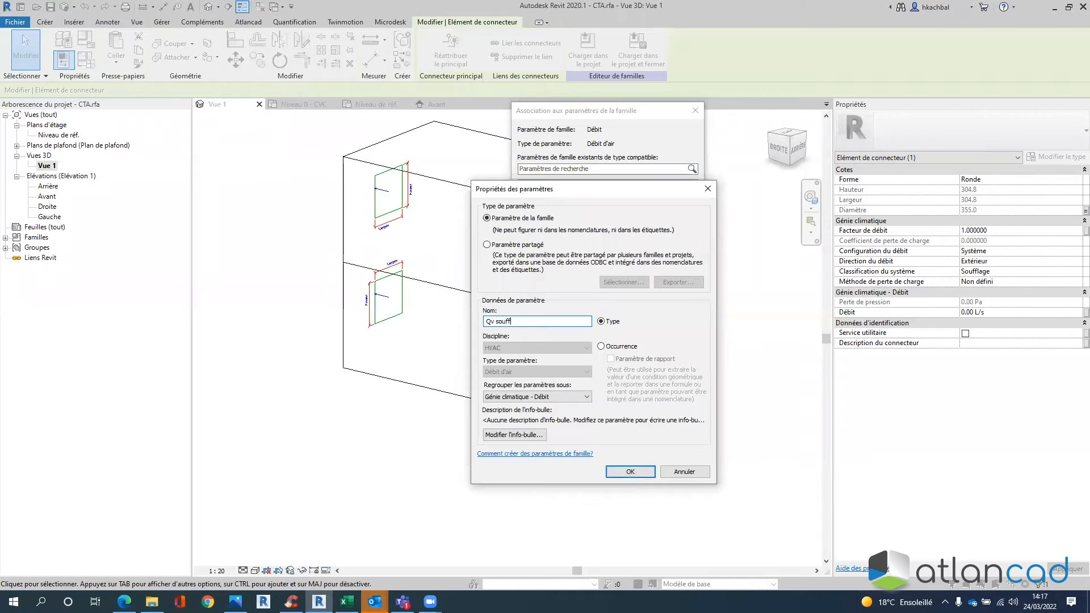
{"action": "type", "text": "Qv soufflage"}
{"action": "left_click", "coordinate": [602, 346]}
{"action": "left_click", "coordinate": [635, 476]}
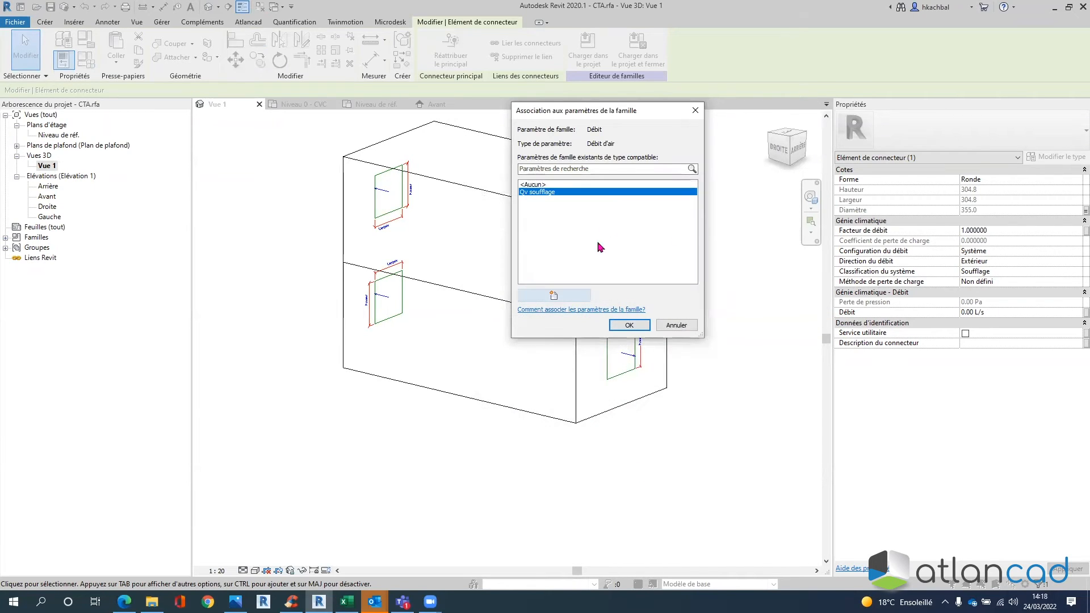
{"action": "left_click", "coordinate": [632, 324]}
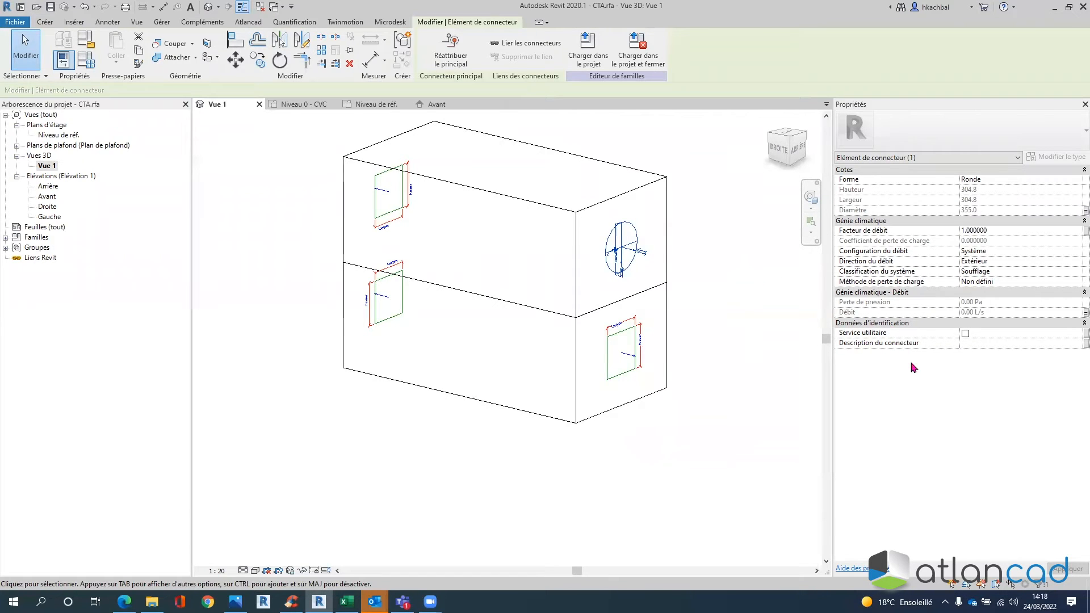
- Enter 'Air soufflé' as the round connector's description
{"action": "left_click", "coordinate": [962, 344]}
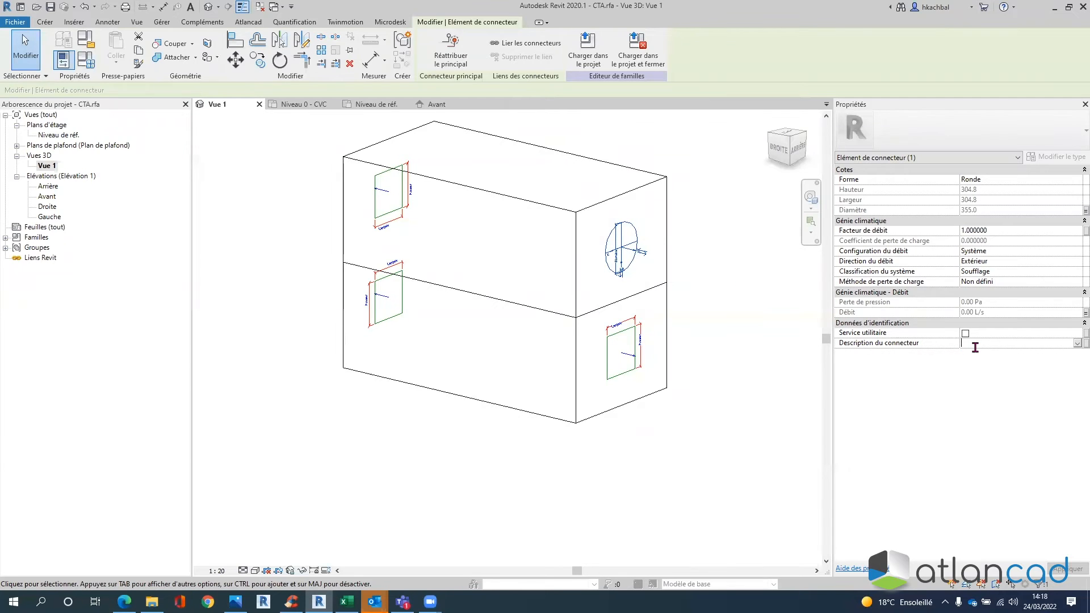
{"action": "type", "text": "Air souffl"}
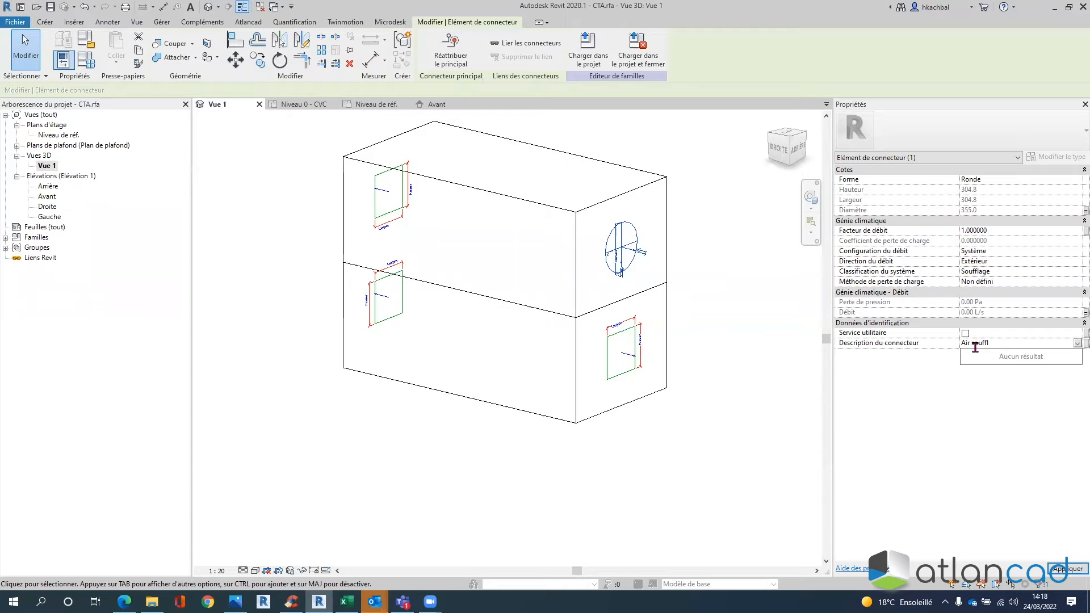
{"action": "left_click", "coordinate": [1070, 569]}
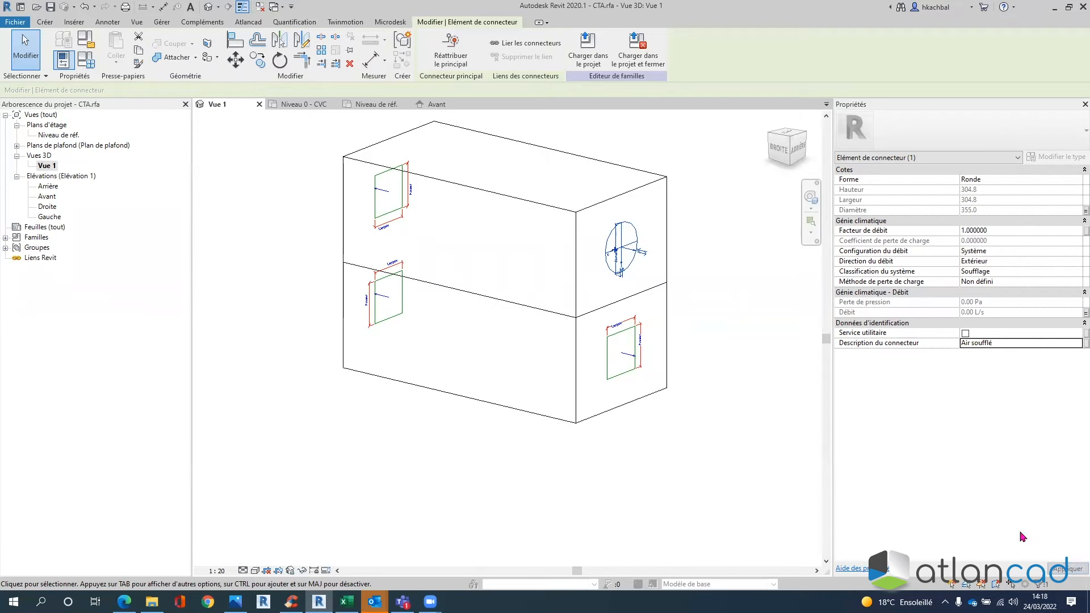
{"action": "left_click", "coordinate": [694, 245]}
{"action": "left_click", "coordinate": [640, 342]}
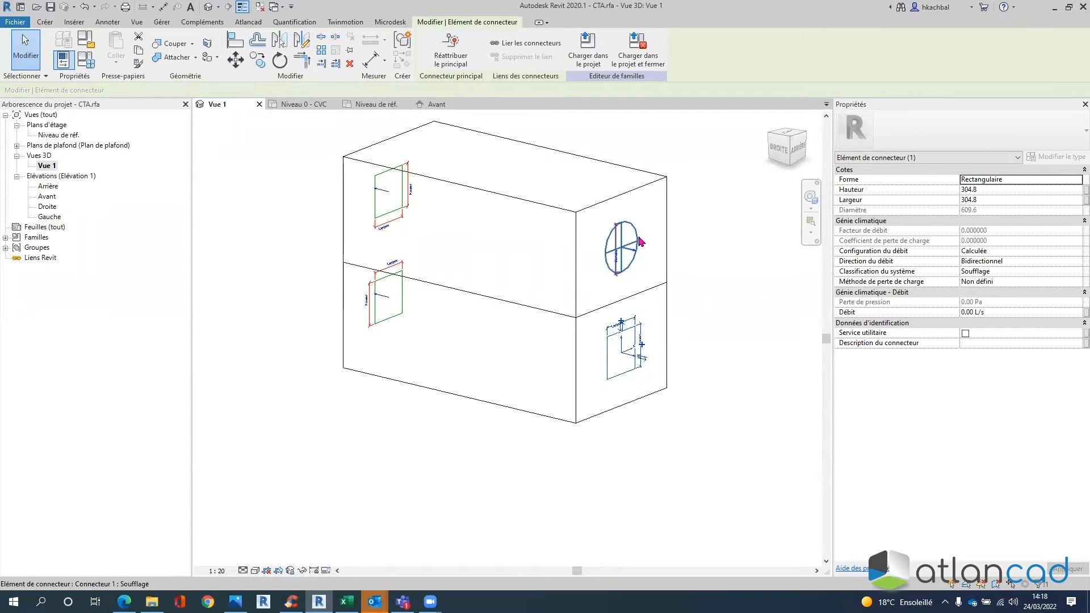
- Make the lower right-face connector Ronde with its diameter linked to Ø Connecteur (355.0)
{"action": "left_click", "coordinate": [1031, 179]}
{"action": "left_click", "coordinate": [1031, 180]}
{"action": "left_click", "coordinate": [984, 190]}
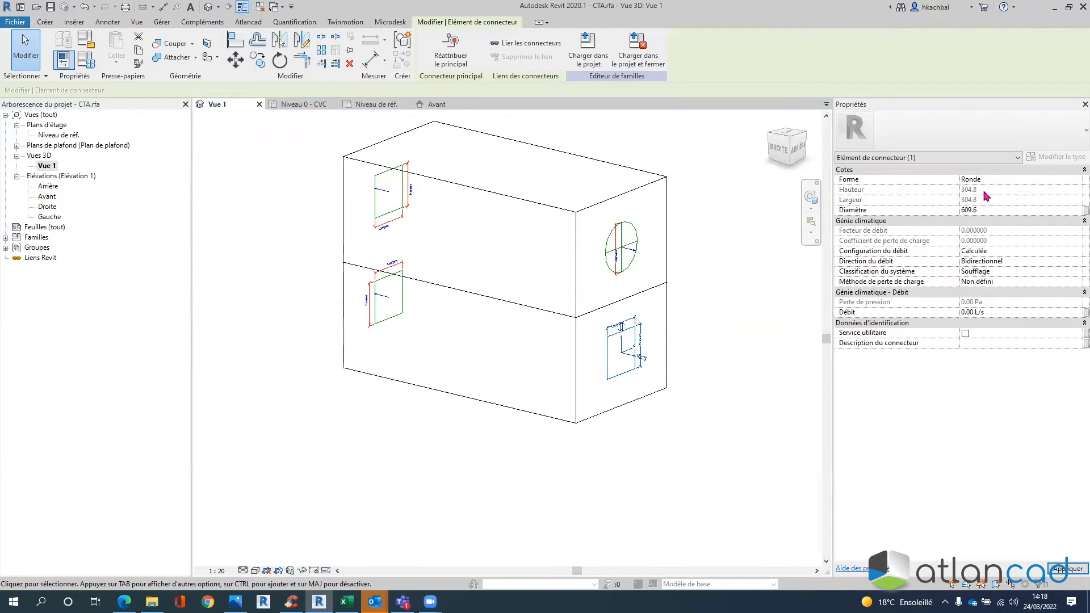
{"action": "left_click", "coordinate": [989, 211]}
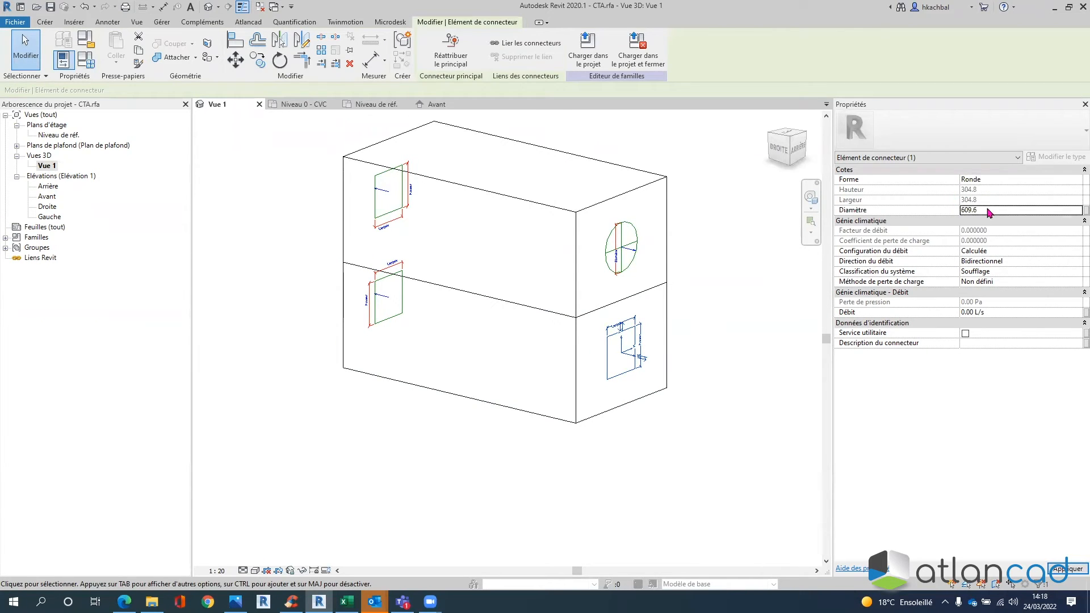
{"action": "left_click", "coordinate": [1085, 210]}
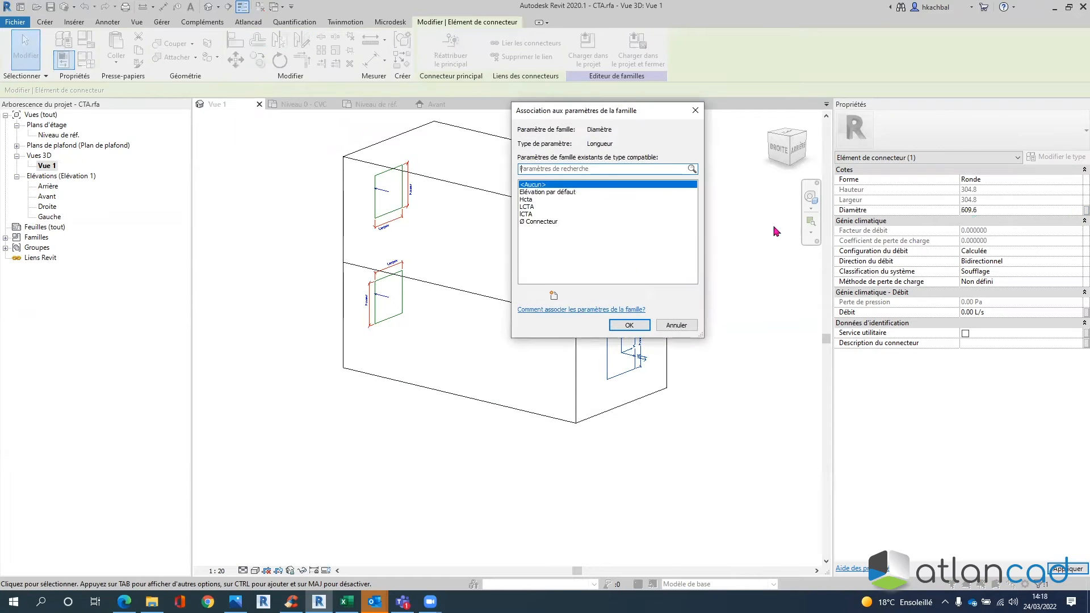
{"action": "left_click", "coordinate": [552, 222]}
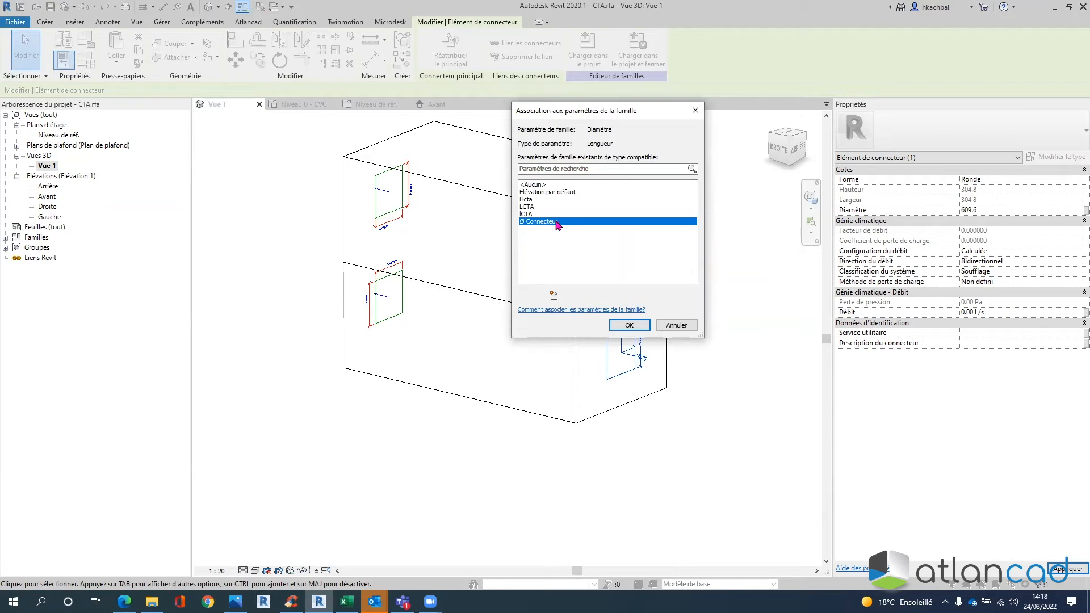
{"action": "left_click", "coordinate": [629, 325]}
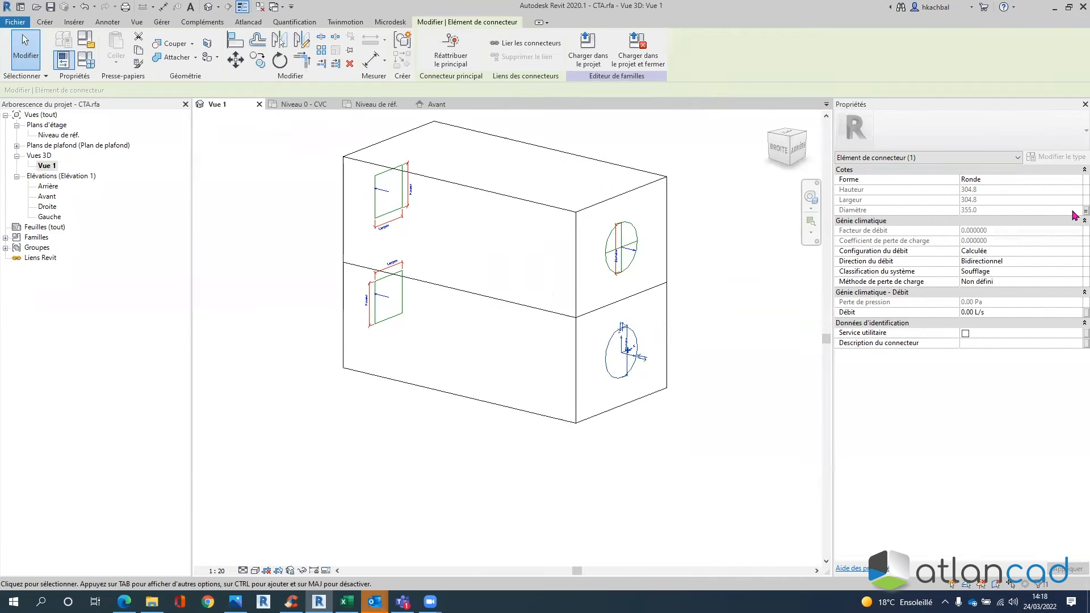
{"action": "left_click", "coordinate": [995, 252]}
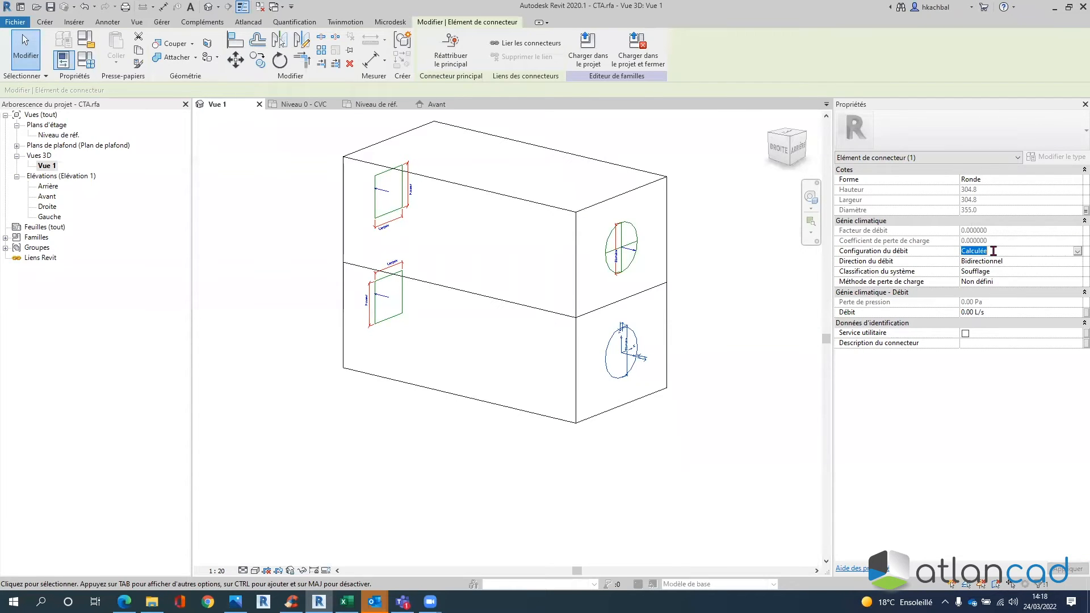
- Set the lower connector to Système flow configuration with a flow factor of 1
{"action": "left_click", "coordinate": [1077, 251]}
{"action": "left_click", "coordinate": [982, 279]}
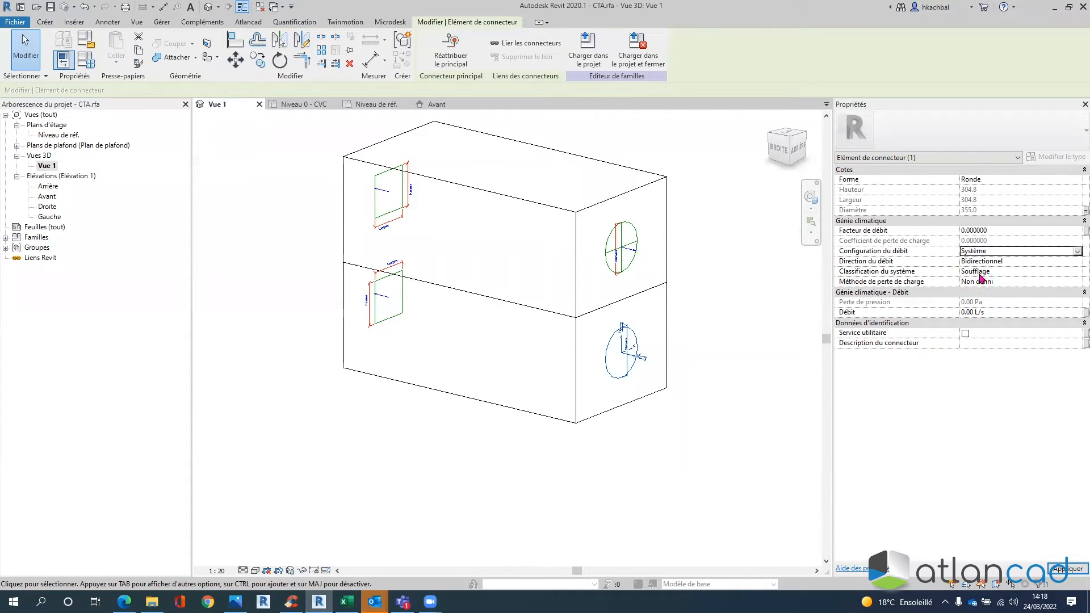
{"action": "left_click", "coordinate": [978, 230]}
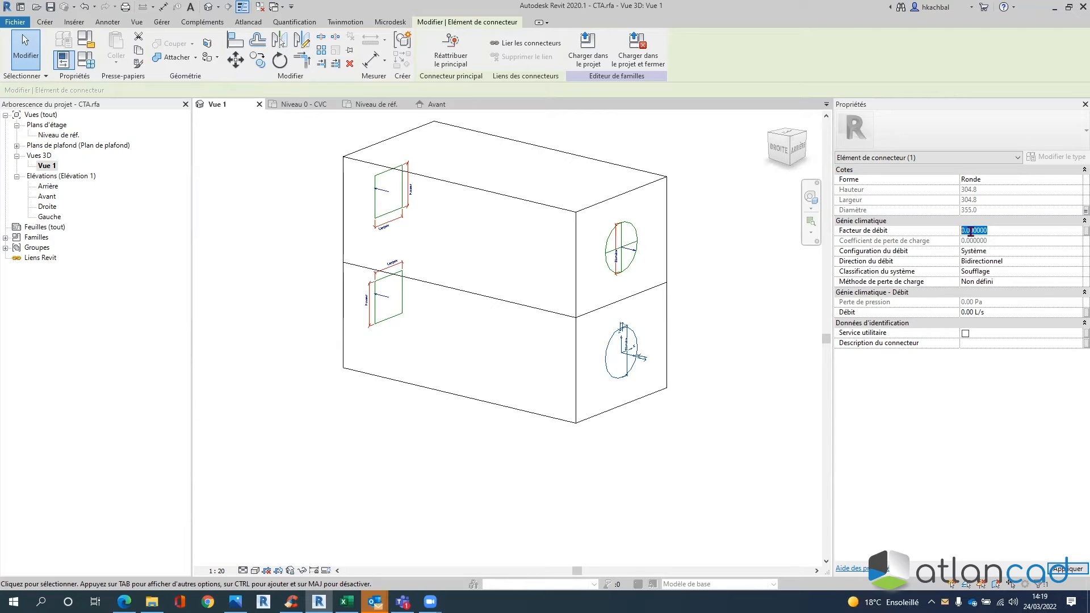
{"action": "type", "text": "1"}
{"action": "key", "text": "Return"}
- Set its flow direction to Intérieur and system classification to Reprise
{"action": "mouse_move", "coordinate": [961, 234]}
{"action": "left_click", "coordinate": [1008, 262]}
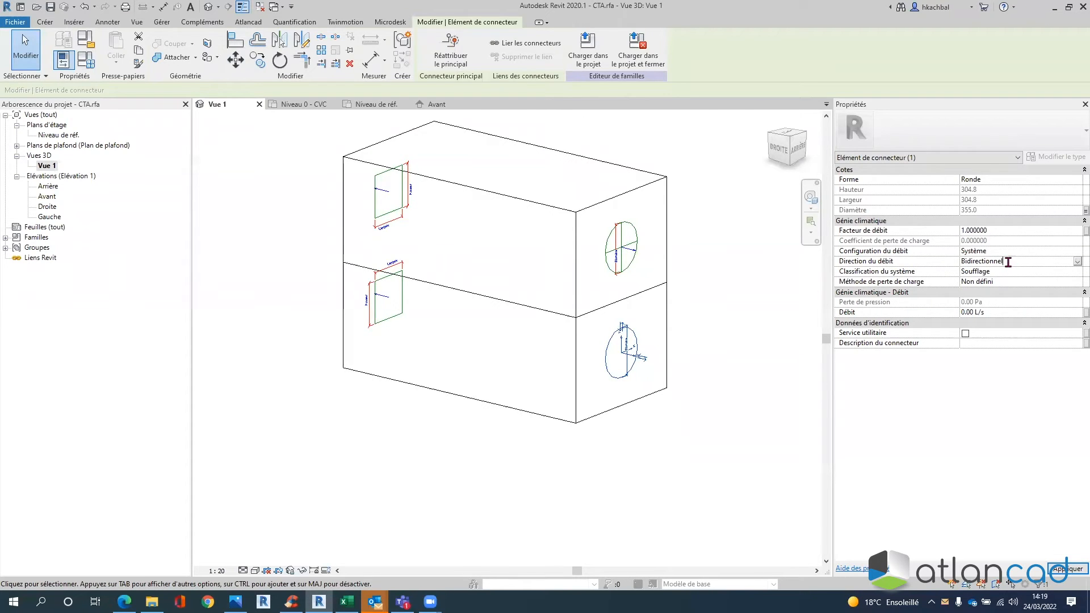
{"action": "left_click", "coordinate": [1076, 262]}
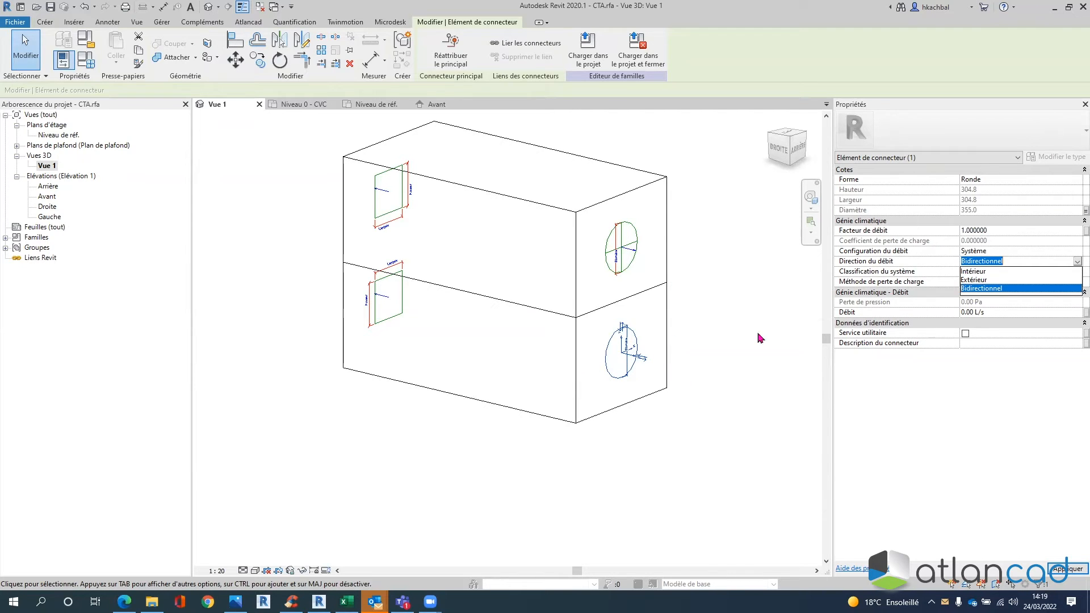
{"action": "left_click", "coordinate": [972, 272]}
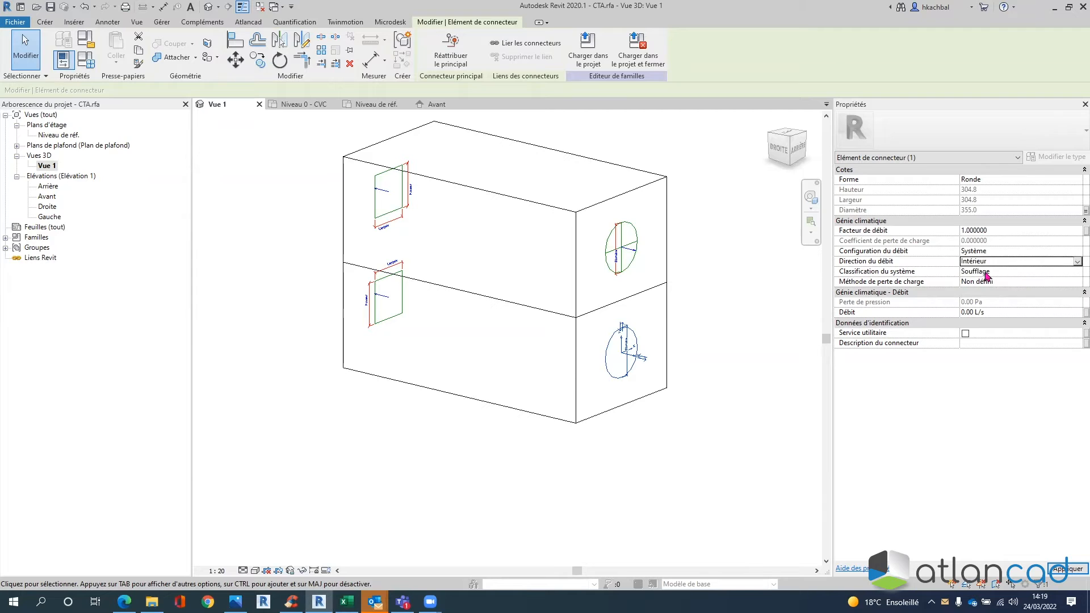
{"action": "left_click", "coordinate": [987, 277]}
{"action": "left_click", "coordinate": [1077, 272]}
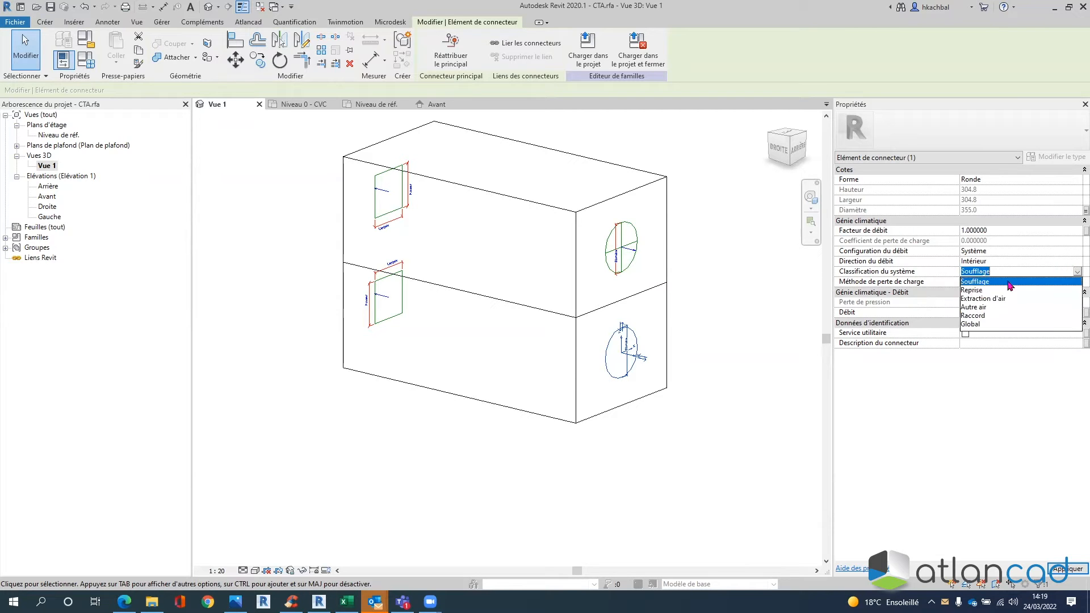
{"action": "left_click", "coordinate": [973, 290]}
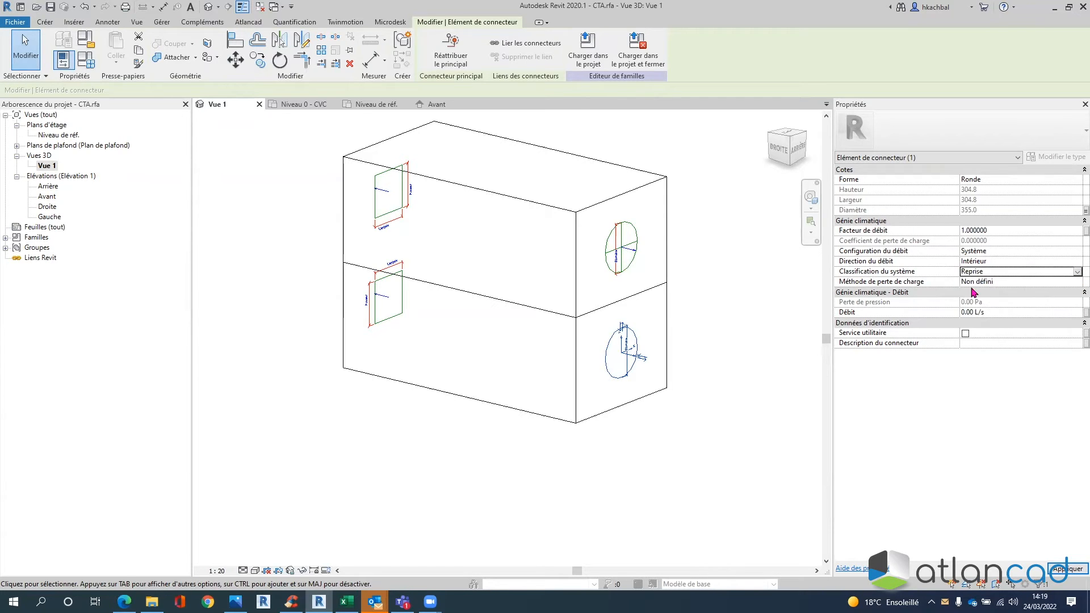
- Link the return connector's Débit to a new parameter named Qv reprise
{"action": "left_click", "coordinate": [1085, 312]}
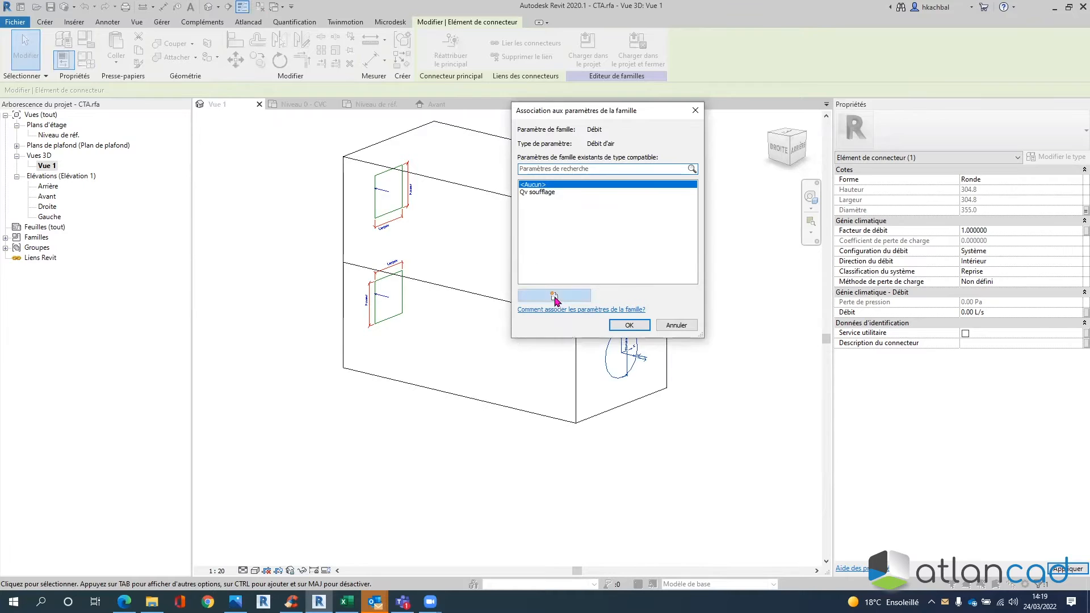
{"action": "left_click", "coordinate": [554, 295]}
{"action": "type", "text": "Qv reprise"}
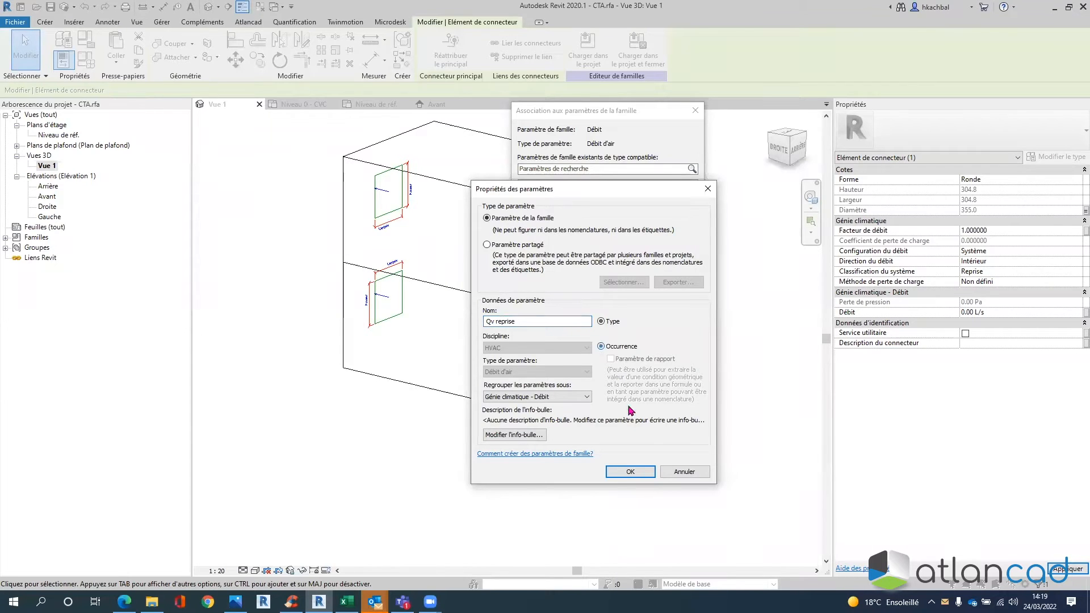
{"action": "left_click", "coordinate": [638, 471]}
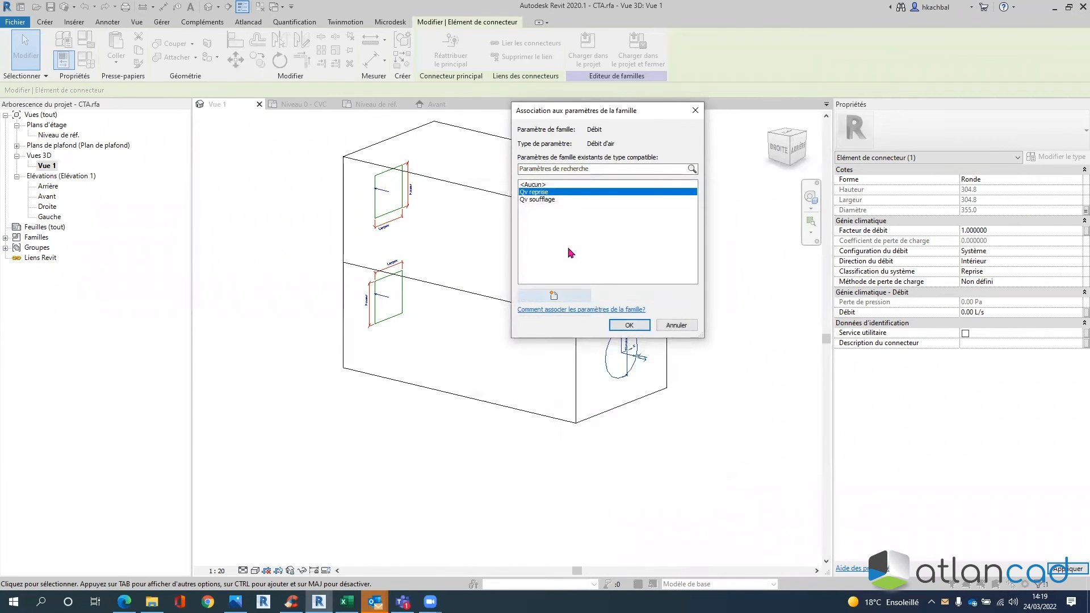
{"action": "left_click", "coordinate": [629, 324]}
- Describe the return connector as 'Air repris', then orbit to face the other connectors
{"action": "left_click", "coordinate": [977, 341]}
{"action": "type", "text": "A"}
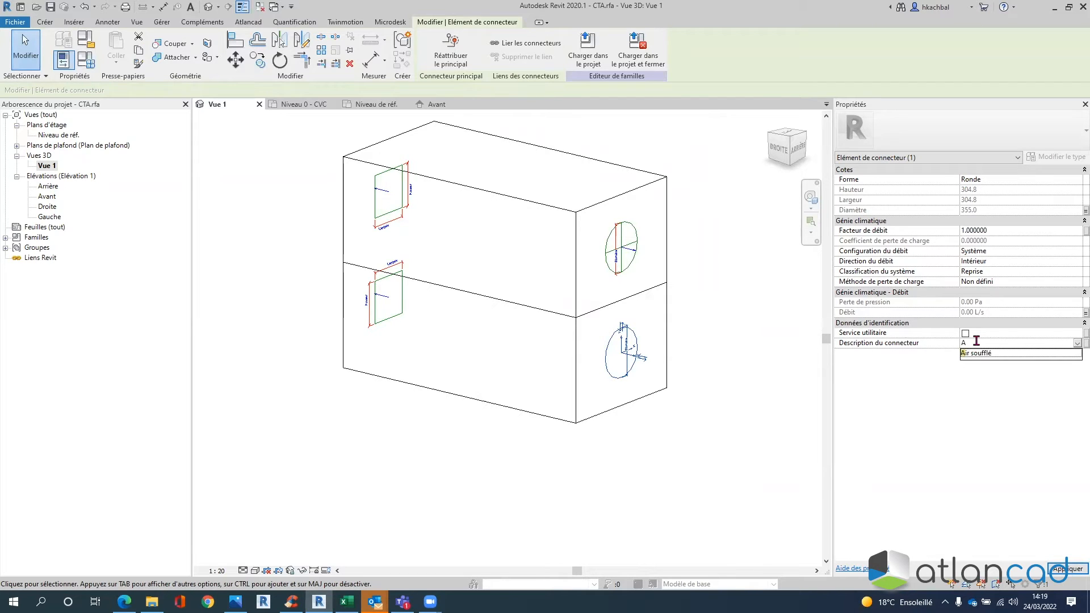
{"action": "type", "text": "oi"}
{"action": "key", "text": "BackSpace"}
{"action": "type", "text": "ir r"}
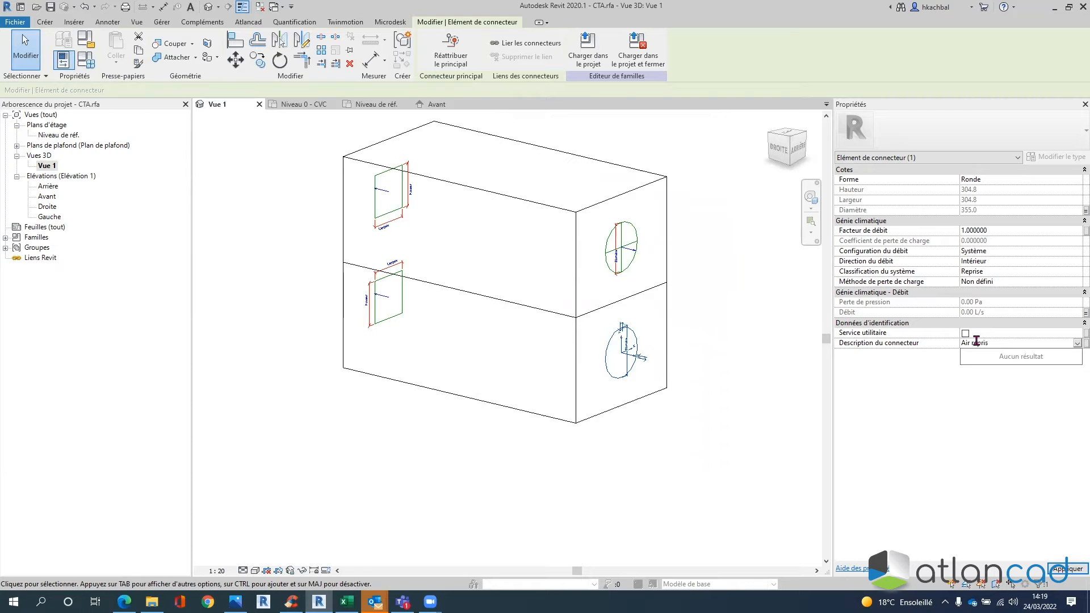
{"action": "type", "text": "epris"}
{"action": "key", "text": "Return"}
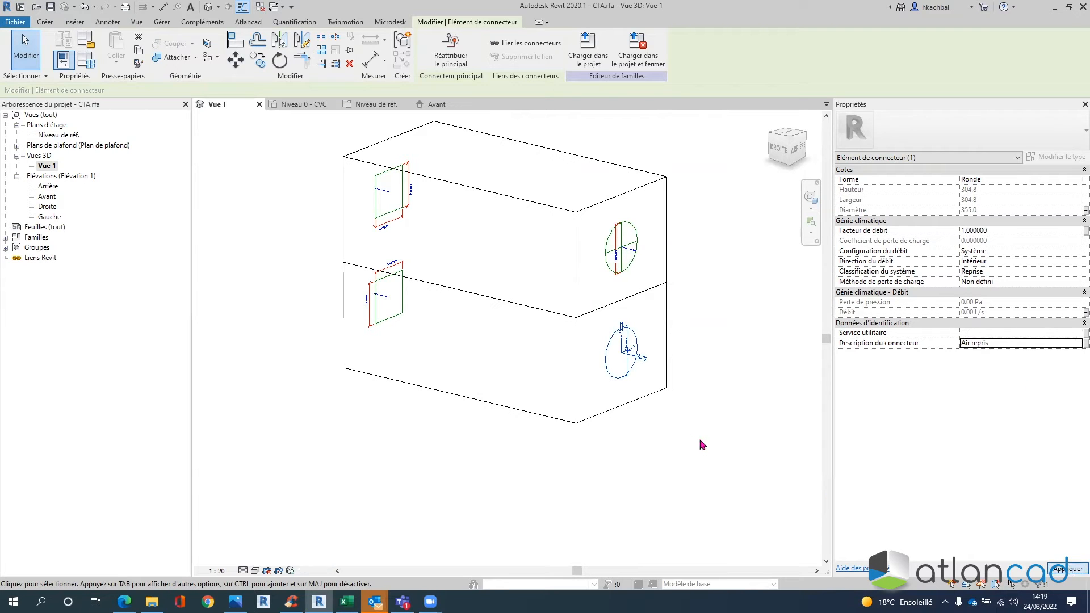
{"action": "left_click", "coordinate": [702, 437]}
{"action": "middle_click_drag", "start_coordinate": [702, 423], "coordinate": [525, 313], "text": "shift"}
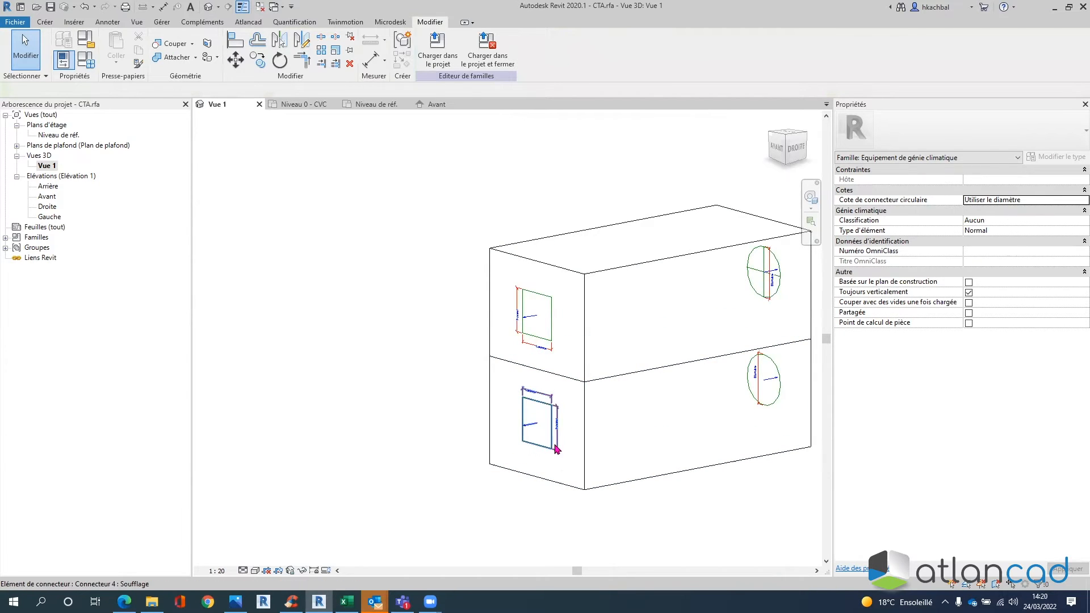
- Make the upper front-face connector Ronde with its diameter linked to Ø Connecteur
{"action": "left_click", "coordinate": [543, 343]}
{"action": "left_click", "coordinate": [1076, 180]}
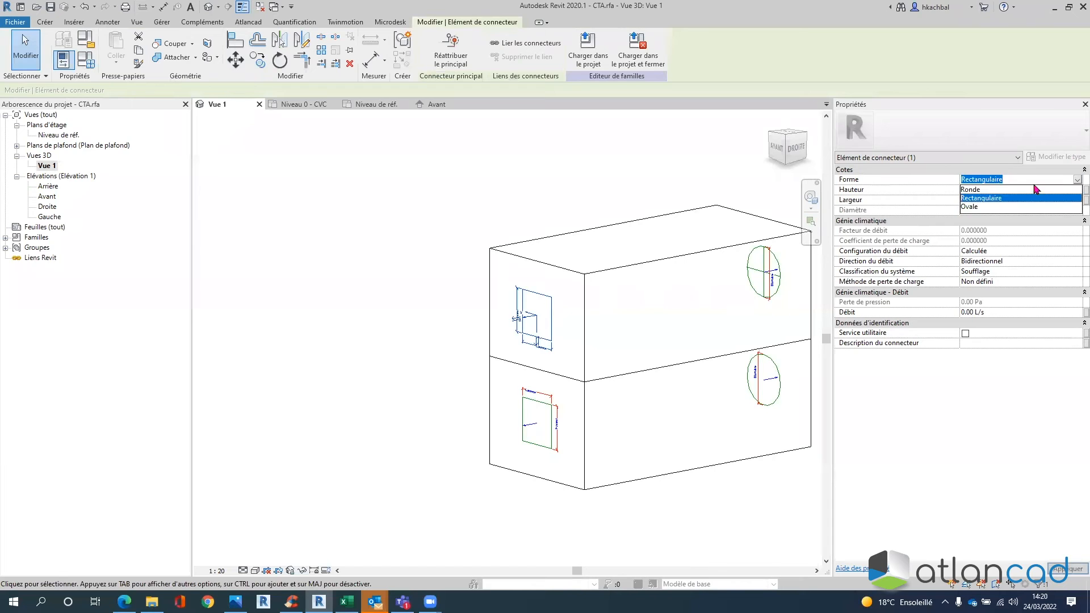
{"action": "left_click", "coordinate": [1020, 189]}
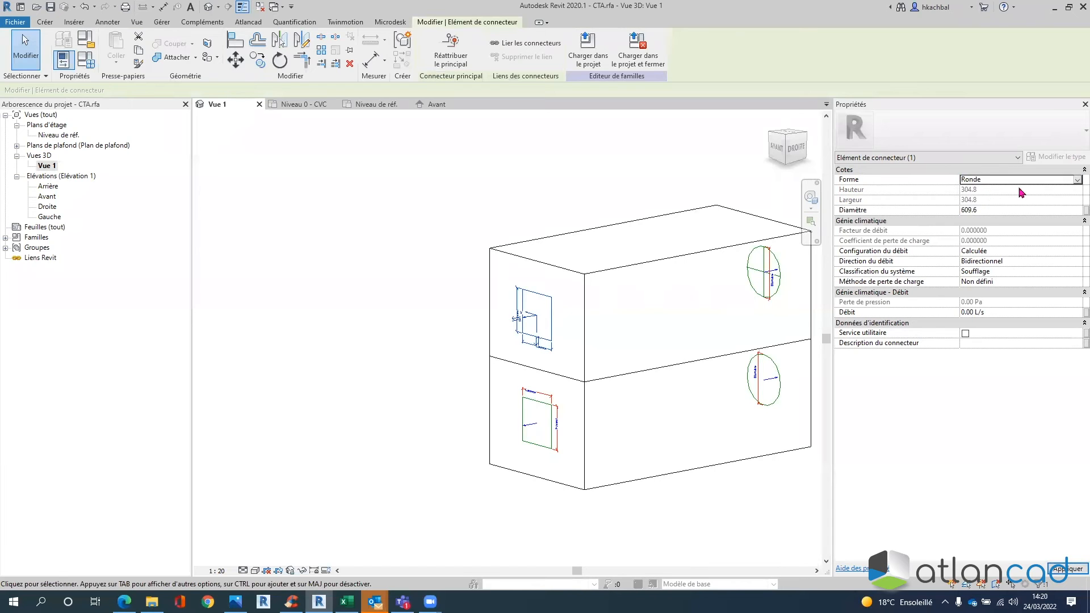
{"action": "left_click", "coordinate": [1085, 210]}
{"action": "left_click", "coordinate": [531, 221]}
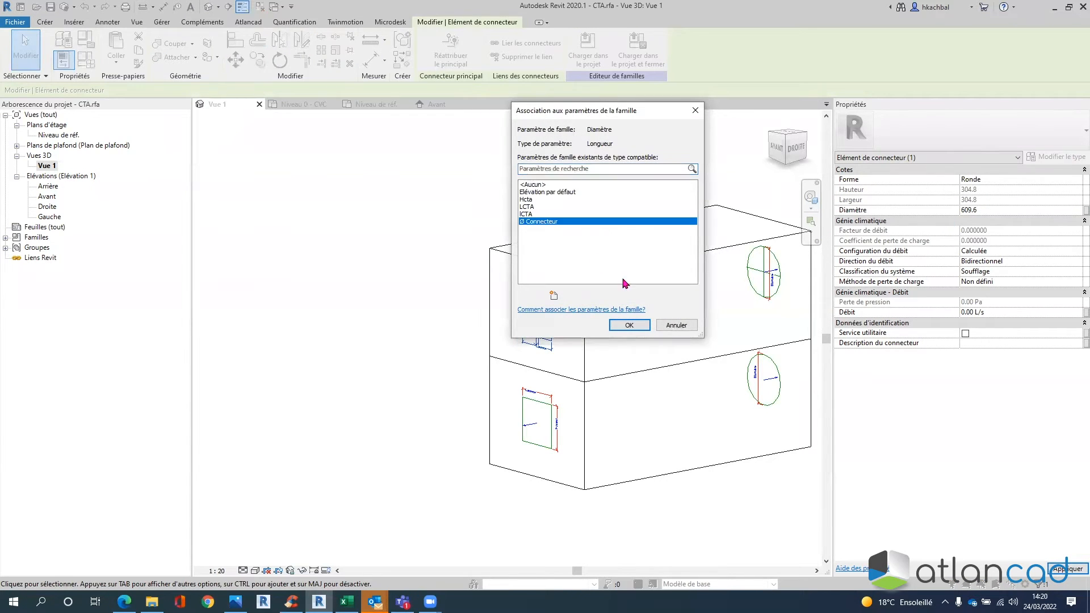
{"action": "left_click", "coordinate": [629, 325]}
- Set it to Système flow, factor 1, Extérieur direction and Extraction d'air classification
{"action": "left_click", "coordinate": [1060, 251]}
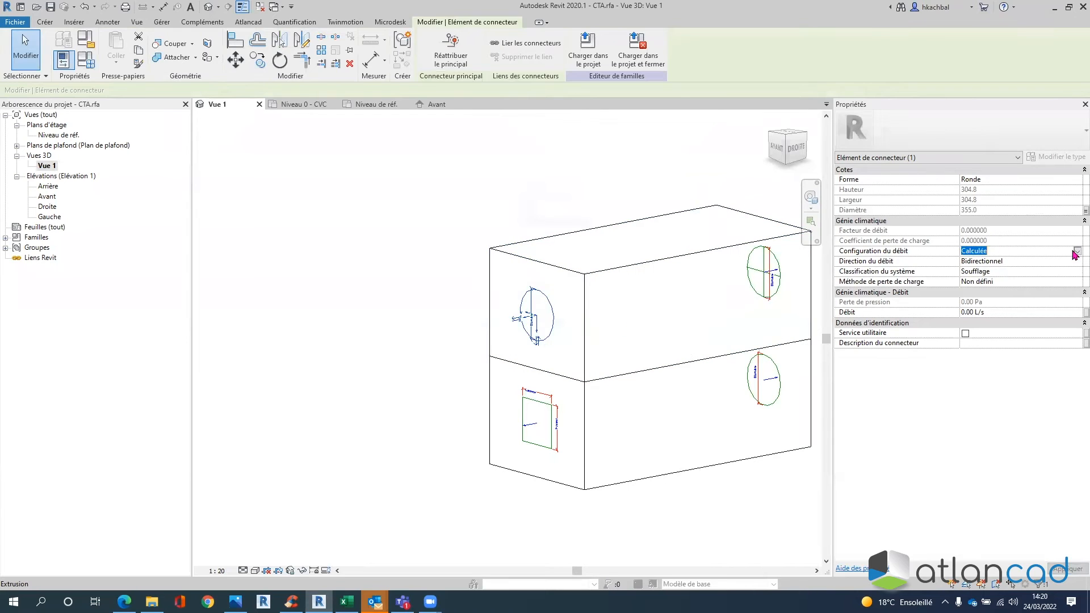
{"action": "left_click", "coordinate": [1077, 251]}
{"action": "left_click", "coordinate": [982, 278]}
{"action": "left_click", "coordinate": [967, 233]}
{"action": "type", "text": "1"}
{"action": "key", "text": "Return"}
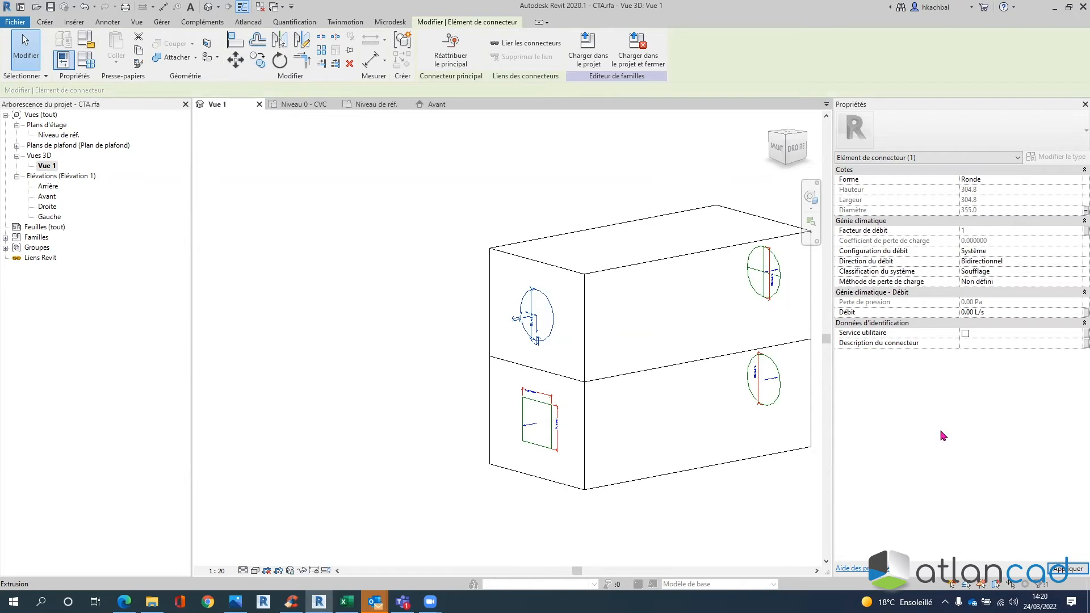
{"action": "left_click", "coordinate": [1076, 261]}
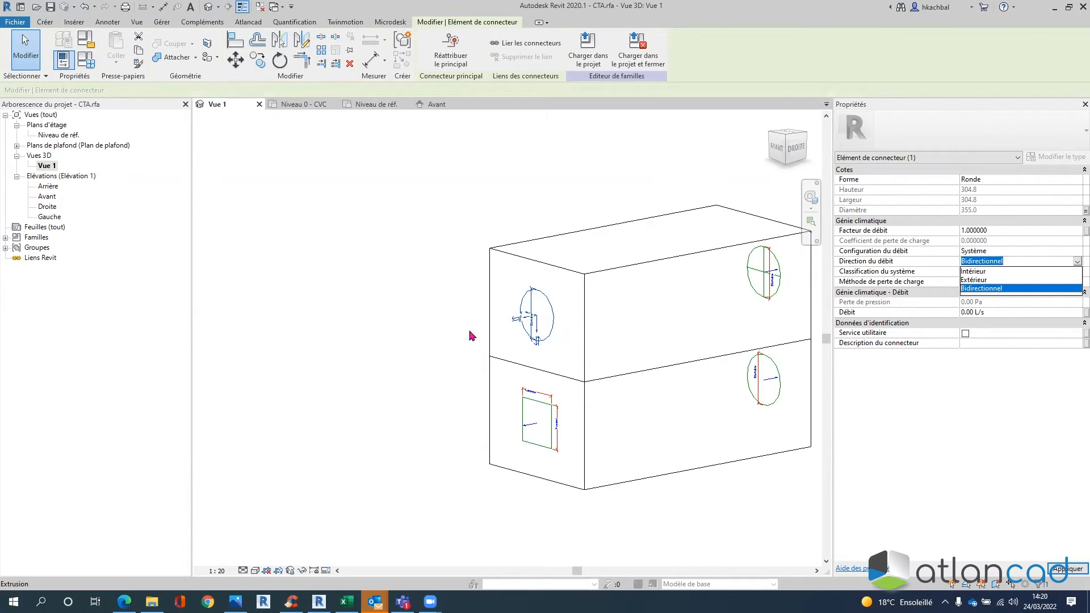
{"action": "left_click", "coordinate": [975, 279]}
{"action": "left_click", "coordinate": [992, 273]}
{"action": "left_click", "coordinate": [1077, 272]}
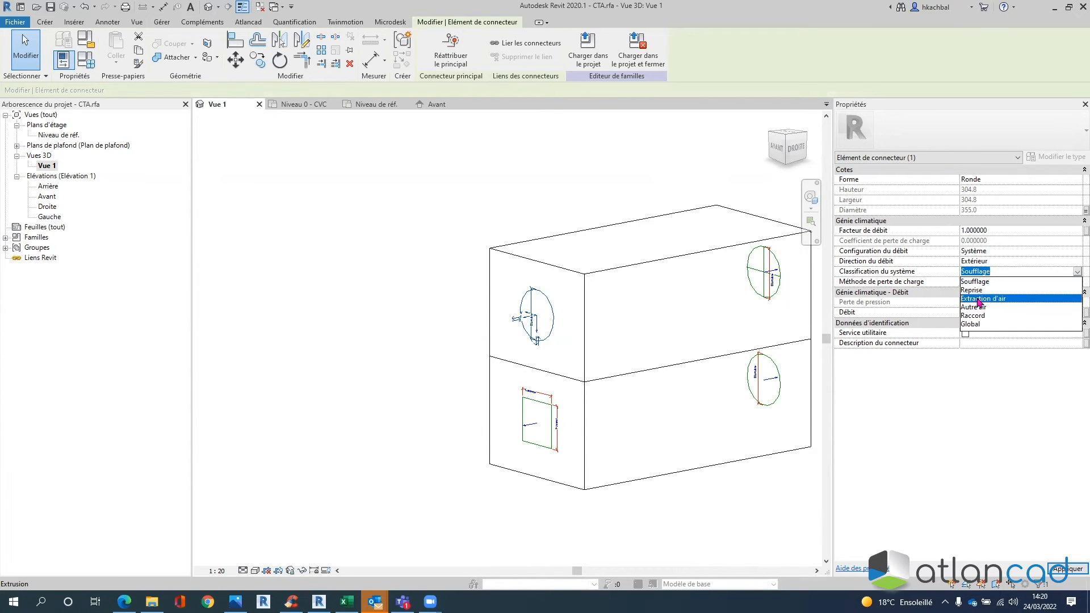
{"action": "left_click", "coordinate": [980, 299]}
- Start a new Débit parameter named Qv rejet for this connector
{"action": "left_click", "coordinate": [1085, 313]}
{"action": "left_click", "coordinate": [555, 294]}
{"action": "type", "text": "Qv rejet"}
- Create Qv rejet as an instance parameter and tie the connector's flow to it
{"action": "left_click", "coordinate": [601, 346]}
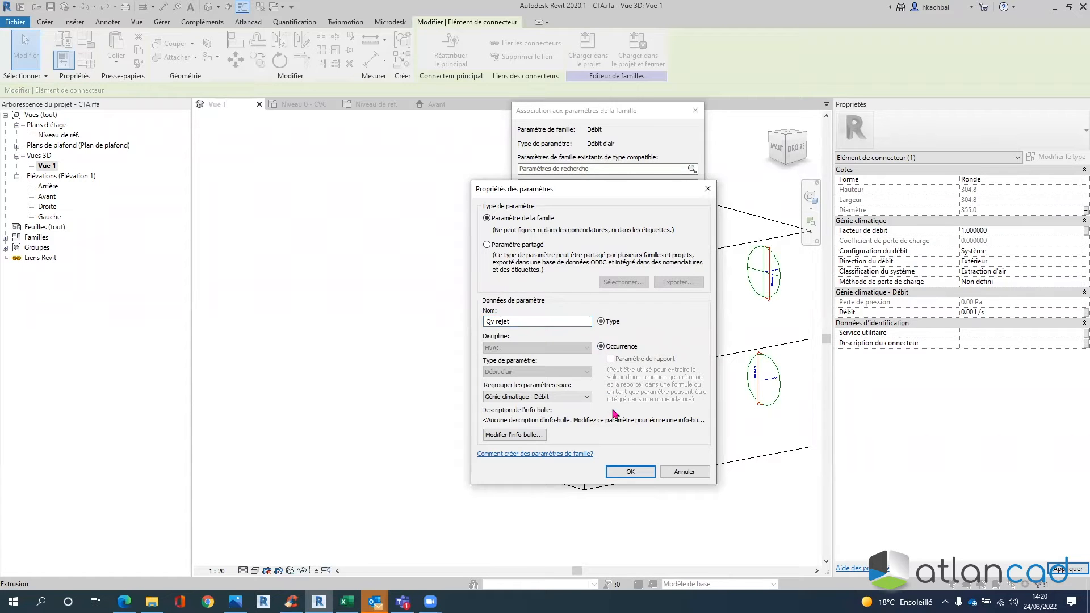
{"action": "left_click", "coordinate": [630, 472]}
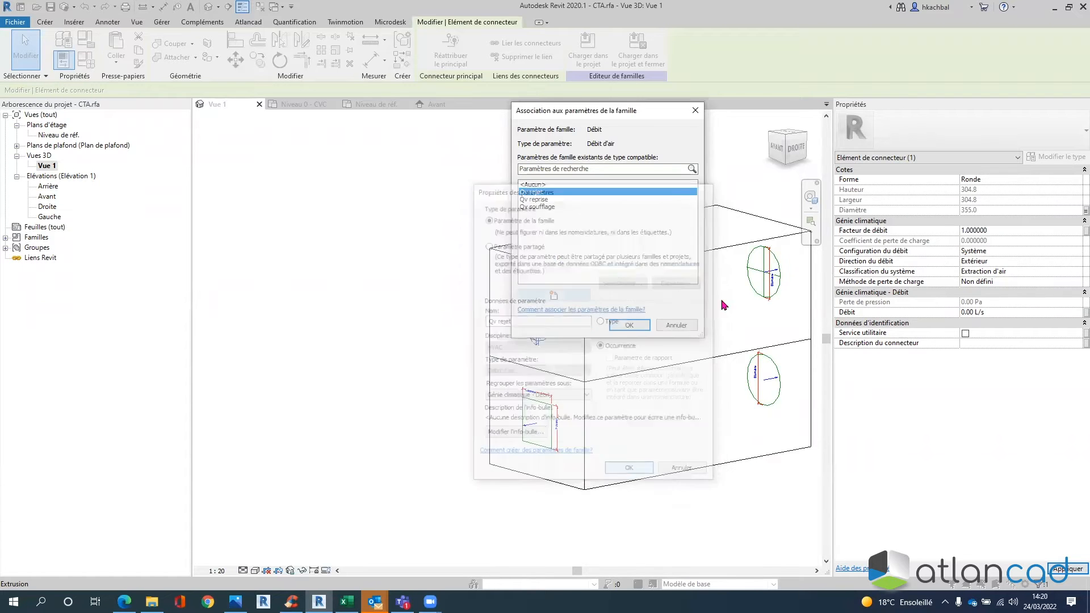
{"action": "left_click", "coordinate": [629, 325]}
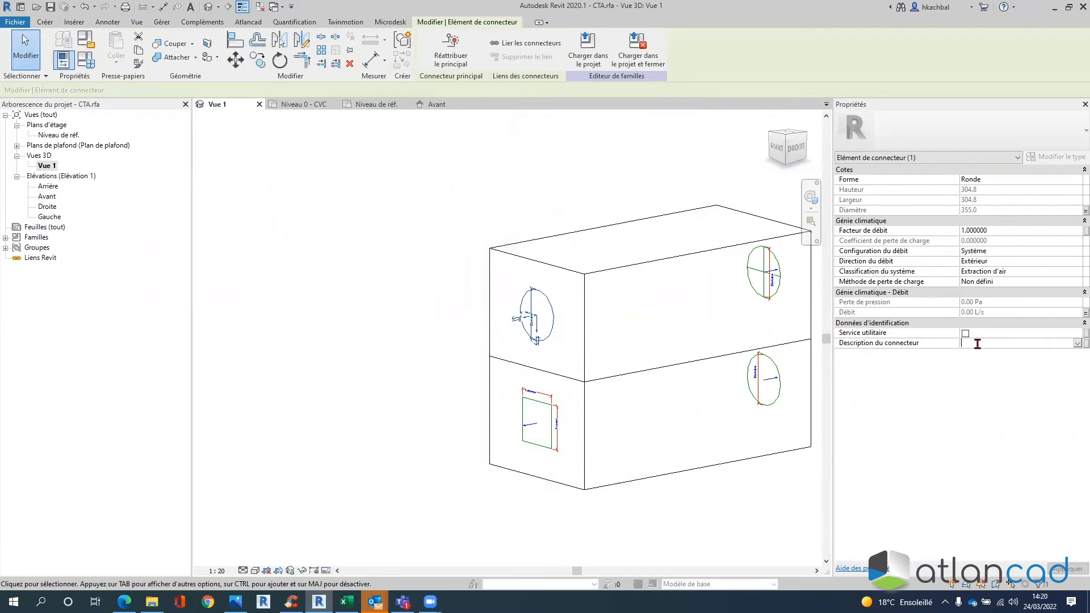
- Set the connector description to 'Air rejeté', apply it, and deselect
{"action": "type", "text": "Aire r"}
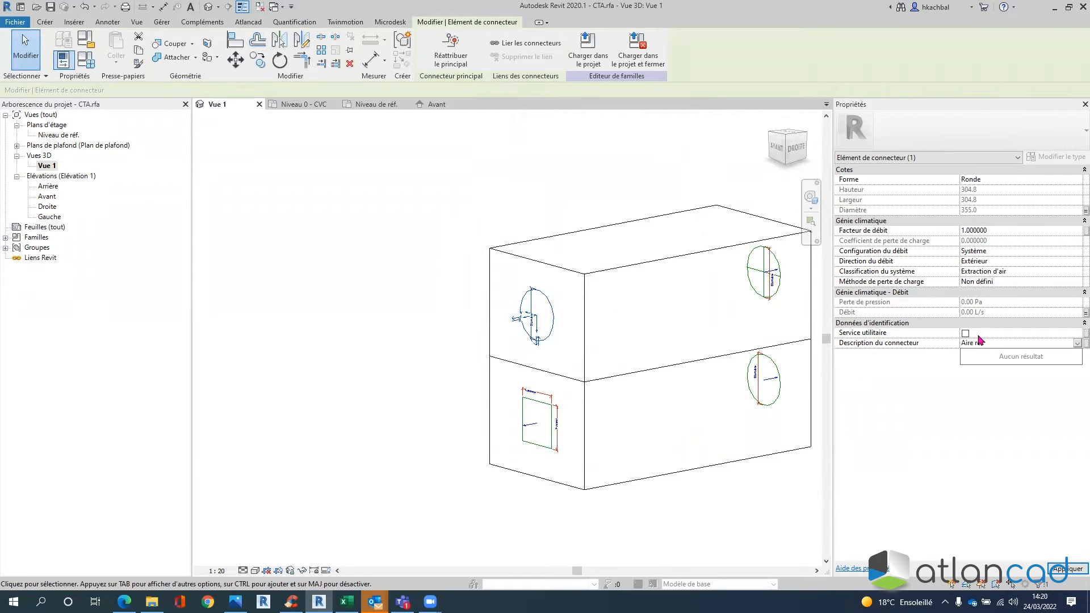
{"action": "key", "text": "BackSpace"}
{"action": "type", "text": "rejeteé"}
{"action": "key", "text": "BackSpace"}
{"action": "key", "text": "BackSpace"}
{"action": "type", "text": "é"}
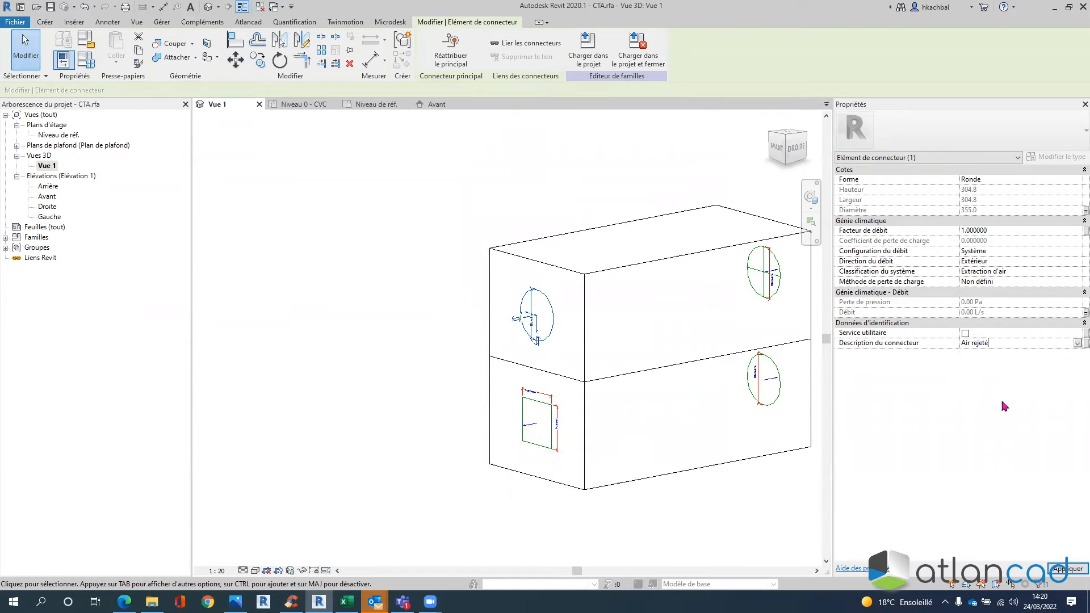
{"action": "left_click", "coordinate": [1068, 568]}
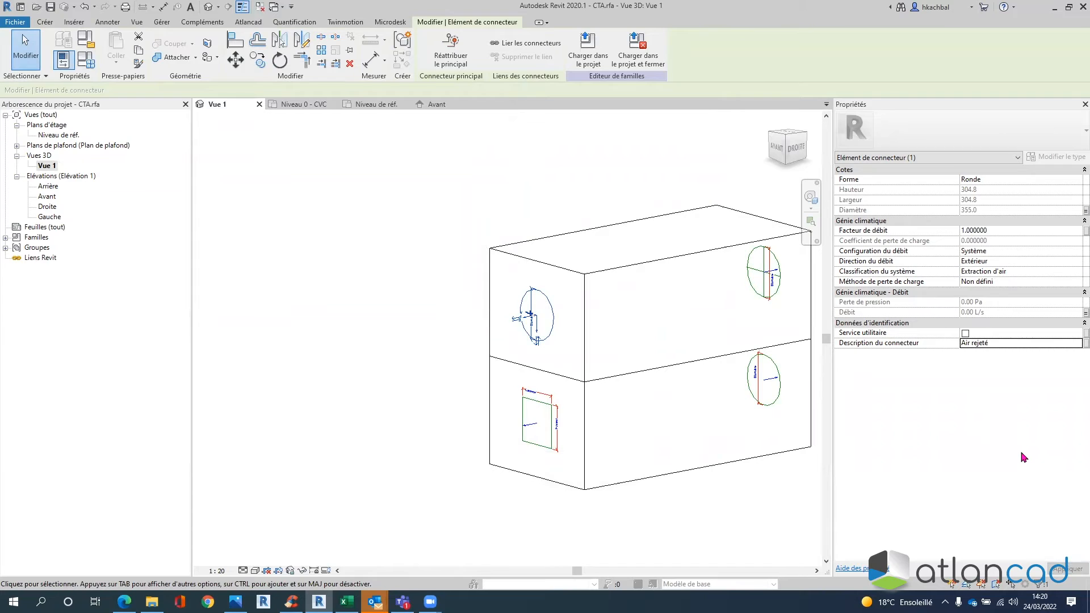
{"action": "left_click", "coordinate": [633, 163]}
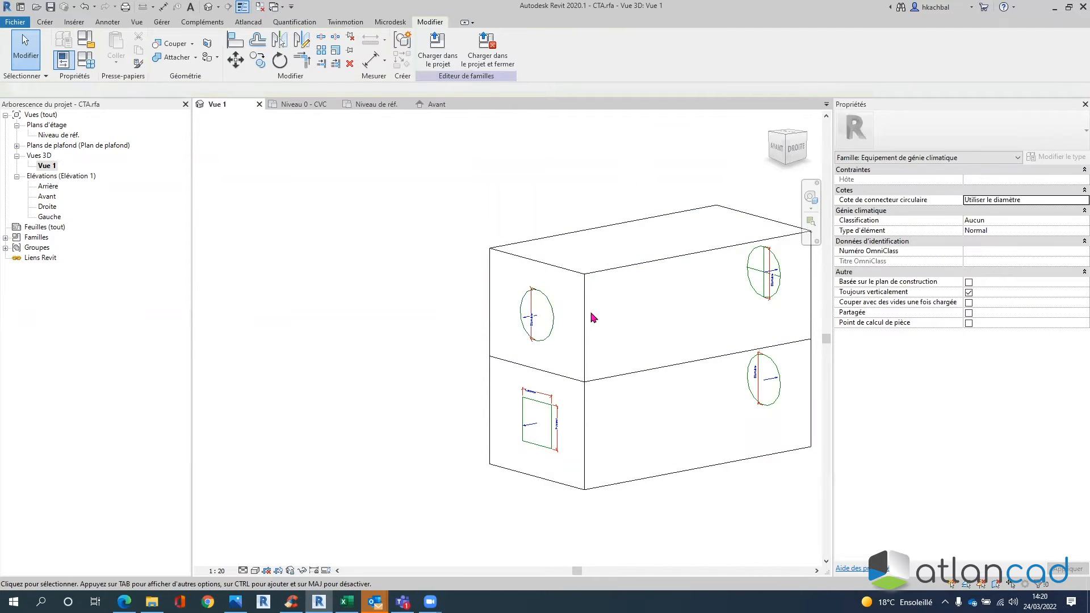
- Make the lower connector round with its diameter linked to Ø Connecteur
{"action": "left_click", "coordinate": [549, 416]}
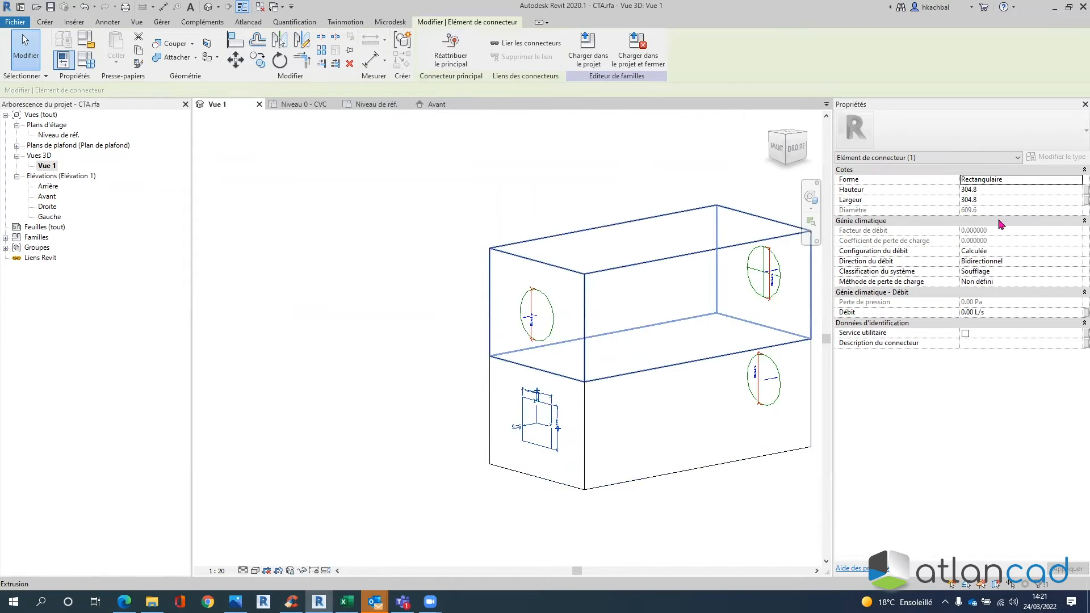
{"action": "left_click", "coordinate": [1076, 180]}
{"action": "left_click", "coordinate": [1025, 190]}
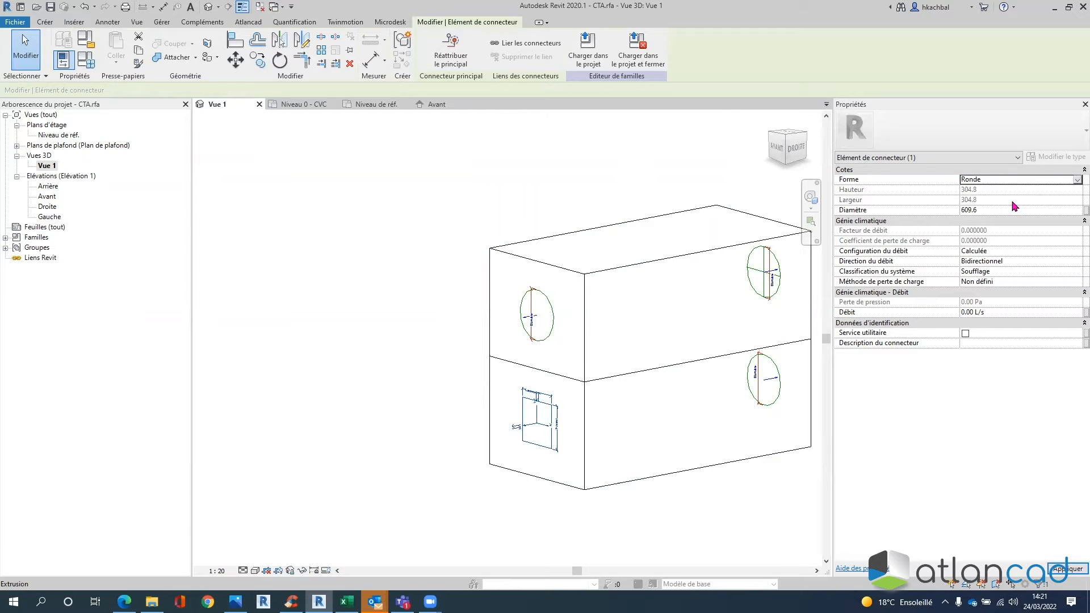
{"action": "left_click", "coordinate": [1084, 210]}
{"action": "left_click", "coordinate": [548, 221]}
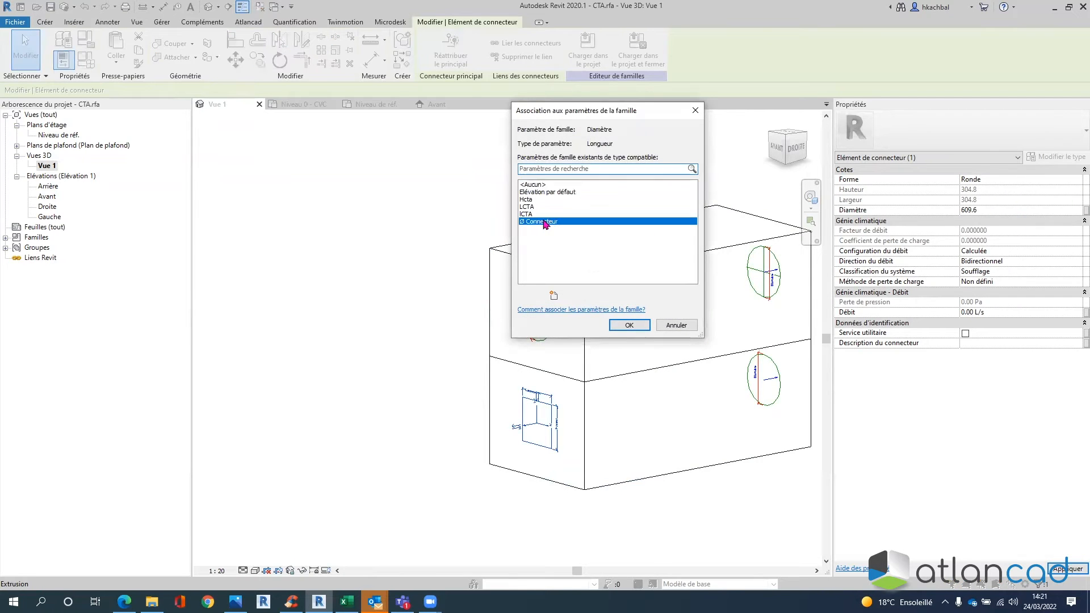
{"action": "left_click", "coordinate": [628, 325]}
- Set flow configuration Système, factor 1, direction Intérieur, and open the system classification choices
{"action": "left_click", "coordinate": [977, 251]}
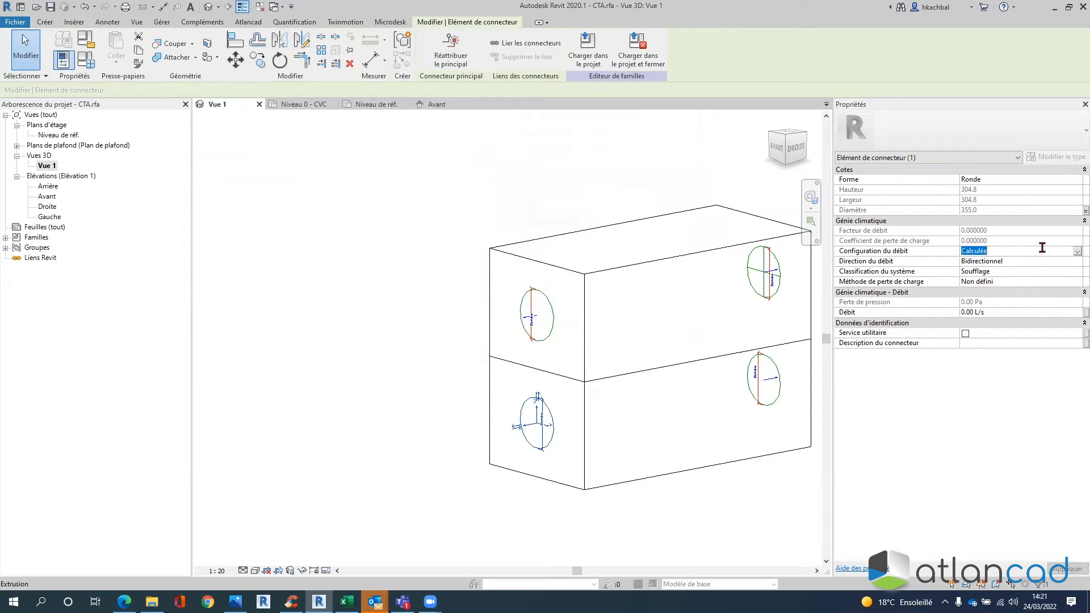
{"action": "left_click", "coordinate": [1077, 251]}
{"action": "left_click", "coordinate": [994, 278]}
{"action": "left_click", "coordinate": [994, 231]}
{"action": "type", "text": "1"}
{"action": "left_click", "coordinate": [1034, 261]}
{"action": "left_click", "coordinate": [1076, 262]}
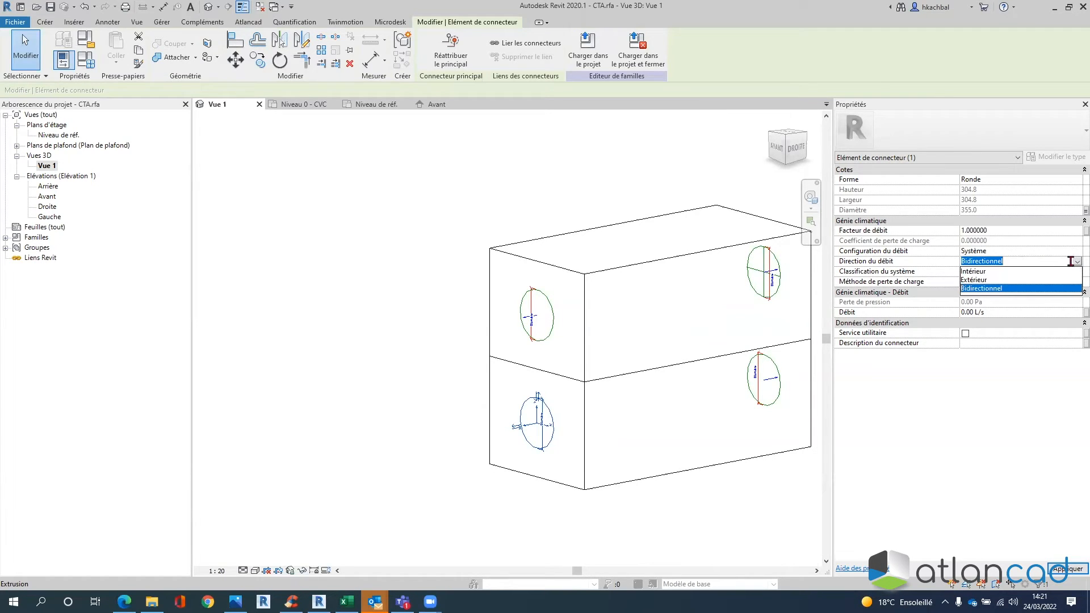
{"action": "left_click", "coordinate": [988, 271]}
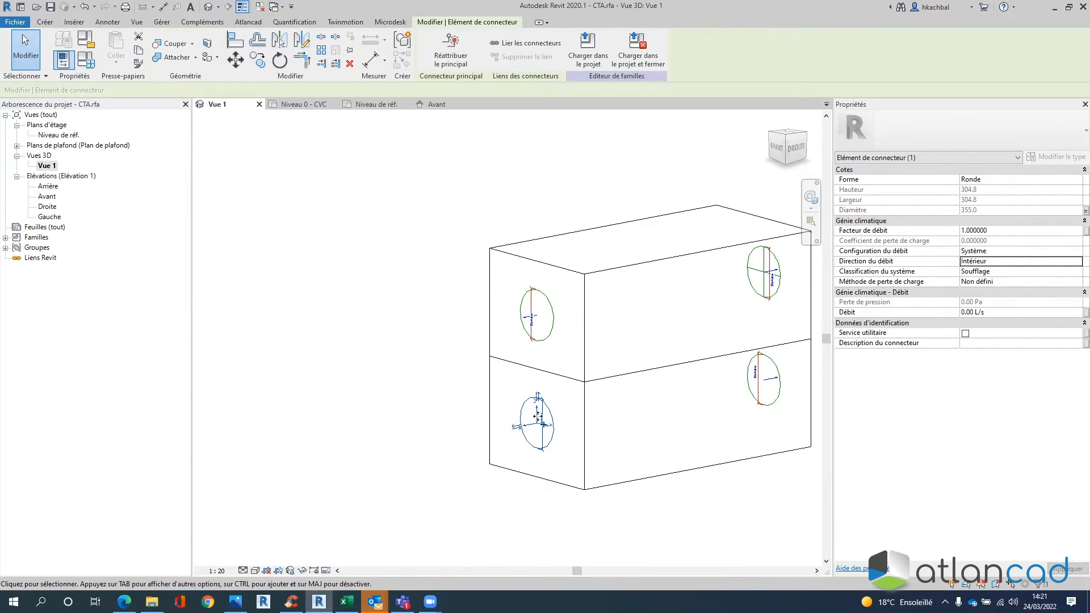
{"action": "left_click", "coordinate": [991, 273]}
{"action": "left_click", "coordinate": [1076, 273]}
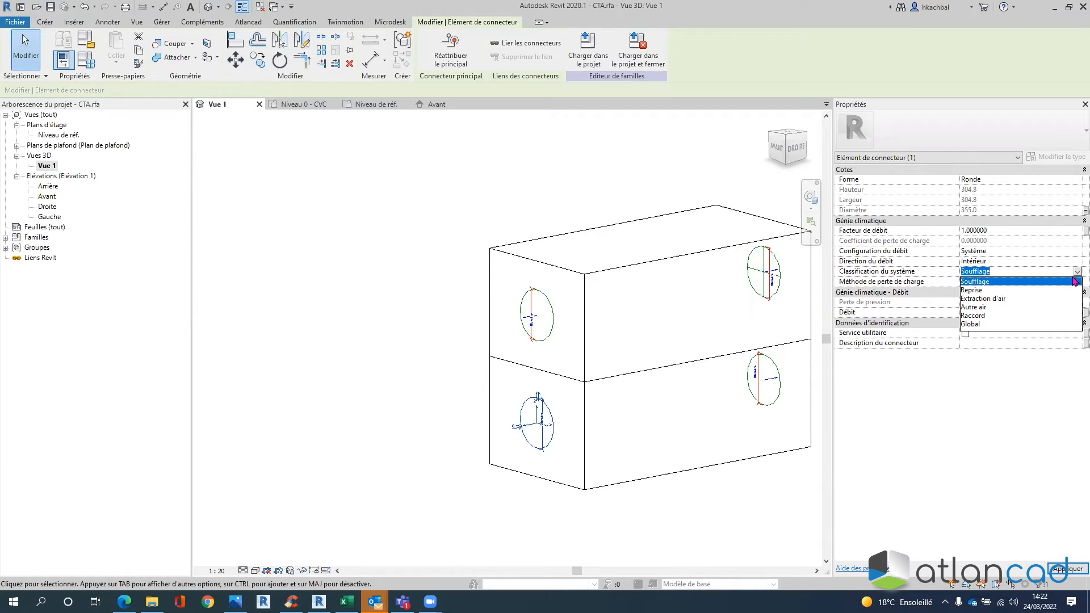
{"action": "left_click", "coordinate": [1001, 283]}
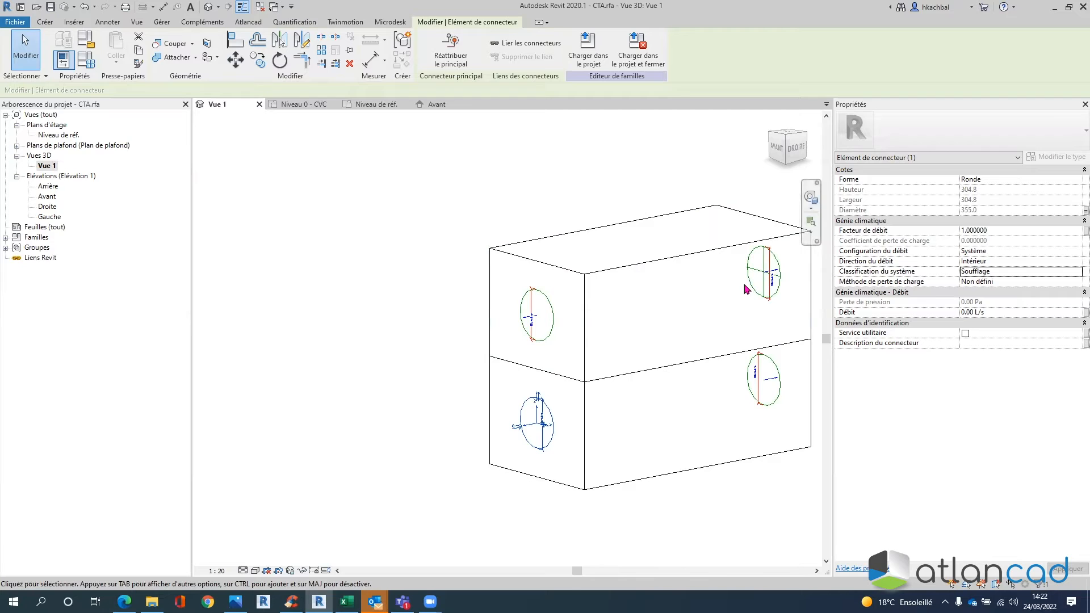
{"action": "left_click", "coordinate": [977, 272]}
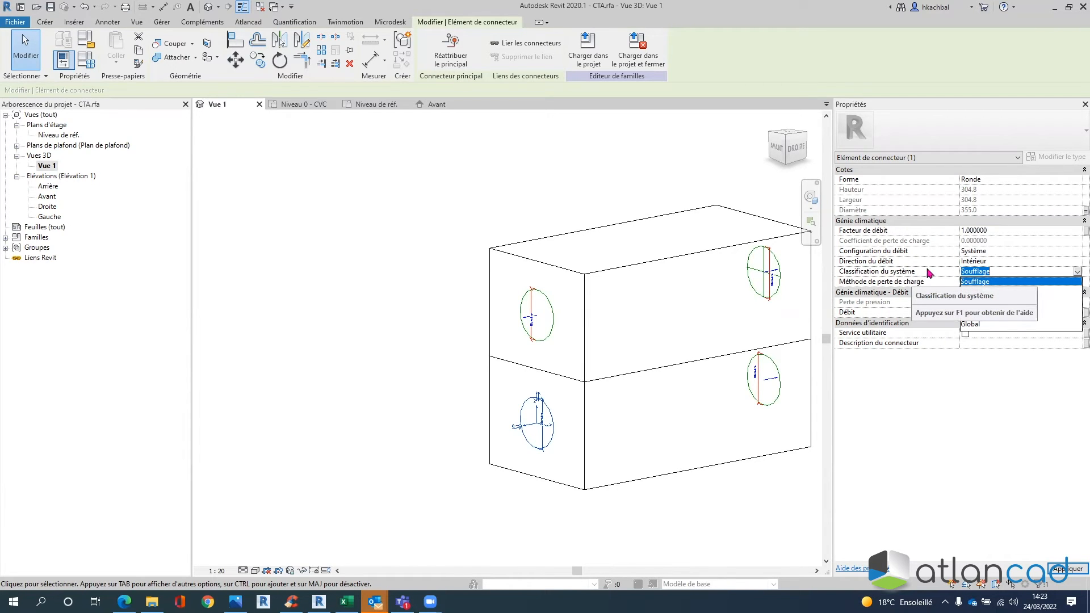
- Keep Soufflage and link the flow to a new instance parameter Qv Air Neuf
{"action": "left_click", "coordinate": [988, 271]}
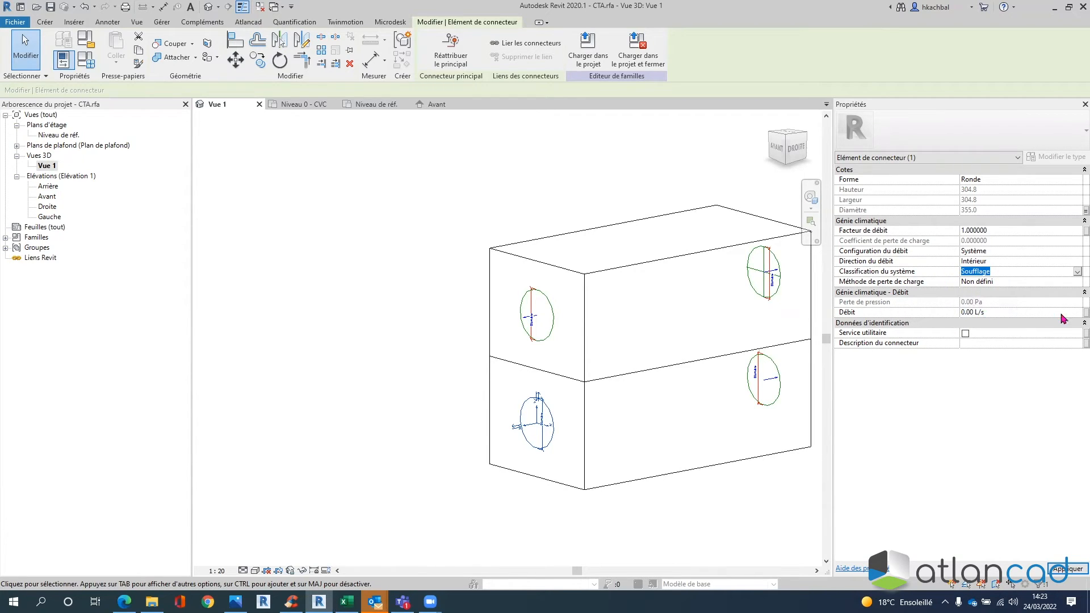
{"action": "left_click", "coordinate": [1083, 312]}
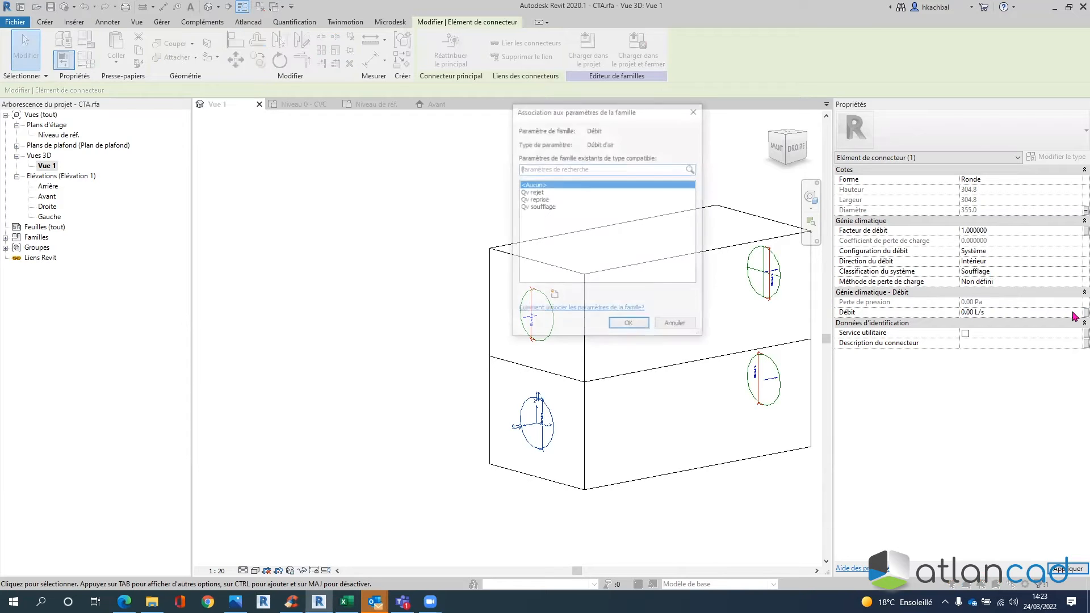
{"action": "left_click", "coordinate": [551, 297]}
{"action": "type", "text": "Qv"}
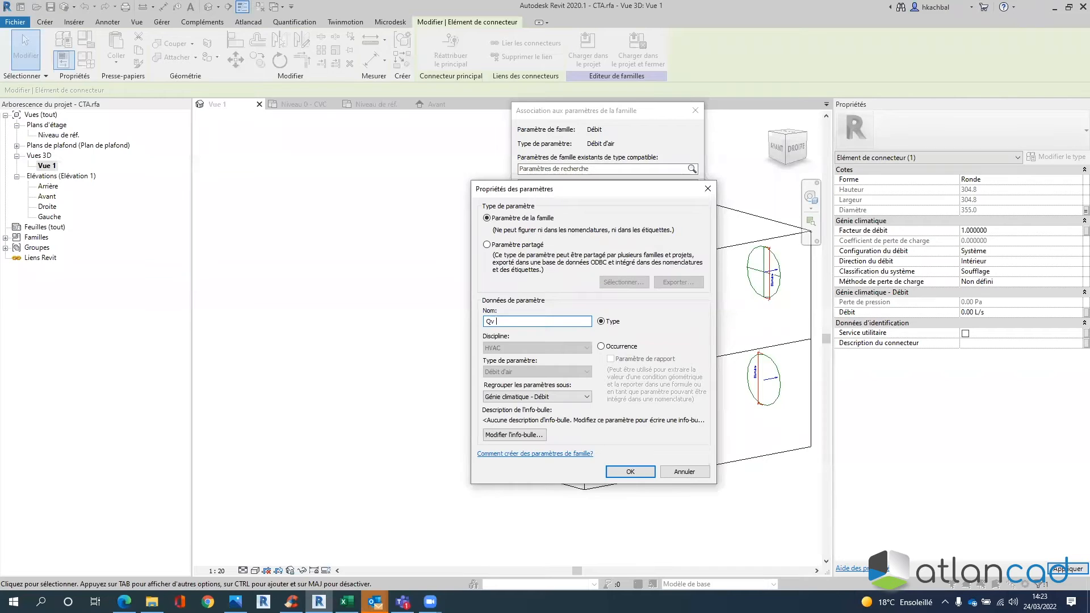
{"action": "type", "text": " AI"}
{"action": "key", "text": "BackSpace"}
{"action": "left_click", "coordinate": [609, 348]}
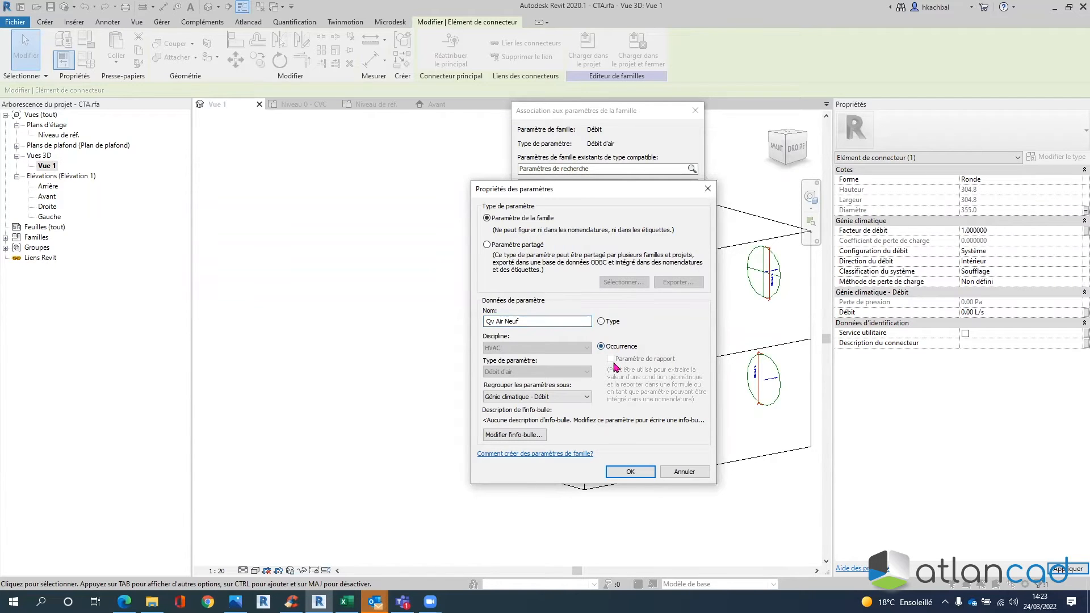
{"action": "left_click", "coordinate": [638, 474]}
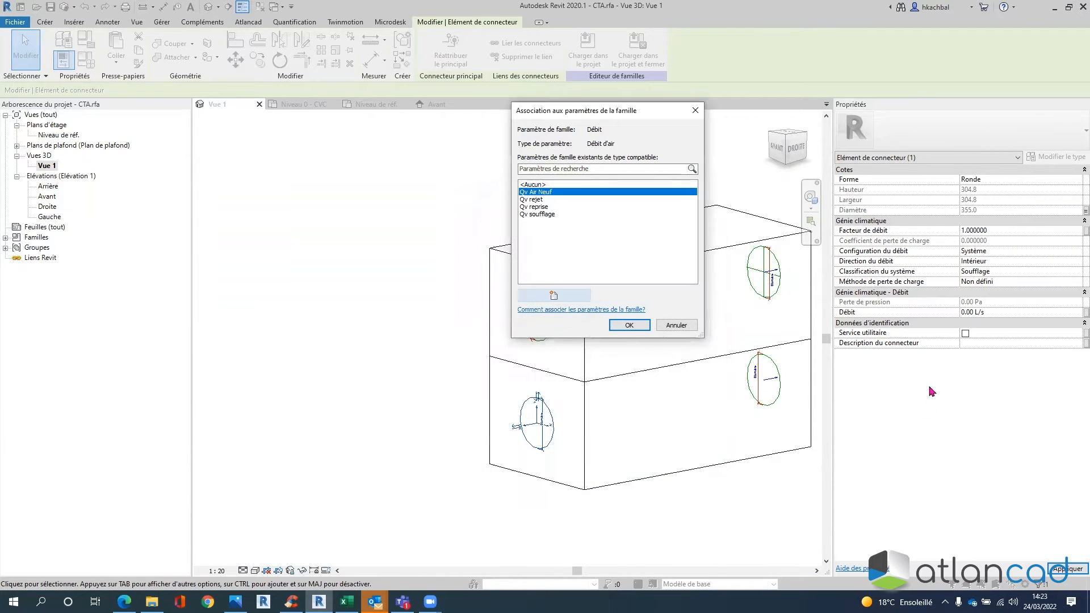
{"action": "left_click", "coordinate": [627, 326]}
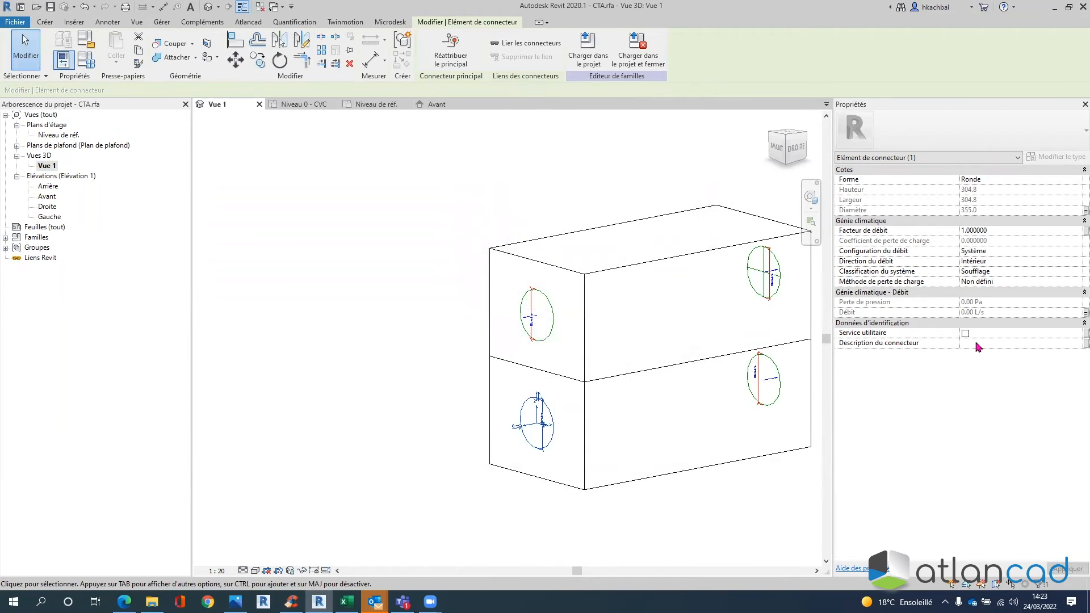
- Set the connector description to 'Air Neuf', apply it, and deselect
{"action": "left_click", "coordinate": [977, 343]}
{"action": "type", "text": "Air Neuf"}
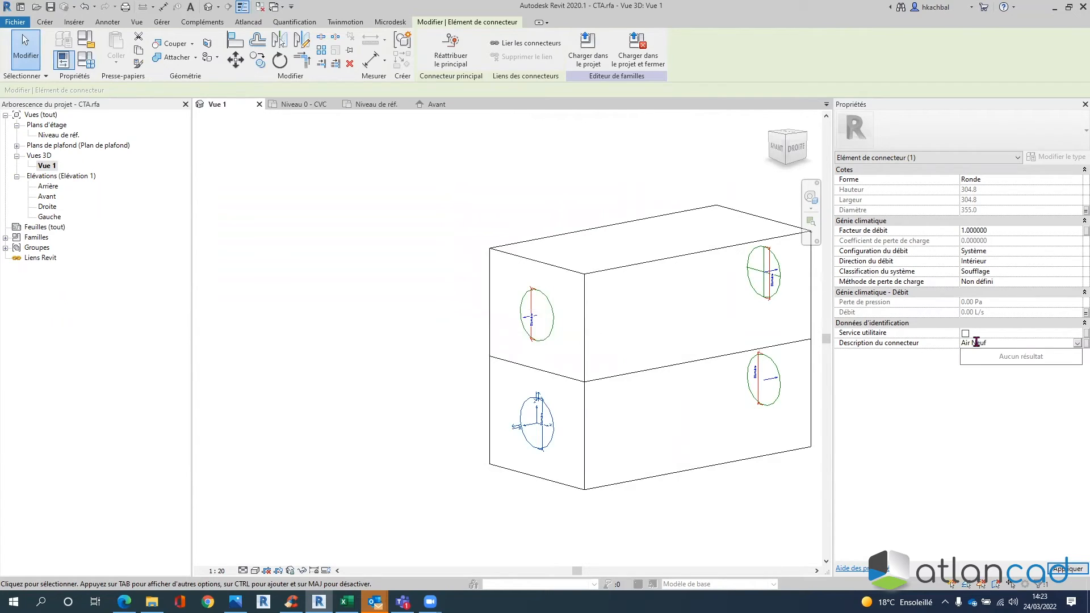
{"action": "left_click", "coordinate": [880, 399]}
{"action": "left_click", "coordinate": [1068, 569]}
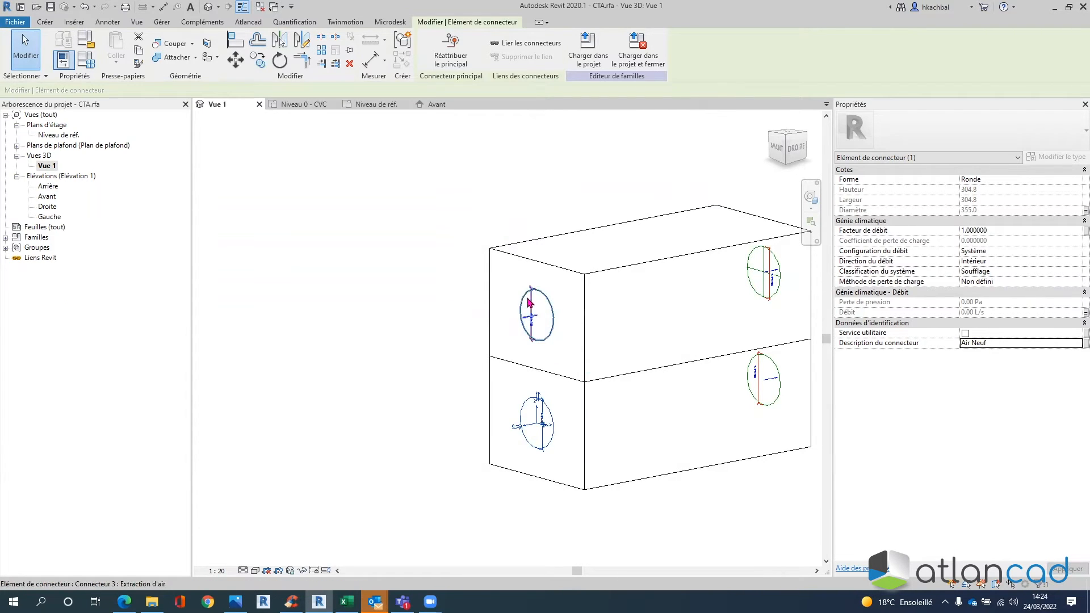
{"action": "left_click", "coordinate": [516, 165]}
- Change Ø Connecteur to 315 in the family types and apply it
{"action": "middle_click_drag", "start_coordinate": [547, 197], "coordinate": [574, 248], "text": "shift"}
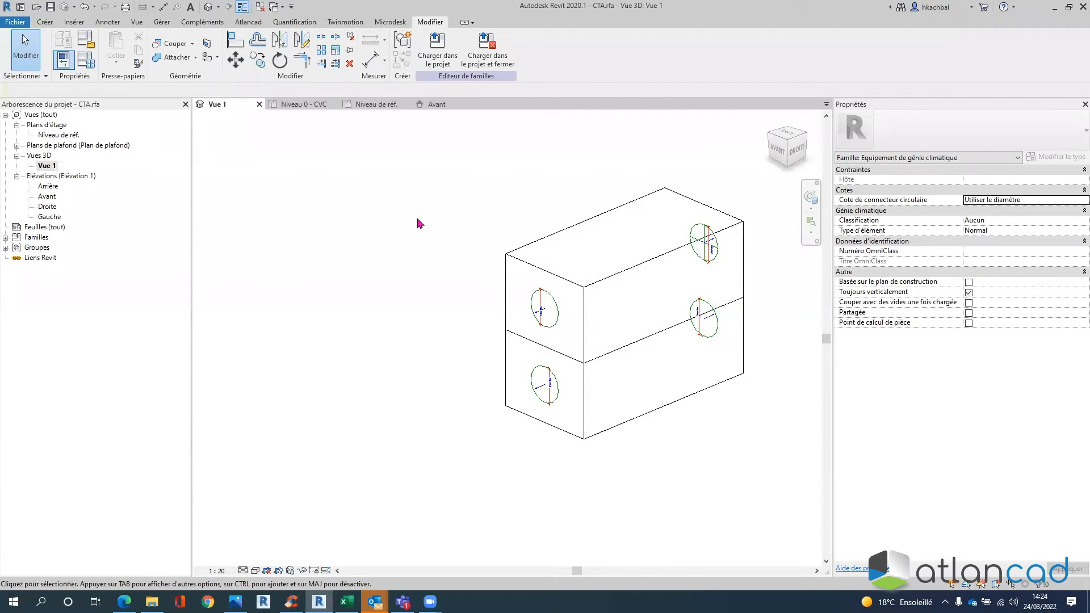
{"action": "left_click", "coordinate": [82, 67]}
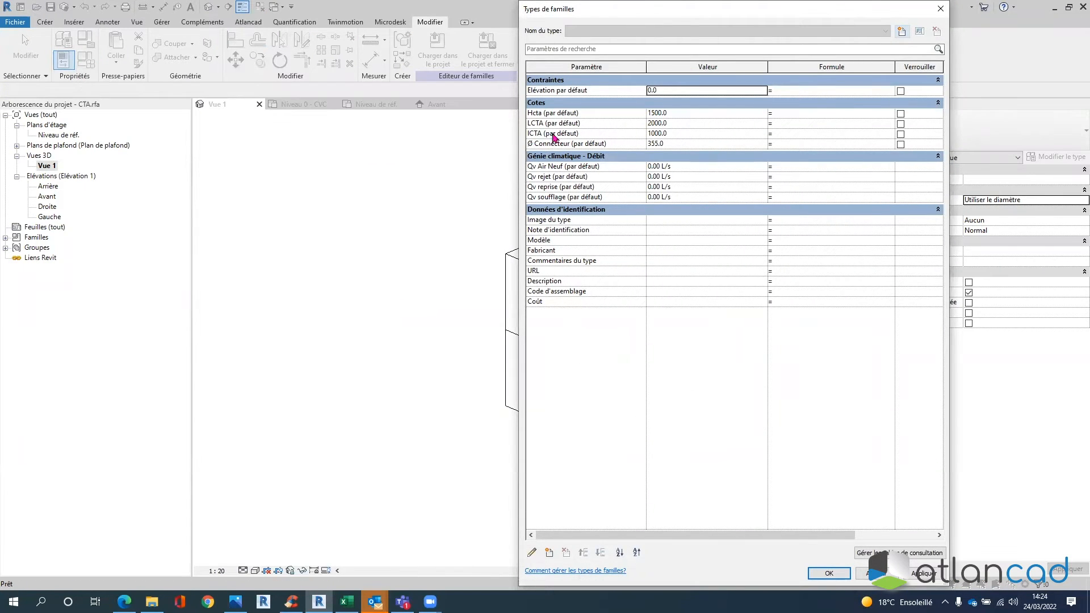
{"action": "left_click_drag", "start_coordinate": [697, 16], "coordinate": [813, 16]}
{"action": "left_click", "coordinate": [800, 144]}
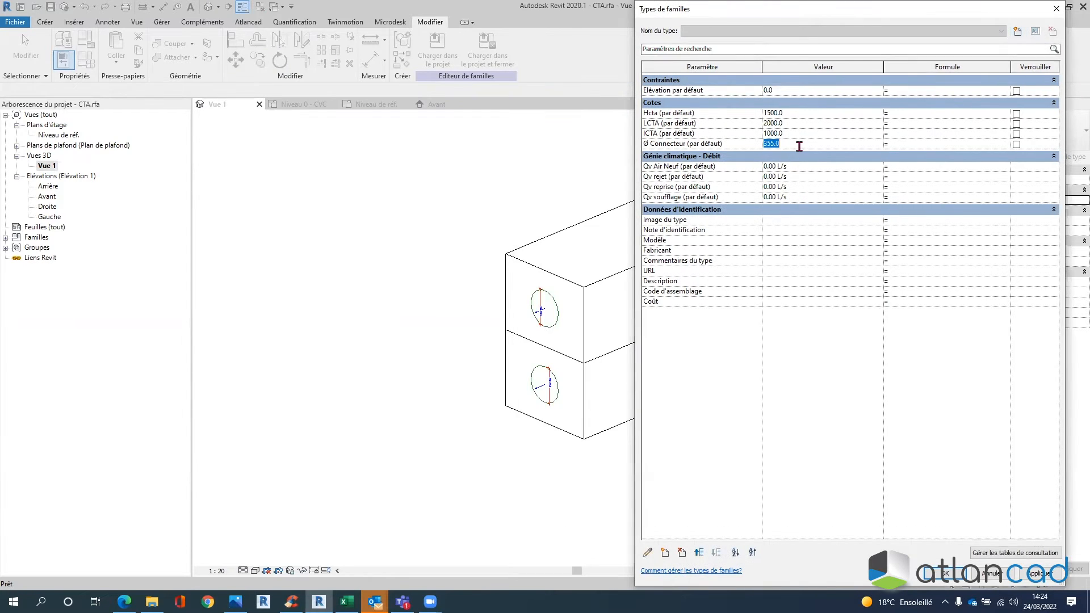
{"action": "type", "text": "315"}
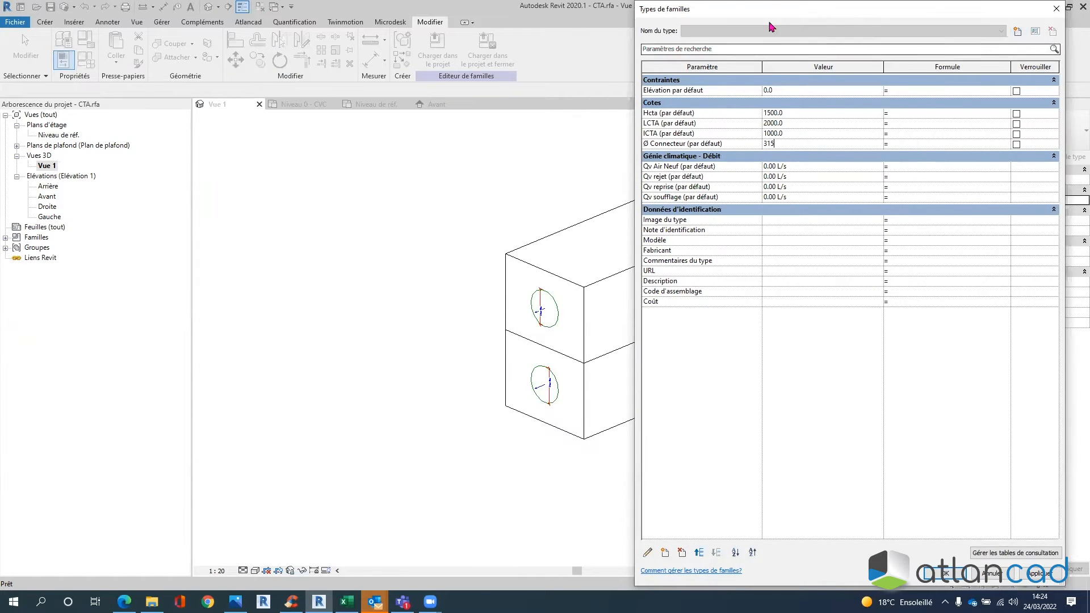
{"action": "left_click_drag", "start_coordinate": [758, 13], "coordinate": [177, 14]}
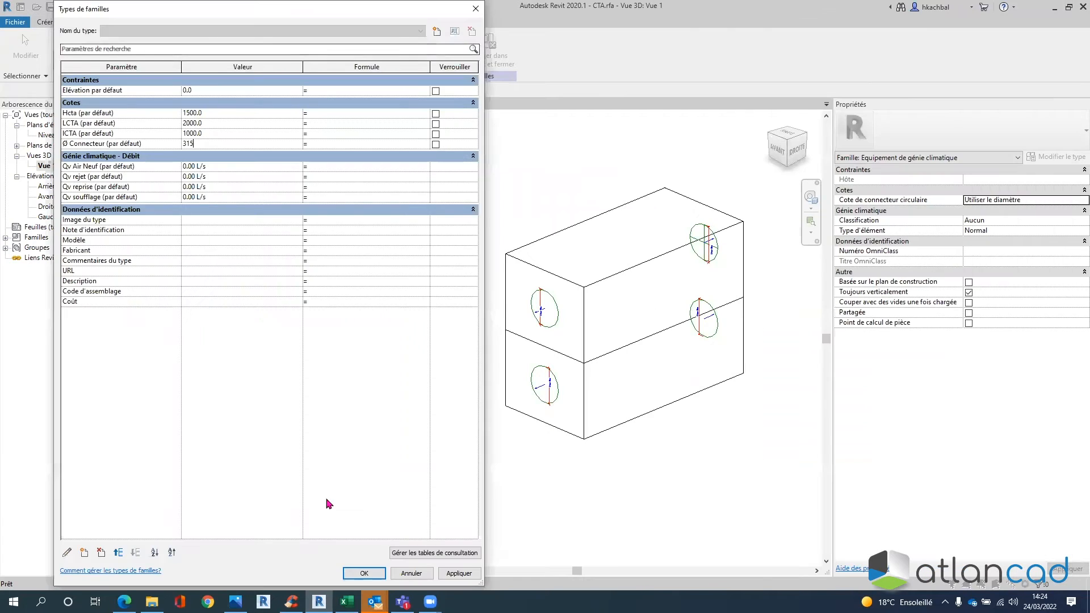
{"action": "left_click", "coordinate": [458, 573]}
- Restore Ø Connecteur to 355, apply it, and close the family types window
{"action": "left_click", "coordinate": [209, 143]}
{"action": "type", "text": "3"}
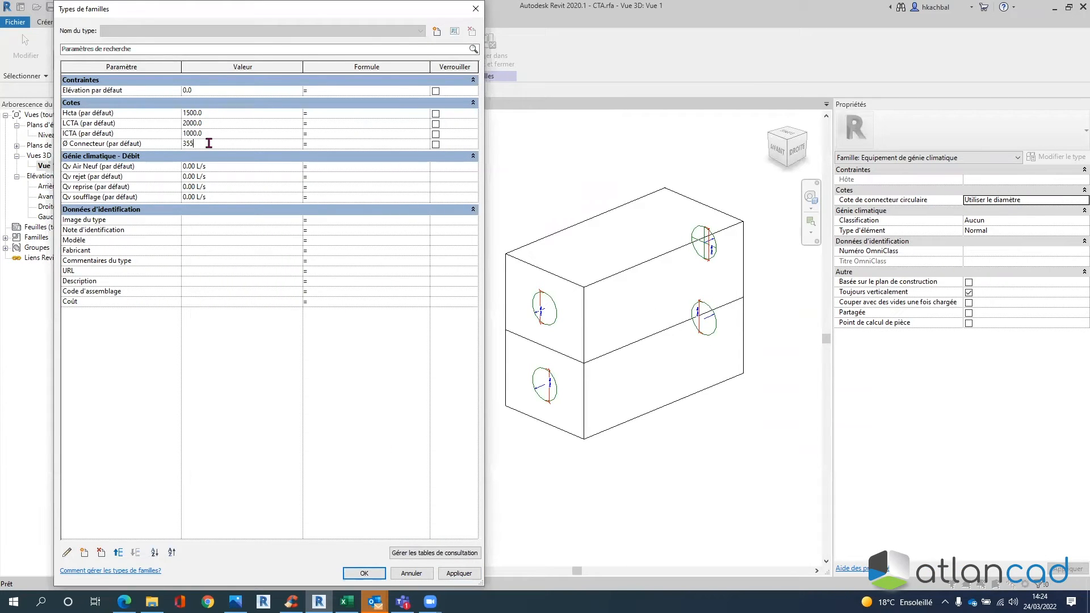
{"action": "left_click", "coordinate": [446, 573]}
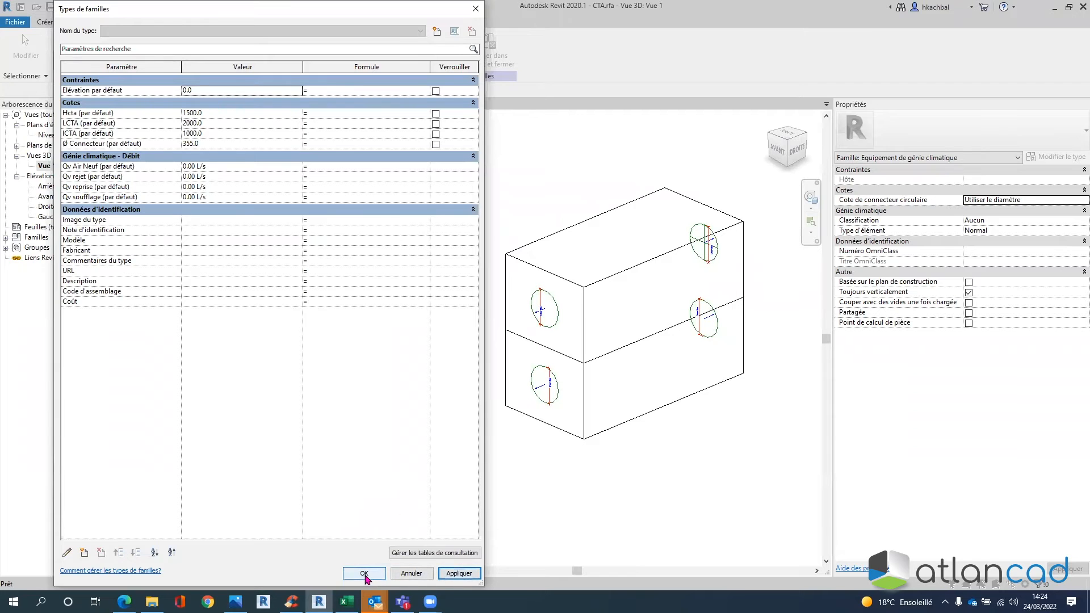
{"action": "left_click", "coordinate": [364, 574]}
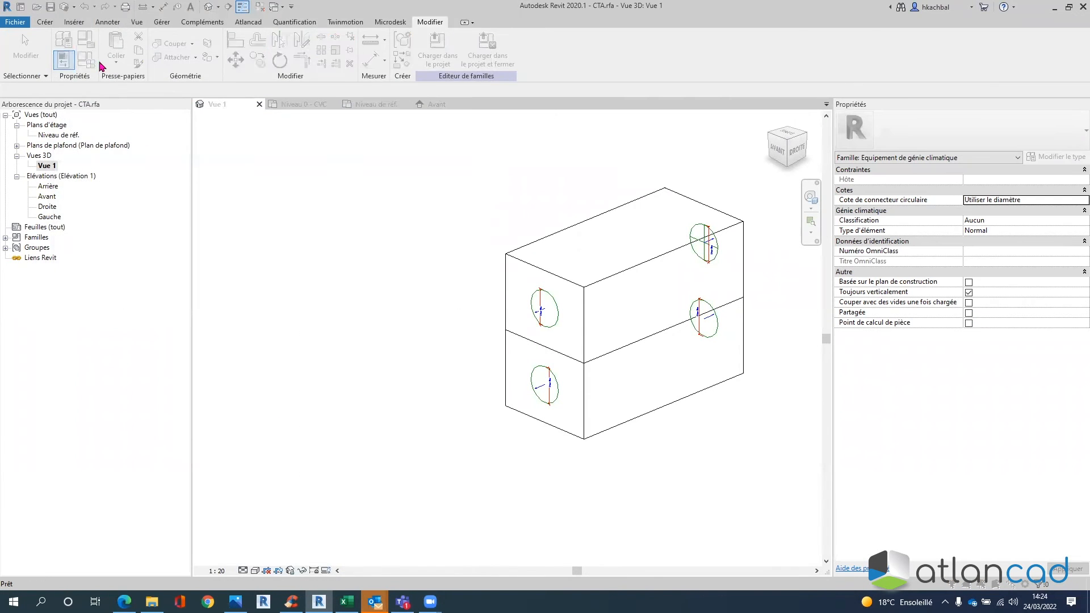
{"action": "left_click", "coordinate": [64, 59]}
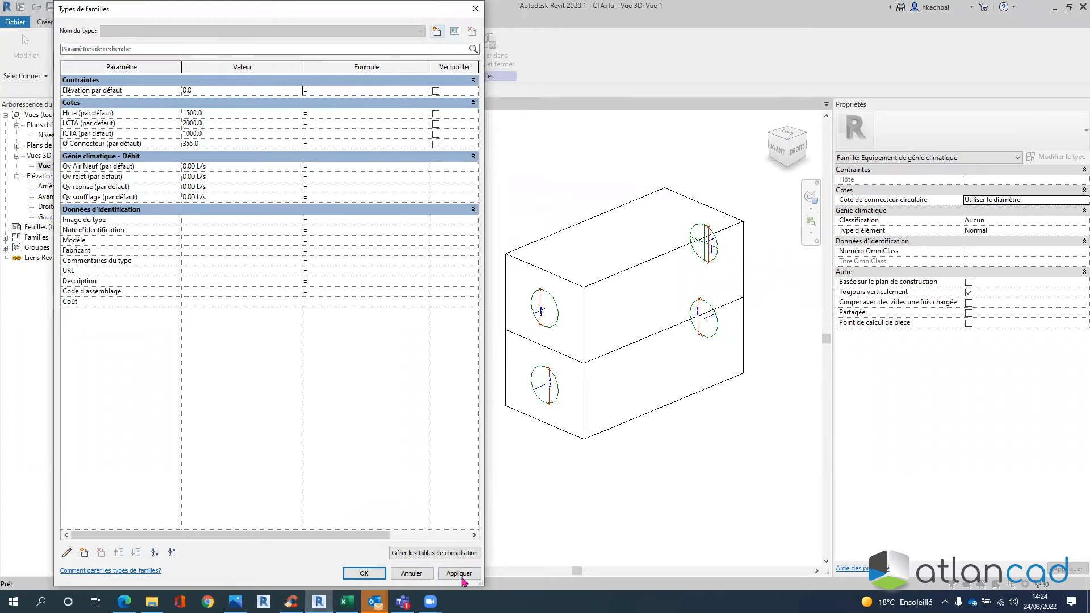
{"action": "left_click", "coordinate": [364, 574]}
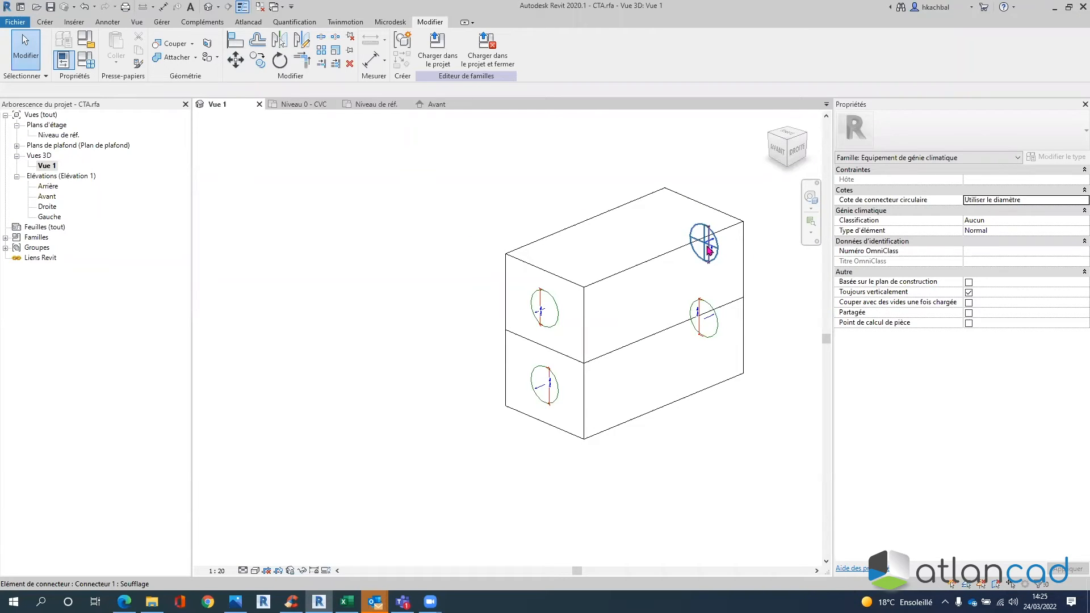
{"action": "middle_click_drag", "start_coordinate": [724, 414], "coordinate": [621, 383], "text": "shift"}
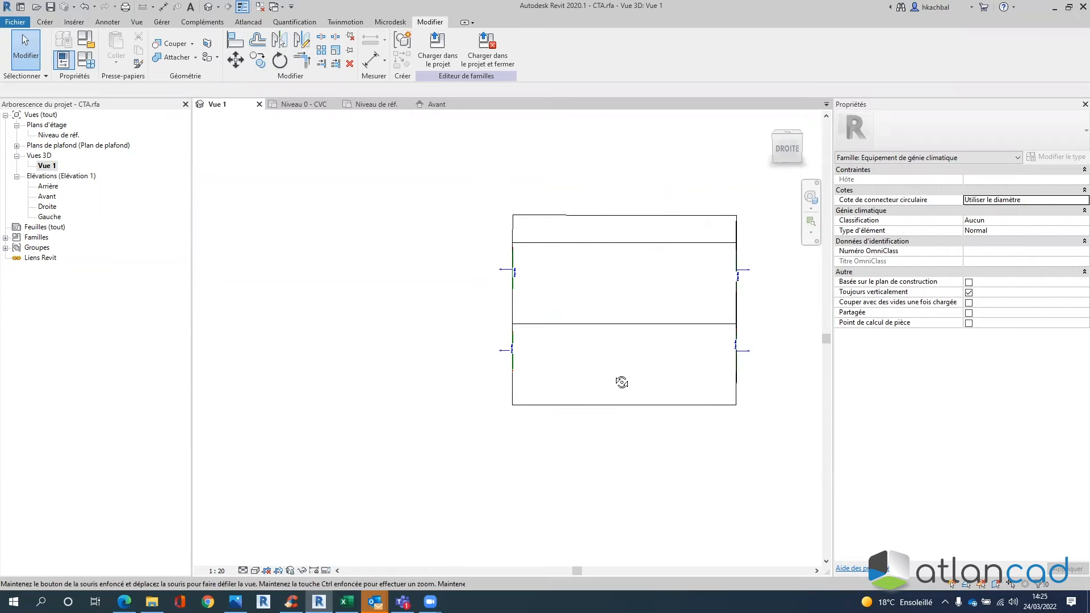
{"action": "scroll", "coordinate": [755, 275], "scroll_direction": "up", "scroll_amount": 5}
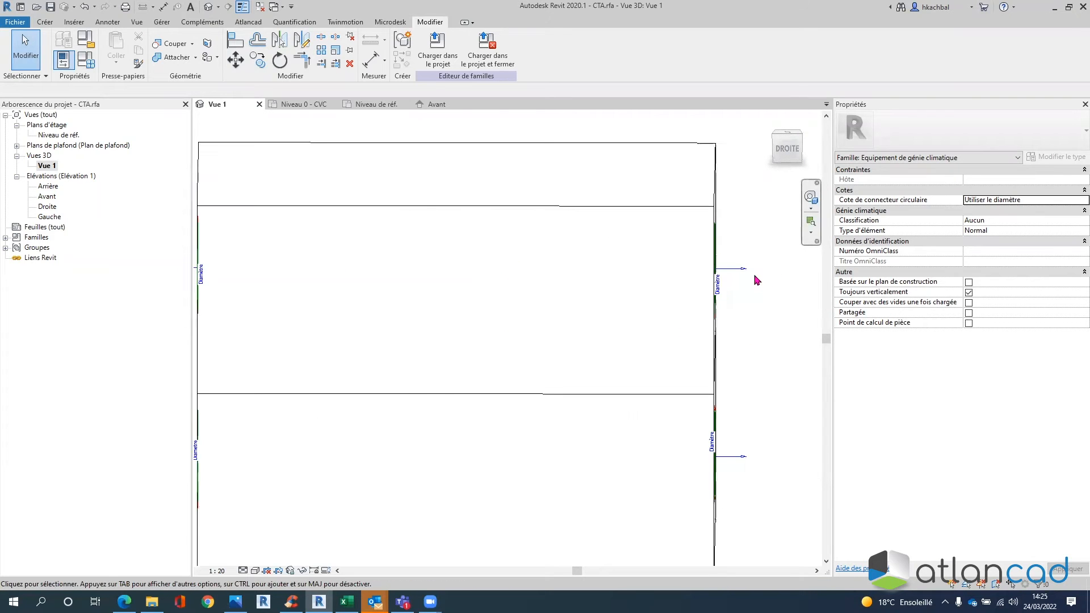
{"action": "scroll", "coordinate": [757, 467], "scroll_direction": "down", "scroll_amount": 3}
{"action": "middle_click_drag", "start_coordinate": [657, 459], "coordinate": [740, 416]}
{"action": "scroll", "coordinate": [499, 309], "scroll_direction": "up", "scroll_amount": 3}
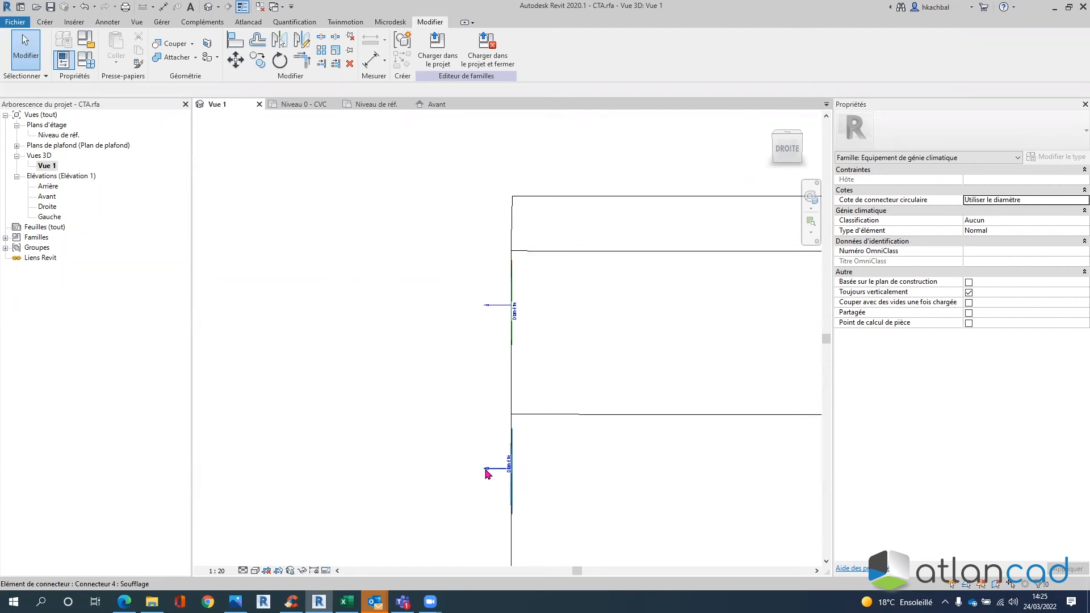
{"action": "scroll", "coordinate": [487, 472], "scroll_direction": "down", "scroll_amount": 3}
{"action": "middle_click_drag", "start_coordinate": [567, 433], "coordinate": [560, 403]}
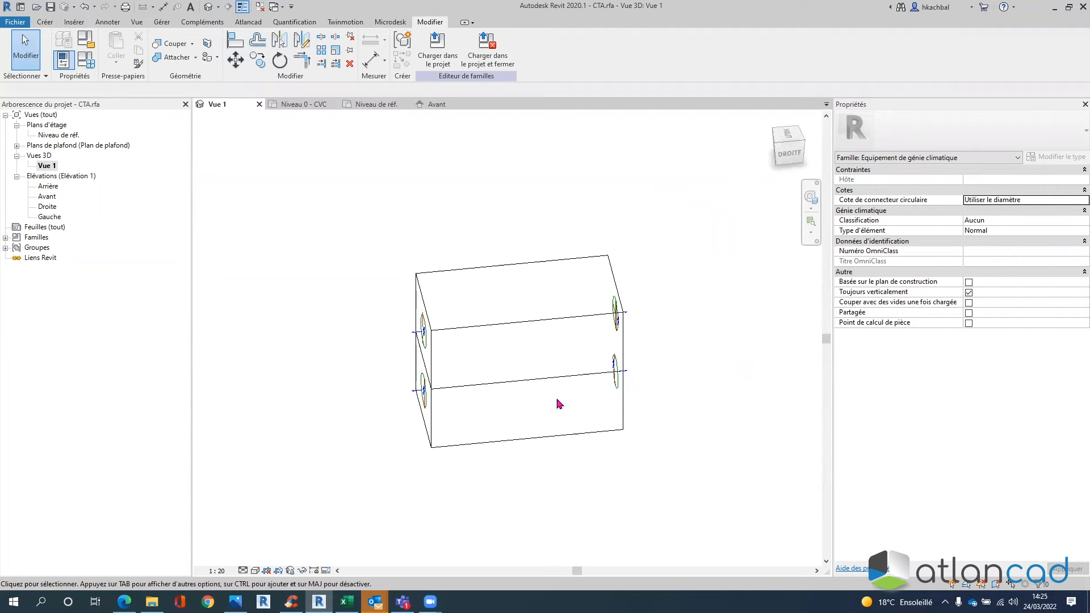
{"action": "scroll", "coordinate": [698, 380], "scroll_direction": "up", "scroll_amount": 4}
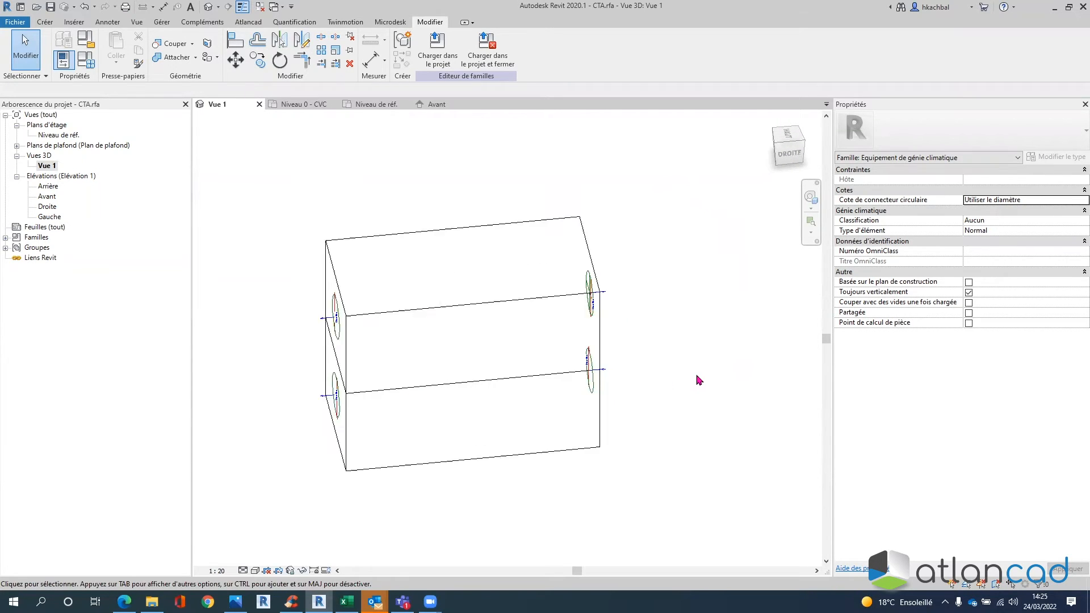
{"action": "middle_click_drag", "start_coordinate": [663, 417], "coordinate": [691, 382], "text": "shift"}
{"action": "scroll", "coordinate": [646, 391], "scroll_direction": "down", "scroll_amount": 2}
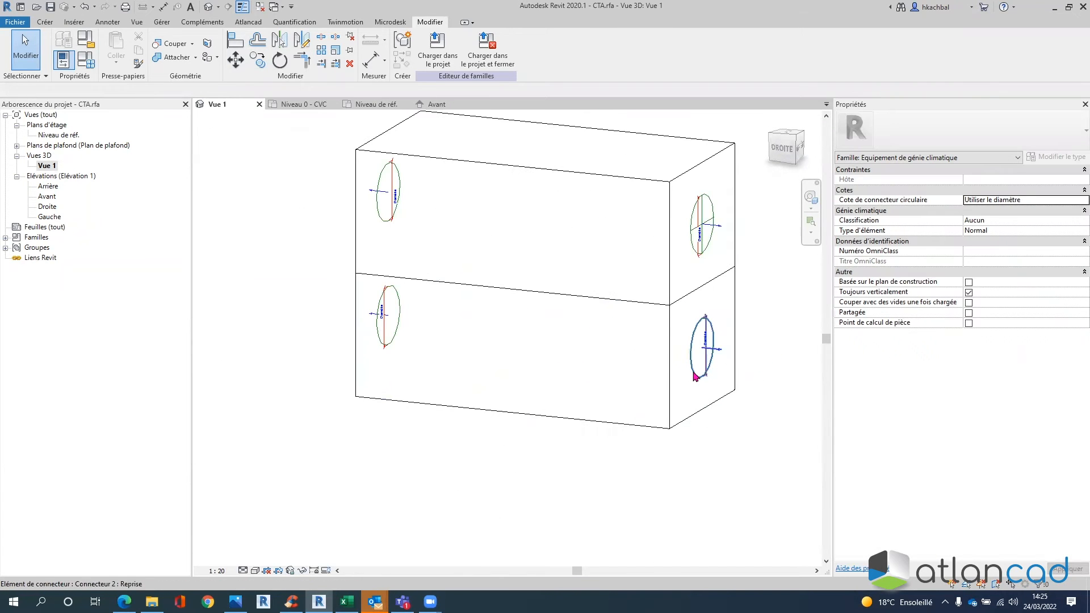
{"action": "left_click", "coordinate": [695, 376]}
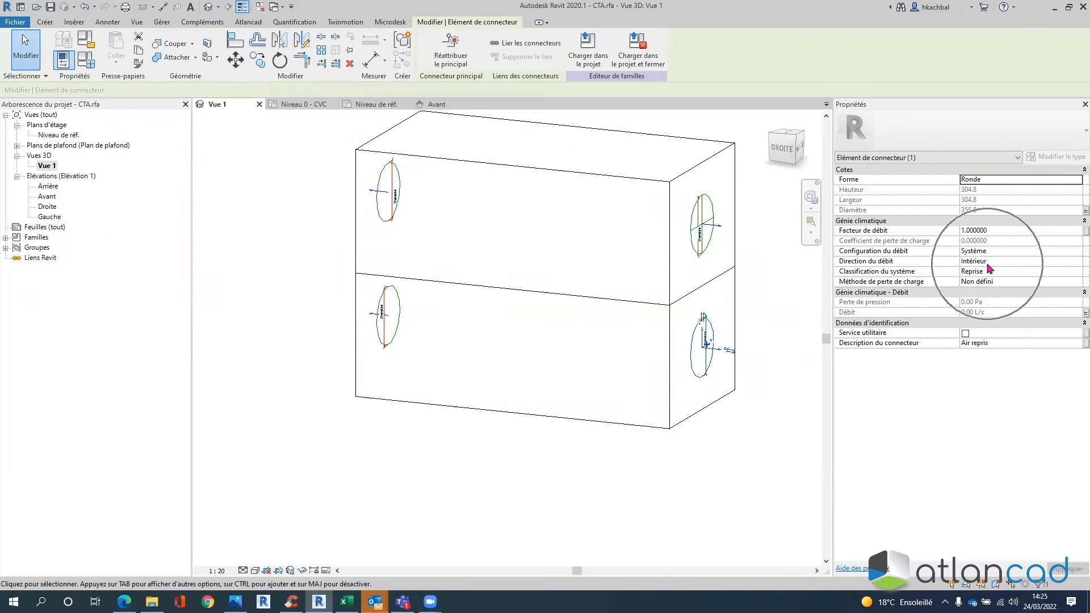
{"action": "left_click", "coordinate": [761, 419]}
{"action": "scroll", "coordinate": [730, 360], "scroll_direction": "up", "scroll_amount": 5}
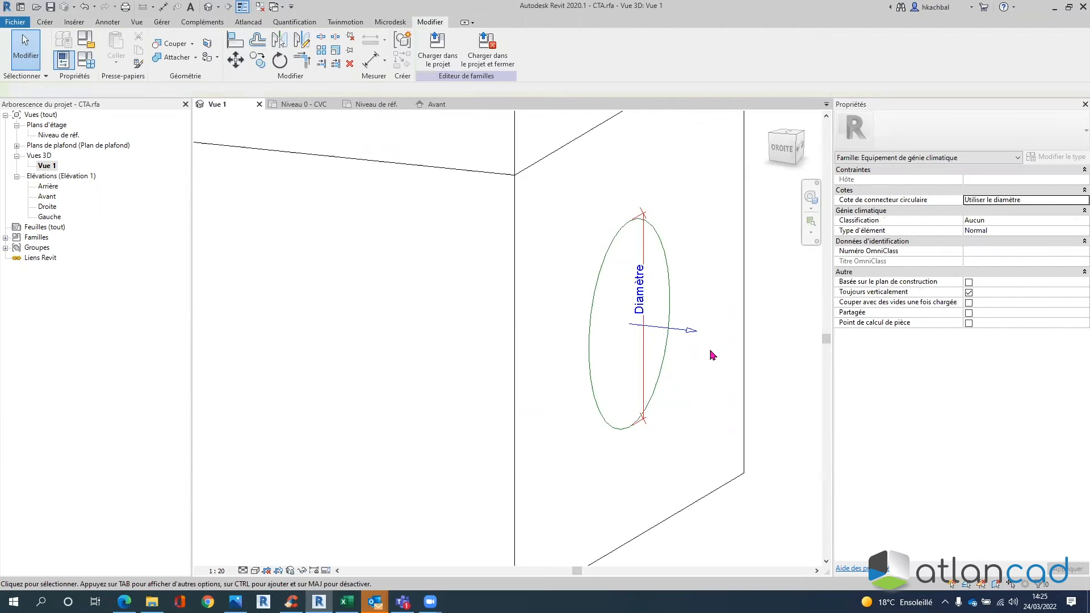
{"action": "scroll", "coordinate": [712, 356], "scroll_direction": "down", "scroll_amount": 4}
{"action": "scroll", "coordinate": [714, 358], "scroll_direction": "up", "scroll_amount": 3}
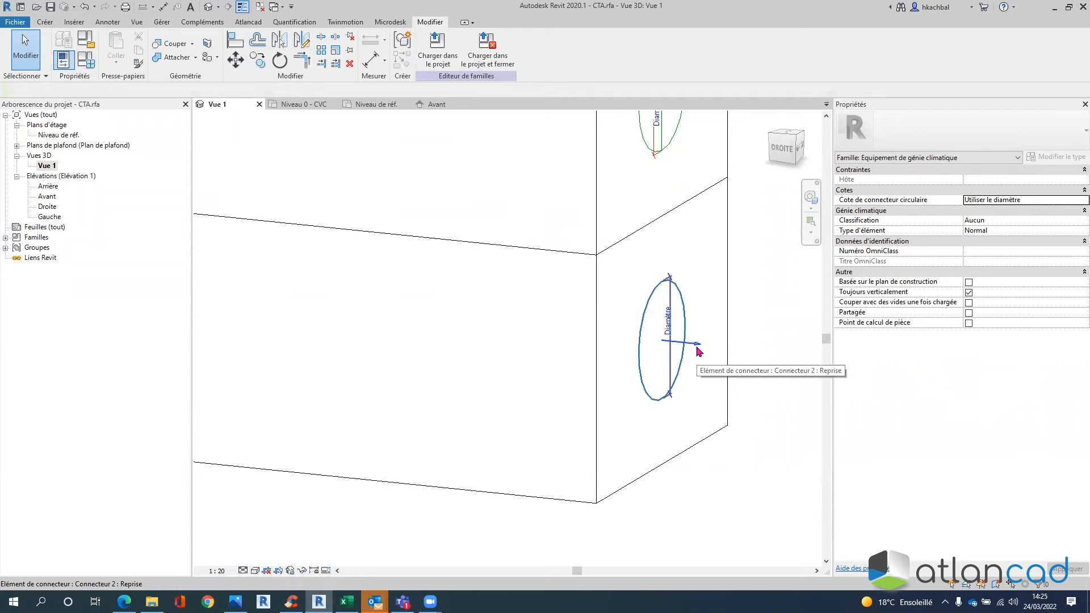
{"action": "scroll", "coordinate": [699, 352], "scroll_direction": "down", "scroll_amount": 2}
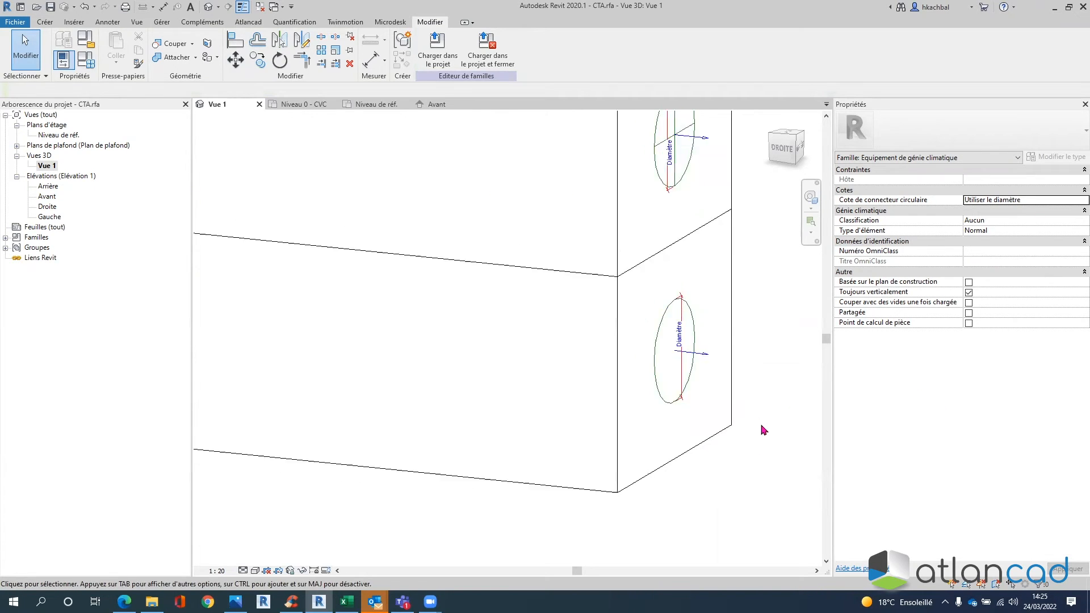
{"action": "left_click", "coordinate": [719, 372]}
{"action": "scroll", "coordinate": [731, 408], "scroll_direction": "up", "scroll_amount": 2}
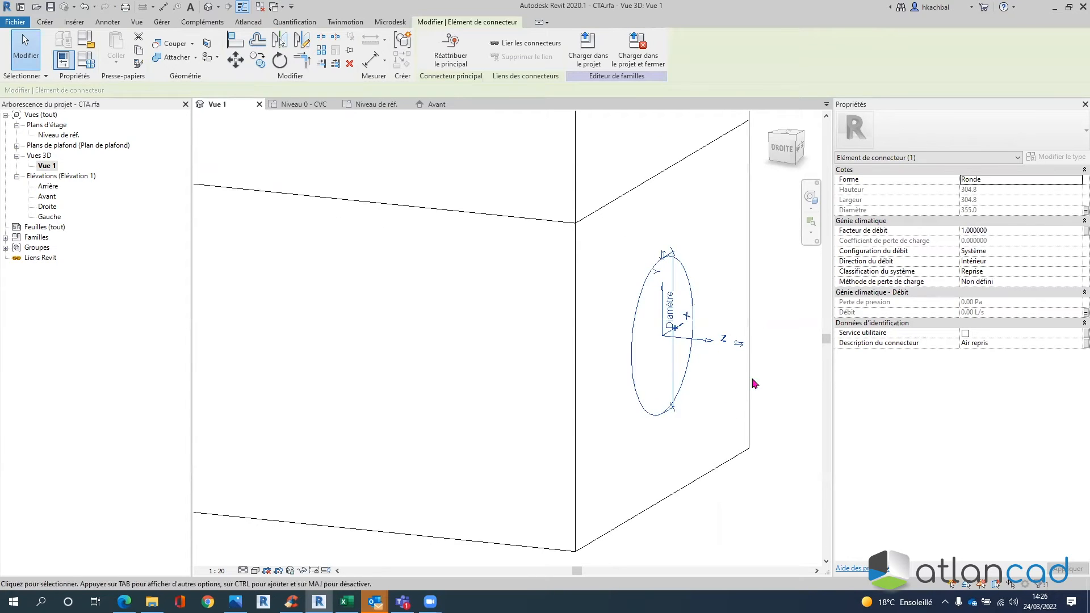
{"action": "key", "text": "ctrl"}
{"action": "left_click", "coordinate": [740, 346]}
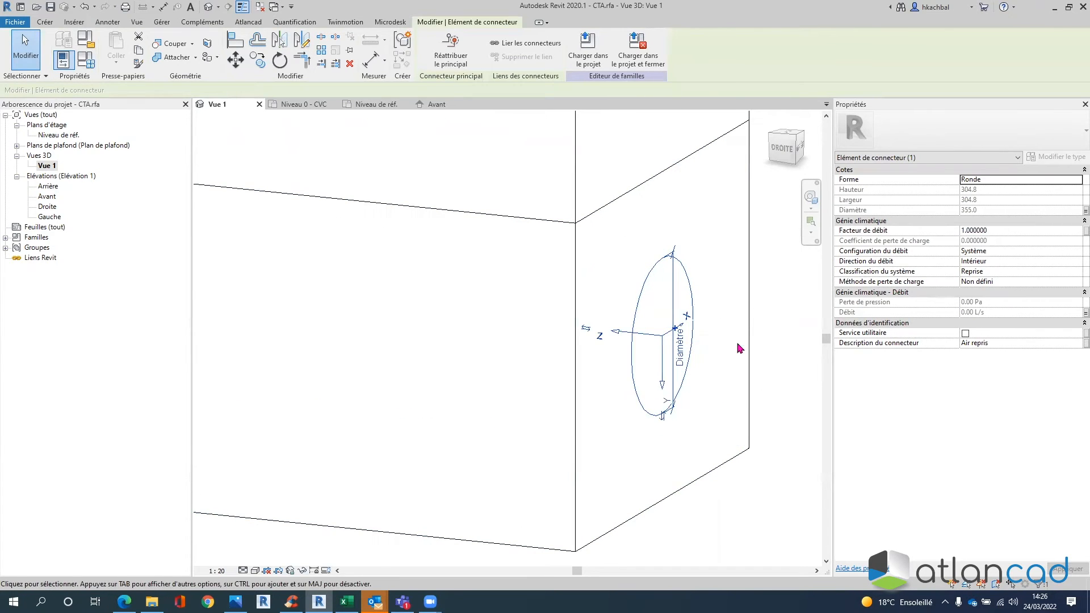
{"action": "left_click", "coordinate": [751, 501]}
{"action": "scroll", "coordinate": [738, 500], "scroll_direction": "down", "scroll_amount": 3}
{"action": "middle_click_drag", "start_coordinate": [737, 500], "coordinate": [799, 447], "text": "shift"}
{"action": "scroll", "coordinate": [798, 447], "scroll_direction": "down", "scroll_amount": 2}
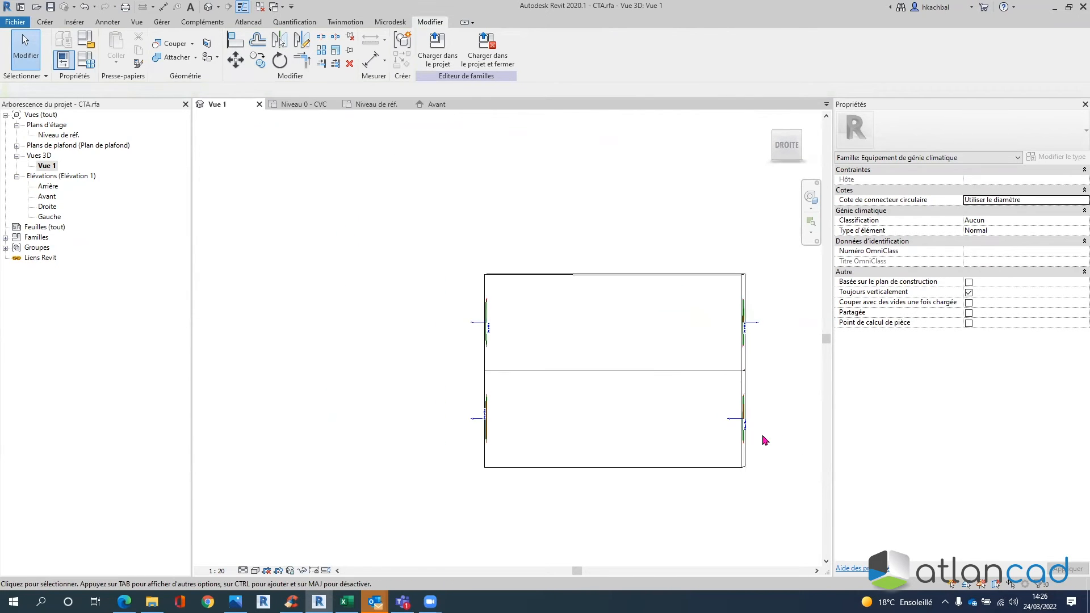
{"action": "scroll", "coordinate": [762, 420], "scroll_direction": "up", "scroll_amount": 2}
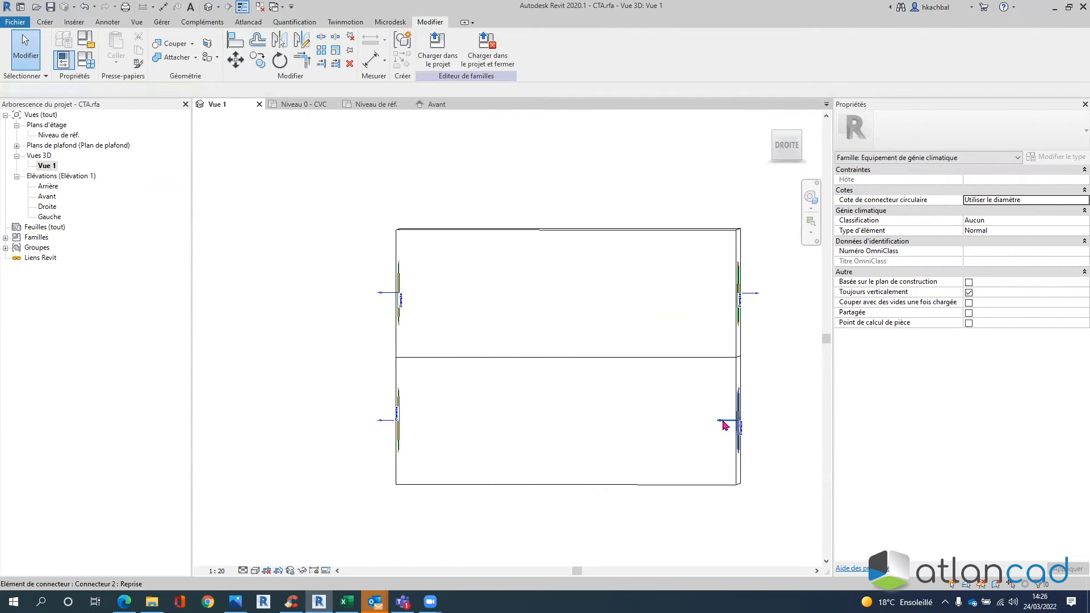
{"action": "left_click", "coordinate": [726, 425]}
{"action": "left_click", "coordinate": [754, 430]}
{"action": "scroll", "coordinate": [751, 427], "scroll_direction": "up", "scroll_amount": 3}
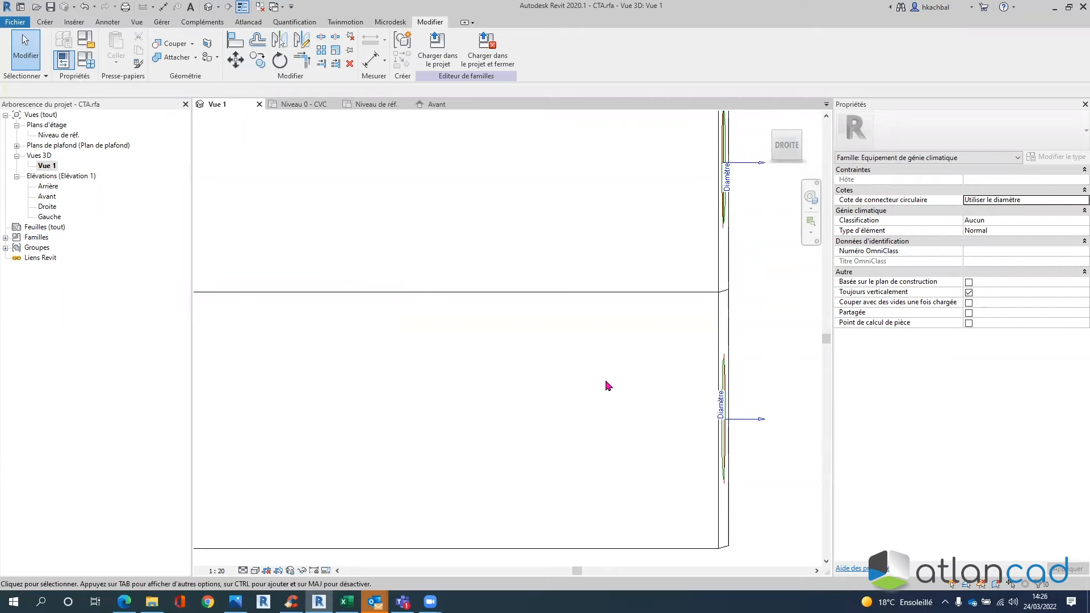
{"action": "scroll", "coordinate": [749, 363], "scroll_direction": "down", "scroll_amount": 3}
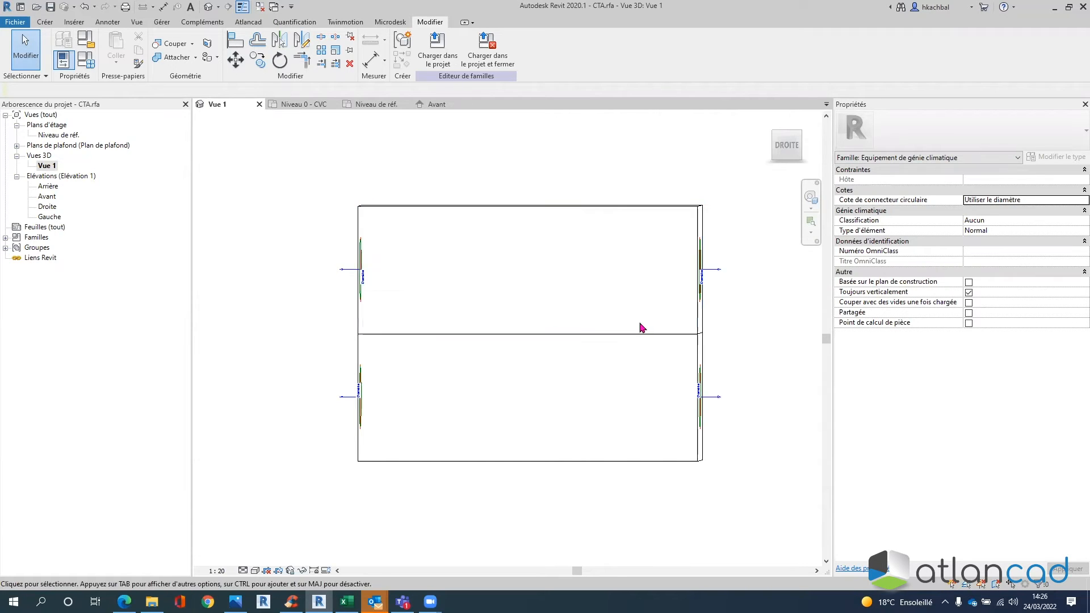
{"action": "scroll", "coordinate": [716, 396], "scroll_direction": "down", "scroll_amount": 2}
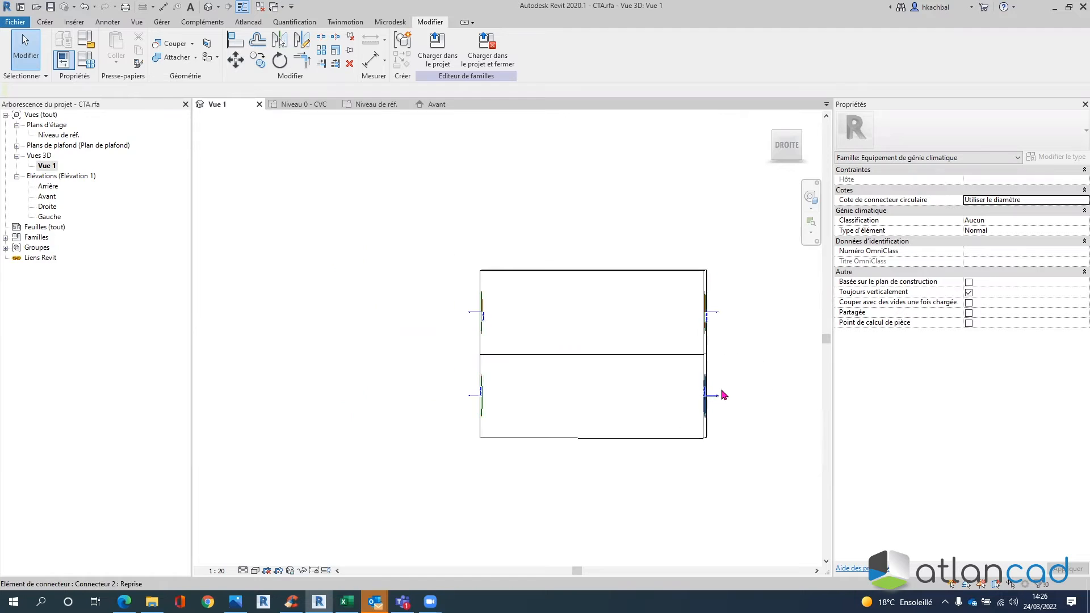
{"action": "middle_click_drag", "start_coordinate": [720, 393], "coordinate": [646, 388]}
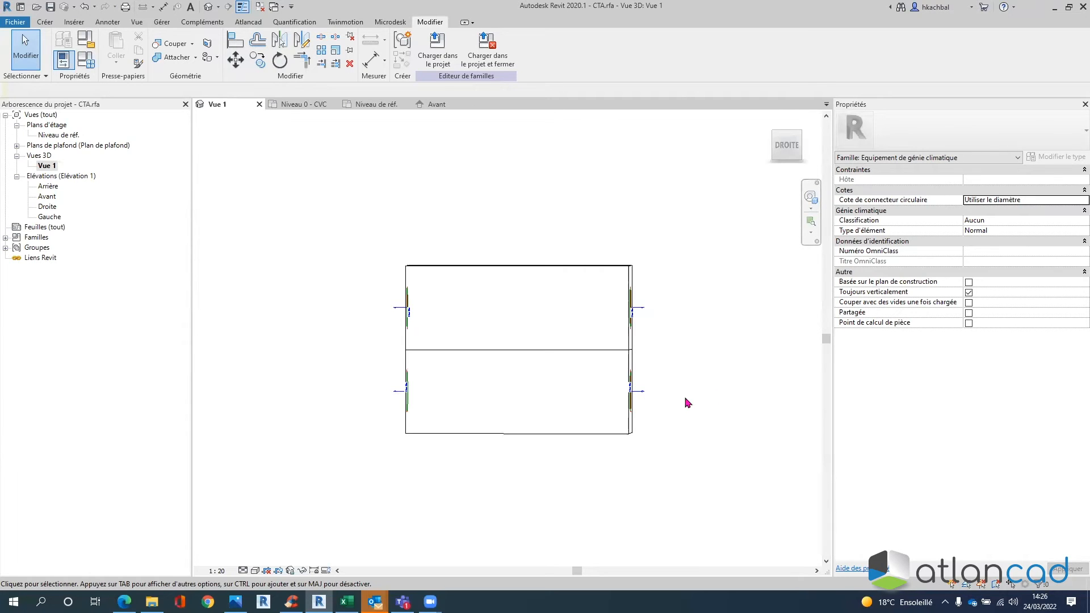
- Flip the lower-right Reprise connector (Connecteur 2) so it points outward from the box
{"action": "left_click", "coordinate": [639, 392]}
{"action": "scroll", "coordinate": [657, 405], "scroll_direction": "up", "scroll_amount": 2}
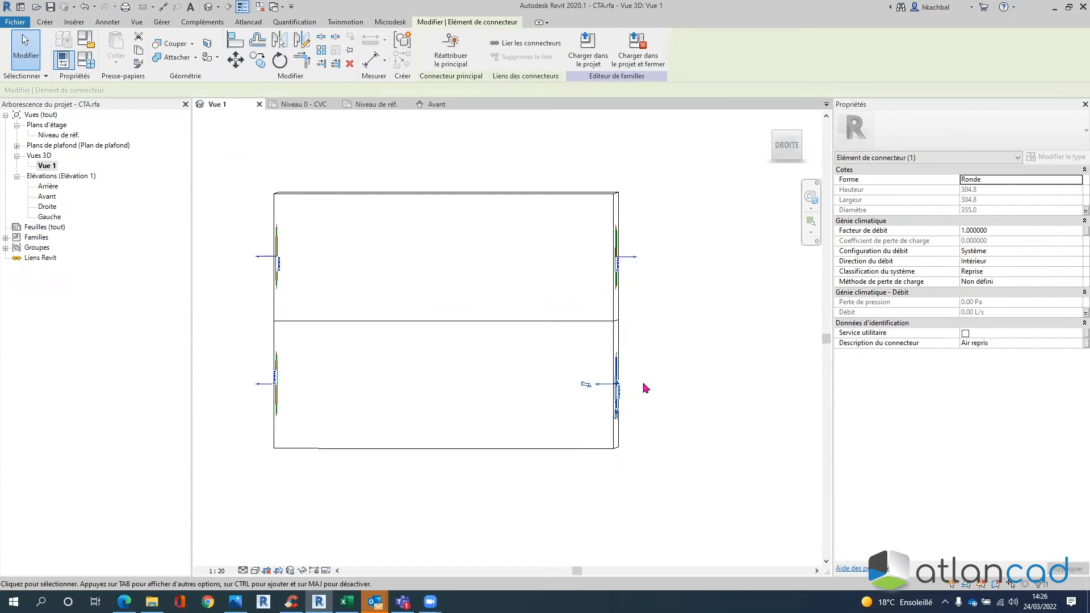
{"action": "left_click", "coordinate": [723, 370]}
{"action": "scroll", "coordinate": [710, 363], "scroll_direction": "down", "scroll_amount": 2}
{"action": "middle_click_drag", "start_coordinate": [668, 364], "coordinate": [615, 365]}
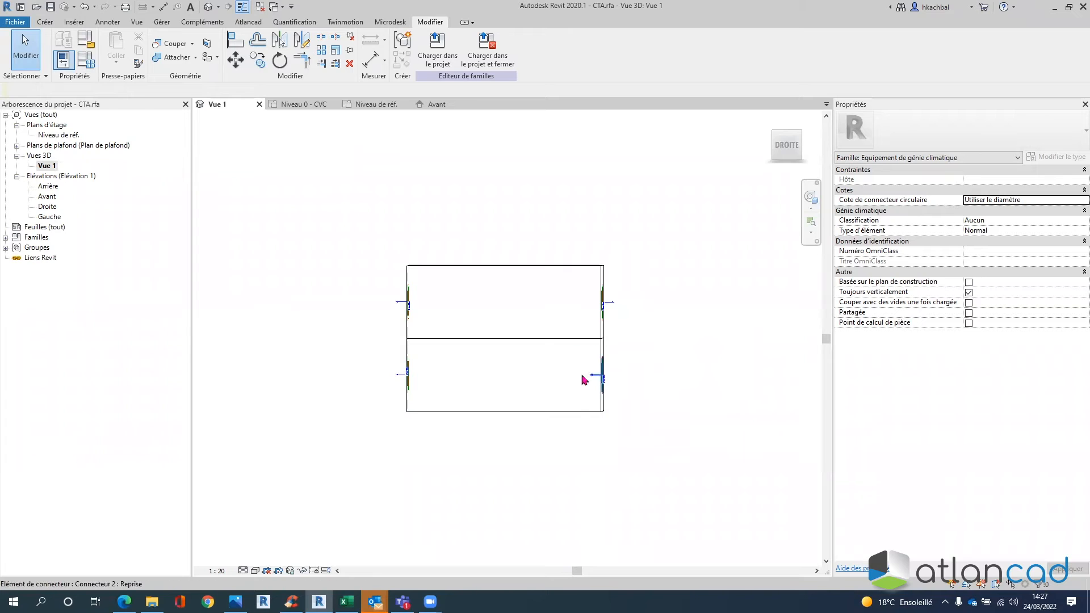
{"action": "left_click", "coordinate": [755, 386]}
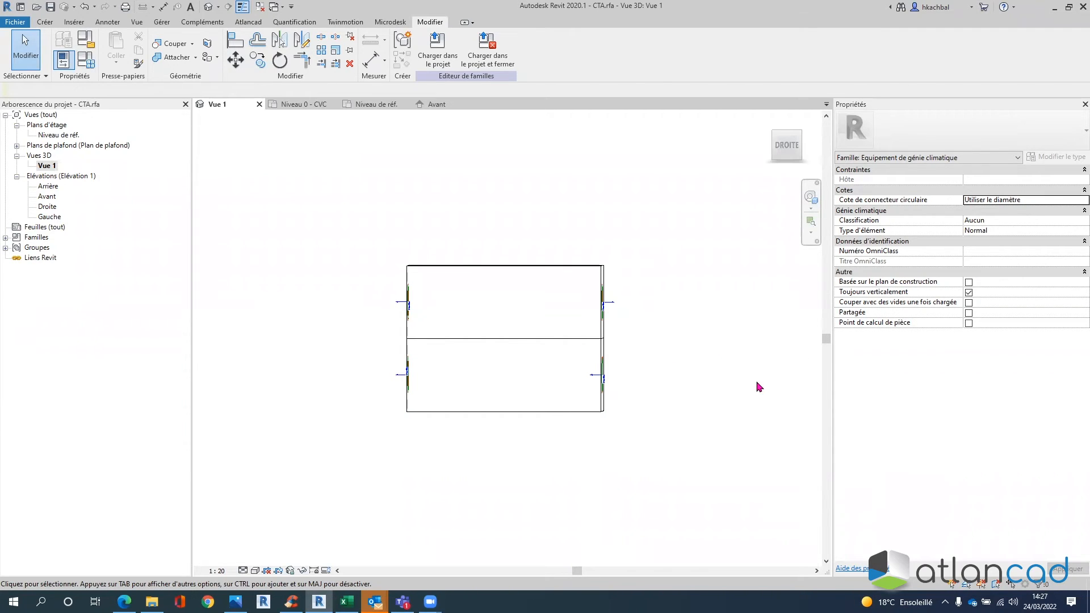
{"action": "left_click", "coordinate": [583, 377]}
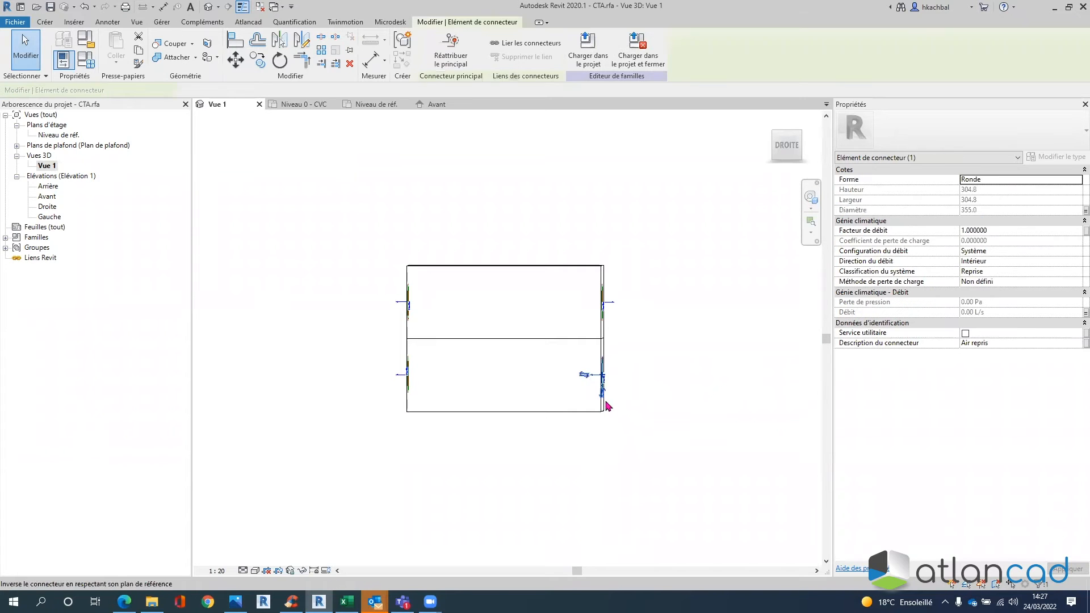
{"action": "left_click", "coordinate": [583, 376]}
{"action": "left_click", "coordinate": [735, 316]}
{"action": "scroll", "coordinate": [601, 369], "scroll_direction": "up", "scroll_amount": 4}
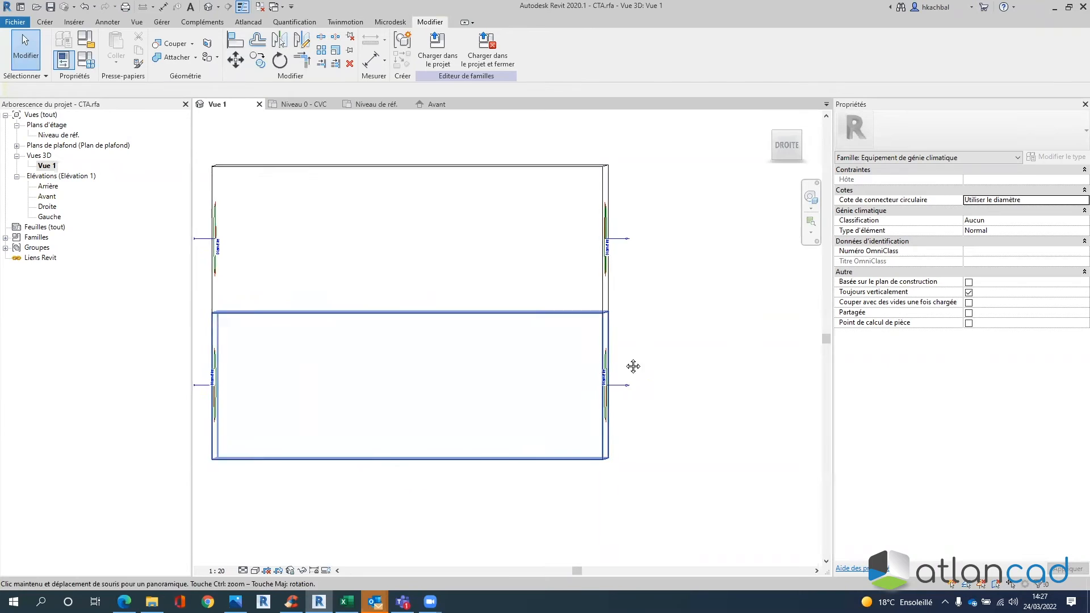
{"action": "middle_click_drag", "start_coordinate": [634, 366], "coordinate": [804, 361]}
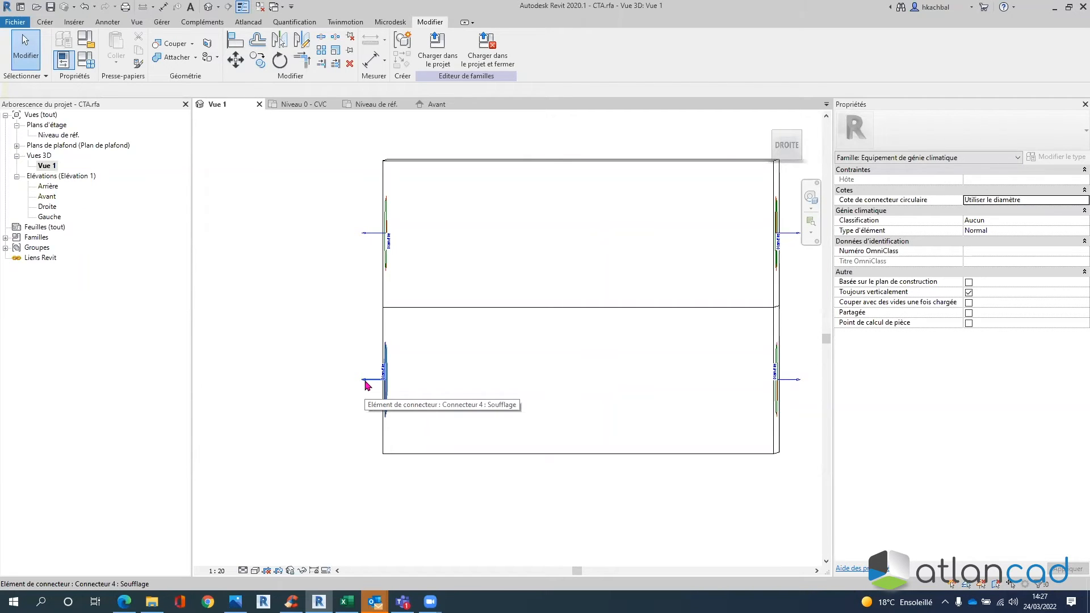
{"action": "scroll", "coordinate": [494, 344], "scroll_direction": "down", "scroll_amount": 2}
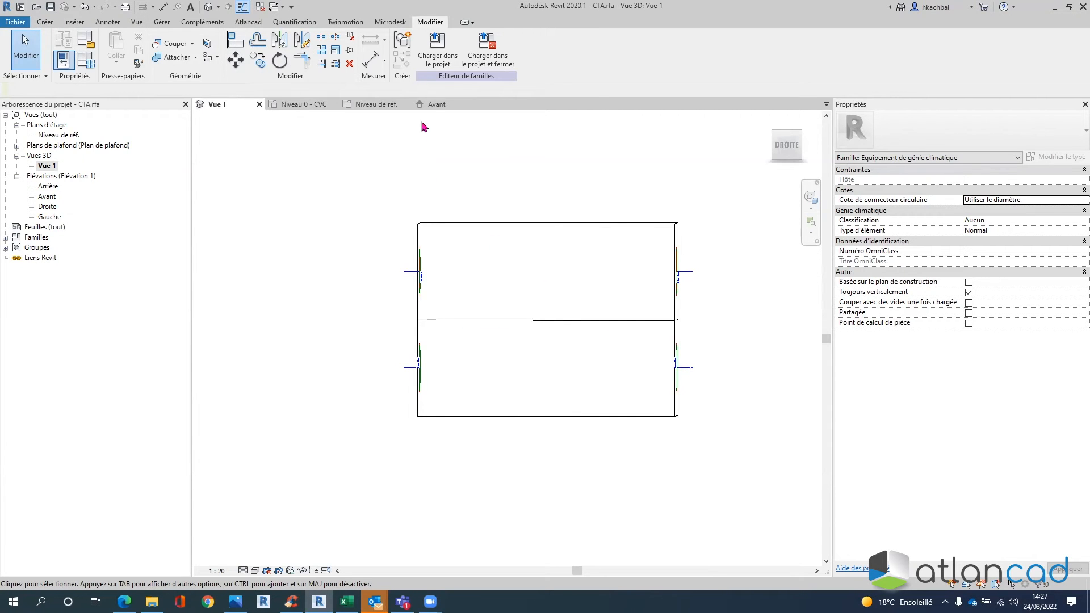
- Close the other family views, load CTA into the project, and place one unit
{"action": "left_click", "coordinate": [260, 8]}
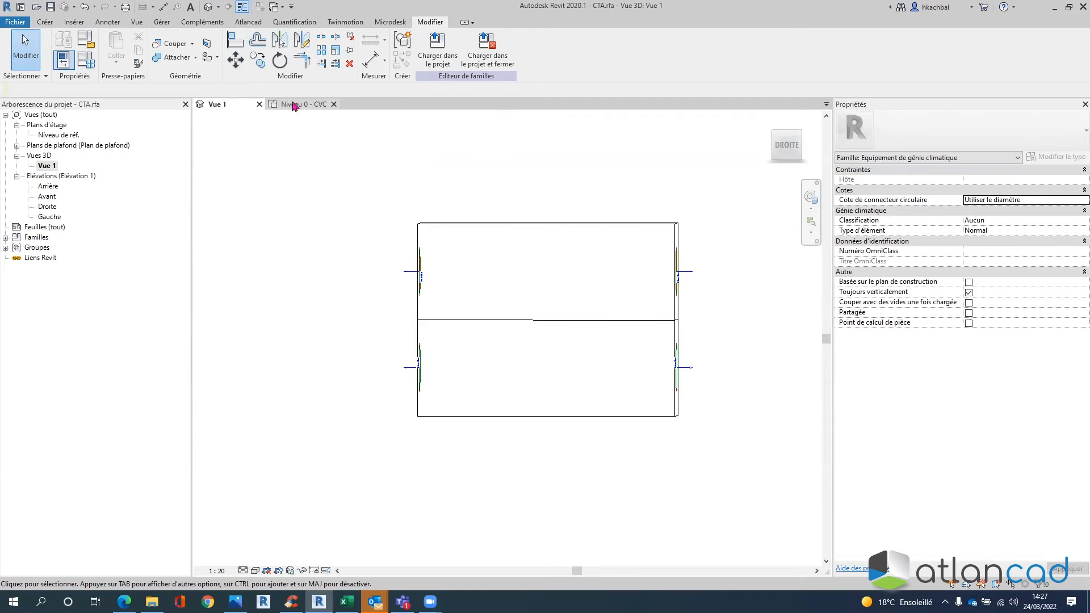
{"action": "left_click", "coordinate": [438, 54]}
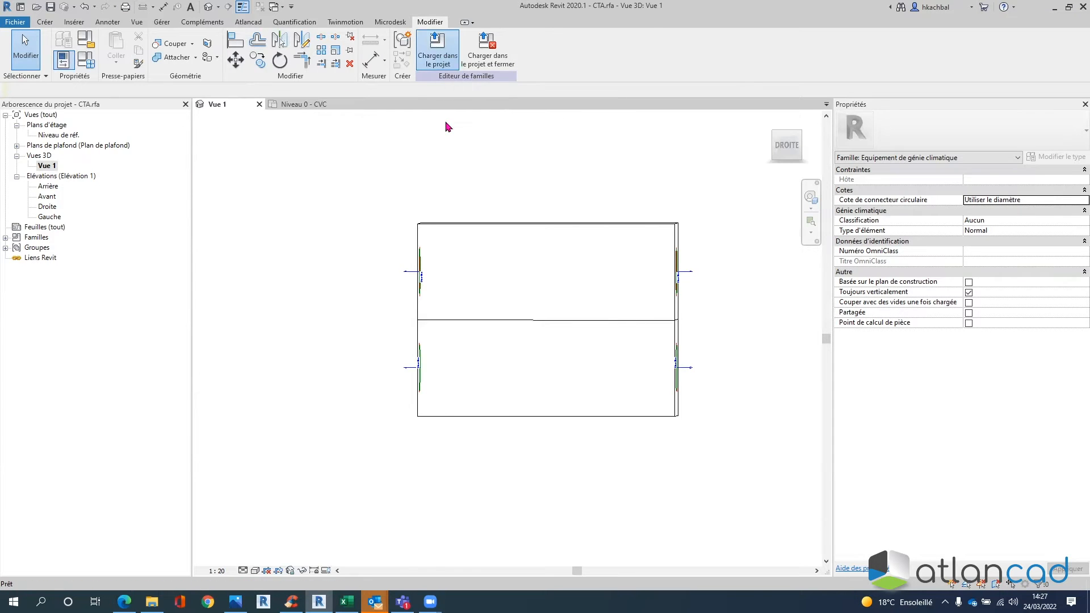
{"action": "scroll", "coordinate": [499, 298], "scroll_direction": "up", "scroll_amount": 4}
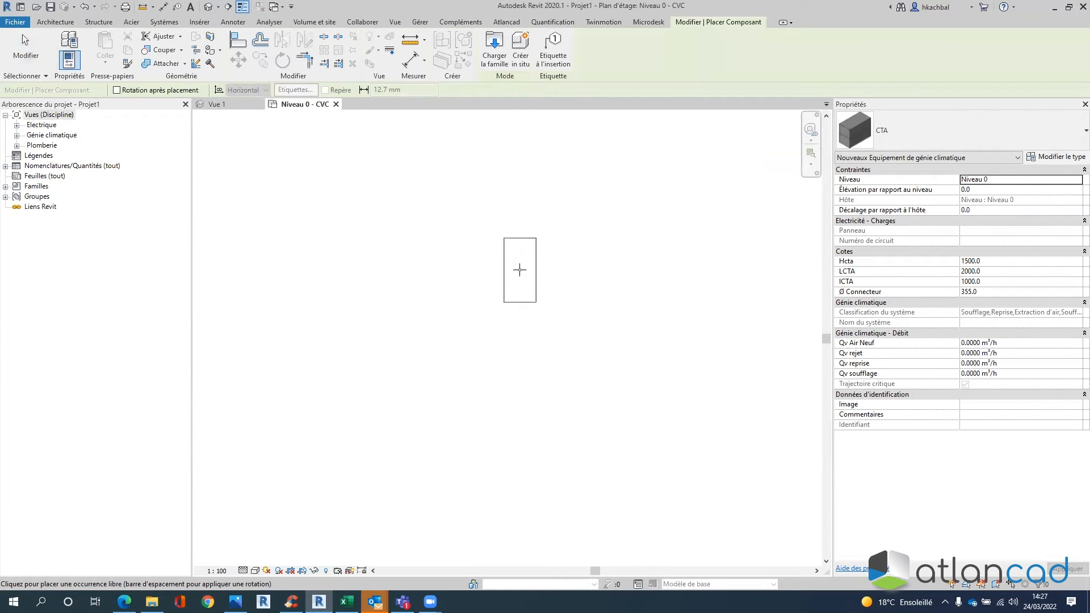
{"action": "left_click", "coordinate": [520, 271]}
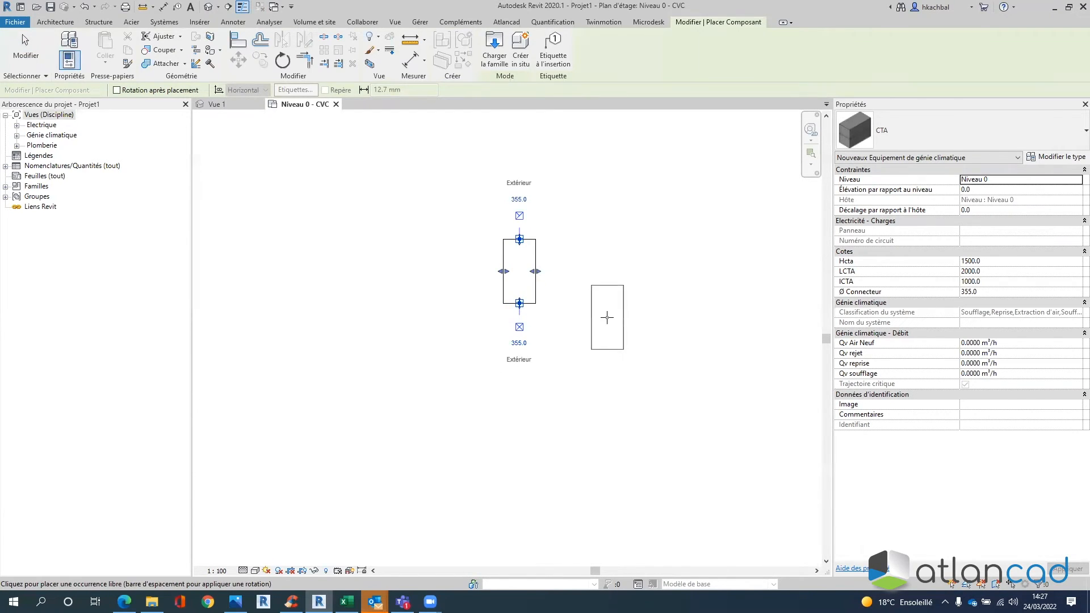
{"action": "key", "text": "Escape"}
{"action": "key", "text": "Escape"}
{"action": "scroll", "coordinate": [611, 250], "scroll_direction": "down", "scroll_amount": 1}
{"action": "scroll", "coordinate": [608, 246], "scroll_direction": "down", "scroll_amount": 1}
{"action": "middle_click_drag", "start_coordinate": [595, 235], "coordinate": [596, 308]}
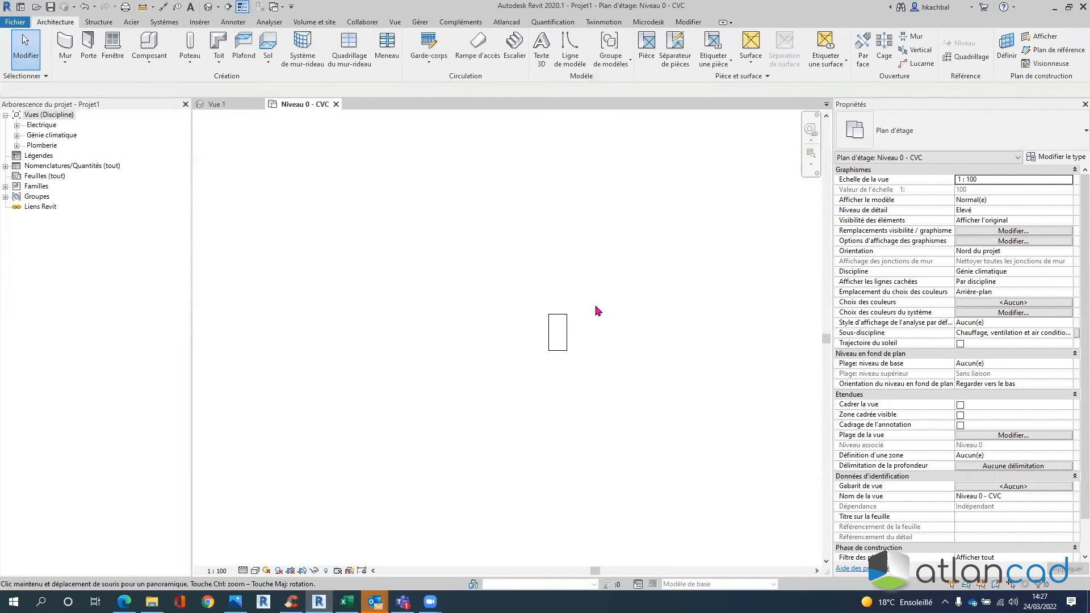
- Check the placed CTA unit, then start the Gaine tool under Systèmes
{"action": "left_click", "coordinate": [562, 329]}
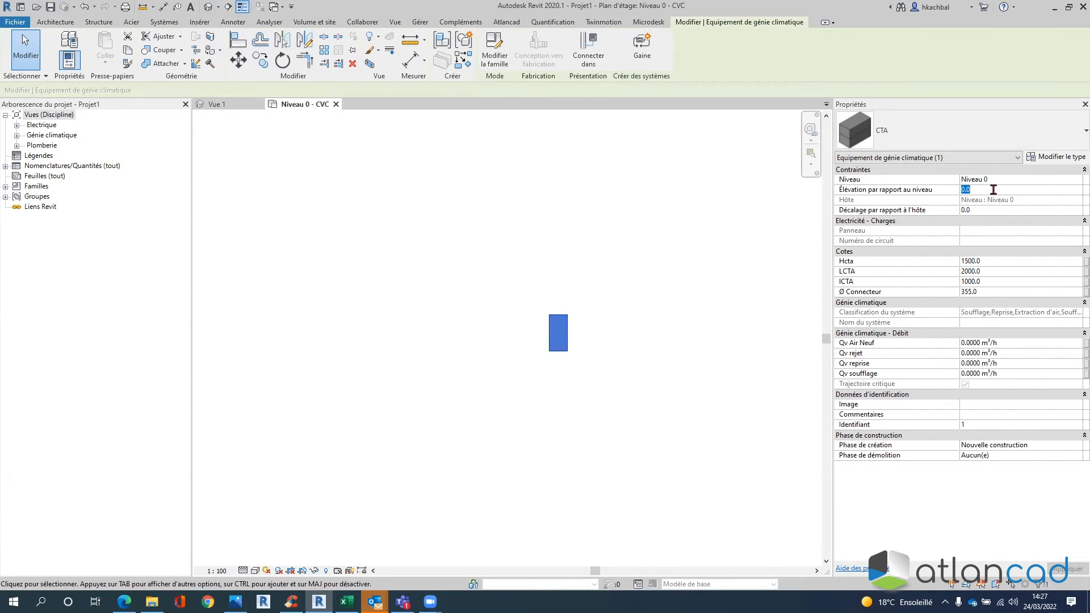
{"action": "left_click", "coordinate": [616, 161]}
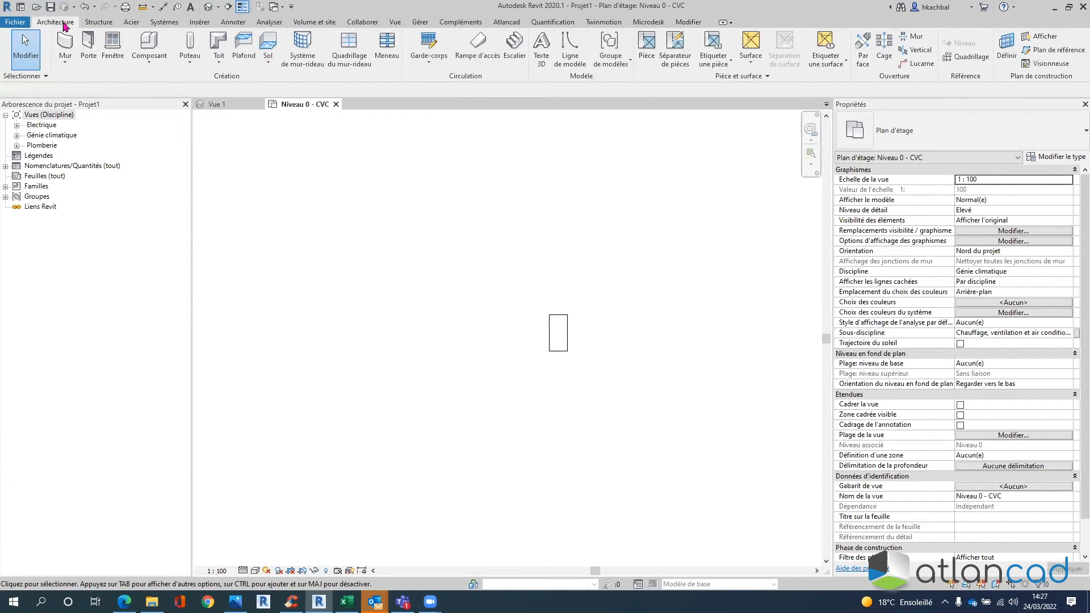
{"action": "left_click", "coordinate": [164, 22]}
{"action": "left_click", "coordinate": [64, 49]}
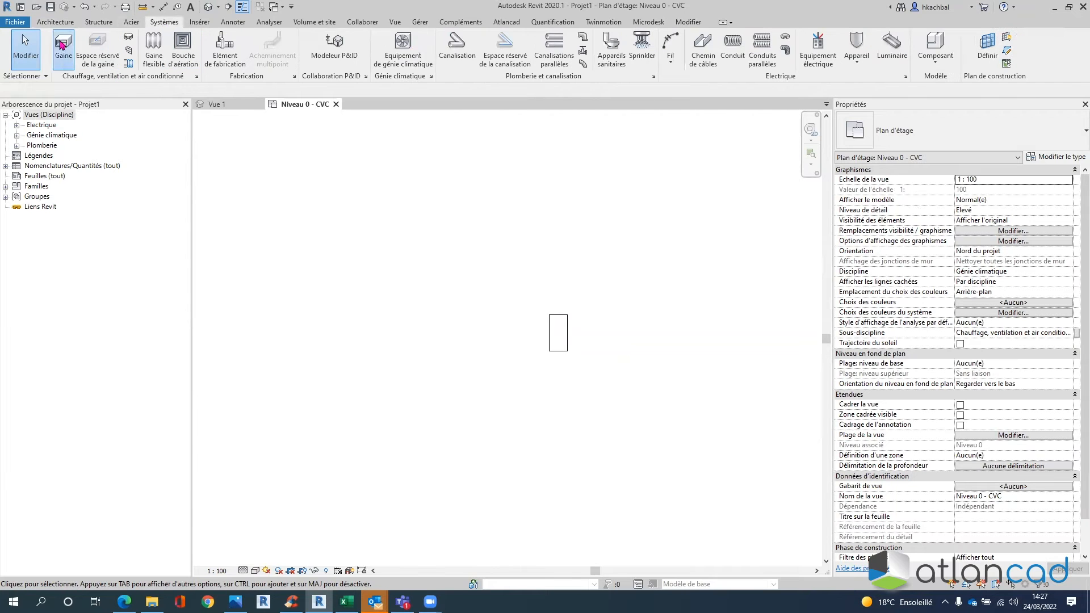
- Draw a 355 mm Gaine circulaire duct horizontally above the CTA unit
{"action": "left_click", "coordinate": [937, 132]}
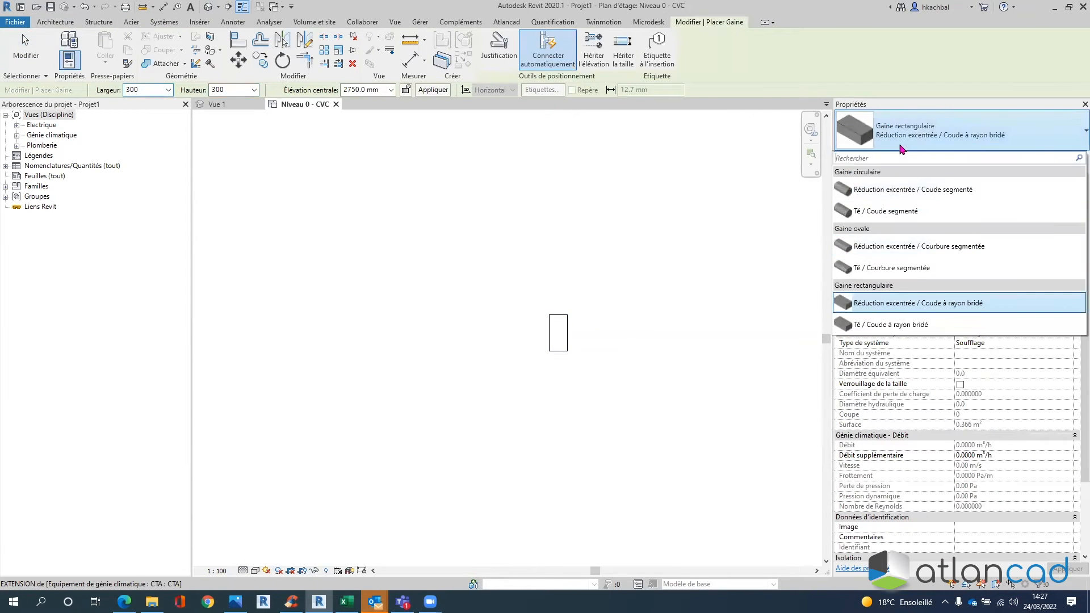
{"action": "left_click", "coordinate": [889, 188]}
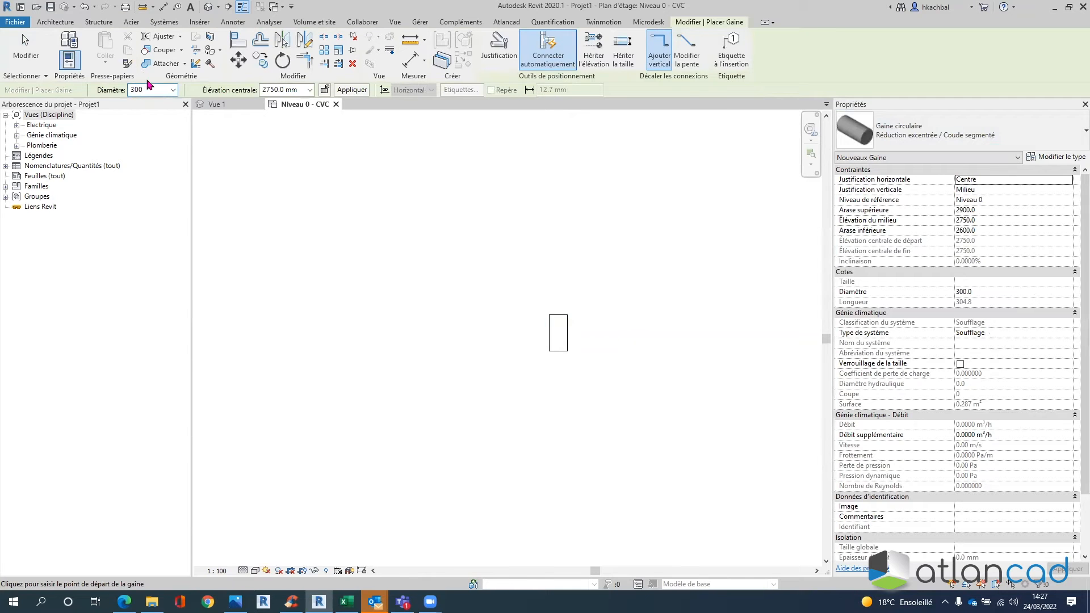
{"action": "left_click", "coordinate": [172, 90]}
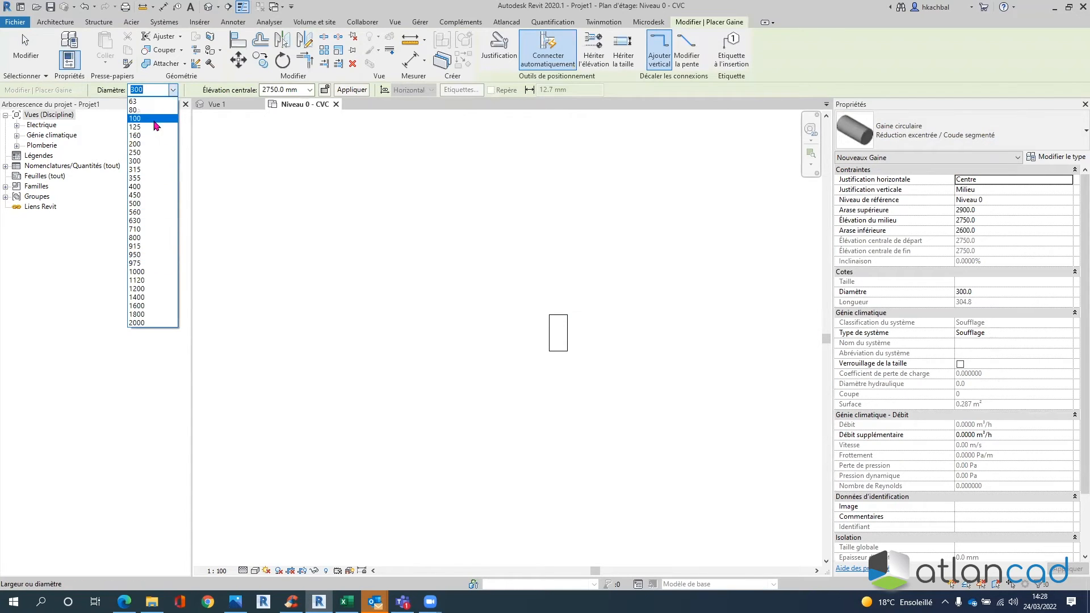
{"action": "left_click", "coordinate": [143, 178]}
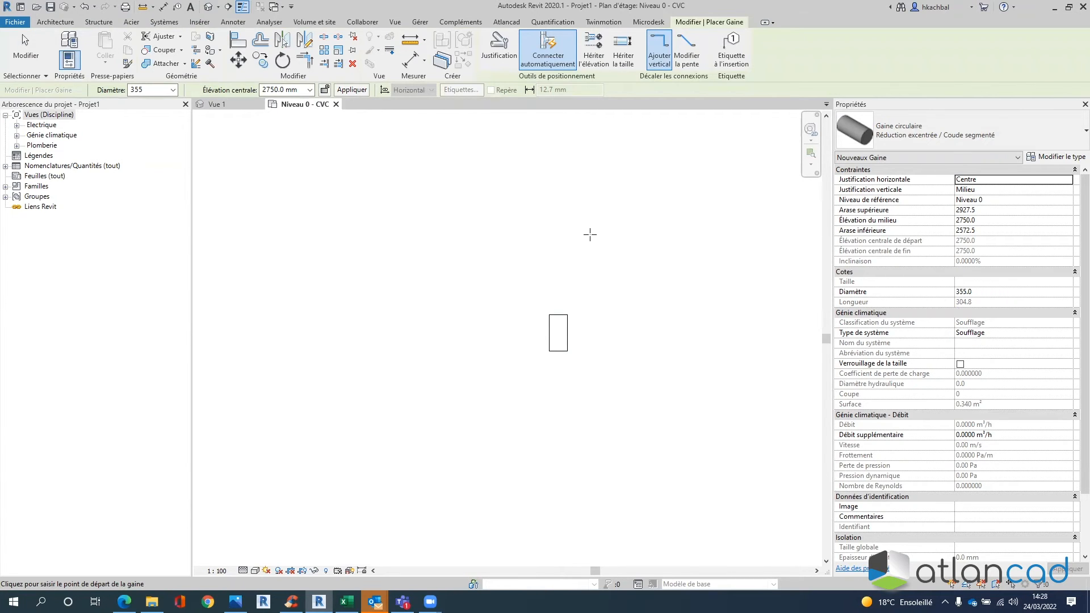
{"action": "left_click", "coordinate": [583, 183]}
{"action": "left_click", "coordinate": [769, 233]}
{"action": "key", "text": "Escape"}
{"action": "key", "text": "Escape"}
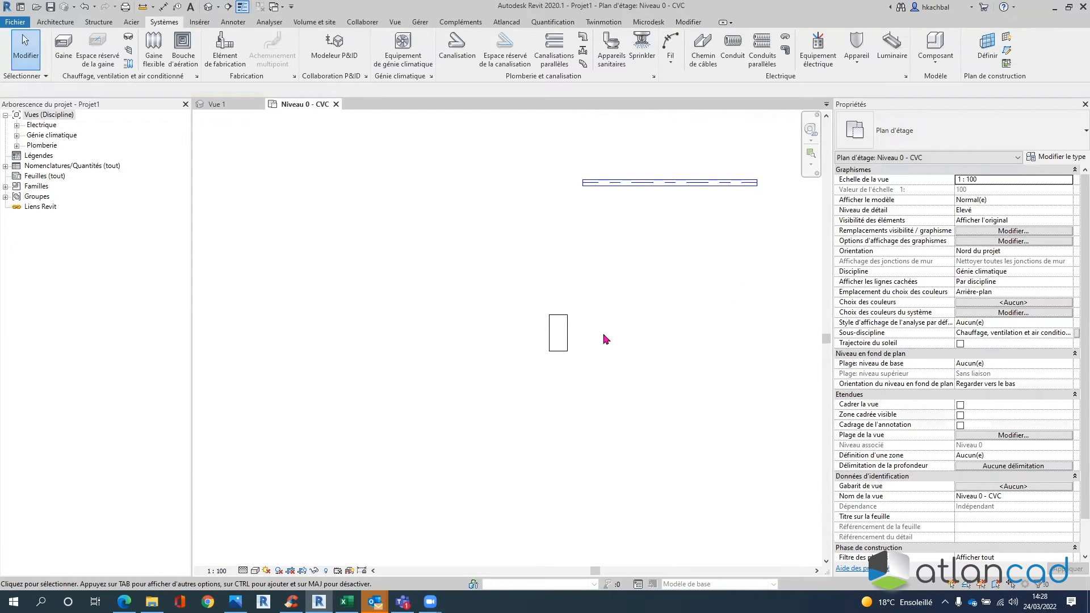
{"action": "left_click", "coordinate": [567, 332]}
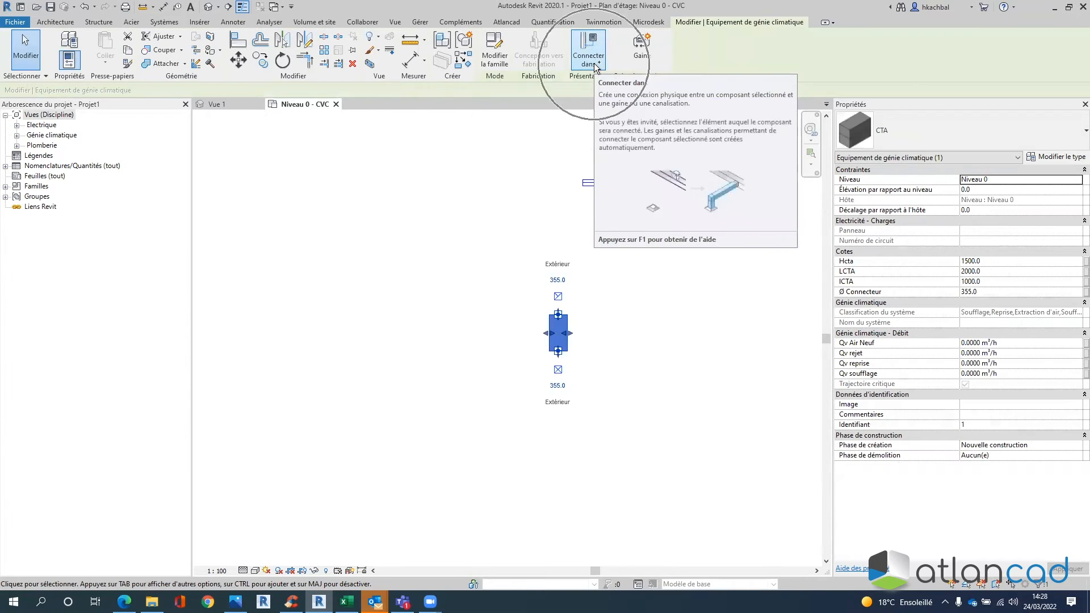
{"action": "left_click", "coordinate": [593, 64]}
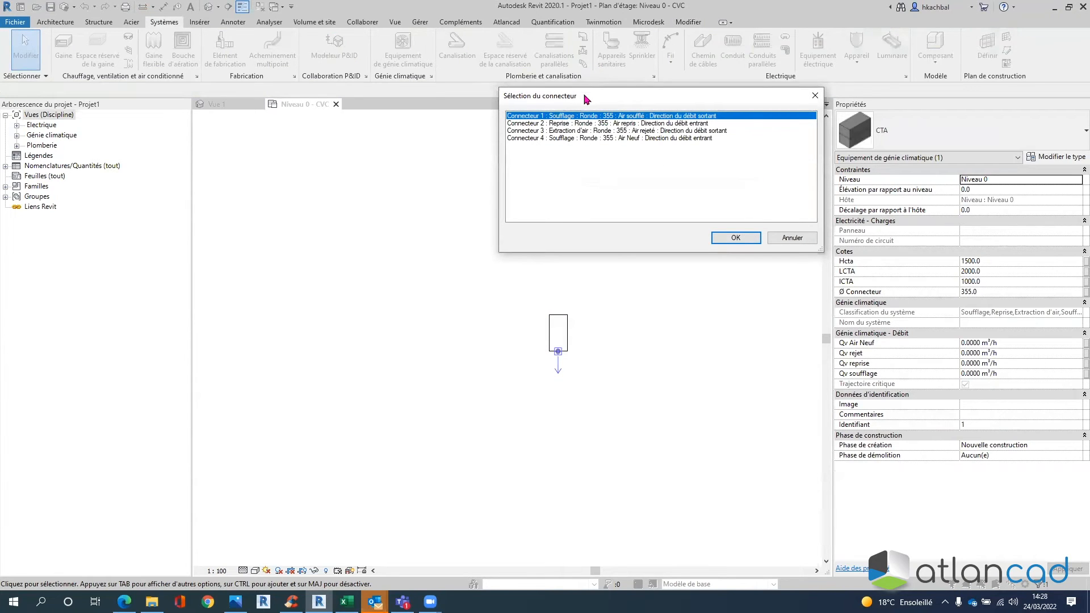
{"action": "left_click_drag", "start_coordinate": [592, 97], "coordinate": [758, 63]}
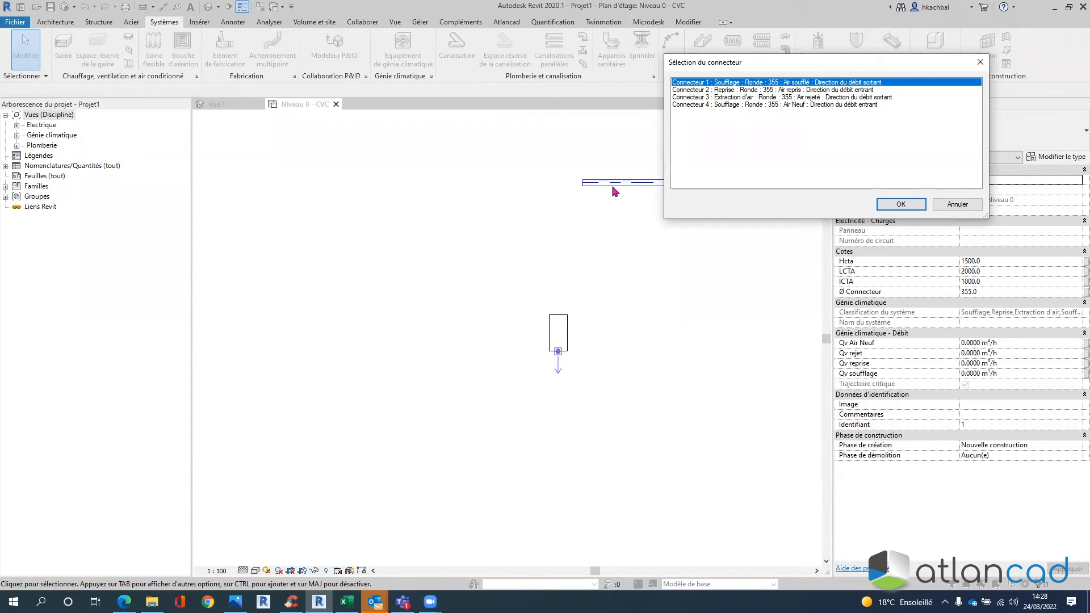
{"action": "left_click", "coordinate": [698, 85]}
{"action": "left_click_drag", "start_coordinate": [799, 57], "coordinate": [861, 36]}
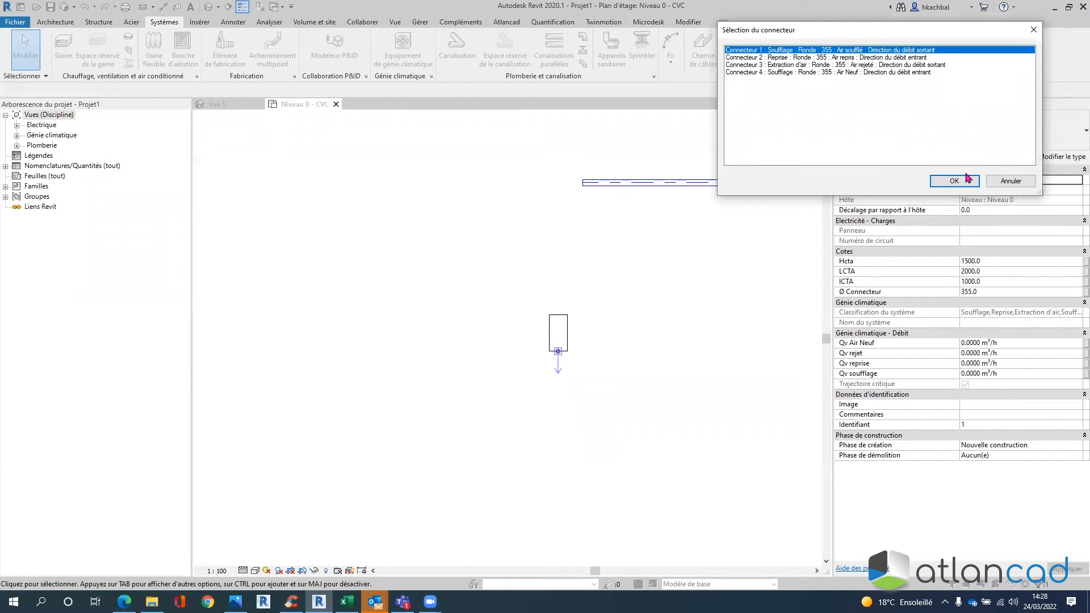
{"action": "left_click", "coordinate": [1013, 181]}
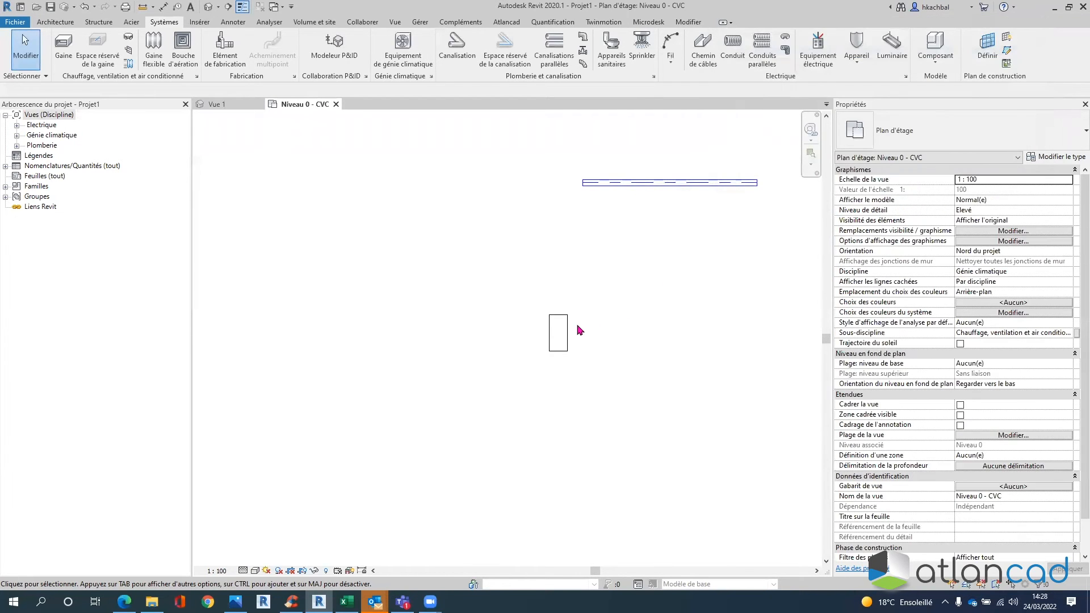
{"action": "left_click", "coordinate": [567, 334]}
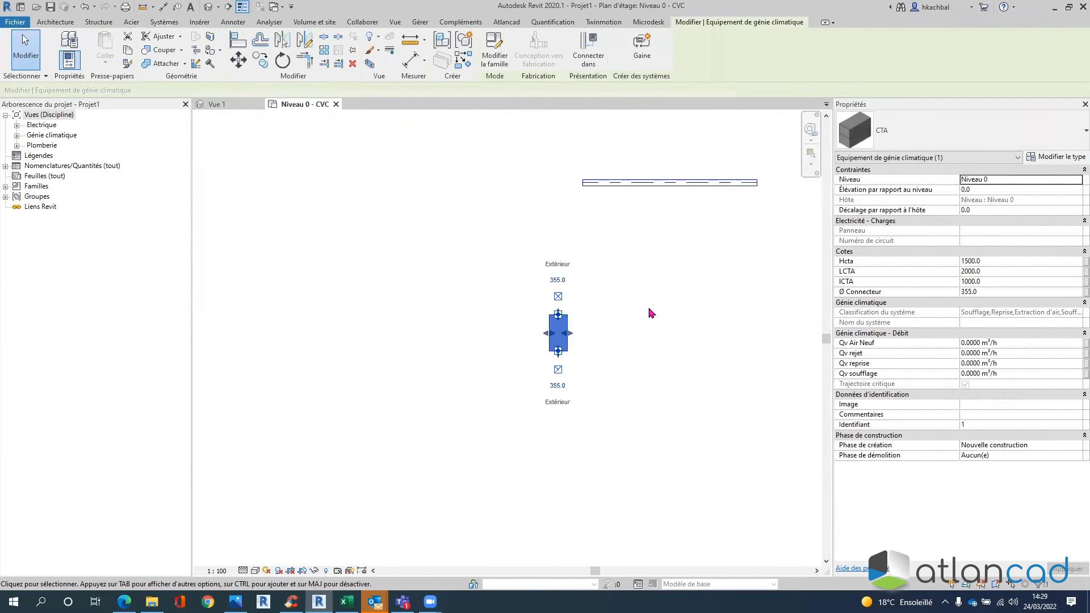
{"action": "left_click", "coordinate": [651, 299]}
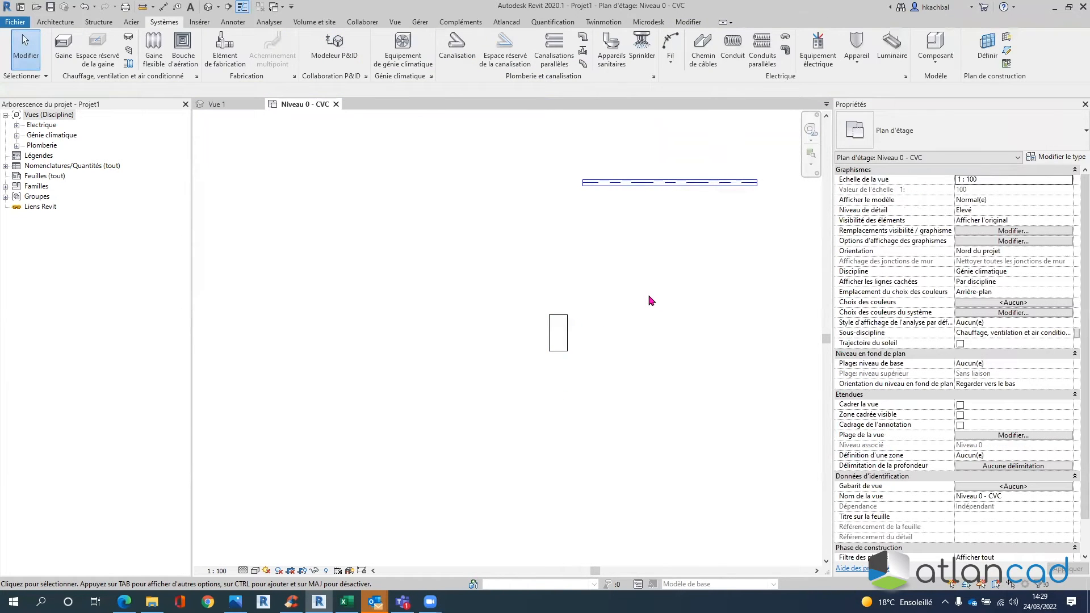
{"action": "left_click", "coordinate": [568, 330]}
{"action": "left_click", "coordinate": [594, 53]}
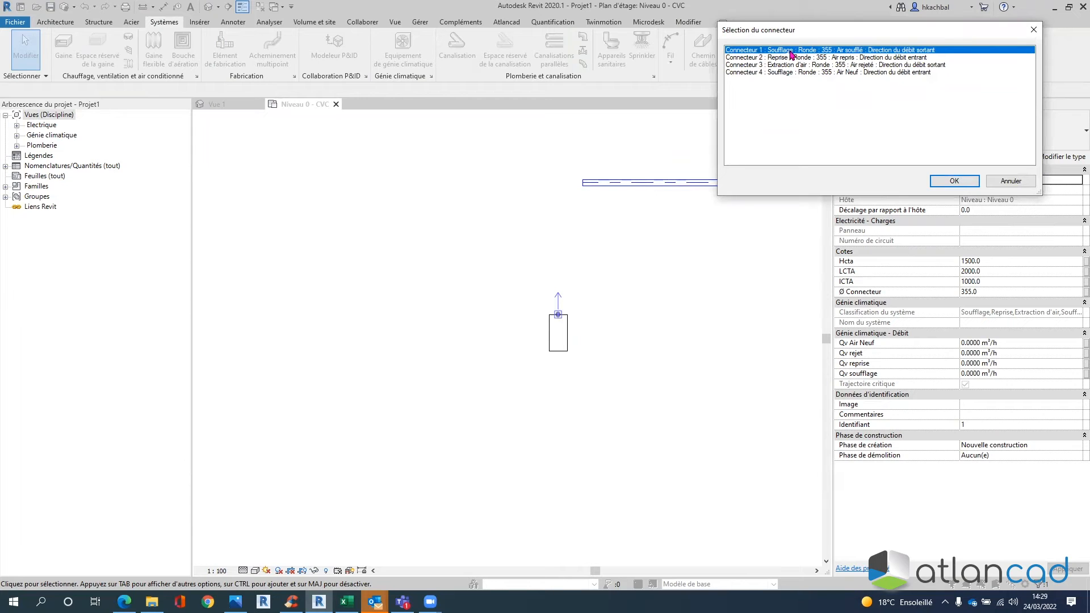
{"action": "left_click", "coordinate": [945, 180]}
{"action": "left_click", "coordinate": [652, 185]}
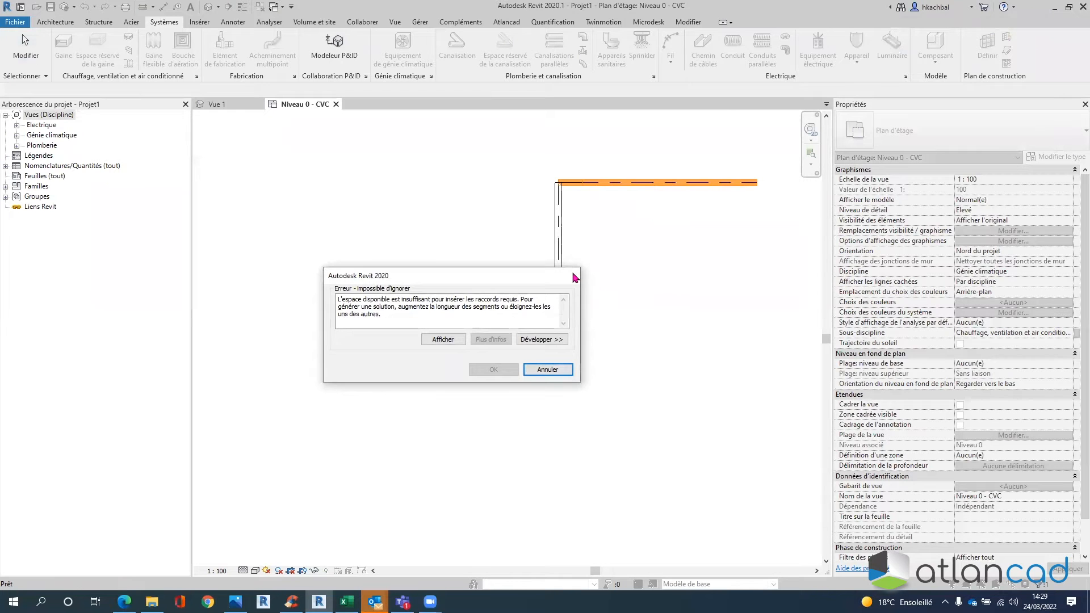
{"action": "left_click", "coordinate": [548, 370]}
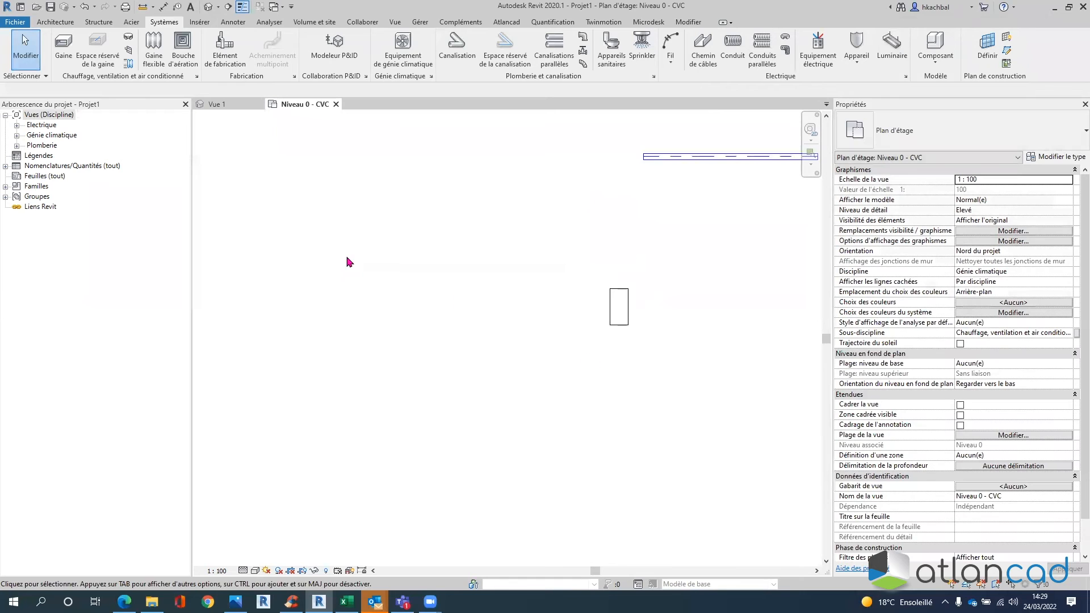
- Inspect the duct and CTA in a boxed 3D view, then return to Niveau 0 - CVC
{"action": "left_click_drag", "start_coordinate": [700, 379], "coordinate": [567, 134]}
{"action": "key", "text": "b"}
{"action": "key", "text": "x"}
{"action": "middle_click_drag", "start_coordinate": [608, 267], "coordinate": [401, 260], "text": "shift"}
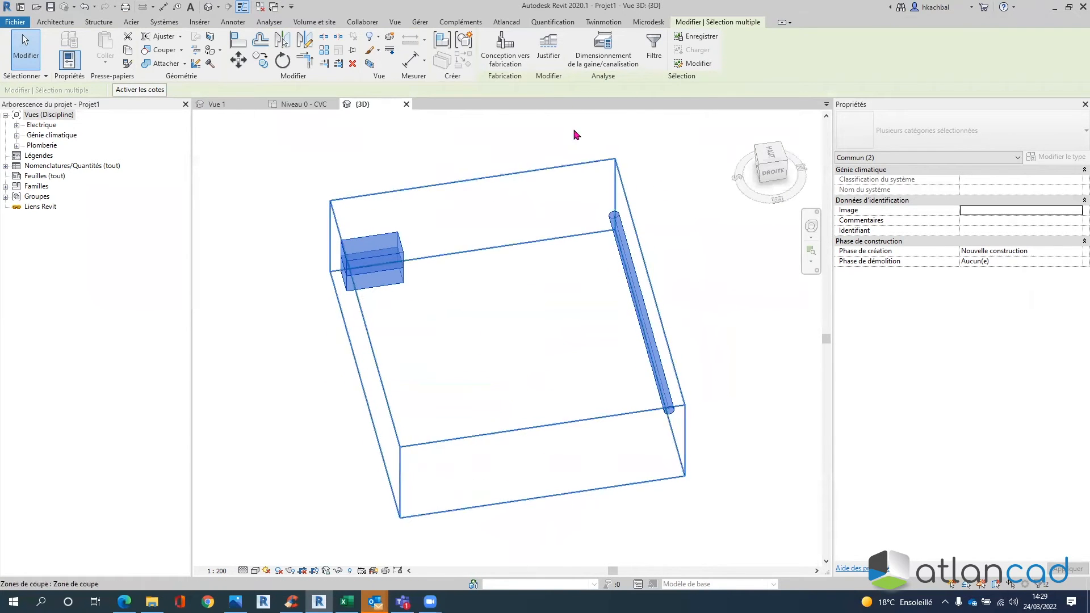
{"action": "left_click", "coordinate": [287, 104]}
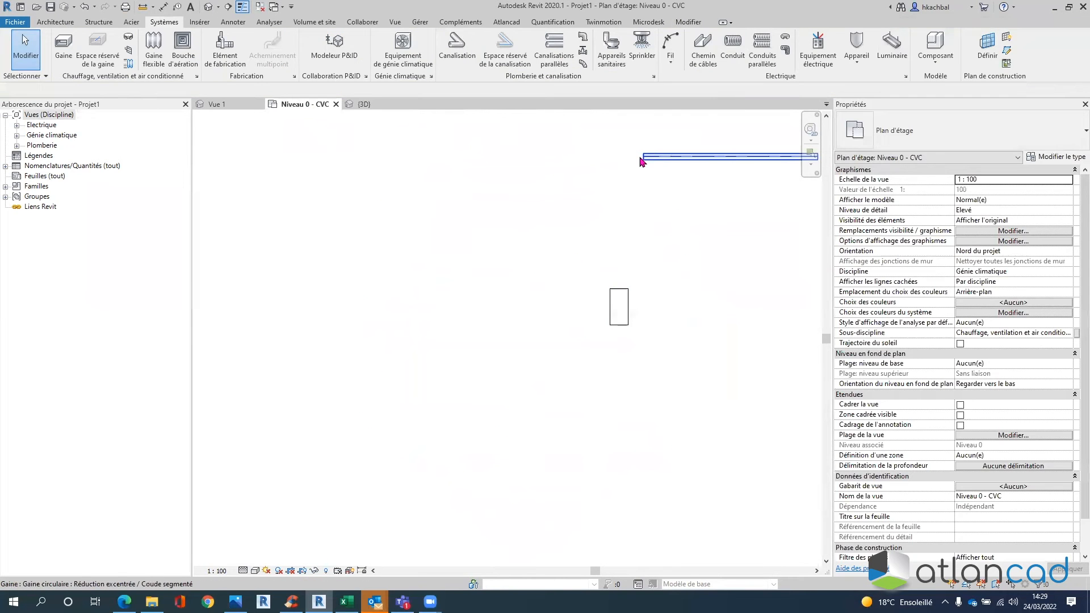
- Draw a vertical duct segment with an elbow down from the overhead supply duct
{"action": "right_click", "coordinate": [642, 158]}
{"action": "left_click", "coordinate": [672, 208]}
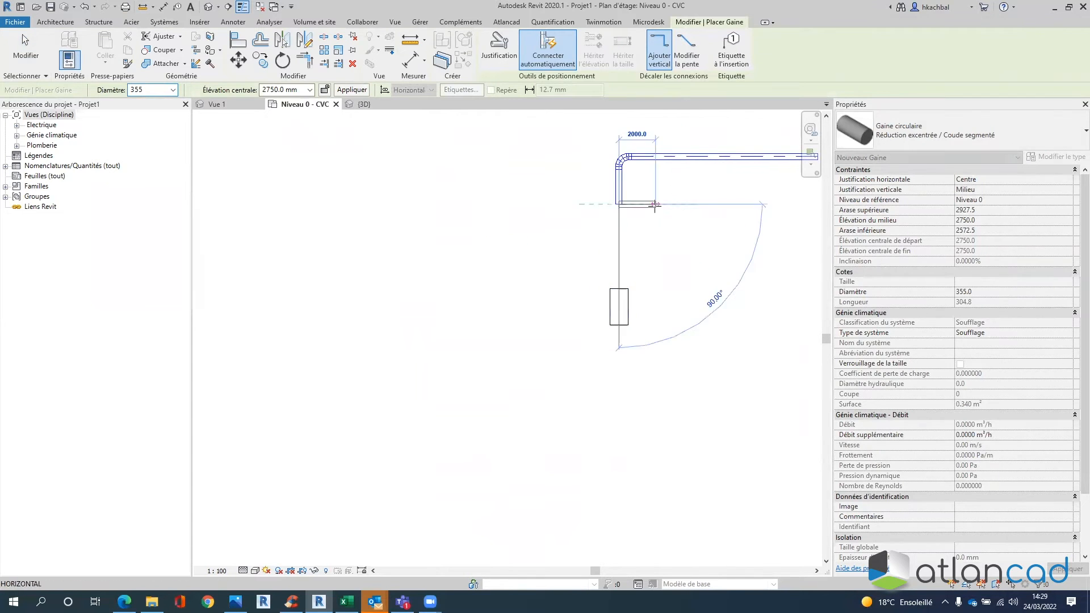
{"action": "left_click", "coordinate": [652, 205]}
{"action": "key", "text": "Escape"}
{"action": "key", "text": "Escape"}
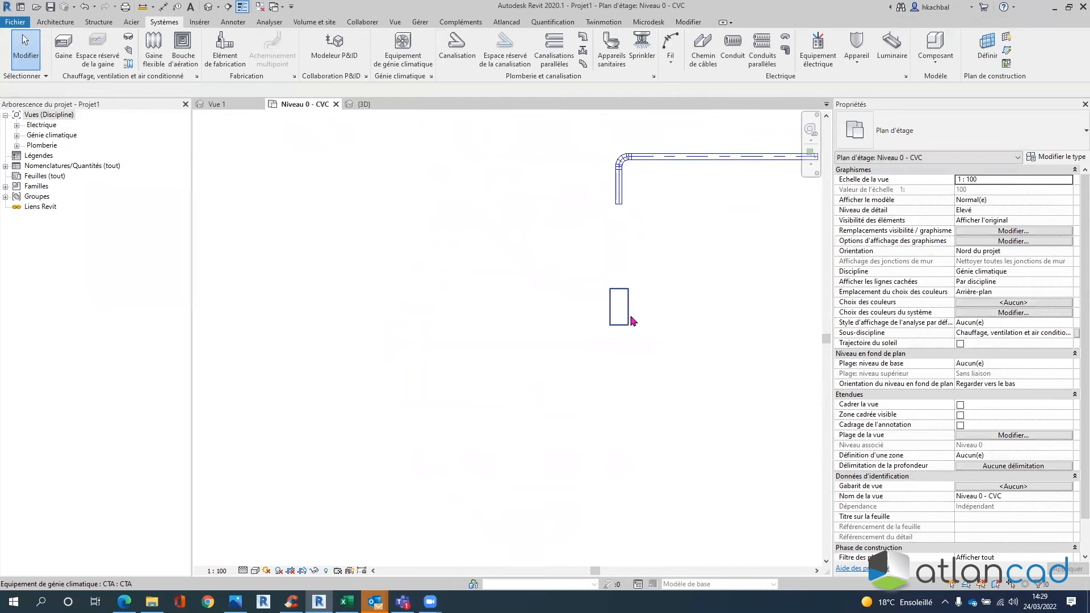
- Connect the CTA's supply connector into the vertical duct and view the run in 3D
{"action": "left_click", "coordinate": [628, 319]}
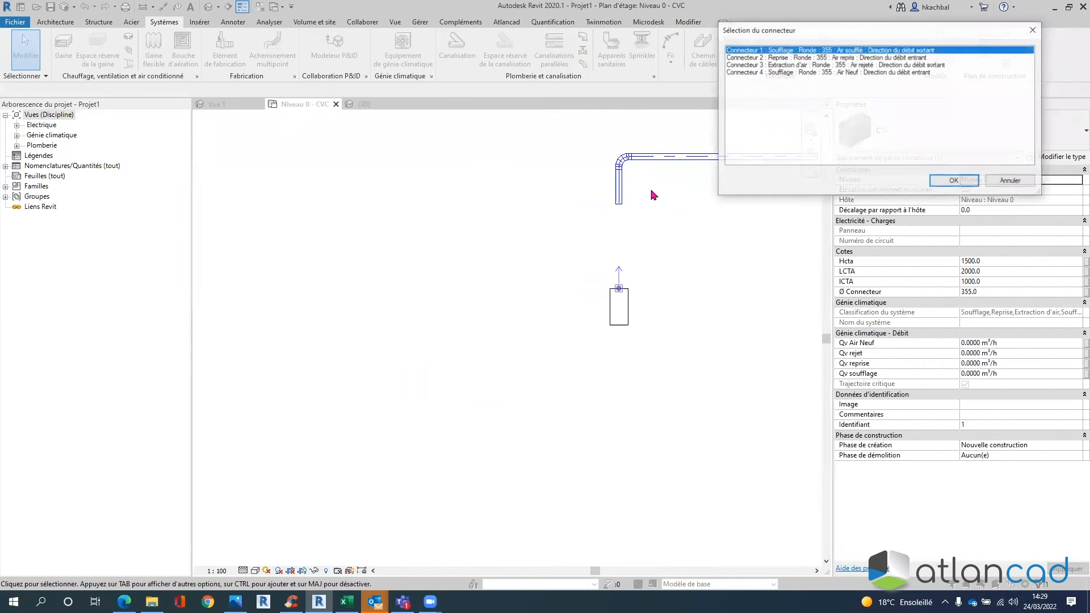
{"action": "key", "text": "Return"}
{"action": "left_click", "coordinate": [619, 196]}
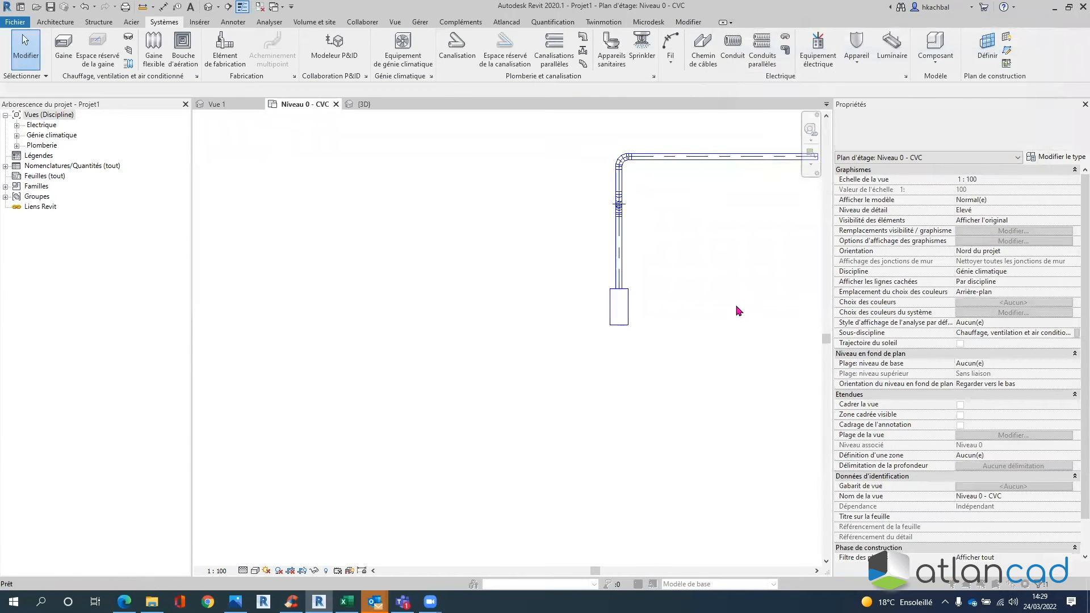
{"action": "scroll", "coordinate": [686, 304], "scroll_direction": "down", "scroll_amount": 2}
{"action": "middle_click_drag", "start_coordinate": [641, 308], "coordinate": [549, 302]}
{"action": "left_click_drag", "start_coordinate": [630, 316], "coordinate": [506, 160]}
{"action": "left_click", "coordinate": [370, 64]}
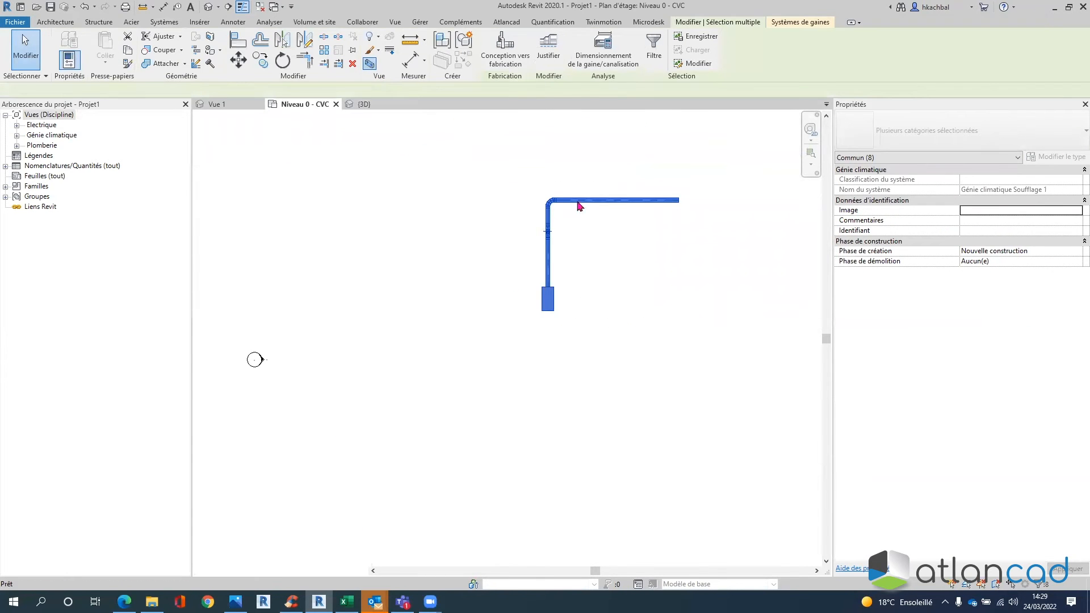
{"action": "middle_click_drag", "start_coordinate": [565, 225], "coordinate": [526, 240], "text": "shift"}
{"action": "left_click", "coordinate": [525, 239]}
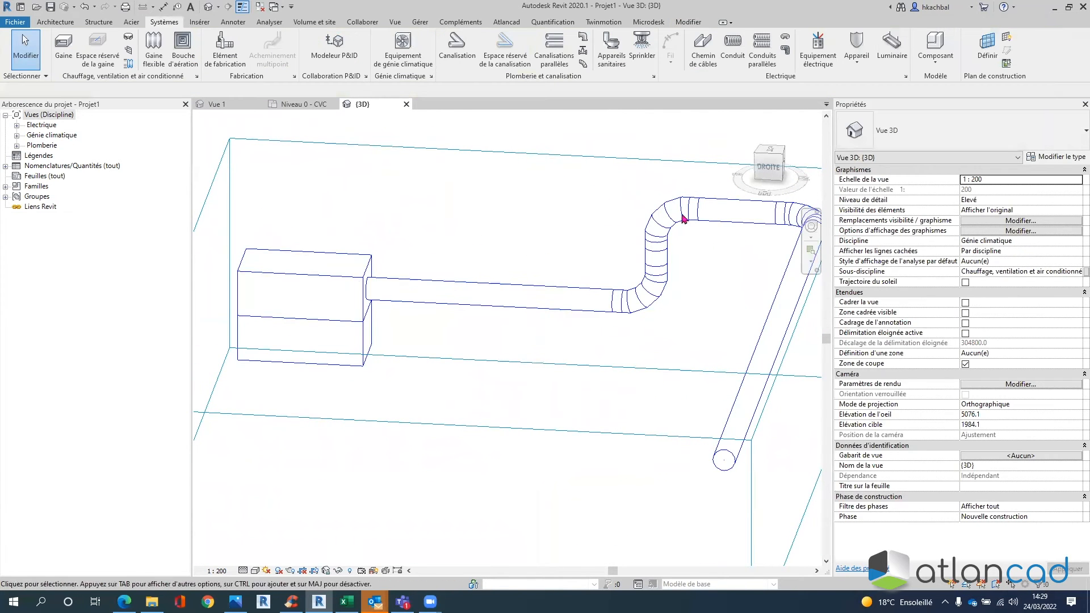
{"action": "middle_click_drag", "start_coordinate": [390, 297], "coordinate": [412, 286]}
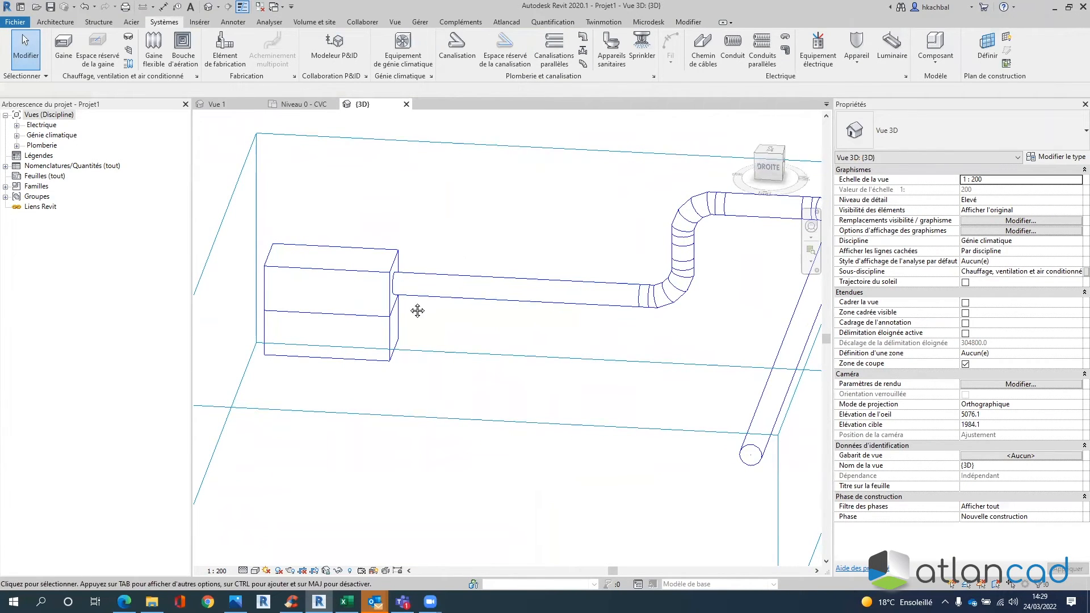
{"action": "middle_click_drag", "start_coordinate": [479, 295], "coordinate": [500, 290]}
{"action": "middle_click_drag", "start_coordinate": [693, 264], "coordinate": [680, 233], "text": "shift"}
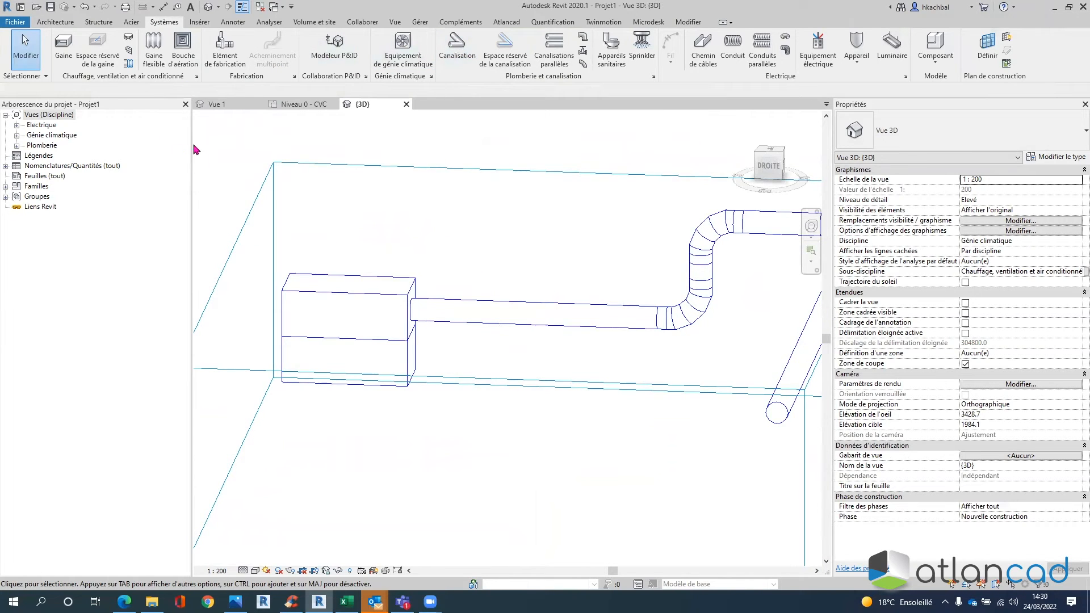
{"action": "left_click", "coordinate": [284, 105]}
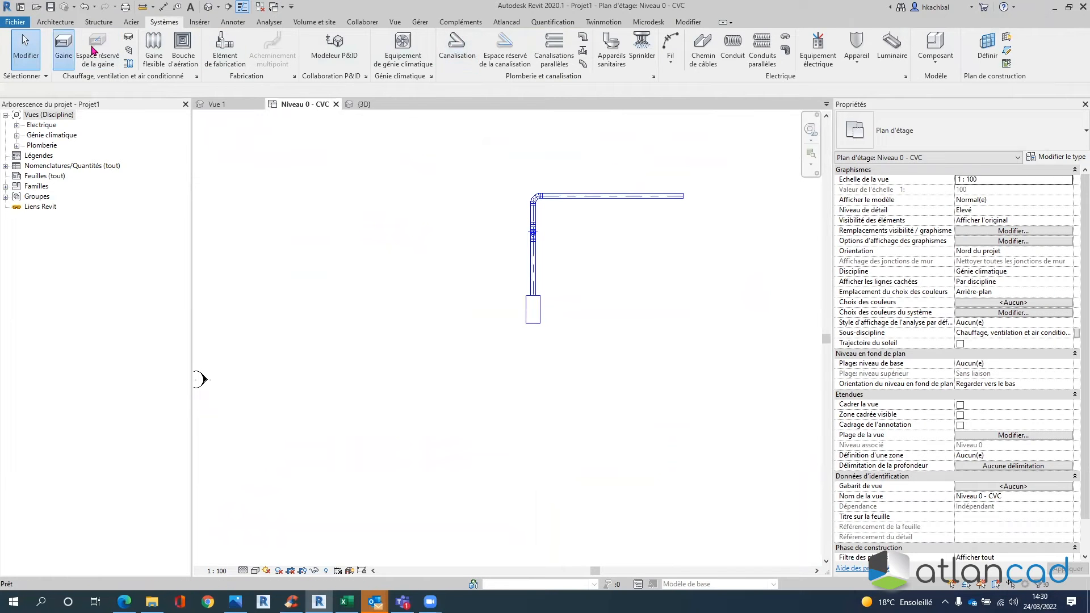
- Draw a Reprise return duct at 2000 mm centre elevation beside the supply duct
{"action": "left_click", "coordinate": [64, 50]}
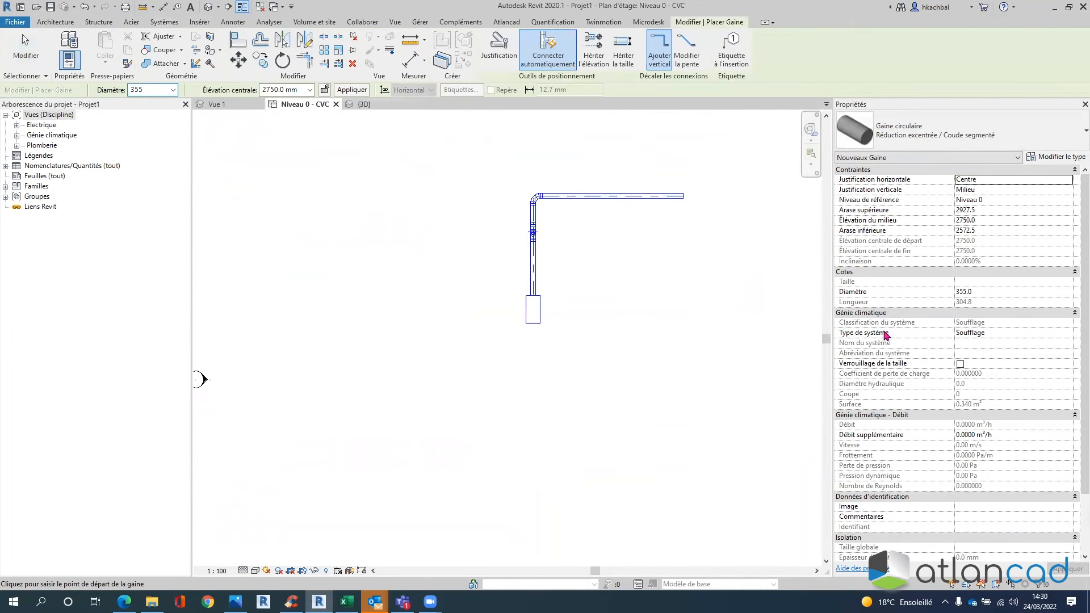
{"action": "left_click", "coordinate": [1064, 333]}
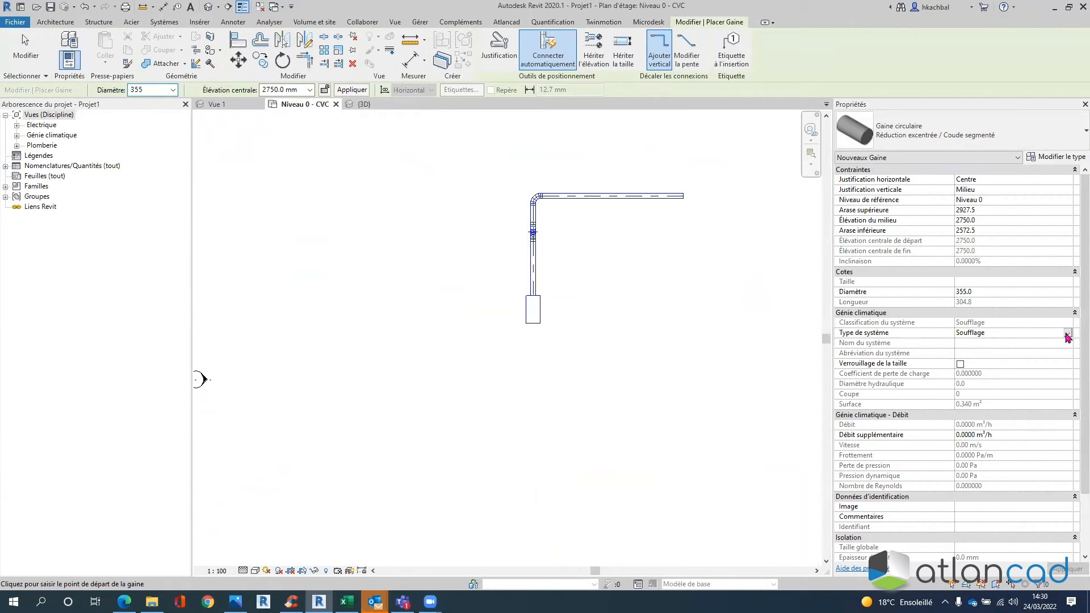
{"action": "left_click", "coordinate": [1068, 334]}
{"action": "left_click", "coordinate": [967, 369]}
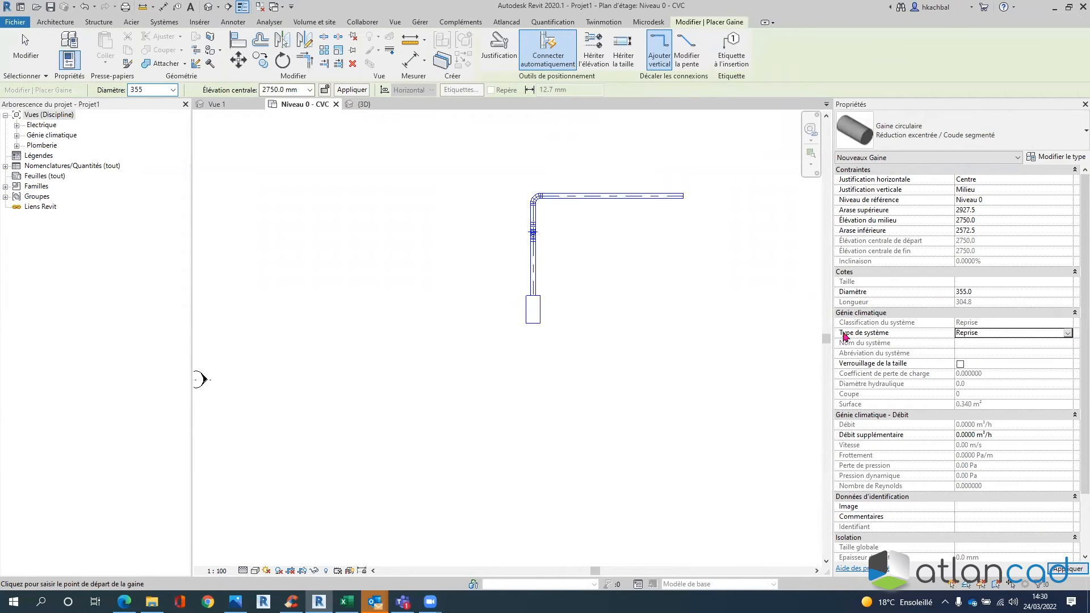
{"action": "left_click", "coordinate": [279, 90]}
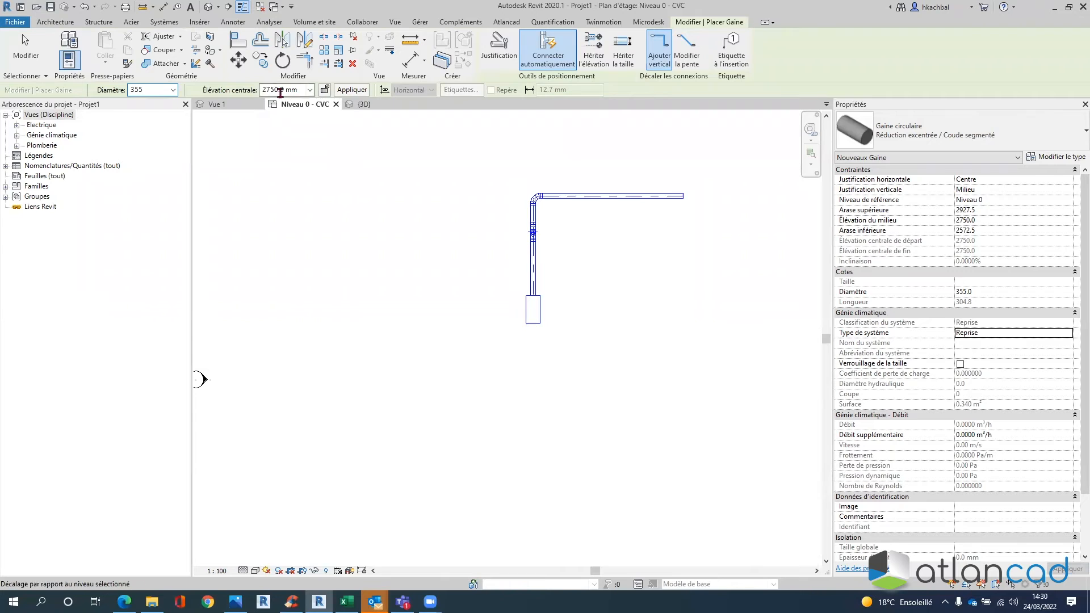
{"action": "type", "text": "2000"}
{"action": "key", "text": "Return"}
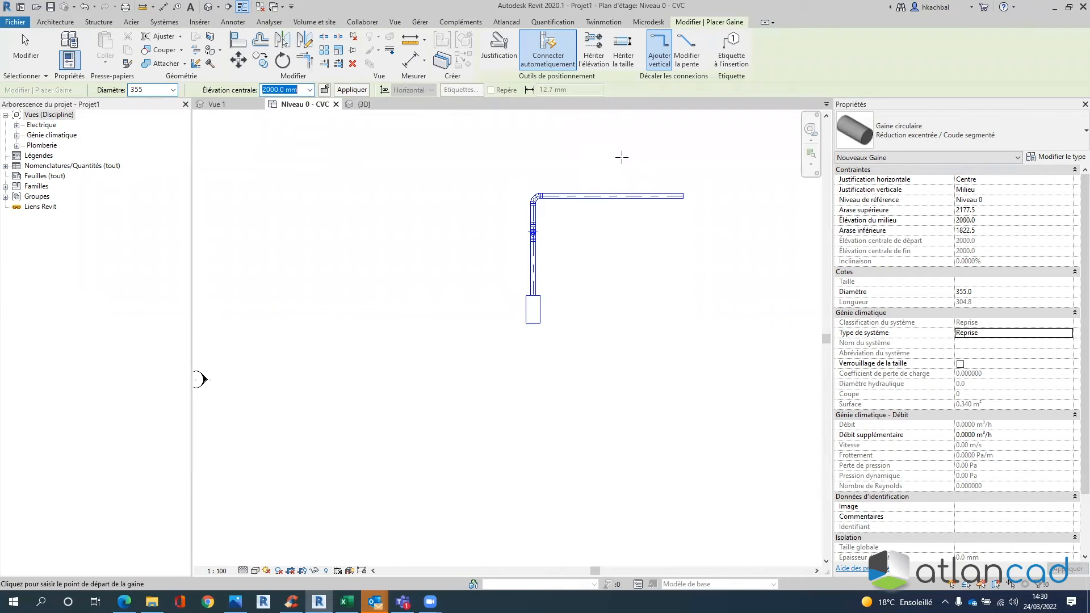
{"action": "left_click", "coordinate": [682, 209]}
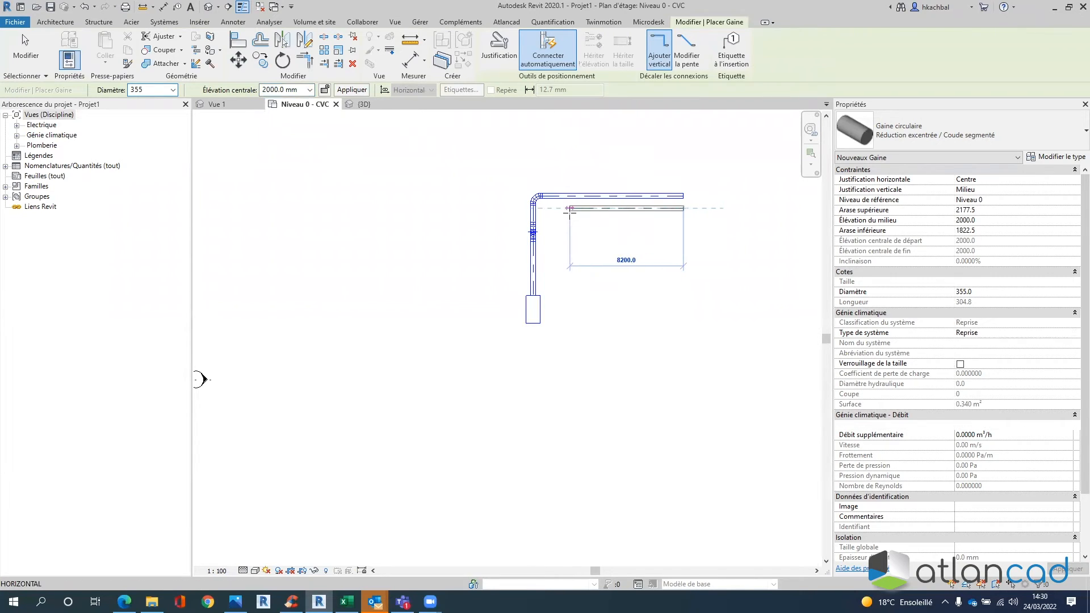
{"action": "key", "text": "Escape"}
{"action": "key", "text": "Escape"}
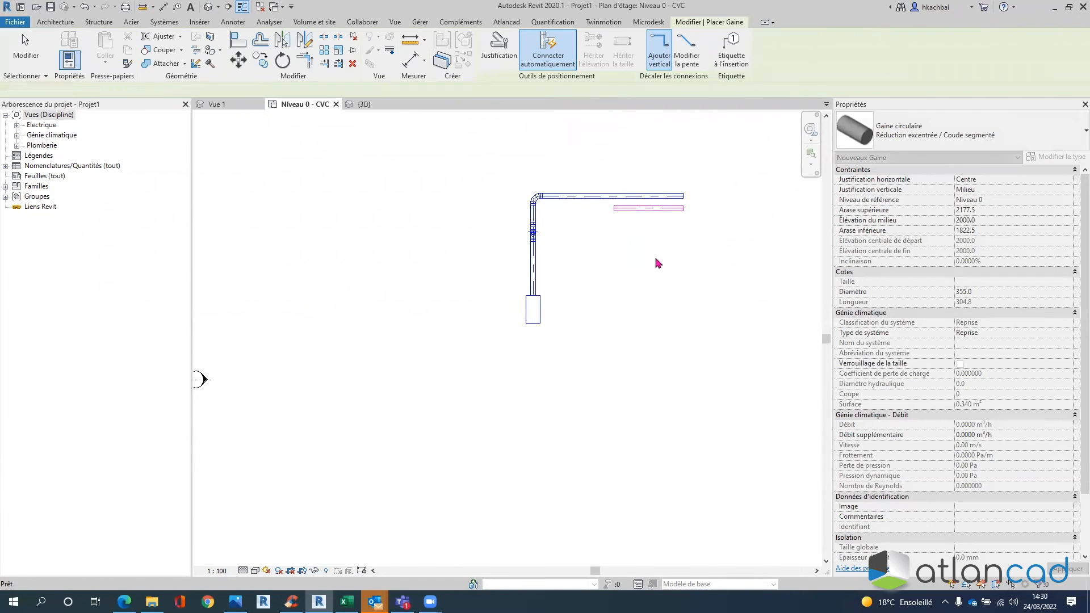
- Connect the CTA's Connecteur 2 return connector into the return duct and view it in 3D
{"action": "left_click", "coordinate": [532, 309]}
{"action": "left_click", "coordinate": [580, 59]}
{"action": "left_click", "coordinate": [660, 194]}
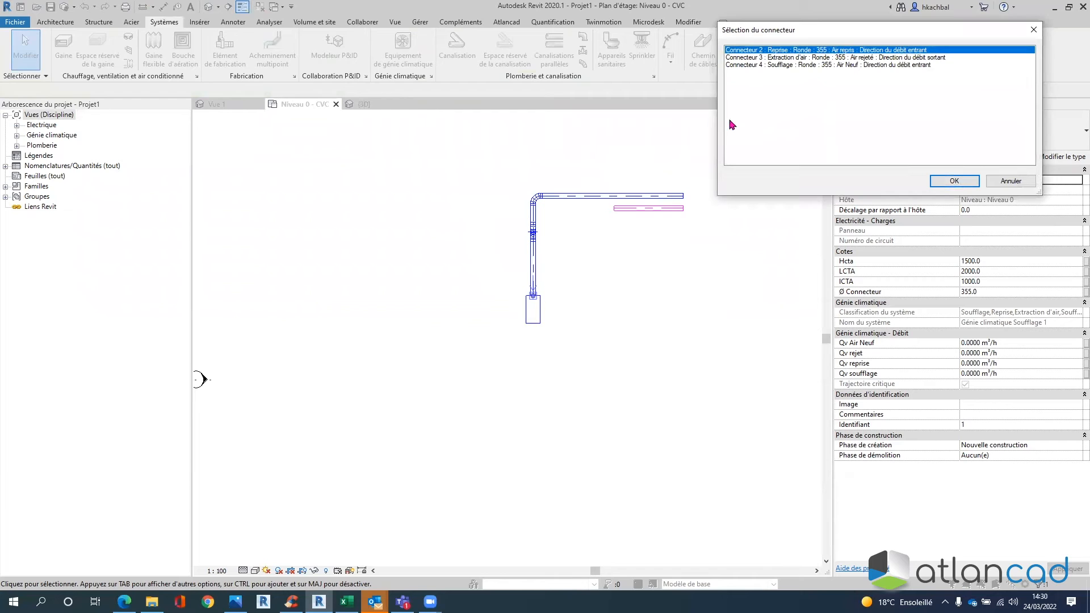
{"action": "left_click", "coordinate": [762, 53]}
{"action": "left_click", "coordinate": [779, 53]}
{"action": "left_click", "coordinate": [955, 181]}
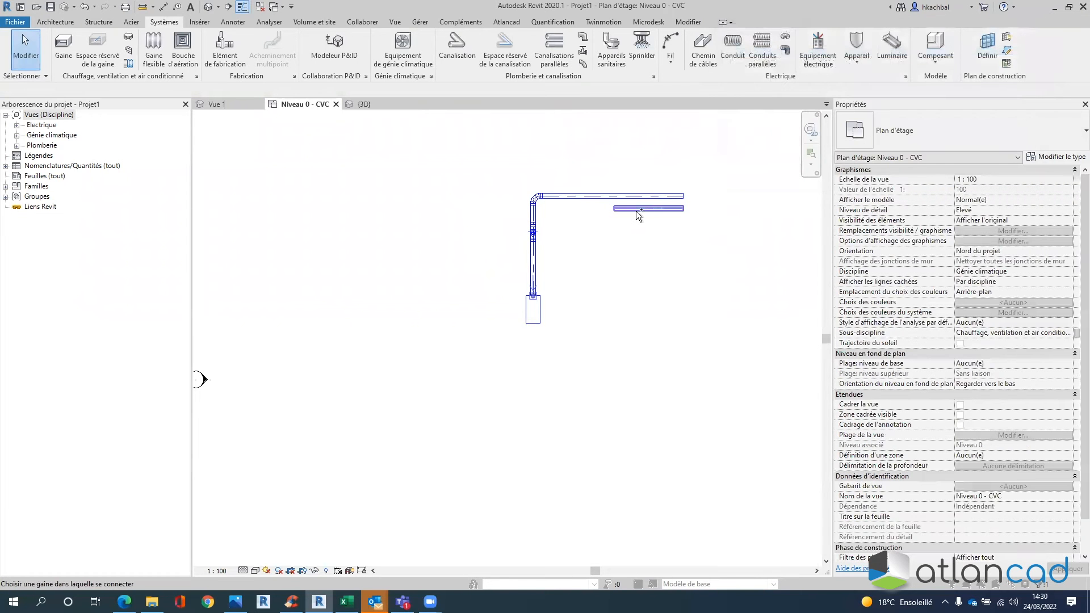
{"action": "left_click", "coordinate": [636, 209]}
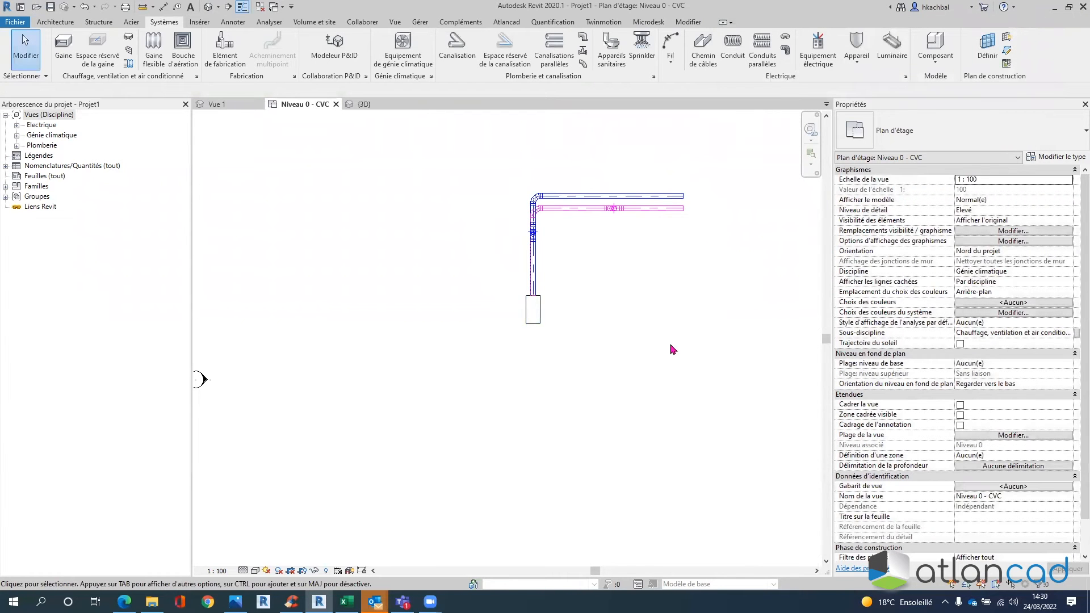
{"action": "scroll", "coordinate": [619, 232], "scroll_direction": "up", "scroll_amount": 2}
{"action": "scroll", "coordinate": [621, 226], "scroll_direction": "up", "scroll_amount": 1}
{"action": "scroll", "coordinate": [630, 233], "scroll_direction": "down", "scroll_amount": 3}
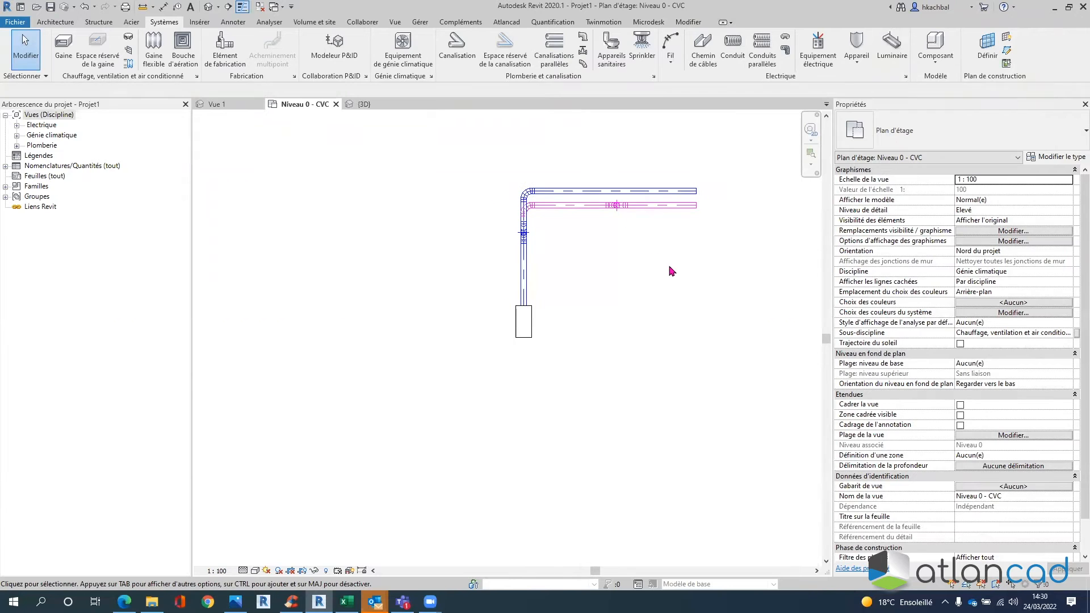
{"action": "left_click", "coordinate": [366, 104]}
{"action": "middle_click_drag", "start_coordinate": [482, 312], "coordinate": [828, 379], "text": "shift"}
{"action": "scroll", "coordinate": [708, 342], "scroll_direction": "down", "scroll_amount": 2}
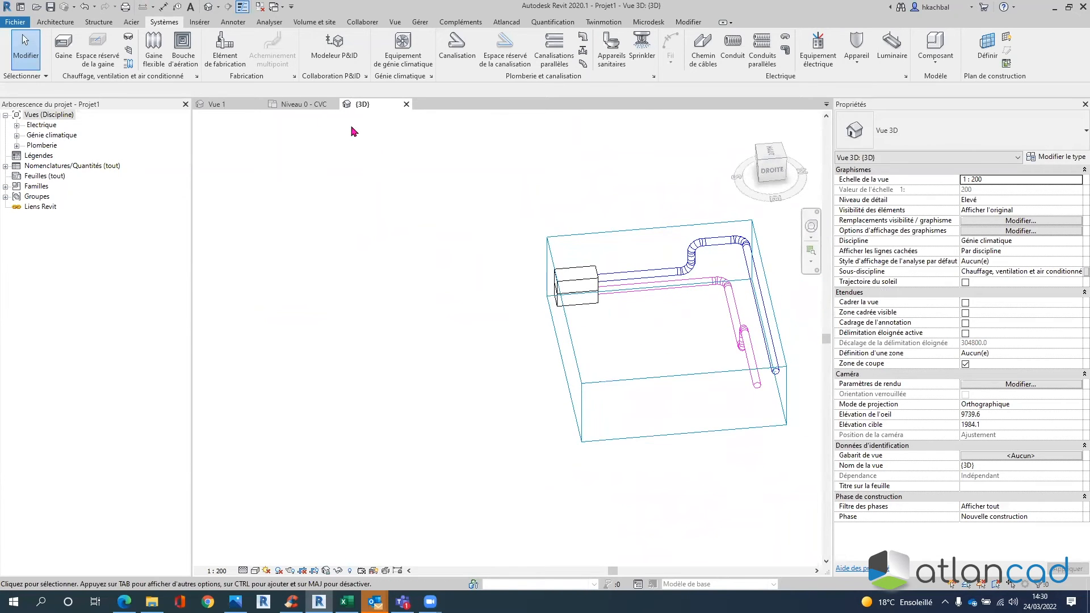
{"action": "left_click", "coordinate": [301, 104]}
{"action": "middle_click_drag", "start_coordinate": [583, 352], "coordinate": [598, 284]}
{"action": "scroll", "coordinate": [567, 290], "scroll_direction": "up", "scroll_amount": 1}
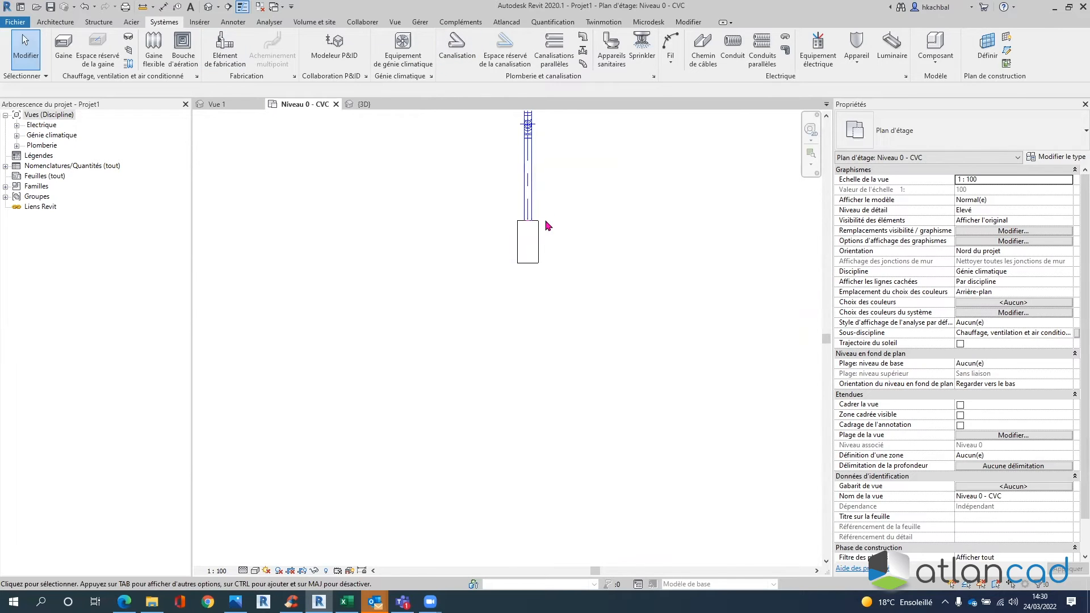
{"action": "middle_click_drag", "start_coordinate": [567, 236], "coordinate": [604, 227]}
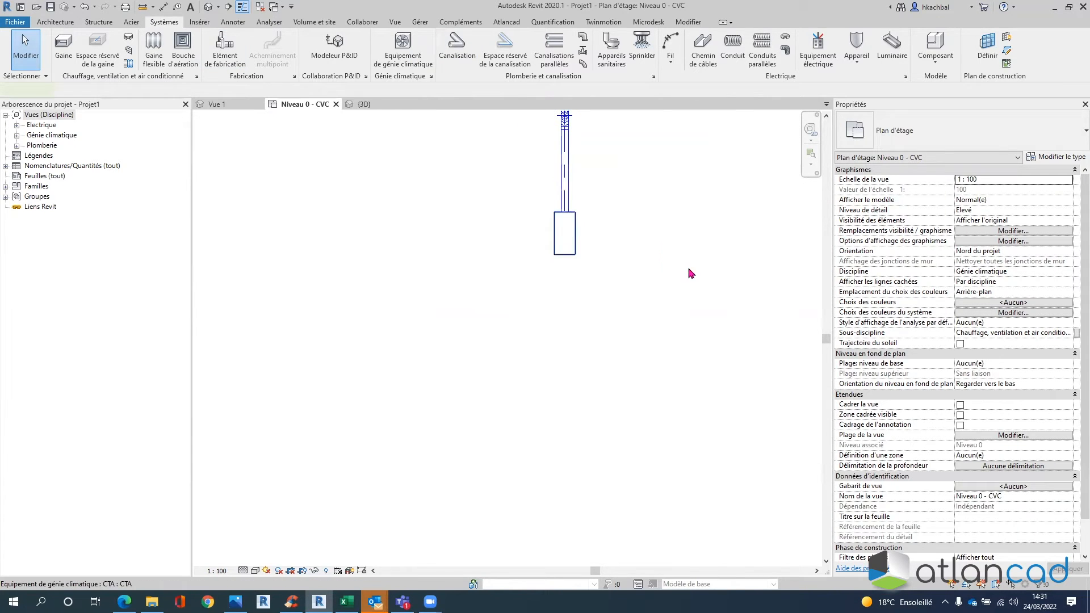
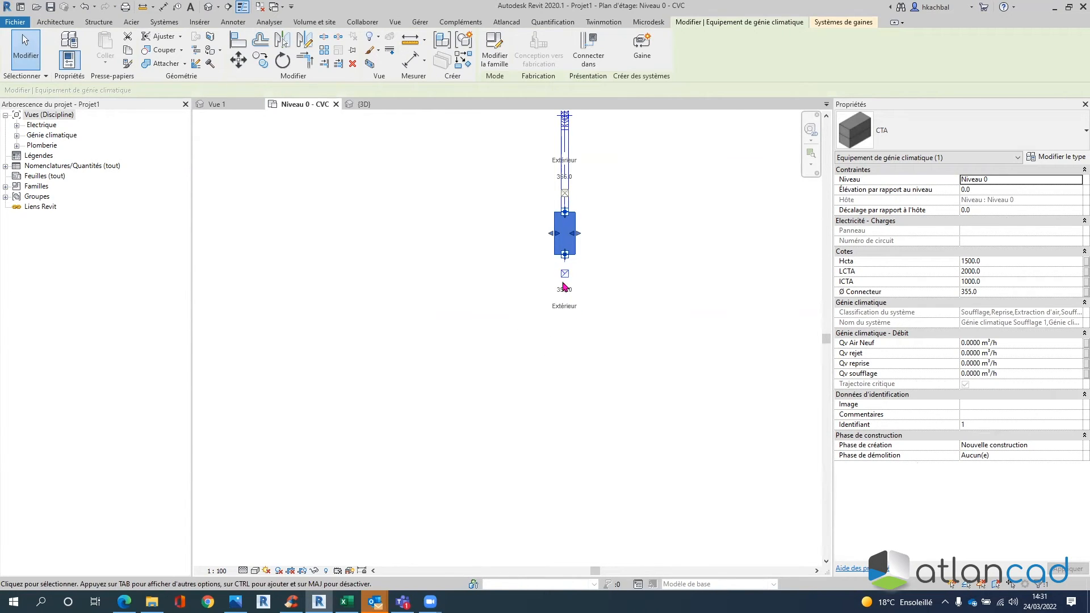
- Route a 355 mm extraction duct from the CTA's Connecteur 3, bending down and left
{"action": "left_click", "coordinate": [564, 276]}
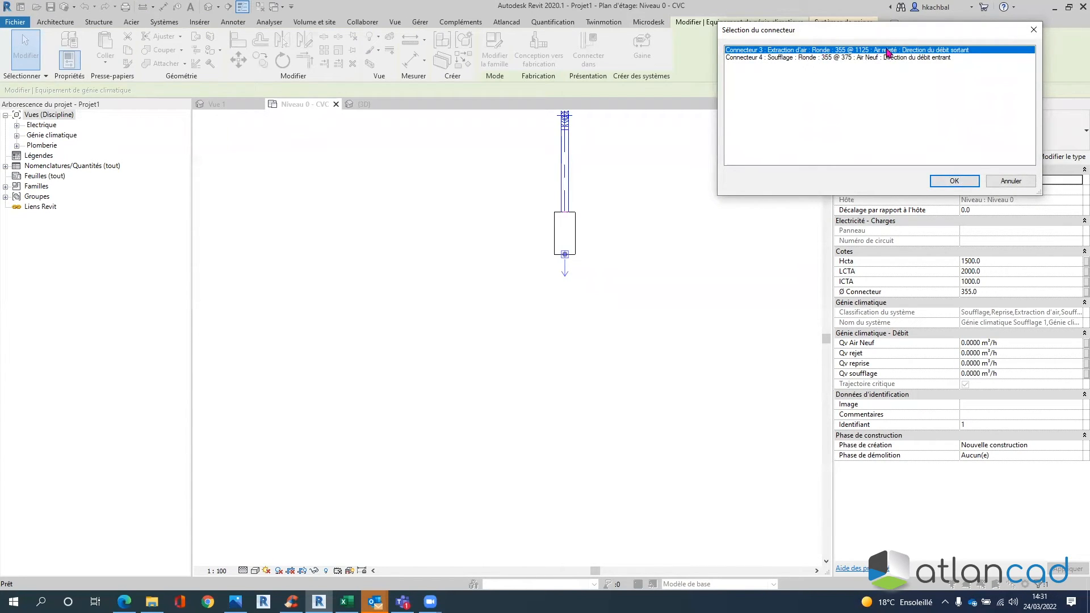
{"action": "left_click", "coordinate": [864, 50]}
{"action": "left_click", "coordinate": [954, 180]}
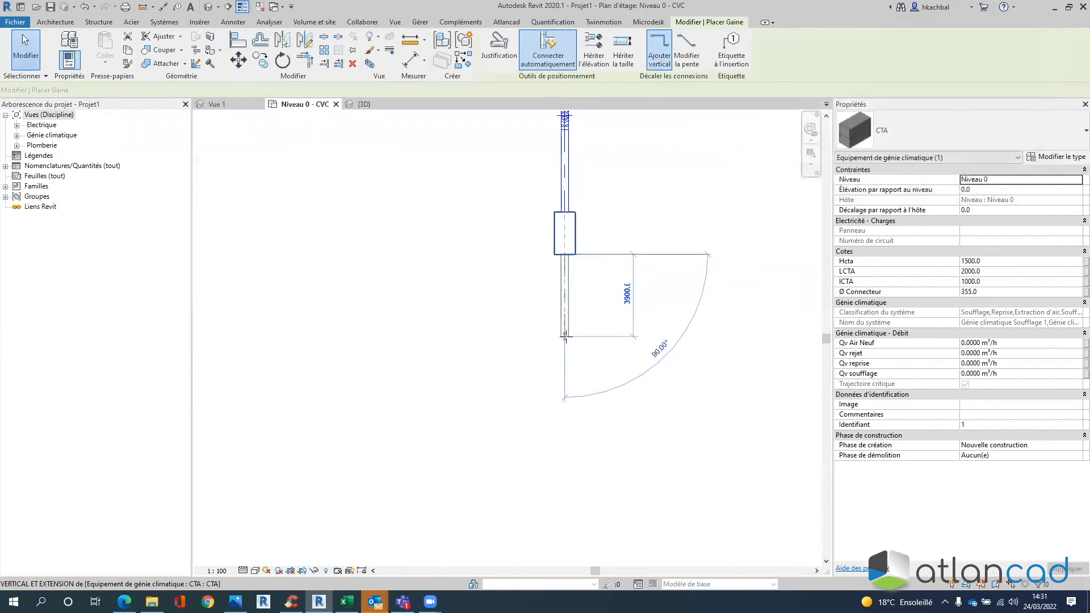
{"action": "left_click", "coordinate": [565, 336]}
{"action": "left_click", "coordinate": [460, 336]}
{"action": "left_click", "coordinate": [459, 448]}
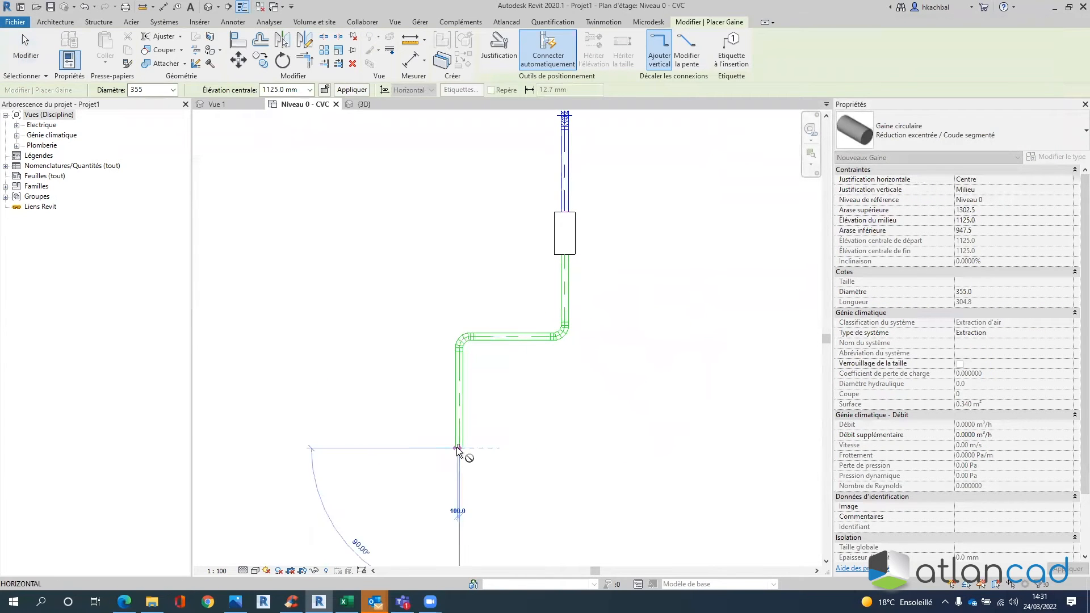
{"action": "key", "text": "Escape"}
{"action": "key", "text": "Escape"}
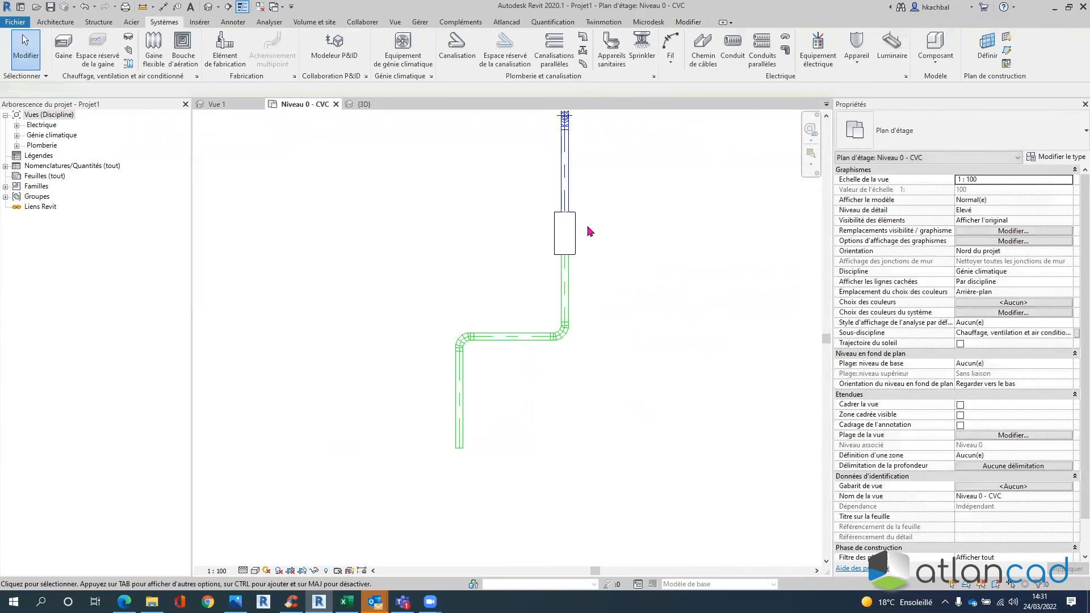
- Route the supply duct from the CTA's lower connector, dropping down and bending right
{"action": "left_click", "coordinate": [576, 230]}
{"action": "left_click", "coordinate": [590, 50]}
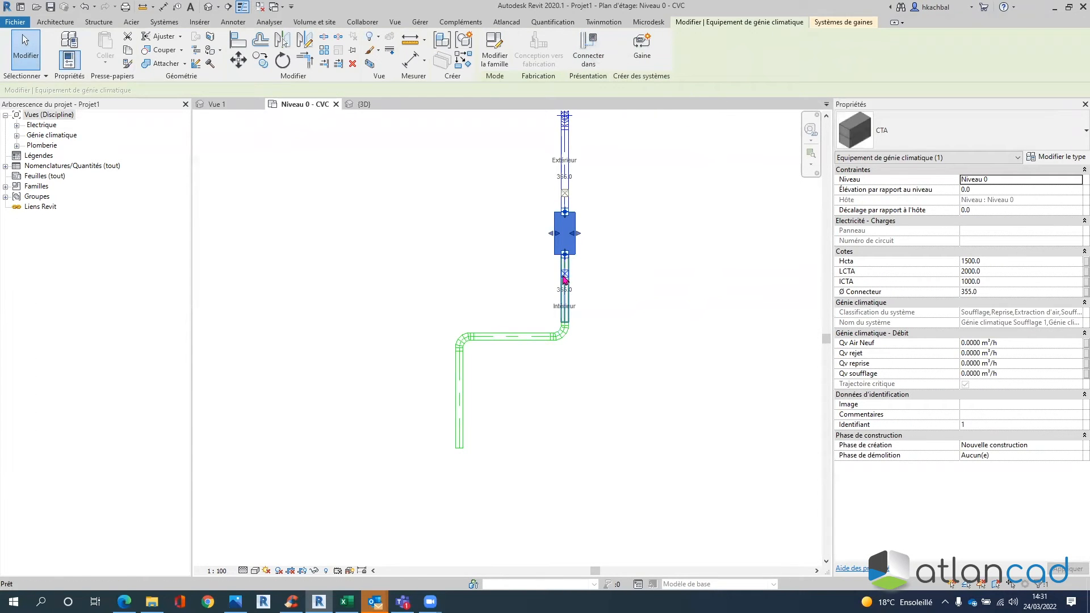
{"action": "left_click", "coordinate": [565, 276]}
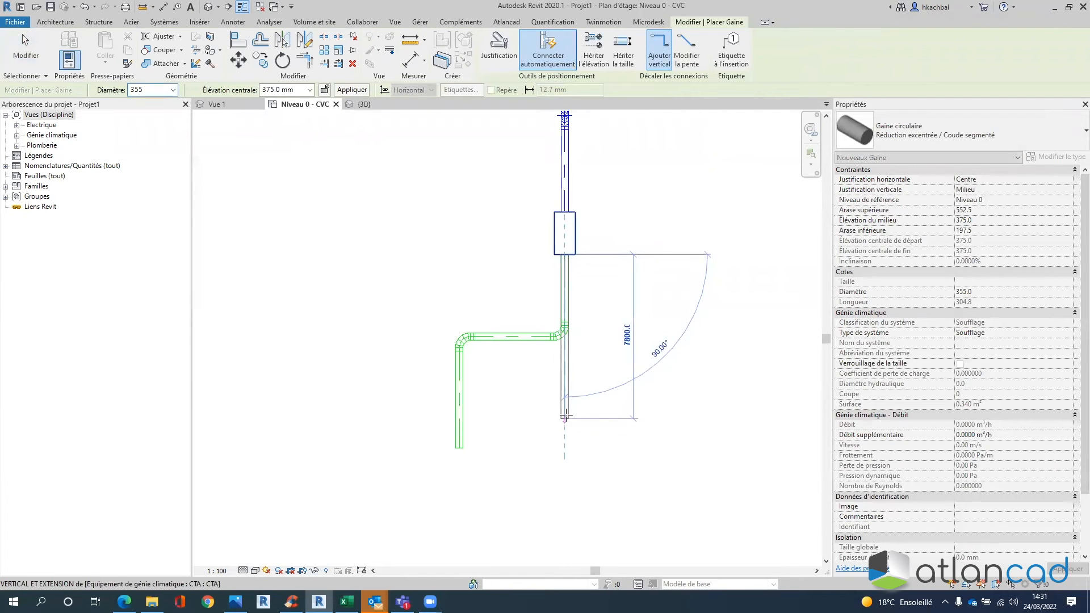
{"action": "left_click", "coordinate": [565, 382]}
{"action": "left_click", "coordinate": [648, 382]}
{"action": "left_click", "coordinate": [649, 458]}
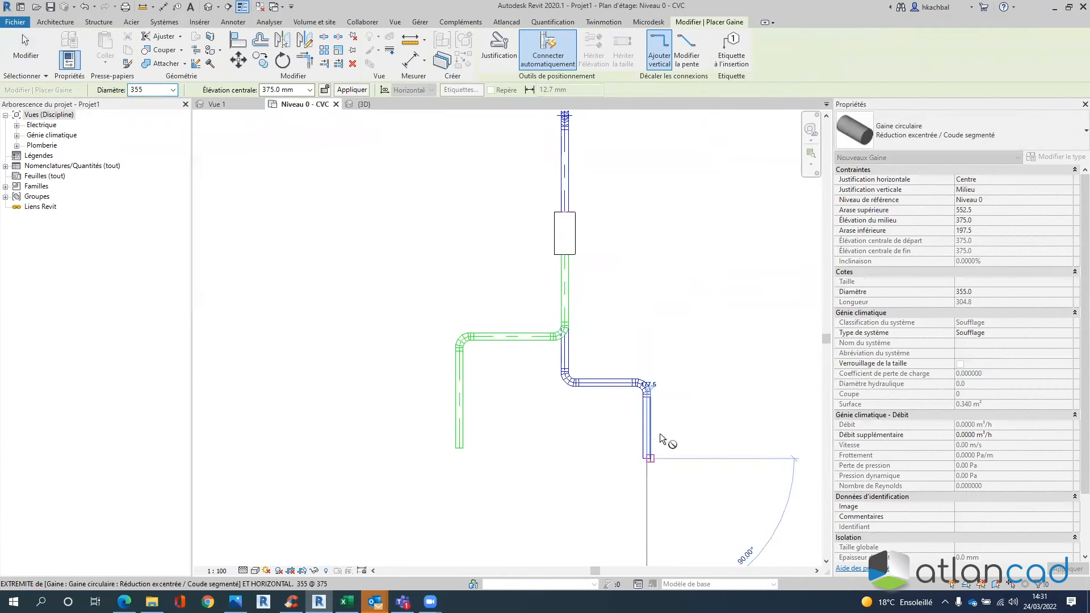
{"action": "key", "text": "Escape"}
{"action": "key", "text": "Escape"}
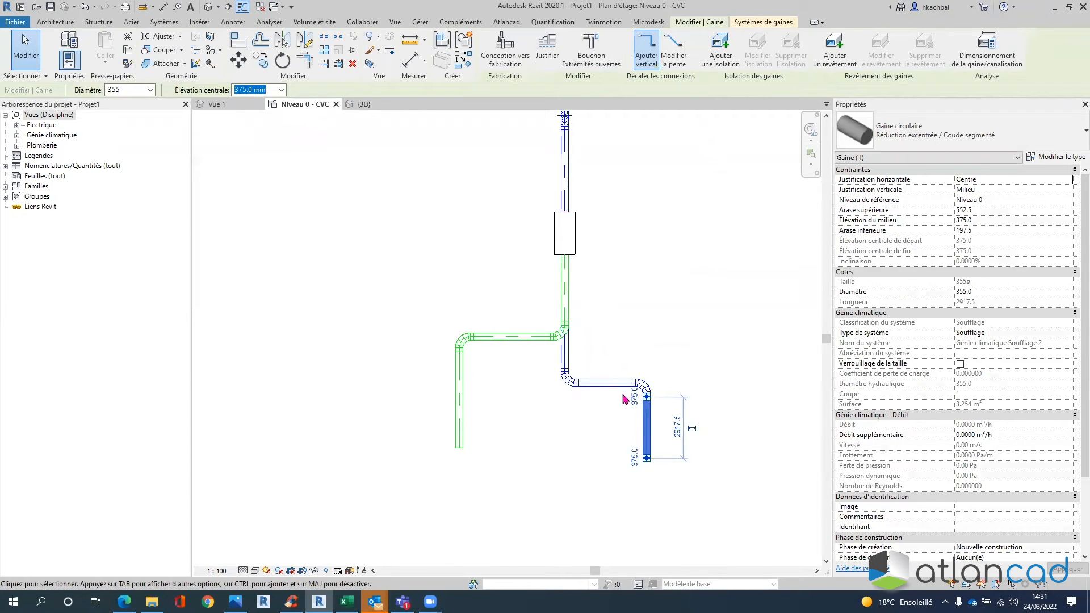
- Assign the right-hand duct run to the Air Neuf system type
{"action": "left_click", "coordinate": [1024, 332]}
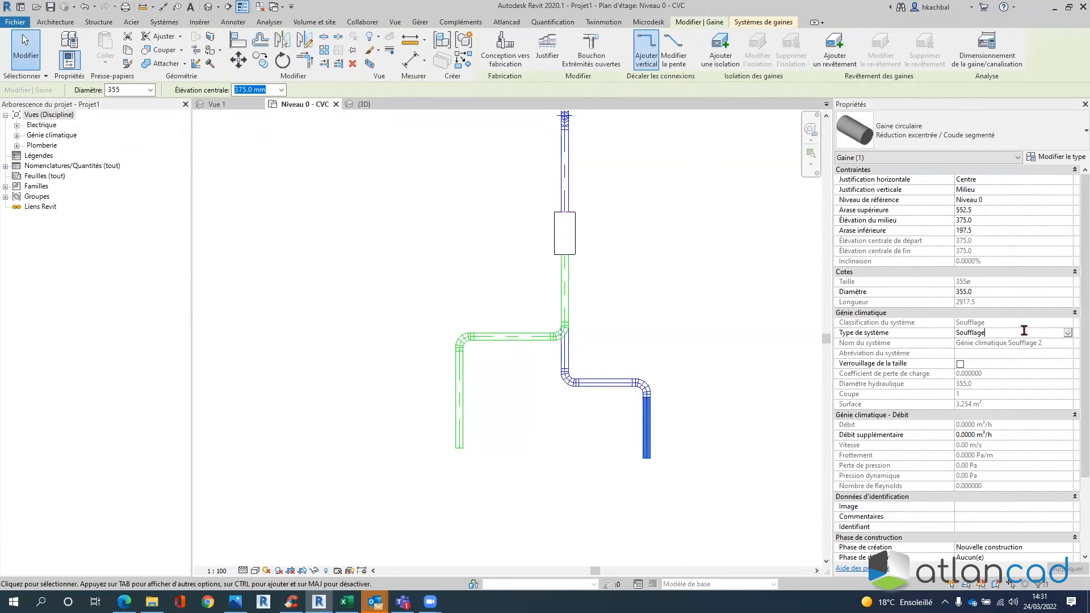
{"action": "left_click", "coordinate": [1066, 332]}
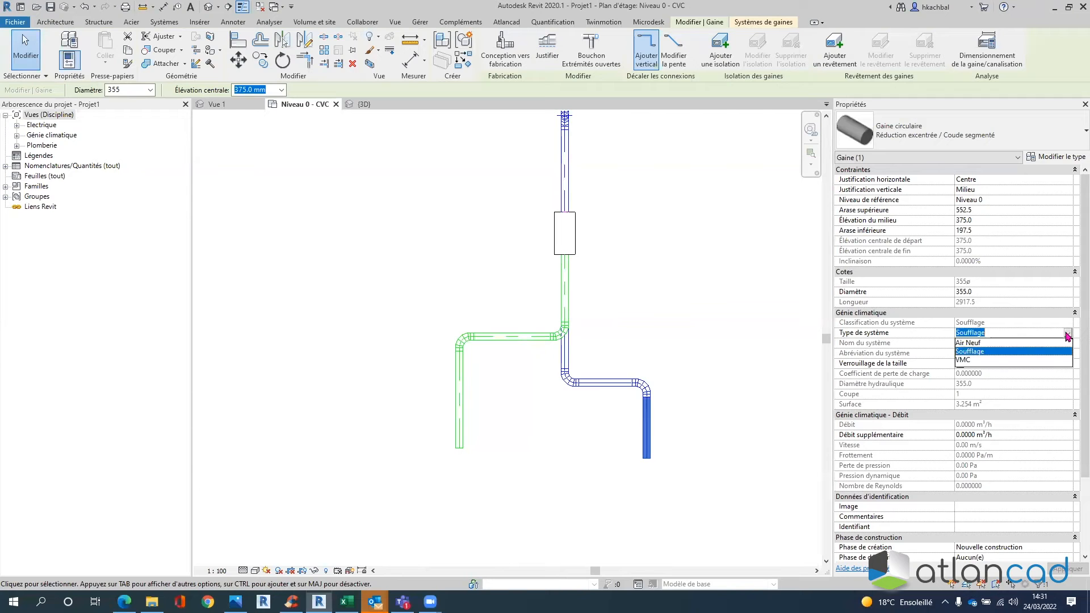
{"action": "left_click", "coordinate": [979, 348]}
{"action": "left_click", "coordinate": [662, 356]}
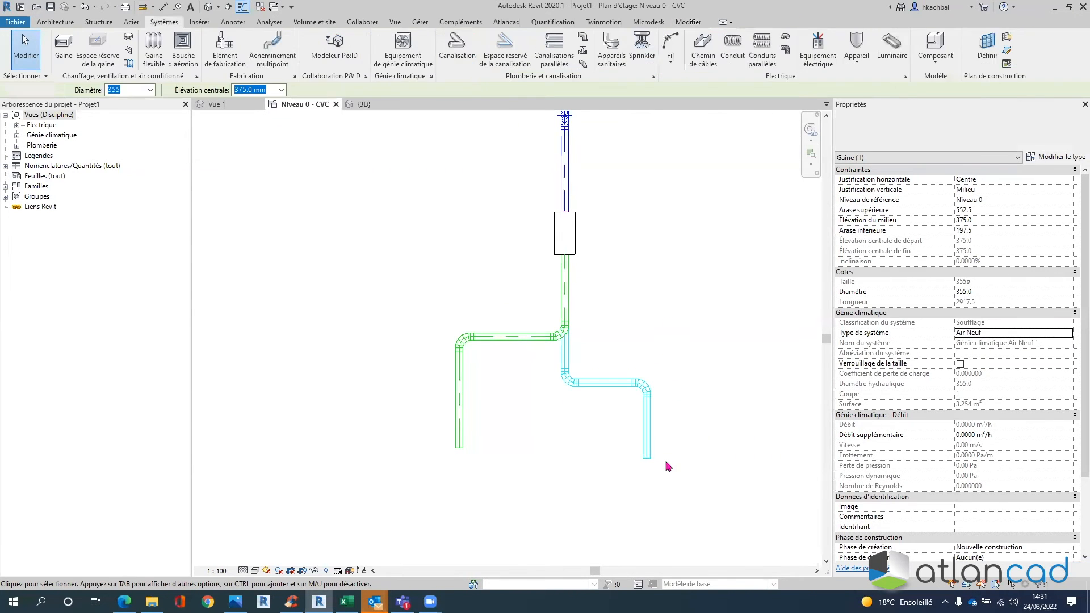
{"action": "left_click", "coordinate": [528, 350]}
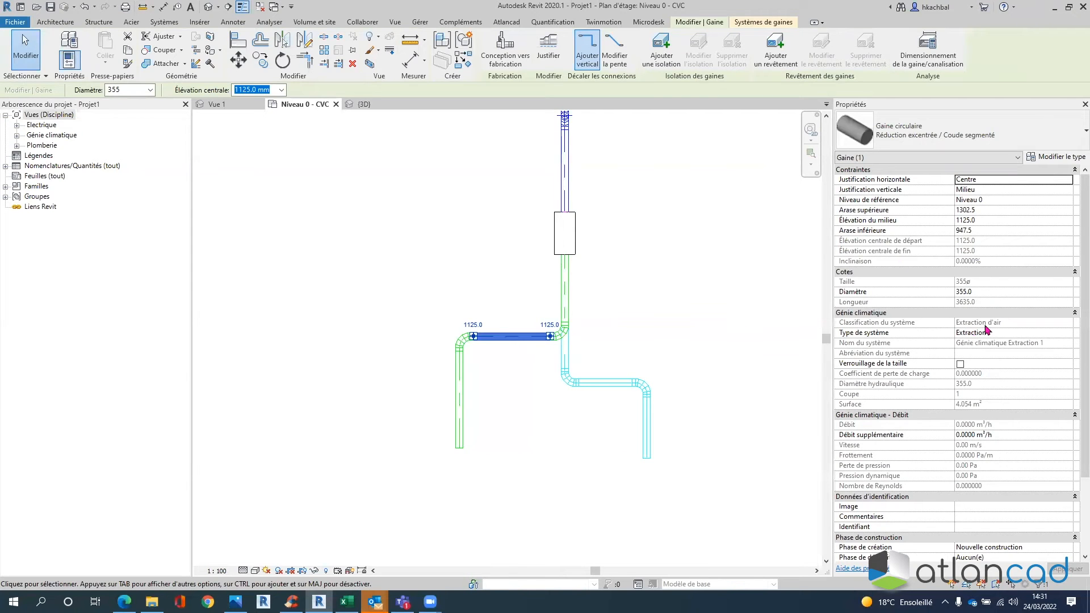
{"action": "left_click", "coordinate": [673, 285]}
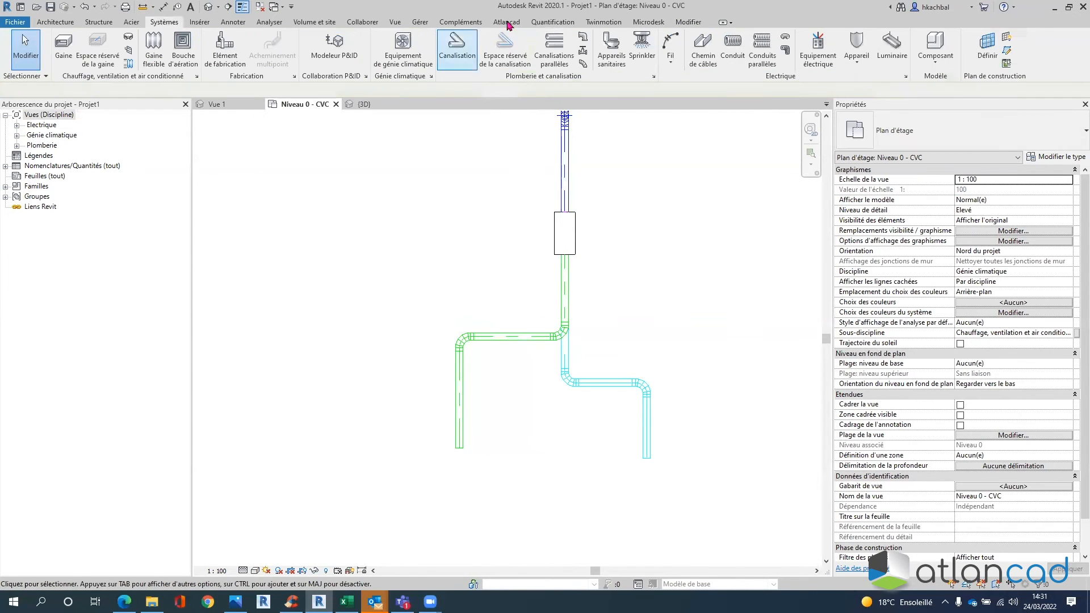
- Move the left vertical duct out to 13600 mm from the right one, then delete the dimension
{"action": "left_click", "coordinate": [688, 21]}
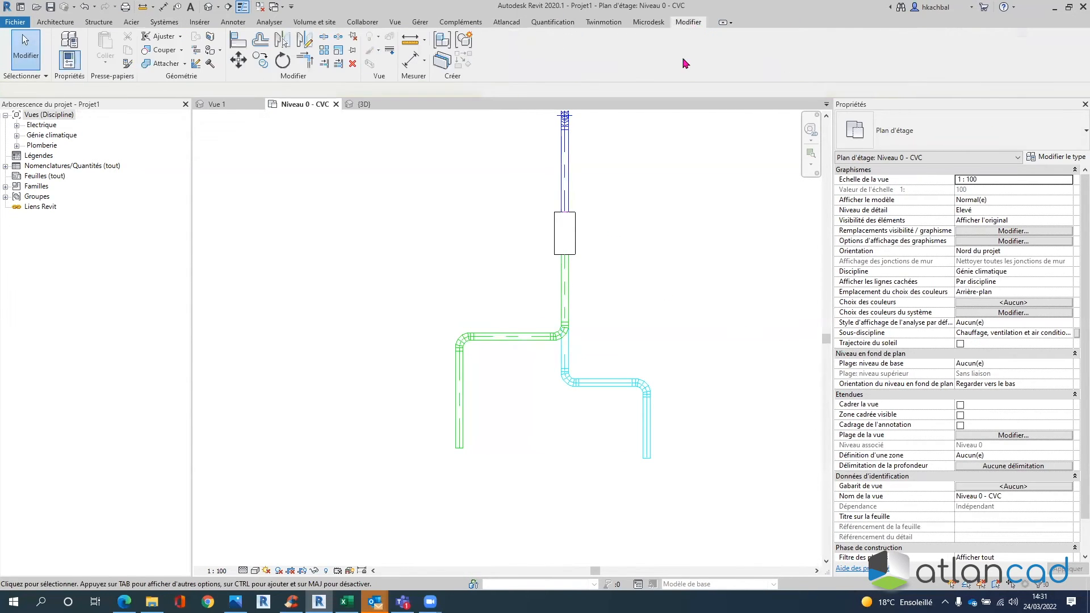
{"action": "left_click", "coordinate": [414, 60]}
{"action": "left_click", "coordinate": [649, 448]}
{"action": "left_click", "coordinate": [598, 452]}
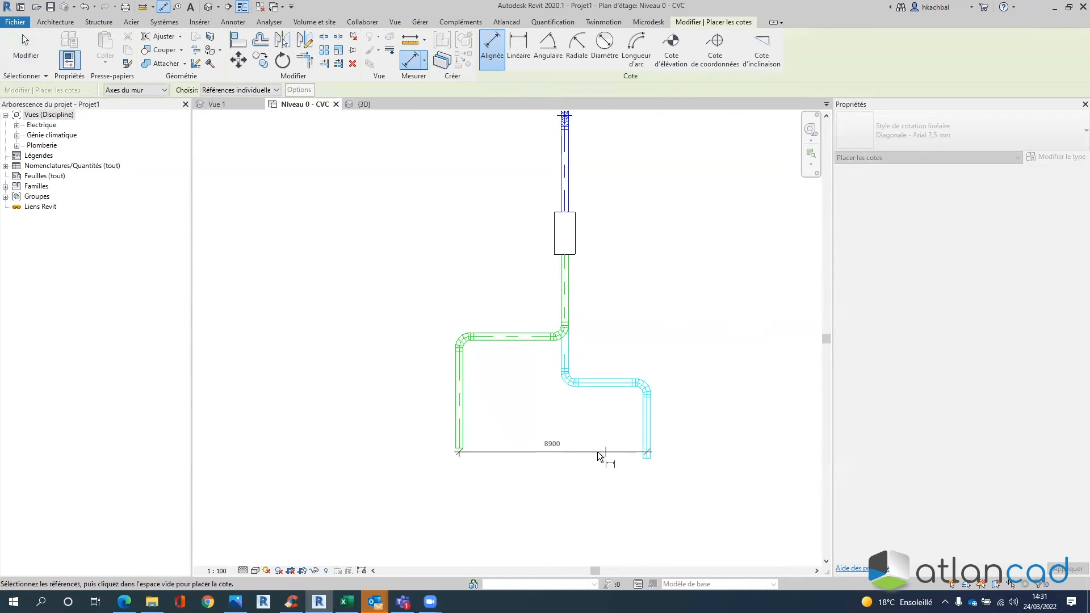
{"action": "key", "text": "Escape"}
{"action": "key", "text": "Escape"}
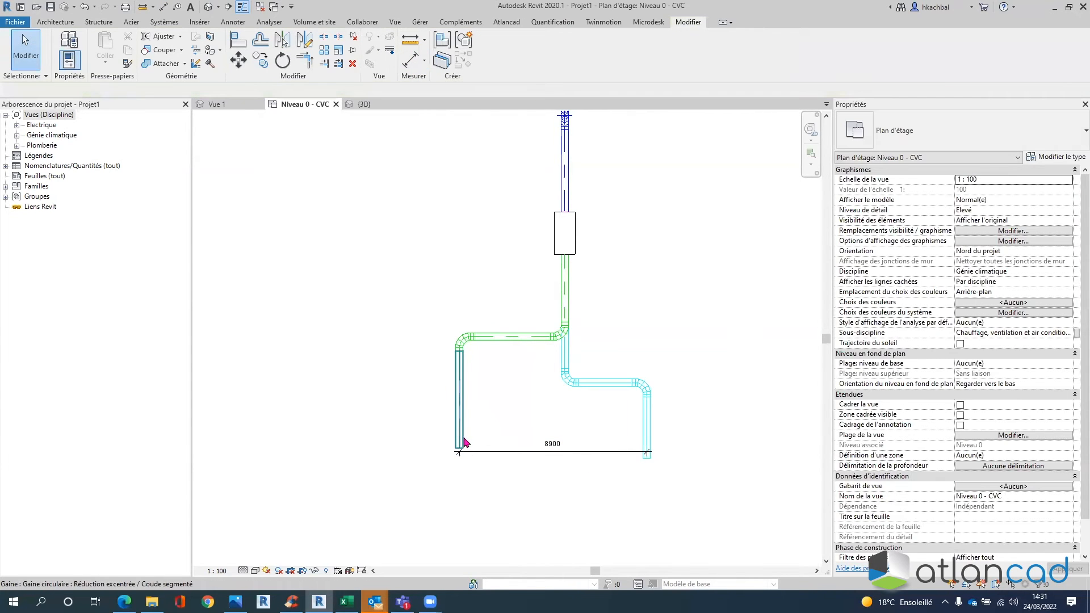
{"action": "left_click", "coordinate": [460, 440]}
{"action": "left_click_drag", "start_coordinate": [460, 440], "coordinate": [359, 440]}
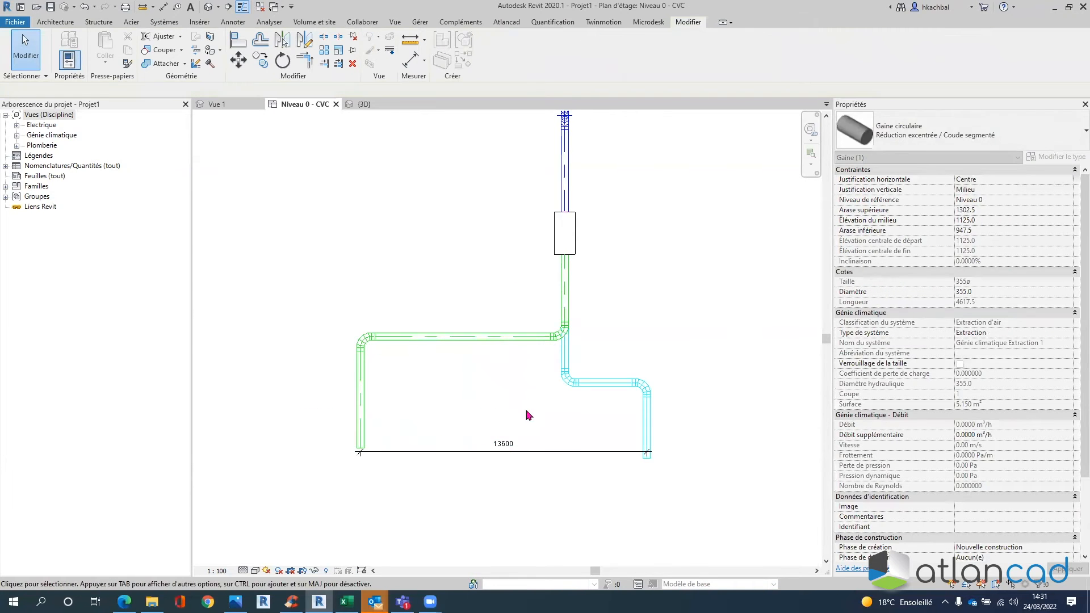
{"action": "left_click", "coordinate": [528, 415]}
{"action": "left_click", "coordinate": [531, 451]}
{"action": "key", "text": "Delete"}
{"action": "middle_click_drag", "start_coordinate": [705, 302], "coordinate": [769, 306]}
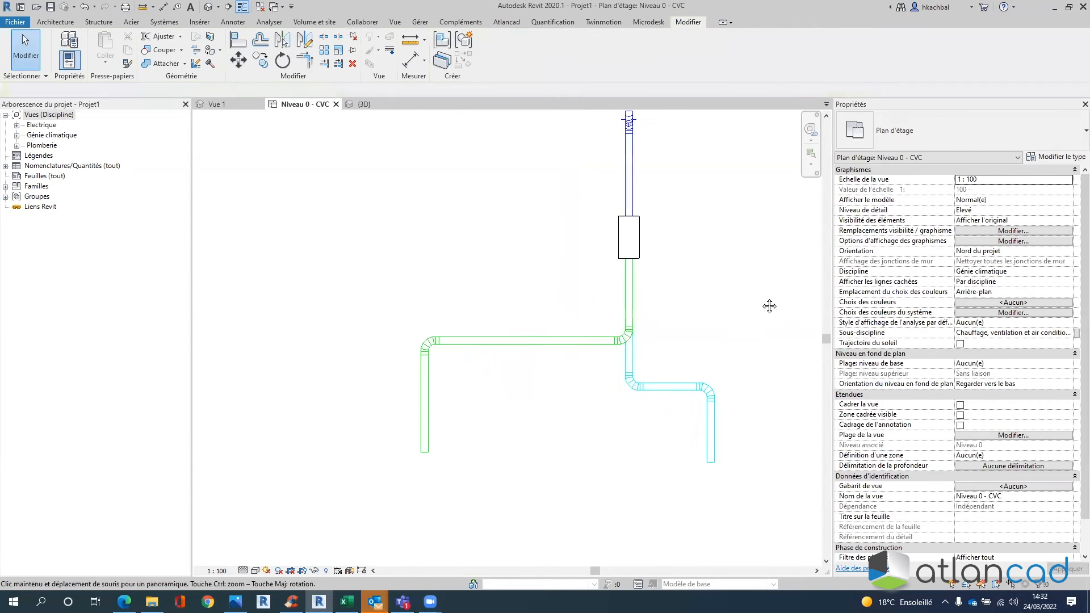
- Keep the top return duct on Reprise and the top supply duct on Soufflage
{"action": "scroll", "coordinate": [741, 295], "scroll_direction": "down", "scroll_amount": 1}
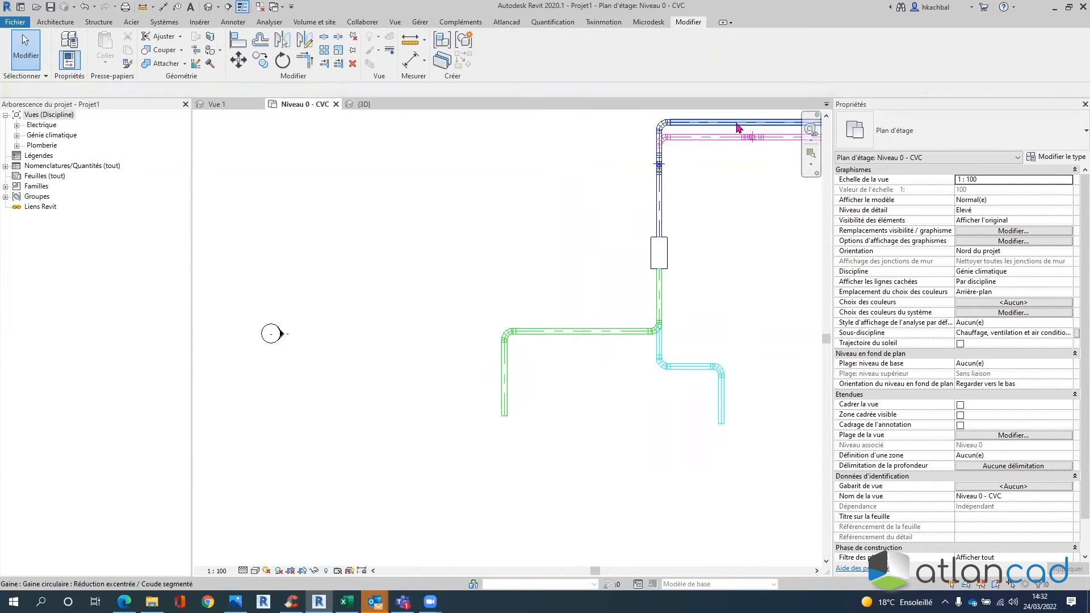
{"action": "middle_click_drag", "start_coordinate": [737, 295], "coordinate": [700, 302]}
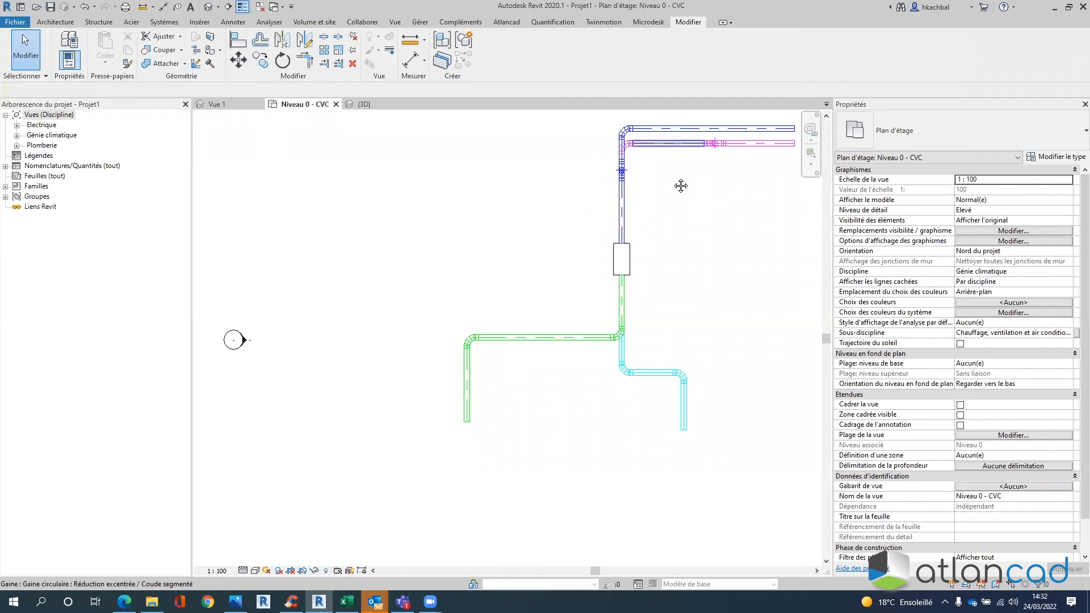
{"action": "scroll", "coordinate": [679, 187], "scroll_direction": "up", "scroll_amount": 2}
{"action": "left_click", "coordinate": [670, 202]}
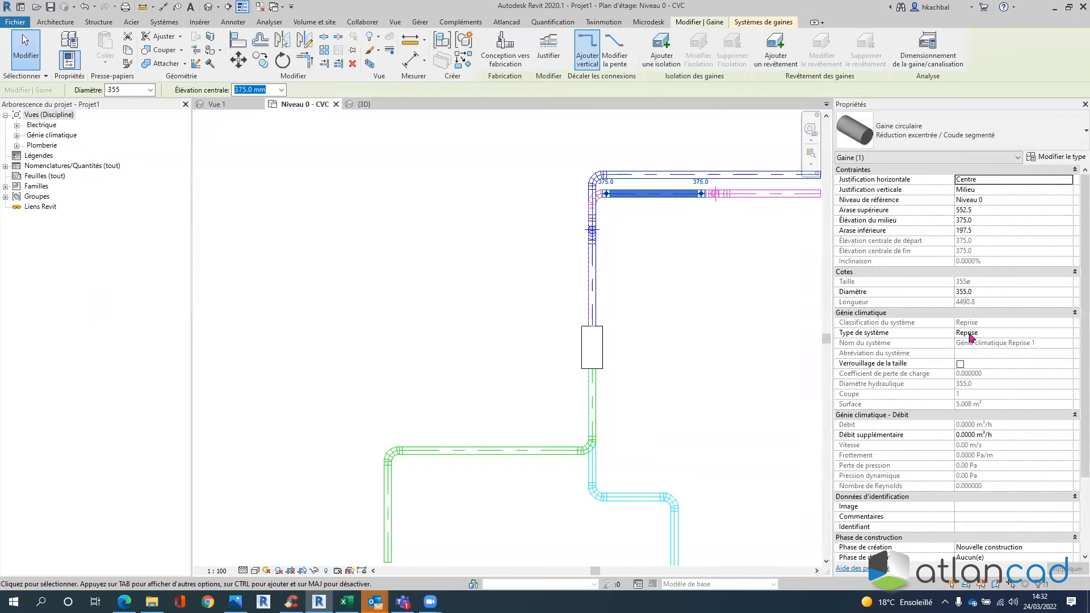
{"action": "left_click", "coordinate": [1017, 334]}
{"action": "left_click", "coordinate": [1068, 333]}
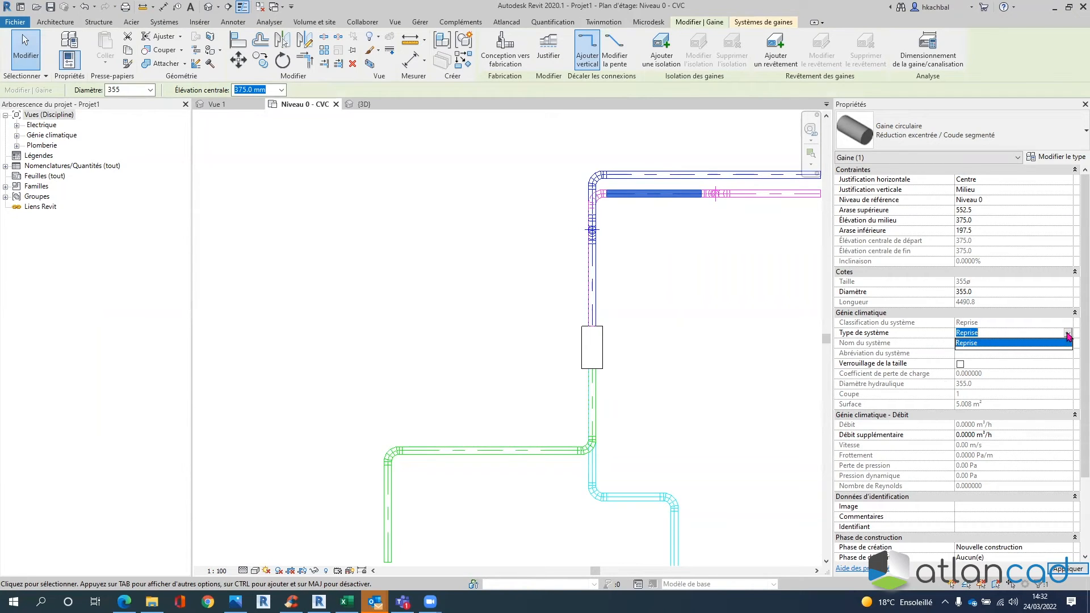
{"action": "left_click", "coordinate": [980, 343]}
{"action": "left_click", "coordinate": [697, 271]}
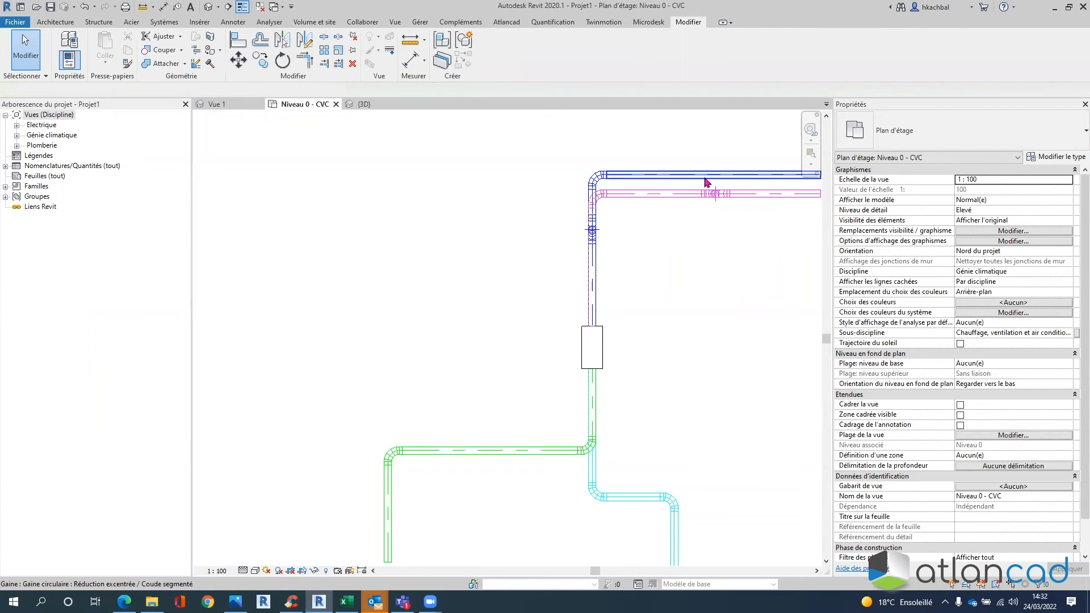
{"action": "left_click", "coordinate": [707, 182]}
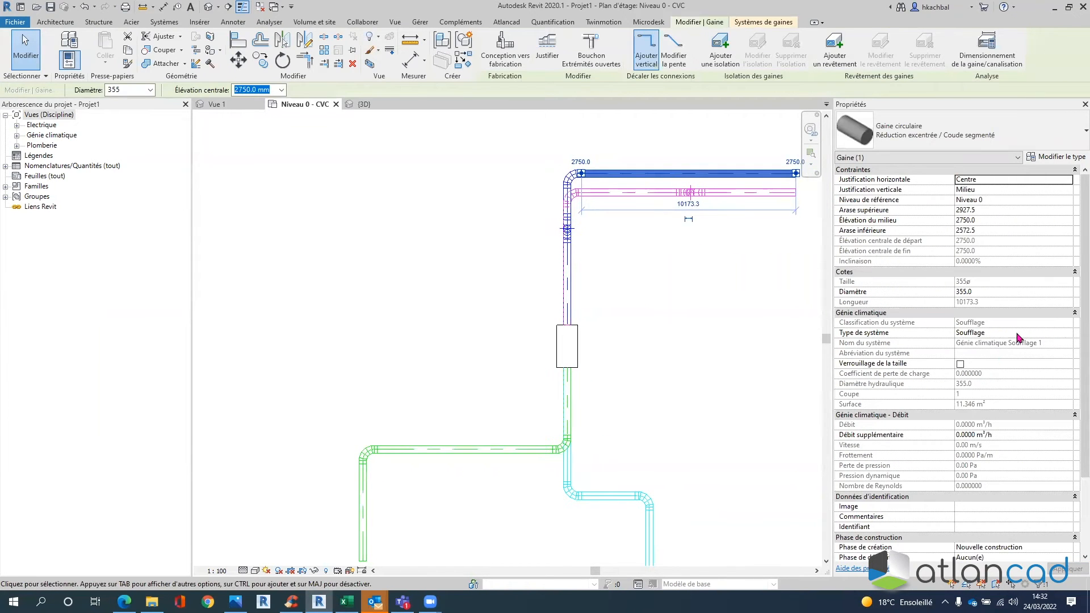
{"action": "left_click", "coordinate": [1017, 334]}
{"action": "left_click", "coordinate": [1069, 334]}
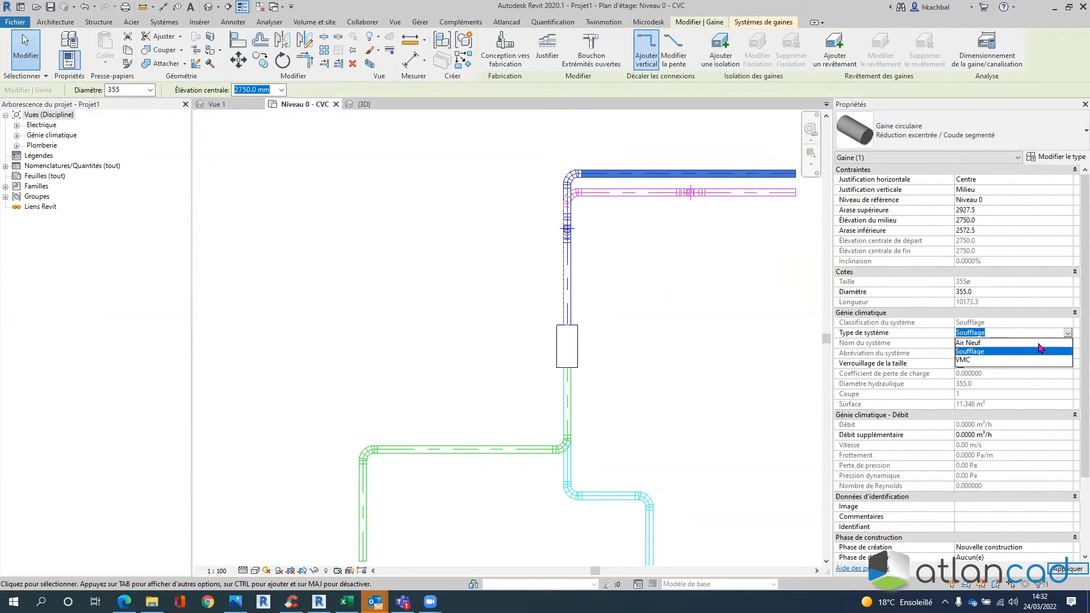
{"action": "left_click", "coordinate": [1068, 333]}
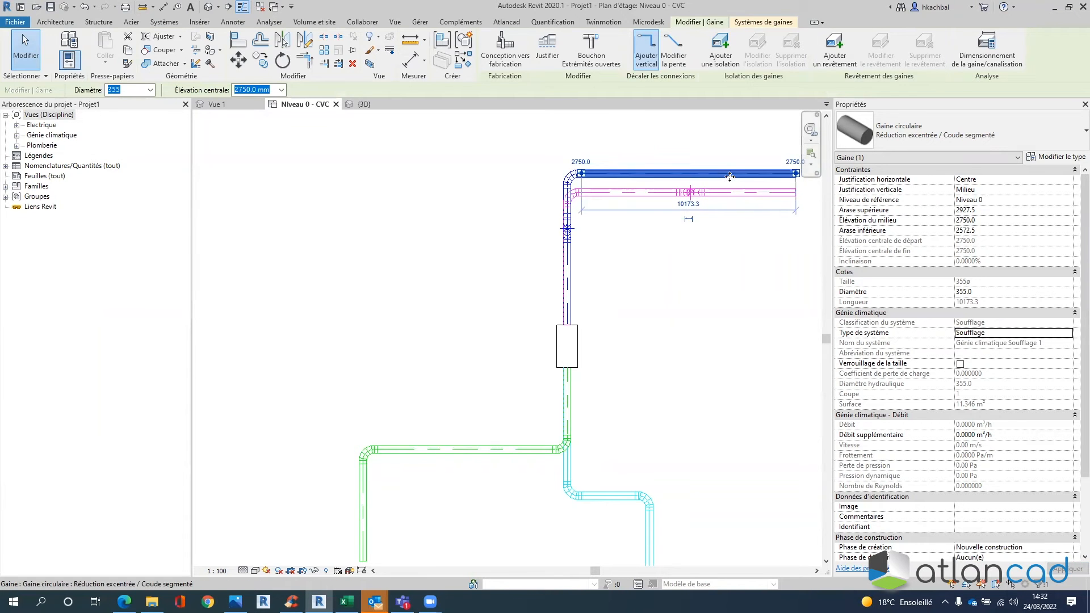
- Change the horizontal extraction duct's system type to Rejet
{"action": "middle_click_drag", "start_coordinate": [637, 419], "coordinate": [664, 295]}
{"action": "scroll", "coordinate": [456, 310], "scroll_direction": "up", "scroll_amount": 3}
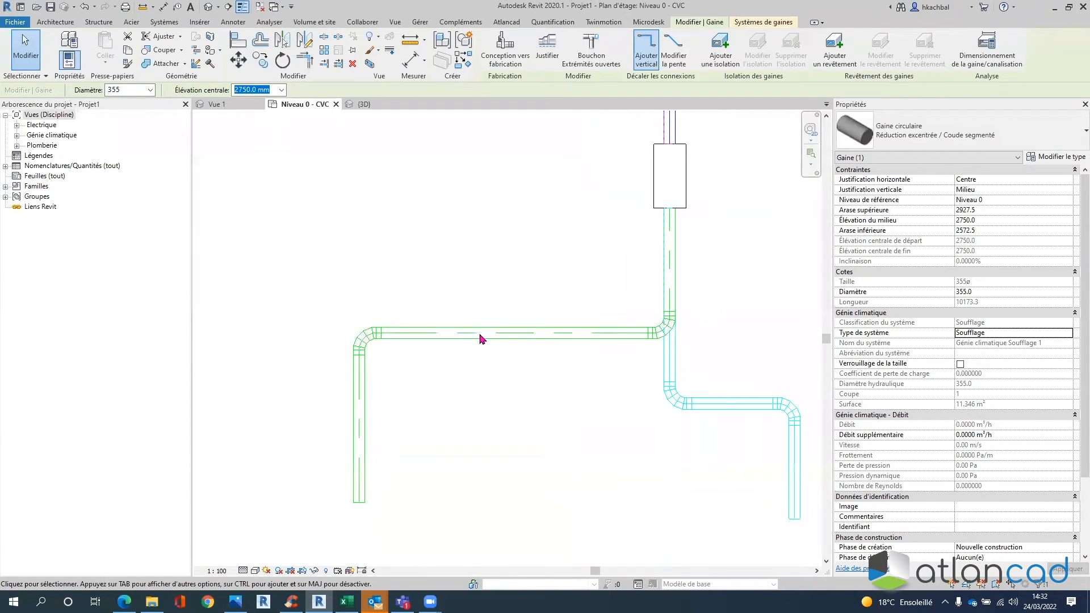
{"action": "left_click", "coordinate": [479, 338]}
{"action": "left_click", "coordinate": [1036, 333]}
{"action": "left_click", "coordinate": [1069, 335]}
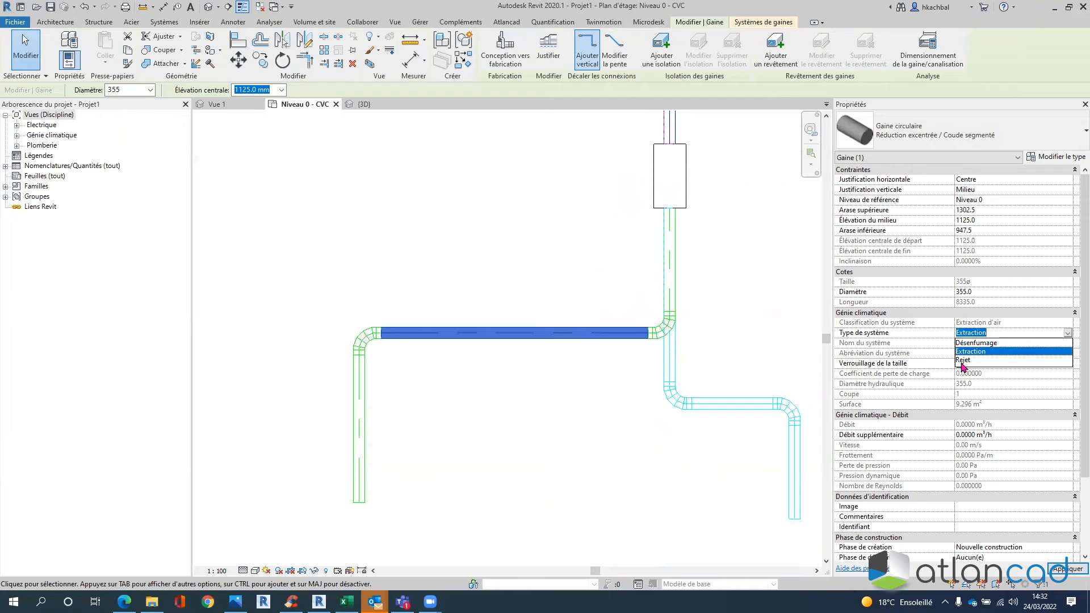
{"action": "left_click", "coordinate": [964, 362]}
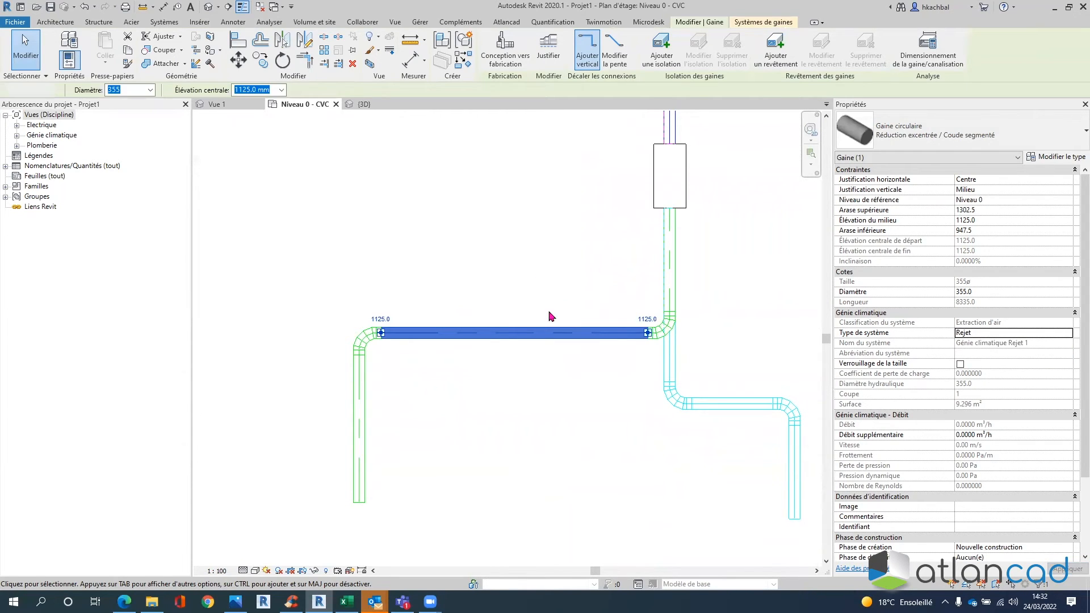
{"action": "left_click", "coordinate": [551, 317]}
{"action": "left_click", "coordinate": [1013, 335]}
{"action": "left_click", "coordinate": [1068, 334]}
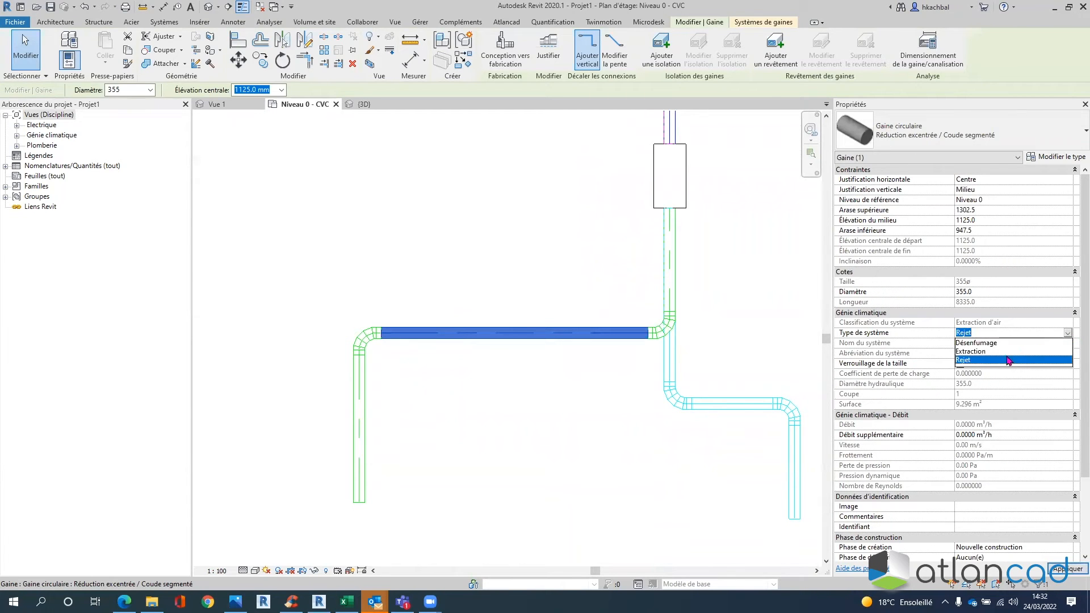
{"action": "left_click", "coordinate": [1002, 361]}
{"action": "left_click", "coordinate": [732, 305]}
- Draw a new vertical duct segment to the right of the existing duct runs
{"action": "scroll", "coordinate": [738, 302], "scroll_direction": "down", "scroll_amount": 2}
{"action": "middle_click_drag", "start_coordinate": [769, 136], "coordinate": [676, 188]}
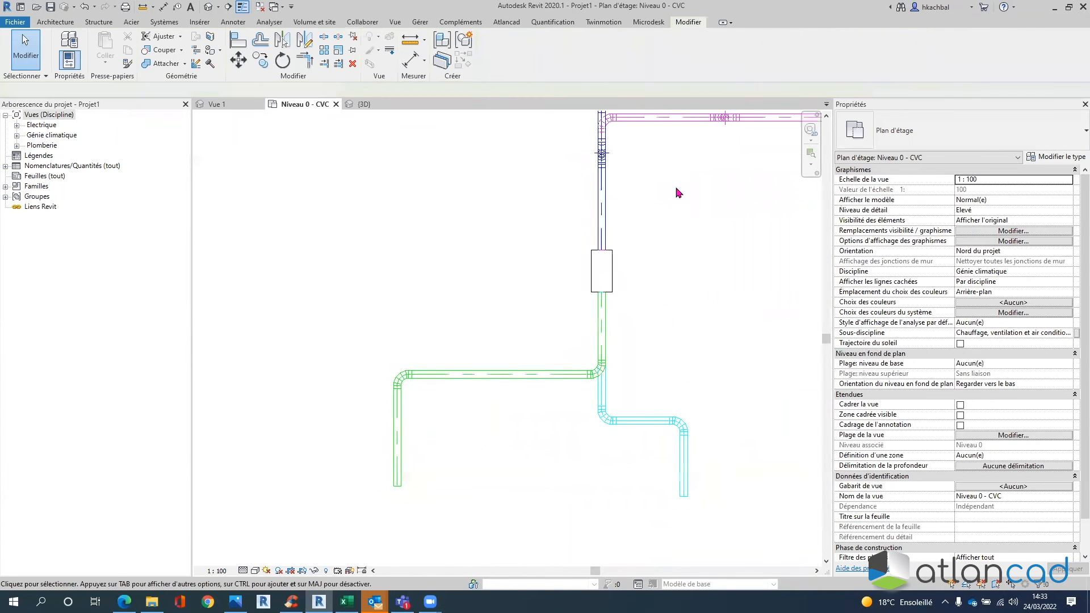
{"action": "left_click", "coordinate": [679, 118]}
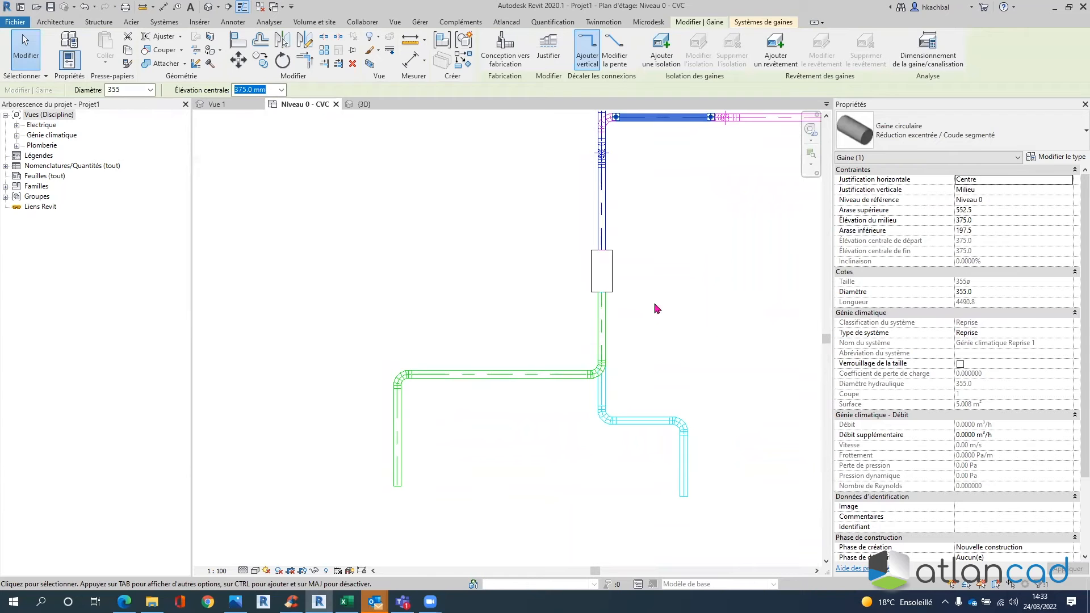
{"action": "scroll", "coordinate": [656, 309], "scroll_direction": "down", "scroll_amount": 1}
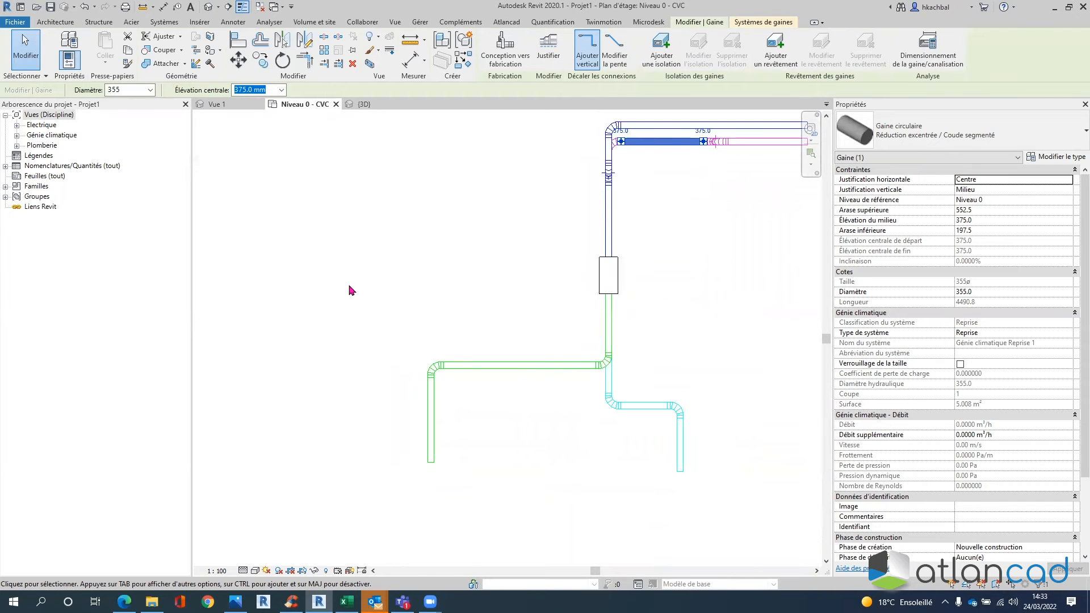
{"action": "left_click", "coordinate": [164, 22]}
{"action": "left_click", "coordinate": [64, 48]}
{"action": "left_click", "coordinate": [748, 219]}
{"action": "left_click", "coordinate": [748, 384]}
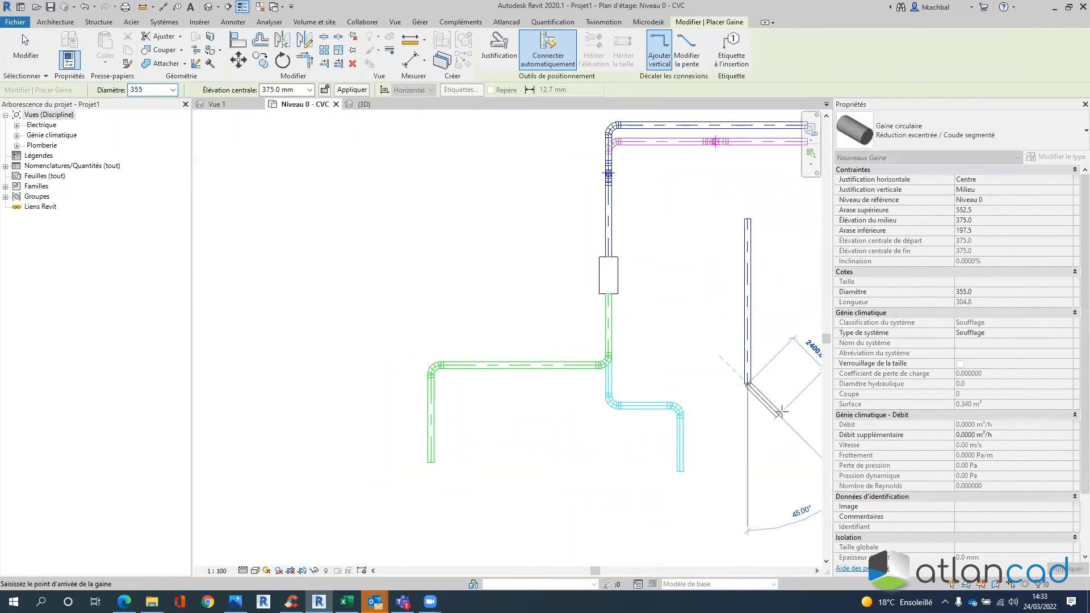
- Finish the 9000 mm vertical duct and leave its system type as Soufflage
{"action": "key", "text": "Escape"}
{"action": "key", "text": "Escape"}
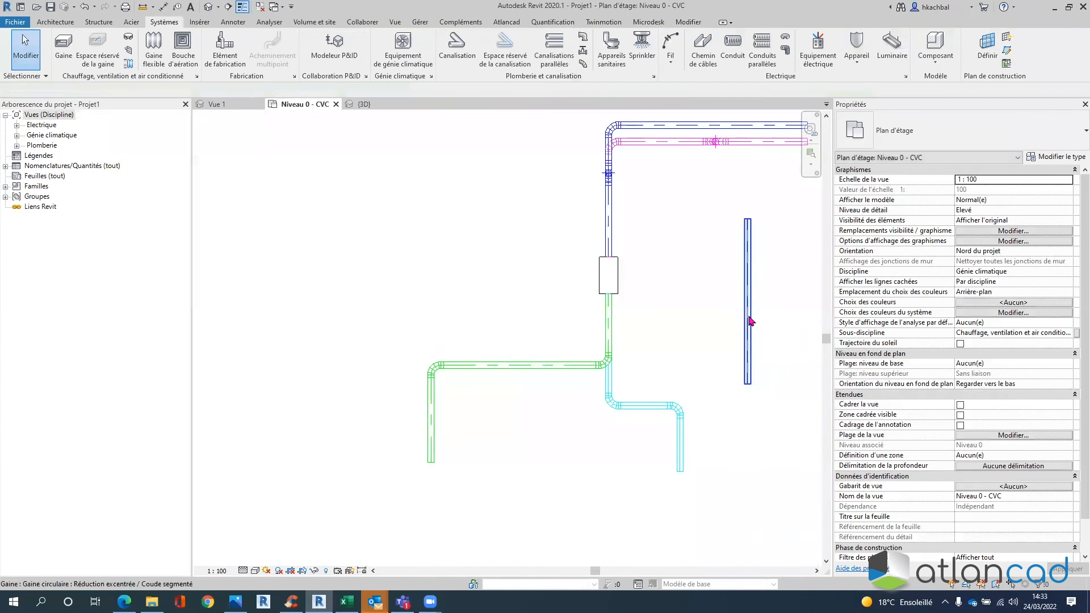
{"action": "left_click", "coordinate": [769, 384]}
{"action": "left_click", "coordinate": [1017, 333]}
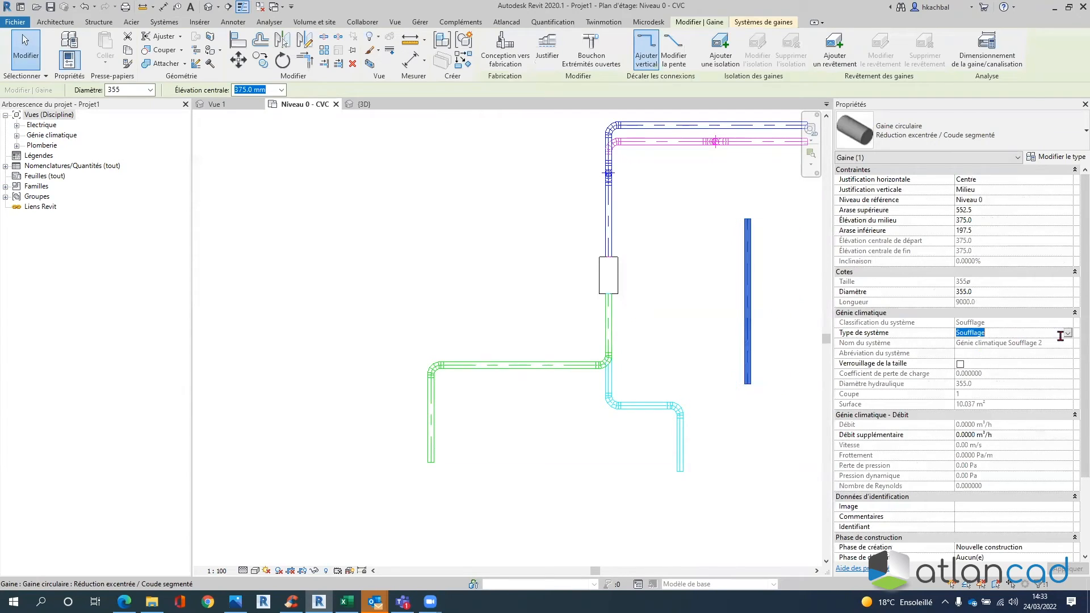
{"action": "left_click", "coordinate": [1068, 335]}
{"action": "left_click_drag", "start_coordinate": [1070, 366], "coordinate": [1071, 379]}
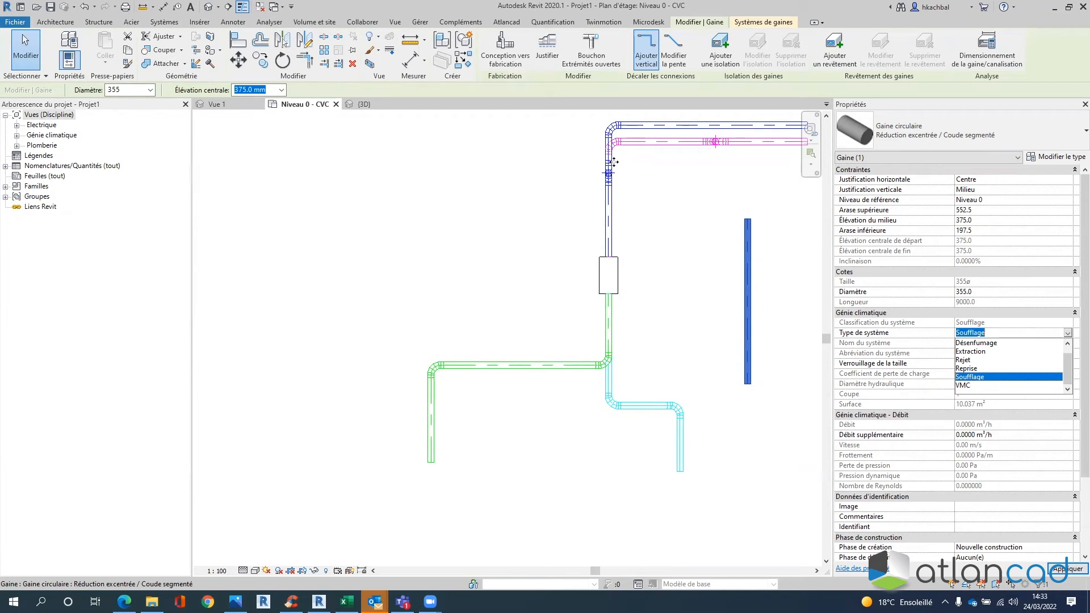
{"action": "left_click", "coordinate": [655, 197]}
{"action": "left_click", "coordinate": [732, 179]}
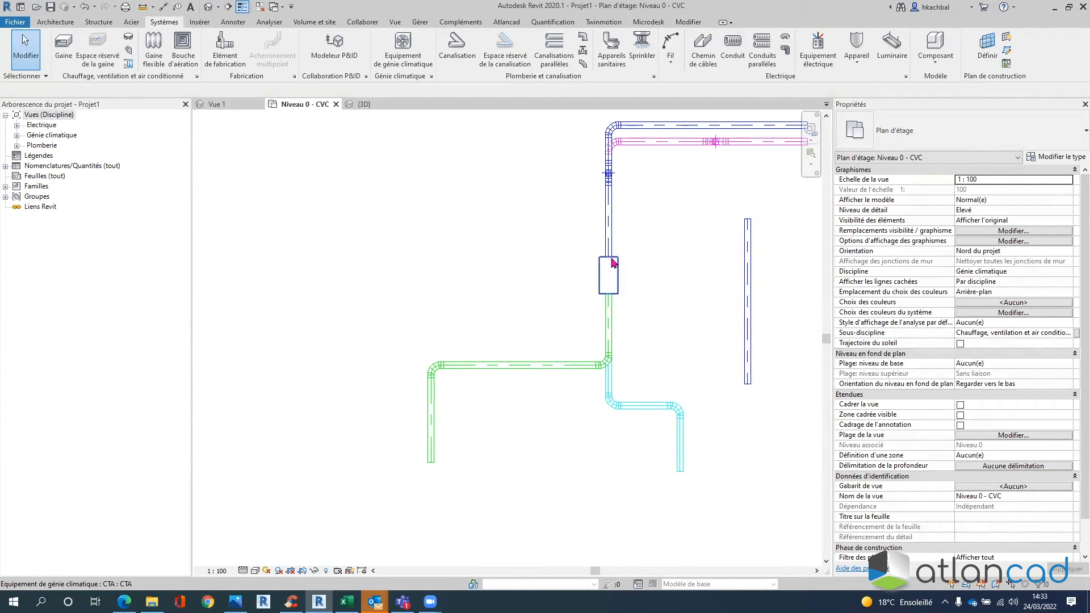
{"action": "left_click", "coordinate": [199, 102]}
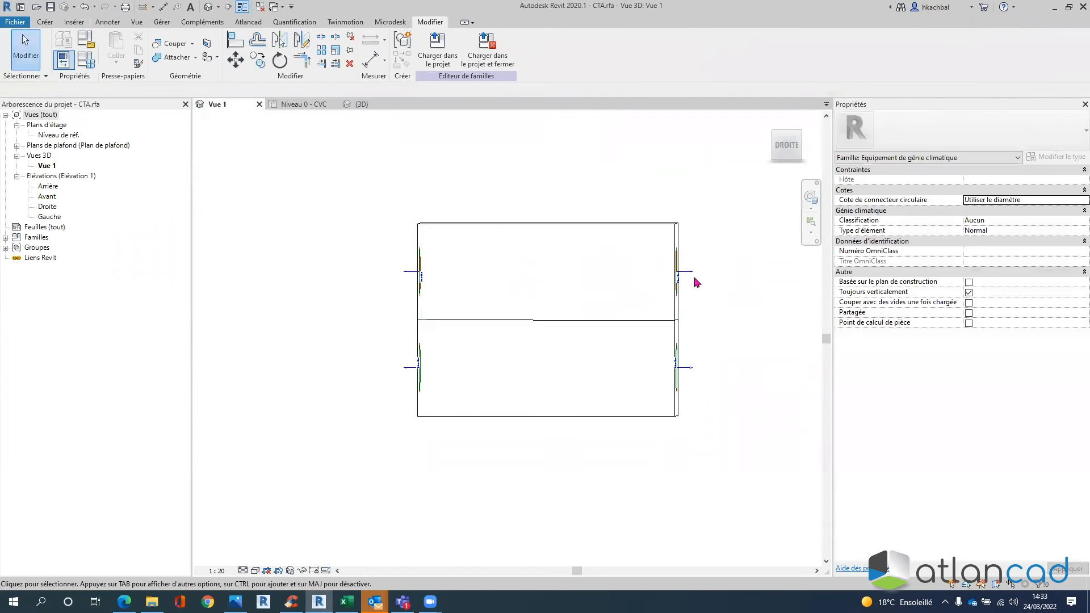
{"action": "middle_click_drag", "start_coordinate": [731, 344], "coordinate": [675, 276], "text": "shift"}
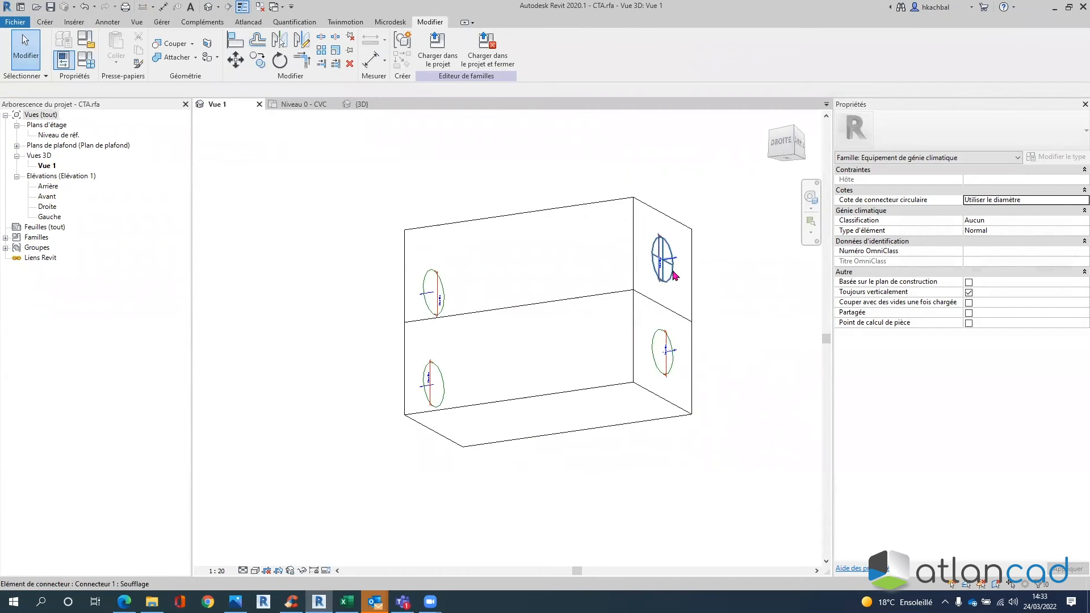
{"action": "left_click", "coordinate": [675, 276]}
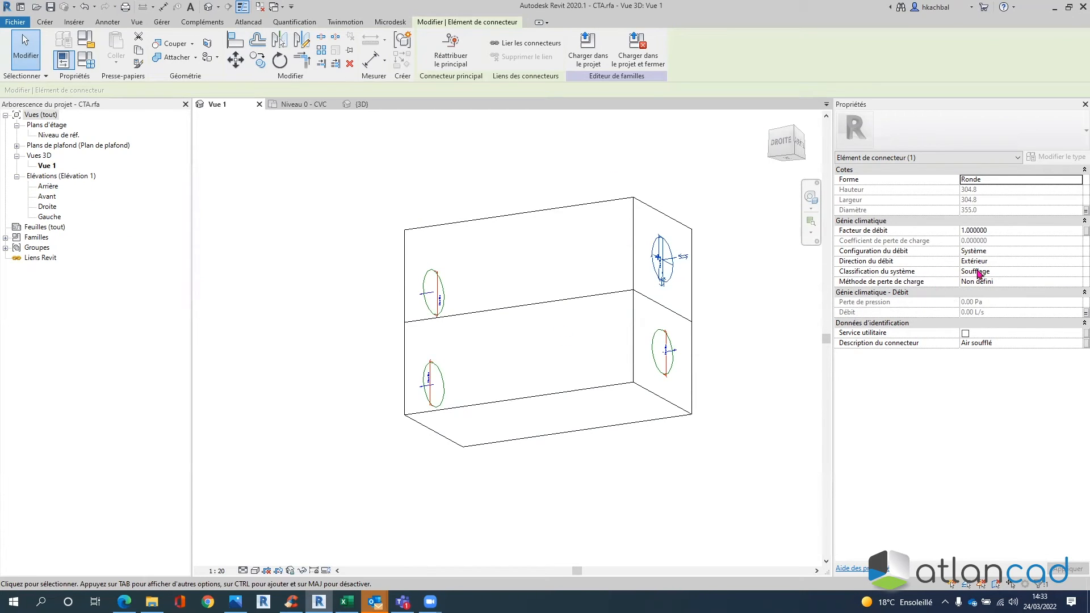
{"action": "left_click", "coordinate": [315, 104]}
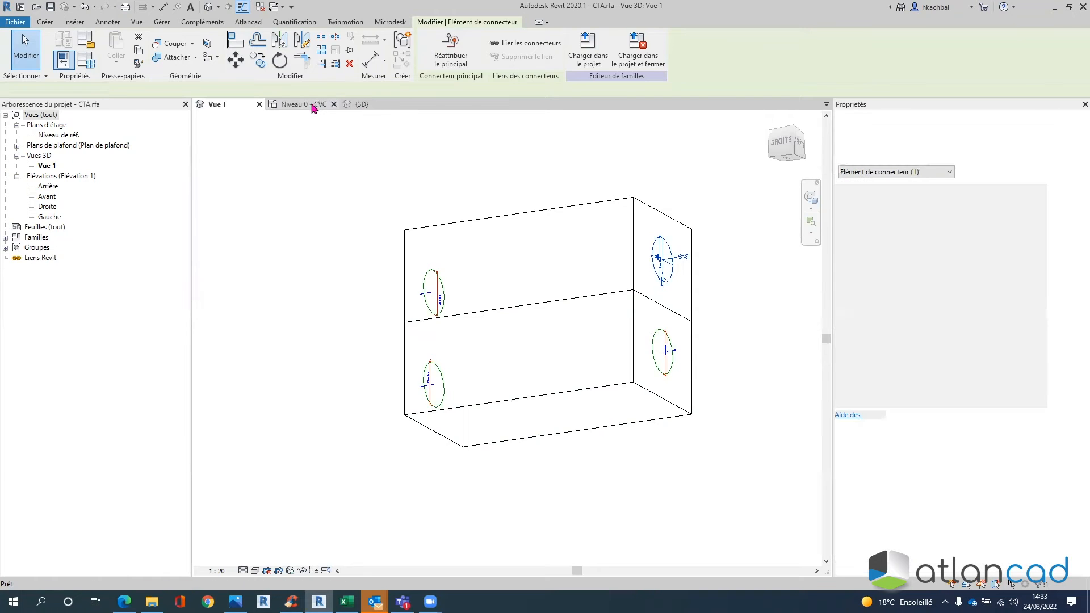
{"action": "middle_click_drag", "start_coordinate": [694, 178], "coordinate": [518, 262]}
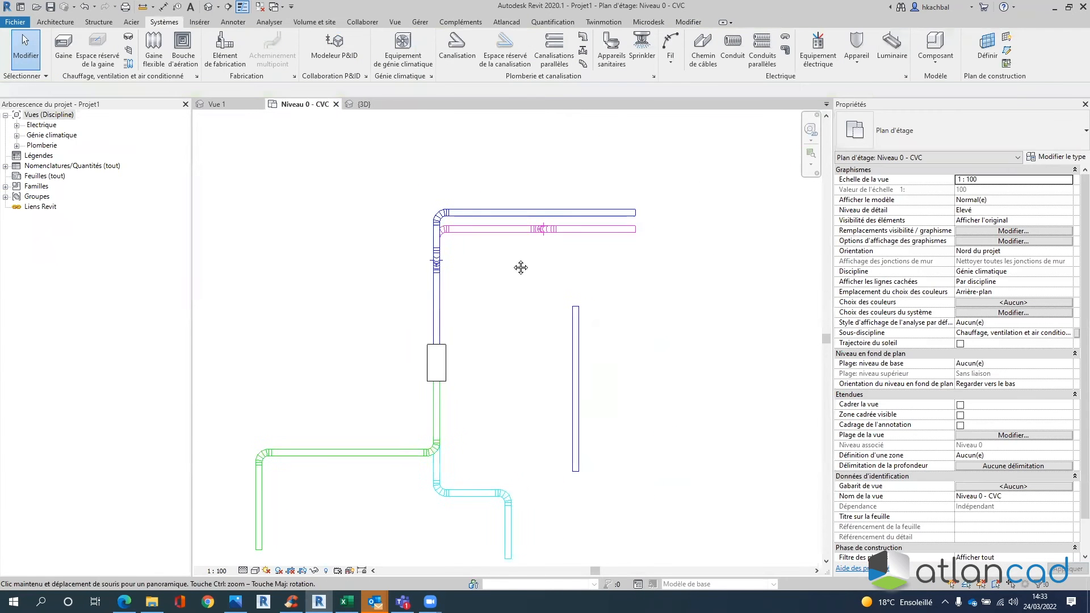
- Review the system types available for the top horizontal duct
{"action": "left_click", "coordinate": [517, 215]}
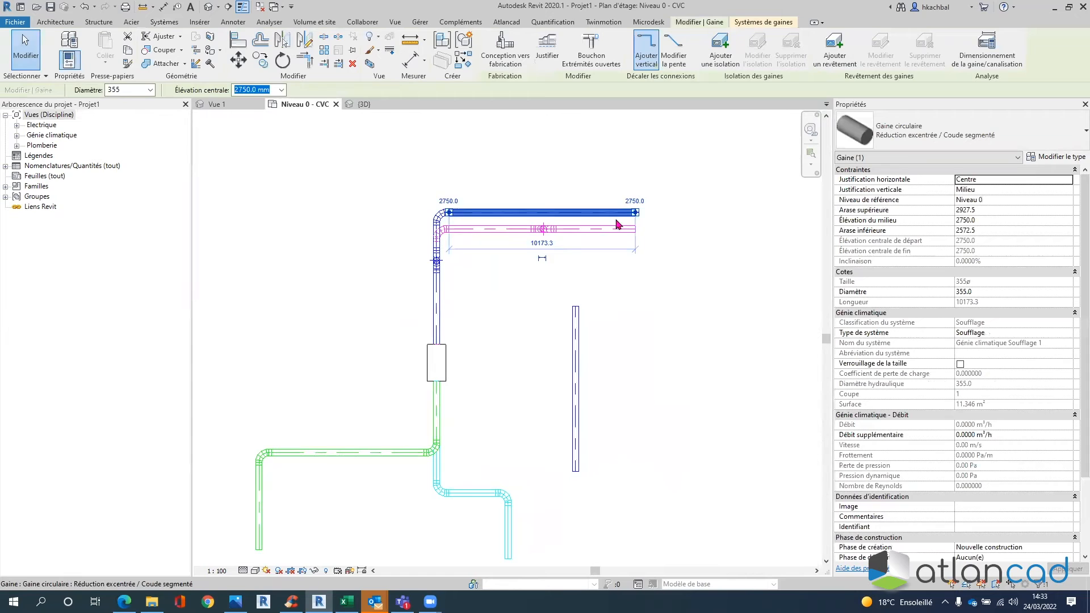
{"action": "left_click", "coordinate": [970, 332]}
{"action": "left_click", "coordinate": [1068, 333]}
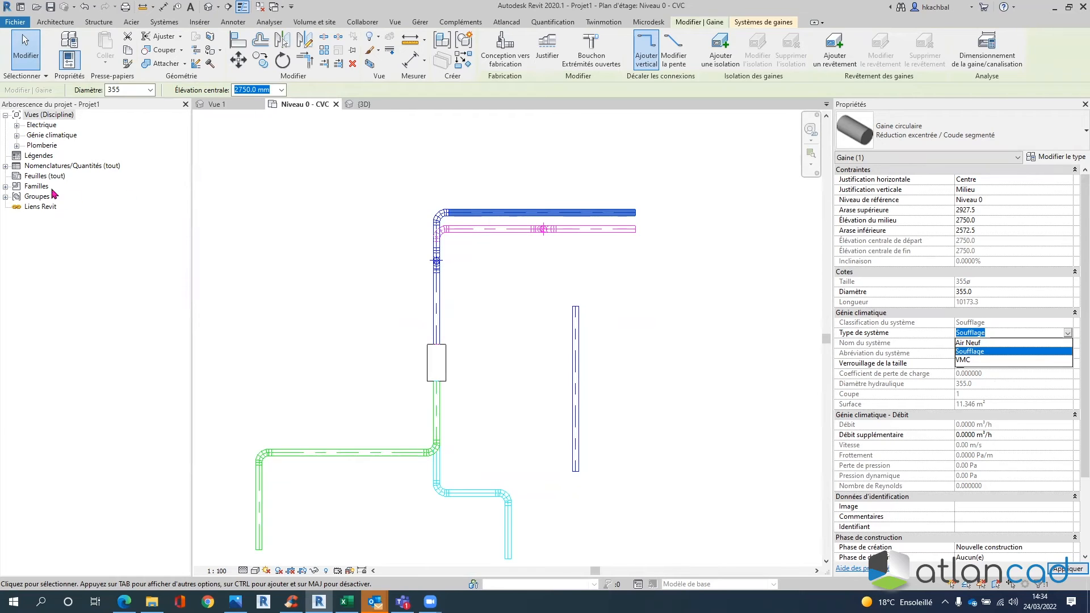
{"action": "left_click", "coordinate": [6, 188]}
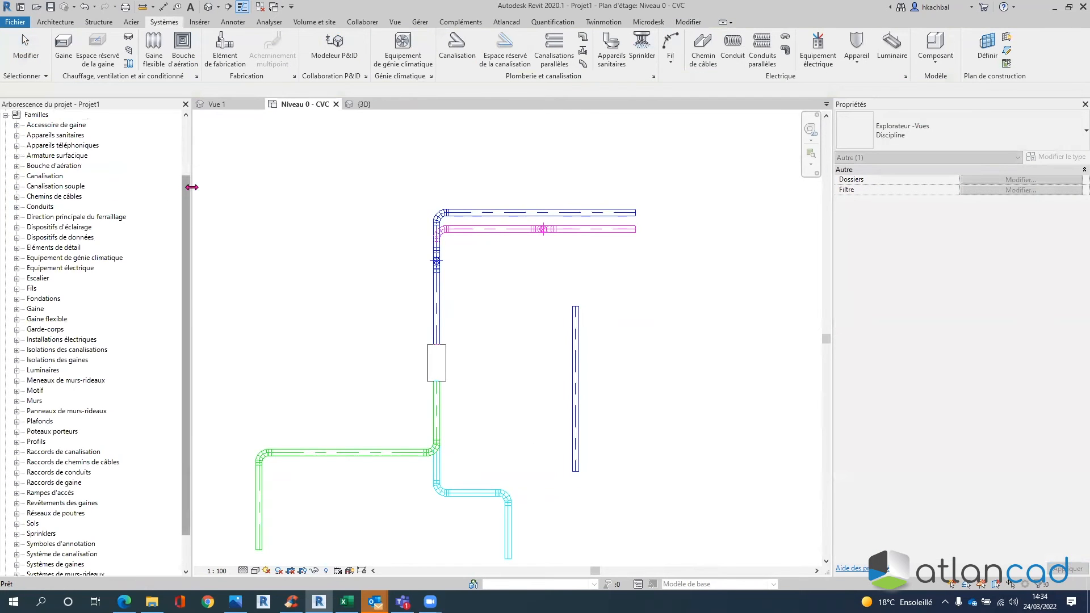
- Expand Familles > Systèmes de gaines > Système de gaines in the Project Browser
{"action": "left_click_drag", "start_coordinate": [185, 188], "coordinate": [185, 260]}
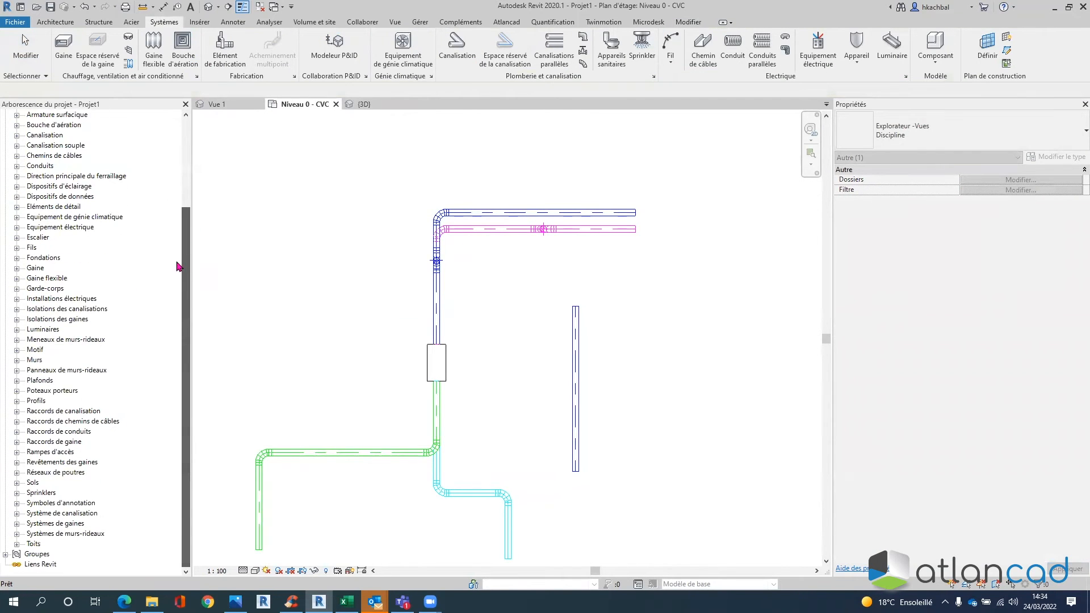
{"action": "left_click", "coordinate": [55, 525]}
{"action": "left_click", "coordinate": [17, 524]}
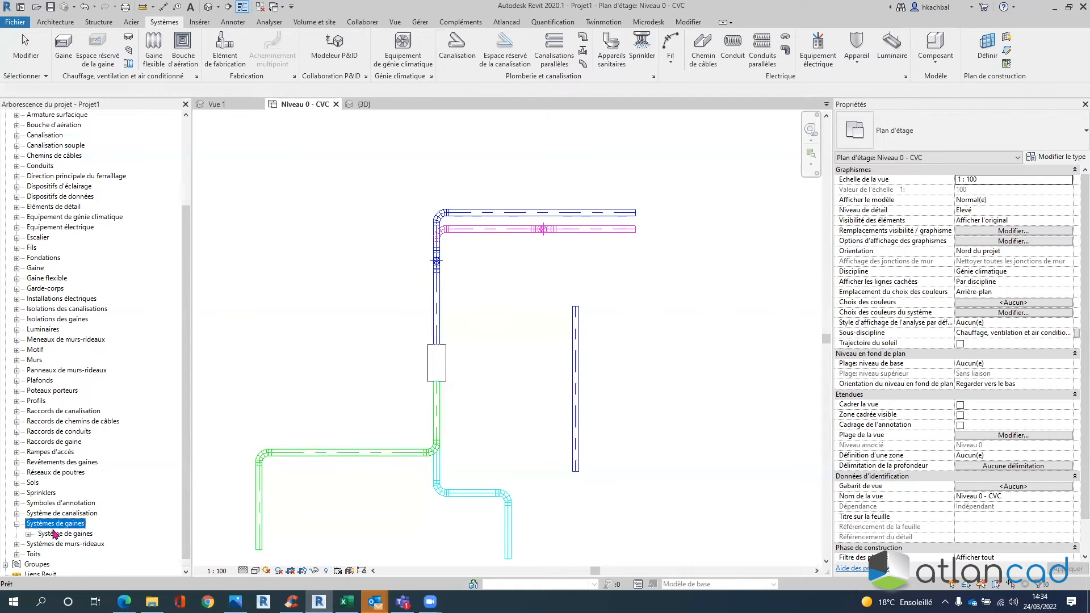
{"action": "left_click", "coordinate": [28, 534]}
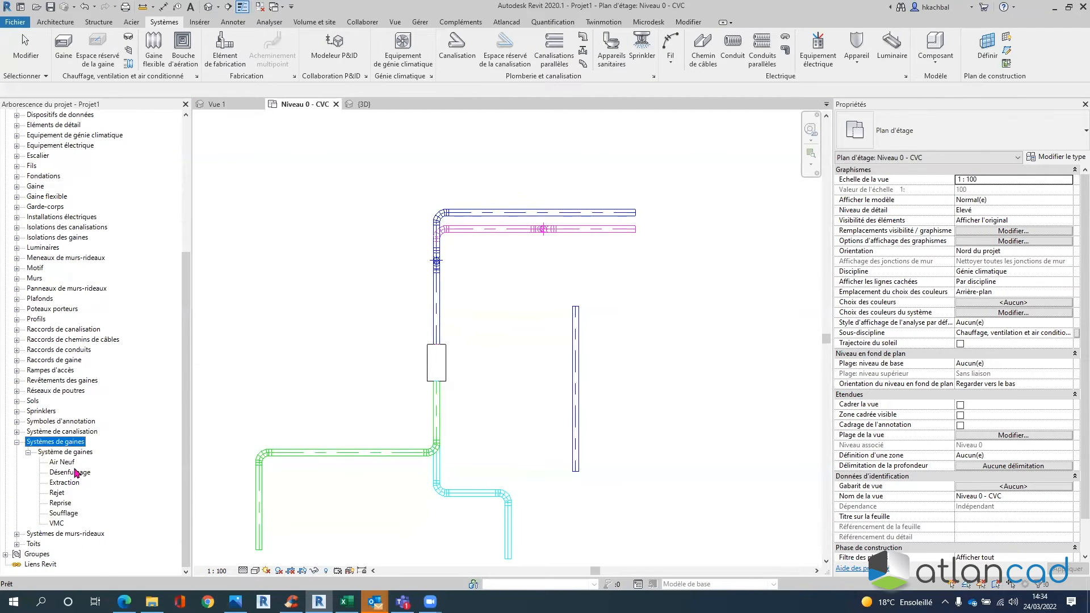
- Review the vertical duct's system type list, including Air Neuf
{"action": "left_click", "coordinate": [578, 352]}
{"action": "left_click", "coordinate": [578, 355]}
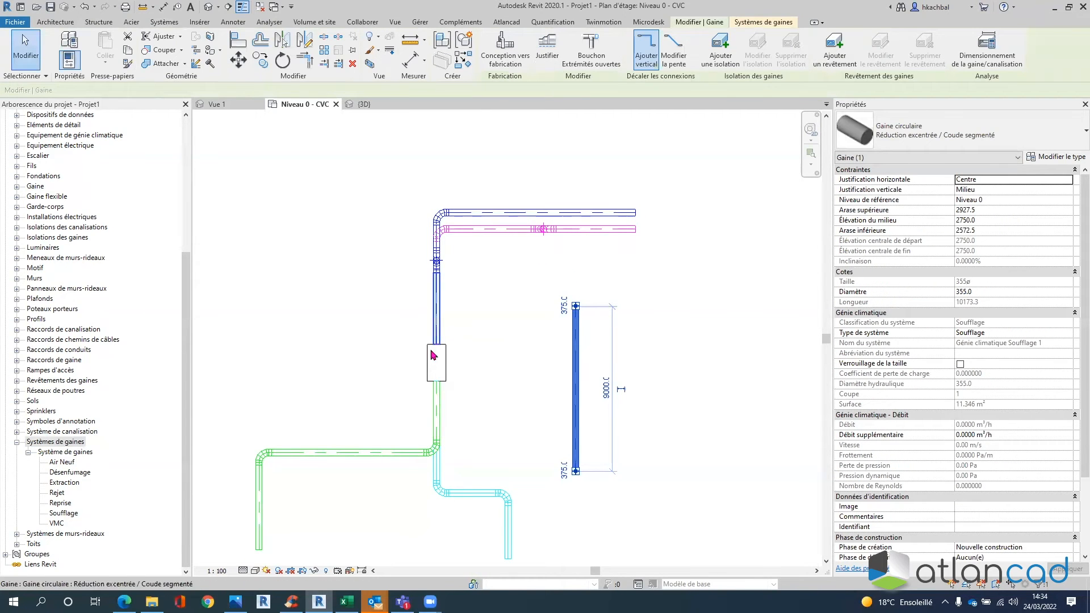
{"action": "left_click", "coordinate": [1044, 335]}
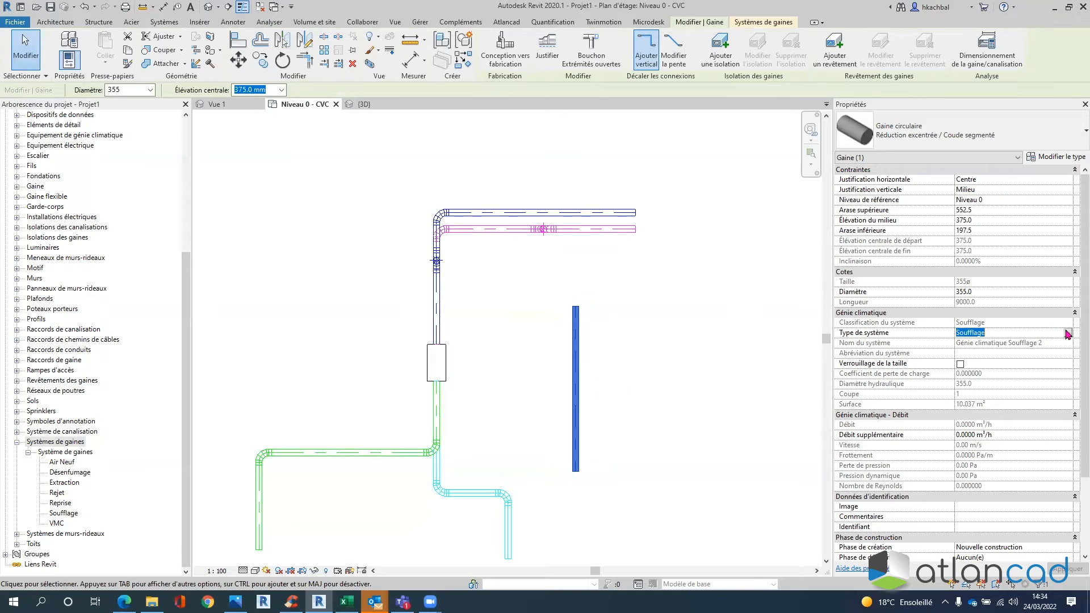
{"action": "left_click", "coordinate": [1069, 344]}
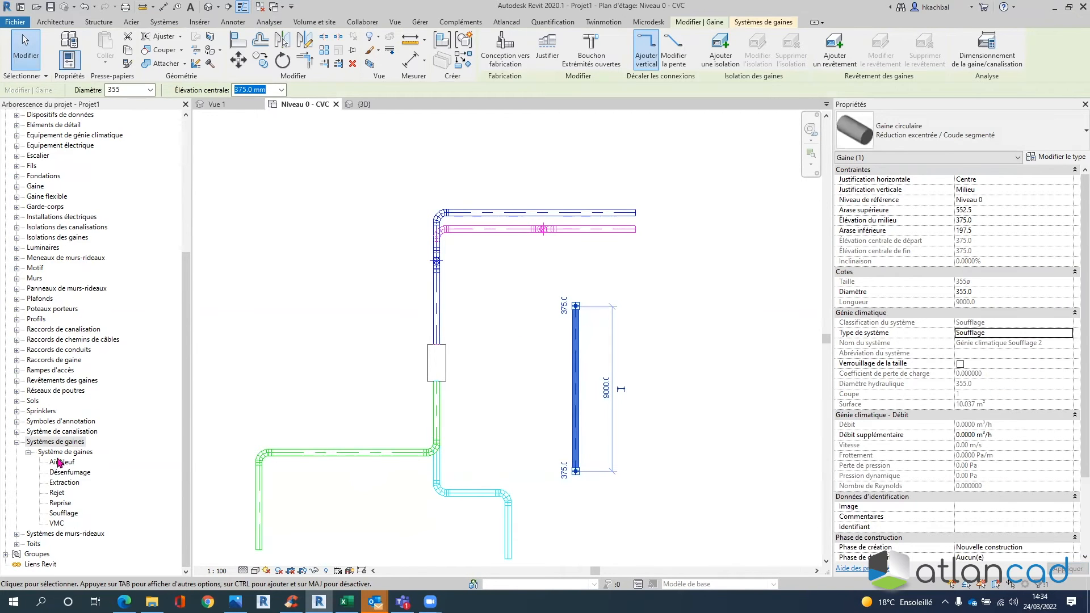
{"action": "left_click", "coordinate": [161, 421]}
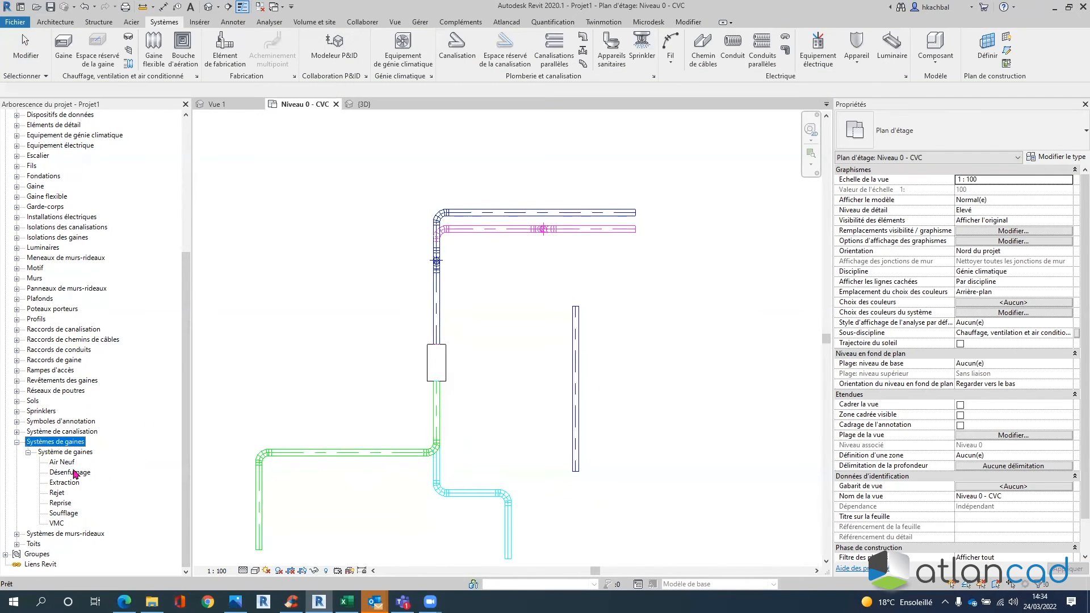
{"action": "double_click", "coordinate": [63, 514]}
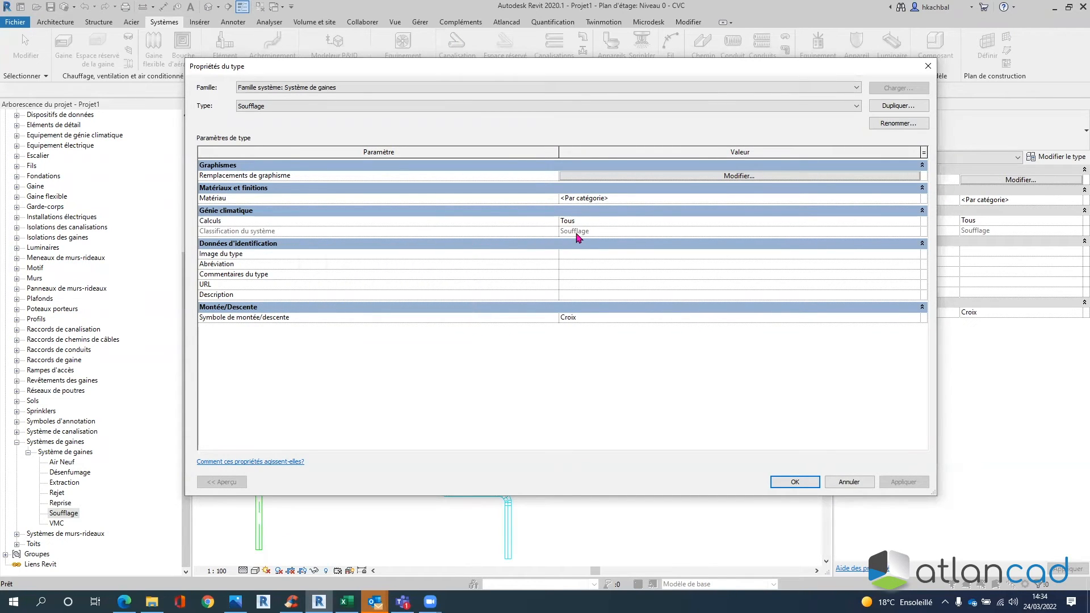
{"action": "left_click", "coordinate": [795, 482]}
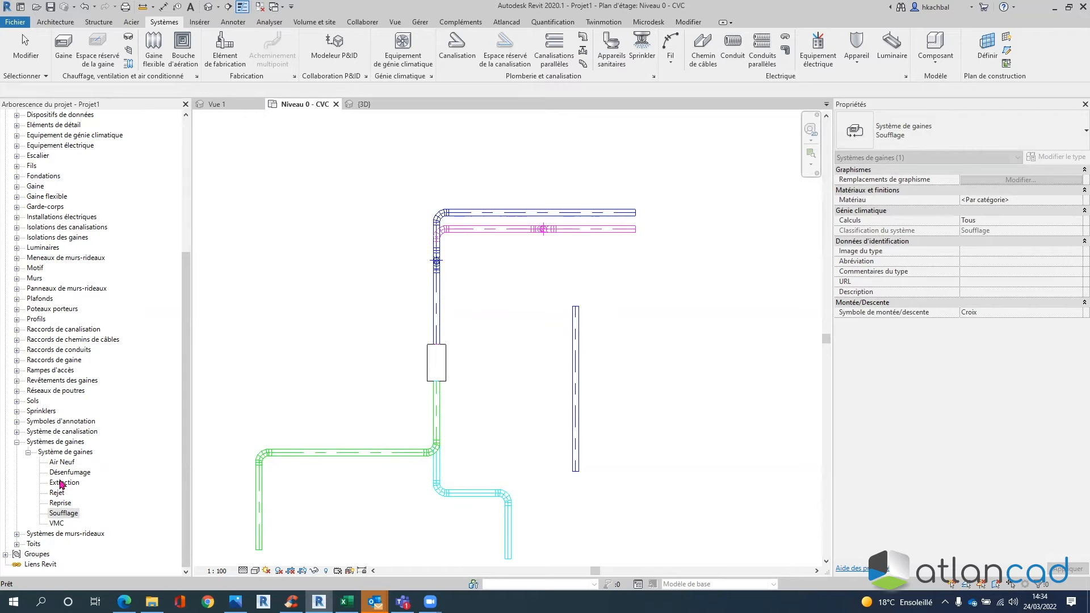
{"action": "double_click", "coordinate": [63, 472]}
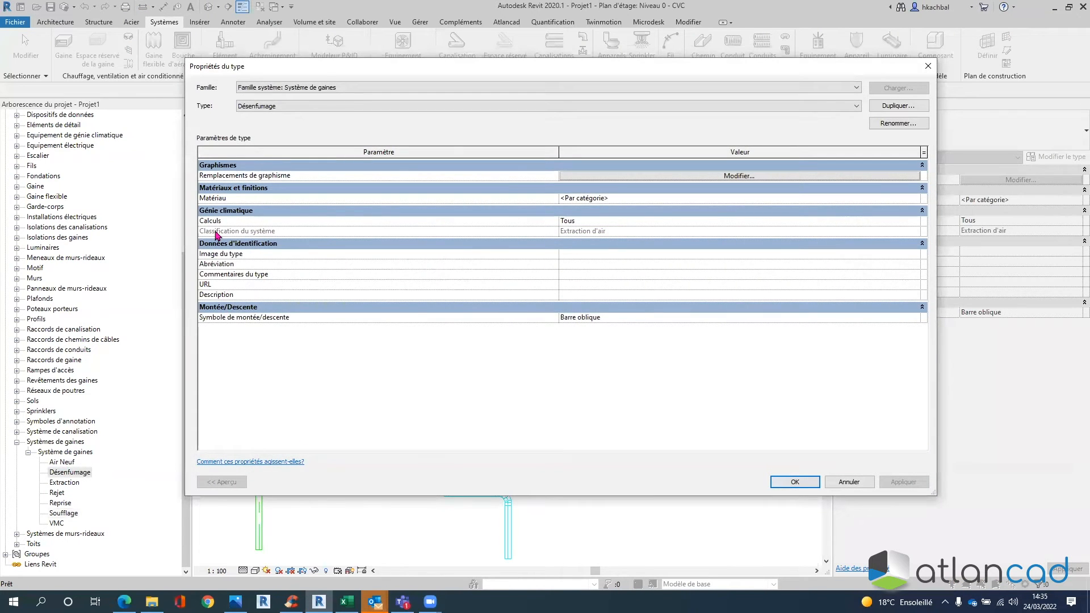
{"action": "left_click", "coordinate": [595, 231]}
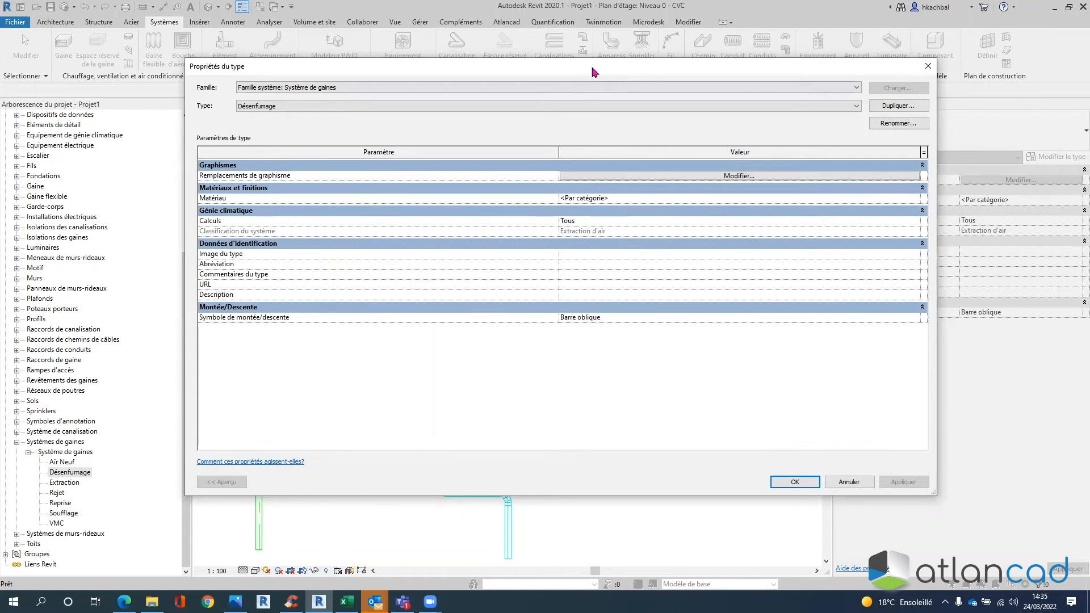
{"action": "left_click_drag", "start_coordinate": [455, 66], "coordinate": [614, 99]}
{"action": "mouse_move", "coordinate": [529, 106]}
{"action": "left_mouse_down"}
{"action": "mouse_move", "coordinate": [747, 108]}
{"action": "mouse_move", "coordinate": [678, 102]}
{"action": "left_mouse_up"}
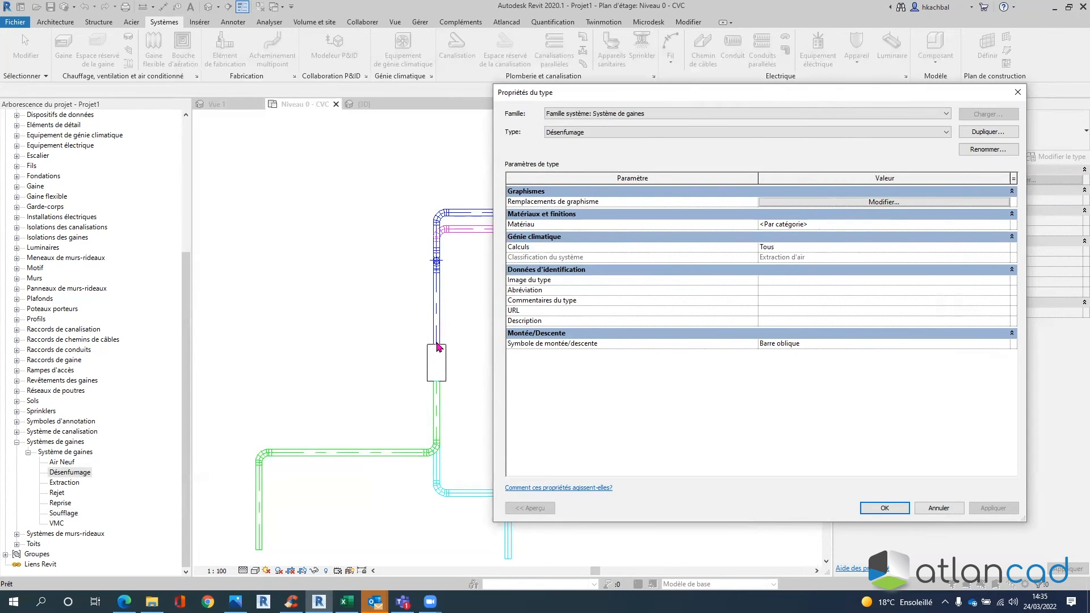
{"action": "left_click", "coordinate": [448, 308]}
{"action": "left_click", "coordinate": [880, 507]}
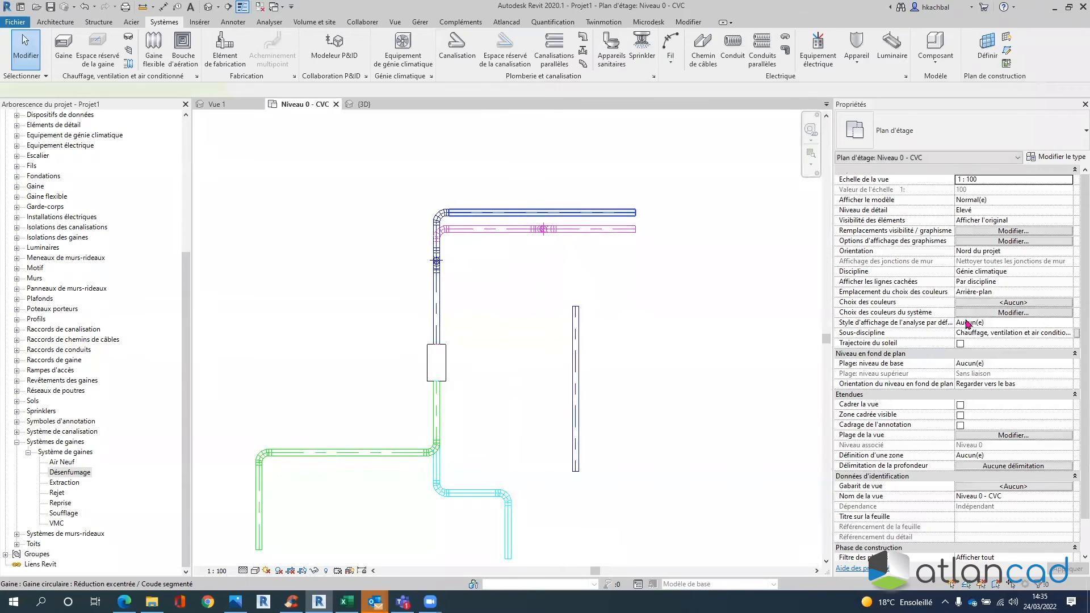
{"action": "left_click", "coordinate": [971, 333]}
{"action": "left_click", "coordinate": [1059, 338]}
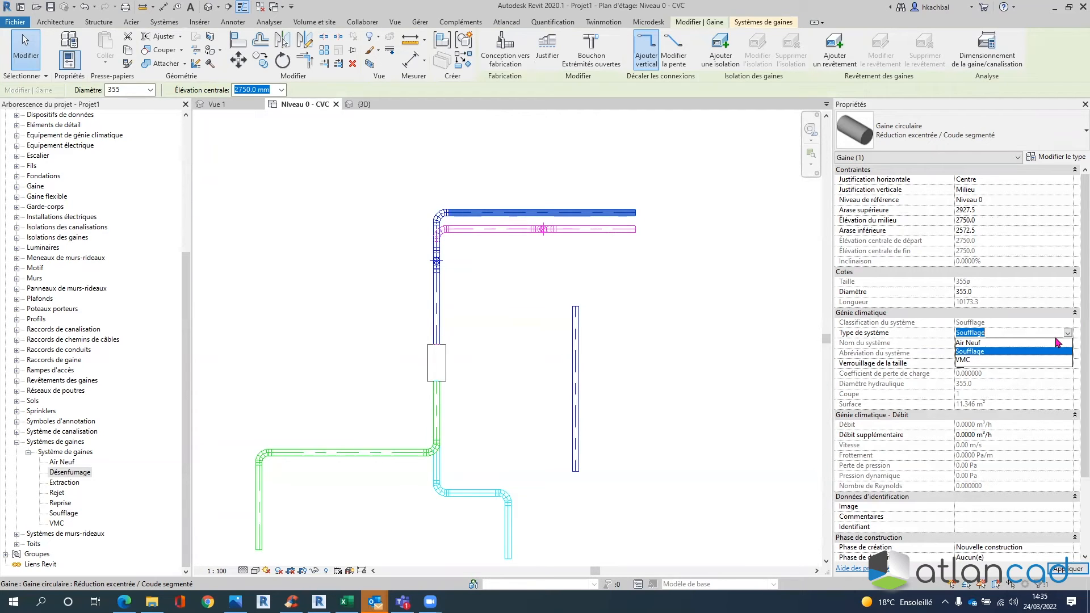
{"action": "left_click", "coordinate": [721, 328]}
{"action": "left_click", "coordinate": [491, 271]}
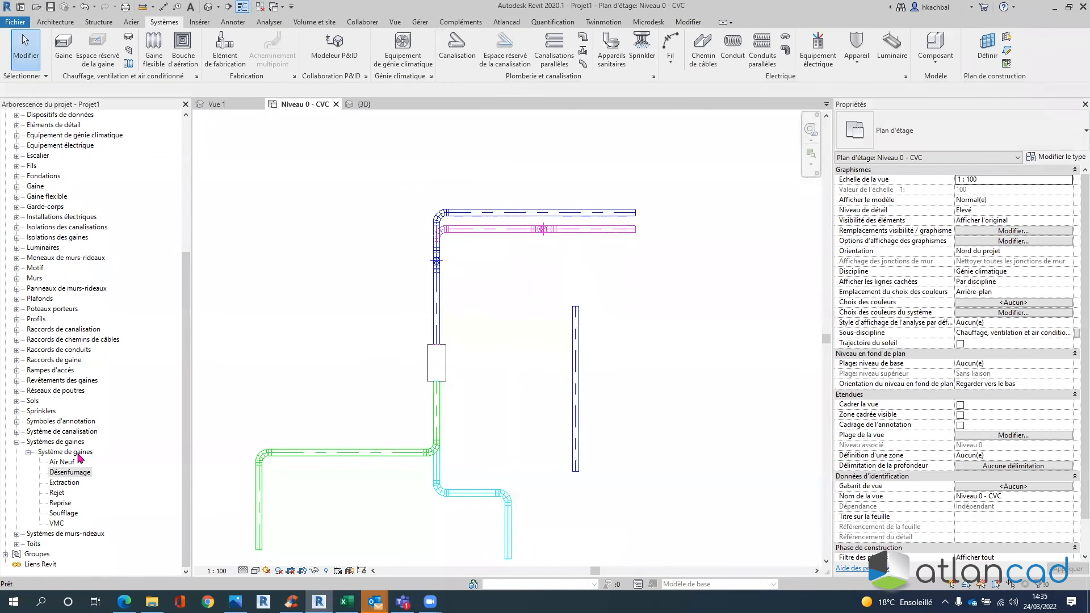
{"action": "left_click", "coordinate": [59, 514]}
{"action": "double_click", "coordinate": [59, 514]}
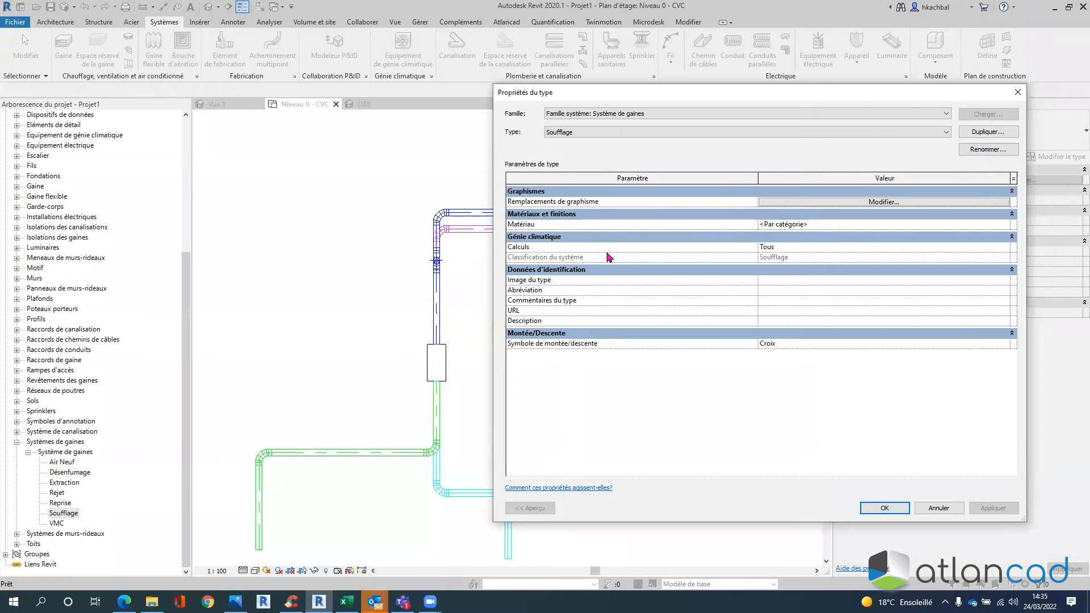
{"action": "left_click", "coordinate": [885, 509]}
{"action": "double_click", "coordinate": [62, 462]}
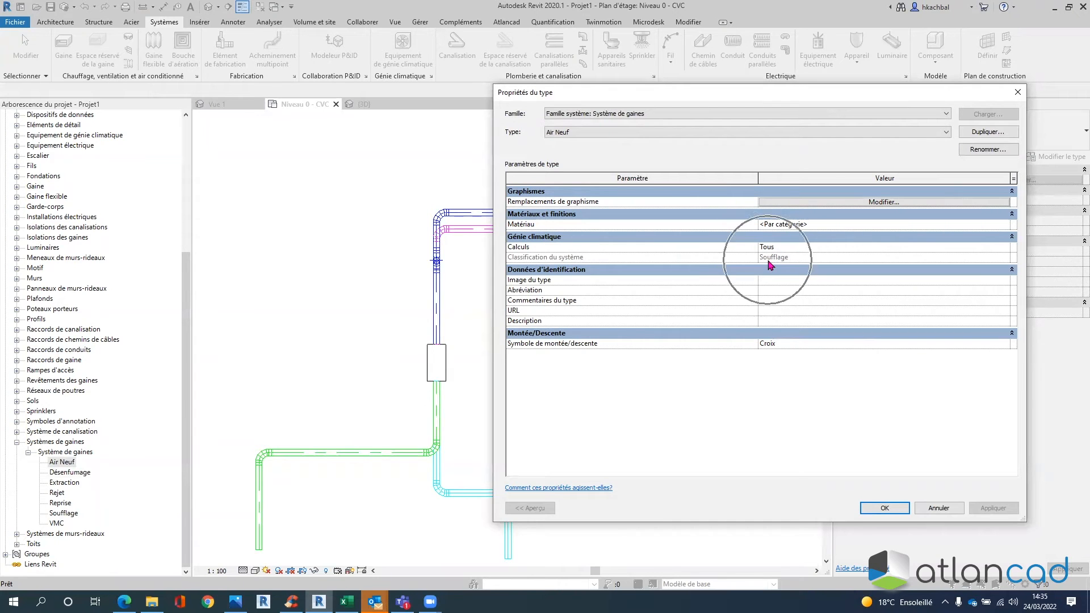
{"action": "left_click", "coordinate": [897, 510]}
{"action": "double_click", "coordinate": [56, 524]}
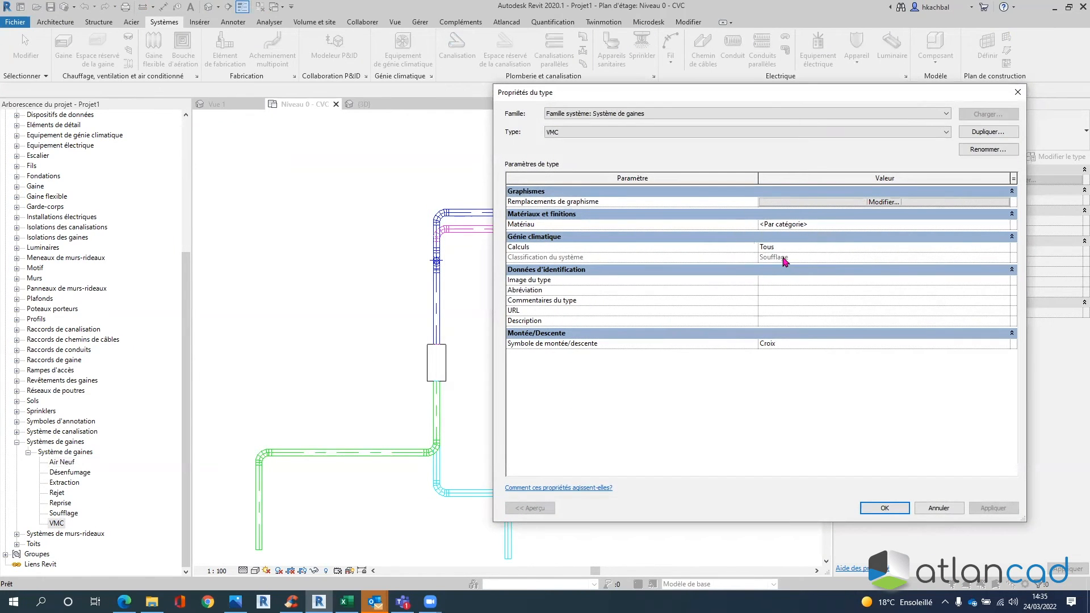
{"action": "left_click", "coordinate": [894, 508]}
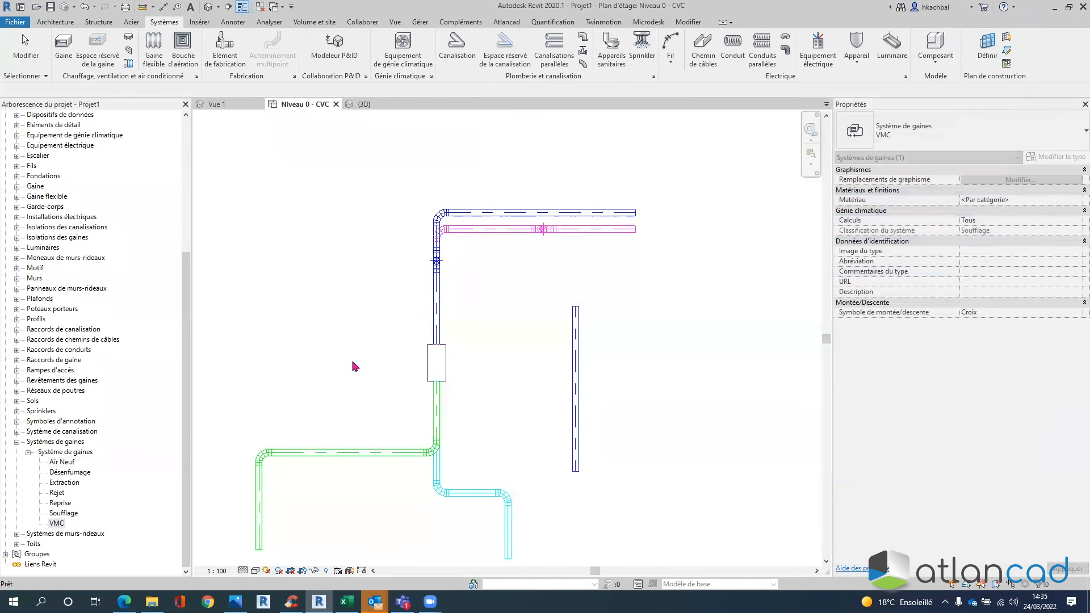
{"action": "double_click", "coordinate": [57, 523]}
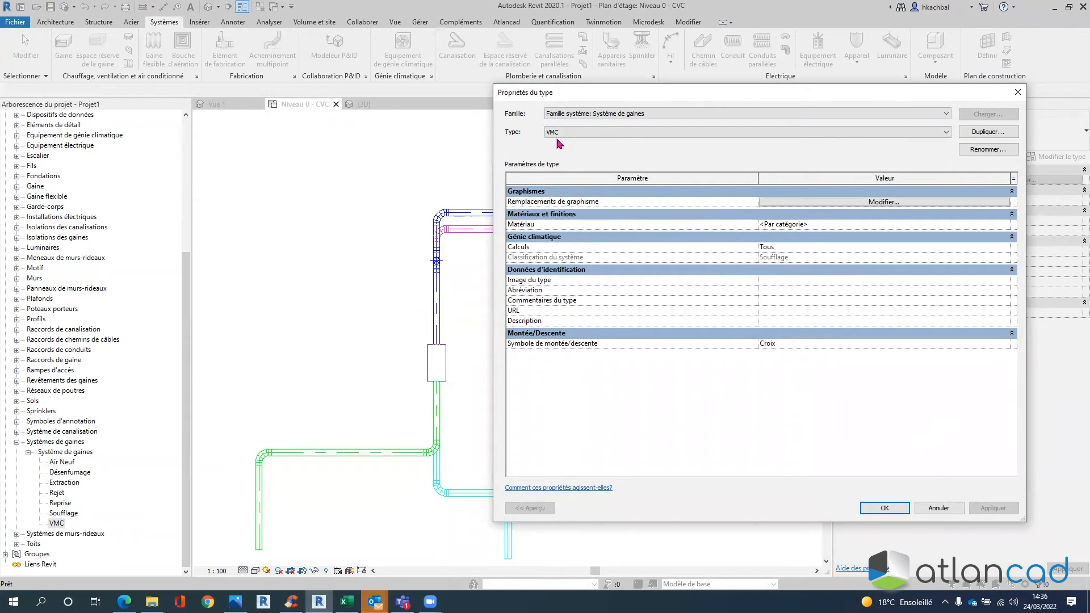
{"action": "left_click", "coordinate": [926, 509]}
{"action": "double_click", "coordinate": [57, 522]}
{"action": "left_click", "coordinate": [896, 509]}
{"action": "double_click", "coordinate": [64, 483]}
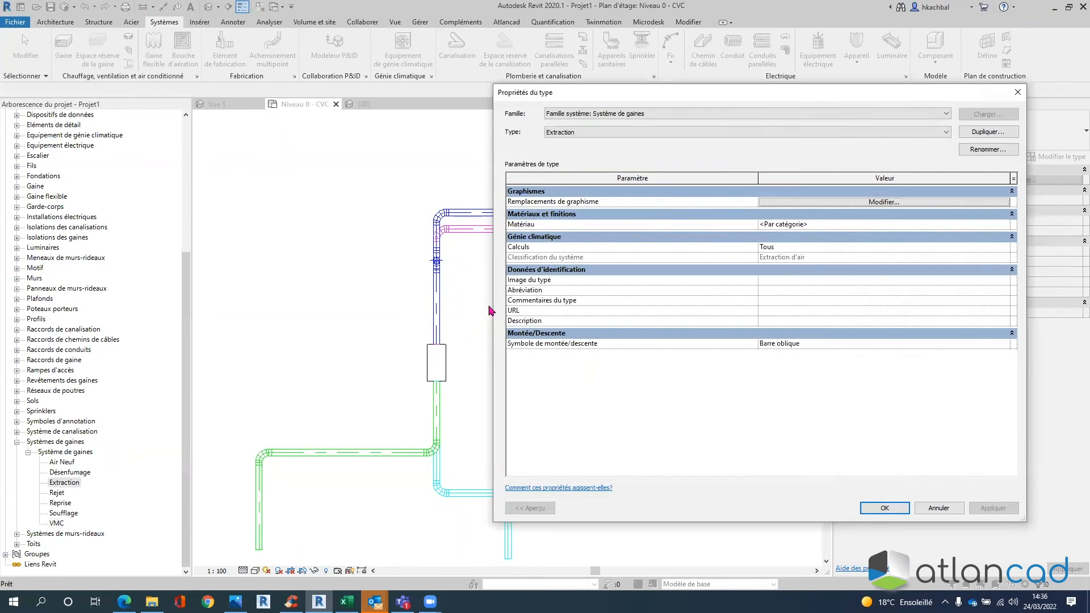
{"action": "left_click", "coordinate": [877, 507]}
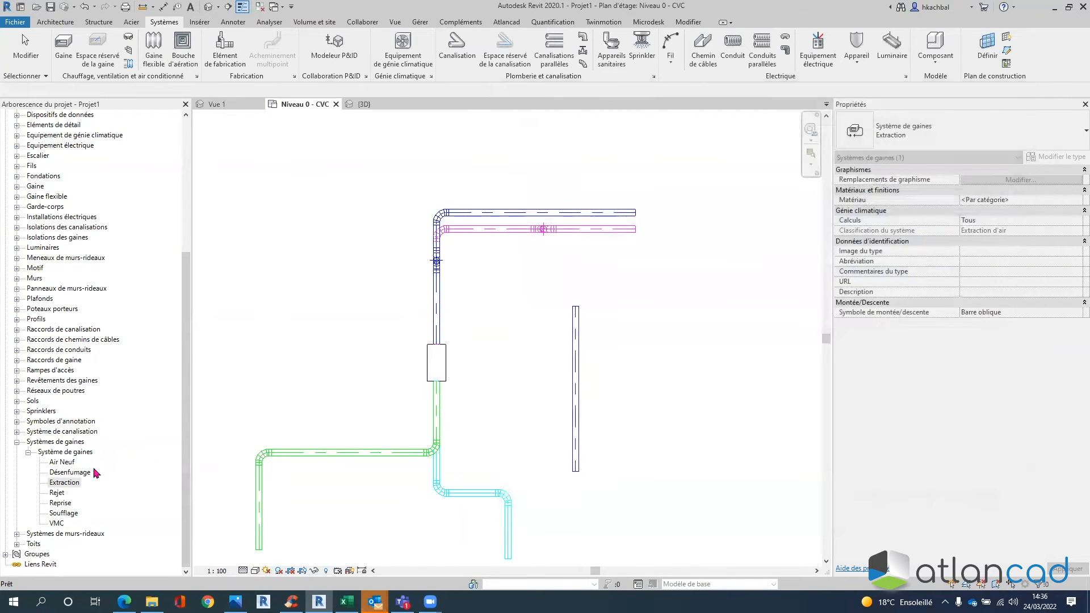
- Duplicate the Extraction duct system type and rename the copy VMC2
{"action": "right_click", "coordinate": [71, 486]}
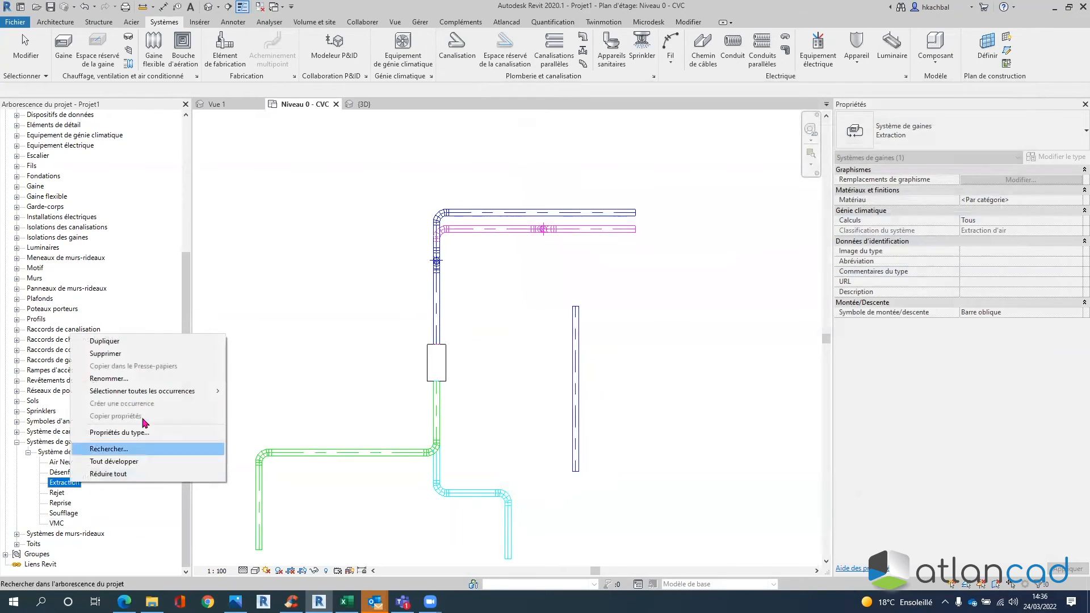
{"action": "left_click", "coordinate": [135, 343]}
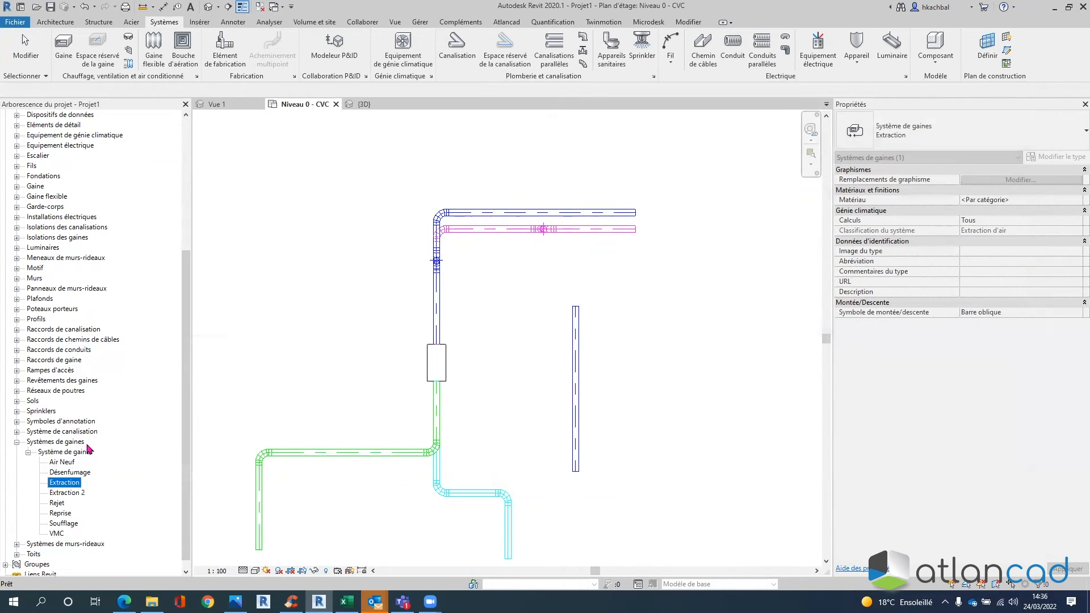
{"action": "left_click", "coordinate": [78, 494]}
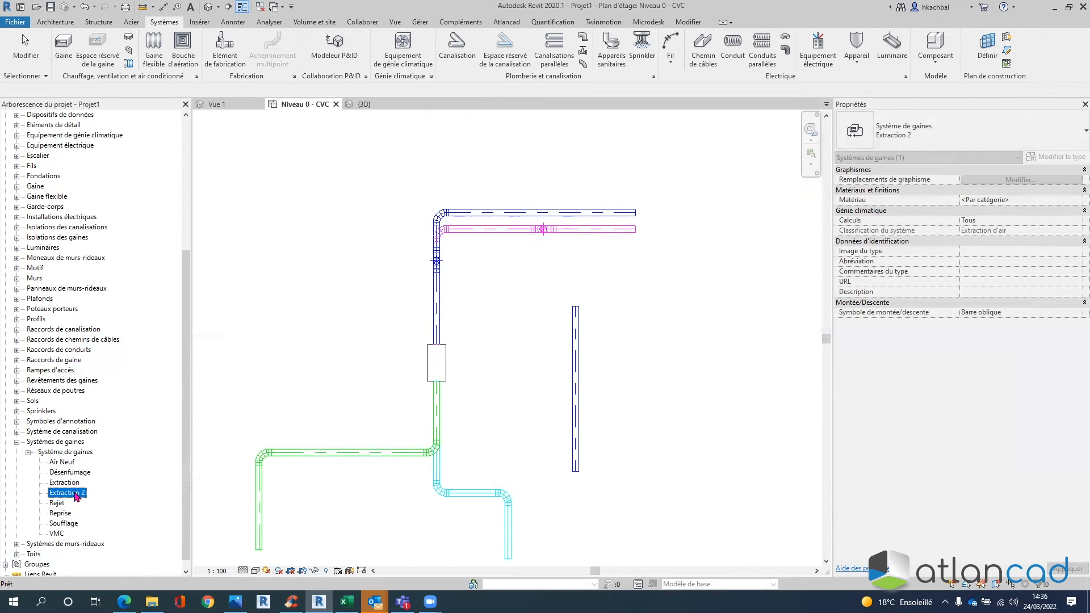
{"action": "right_click", "coordinate": [77, 496]}
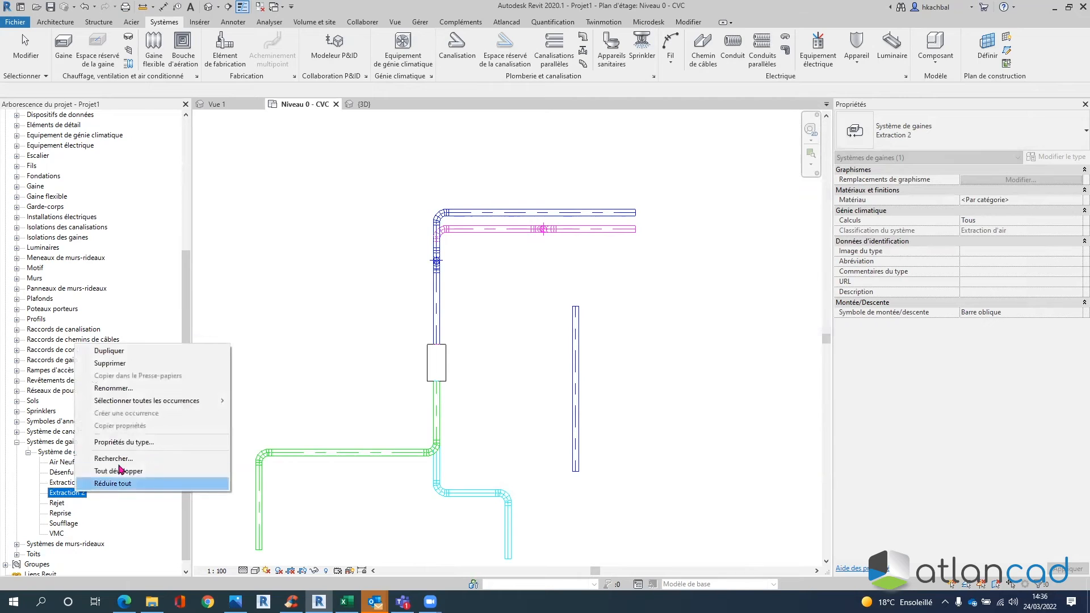
{"action": "left_click", "coordinate": [124, 391]}
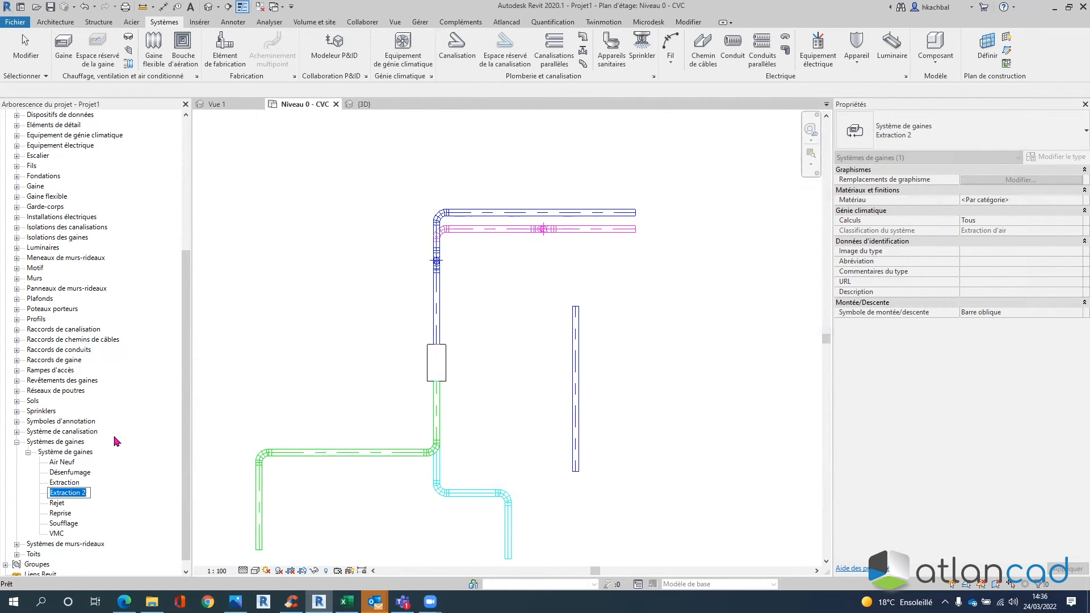
{"action": "type", "text": "VMC2"}
{"action": "left_click", "coordinate": [57, 535]}
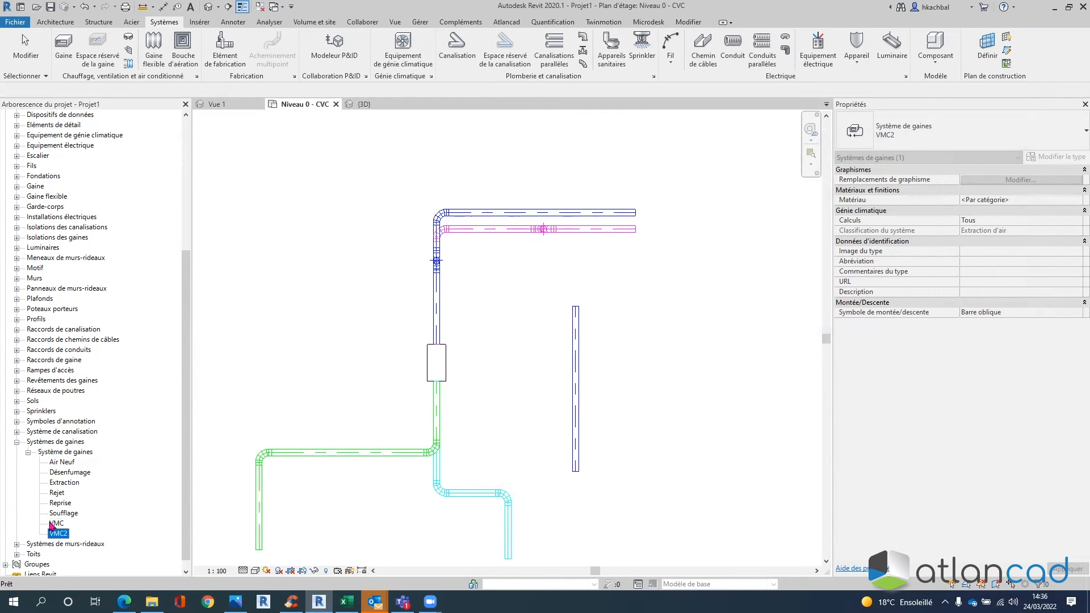
- Delete the old VMC system type and rename VMC2 to VMC
{"action": "key", "text": "Delete"}
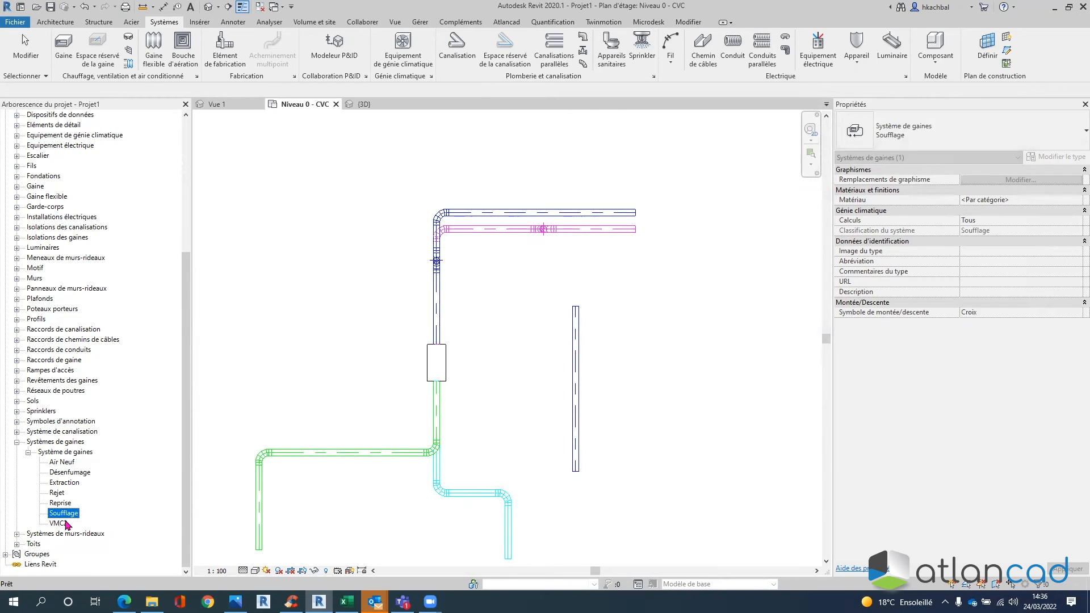
{"action": "left_click", "coordinate": [66, 523]}
{"action": "left_click", "coordinate": [60, 523]}
{"action": "type", "text": "VMC"}
{"action": "key", "text": "Return"}
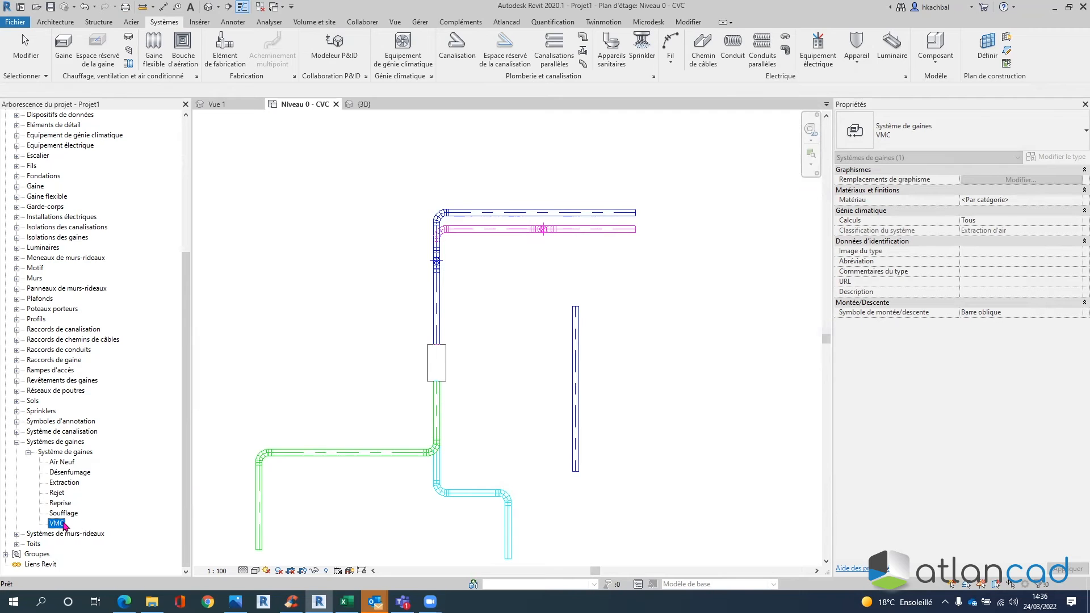
- Check the new VMC type's properties show the Extraction d'air classification
{"action": "double_click", "coordinate": [57, 522]}
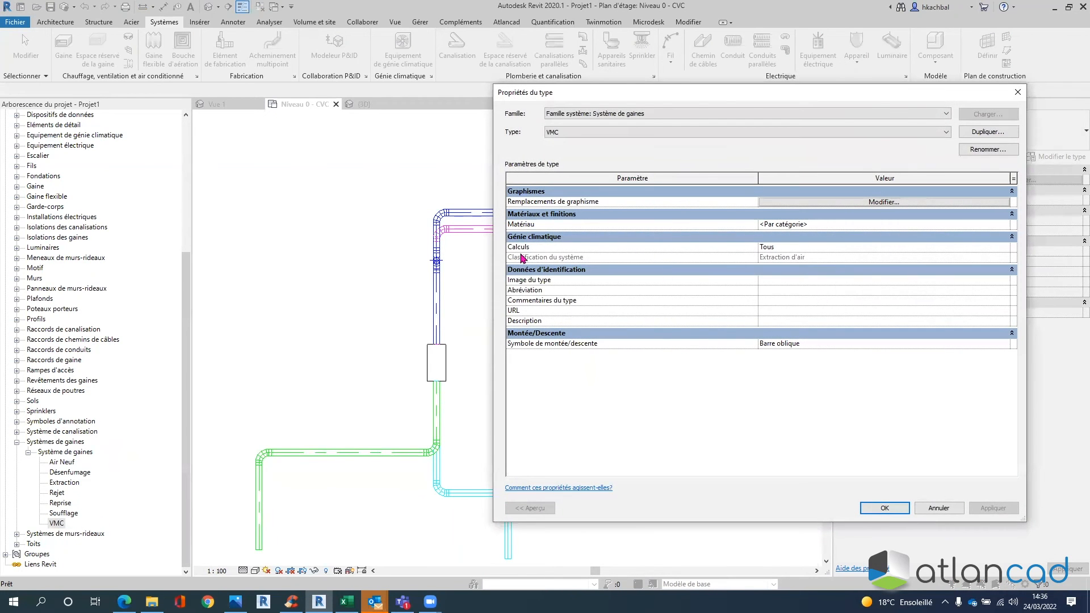
{"action": "key", "text": "ctrl"}
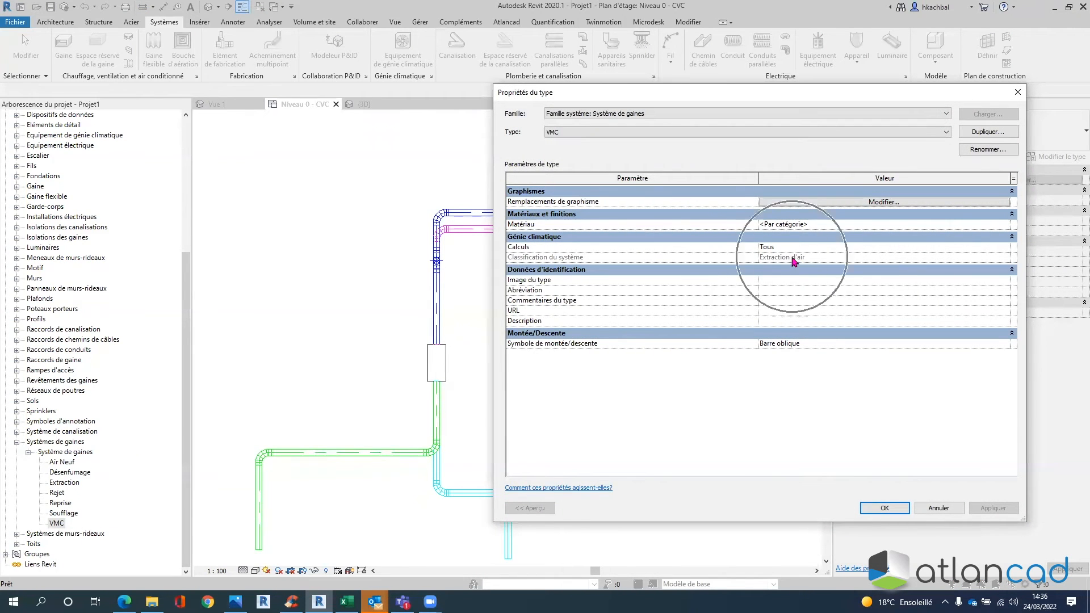
{"action": "left_click", "coordinate": [885, 508]}
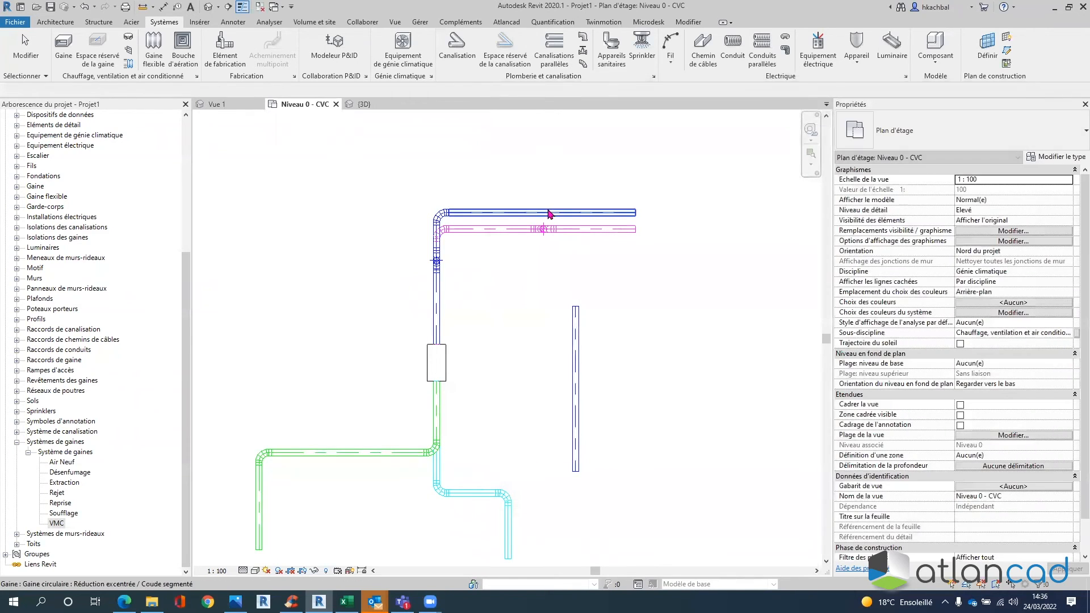
{"action": "key", "text": "ctrl"}
{"action": "left_click", "coordinate": [548, 214]}
{"action": "left_click", "coordinate": [1068, 334]}
{"action": "left_click", "coordinate": [1068, 334]}
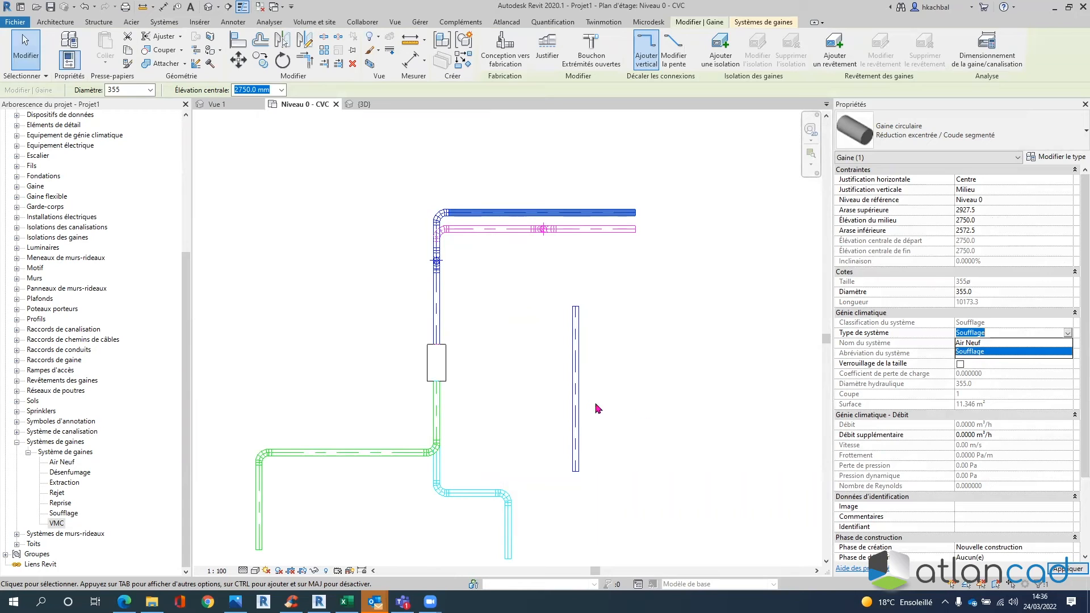
{"action": "left_click", "coordinate": [668, 370]}
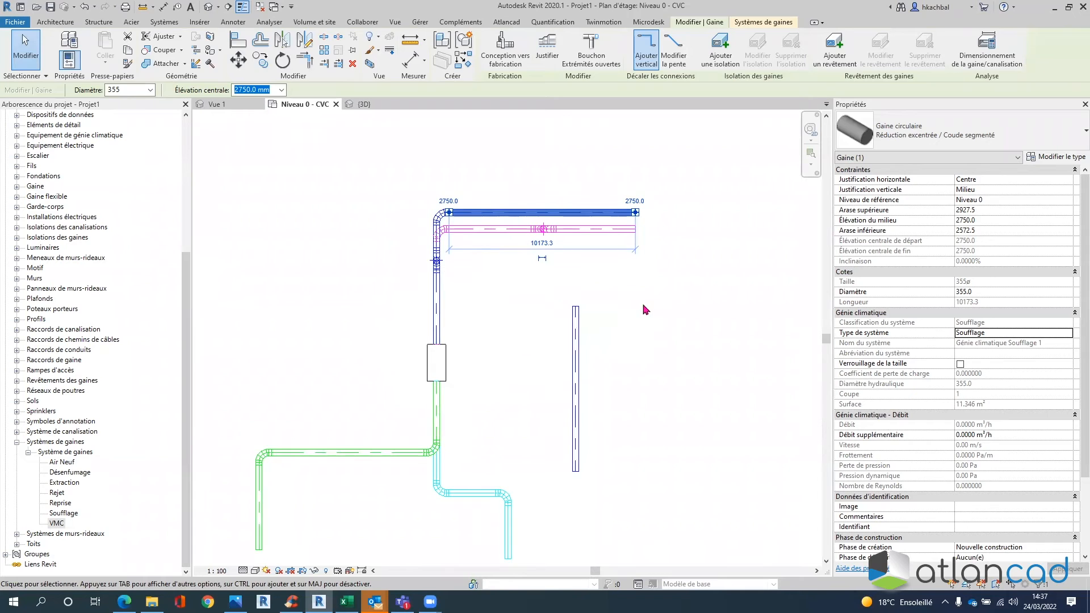
{"action": "left_click", "coordinate": [666, 302]}
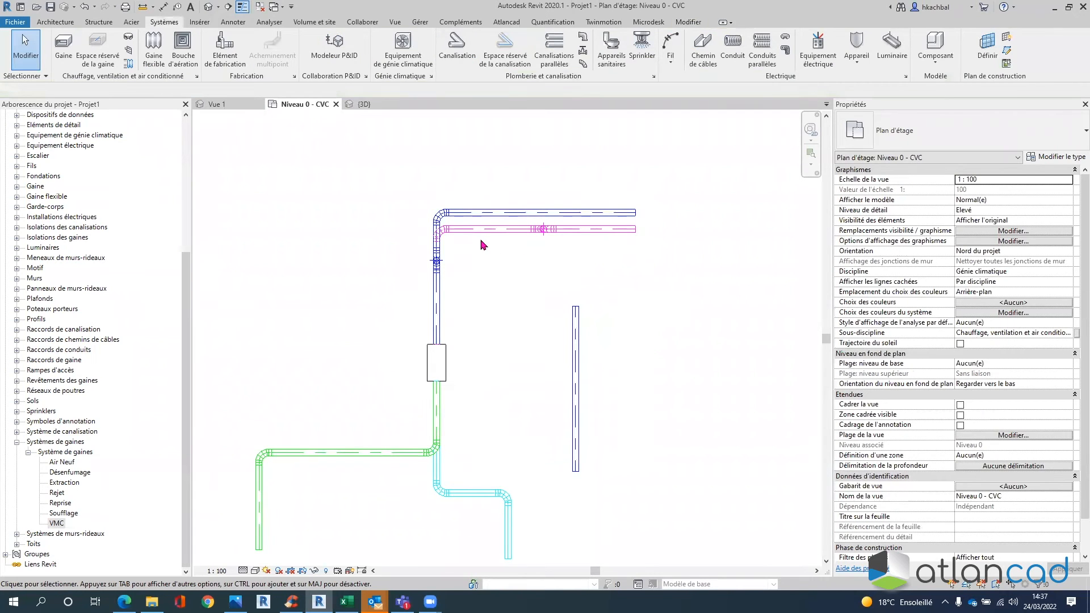
{"action": "scroll", "coordinate": [496, 305], "scroll_direction": "down", "scroll_amount": 2}
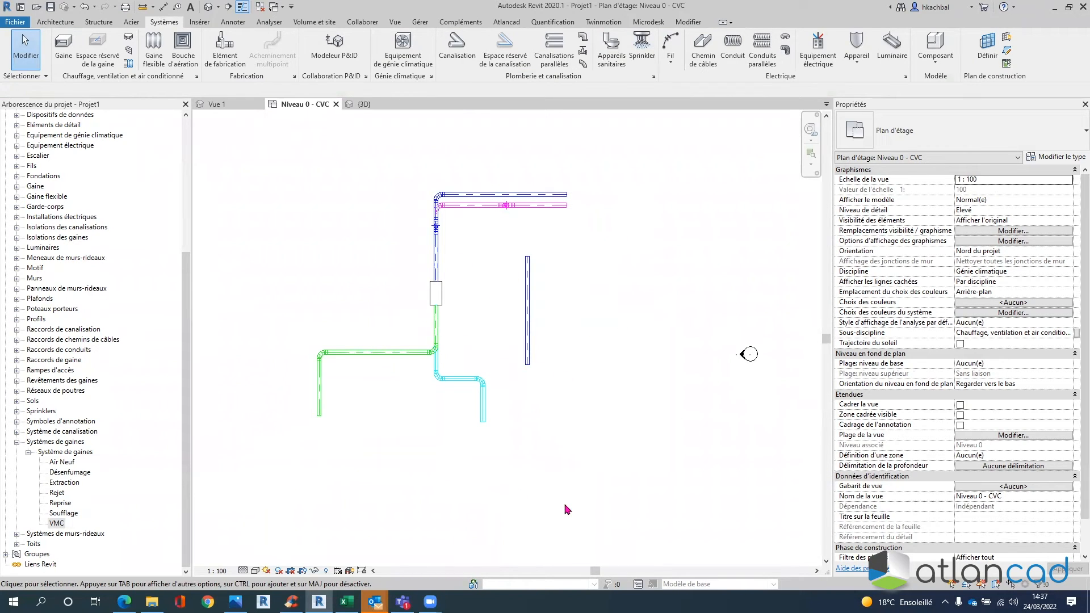
{"action": "left_click", "coordinate": [438, 294]}
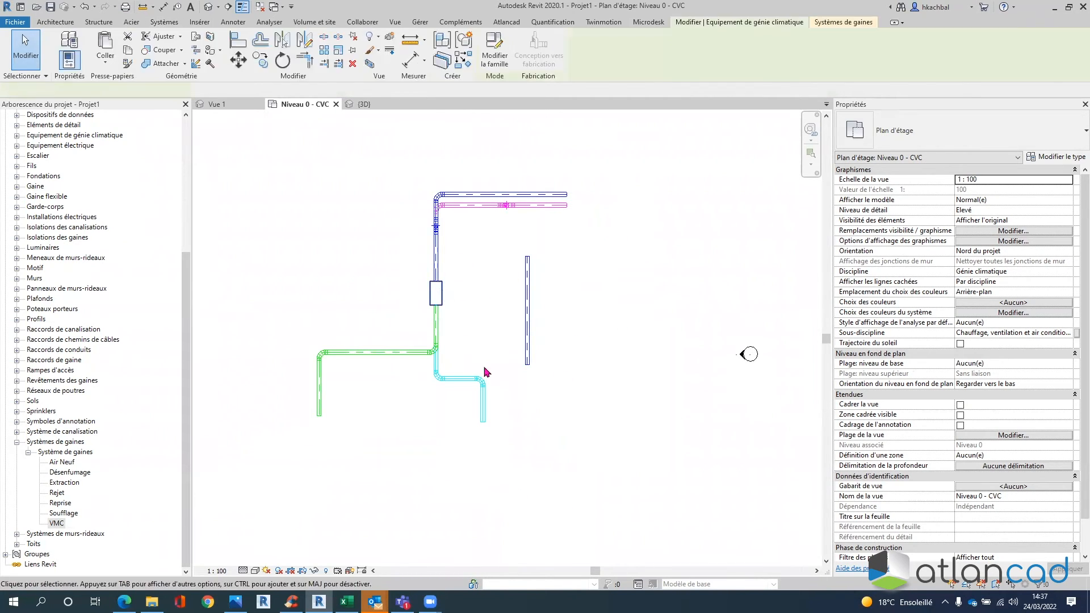
- Open the CTA family and place a pipe connector on the lower box's front face
{"action": "left_click", "coordinate": [494, 55]}
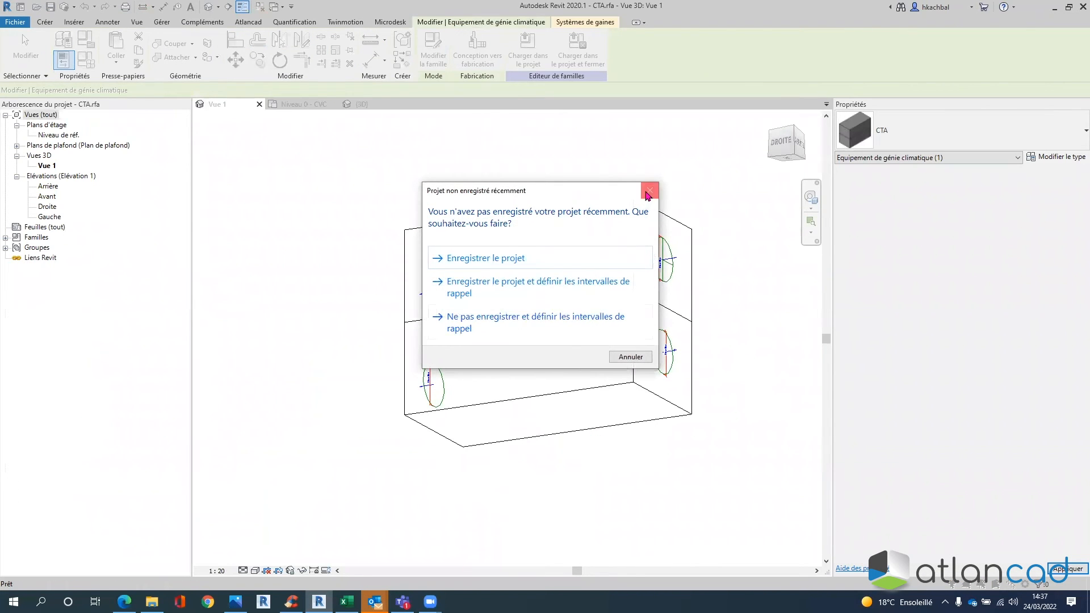
{"action": "left_click", "coordinate": [650, 190]}
{"action": "middle_click_drag", "start_coordinate": [596, 341], "coordinate": [701, 365], "text": "shift"}
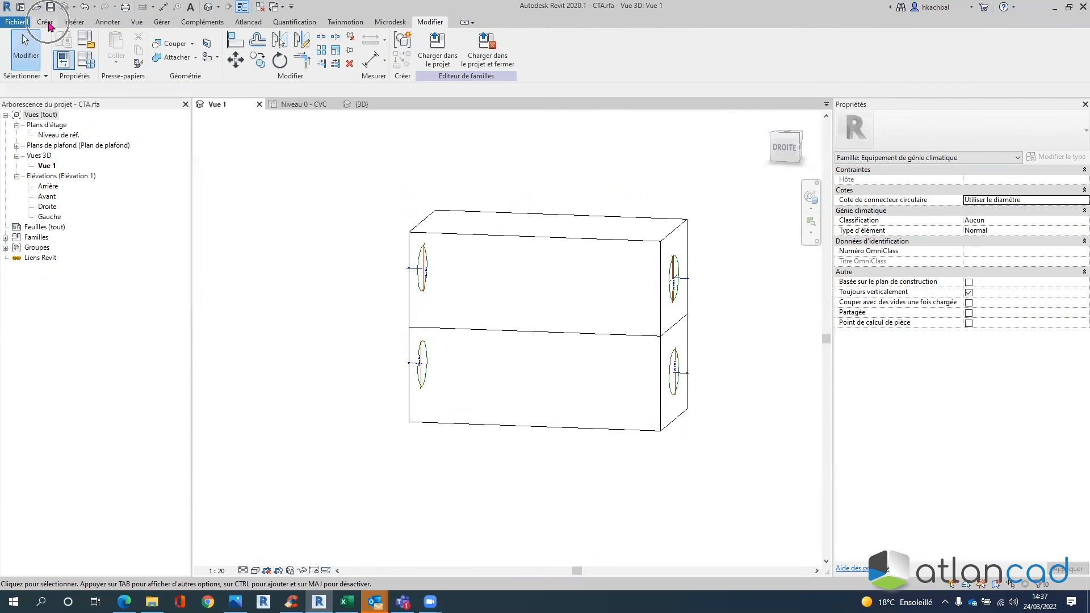
{"action": "left_click", "coordinate": [46, 22]}
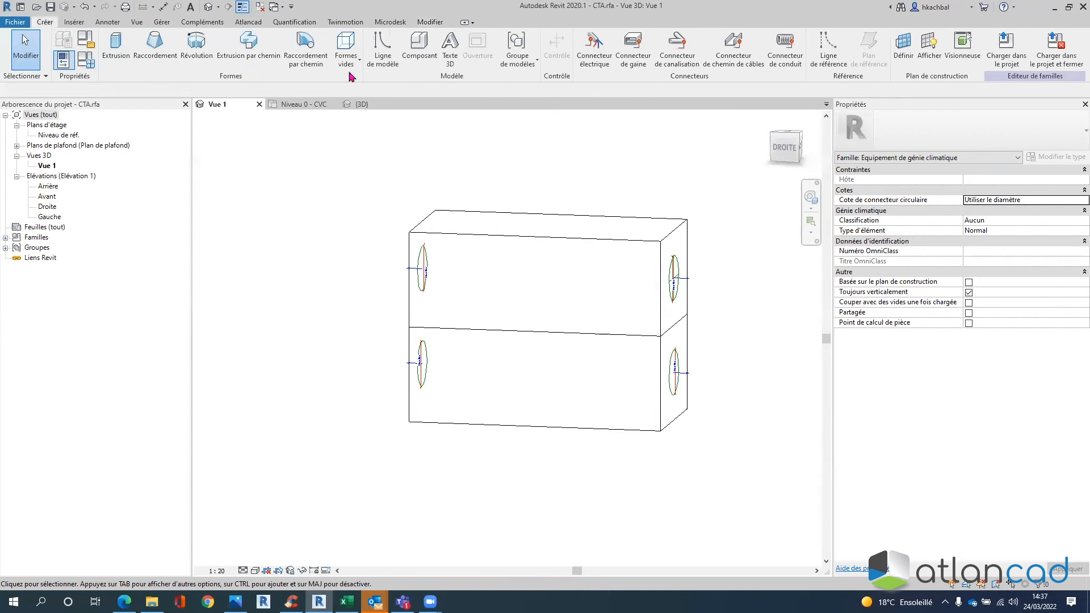
{"action": "left_click", "coordinate": [678, 49]}
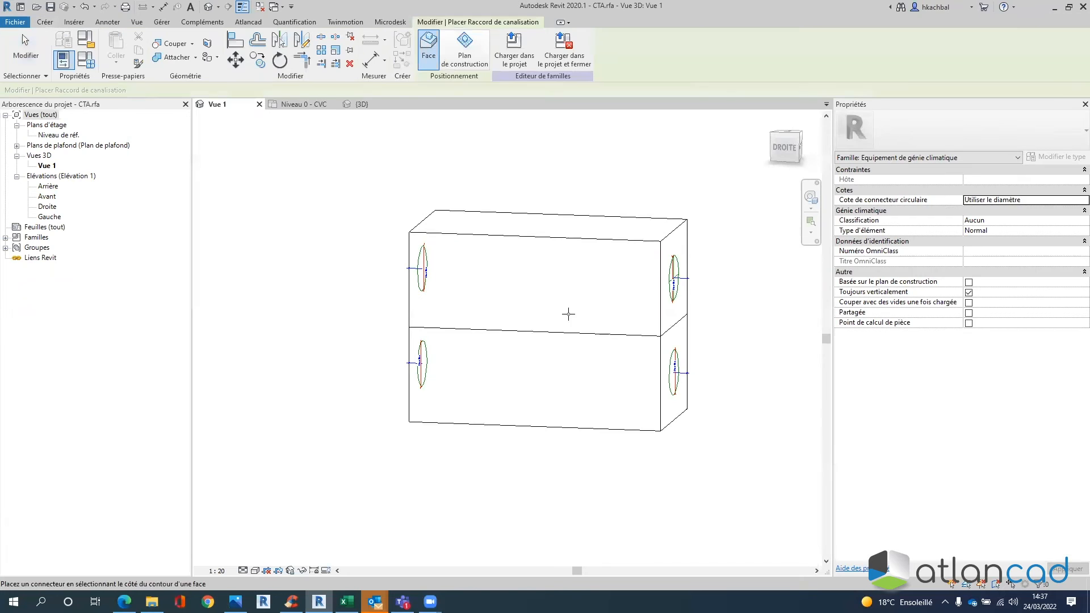
{"action": "left_click", "coordinate": [444, 421]}
- Delete the large 609.6 mm circular connector from the box's front face
{"action": "middle_click_drag", "start_coordinate": [575, 369], "coordinate": [578, 328], "text": "shift"}
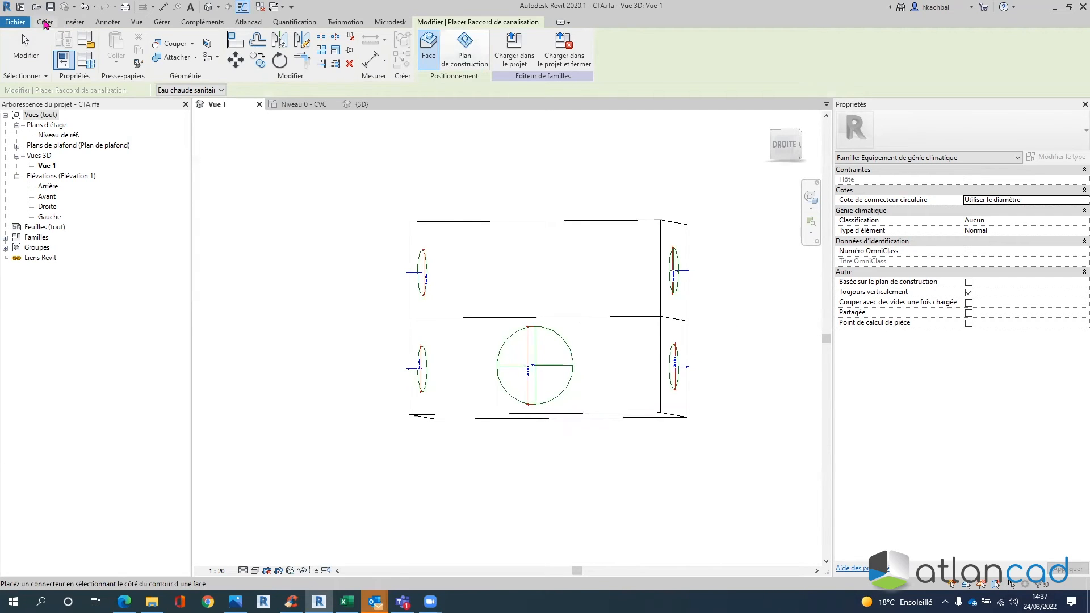
{"action": "left_click", "coordinate": [45, 23]}
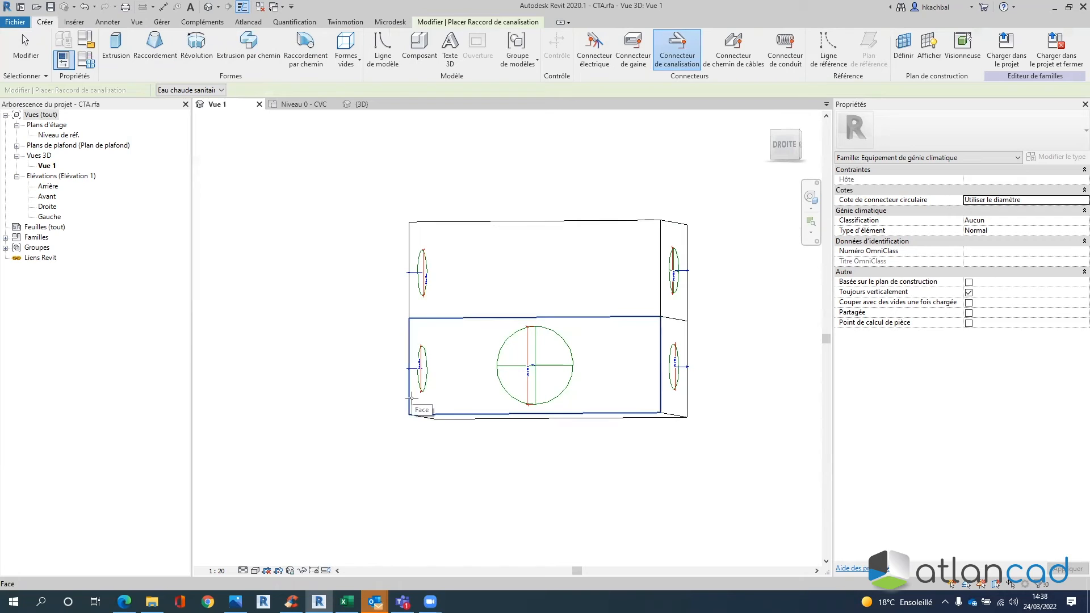
{"action": "middle_click_drag", "start_coordinate": [560, 422], "coordinate": [505, 497], "text": "shift"}
{"action": "key", "text": "Escape"}
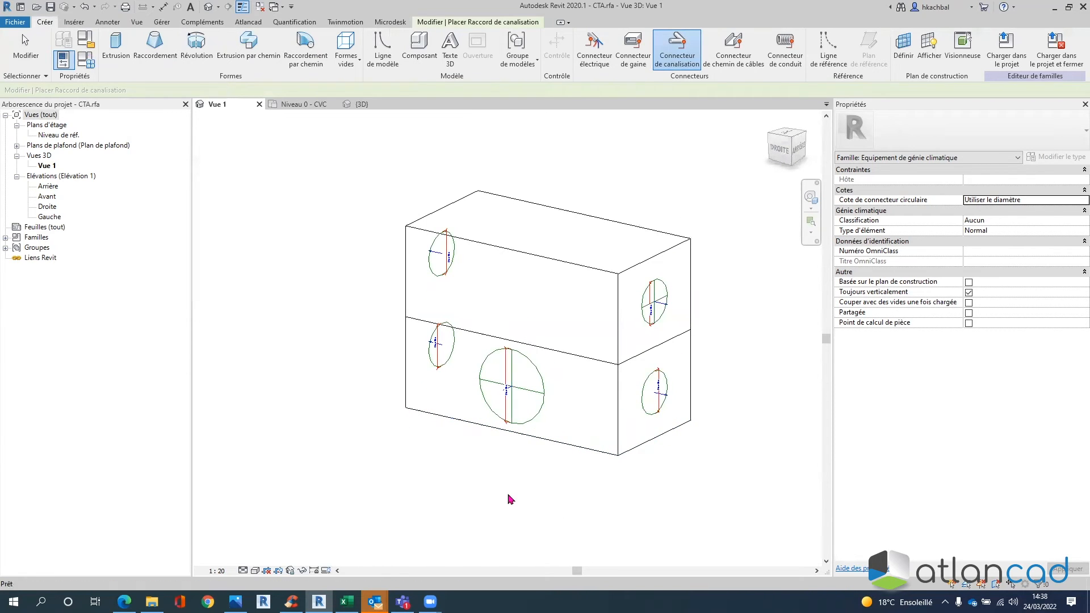
{"action": "key", "text": "Escape"}
{"action": "left_click", "coordinate": [543, 401]}
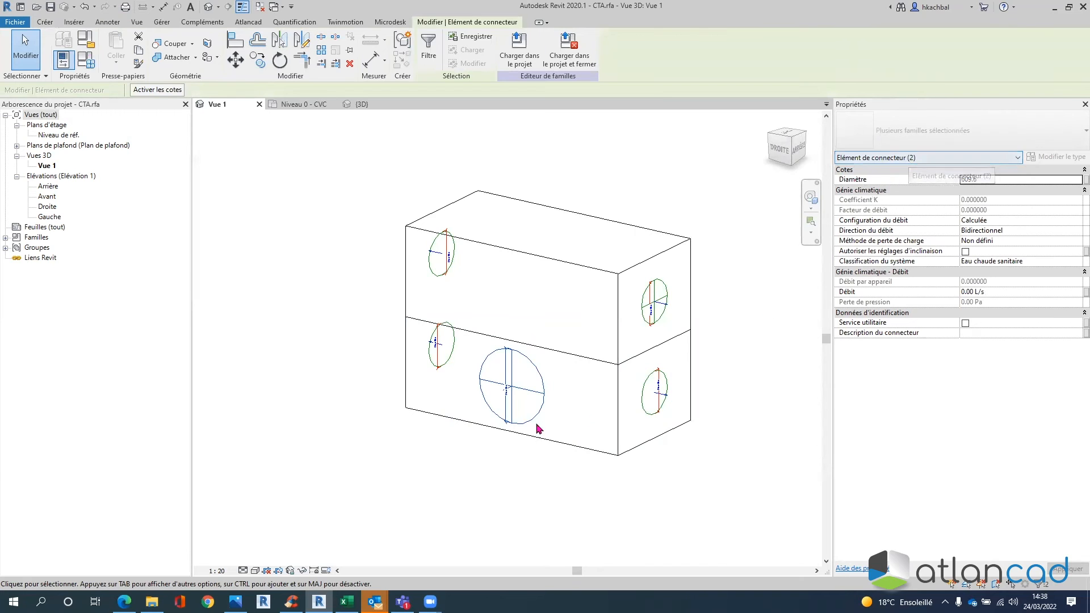
{"action": "middle_click_drag", "start_coordinate": [544, 407], "coordinate": [580, 398], "text": "shift"}
{"action": "key", "text": "Escape"}
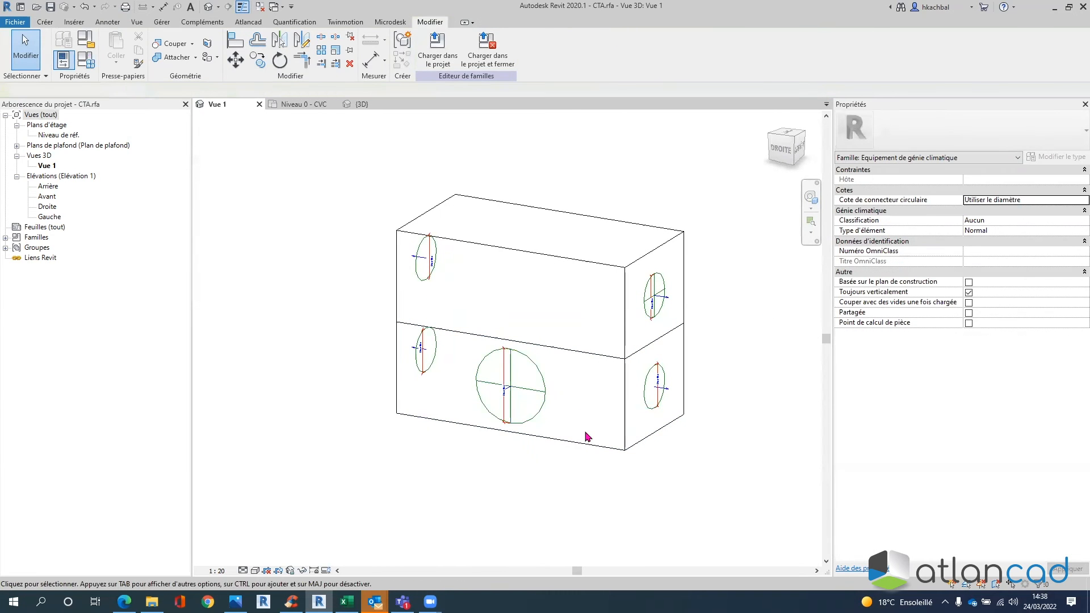
{"action": "left_click", "coordinate": [541, 407]}
{"action": "key", "text": "Delete"}
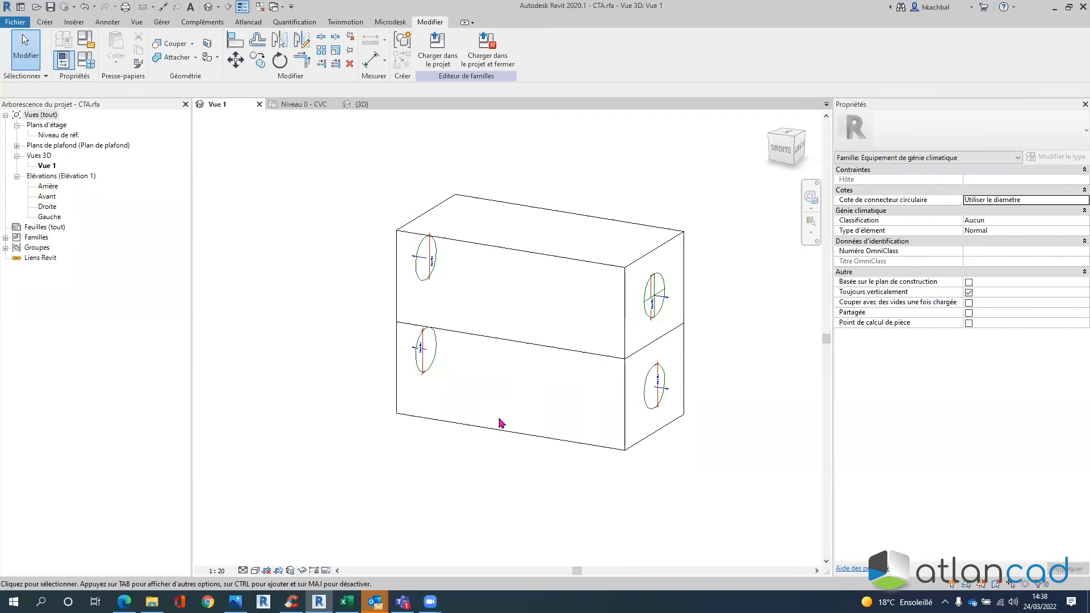
- Open the Droite side elevation and frame the unit
{"action": "double_click", "coordinate": [39, 196]}
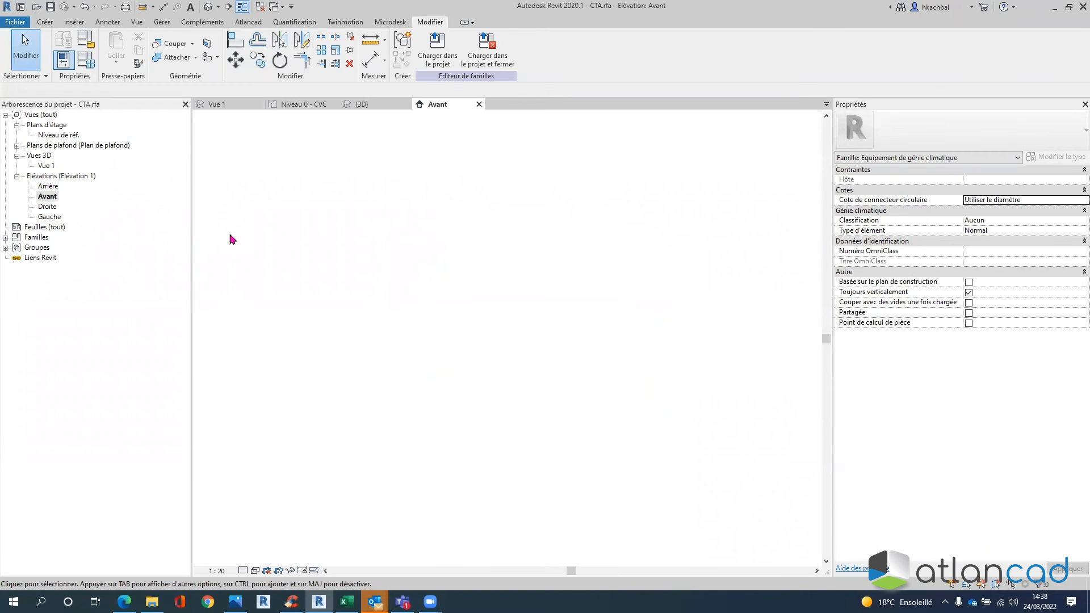
{"action": "double_click", "coordinate": [48, 207]}
{"action": "scroll", "coordinate": [625, 352], "scroll_direction": "up", "scroll_amount": 3}
{"action": "middle_click_drag", "start_coordinate": [572, 301], "coordinate": [554, 282]}
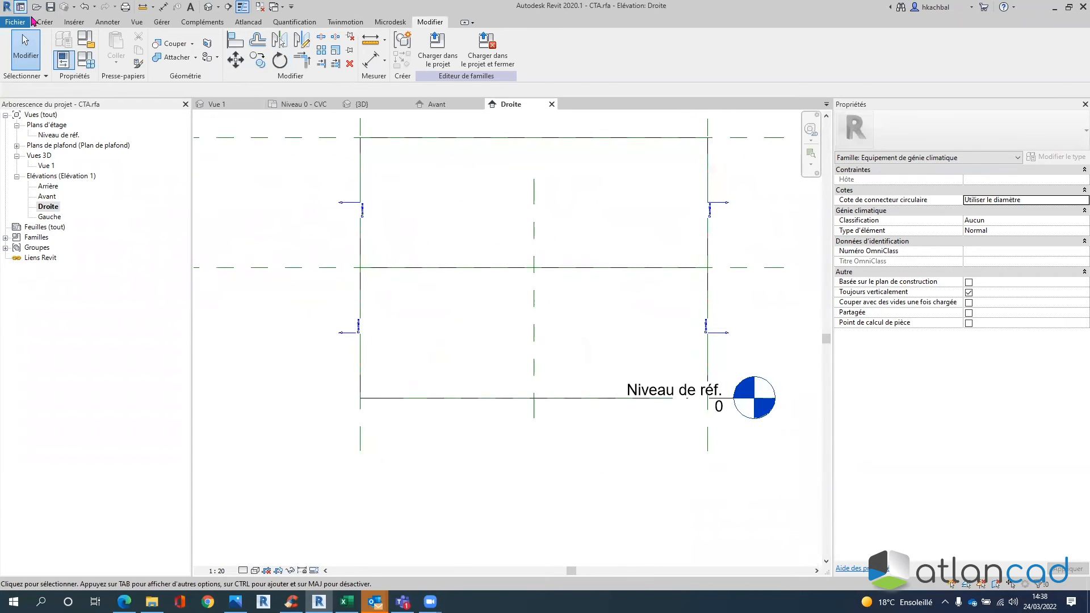
- Start an extrusion and try a 7.5-radius circle, dismissing the element-too-small error
{"action": "left_click", "coordinate": [45, 23]}
{"action": "left_click", "coordinate": [117, 48]}
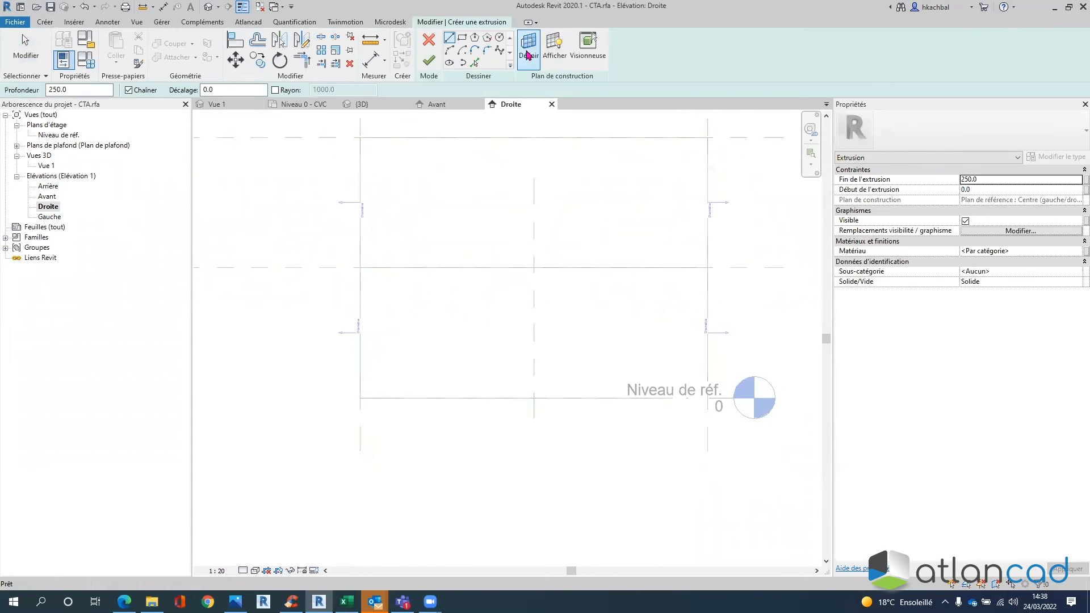
{"action": "left_click", "coordinate": [498, 41]}
{"action": "left_click", "coordinate": [510, 281]}
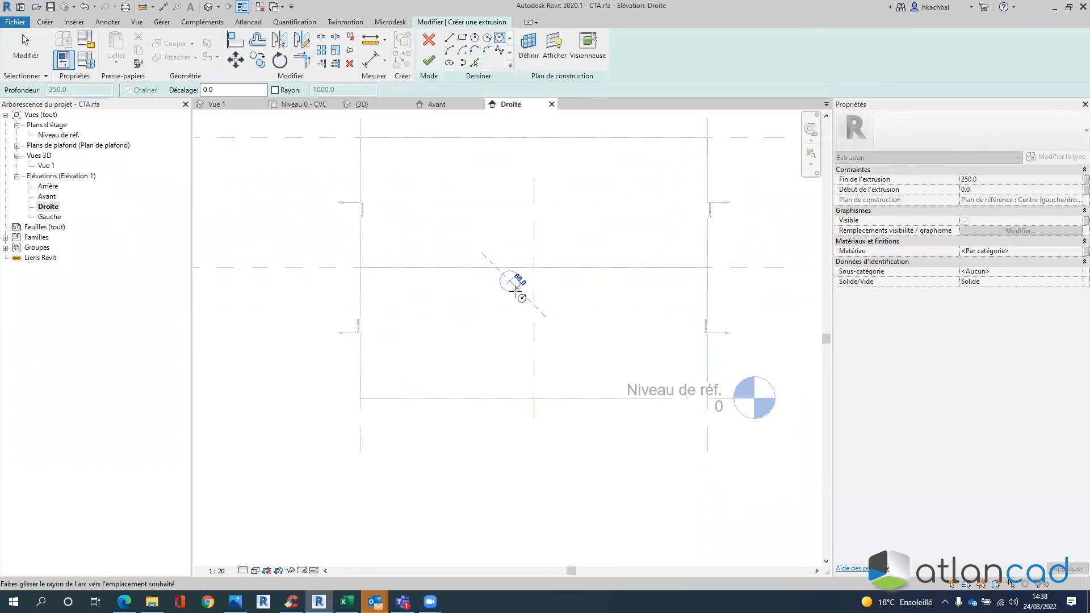
{"action": "scroll", "coordinate": [512, 285], "scroll_direction": "up", "scroll_amount": 1}
{"action": "scroll", "coordinate": [511, 285], "scroll_direction": "up", "scroll_amount": 3}
{"action": "type", "text": "7"}
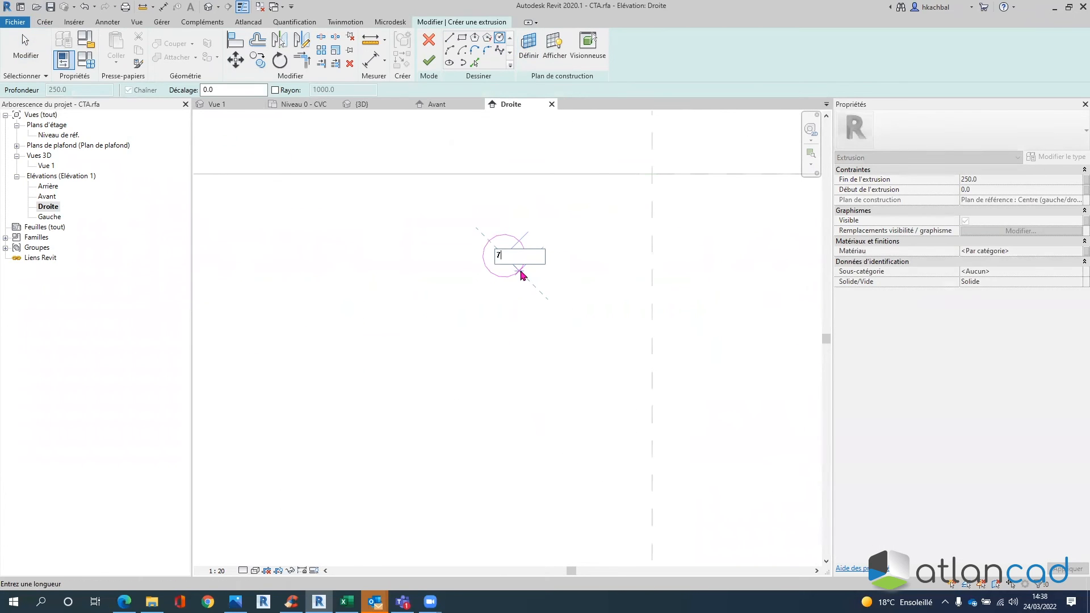
{"action": "type", "text": ".3"}
{"action": "key", "text": "BackSpace"}
{"action": "key", "text": "Return"}
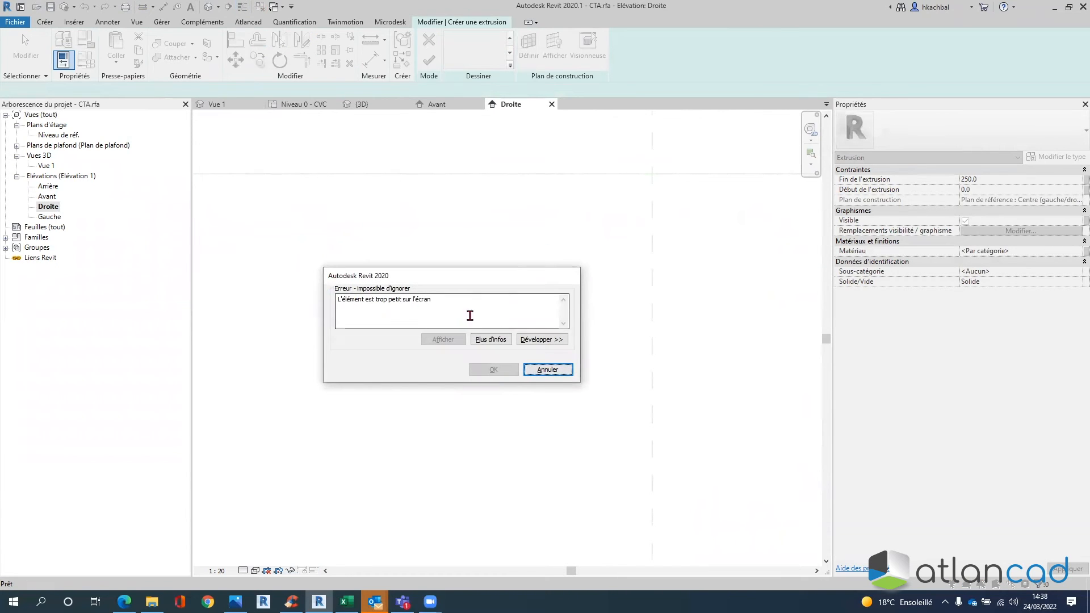
{"action": "left_click", "coordinate": [540, 369]}
{"action": "scroll", "coordinate": [564, 269], "scroll_direction": "up", "scroll_amount": 3}
{"action": "middle_click_drag", "start_coordinate": [589, 340], "coordinate": [462, 492]}
- Draw a 7.5-radius circle on the upper reference line
{"action": "left_click", "coordinate": [499, 37]}
{"action": "left_click", "coordinate": [500, 260]}
{"action": "type", "text": "7."}
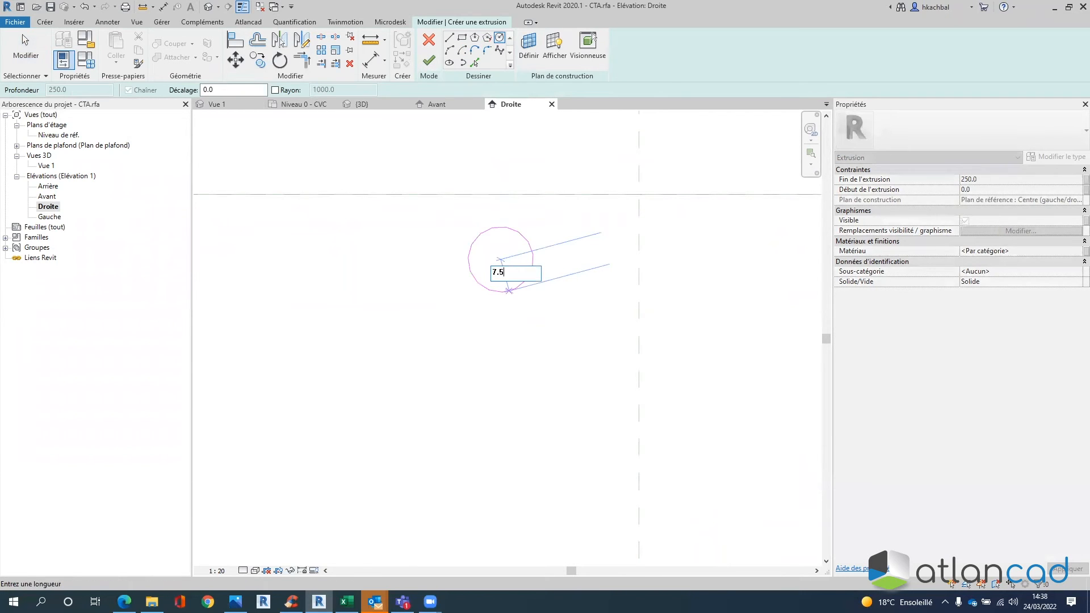
{"action": "type", "text": "5"}
{"action": "key", "text": "Return"}
{"action": "scroll", "coordinate": [562, 329], "scroll_direction": "down", "scroll_amount": 5}
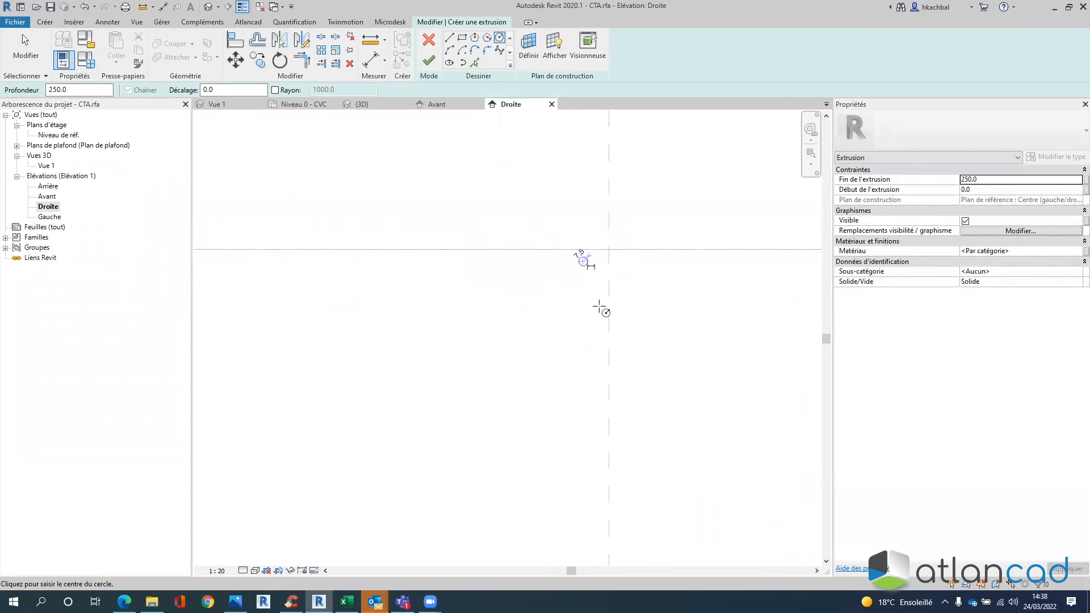
{"action": "key", "text": "Escape"}
{"action": "key", "text": "Escape"}
- Copy the circle down onto the lower reference line
{"action": "left_click", "coordinate": [580, 257]}
{"action": "key", "text": "c"}
{"action": "key", "text": "o"}
{"action": "left_click", "coordinate": [585, 265]}
{"action": "middle_click_drag", "start_coordinate": [575, 376], "coordinate": [611, 219]}
{"action": "scroll", "coordinate": [611, 219], "scroll_direction": "down", "scroll_amount": 2}
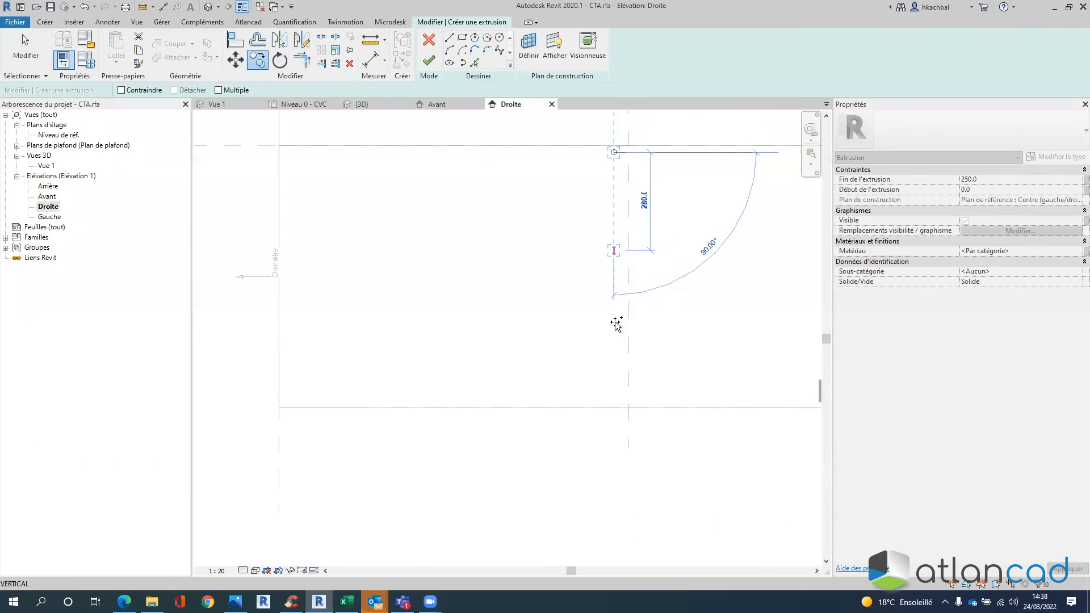
{"action": "left_click", "coordinate": [552, 397]}
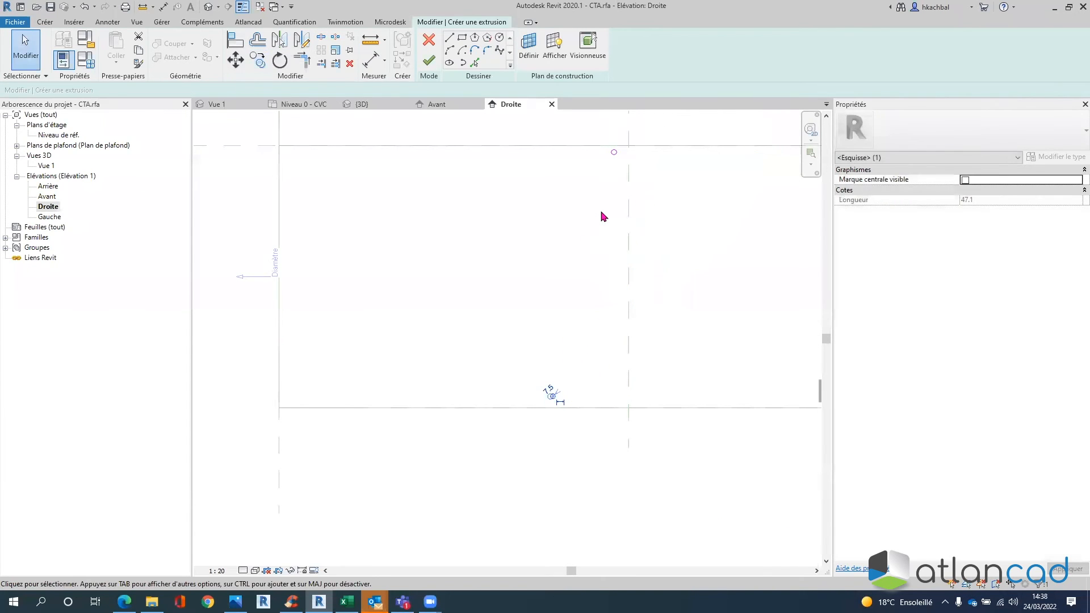
{"action": "key", "text": "Escape"}
- Mirror both circles about the vertical centre line and finish the extrusion
{"action": "left_click_drag", "start_coordinate": [529, 121], "coordinate": [633, 448]}
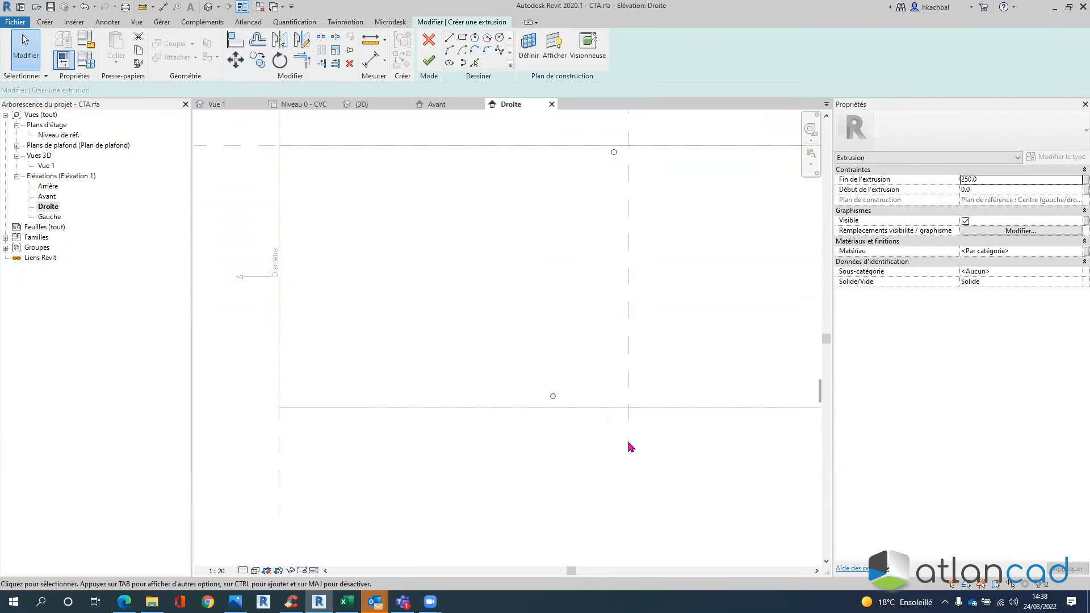
{"action": "left_click", "coordinate": [280, 40]}
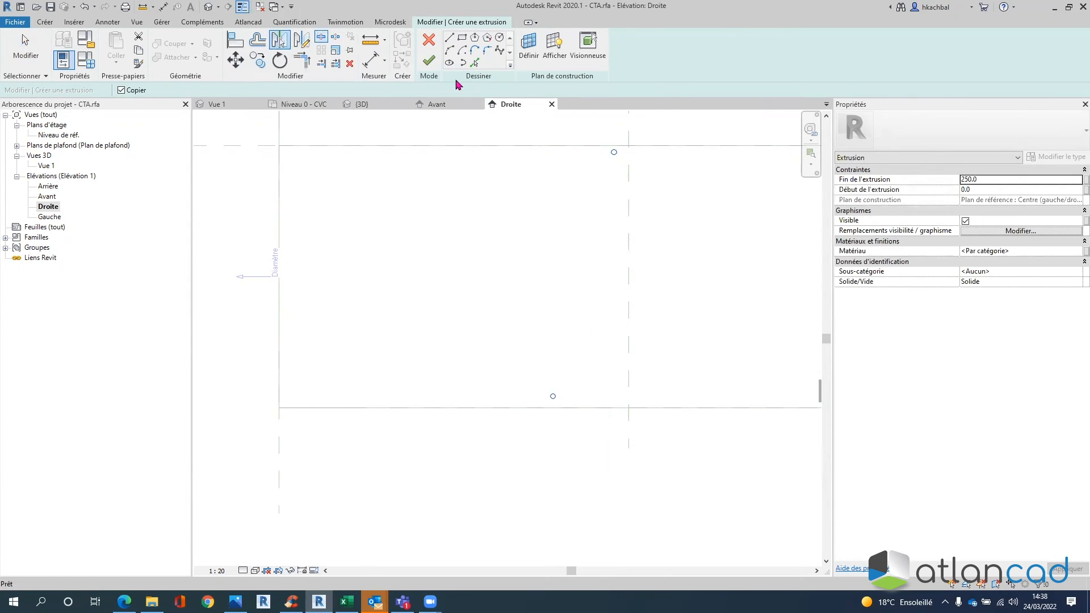
{"action": "left_click", "coordinate": [627, 229]}
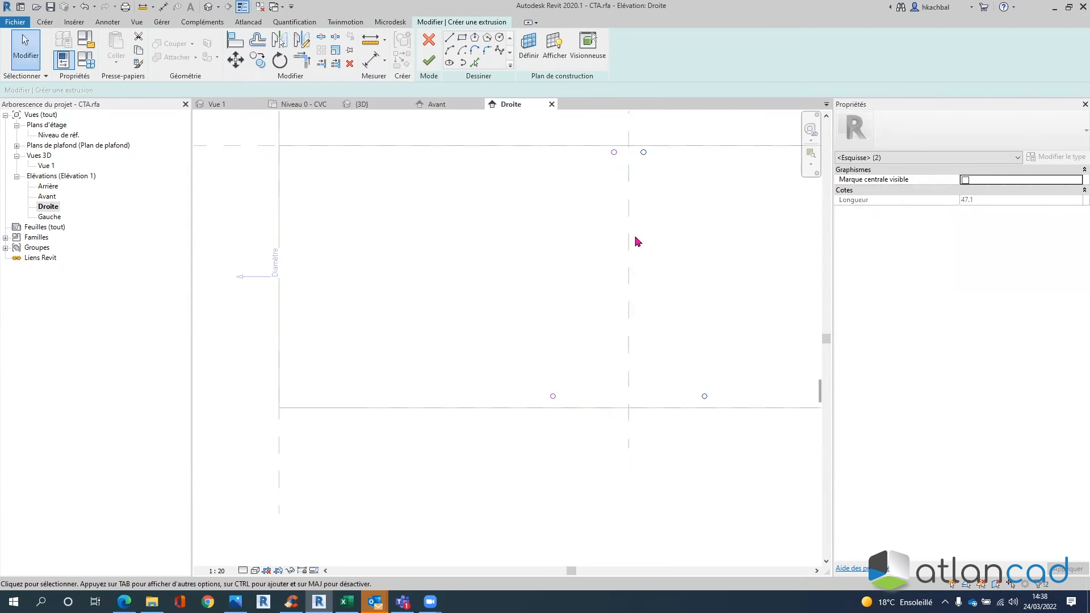
{"action": "left_click", "coordinate": [429, 60]}
{"action": "scroll", "coordinate": [659, 289], "scroll_direction": "down", "scroll_amount": 3}
{"action": "middle_click_drag", "start_coordinate": [688, 319], "coordinate": [669, 321]}
{"action": "scroll", "coordinate": [638, 210], "scroll_direction": "up", "scroll_amount": 3}
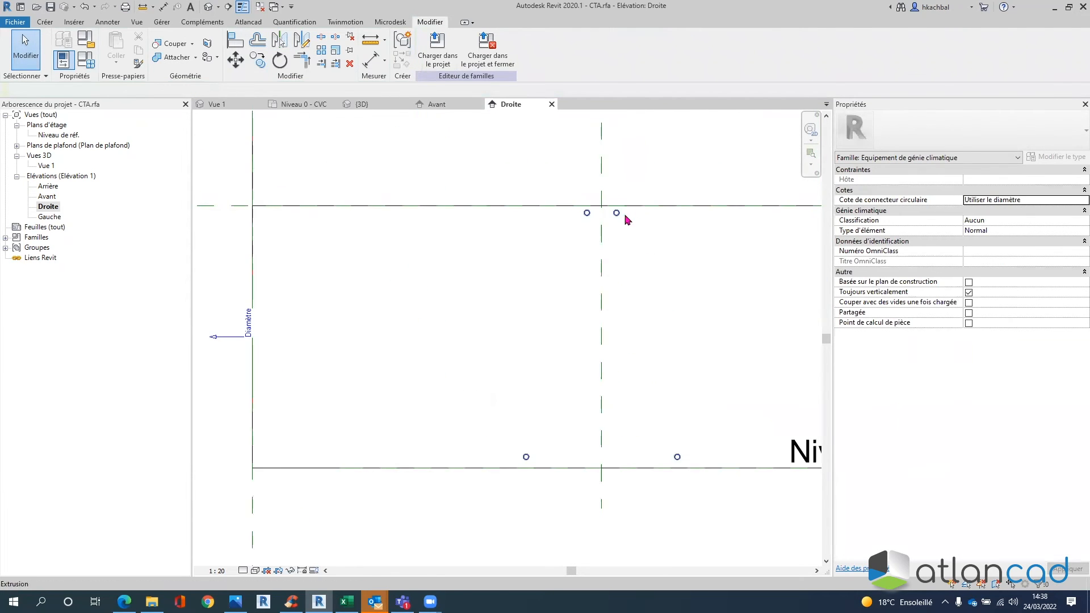
- Show the Vue 1 3D view in wireframe, orbited near front
{"action": "left_click", "coordinate": [46, 166]}
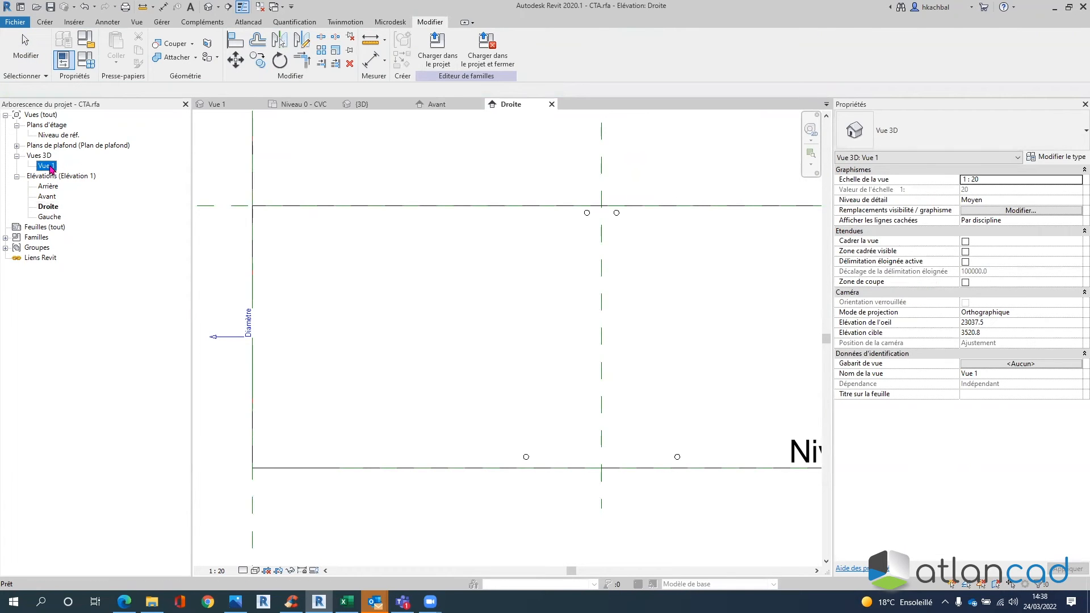
{"action": "double_click", "coordinate": [49, 167]}
{"action": "middle_click_drag", "start_coordinate": [521, 365], "coordinate": [458, 324], "text": "shift"}
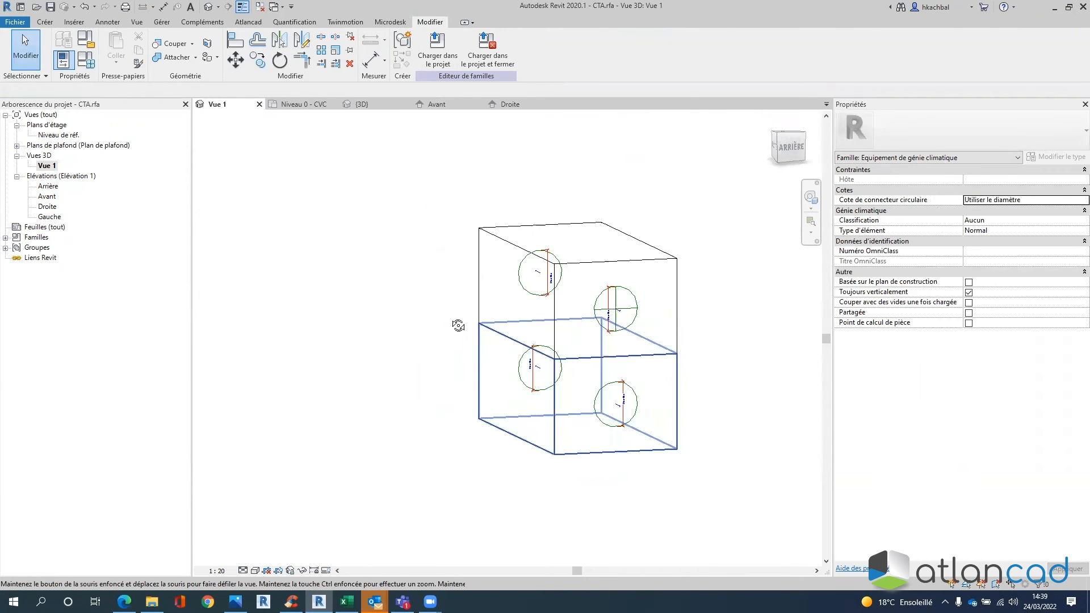
{"action": "left_click", "coordinate": [243, 570]}
{"action": "left_click", "coordinate": [281, 503]}
{"action": "mouse_move", "coordinate": [562, 341]}
{"action": "middle_mouse_down", "text": "shift"}
{"action": "mouse_move", "coordinate": [576, 349]}
{"action": "mouse_move", "coordinate": [511, 333]}
{"action": "mouse_move", "coordinate": [523, 326]}
{"action": "mouse_move", "coordinate": [576, 347]}
{"action": "middle_mouse_up", "text": "shift"}
- Drag the small-circle extrusion's end to -500.0 and lock it to the face
{"action": "left_click", "coordinate": [577, 346]}
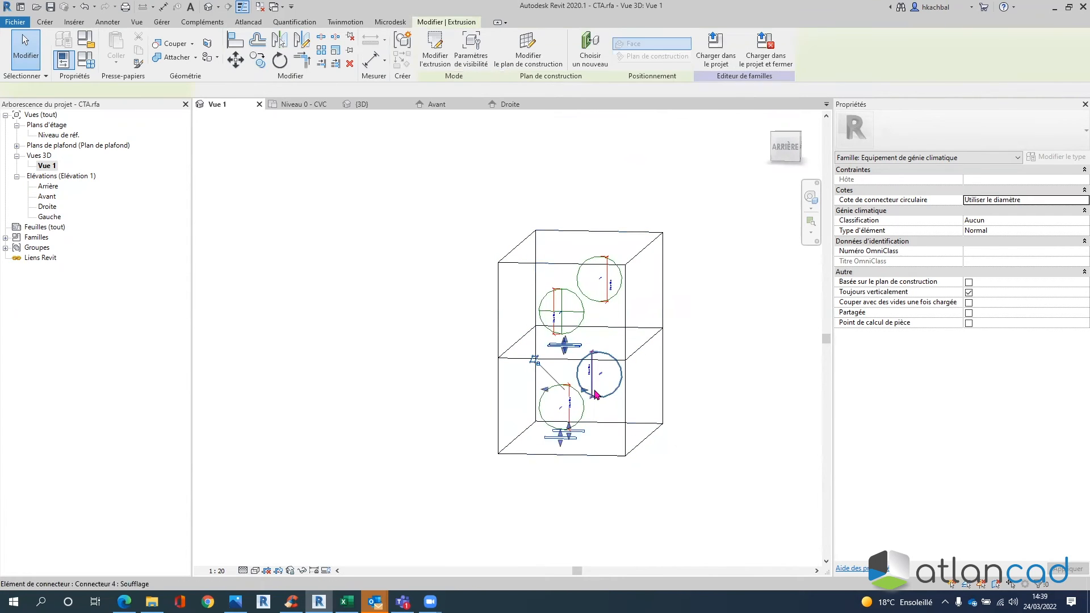
{"action": "middle_click_drag", "start_coordinate": [654, 446], "coordinate": [699, 443], "text": "shift"}
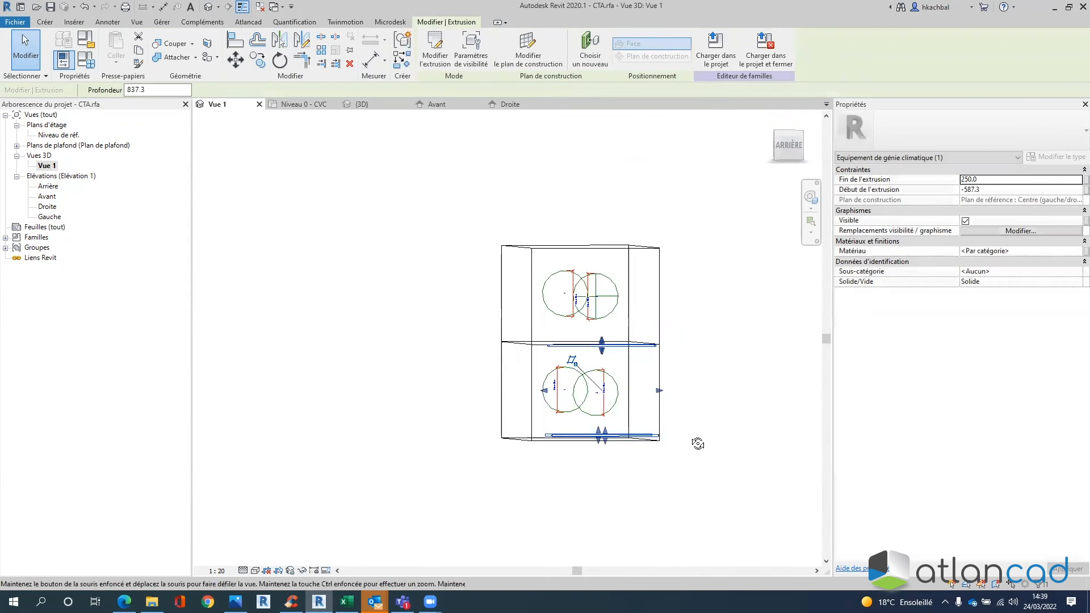
{"action": "left_click_drag", "start_coordinate": [543, 392], "coordinate": [636, 372]}
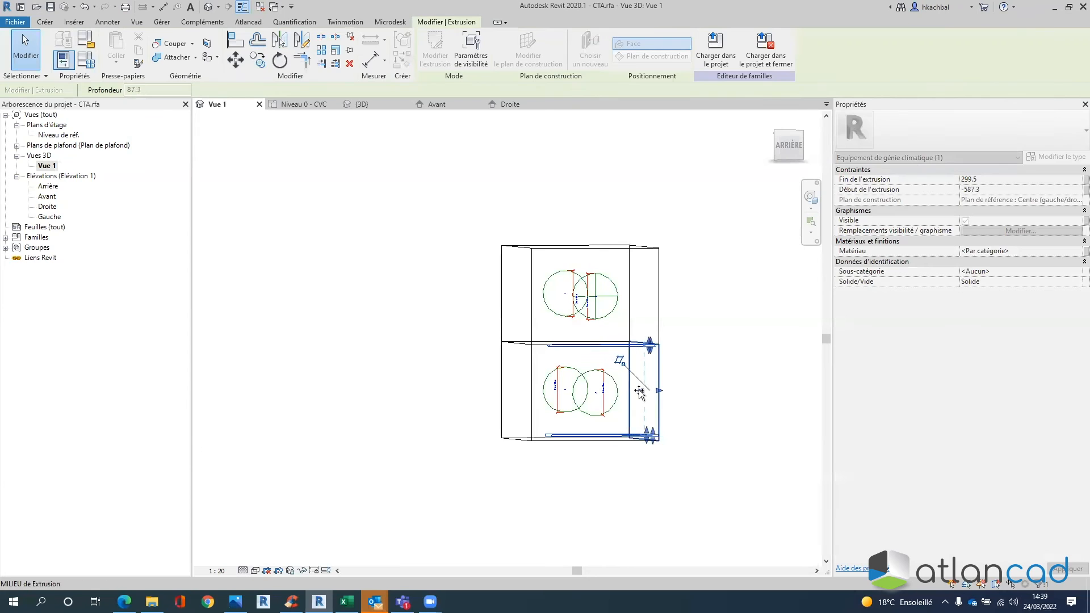
{"action": "middle_click_drag", "start_coordinate": [713, 377], "coordinate": [669, 397], "text": "shift"}
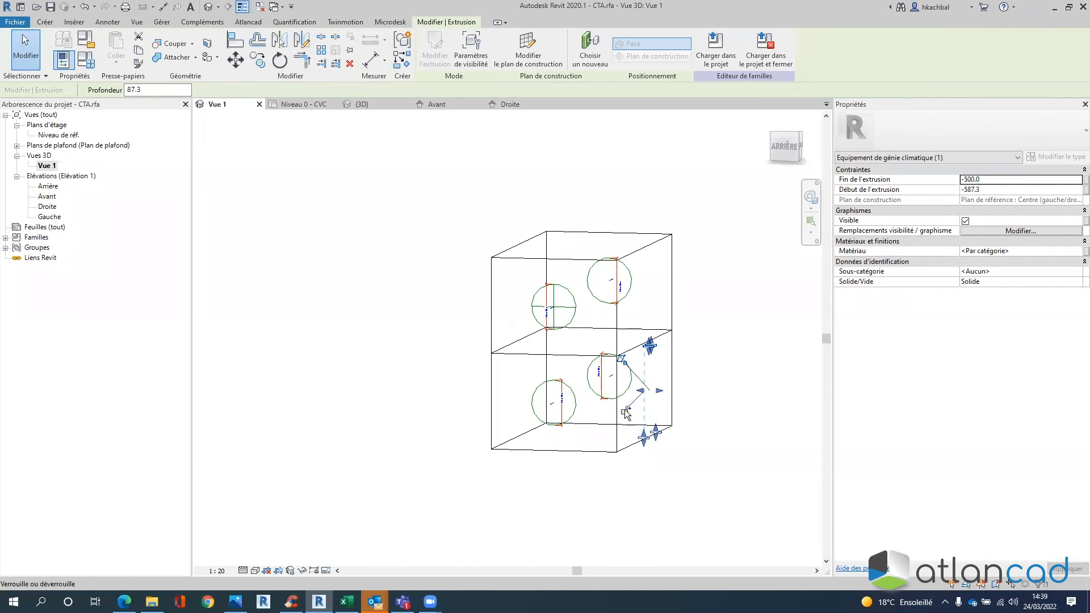
{"action": "left_click", "coordinate": [625, 411]}
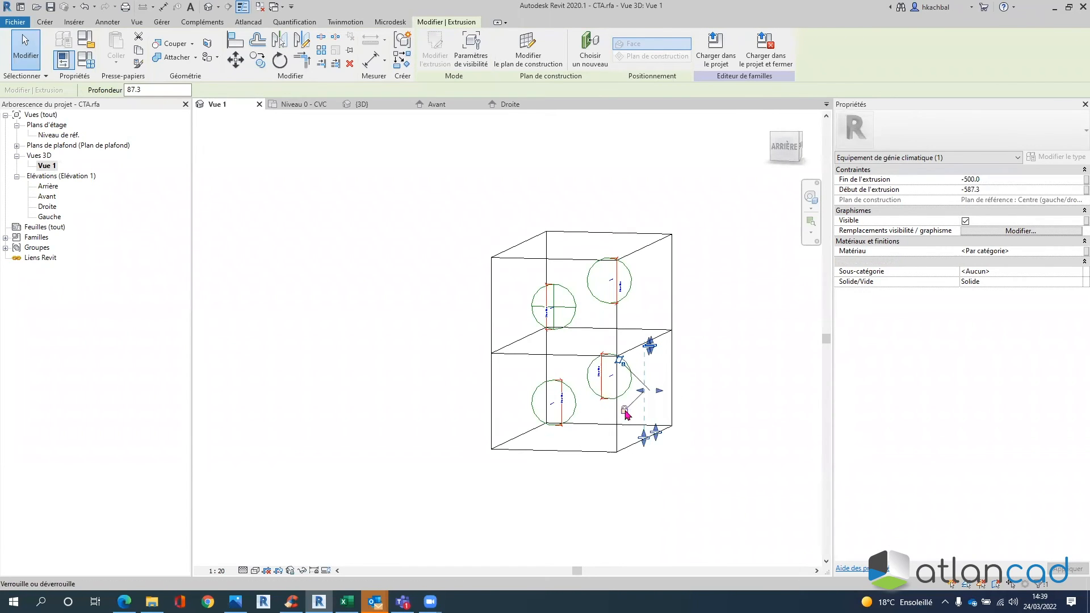
{"action": "scroll", "coordinate": [641, 343], "scroll_direction": "up", "scroll_amount": 5}
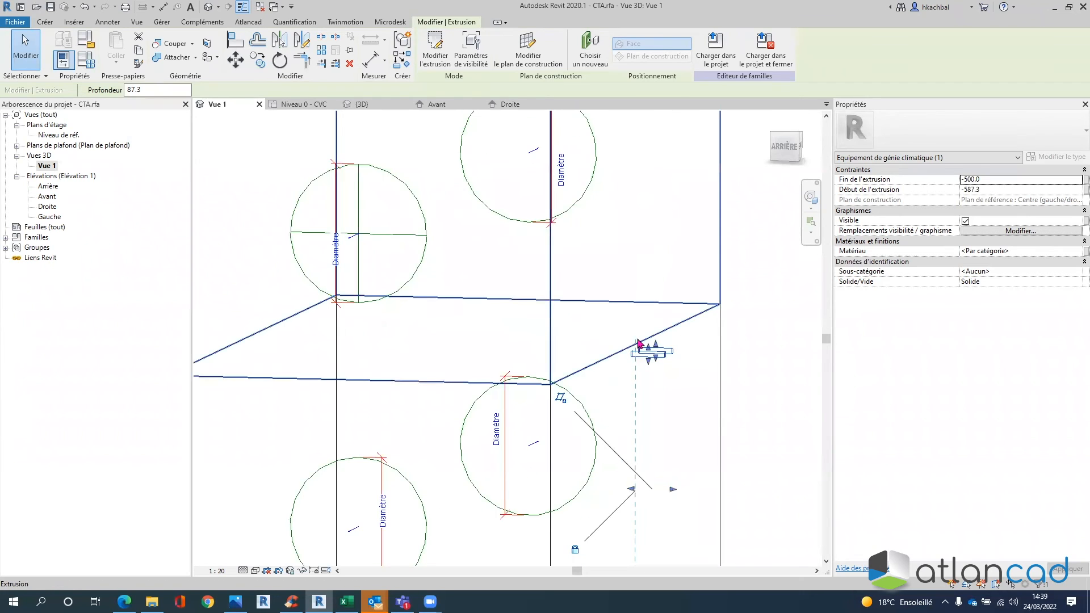
{"action": "left_click", "coordinate": [741, 332]}
- Open the Avant front elevation
{"action": "double_click", "coordinate": [43, 197]}
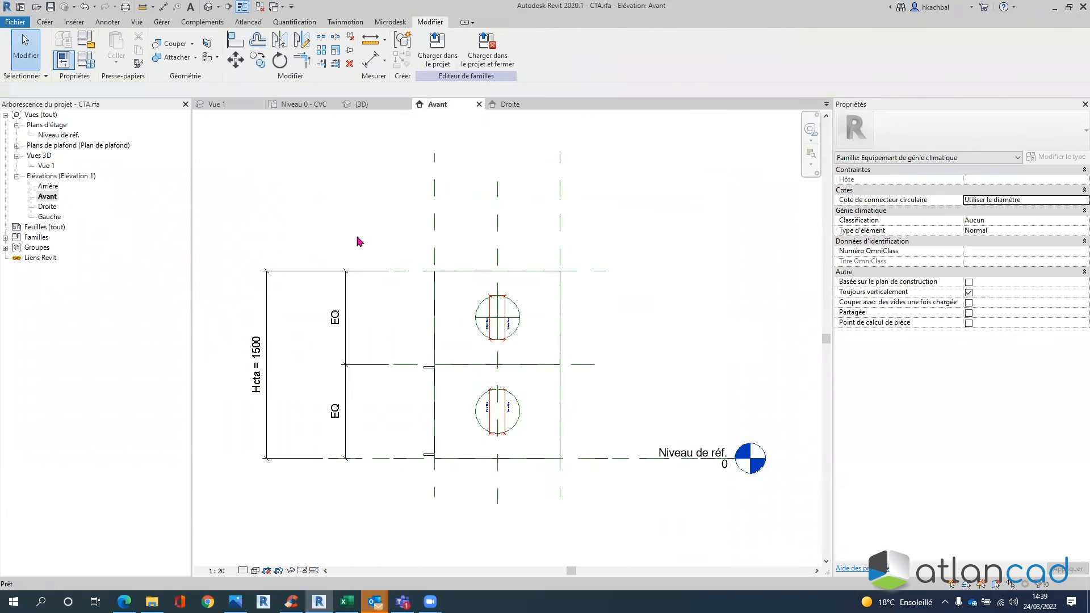
{"action": "scroll", "coordinate": [438, 360], "scroll_direction": "up", "scroll_amount": 4}
{"action": "scroll", "coordinate": [519, 337], "scroll_direction": "down", "scroll_amount": 2}
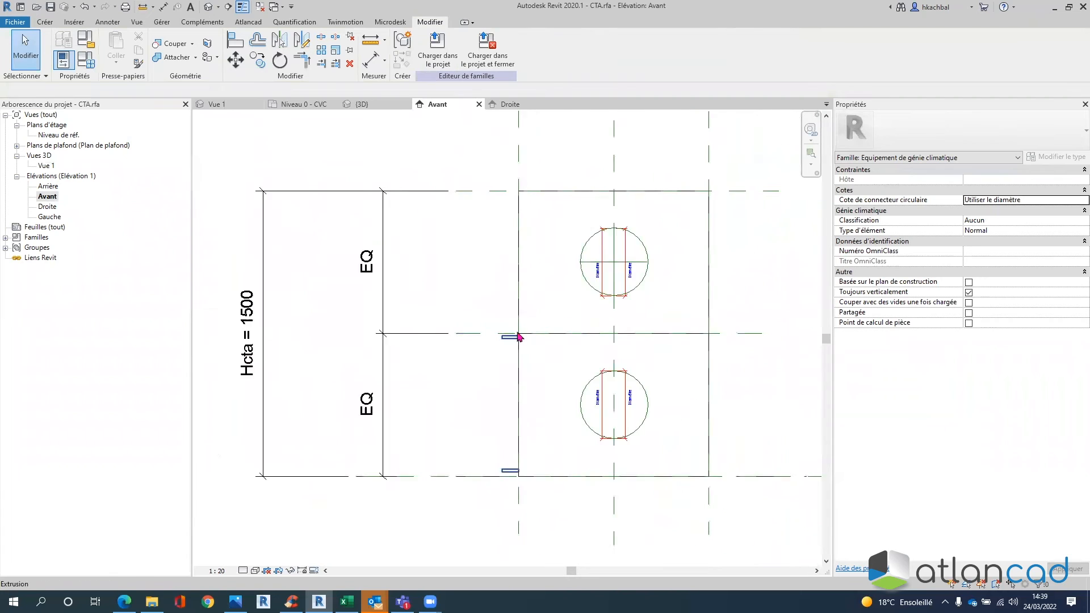
{"action": "scroll", "coordinate": [518, 336], "scroll_direction": "down", "scroll_amount": 3}
{"action": "scroll", "coordinate": [585, 370], "scroll_direction": "up", "scroll_amount": 1}
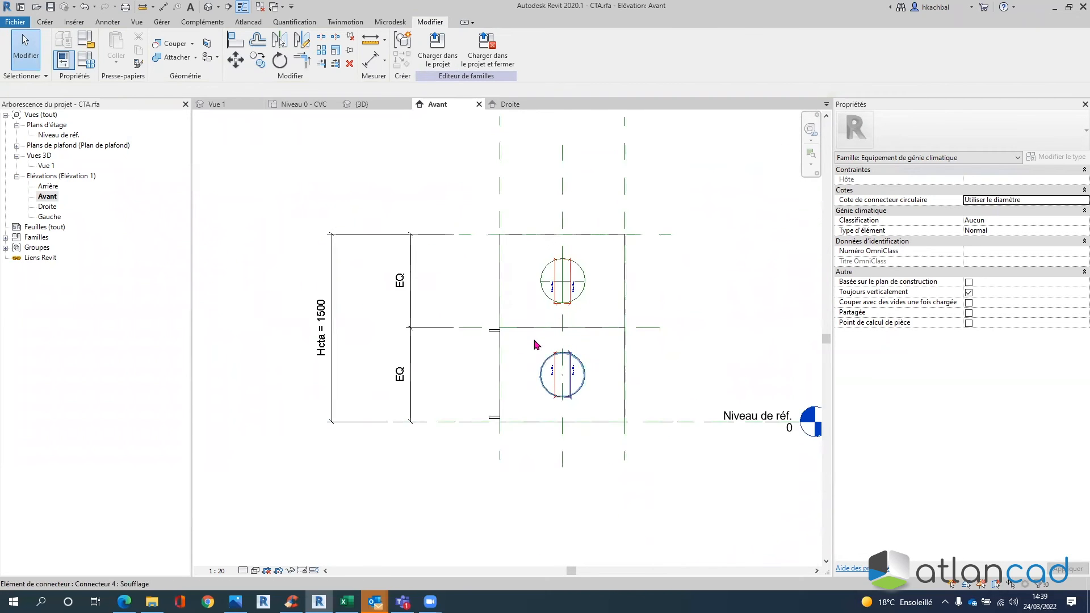
{"action": "scroll", "coordinate": [479, 321], "scroll_direction": "up", "scroll_amount": 5}
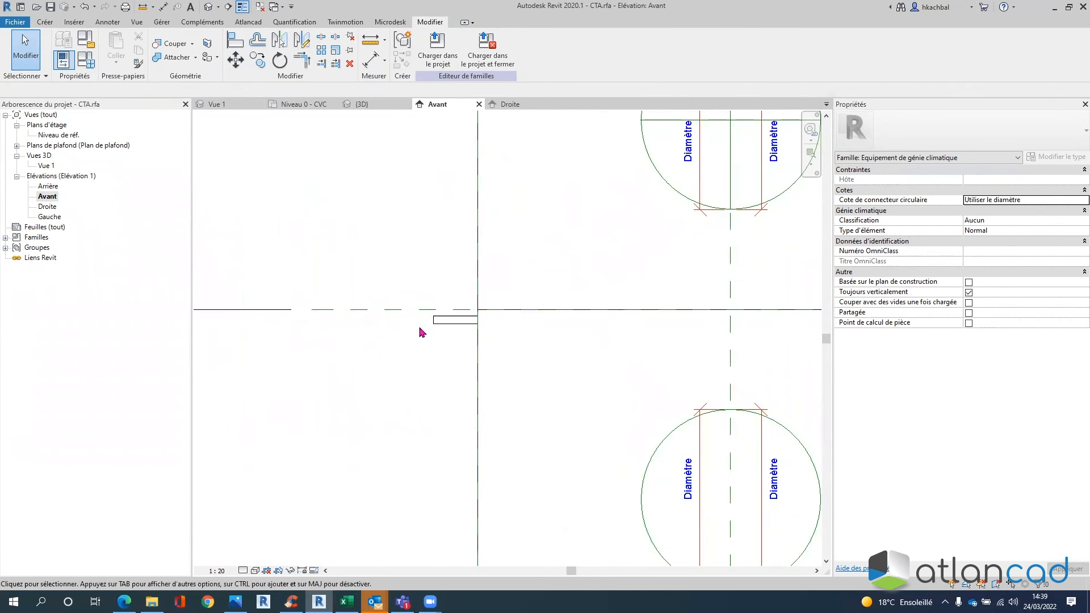
{"action": "scroll", "coordinate": [423, 281], "scroll_direction": "down", "scroll_amount": 1}
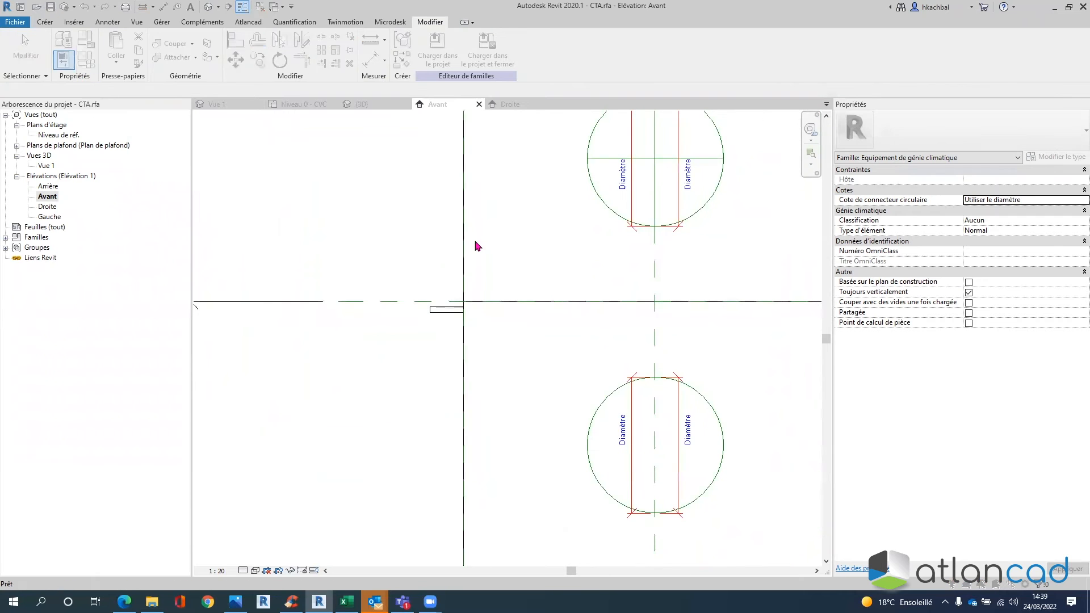
- Apply ICTA 1100 as a test, then set it back to 1000 and close Family Types
{"action": "left_click", "coordinate": [198, 134]}
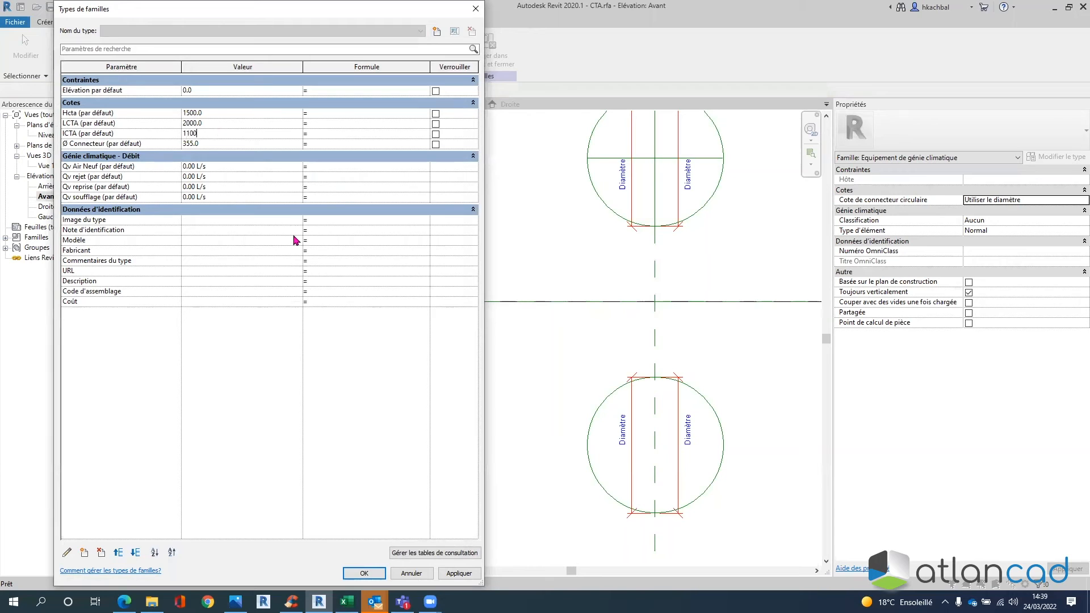
{"action": "left_click_drag", "start_coordinate": [408, 1], "coordinate": [861, 21]}
{"action": "left_click", "coordinate": [987, 535]}
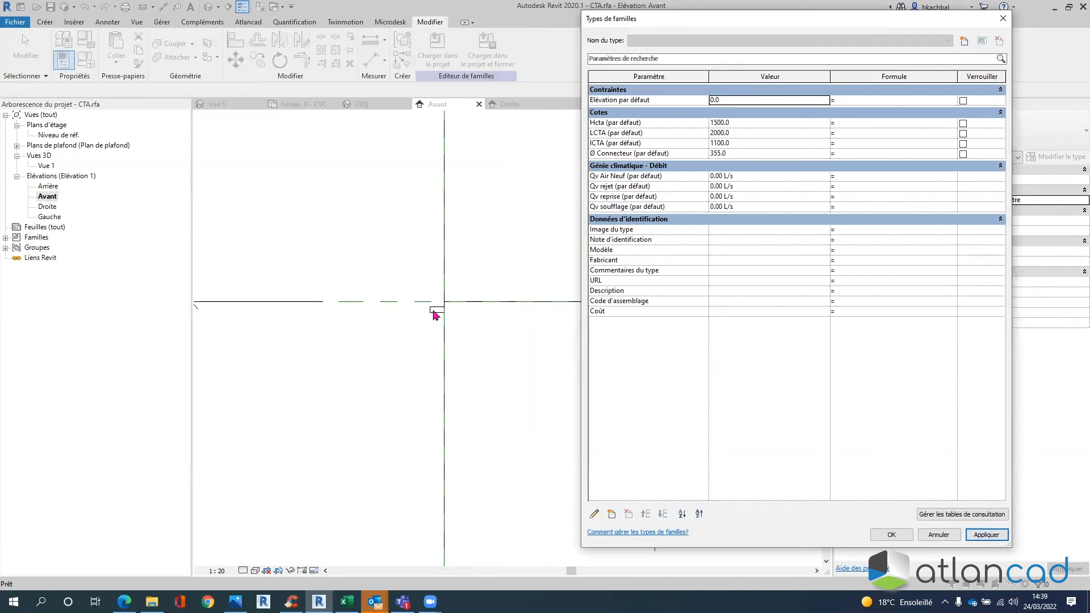
{"action": "key", "text": "ctrl"}
{"action": "key", "text": "ctrl"}
{"action": "left_click", "coordinate": [747, 143]}
{"action": "type", "text": "10"}
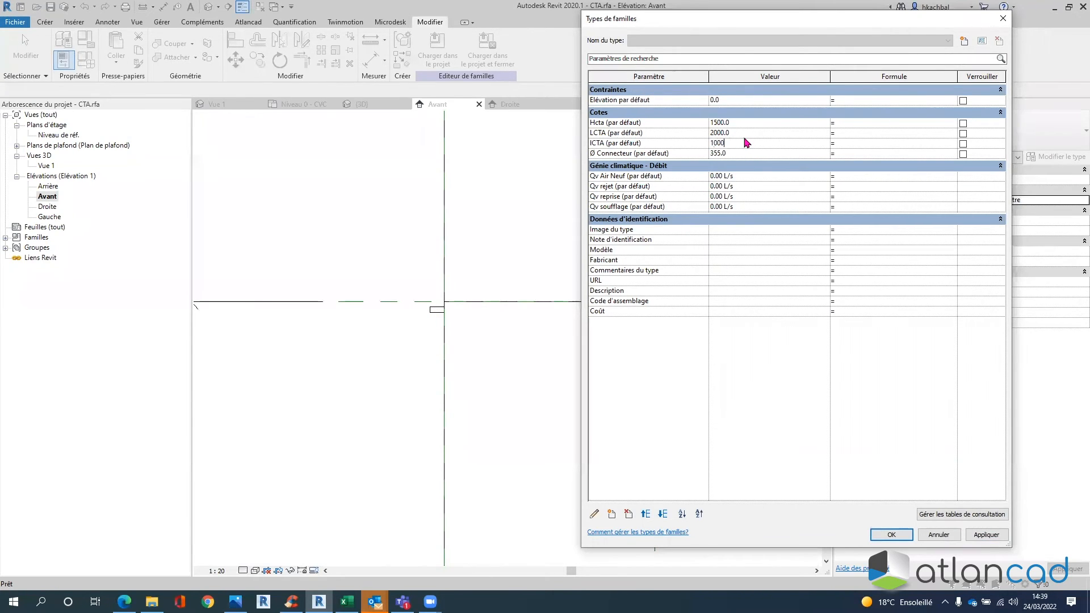
{"action": "left_click", "coordinate": [985, 534]}
{"action": "key", "text": "Return"}
{"action": "middle_click_drag", "start_coordinate": [546, 329], "coordinate": [475, 333]}
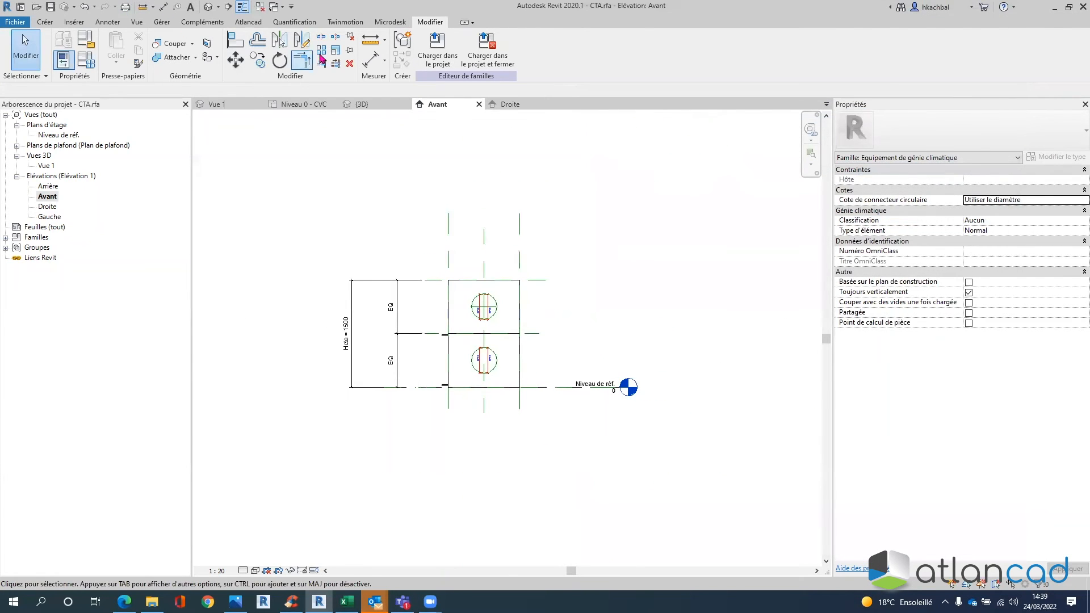
- Add an aligned 87 dimension for the gap beside the unit's left edge
{"action": "left_click", "coordinate": [372, 62]}
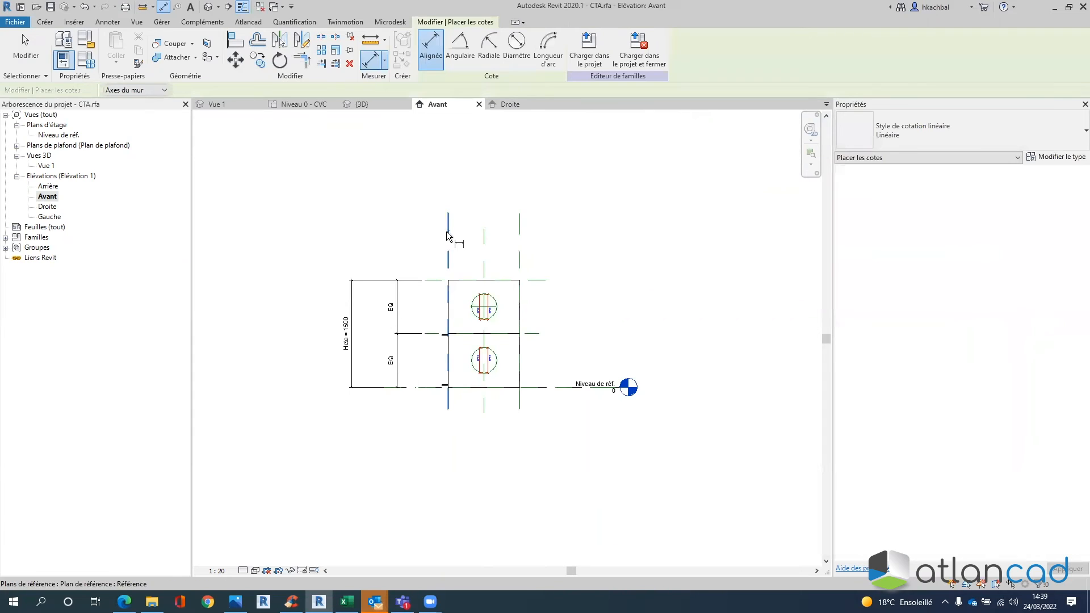
{"action": "scroll", "coordinate": [446, 335], "scroll_direction": "up", "scroll_amount": 5}
{"action": "left_click", "coordinate": [453, 313]}
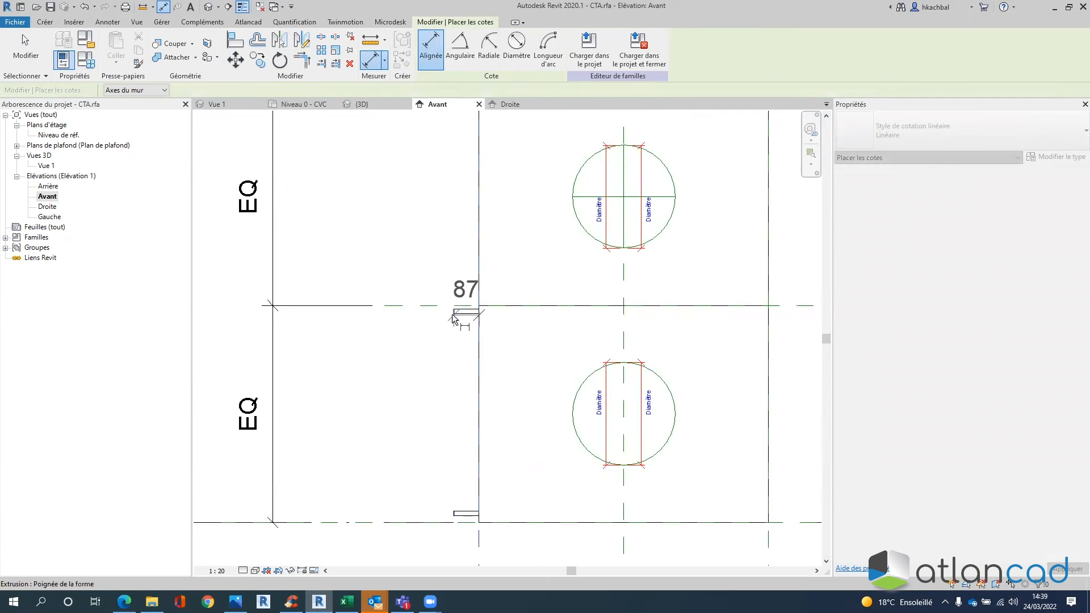
{"action": "scroll", "coordinate": [449, 325], "scroll_direction": "down", "scroll_amount": 4}
{"action": "left_click", "coordinate": [401, 200]}
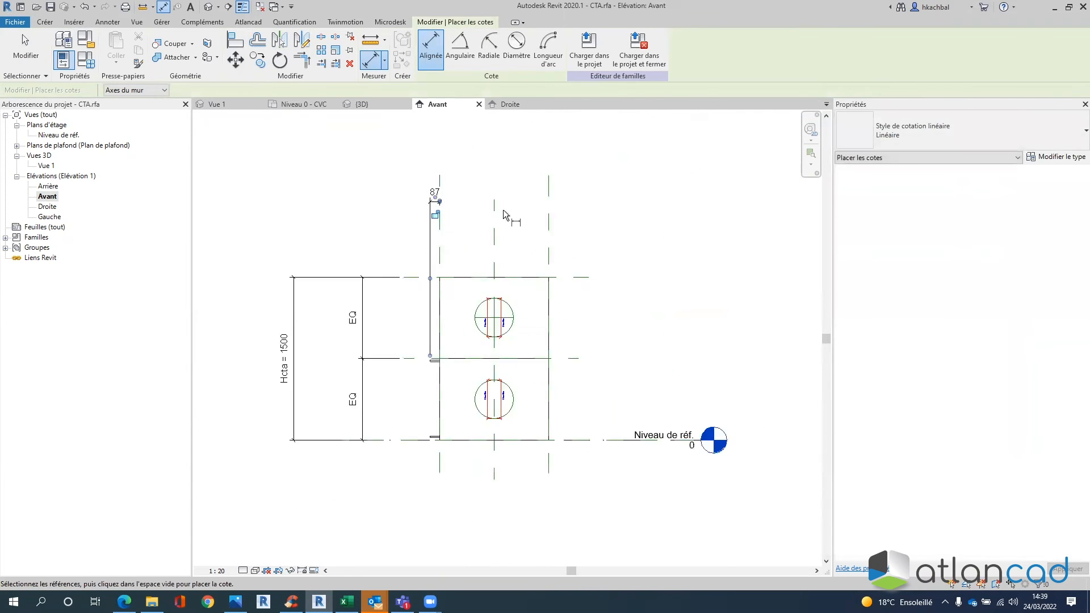
{"action": "scroll", "coordinate": [503, 209], "scroll_direction": "up", "scroll_amount": 3}
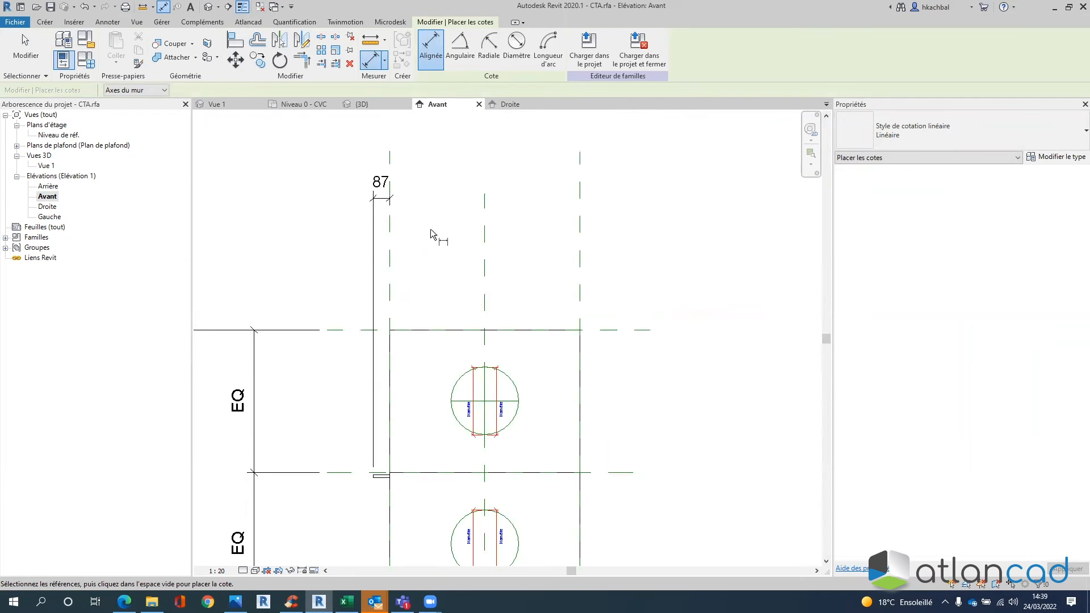
{"action": "key", "text": "Escape"}
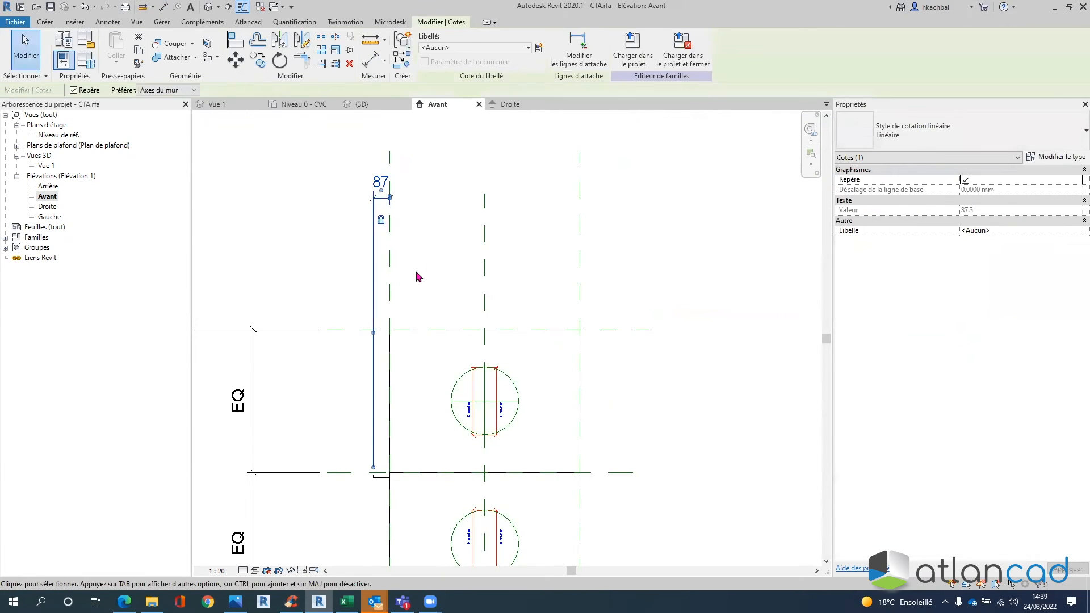
{"action": "key", "text": "Escape"}
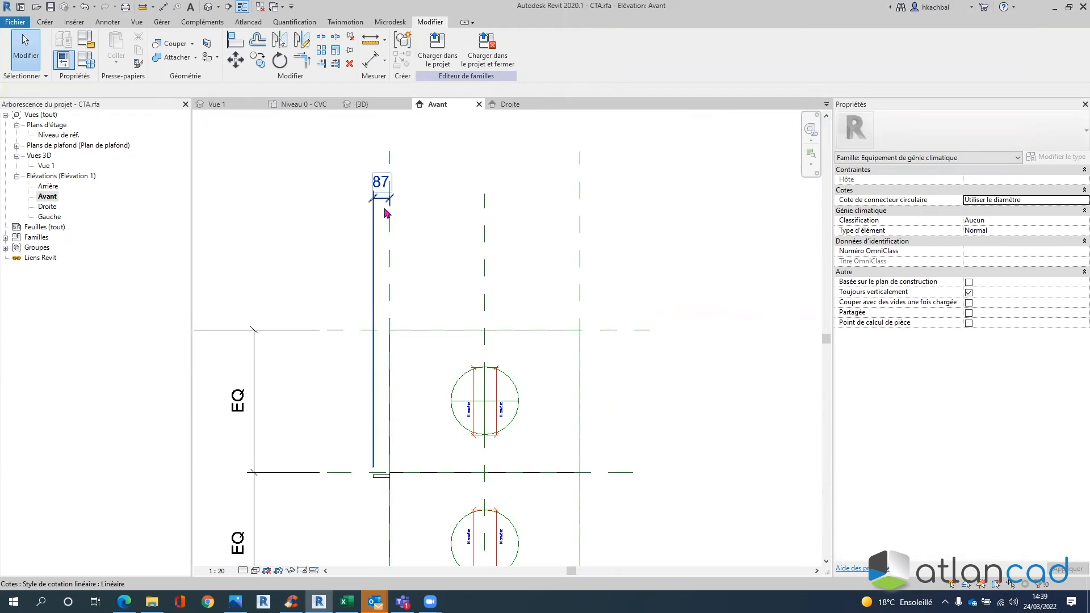
- Retest ICTA at 1100, restore it to 1000, and switch to the Vue 1 3D view
{"action": "left_click", "coordinate": [92, 63]}
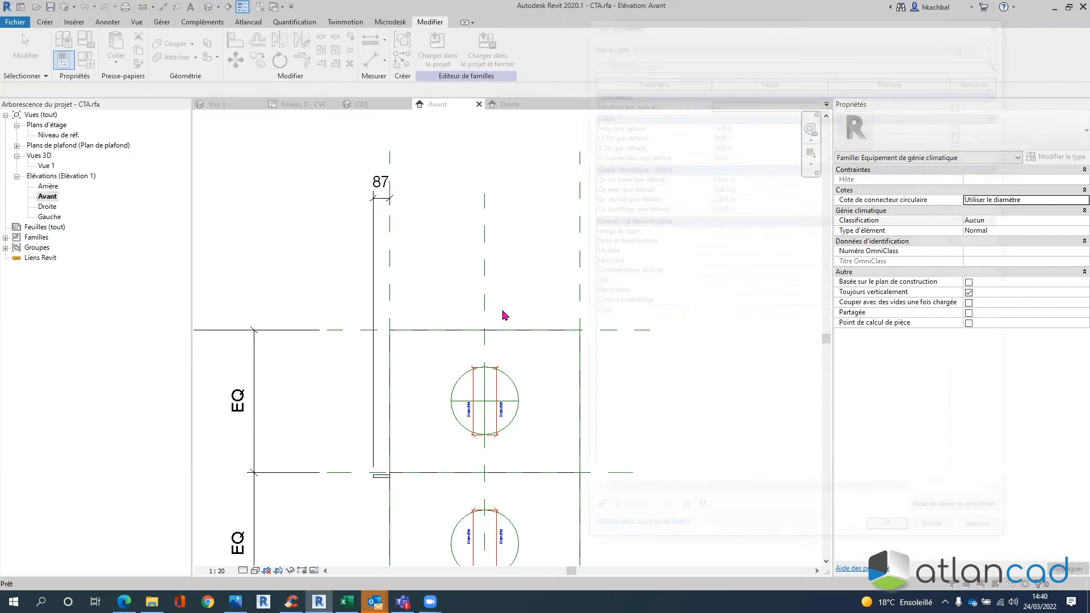
{"action": "left_click", "coordinate": [743, 144]}
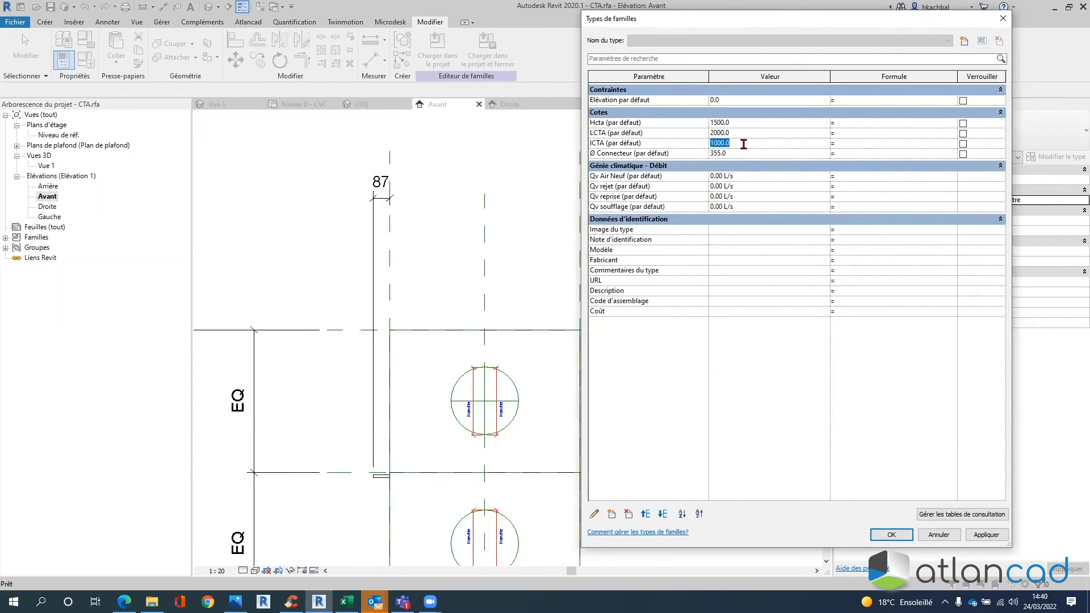
{"action": "left_click", "coordinate": [988, 536]}
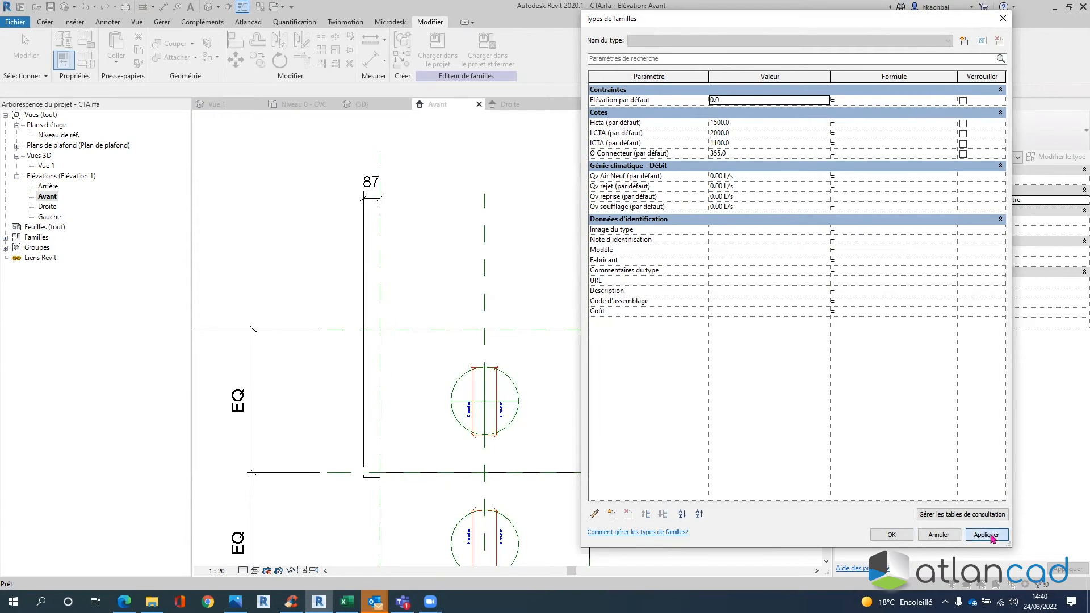
{"action": "left_click", "coordinate": [932, 532]}
{"action": "left_click", "coordinate": [90, 62]}
{"action": "left_click", "coordinate": [741, 144]}
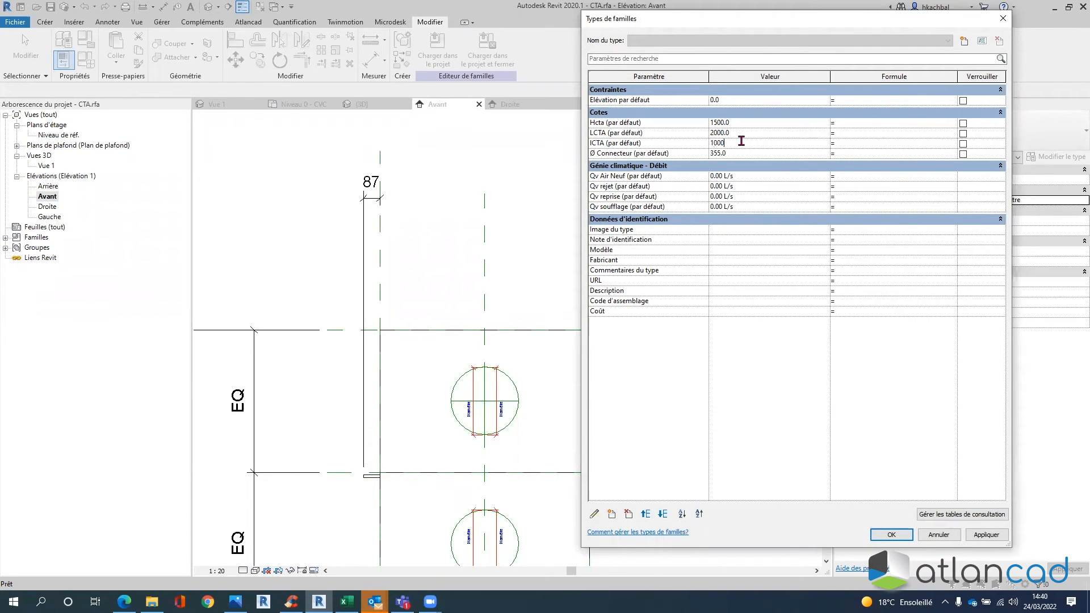
{"action": "left_click", "coordinate": [987, 535]}
{"action": "left_click", "coordinate": [892, 535]}
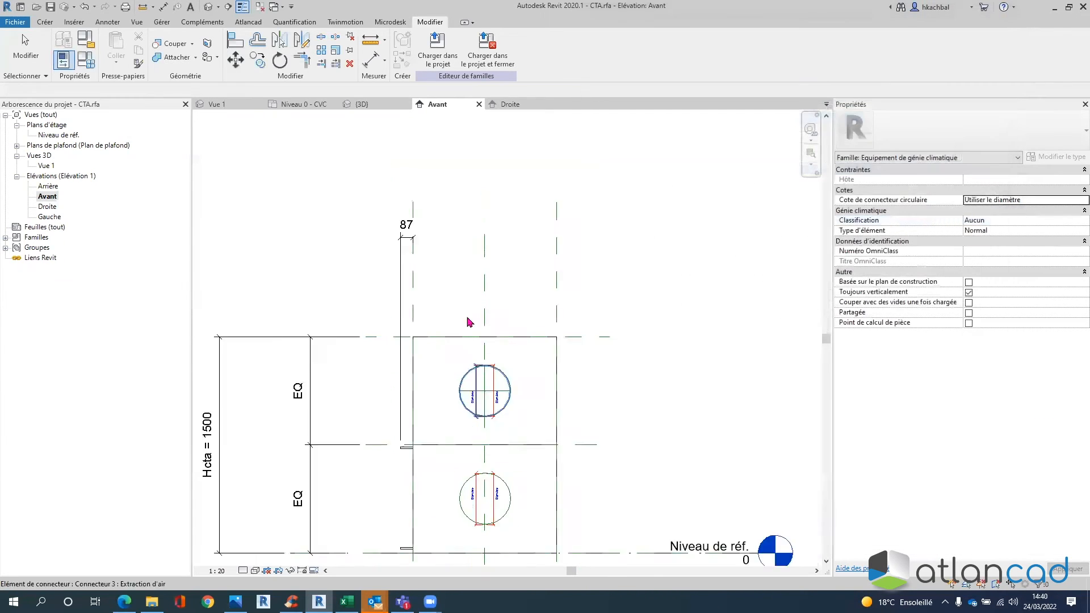
{"action": "double_click", "coordinate": [46, 167]}
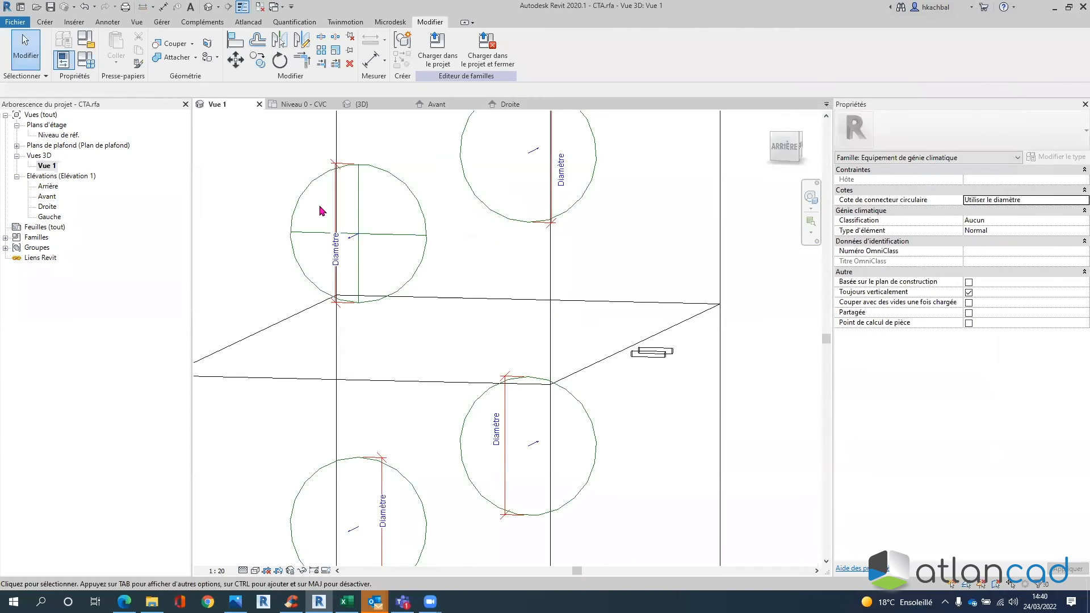
- Set the 3D view to hidden lines and orbit to the unit's left side
{"action": "left_click", "coordinate": [254, 572]}
{"action": "left_click", "coordinate": [270, 515]}
{"action": "scroll", "coordinate": [600, 286], "scroll_direction": "down", "scroll_amount": 2}
{"action": "middle_click_drag", "start_coordinate": [629, 286], "coordinate": [397, 310], "text": "shift"}
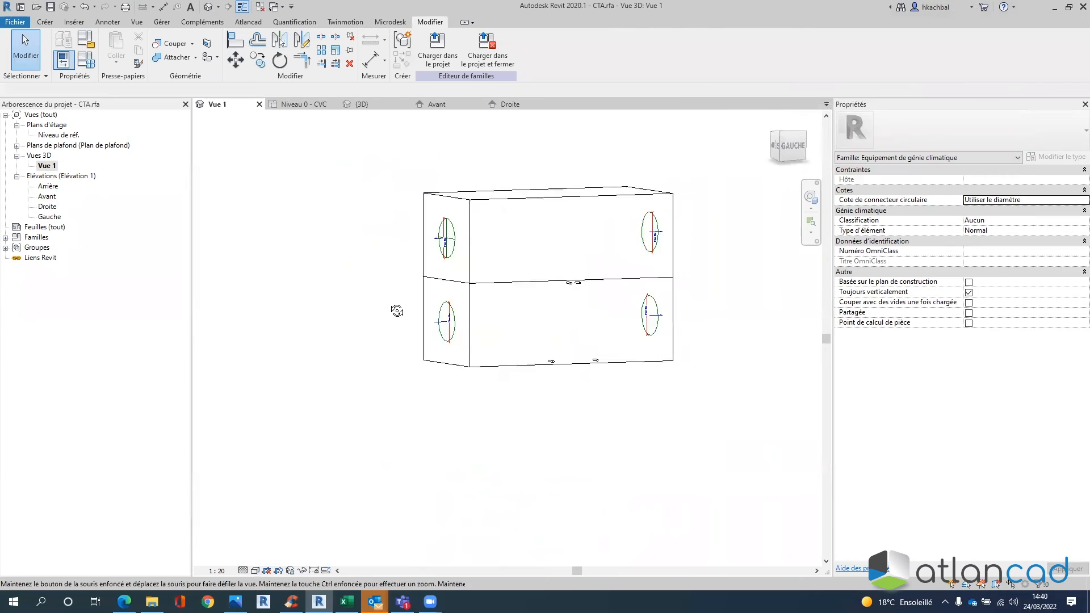
{"action": "scroll", "coordinate": [623, 270], "scroll_direction": "up", "scroll_amount": 5}
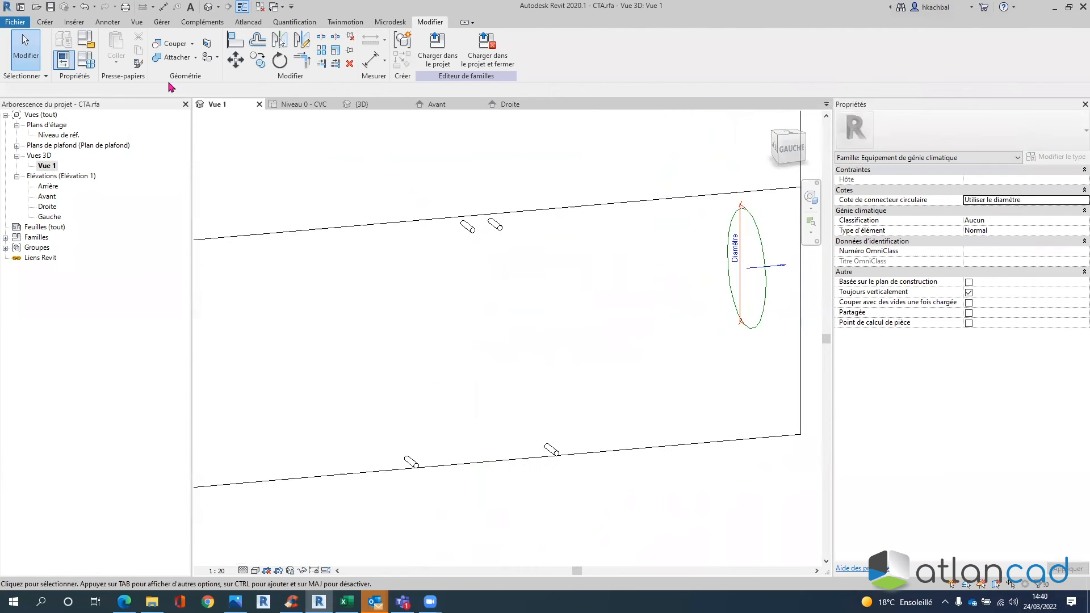
- Place a pipe connector on the box face and select it
{"action": "left_click", "coordinate": [44, 23]}
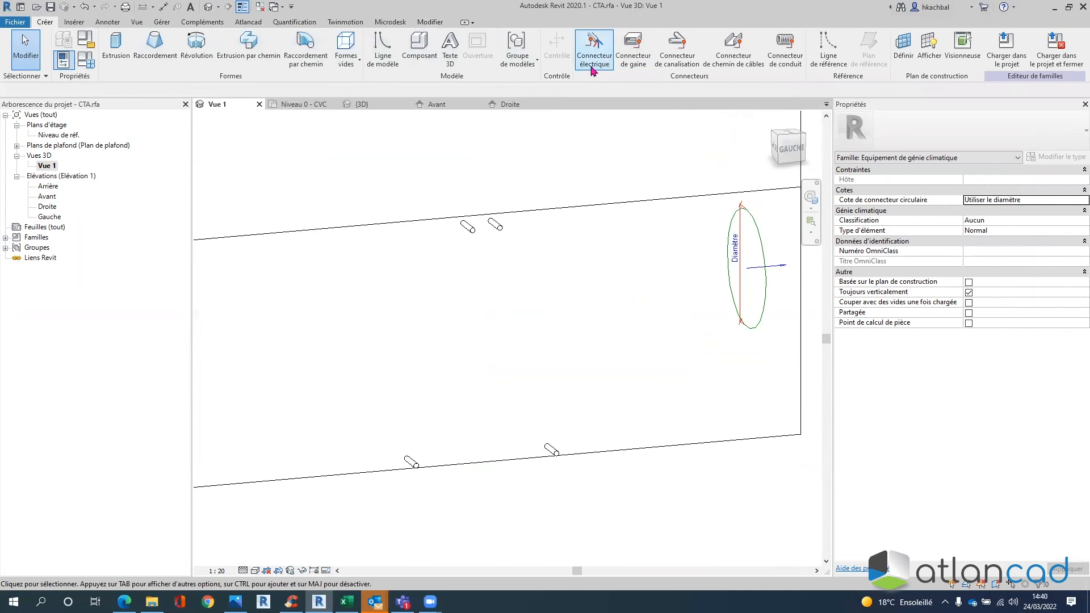
{"action": "left_click", "coordinate": [679, 54]}
{"action": "left_click", "coordinate": [486, 204]}
{"action": "scroll", "coordinate": [460, 334], "scroll_direction": "down", "scroll_amount": 4}
{"action": "key", "text": "Escape"}
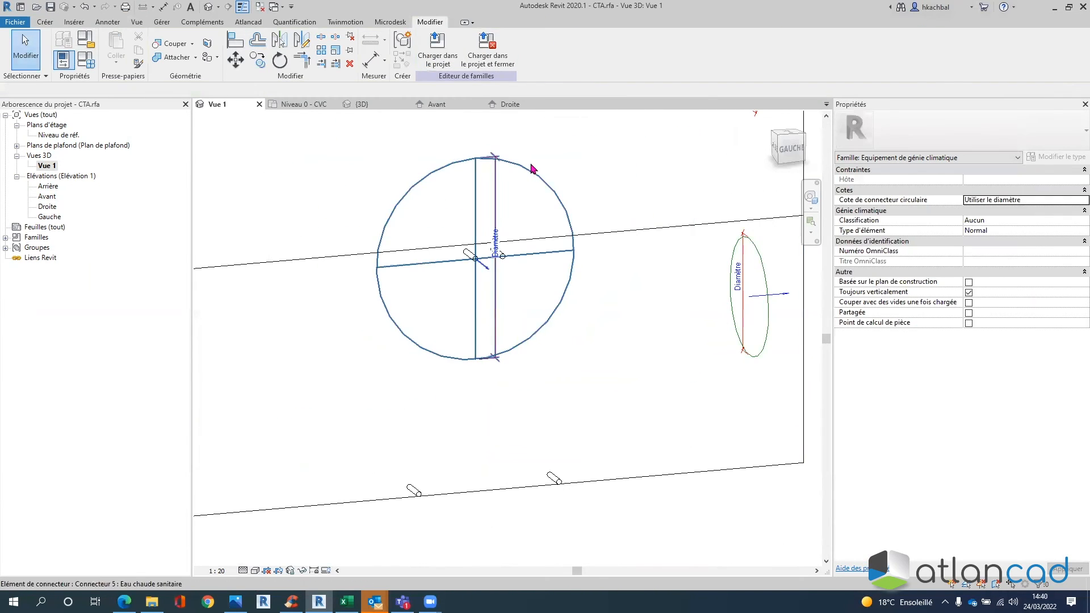
{"action": "left_click", "coordinate": [519, 211]}
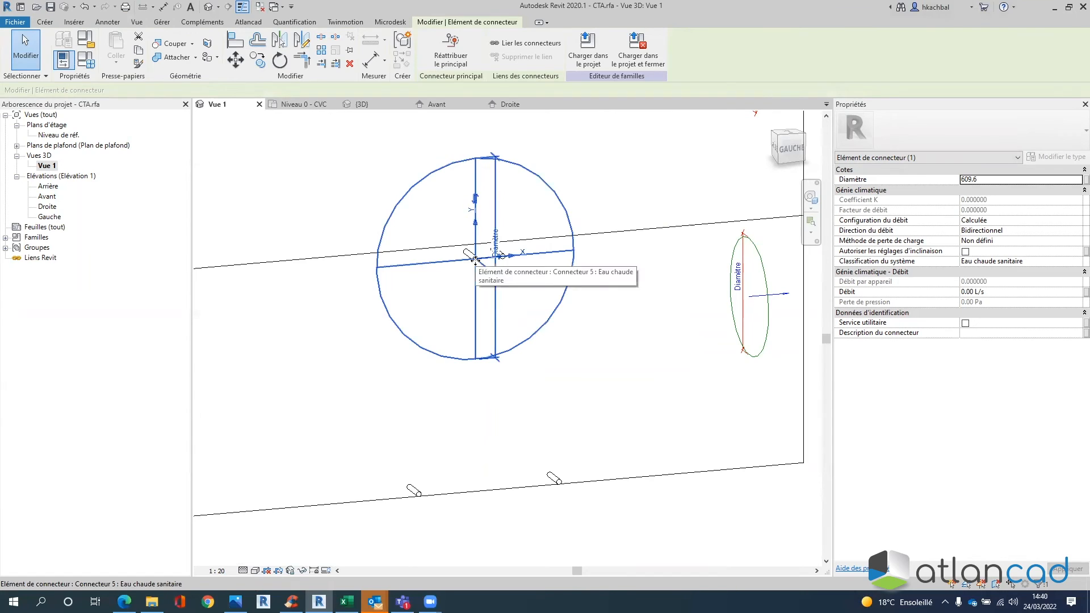
{"action": "left_click", "coordinate": [539, 191]}
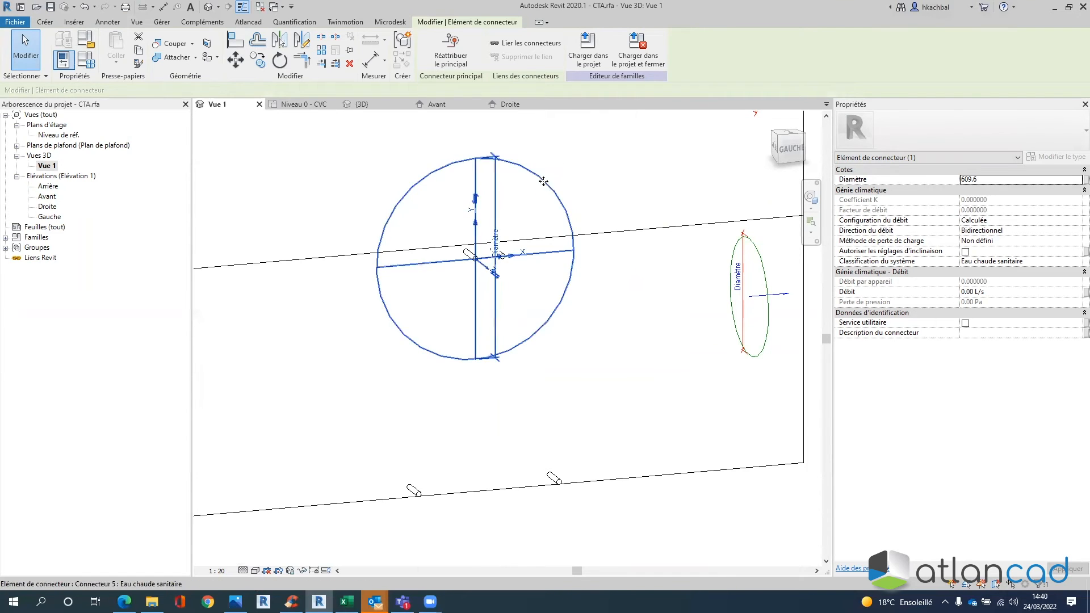
- Give the connector diameter 15.0, Prédéfinie flow and Alimentation hydraulique classification
{"action": "left_click", "coordinate": [983, 178]}
{"action": "type", "text": "15.0"}
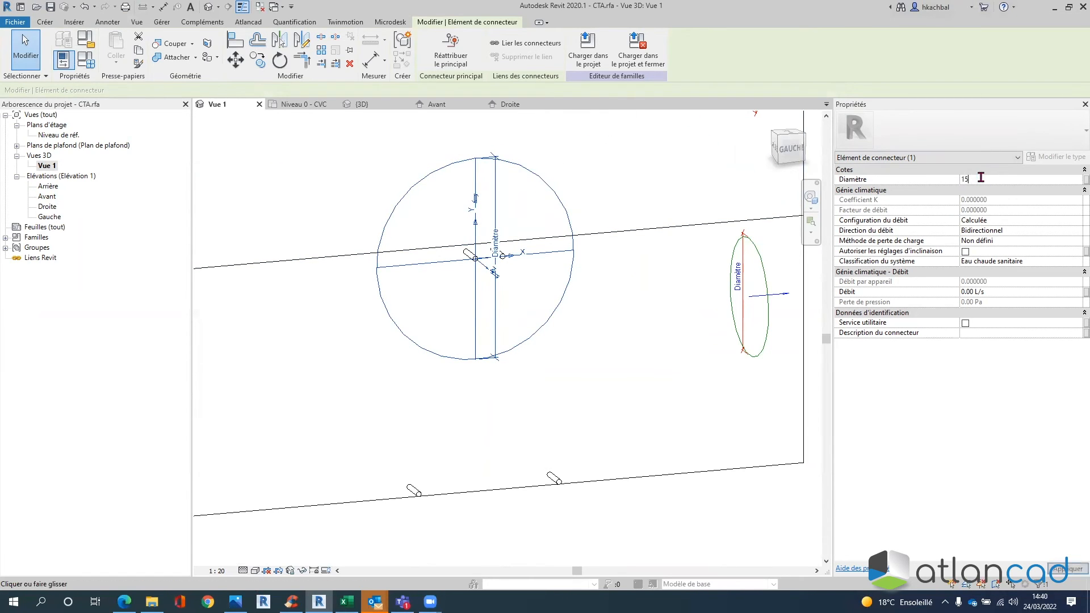
{"action": "left_click", "coordinate": [1011, 221]}
{"action": "left_click", "coordinate": [1077, 220]}
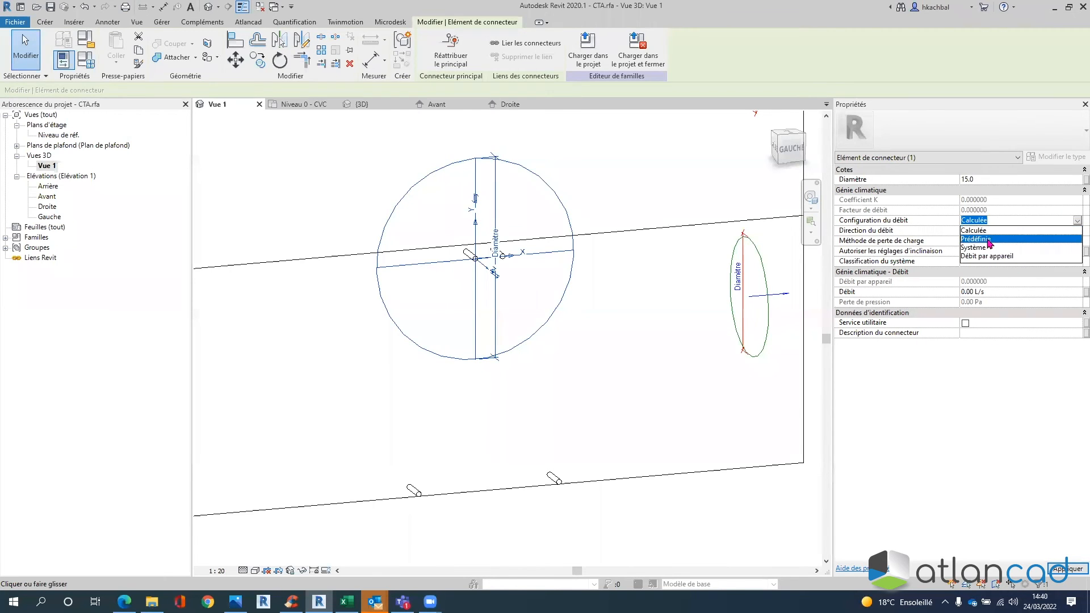
{"action": "left_click", "coordinate": [988, 239]}
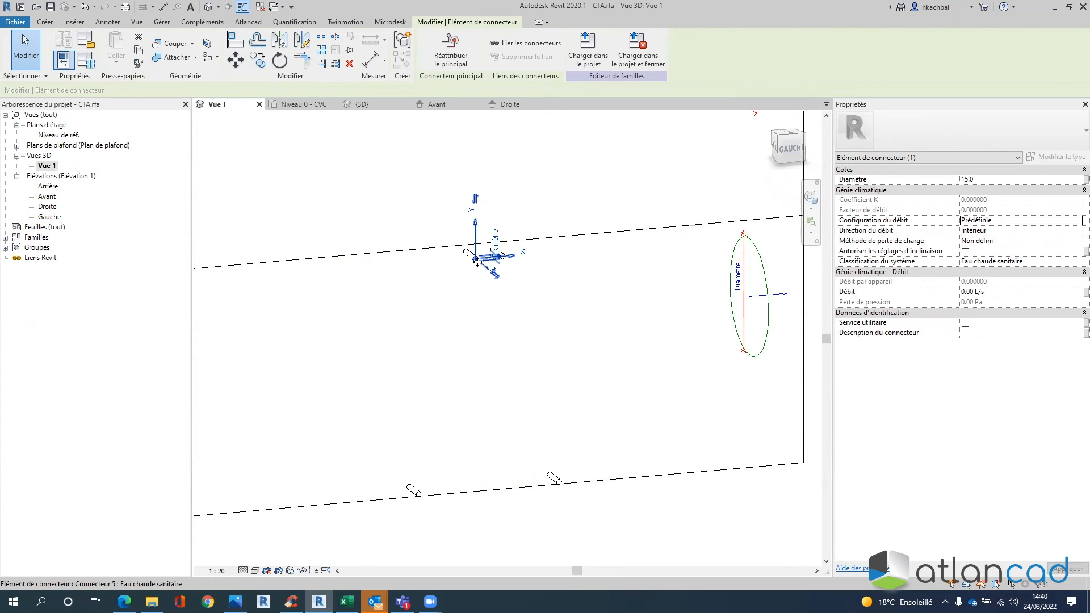
{"action": "key", "text": "ctrl"}
{"action": "key", "text": "ctrl"}
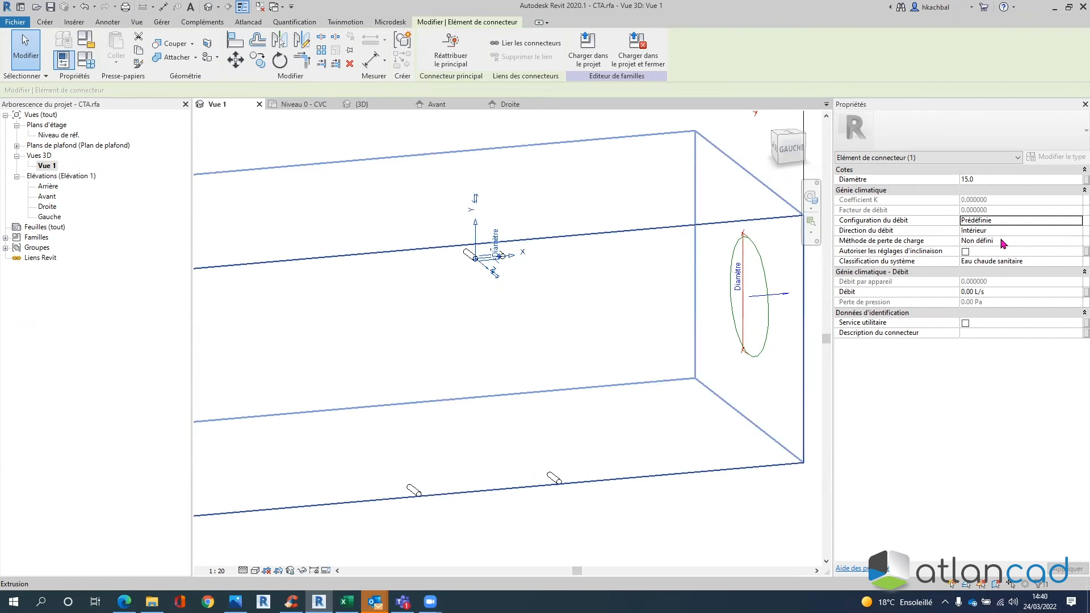
{"action": "left_click", "coordinate": [1007, 231]}
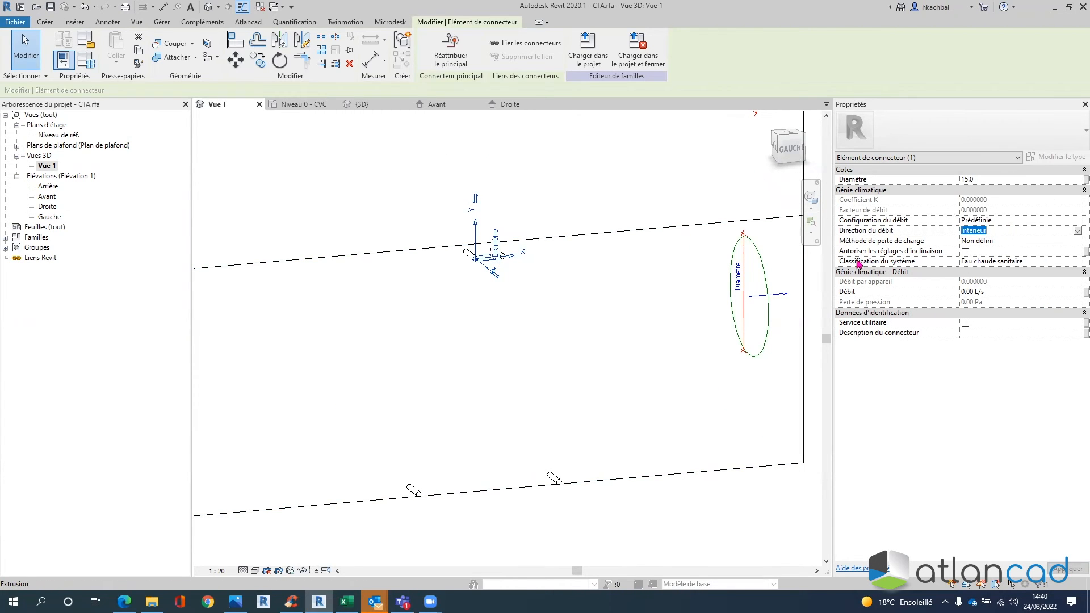
{"action": "left_click", "coordinate": [1026, 261]}
{"action": "left_click", "coordinate": [1077, 261]}
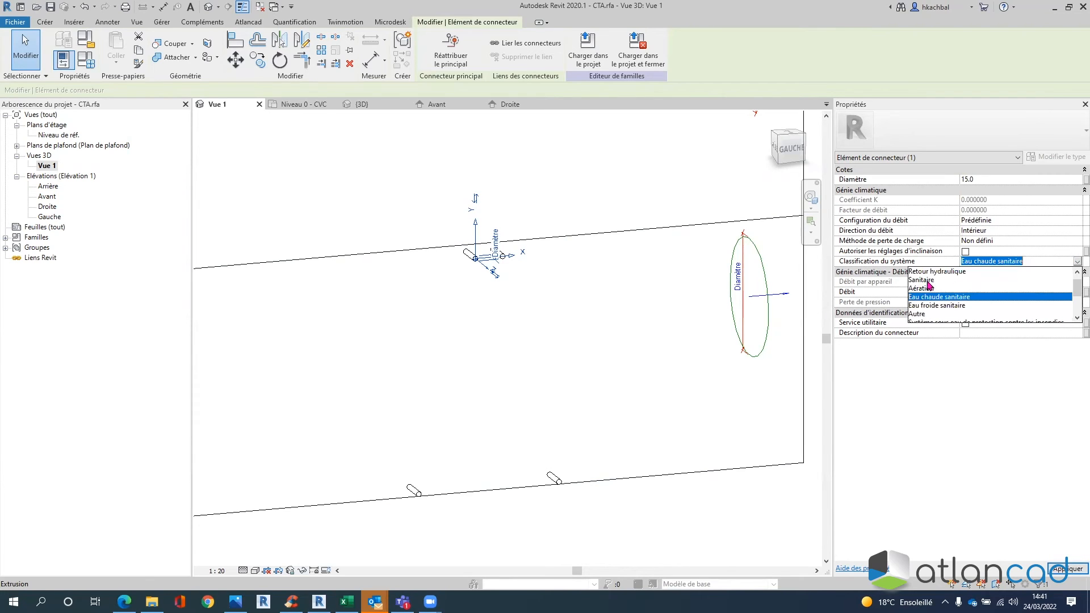
{"action": "scroll", "coordinate": [938, 279], "scroll_direction": "up", "scroll_amount": 1}
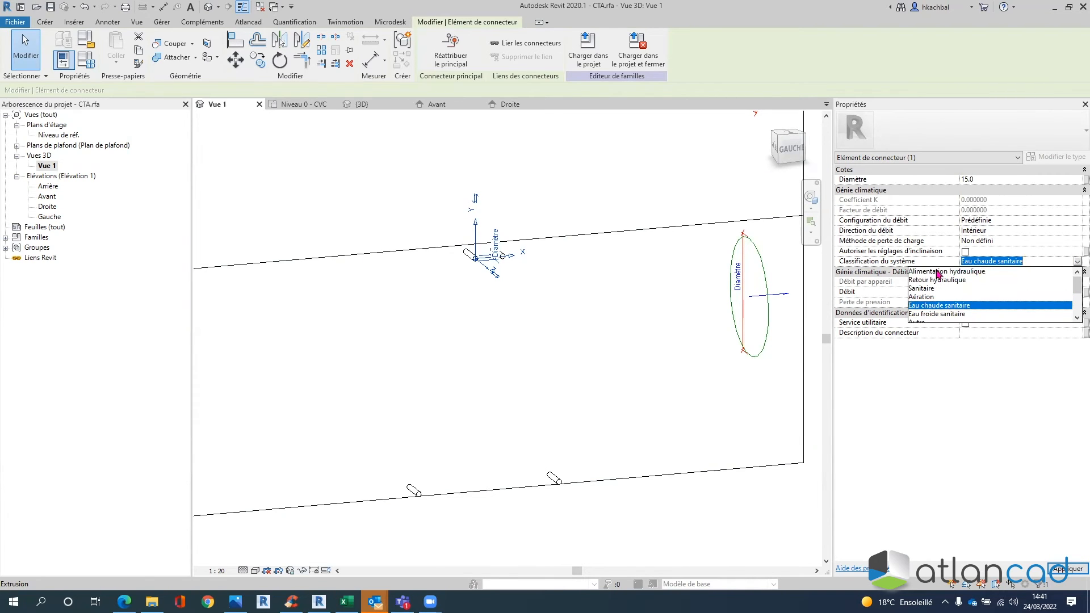
{"action": "left_click", "coordinate": [938, 272]}
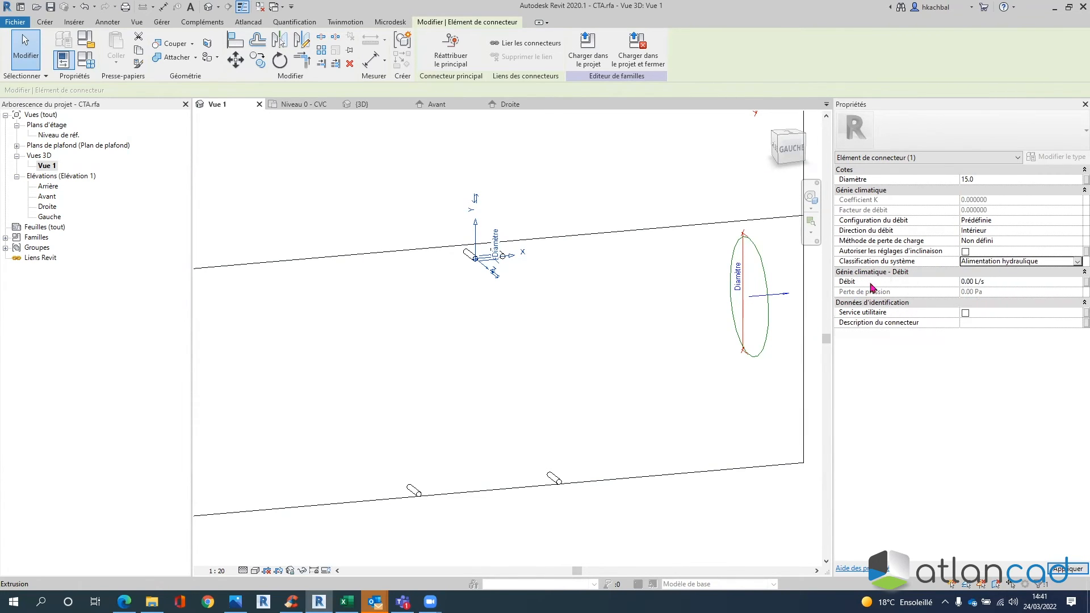
- Enter the connector description ALIM BC and apply it
{"action": "left_click", "coordinate": [985, 323]}
{"action": "type", "text": "aLIM bc"}
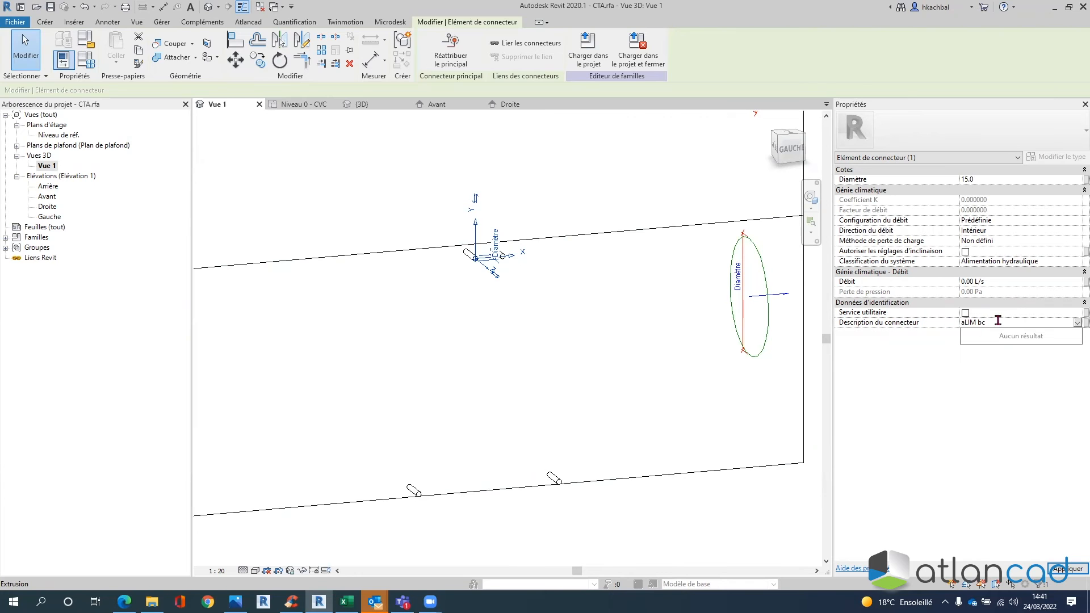
{"action": "key", "text": "Return"}
{"action": "key", "text": "a"}
{"action": "key", "text": "l"}
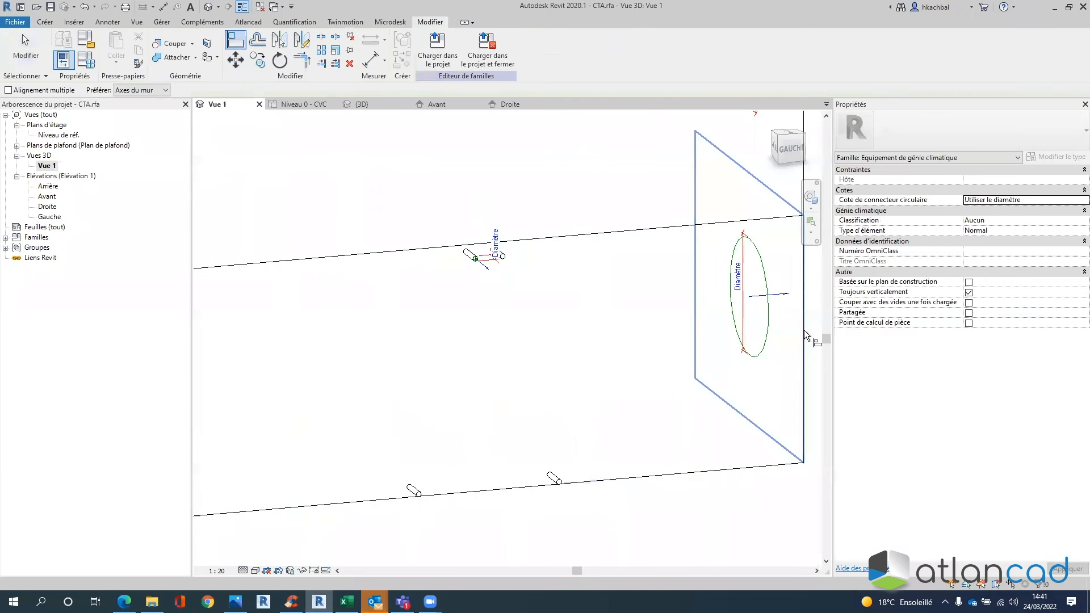
{"action": "key", "text": "Escape"}
{"action": "key", "text": "Escape"}
{"action": "left_click", "coordinate": [505, 262]}
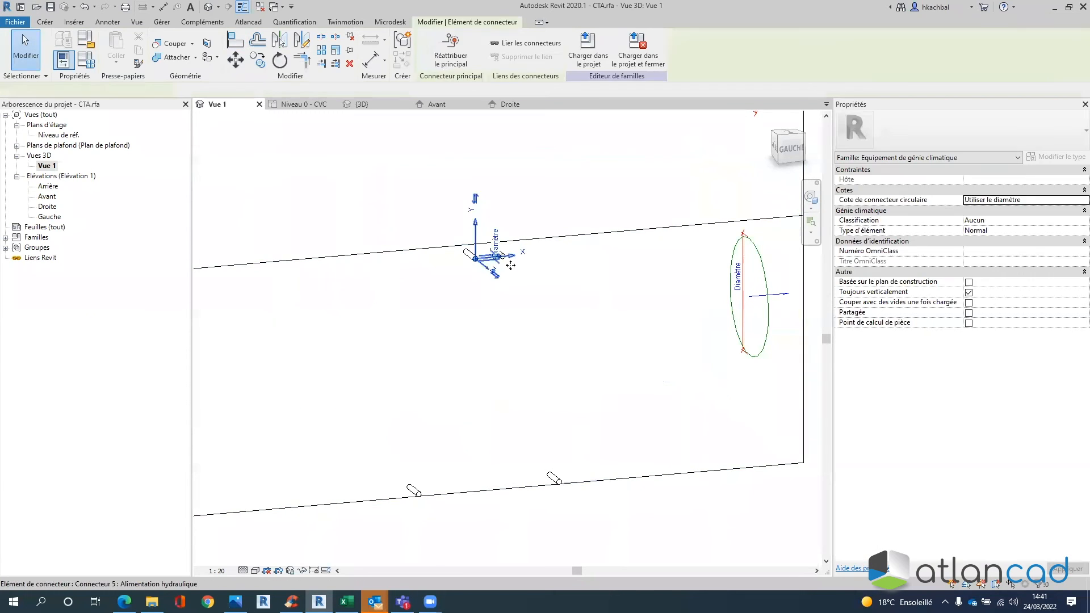
{"action": "left_click", "coordinate": [971, 322]}
{"action": "type", "text": "ALIM BC"}
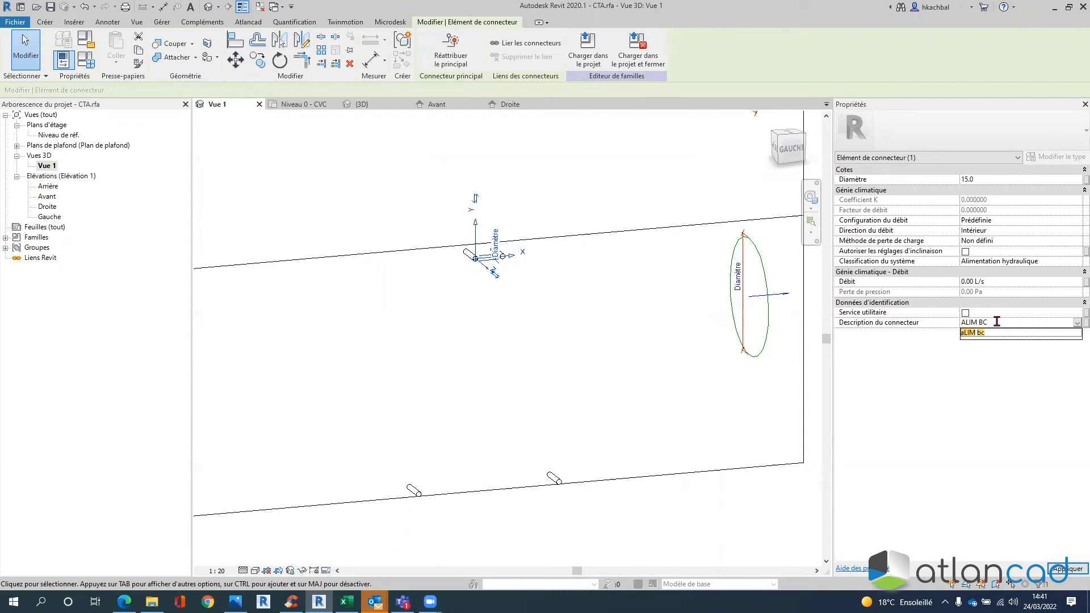
{"action": "left_click", "coordinate": [970, 415]}
{"action": "left_click", "coordinate": [1066, 568]}
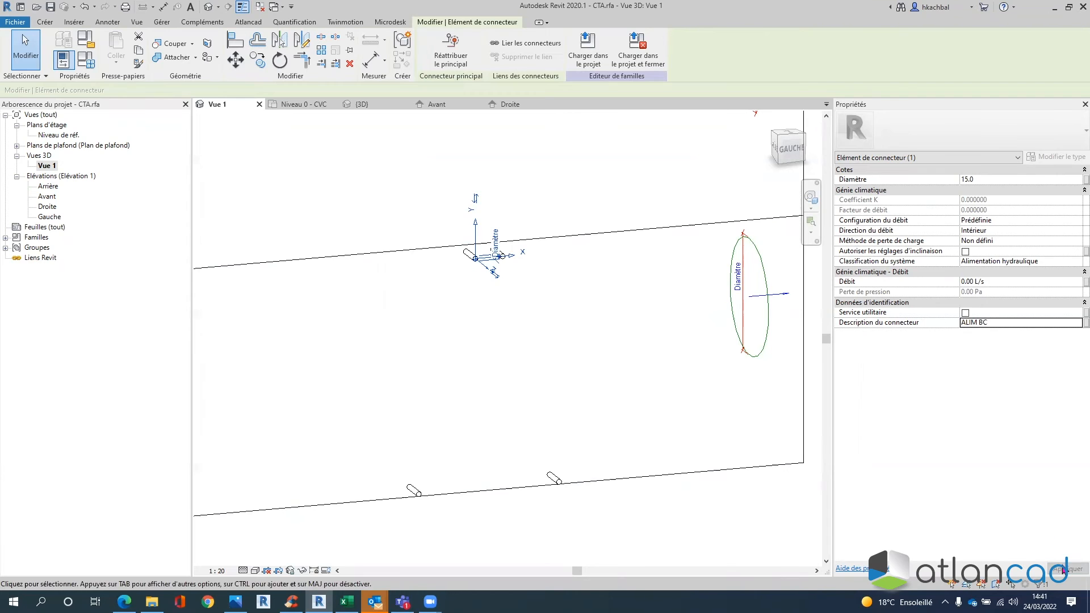
{"action": "middle_click_drag", "start_coordinate": [448, 370], "coordinate": [486, 274]}
- Place a pipe connector on the lower pipe stub with diameter 15
{"action": "scroll", "coordinate": [486, 273], "scroll_direction": "up", "scroll_amount": 2}
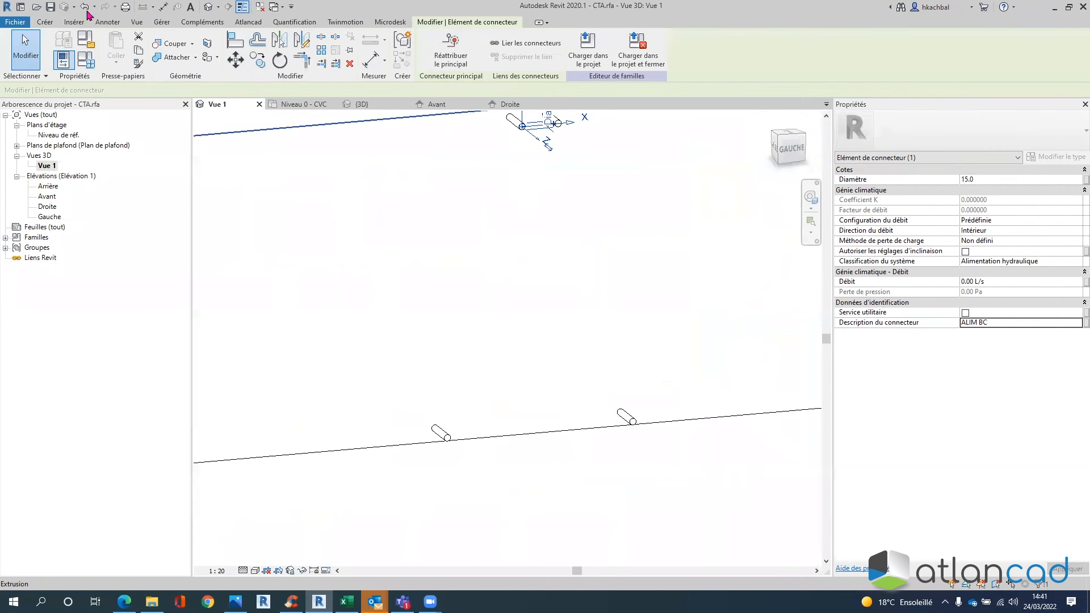
{"action": "left_click", "coordinate": [46, 23]}
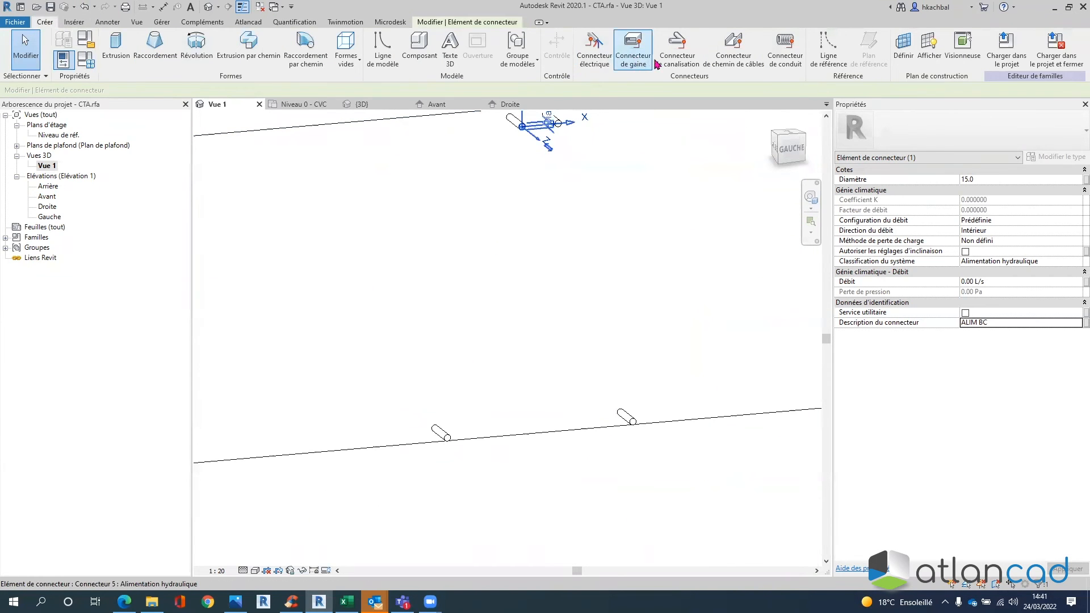
{"action": "left_click", "coordinate": [677, 46]}
{"action": "left_click", "coordinate": [455, 441]}
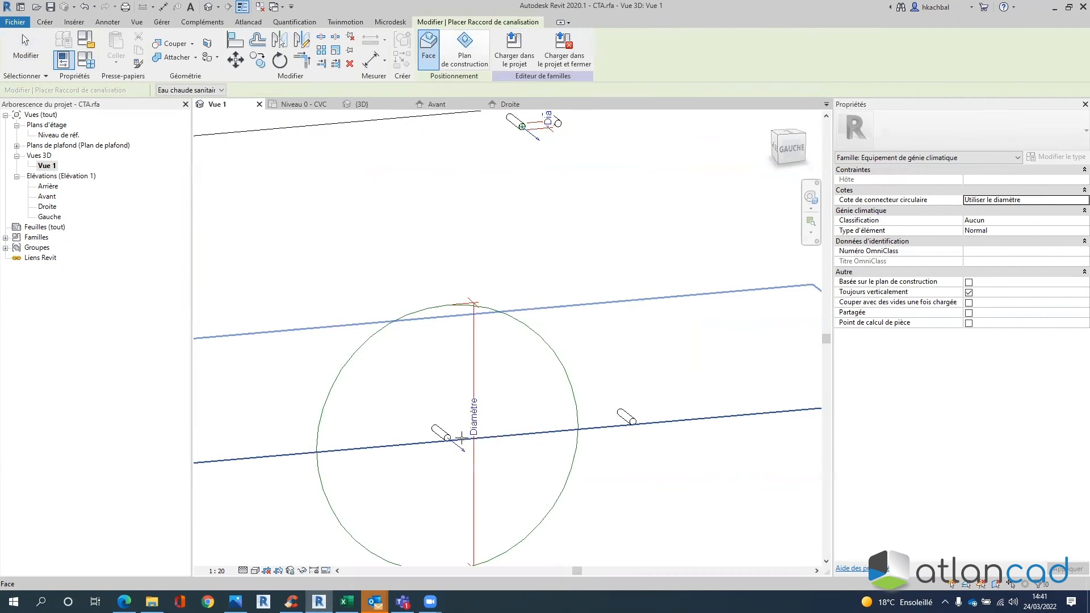
{"action": "left_click", "coordinate": [555, 356]}
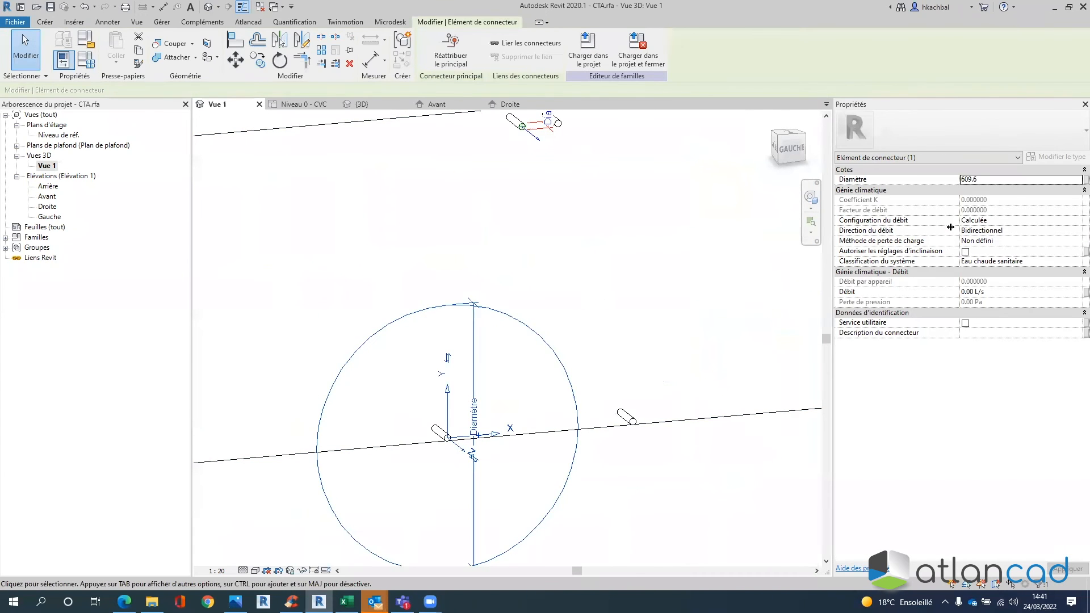
{"action": "double_click", "coordinate": [991, 179]}
{"action": "type", "text": "15"}
{"action": "key", "text": "Return"}
- Set its flow to Prédéfinie, direction Extérieur, classification Retour hydraulique
{"action": "left_click", "coordinate": [1066, 221]}
{"action": "left_click", "coordinate": [1076, 221]}
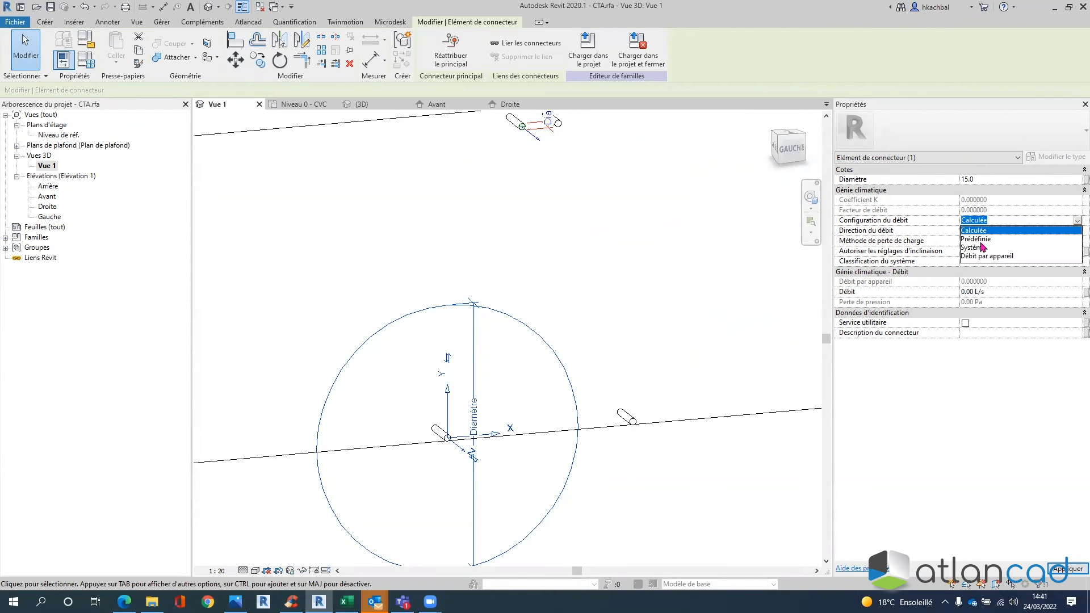
{"action": "left_click", "coordinate": [981, 239]}
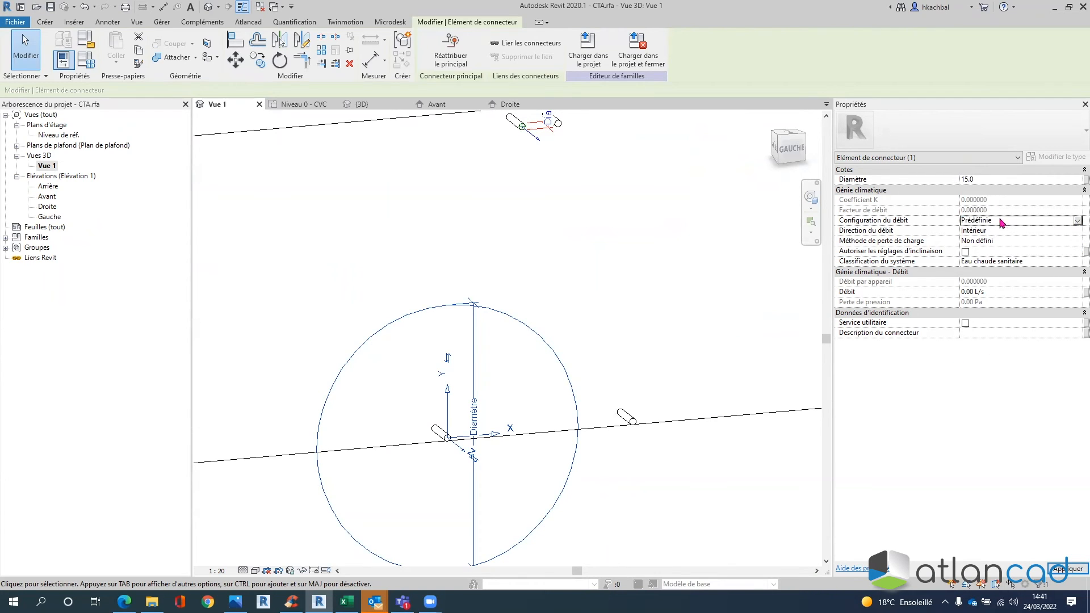
{"action": "left_click", "coordinate": [1073, 231]}
{"action": "left_click", "coordinate": [1076, 231]}
{"action": "left_click", "coordinate": [991, 250]}
{"action": "left_click", "coordinate": [1075, 266]}
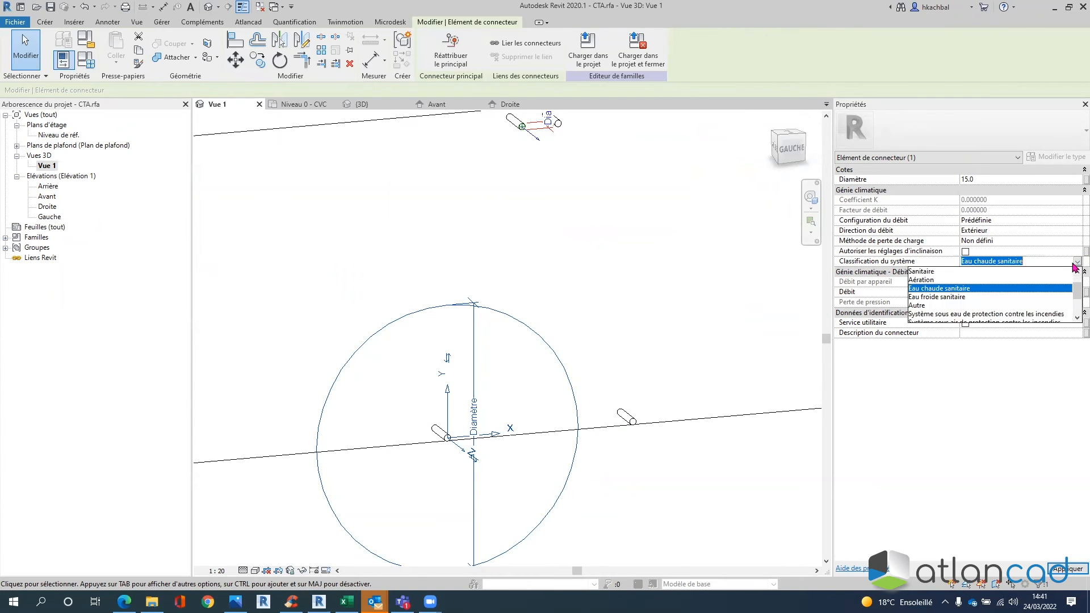
{"action": "left_click", "coordinate": [943, 284]}
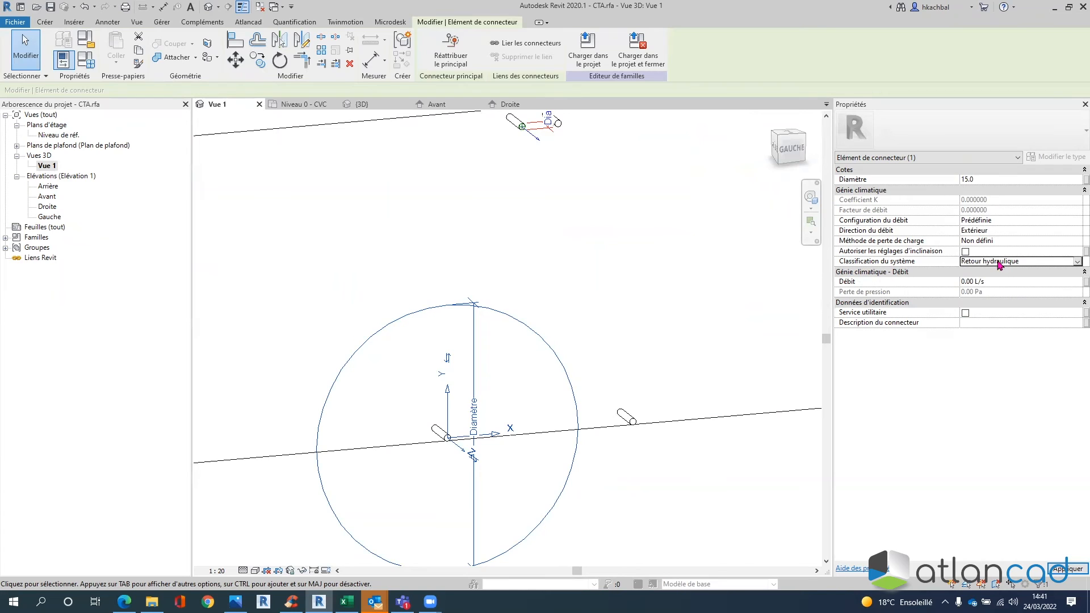
- Describe the connector as RETOUR BC and apply
{"action": "left_click", "coordinate": [989, 322]}
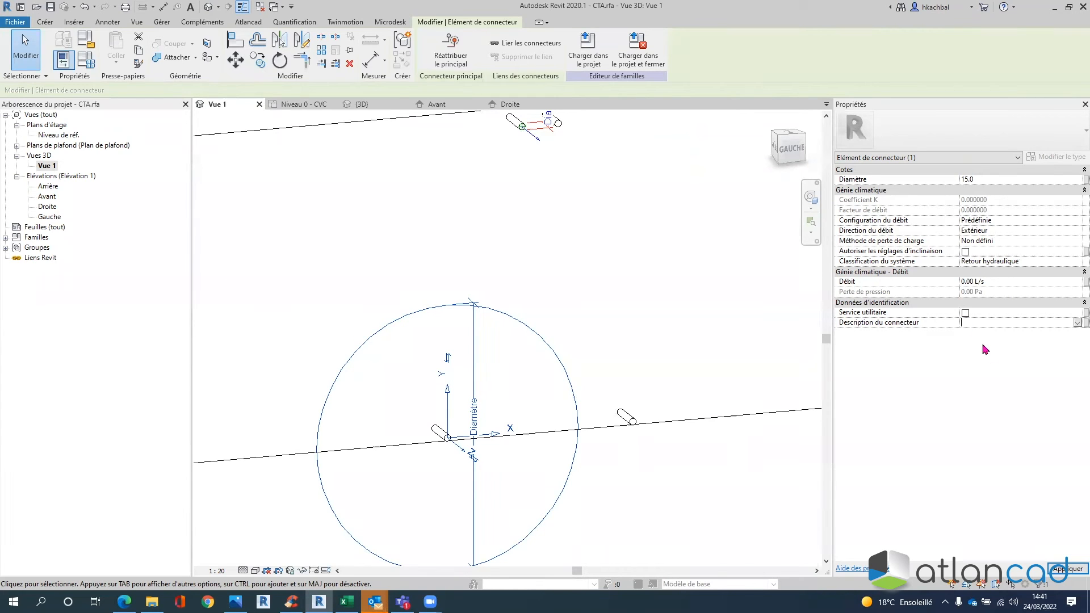
{"action": "type", "text": "RETOUR BC"}
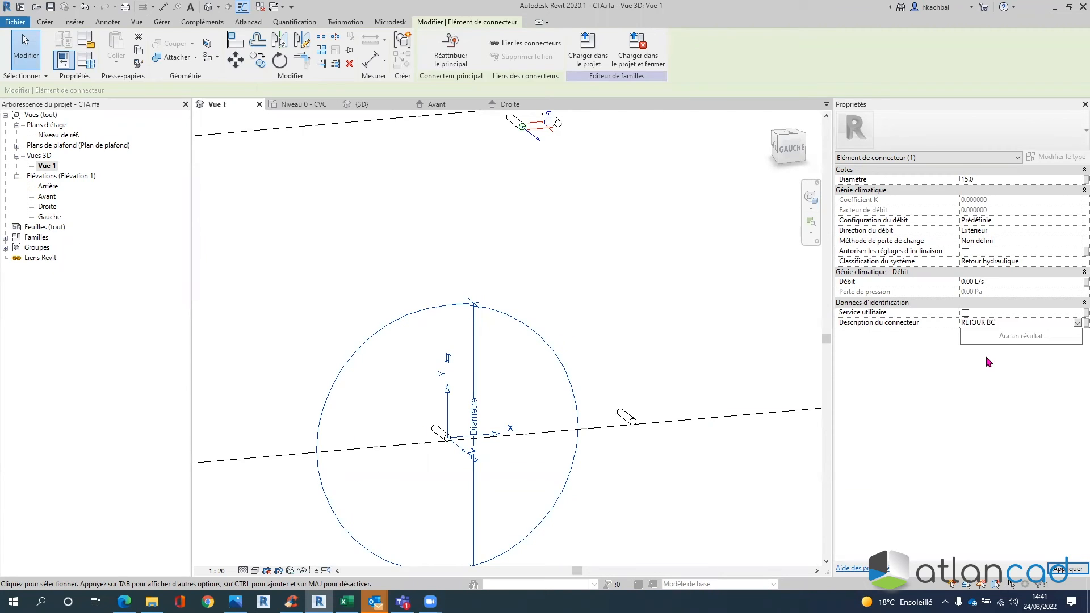
{"action": "left_click", "coordinate": [1068, 568]}
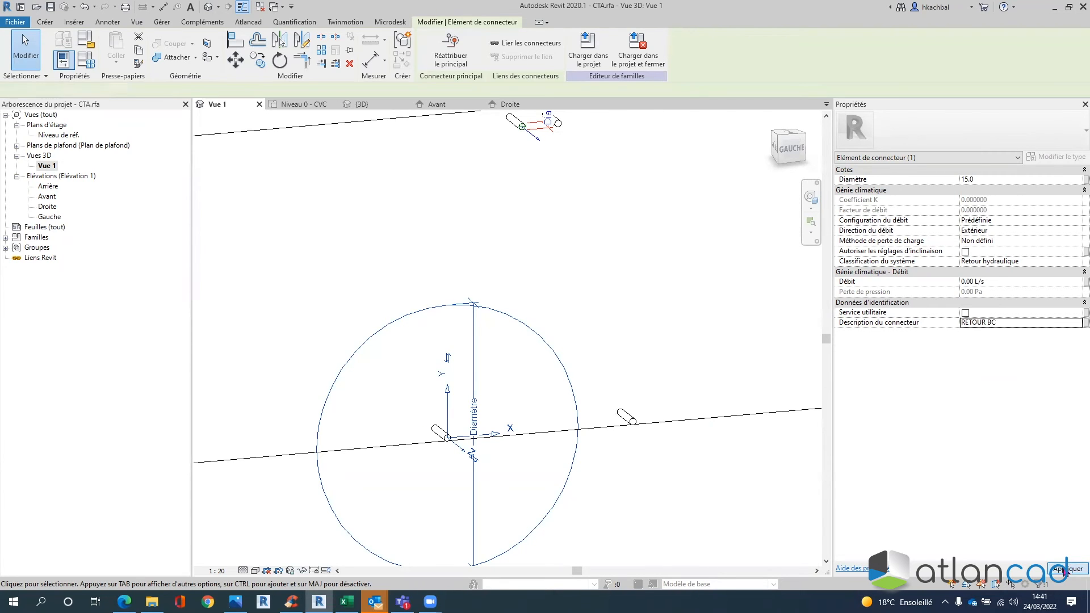
{"action": "left_click", "coordinate": [663, 300]}
{"action": "scroll", "coordinate": [659, 309], "scroll_direction": "down", "scroll_amount": 1}
{"action": "middle_click_drag", "start_coordinate": [652, 320], "coordinate": [540, 341]}
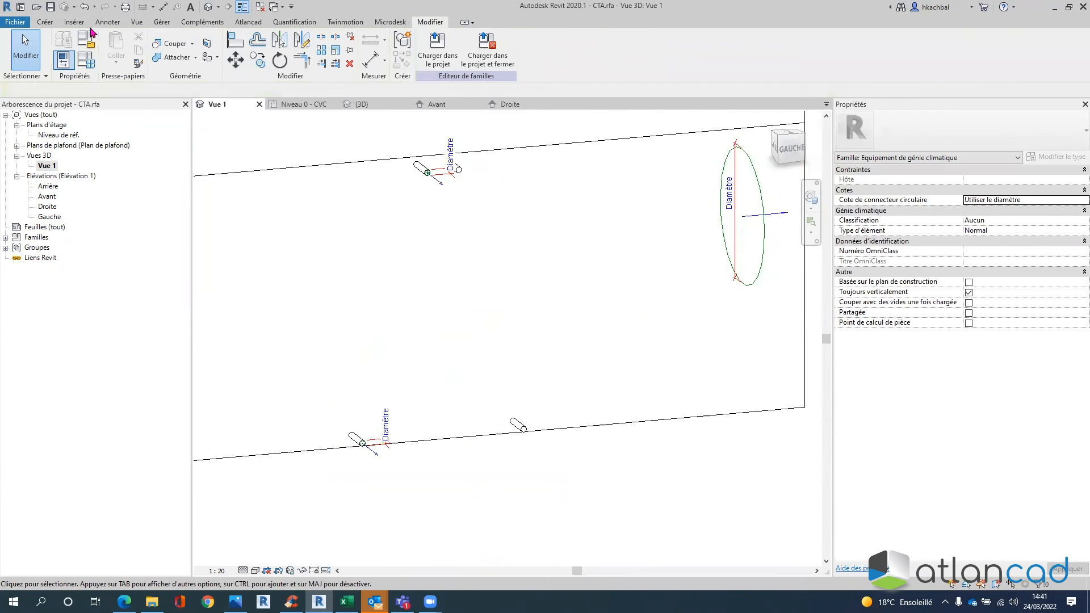
- Place a pipe connector on the second lower stub and set its diameter to 15
{"action": "left_click", "coordinate": [44, 25]}
{"action": "left_click", "coordinate": [678, 52]}
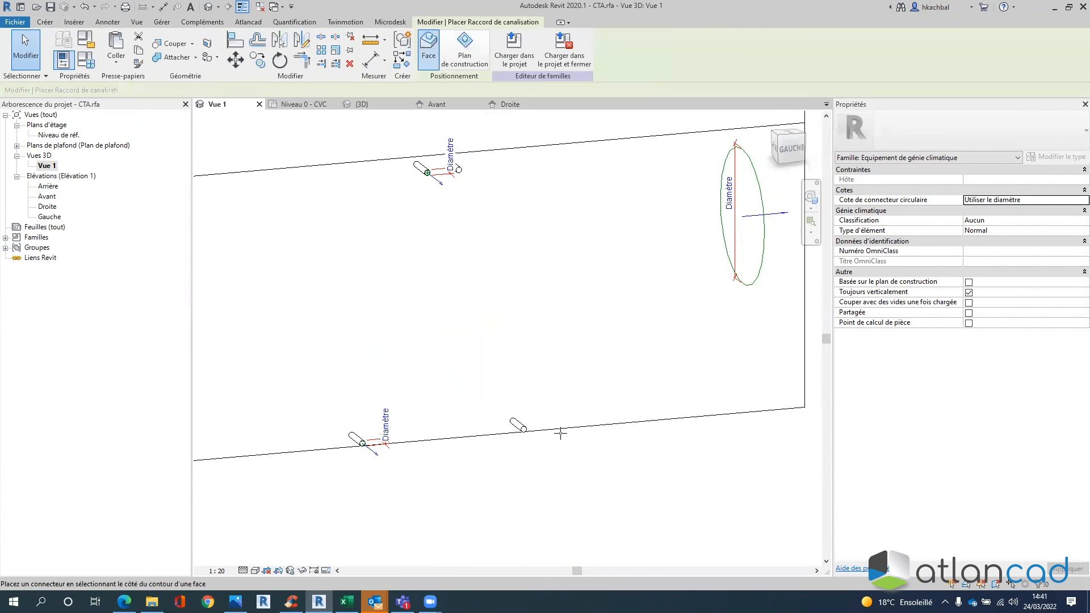
{"action": "scroll", "coordinate": [523, 427], "scroll_direction": "up", "scroll_amount": 2}
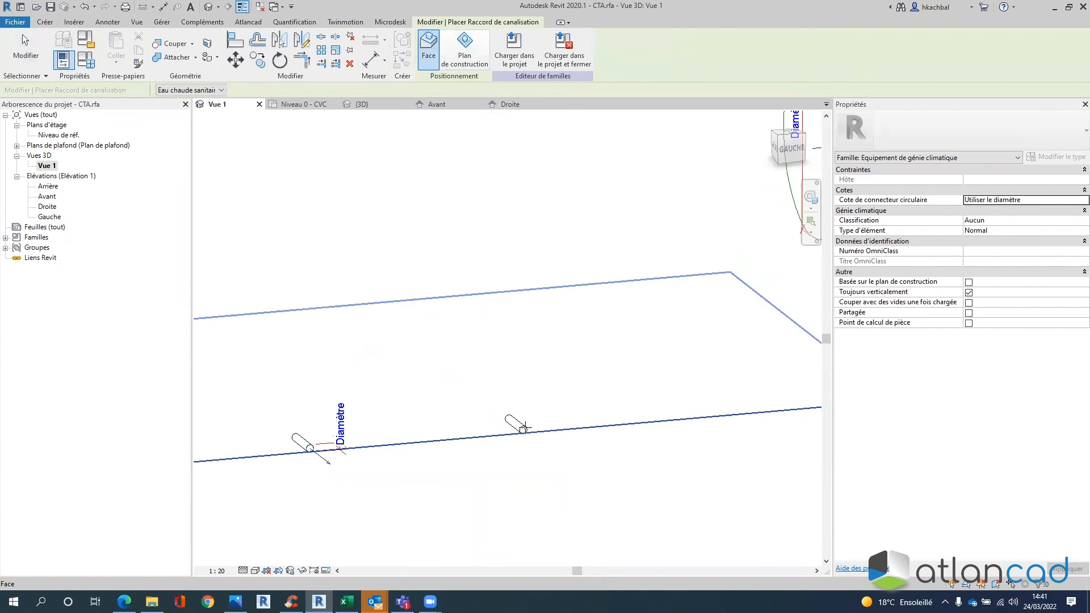
{"action": "left_click", "coordinate": [590, 278]}
{"action": "scroll", "coordinate": [590, 279], "scroll_direction": "down", "scroll_amount": 2}
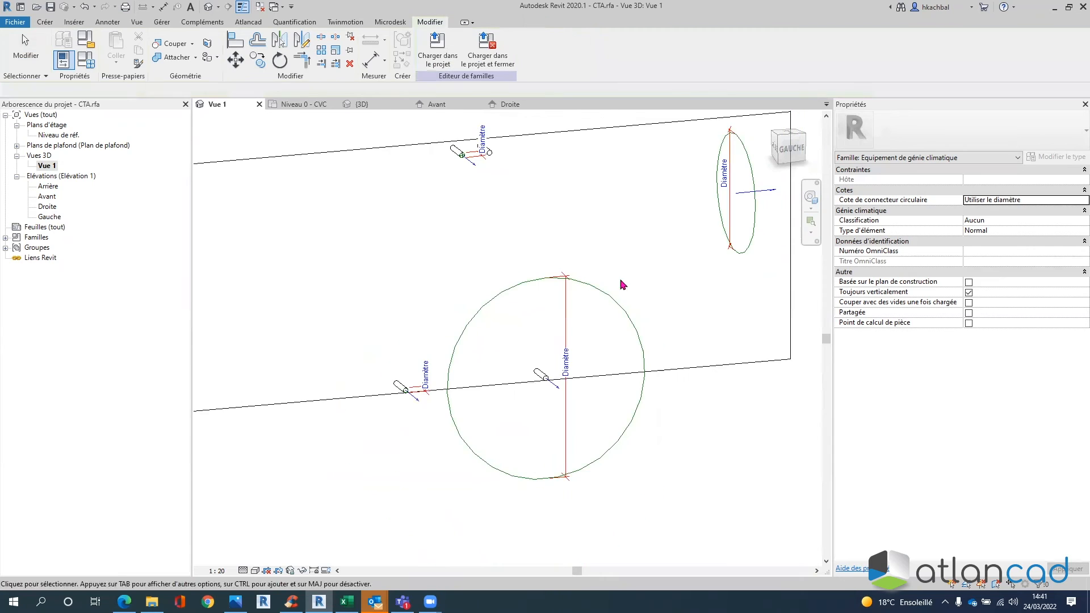
{"action": "left_click", "coordinate": [607, 302]}
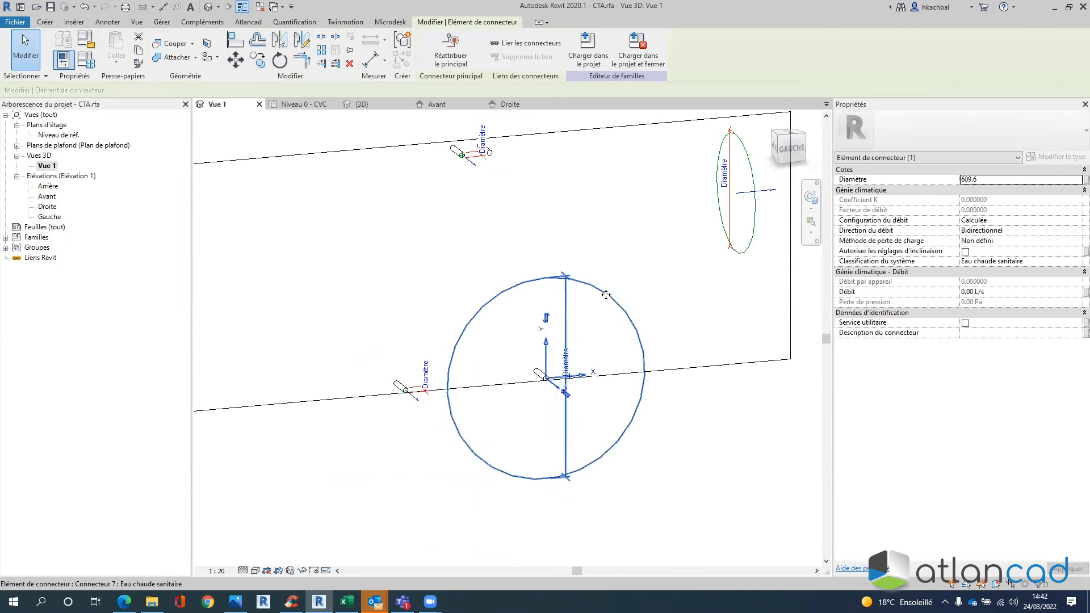
{"action": "left_click", "coordinate": [983, 181]}
{"action": "type", "text": "15"}
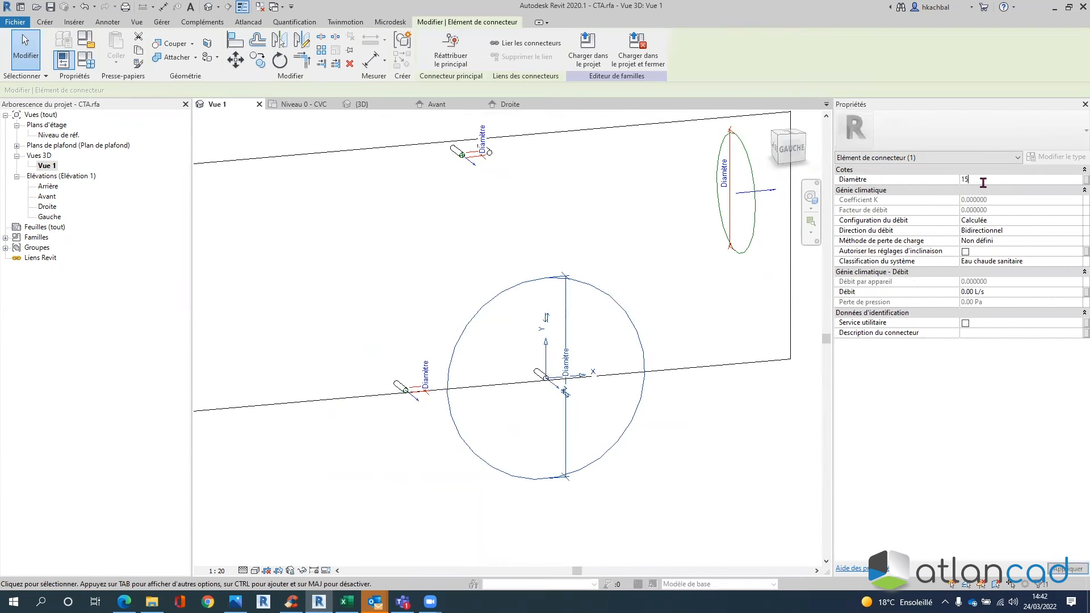
{"action": "key", "text": "Return"}
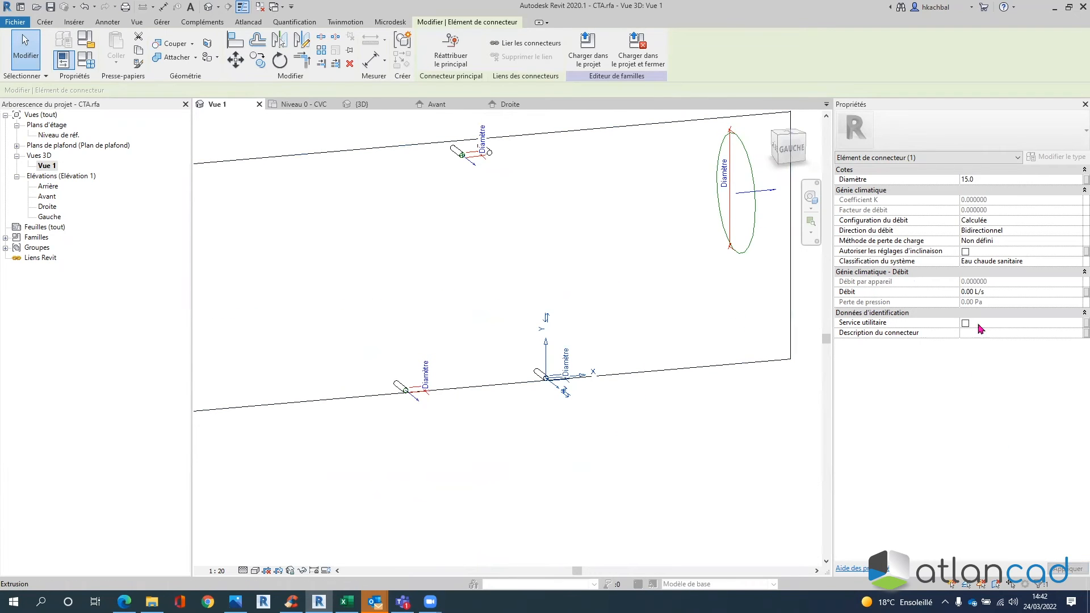
- Set the connector's flow configuration to Prédéfinie and system classification to Alimentation hydraulique
{"action": "left_click", "coordinate": [1071, 220]}
{"action": "left_click", "coordinate": [1076, 221]}
{"action": "left_click", "coordinate": [988, 240]}
{"action": "left_click", "coordinate": [1001, 229]}
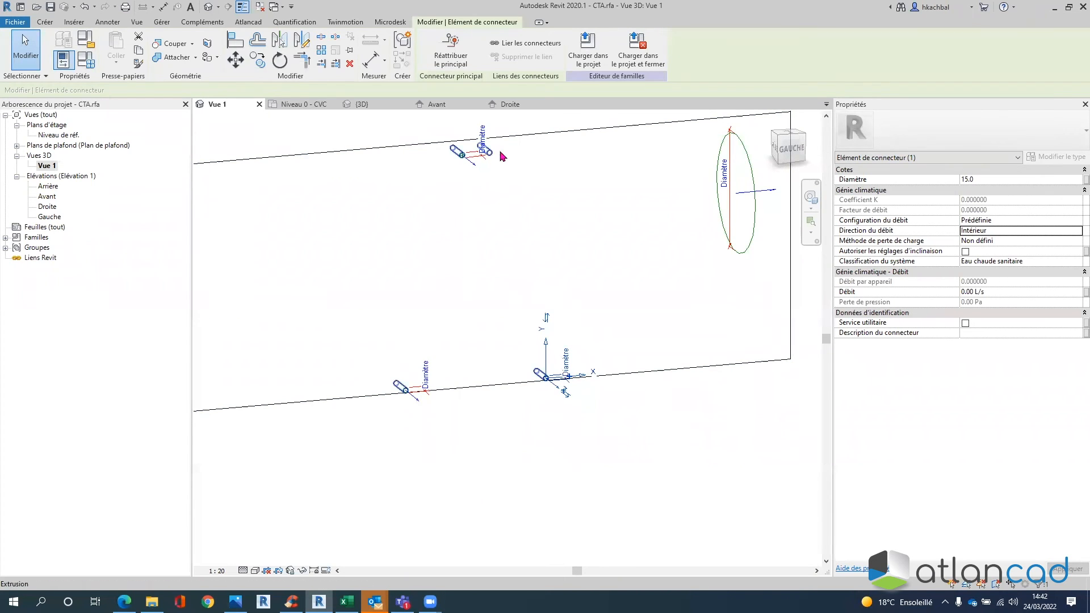
{"action": "left_click", "coordinate": [1023, 262]}
{"action": "left_click", "coordinate": [1024, 263]}
{"action": "scroll", "coordinate": [947, 277], "scroll_direction": "up", "scroll_amount": 1}
{"action": "left_click", "coordinate": [947, 272]}
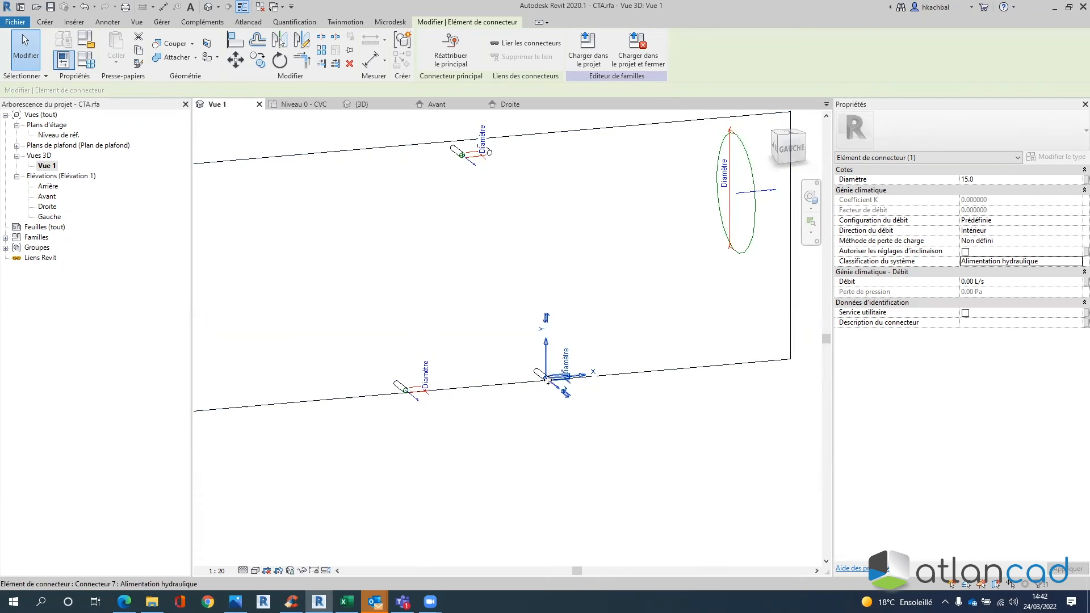
- Give the bottom connector the description 'ALIM BF'
{"action": "left_click", "coordinate": [758, 445]}
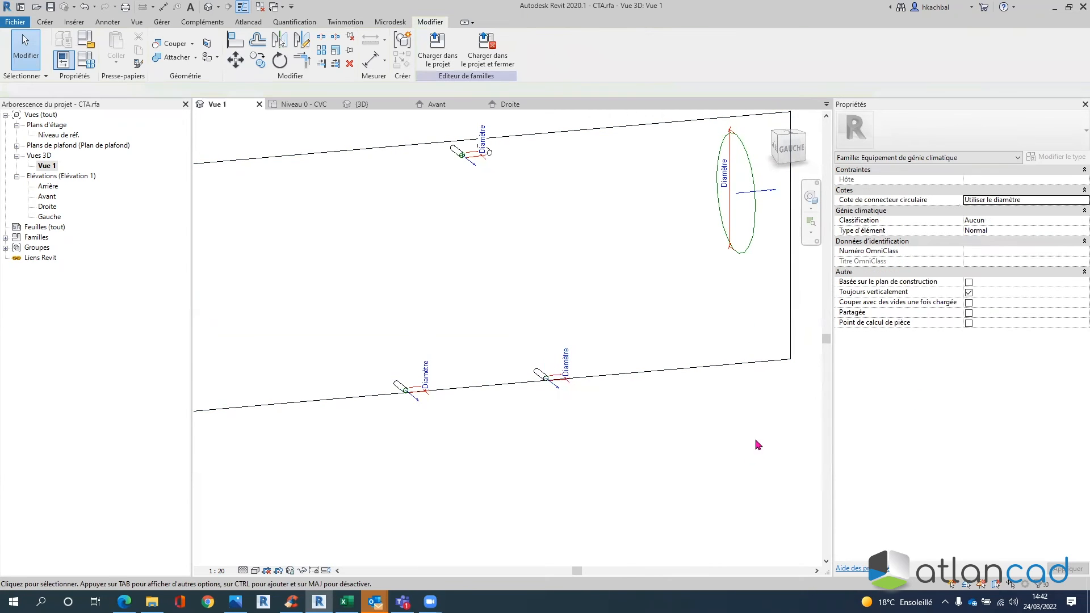
{"action": "left_click", "coordinate": [563, 393]}
{"action": "left_click", "coordinate": [998, 323]}
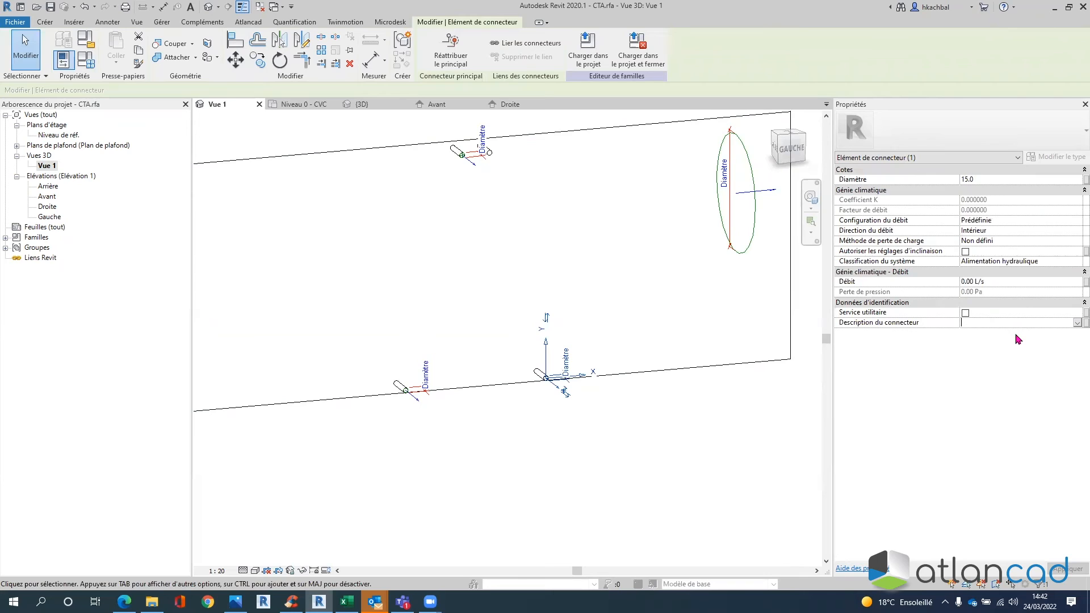
{"action": "type", "text": "A"}
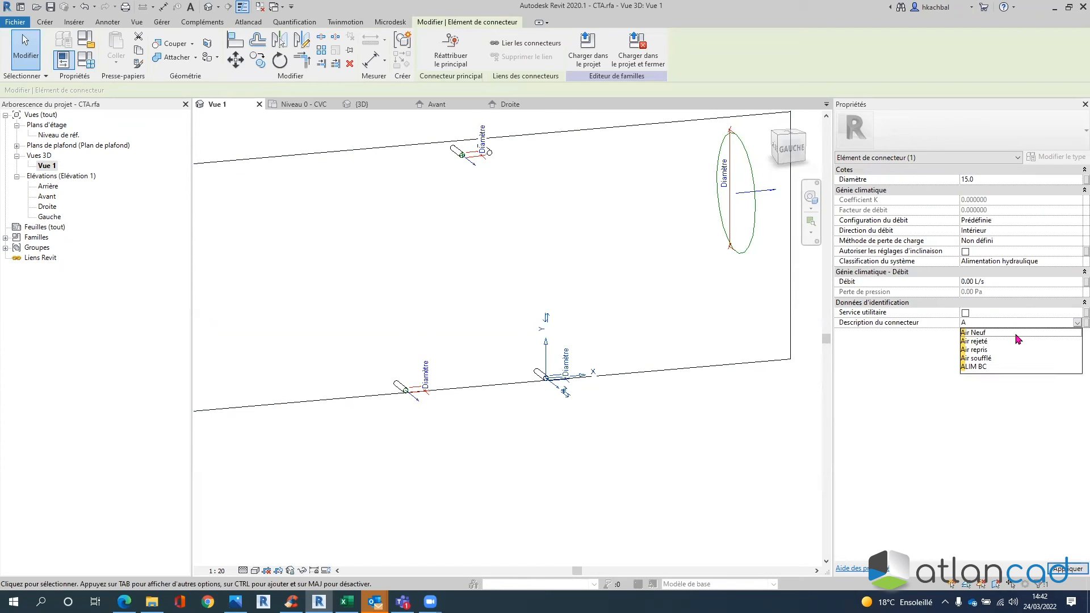
{"action": "type", "text": "LIM BF"}
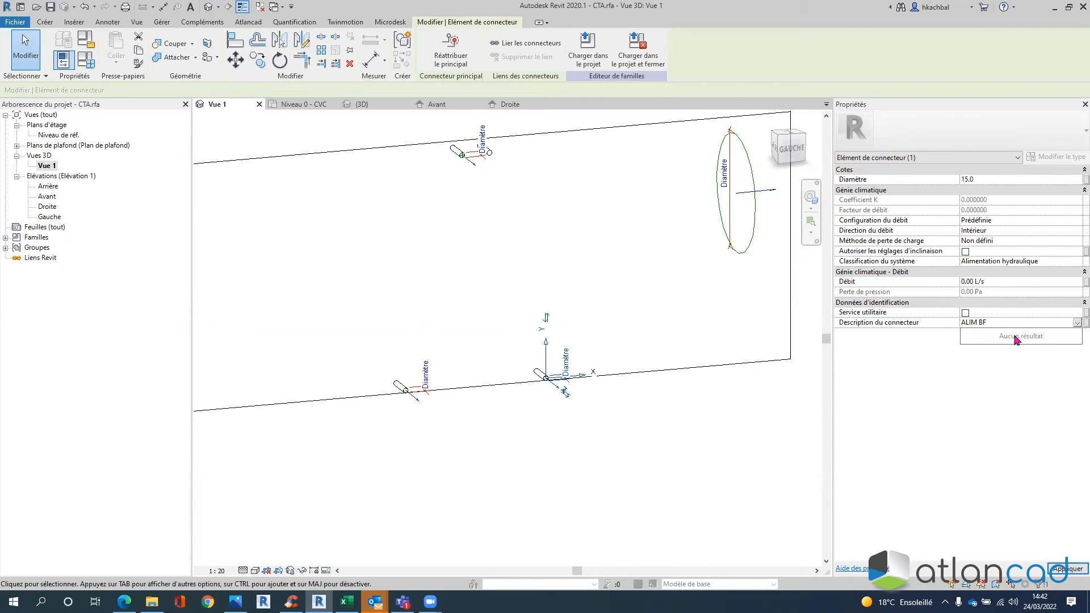
{"action": "left_click", "coordinate": [1067, 569]}
{"action": "left_click", "coordinate": [624, 348]}
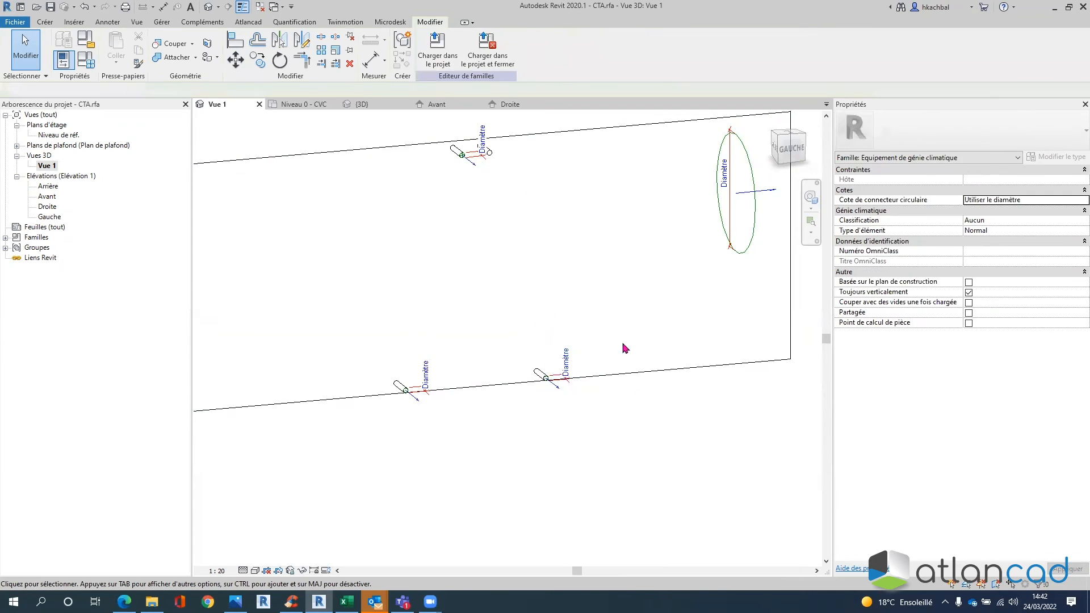
- Place a pipe connector on the upper pipe stub with diameter 15
{"action": "left_click", "coordinate": [45, 22]}
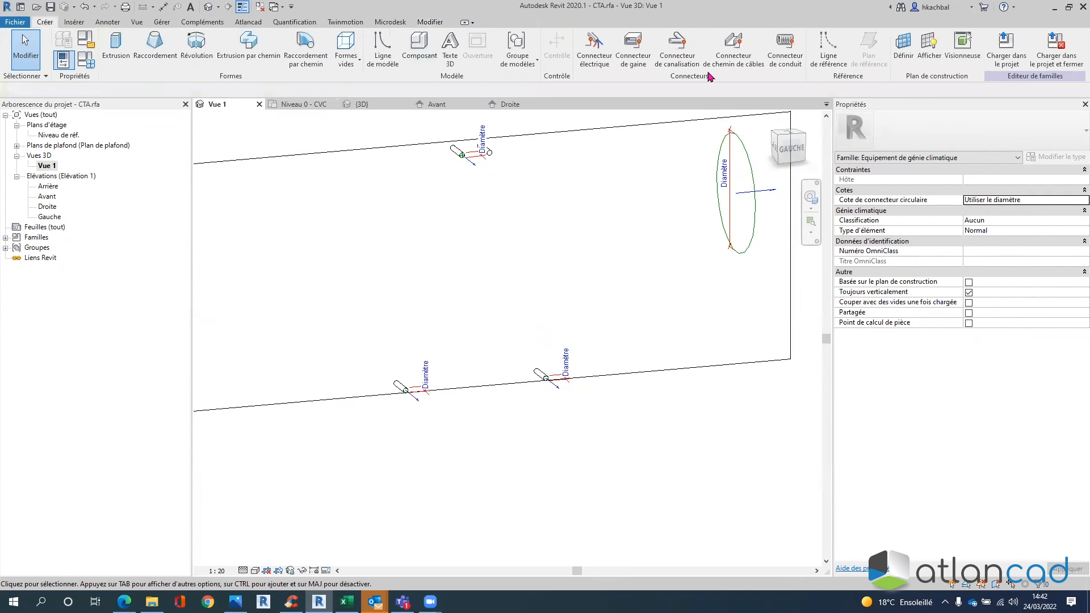
{"action": "left_click", "coordinate": [677, 68]}
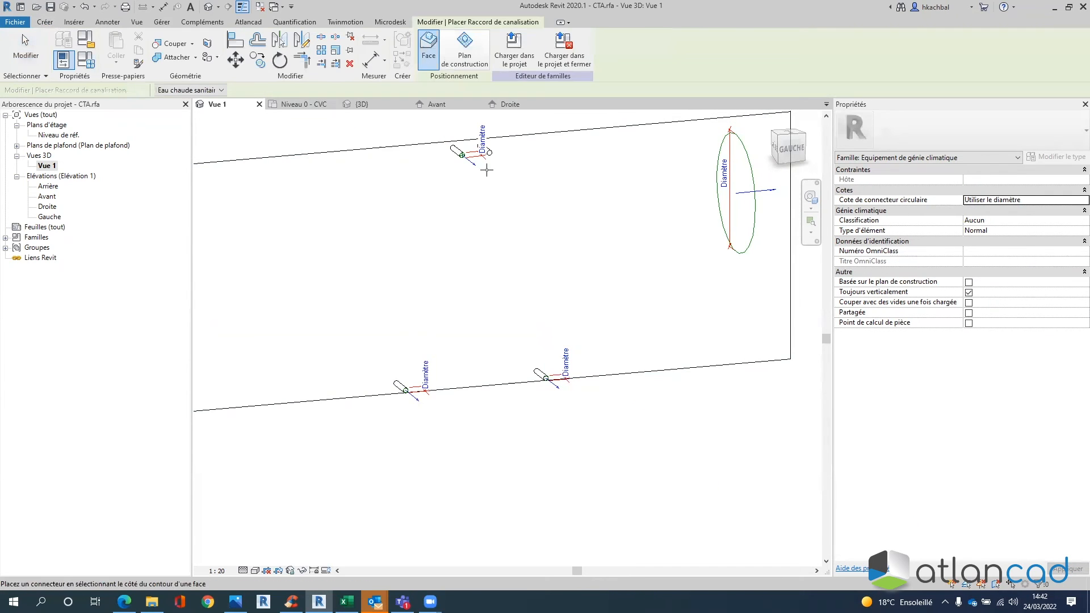
{"action": "left_click", "coordinate": [566, 200]}
{"action": "double_click", "coordinate": [990, 179]}
{"action": "type", "text": "15"}
- Set the connector to Prédéfinie flow, Extérieur direction and Retour hydraulique classification
{"action": "left_click", "coordinate": [1038, 226]}
{"action": "left_click", "coordinate": [1075, 225]}
{"action": "left_click", "coordinate": [1075, 235]}
{"action": "left_click", "coordinate": [1075, 232]}
{"action": "left_click", "coordinate": [1075, 231]}
{"action": "left_click", "coordinate": [966, 246]}
{"action": "left_click", "coordinate": [1074, 263]}
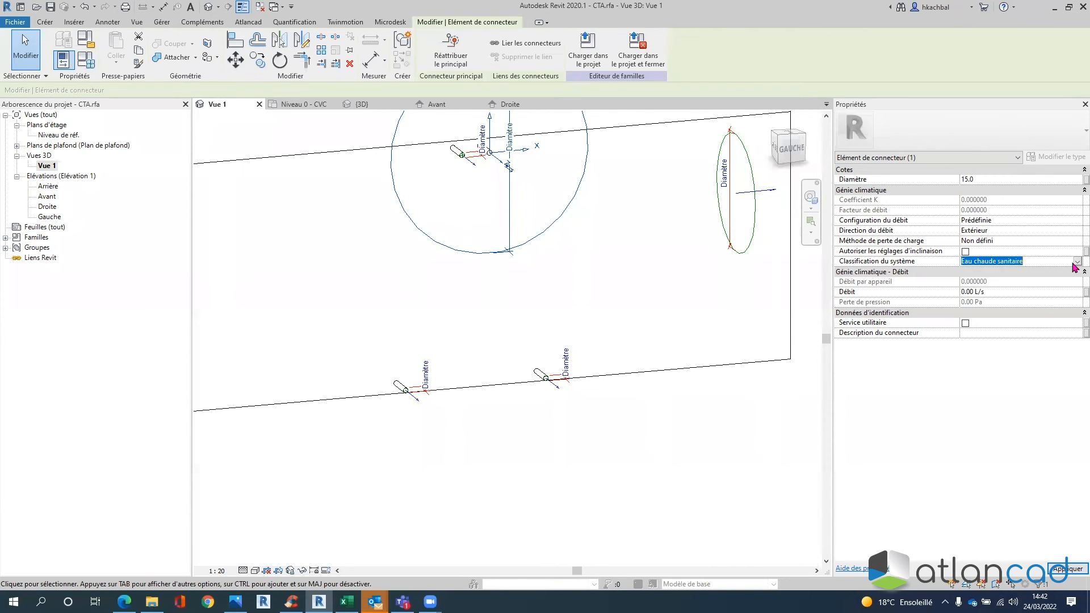
{"action": "left_click", "coordinate": [1077, 261]}
{"action": "scroll", "coordinate": [956, 299], "scroll_direction": "up", "scroll_amount": 1}
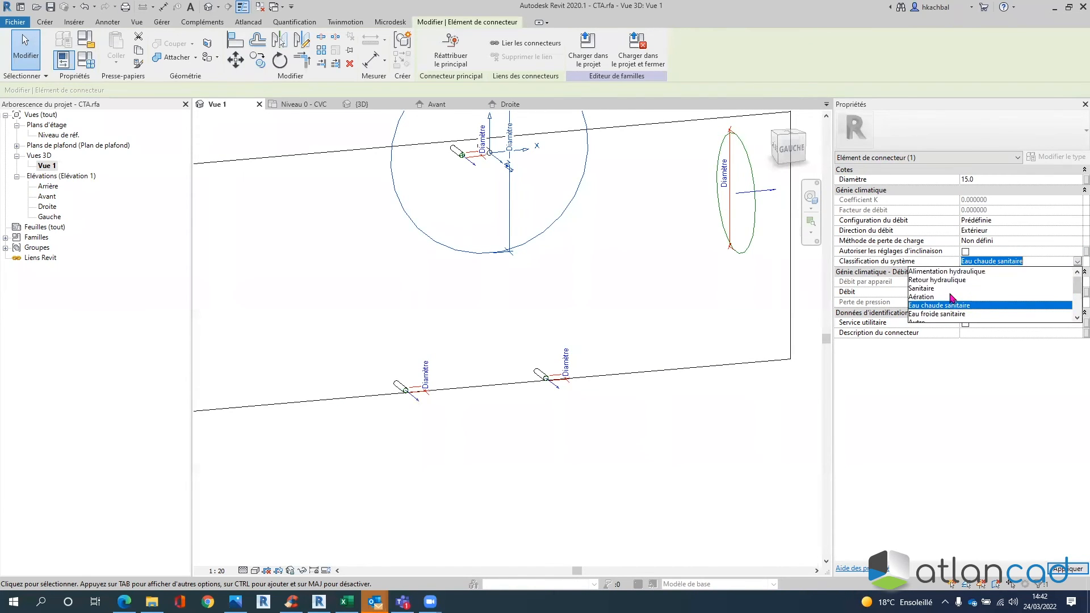
{"action": "left_click", "coordinate": [953, 280]}
- Describe the connector as 'RETOUR BF' and load the CTA family into the project
{"action": "left_click", "coordinate": [990, 324]}
{"action": "type", "text": "RETOUR"}
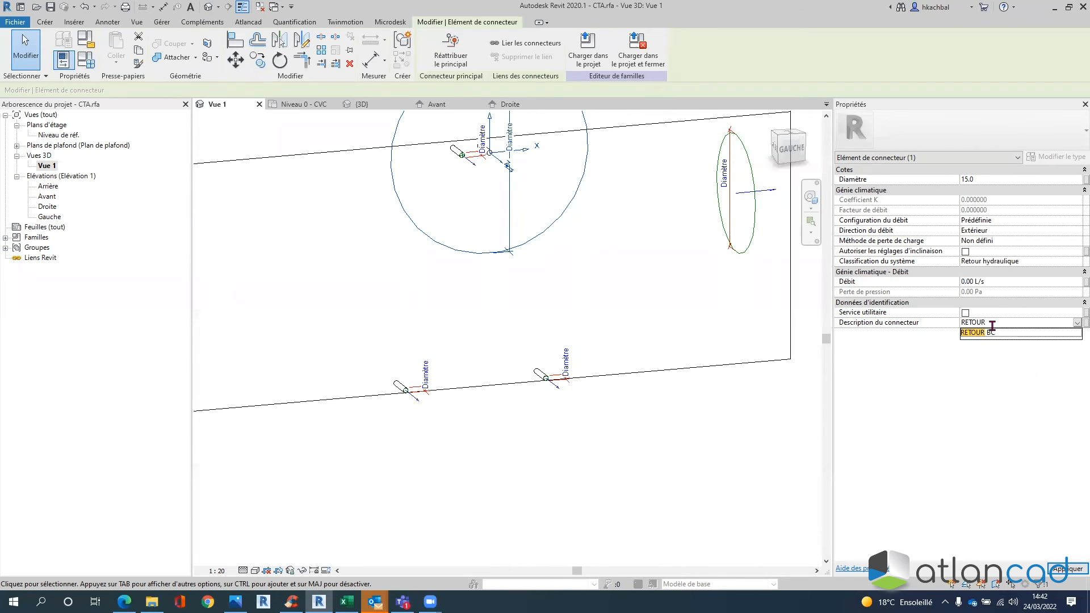
{"action": "type", "text": " BF"}
{"action": "left_click", "coordinate": [1001, 411]}
{"action": "left_click", "coordinate": [626, 445]}
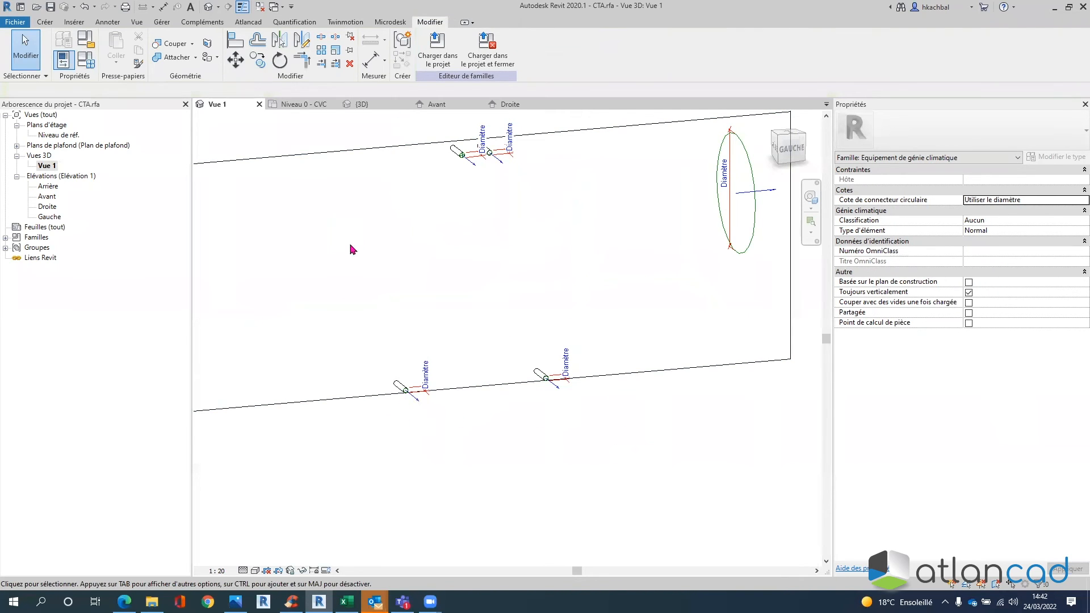
{"action": "scroll", "coordinate": [372, 267], "scroll_direction": "down", "scroll_amount": 3}
{"action": "scroll", "coordinate": [475, 222], "scroll_direction": "up", "scroll_amount": 2}
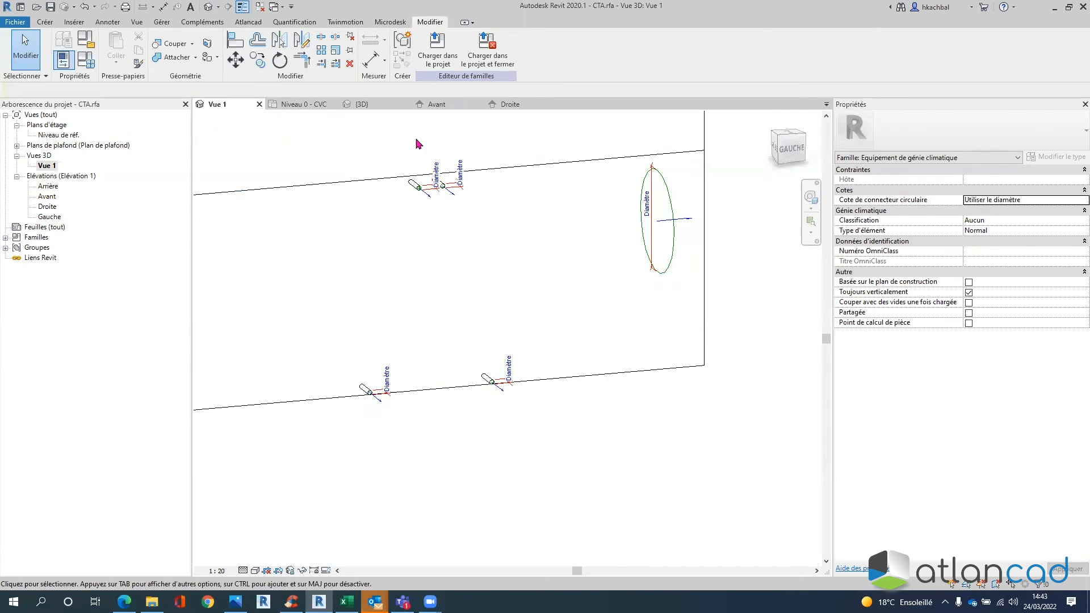
{"action": "left_click", "coordinate": [437, 50]}
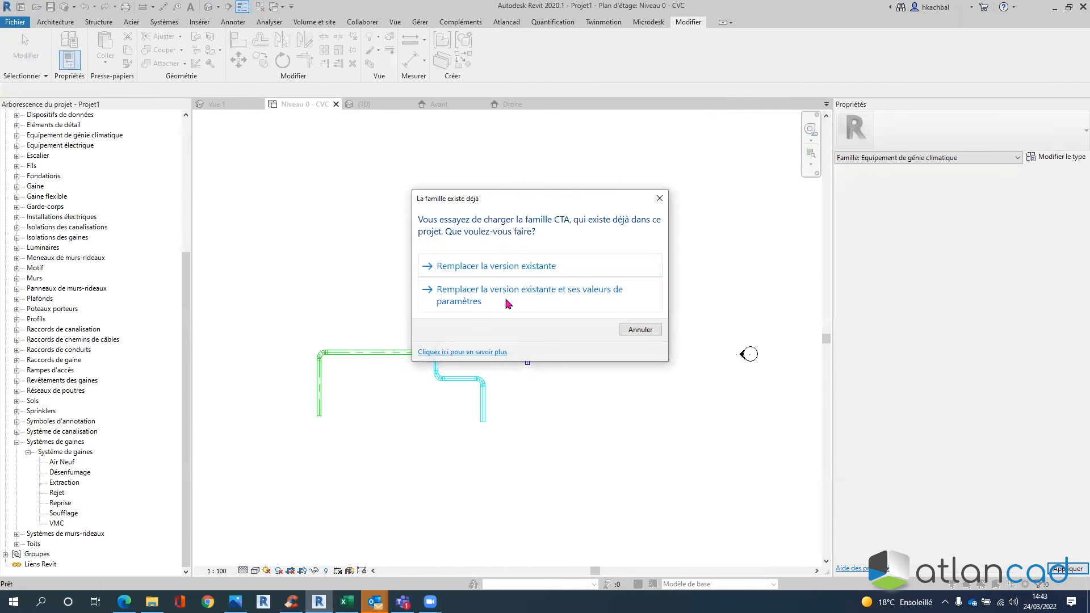
- Replace the existing CTA version and its parameter values, then frame the plan on the unit
{"action": "left_click", "coordinate": [509, 304]}
{"action": "scroll", "coordinate": [432, 297], "scroll_direction": "up", "scroll_amount": 5}
{"action": "scroll", "coordinate": [431, 296], "scroll_direction": "up", "scroll_amount": 3}
{"action": "middle_click_drag", "start_coordinate": [451, 324], "coordinate": [484, 511]}
{"action": "scroll", "coordinate": [450, 318], "scroll_direction": "up", "scroll_amount": 1}
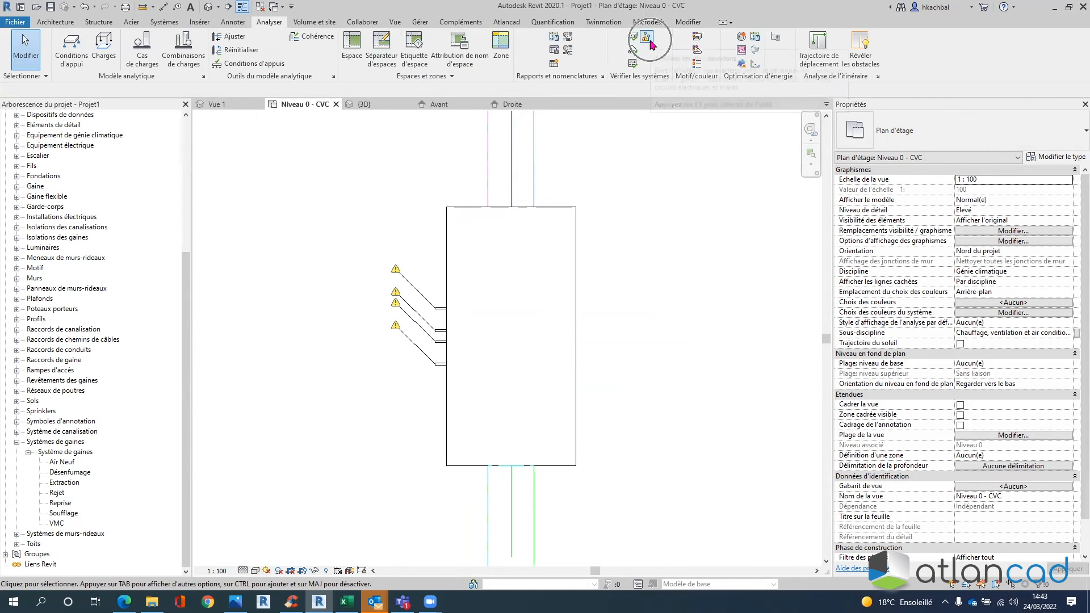
- Turn off Canalisation in the disconnect display options to hide pipe warnings
{"action": "left_click", "coordinate": [646, 38]}
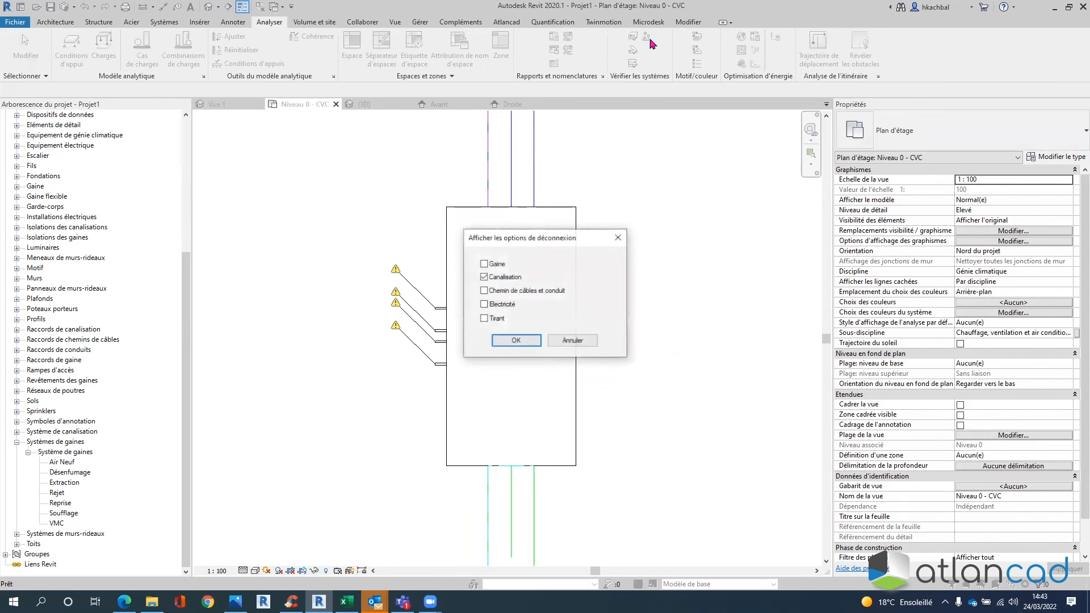
{"action": "left_click", "coordinate": [484, 277]}
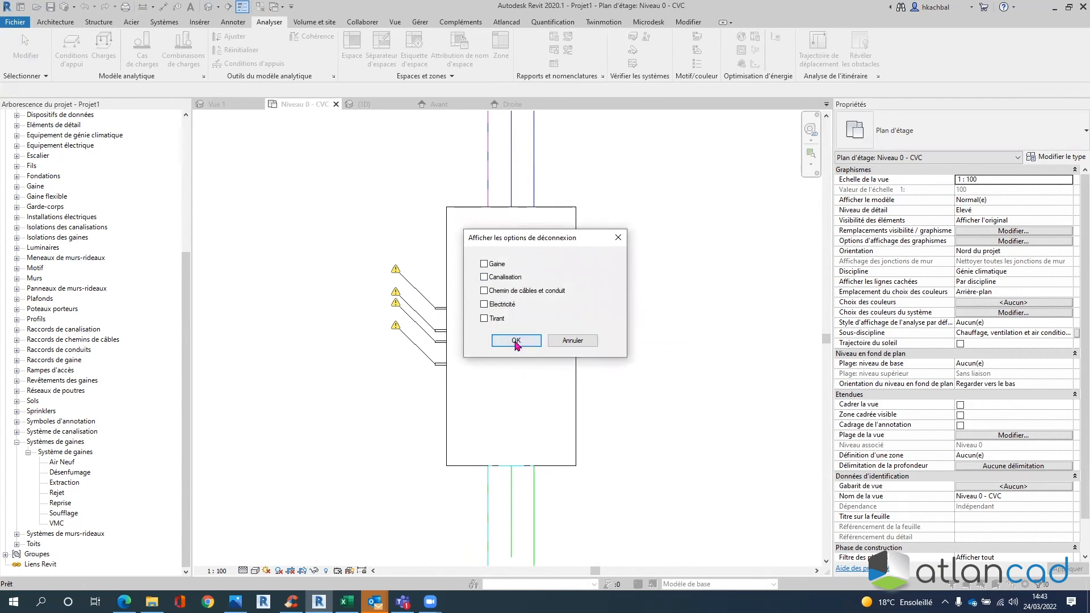
{"action": "left_click", "coordinate": [515, 340]}
{"action": "scroll", "coordinate": [636, 284], "scroll_direction": "down", "scroll_amount": 4}
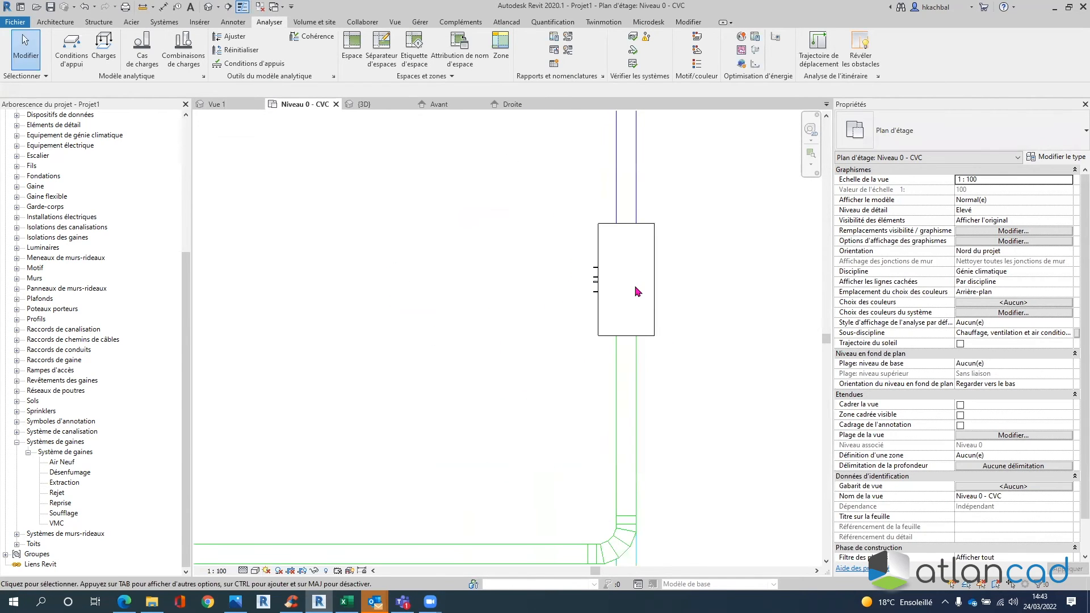
{"action": "scroll", "coordinate": [621, 282], "scroll_direction": "up", "scroll_amount": 2}
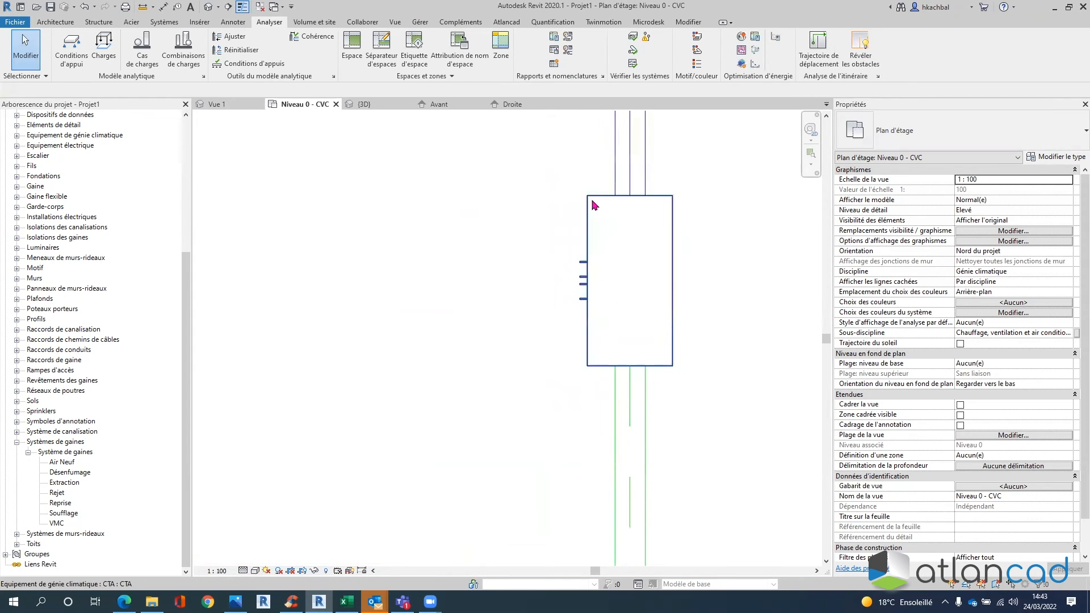
- Route pipes from the CTA's upper and second connectors, each bending then running left
{"action": "left_click", "coordinate": [570, 288]}
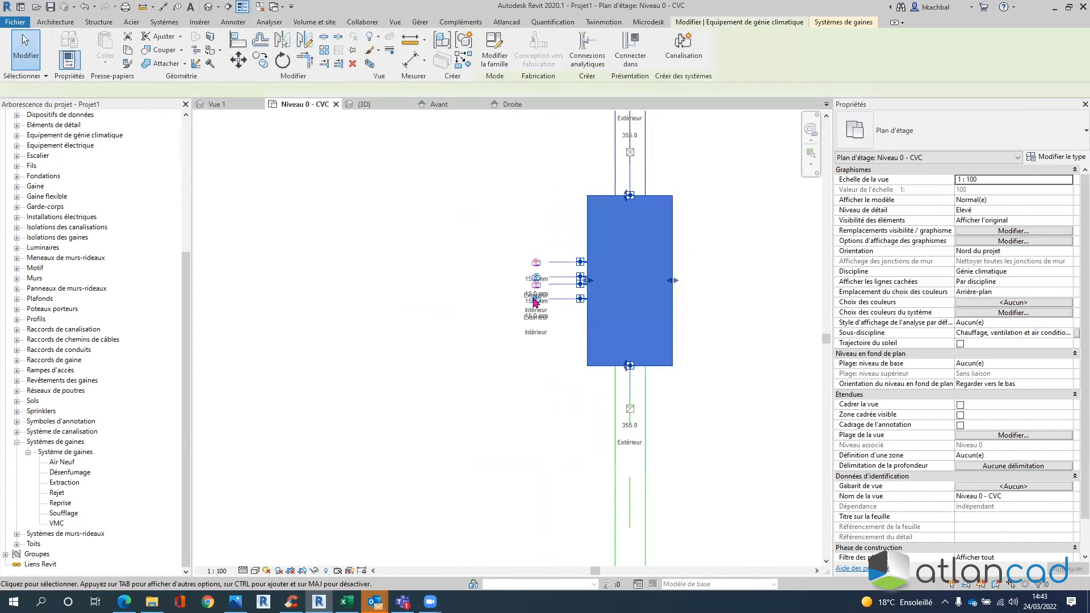
{"action": "left_click", "coordinate": [536, 263]}
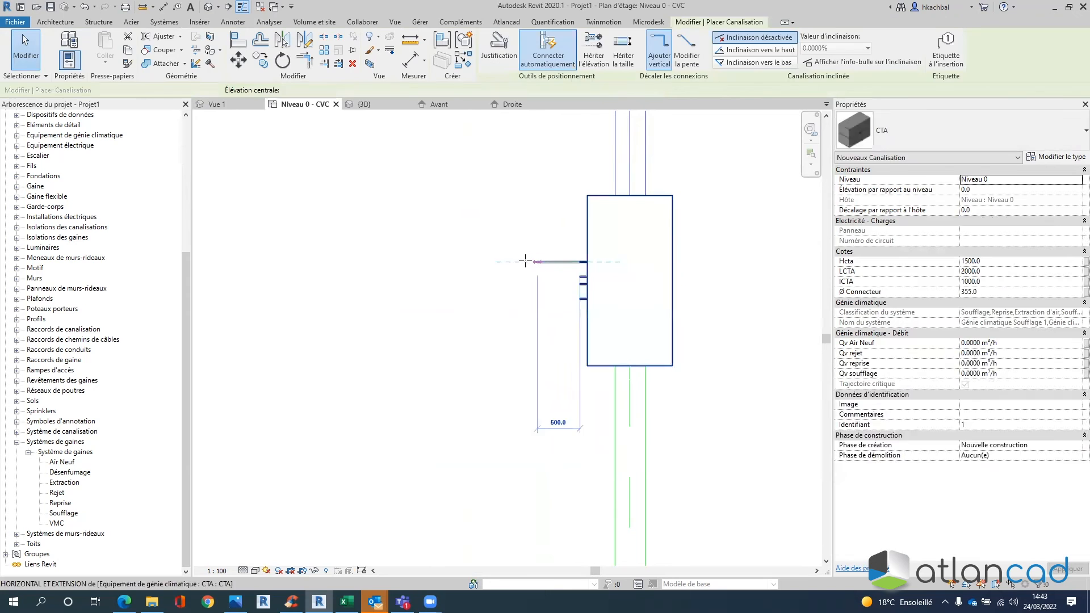
{"action": "left_click", "coordinate": [436, 222]}
{"action": "middle_click_drag", "start_coordinate": [451, 173], "coordinate": [454, 292]}
{"action": "left_click", "coordinate": [441, 226]}
{"action": "left_click", "coordinate": [281, 225]}
{"action": "key", "text": "Escape"}
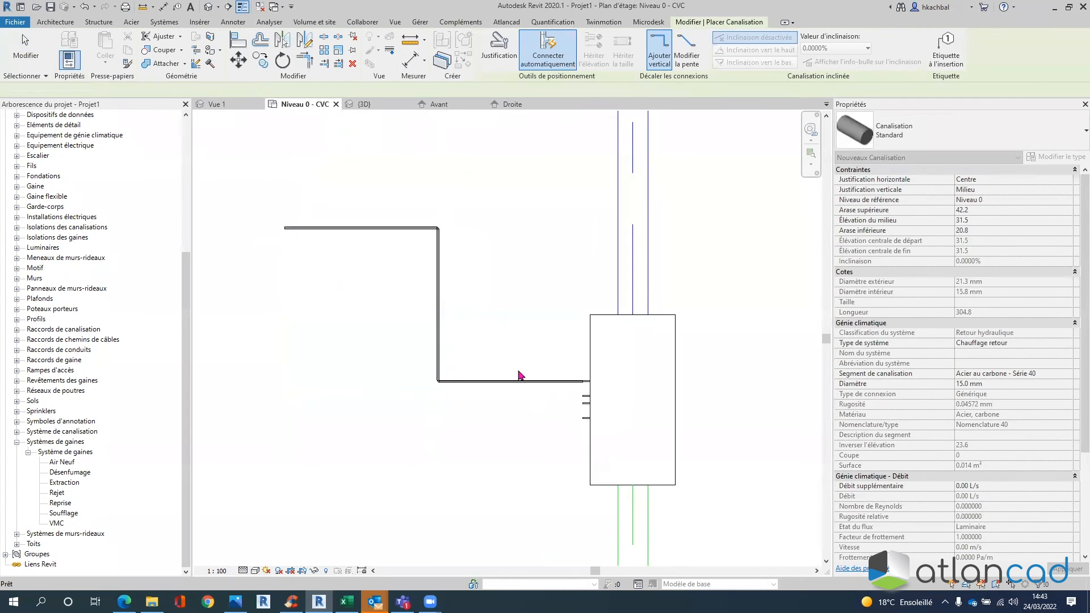
{"action": "key", "text": "Escape"}
{"action": "left_click", "coordinate": [572, 404]}
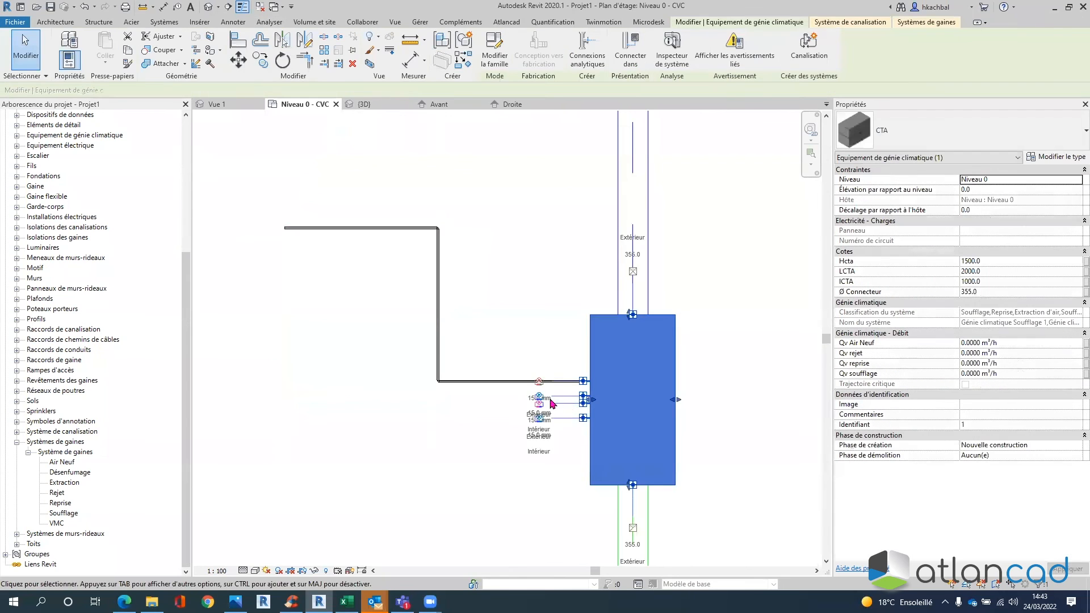
{"action": "scroll", "coordinate": [548, 392], "scroll_direction": "up", "scroll_amount": 2}
{"action": "left_click", "coordinate": [596, 396]}
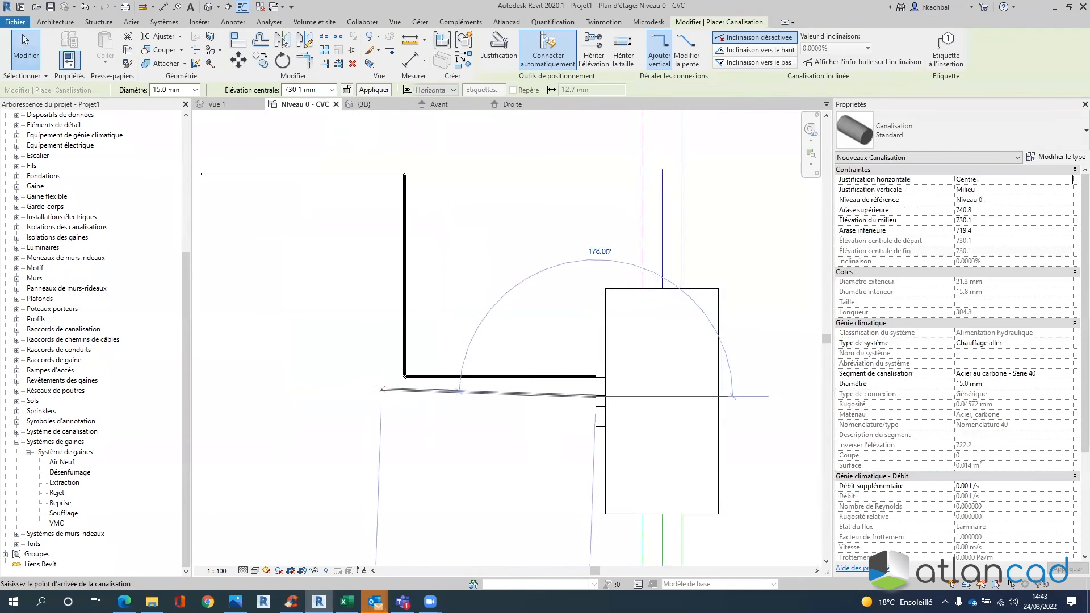
{"action": "left_click", "coordinate": [382, 396]}
{"action": "left_click", "coordinate": [382, 205]}
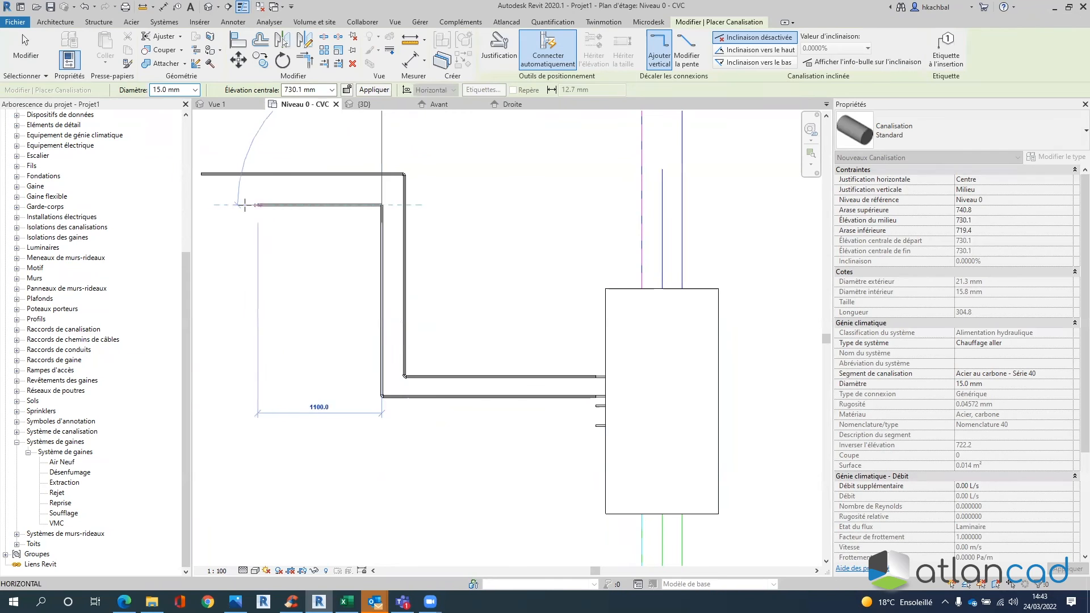
{"action": "left_click", "coordinate": [235, 205]}
{"action": "key", "text": "Escape"}
{"action": "key", "text": "Escape"}
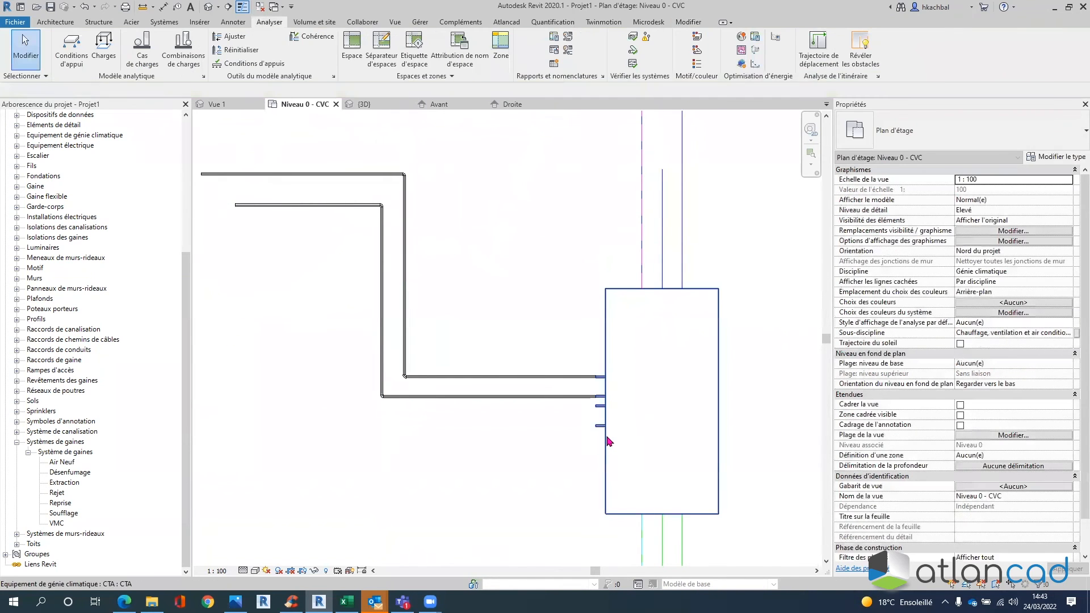
- Route pipes from the third and lowest CTA connectors, bending up and down respectively
{"action": "left_click", "coordinate": [590, 420]}
{"action": "left_click", "coordinate": [596, 405]}
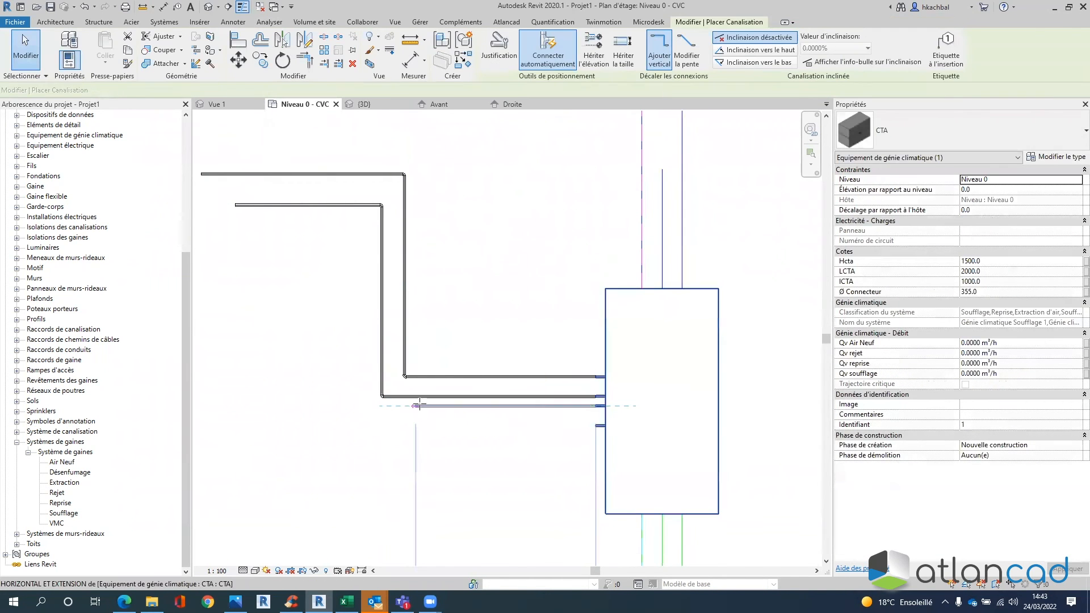
{"action": "left_click", "coordinate": [337, 406]}
{"action": "left_click", "coordinate": [337, 305]}
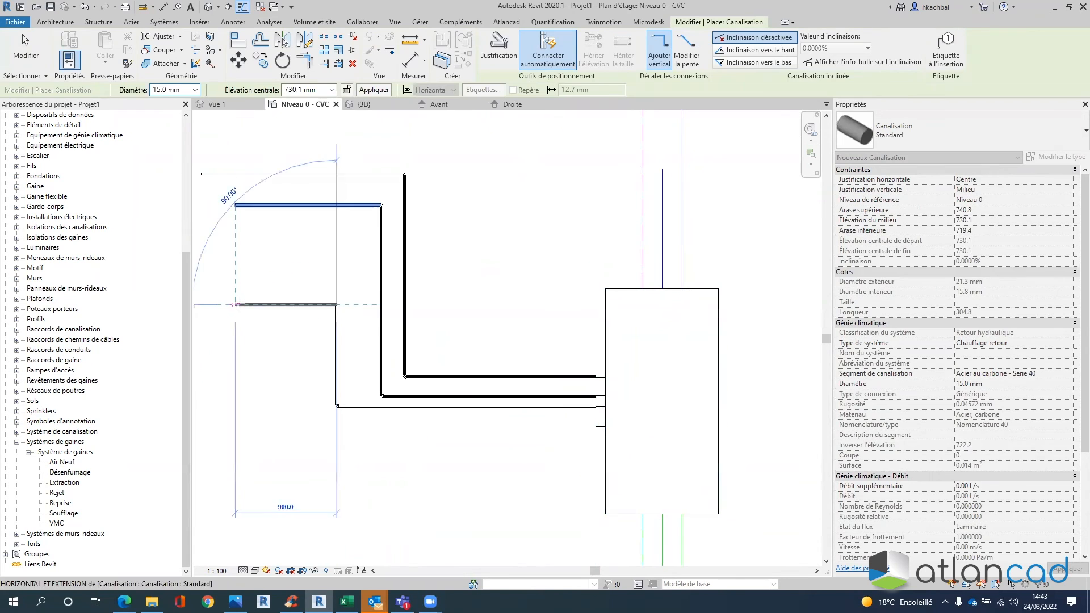
{"action": "left_click", "coordinate": [236, 305]}
{"action": "key", "text": "Escape"}
{"action": "key", "text": "Escape"}
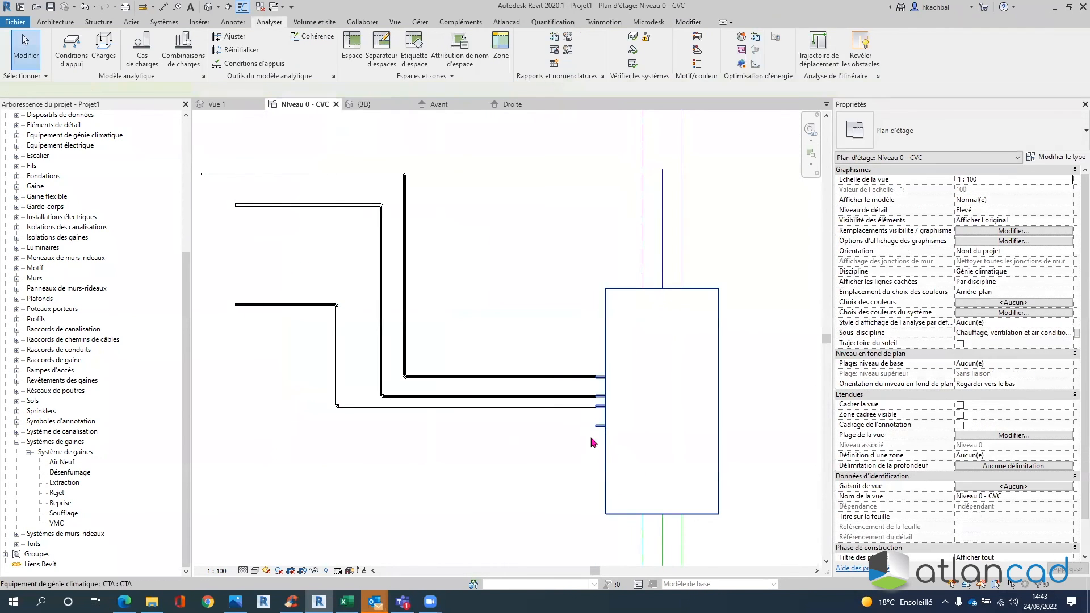
{"action": "left_click", "coordinate": [593, 441]}
{"action": "left_click", "coordinate": [596, 426]}
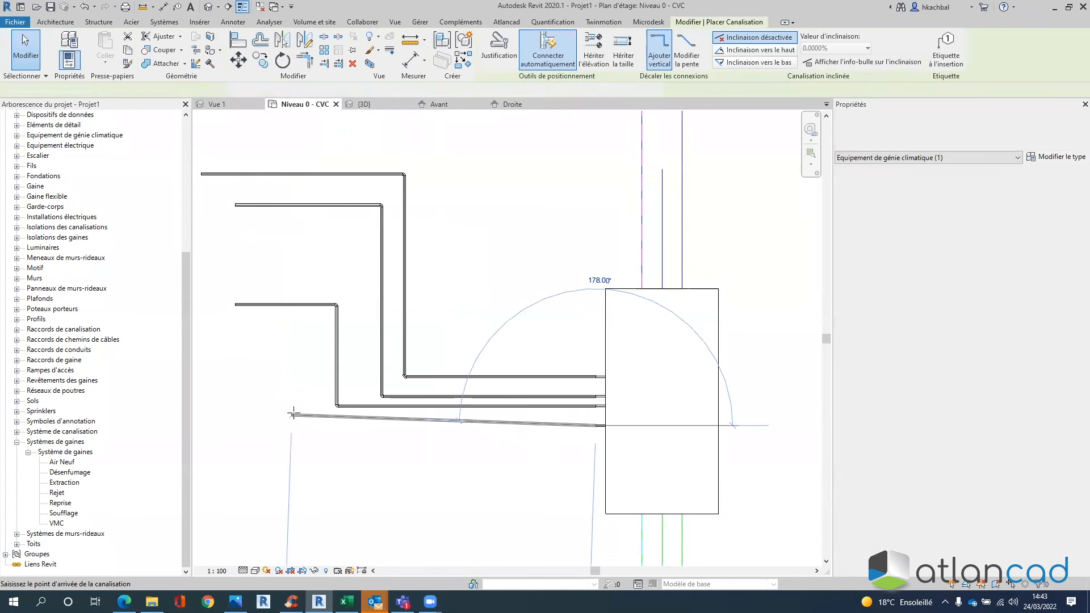
{"action": "left_click", "coordinate": [280, 426]}
{"action": "left_click", "coordinate": [281, 482]}
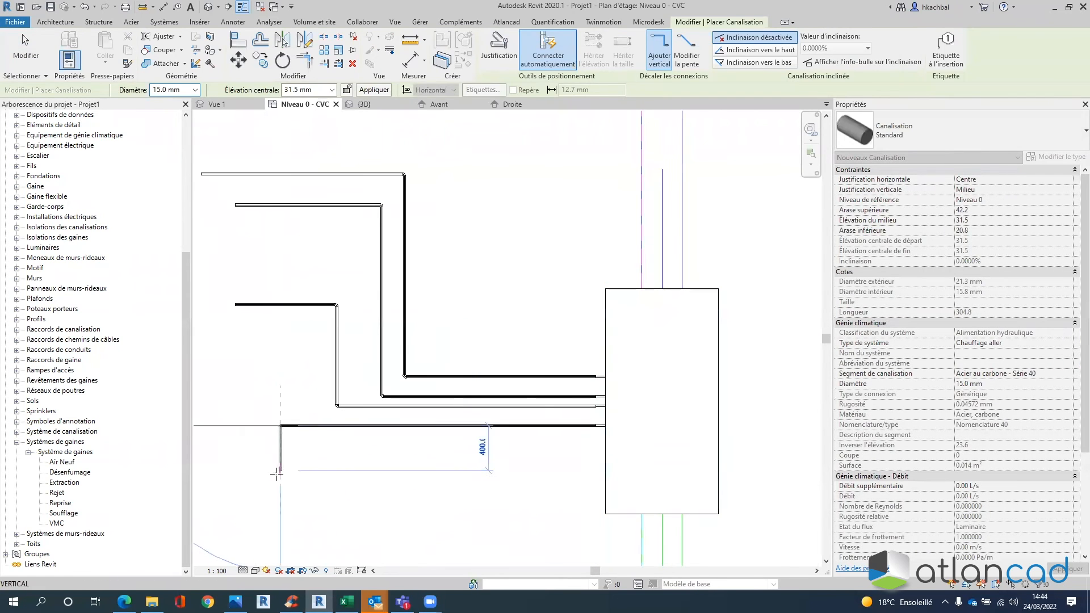
{"action": "key", "text": "Escape"}
{"action": "key", "text": "Escape"}
{"action": "scroll", "coordinate": [394, 405], "scroll_direction": "up", "scroll_amount": 3}
{"action": "middle_click_drag", "start_coordinate": [644, 285], "coordinate": [630, 226]}
{"action": "scroll", "coordinate": [629, 228], "scroll_direction": "up", "scroll_amount": 1}
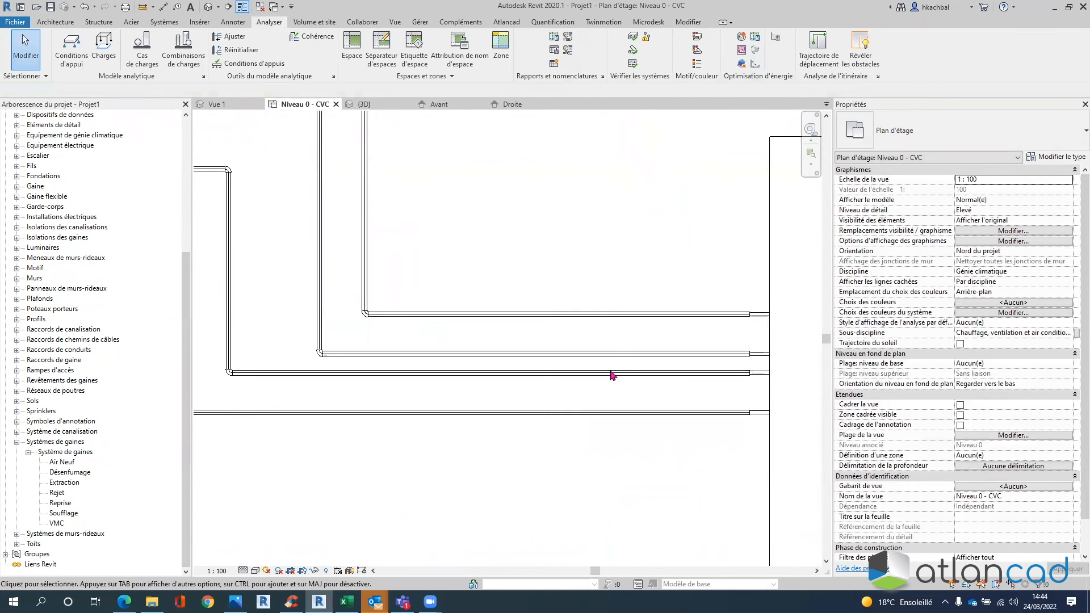
{"action": "left_click", "coordinate": [626, 315]}
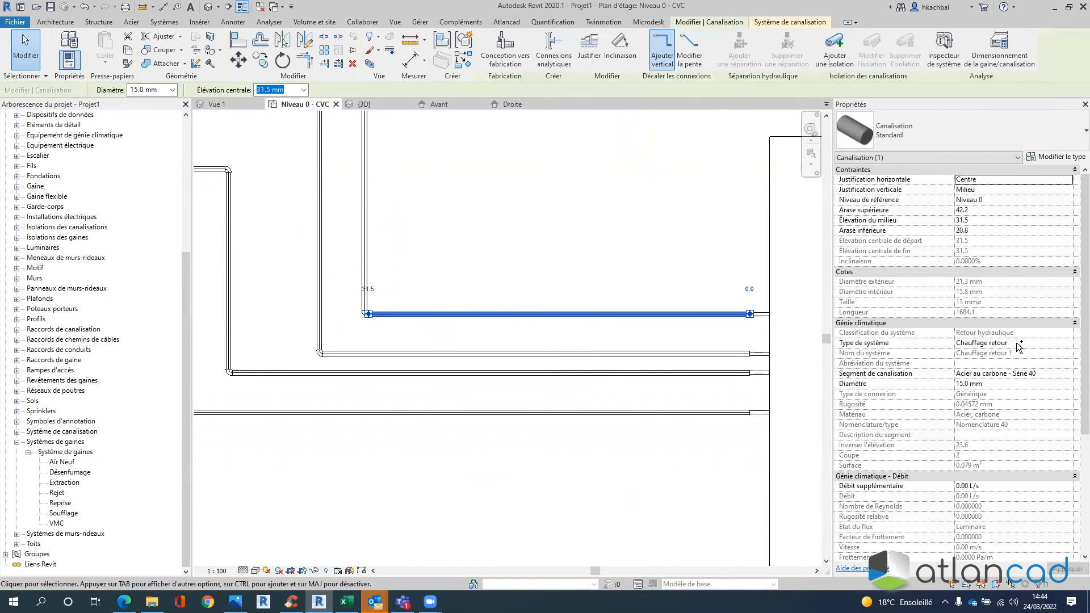
{"action": "left_click", "coordinate": [696, 352]}
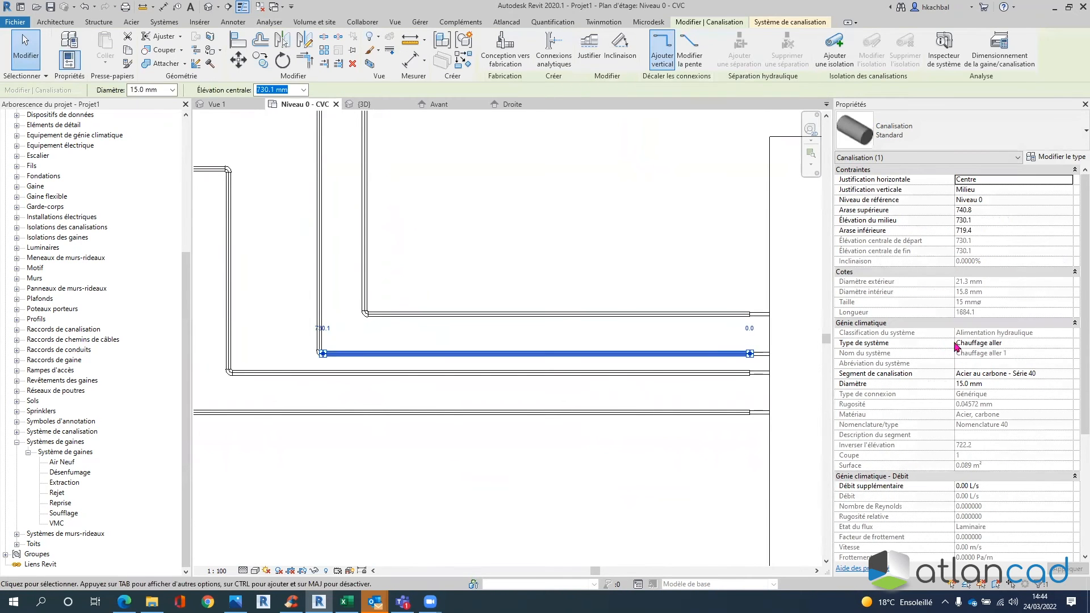
{"action": "left_click", "coordinate": [684, 372]}
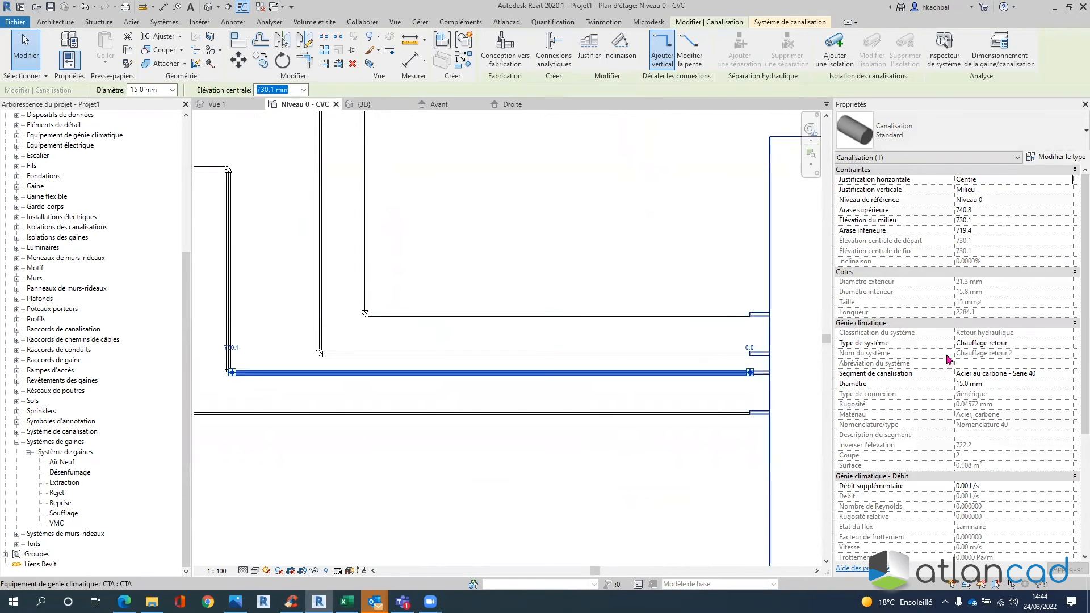
{"action": "left_click", "coordinate": [716, 412]}
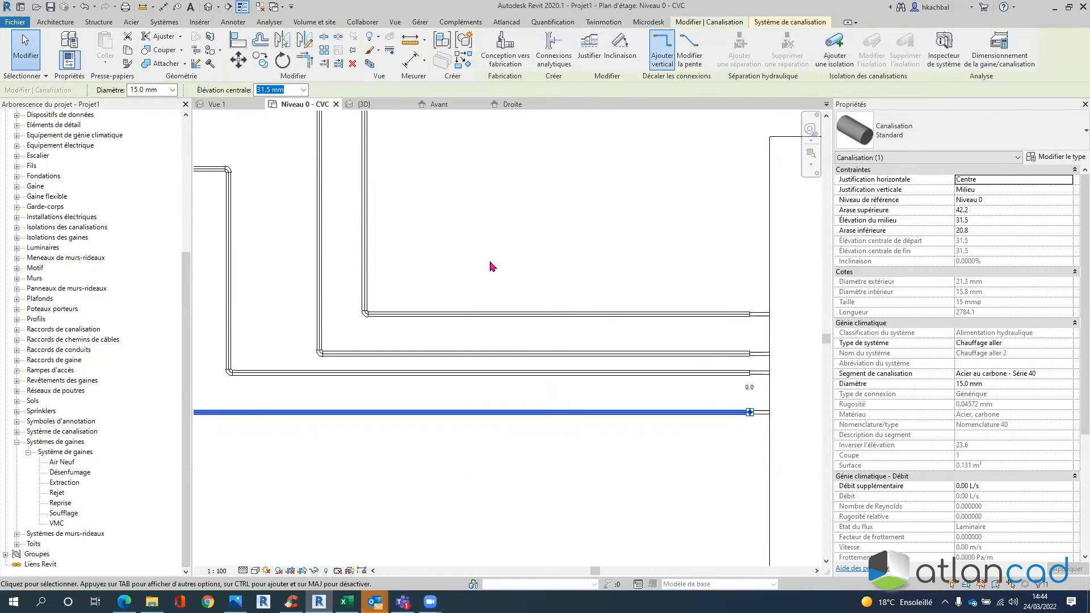
{"action": "left_click", "coordinate": [547, 281]}
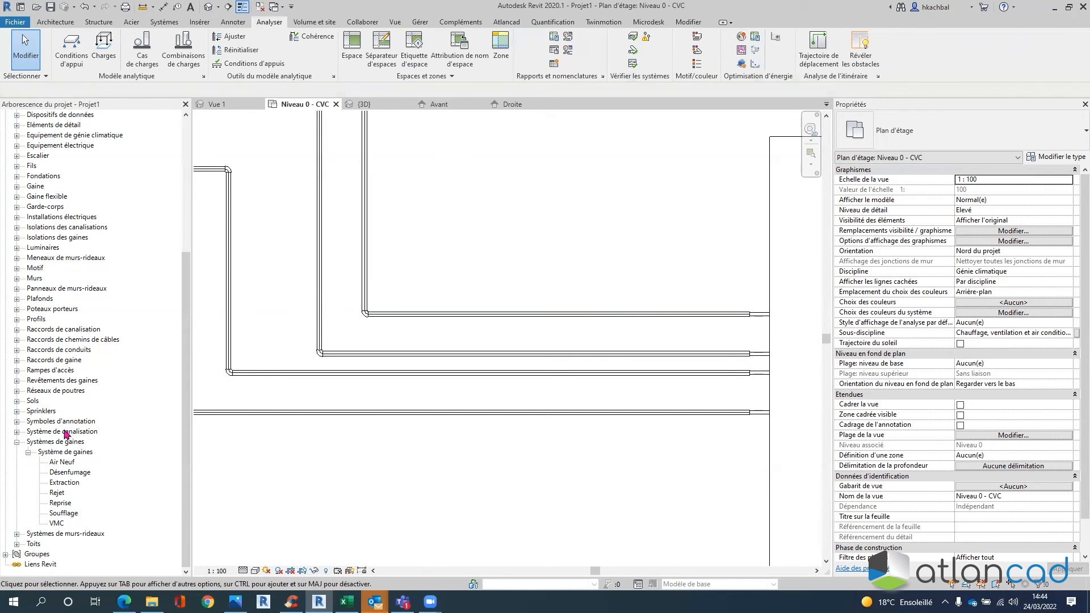
{"action": "left_click", "coordinate": [18, 432]}
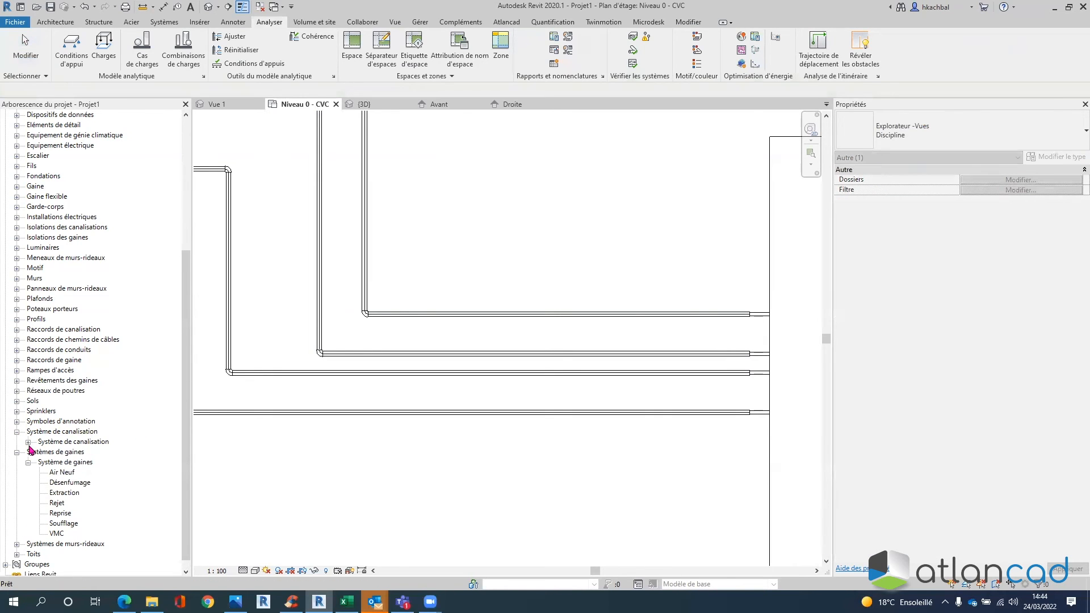
{"action": "scroll", "coordinate": [121, 398], "scroll_direction": "down", "scroll_amount": 3}
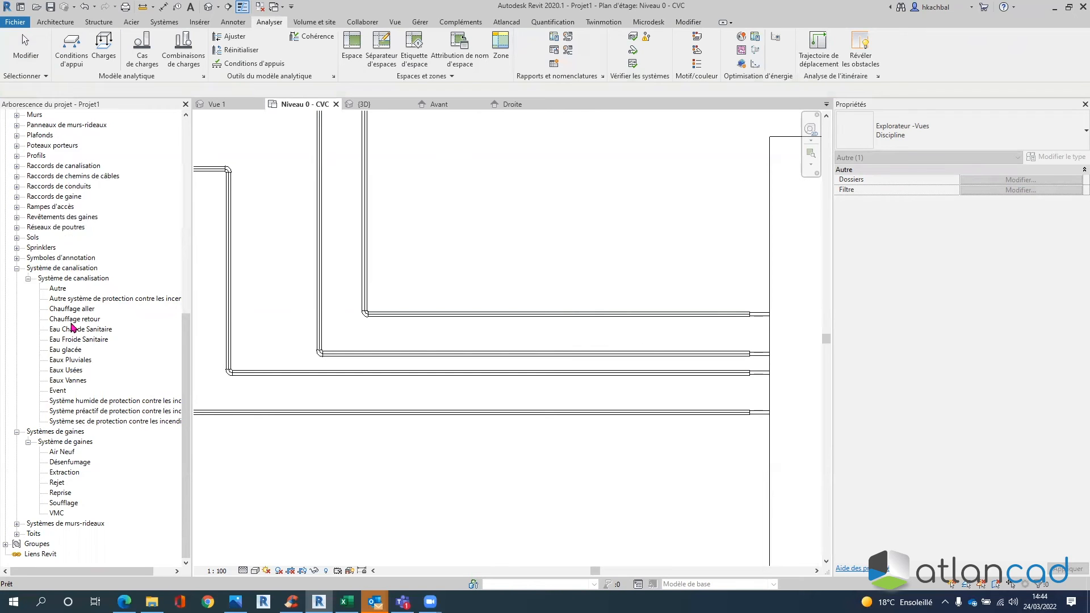
{"action": "right_click", "coordinate": [78, 278]}
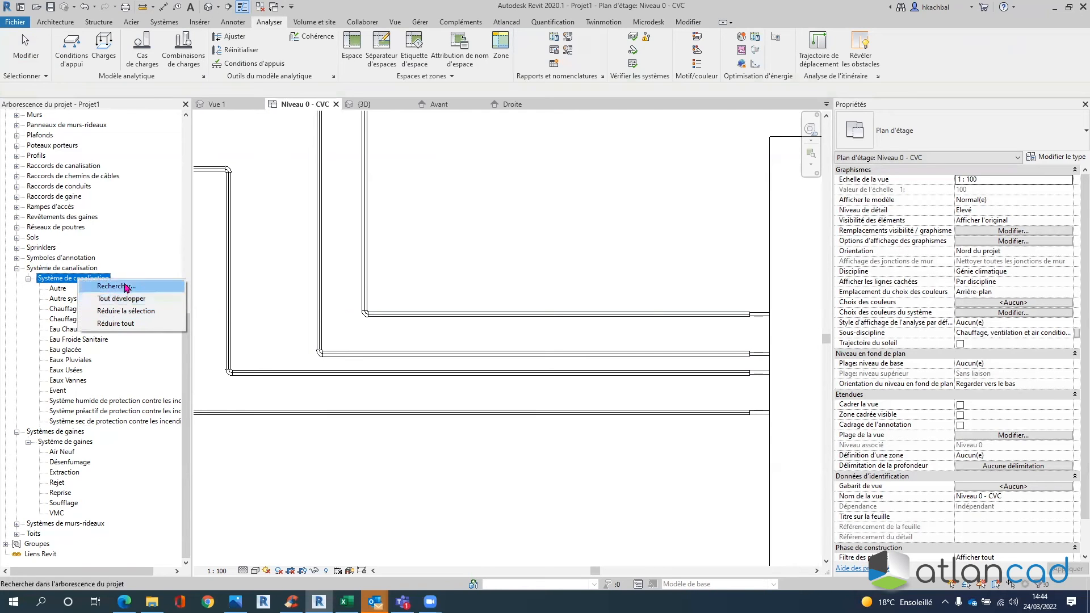
{"action": "left_click", "coordinate": [62, 282]}
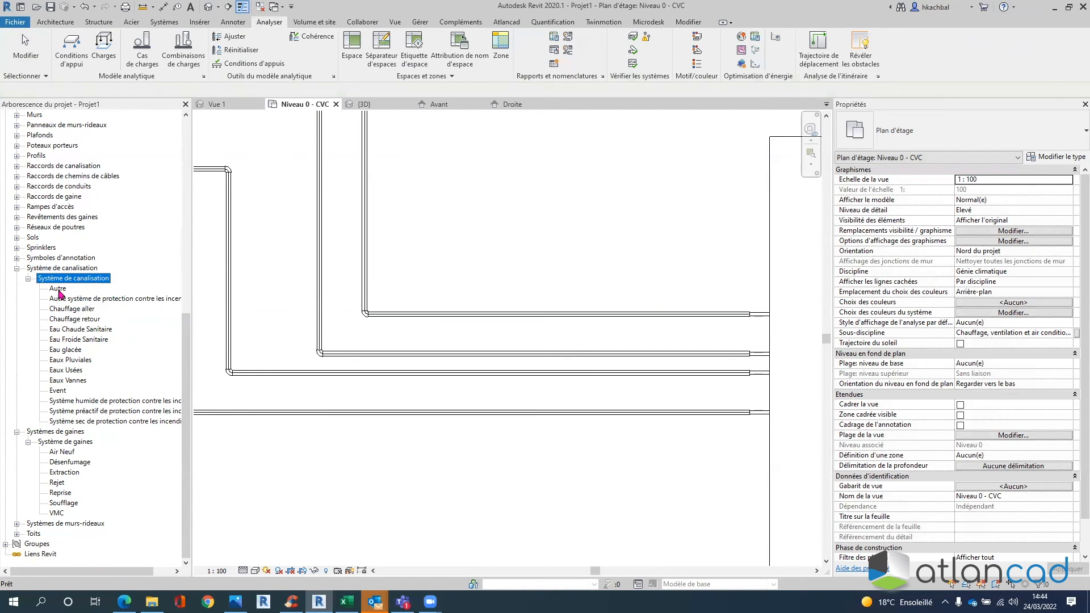
{"action": "right_click", "coordinate": [58, 291]}
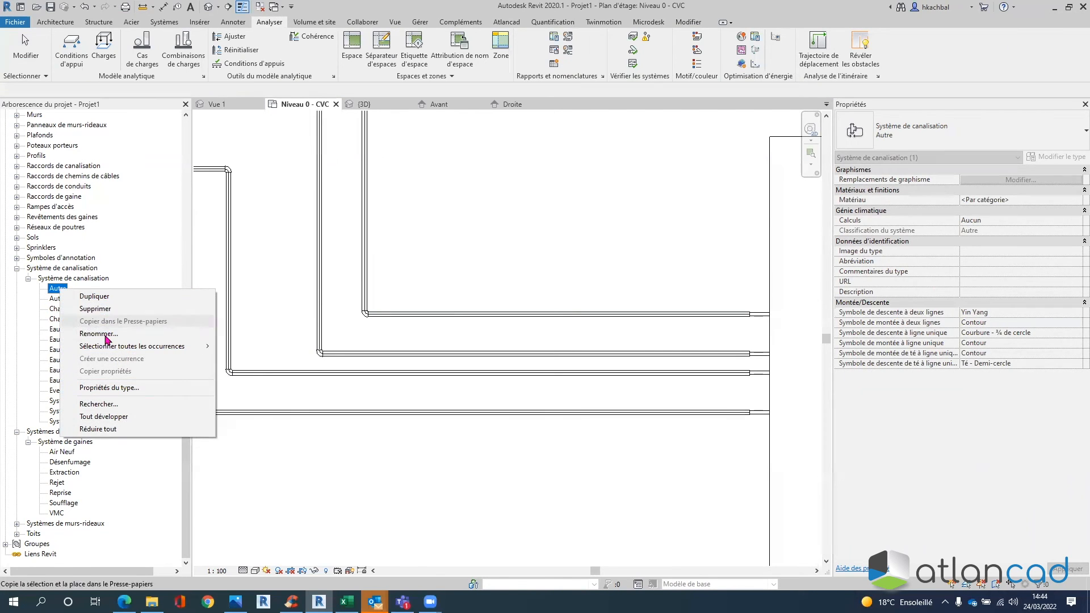
{"action": "left_click", "coordinate": [105, 299]}
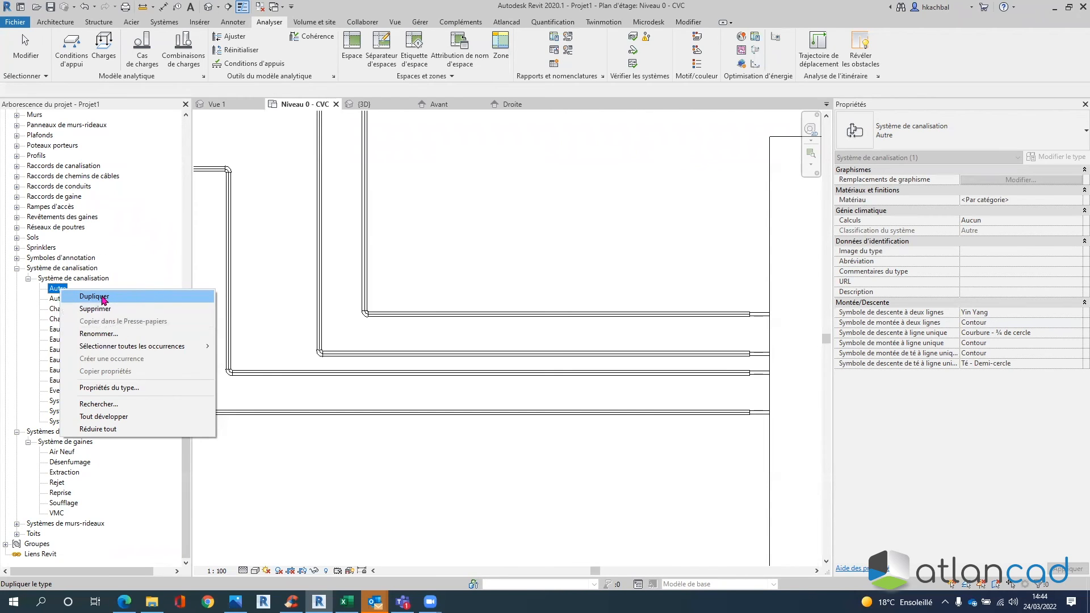
{"action": "key", "text": "ctrl"}
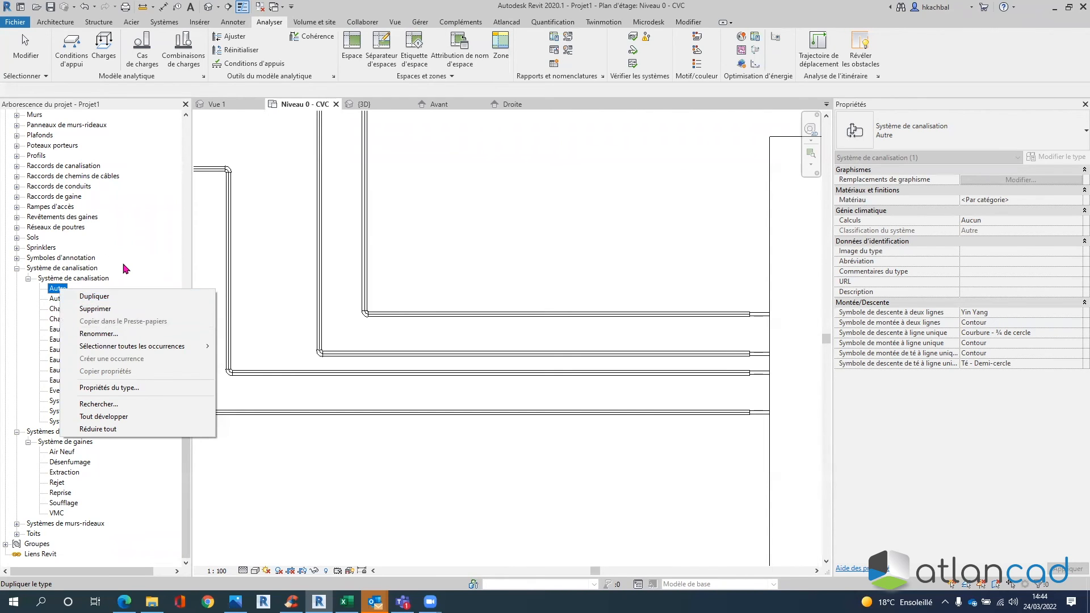
{"action": "key", "text": "Escape"}
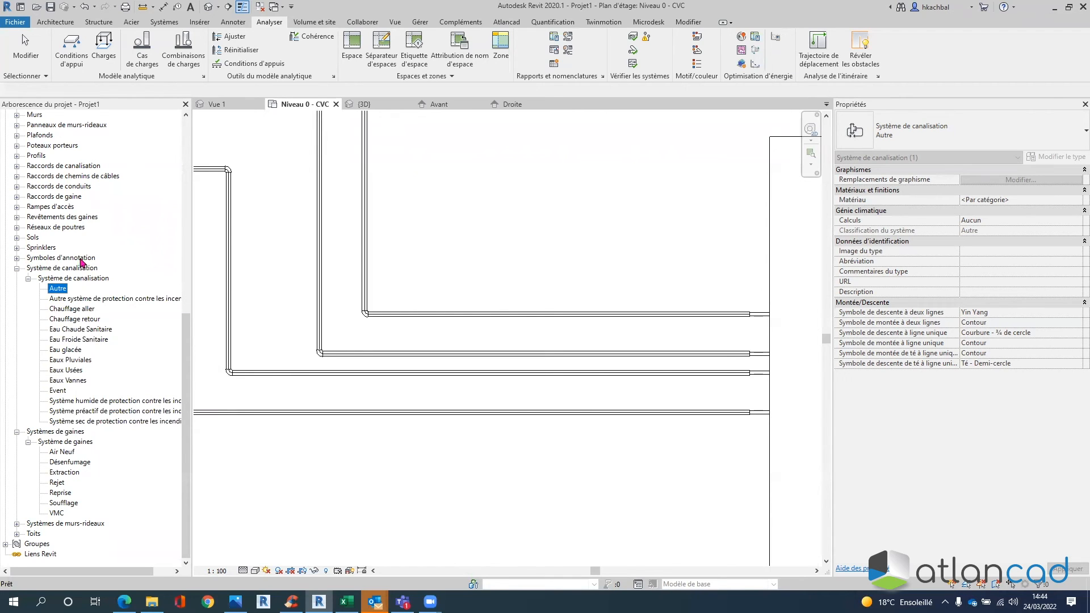
{"action": "left_click", "coordinate": [89, 309]}
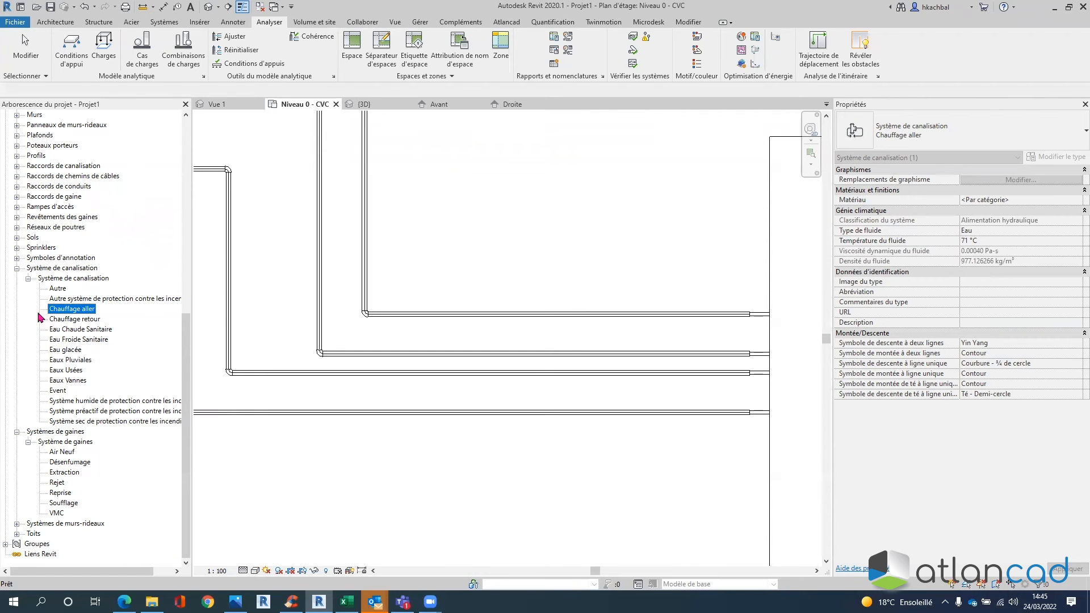
{"action": "double_click", "coordinate": [71, 310]}
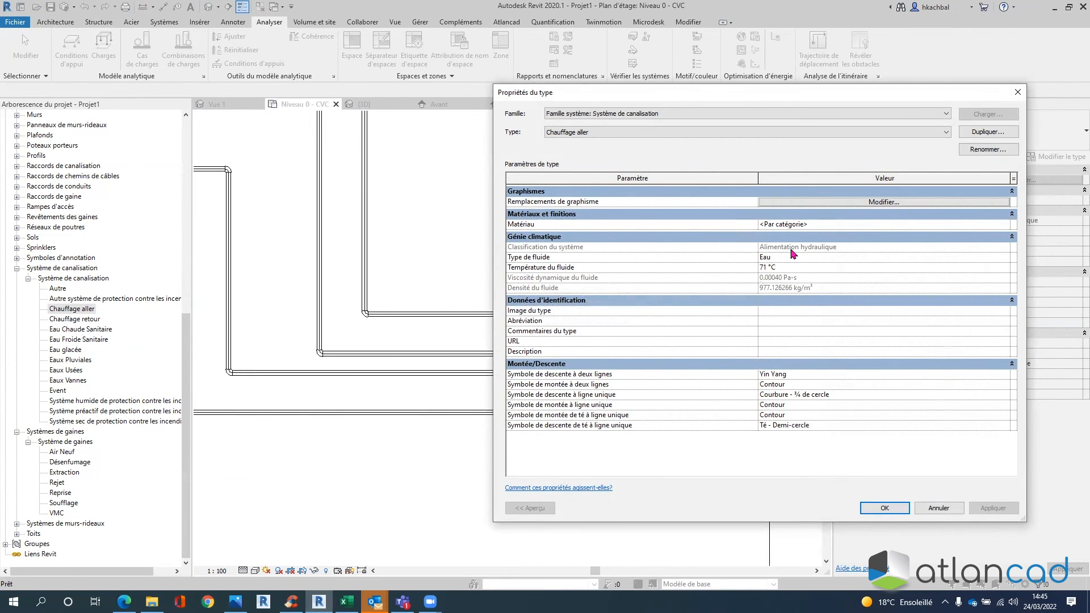
{"action": "left_click", "coordinate": [947, 510]}
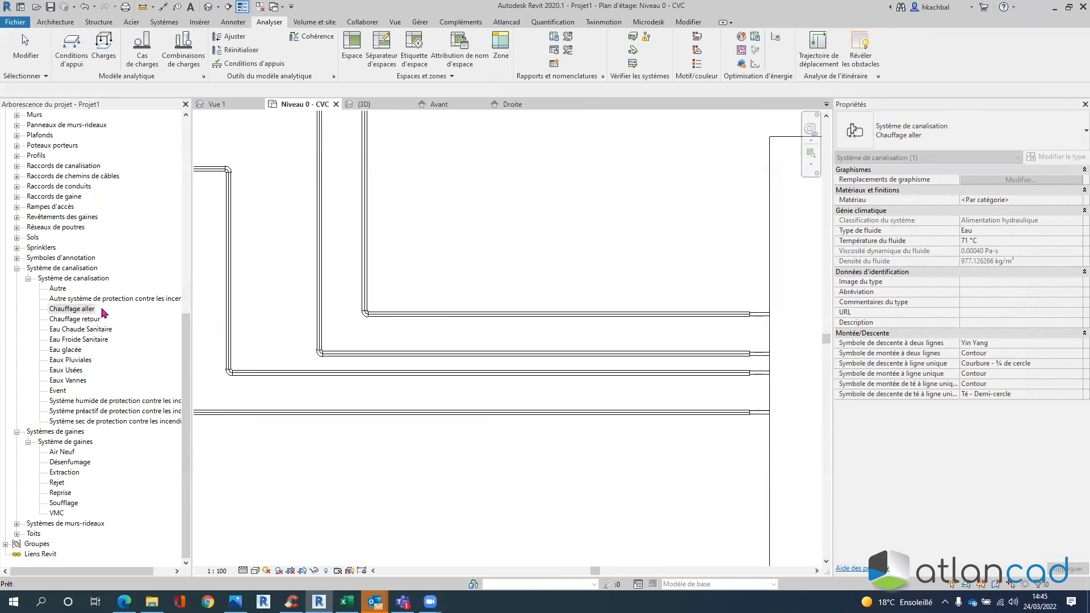
- Duplicate the Chauffage aller piping system type and rename it BC ALLER
{"action": "right_click", "coordinate": [89, 312]}
{"action": "left_click", "coordinate": [119, 315]}
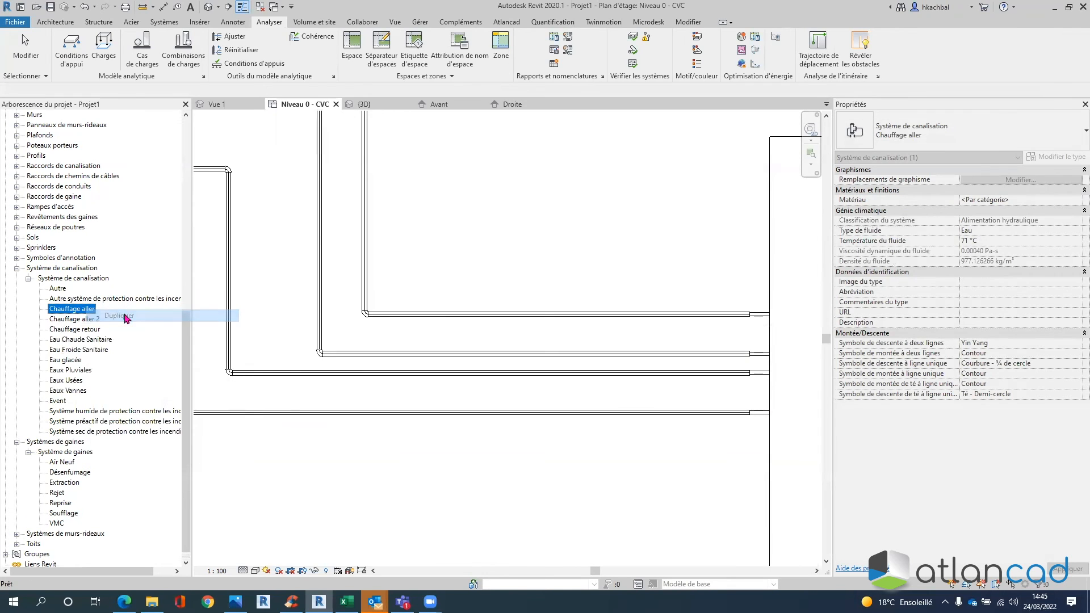
{"action": "right_click", "coordinate": [91, 323]}
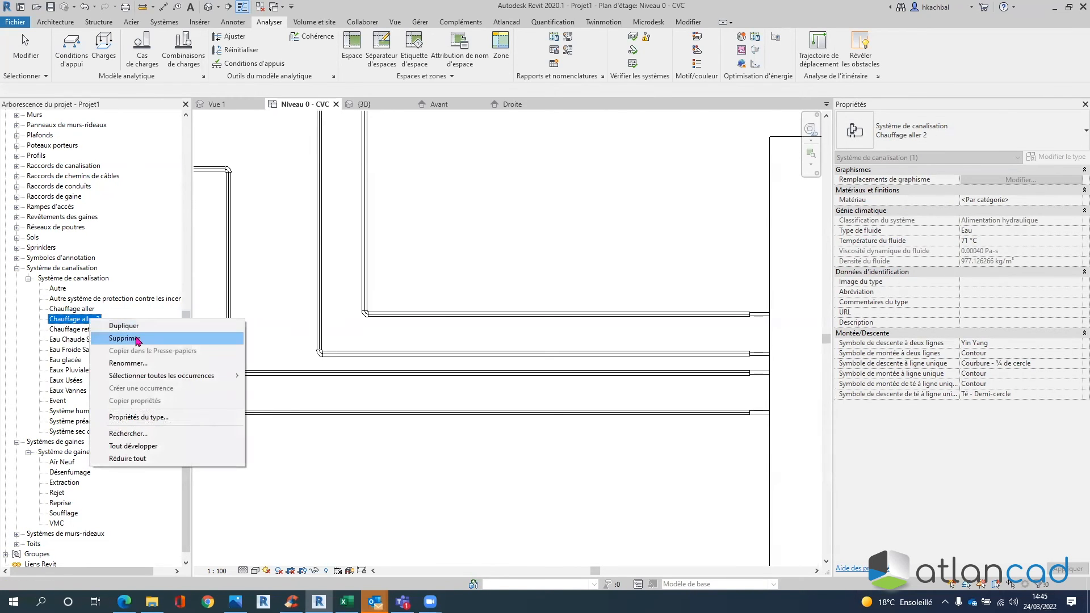
{"action": "left_click", "coordinate": [132, 363]}
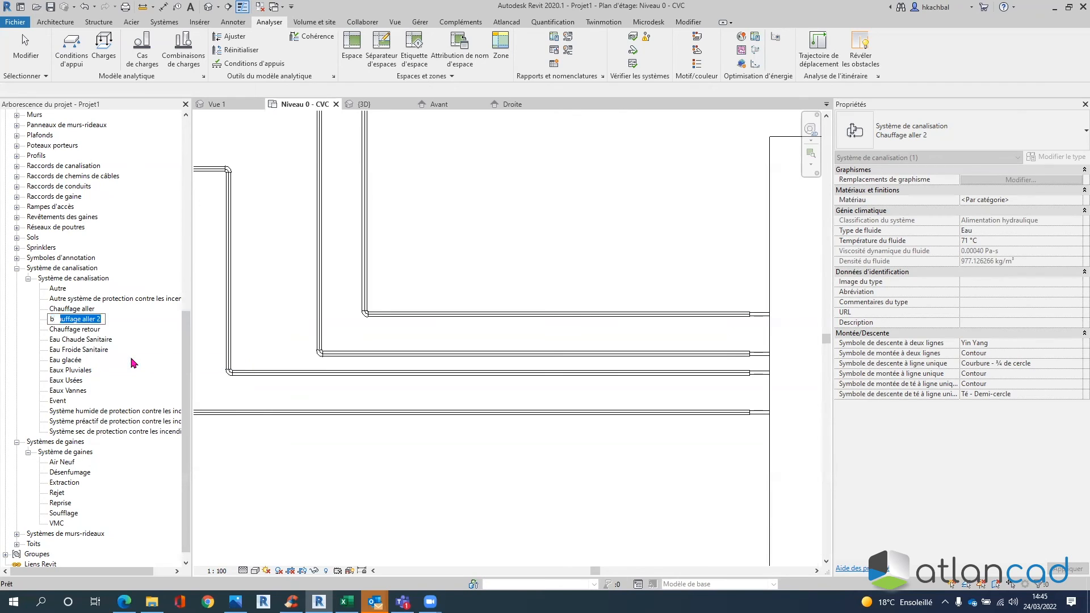
{"action": "type", "text": "b"}
{"action": "key", "text": "Return"}
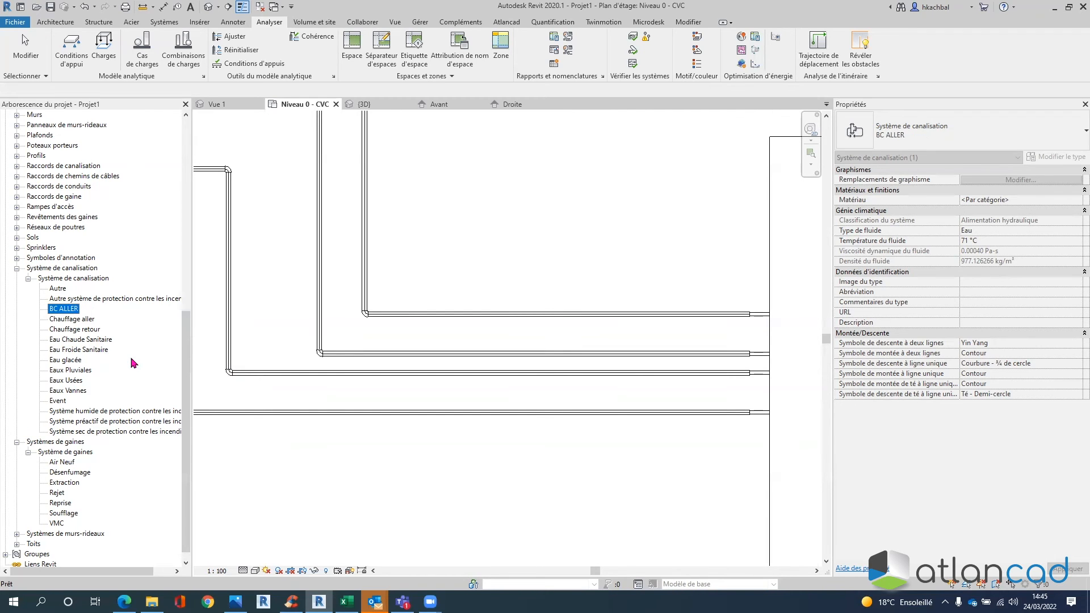
- Override BC ALLER's line graphics colour to red
{"action": "double_click", "coordinate": [71, 311]}
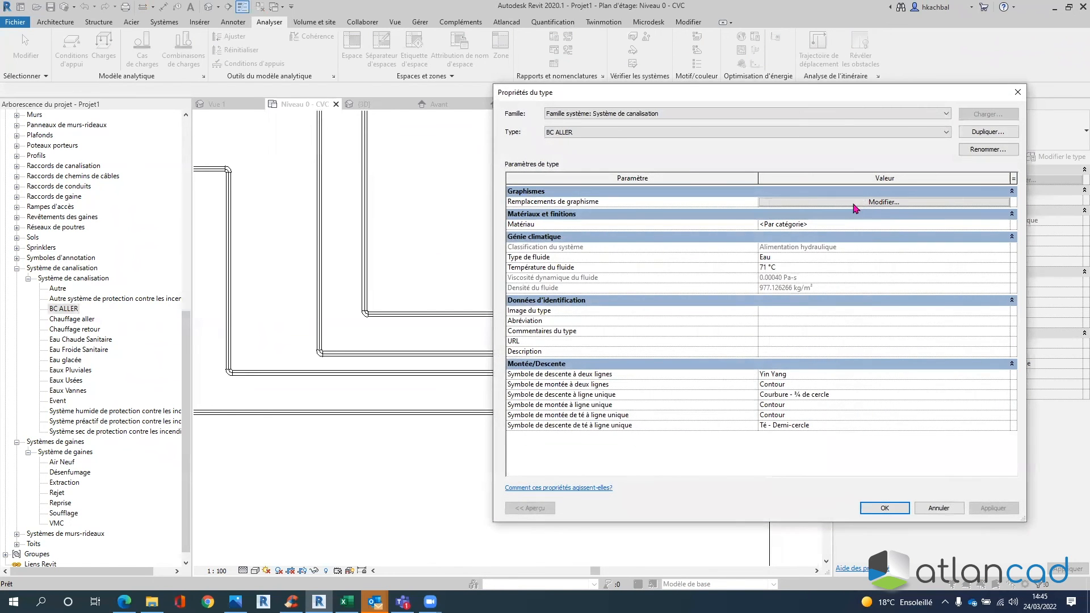
{"action": "left_click", "coordinate": [788, 202]}
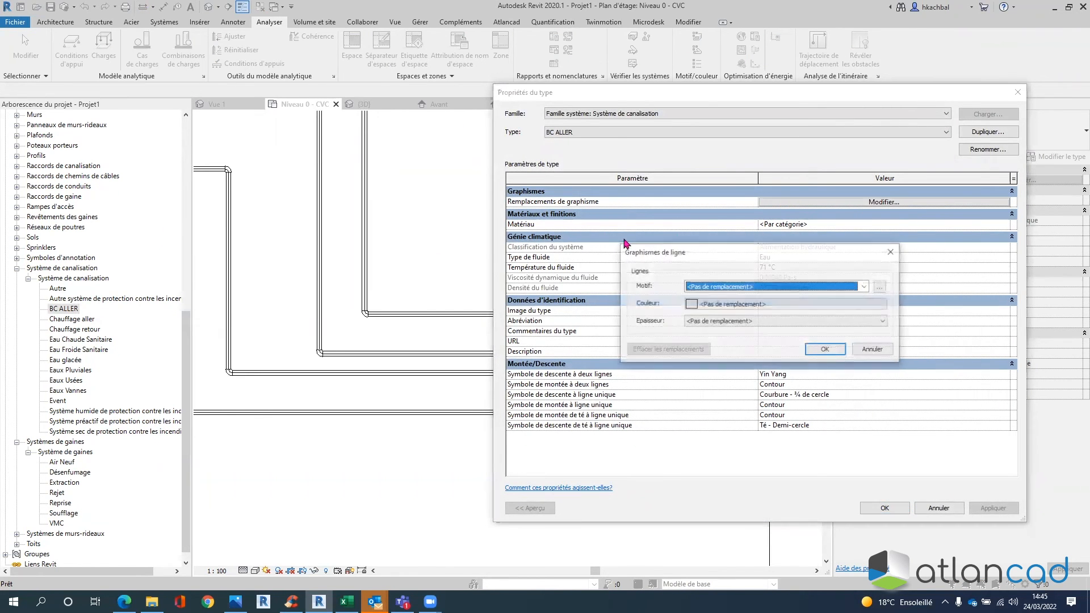
{"action": "left_click", "coordinate": [740, 307]}
{"action": "left_click", "coordinate": [657, 318]}
{"action": "left_click", "coordinate": [818, 404]}
{"action": "left_click", "coordinate": [825, 355]}
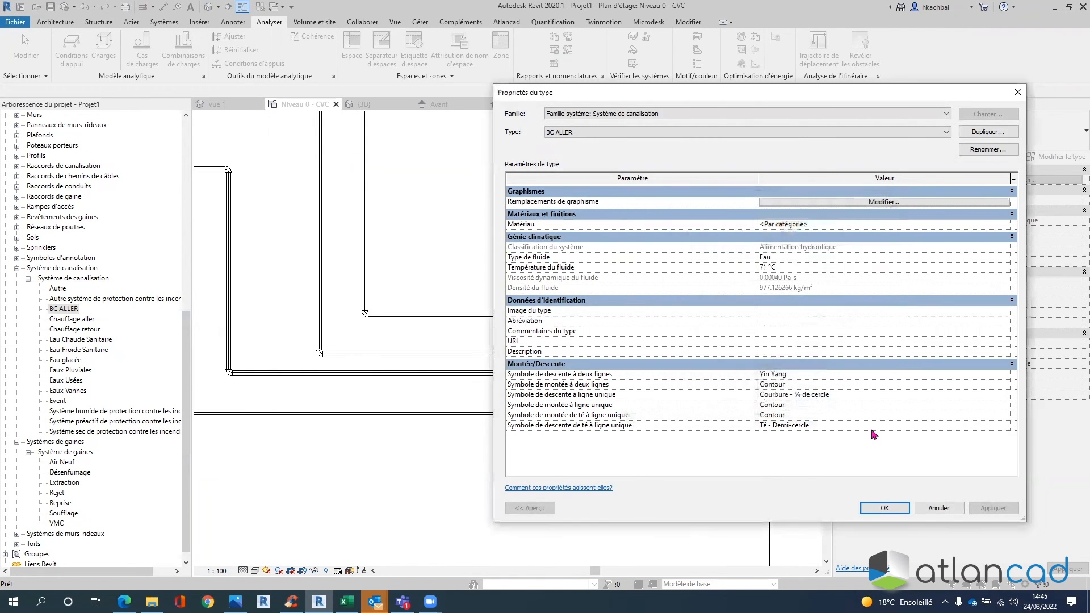
{"action": "left_click", "coordinate": [891, 508]}
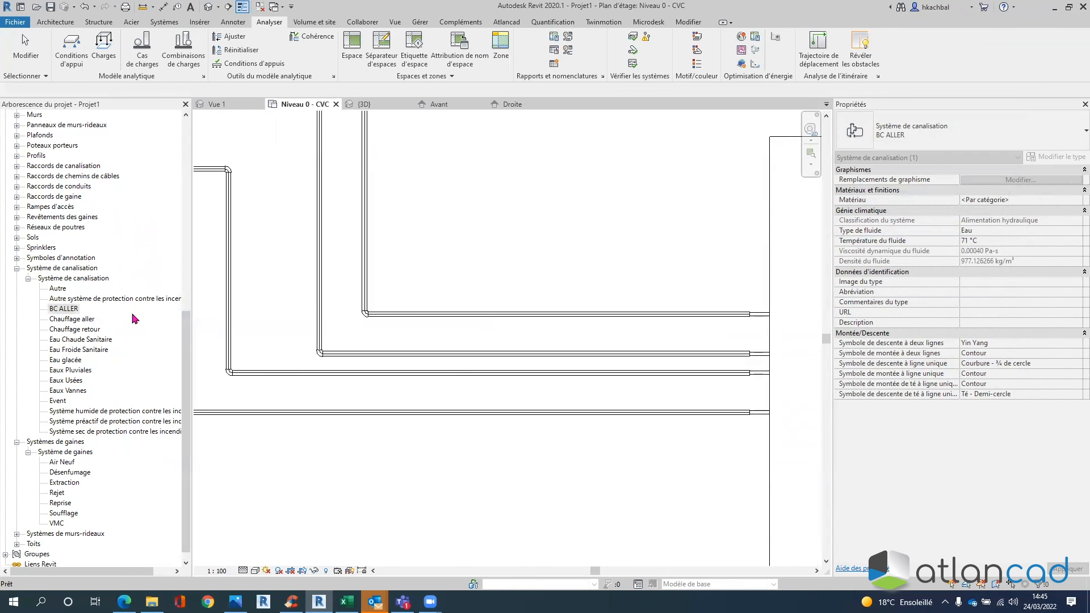
- Duplicate Chauffage retour and type the new name 'bC RETOUR' for the copy
{"action": "double_click", "coordinate": [78, 329]}
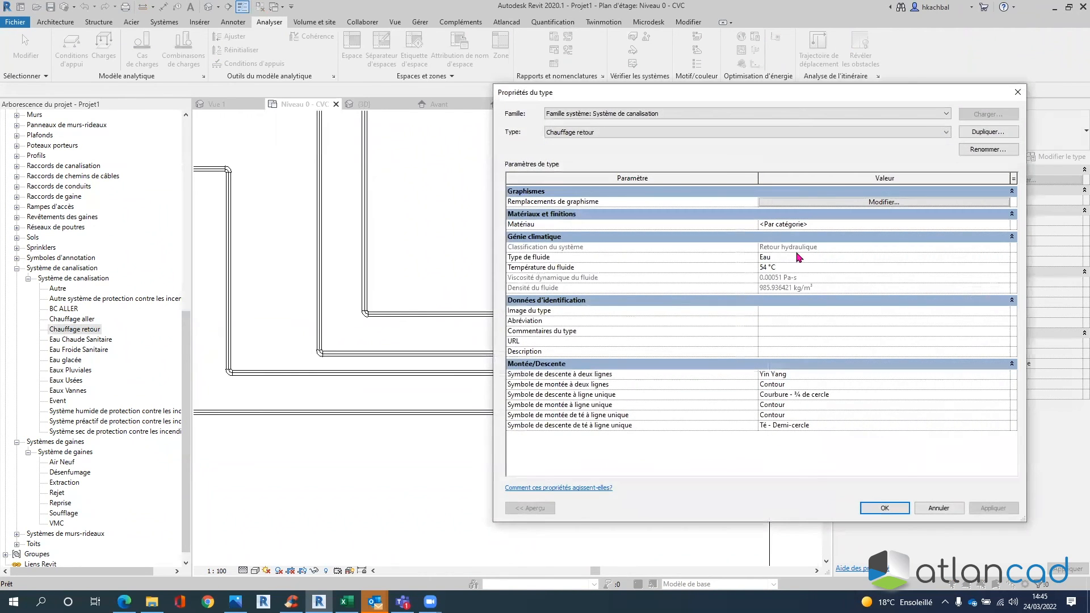
{"action": "left_click", "coordinate": [935, 507]}
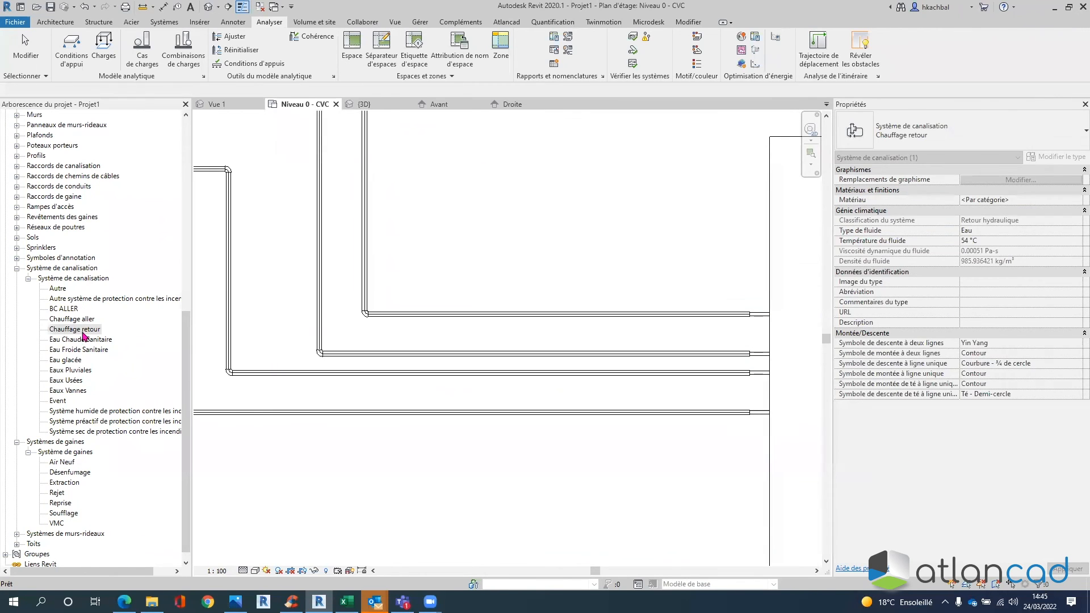
{"action": "right_click", "coordinate": [85, 330]}
{"action": "left_click", "coordinate": [95, 340]}
{"action": "left_click", "coordinate": [95, 340]}
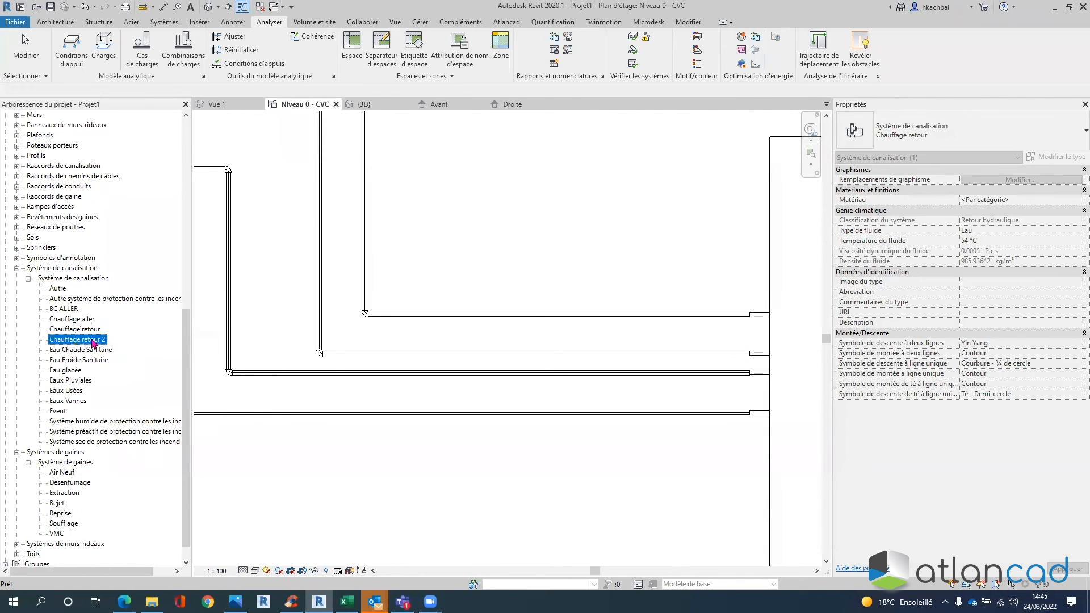
{"action": "right_click", "coordinate": [95, 341]}
{"action": "left_click", "coordinate": [129, 384]}
{"action": "type", "text": "b"}
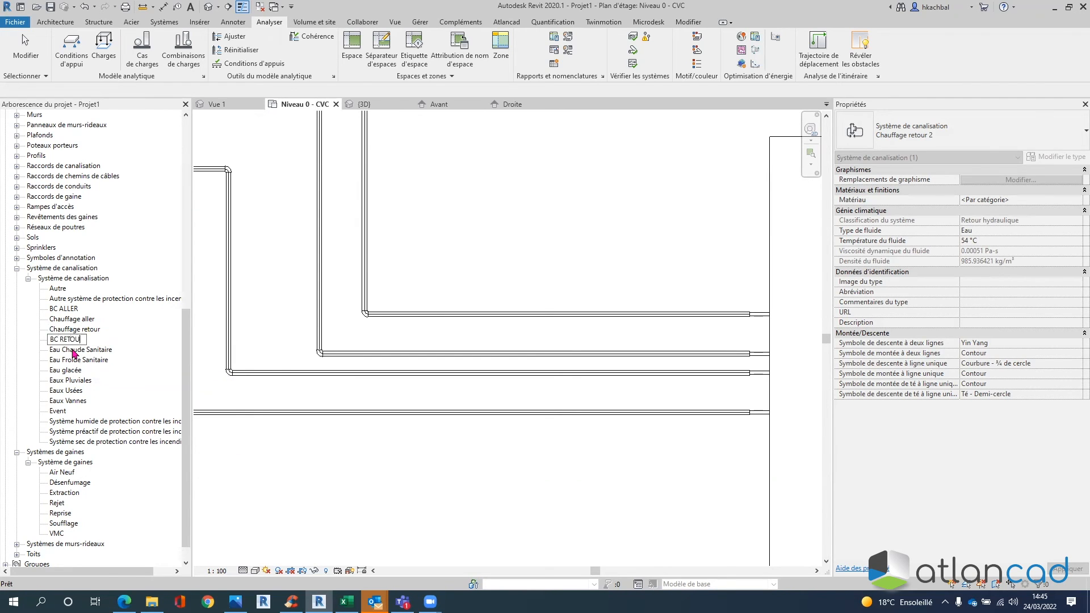
{"action": "type", "text": "C RETOUR"}
- Confirm the name BC RETOUR and set its line graphics colour to orange
{"action": "key", "text": "Return"}
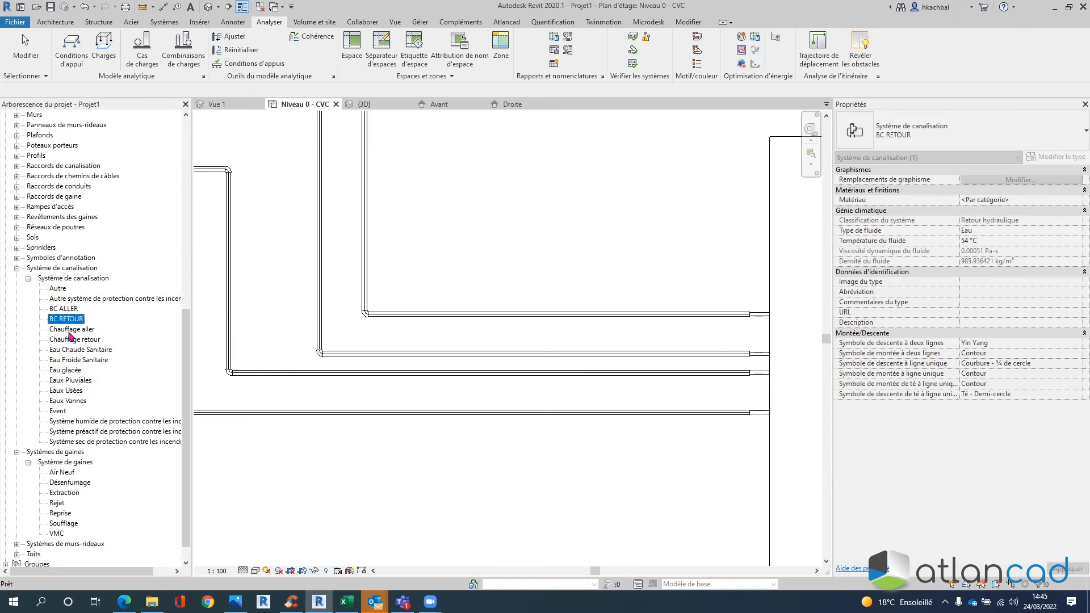
{"action": "double_click", "coordinate": [66, 319]}
{"action": "left_click", "coordinate": [826, 203]}
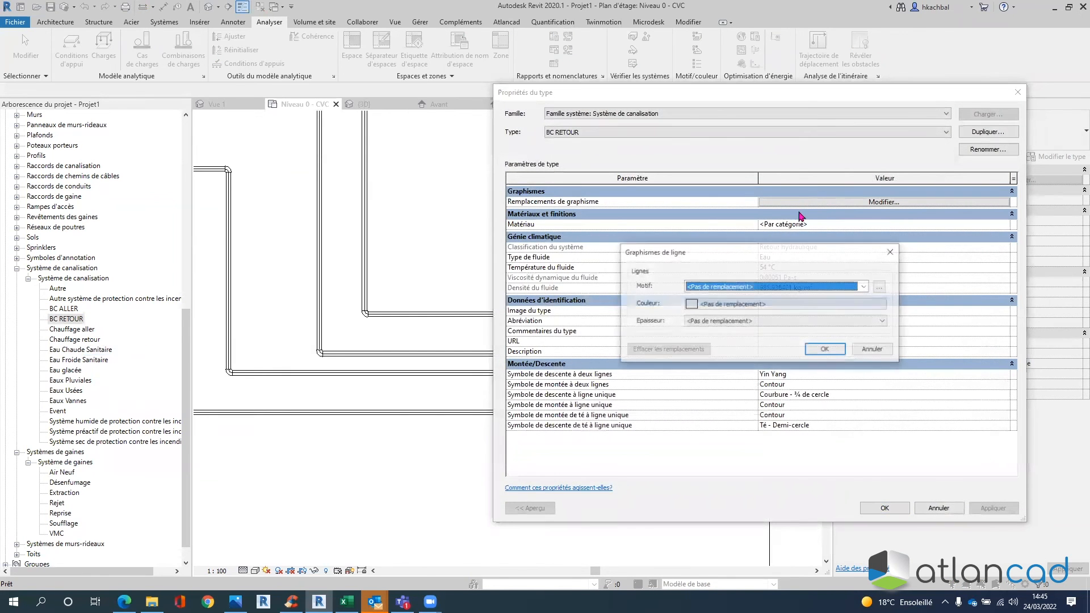
{"action": "left_click", "coordinate": [737, 305]}
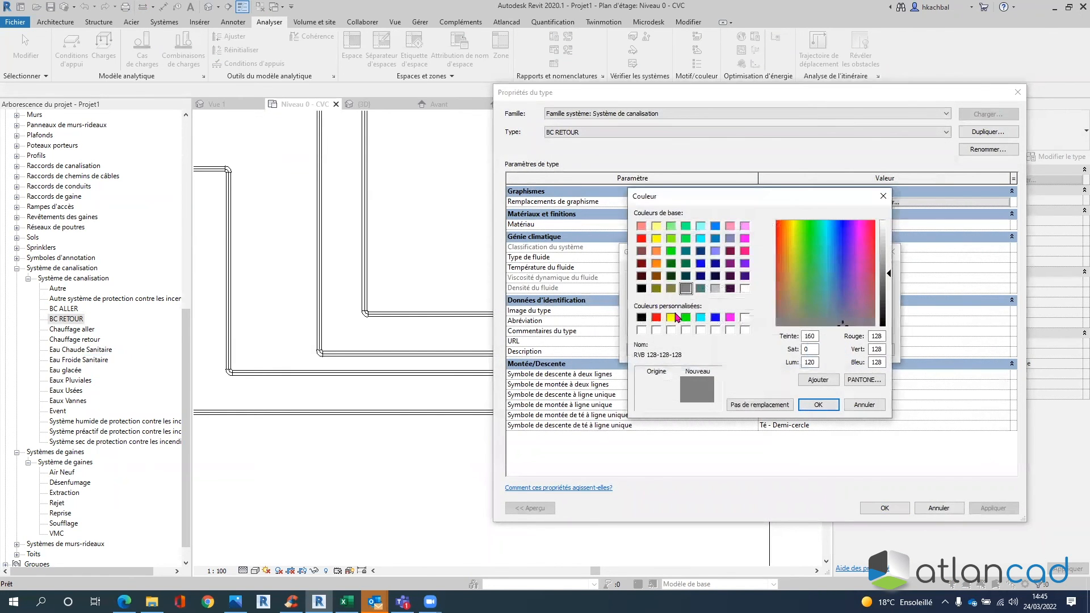
{"action": "left_click", "coordinate": [657, 264]}
{"action": "left_click", "coordinate": [819, 405]}
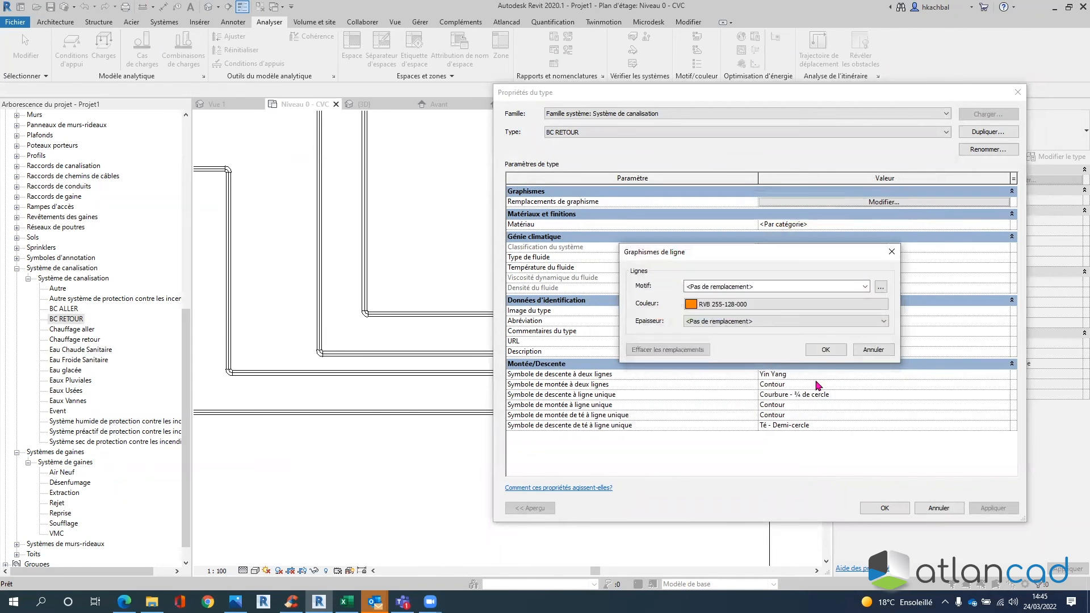
{"action": "left_click", "coordinate": [826, 349]}
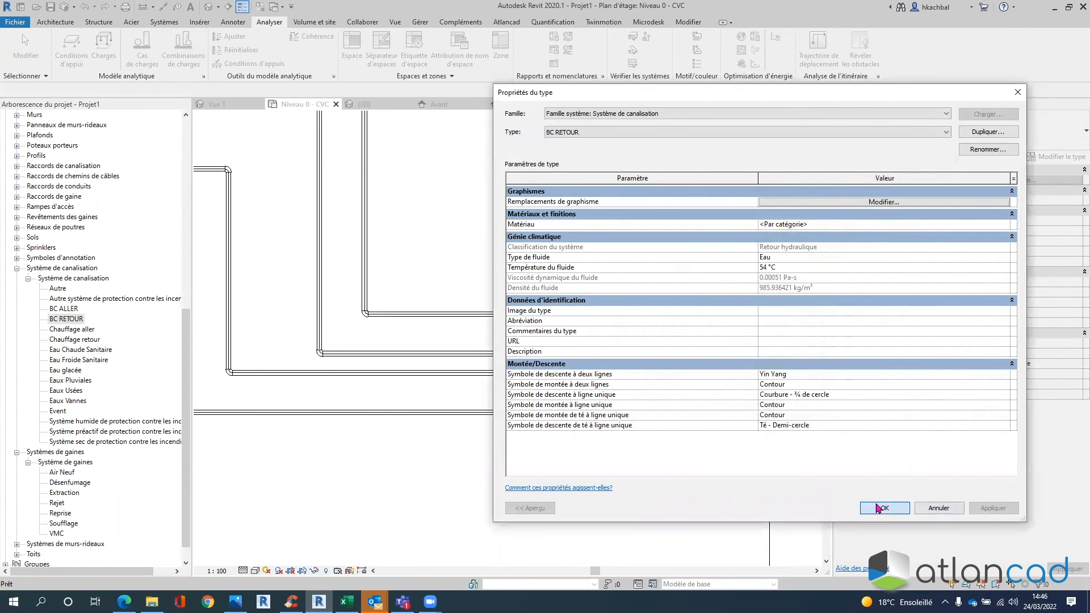
{"action": "left_click", "coordinate": [879, 508]}
- Check the Eau glacée type properties and close them without changes
{"action": "left_click", "coordinate": [213, 302]}
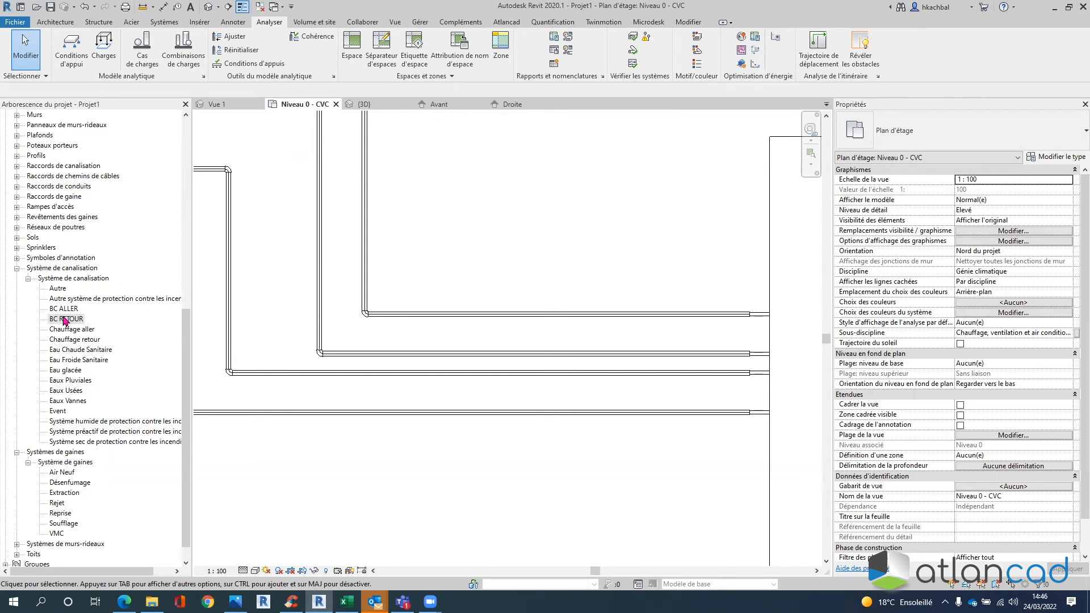
{"action": "double_click", "coordinate": [65, 370]}
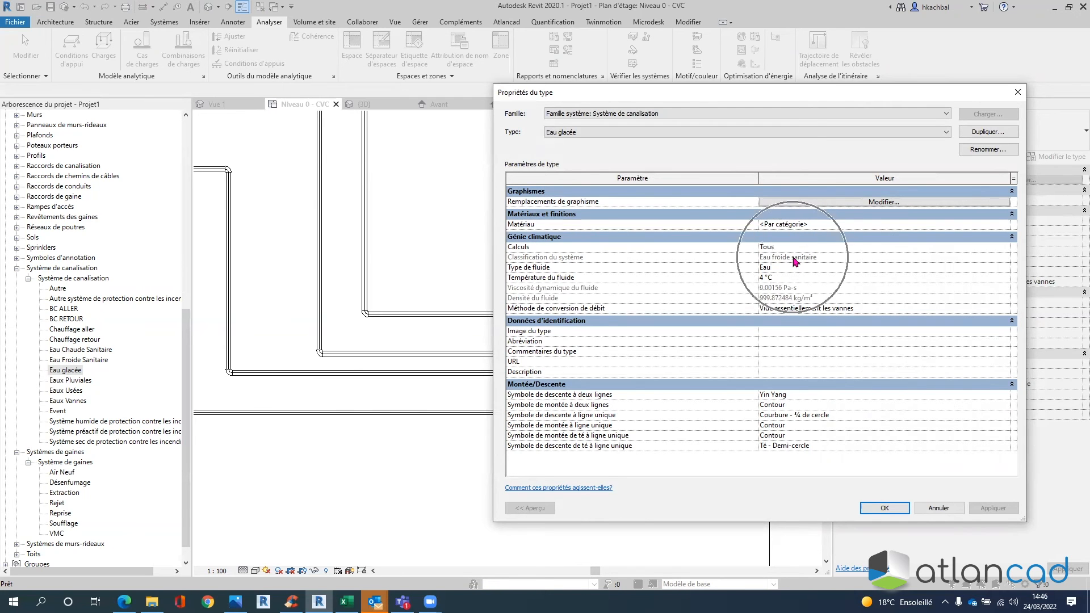
{"action": "left_click", "coordinate": [937, 509]}
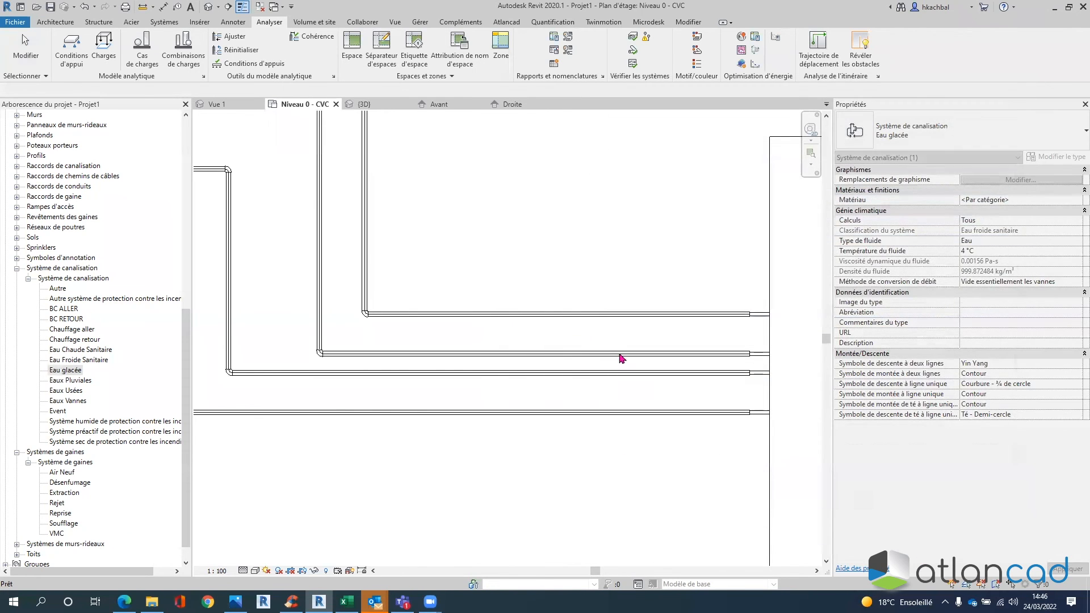
{"action": "left_click", "coordinate": [618, 308]}
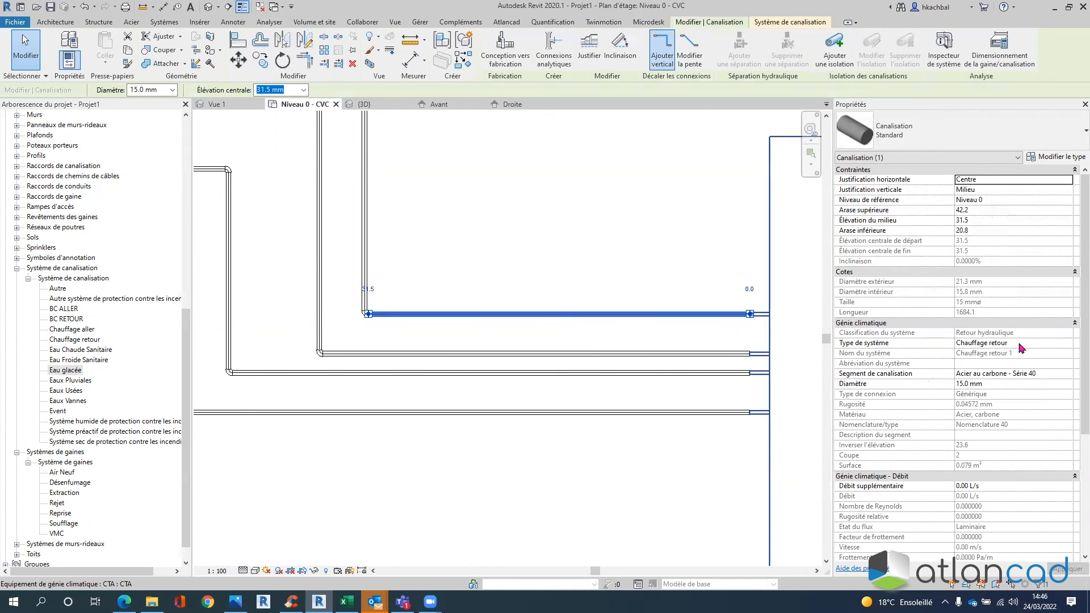
{"action": "left_click", "coordinate": [1017, 344]}
{"action": "left_click", "coordinate": [1068, 343]}
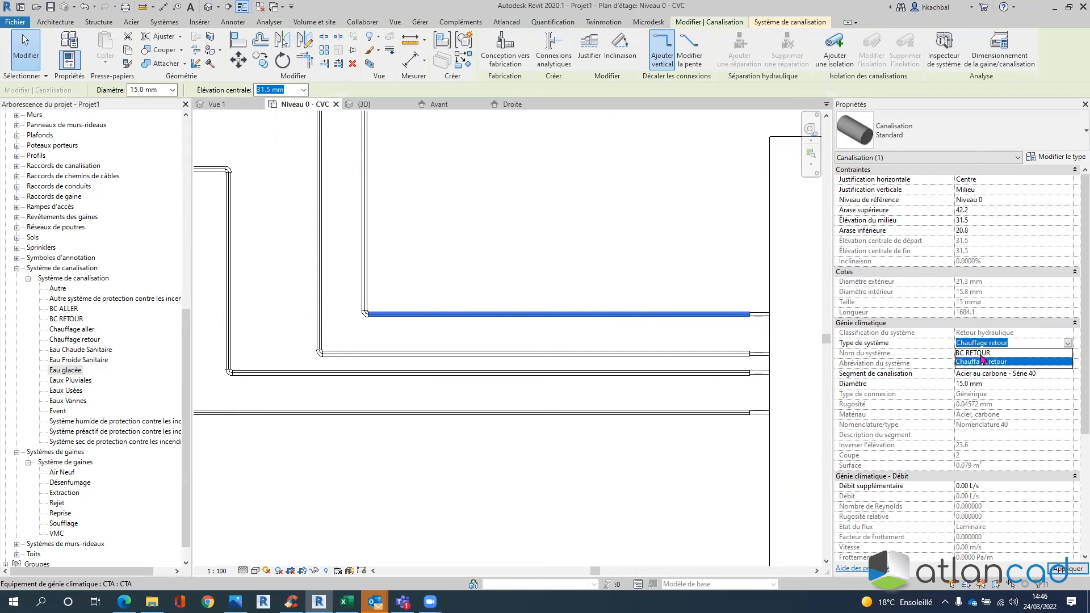
{"action": "left_click", "coordinate": [980, 353]}
{"action": "left_click", "coordinate": [523, 260]}
{"action": "scroll", "coordinate": [523, 260], "scroll_direction": "down", "scroll_amount": 5}
{"action": "middle_click_drag", "start_coordinate": [525, 174], "coordinate": [497, 121]}
{"action": "scroll", "coordinate": [557, 206], "scroll_direction": "up", "scroll_amount": 3}
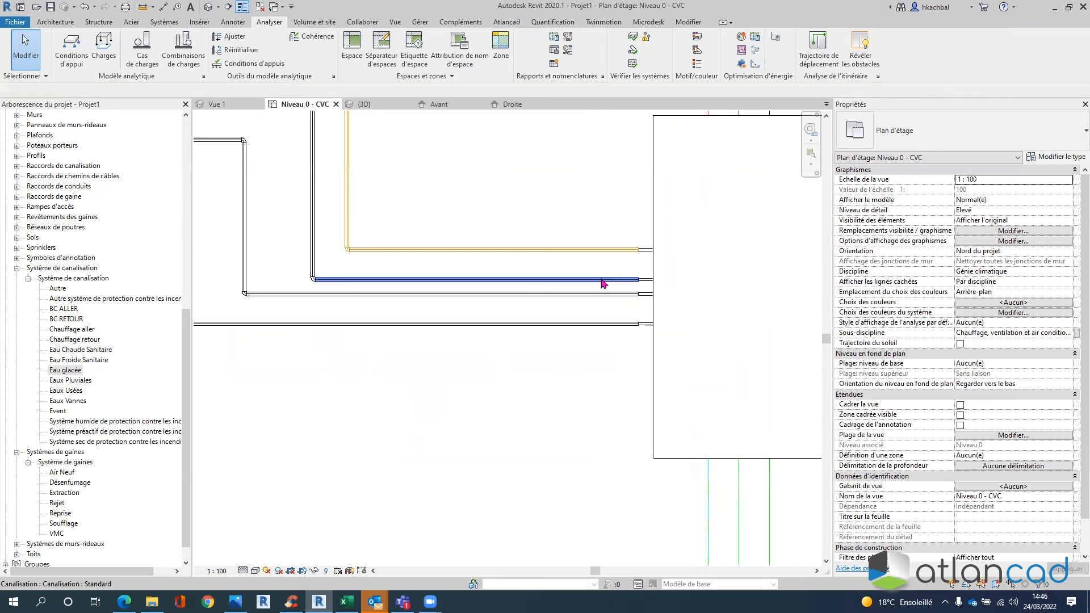
{"action": "left_click", "coordinate": [999, 343]}
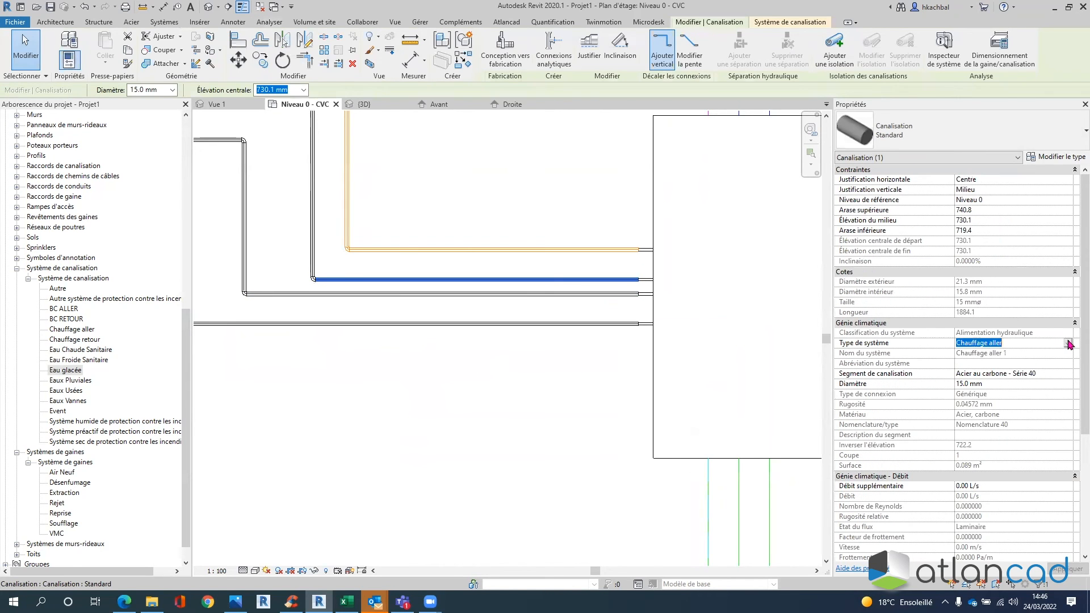
{"action": "left_click", "coordinate": [981, 353]}
{"action": "scroll", "coordinate": [544, 202], "scroll_direction": "down", "scroll_amount": 1}
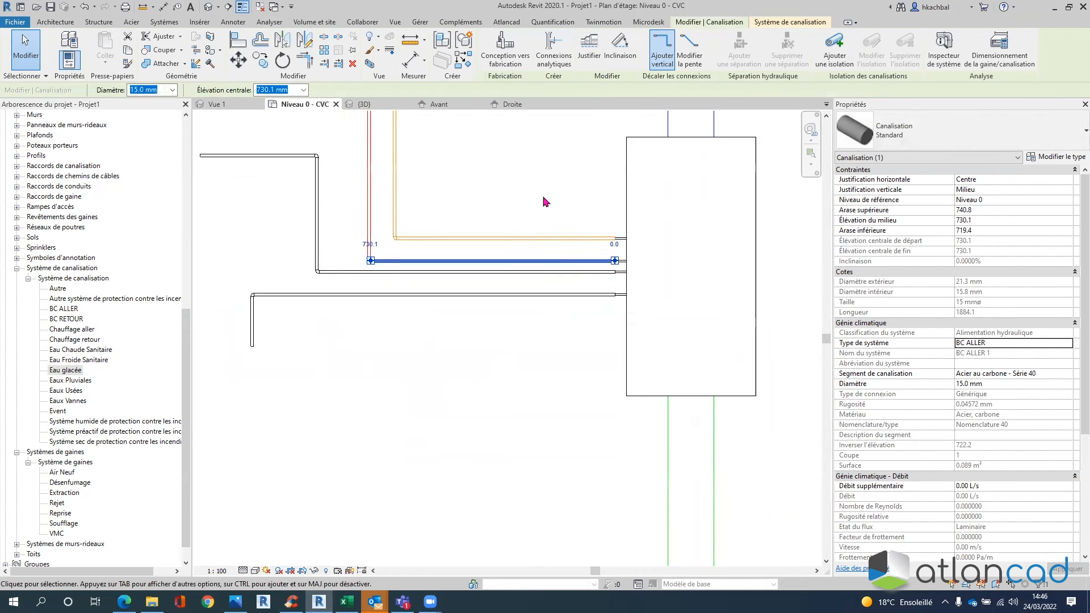
{"action": "middle_click_drag", "start_coordinate": [543, 201], "coordinate": [544, 262]}
{"action": "left_click", "coordinate": [612, 237]}
{"action": "left_click", "coordinate": [560, 334]}
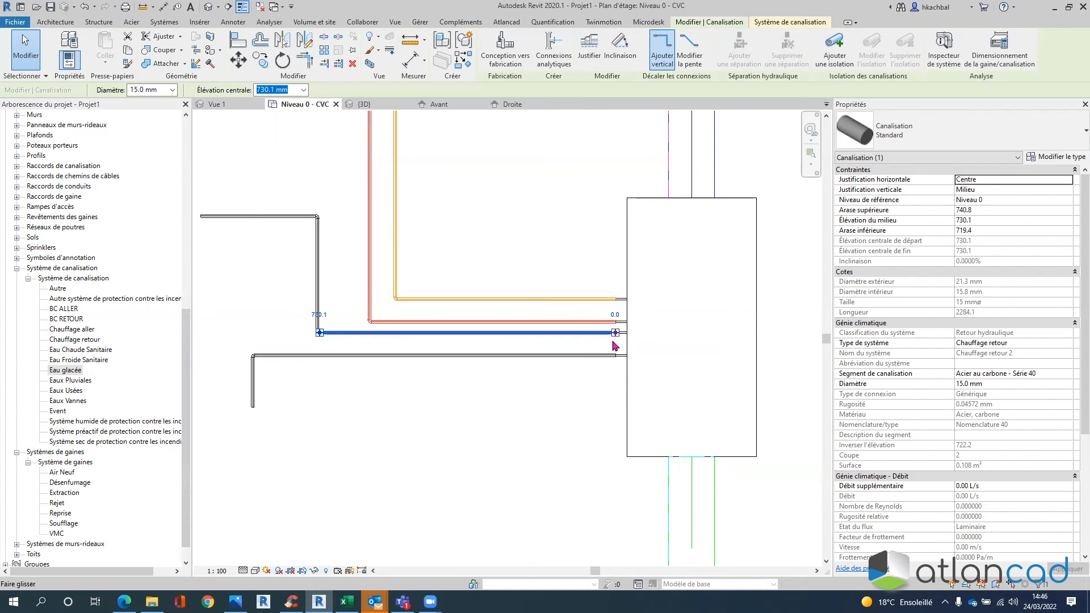
{"action": "double_click", "coordinate": [72, 370]}
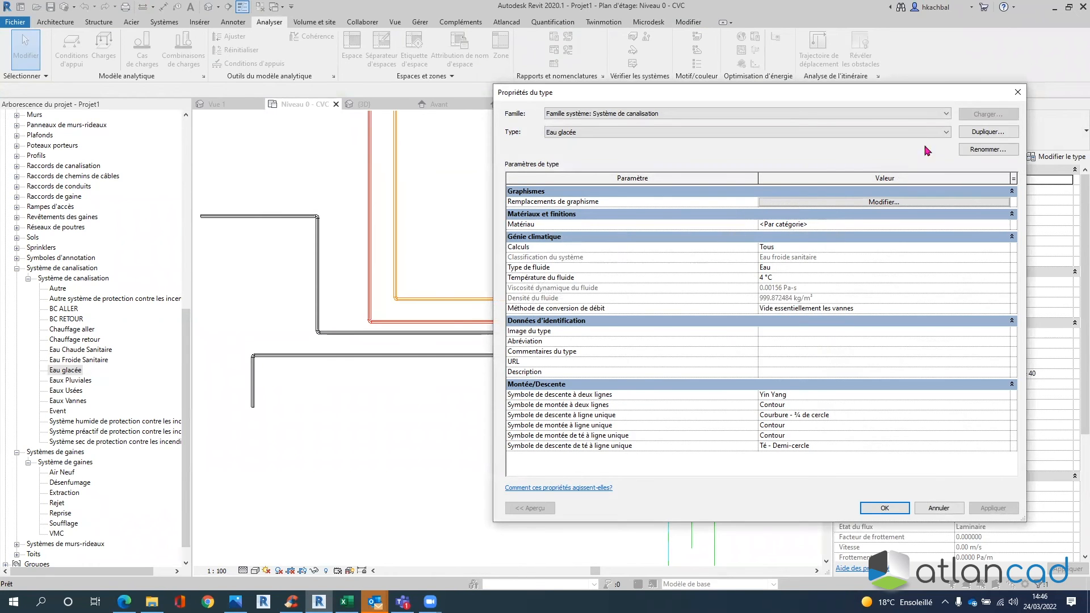
{"action": "left_click", "coordinate": [1018, 92]}
- Duplicate the BC ALLER piping system and rename the copy to BF ALLER
{"action": "left_click", "coordinate": [74, 309]}
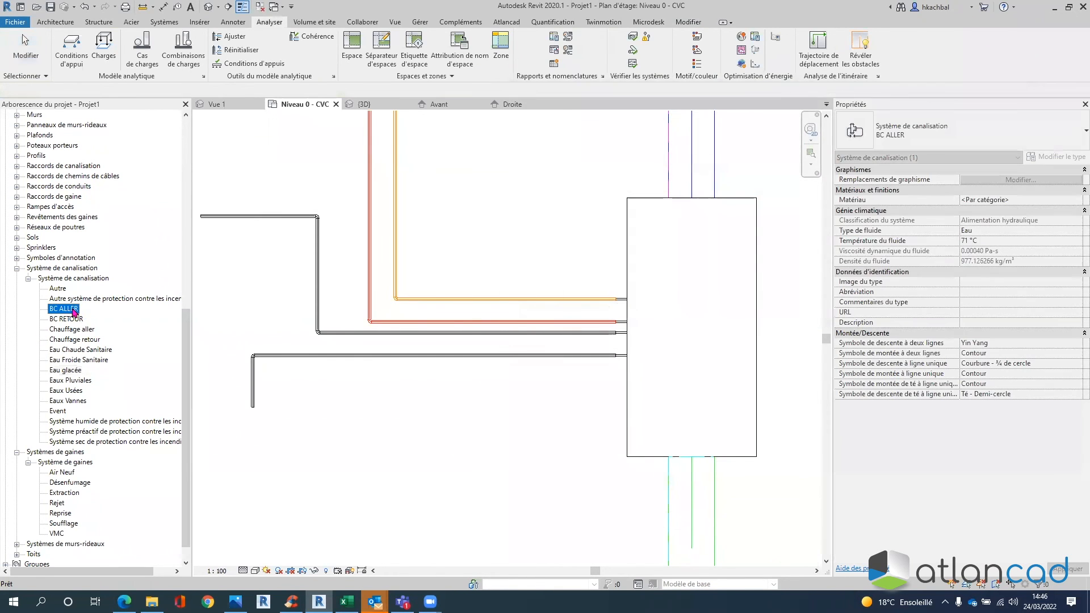
{"action": "right_click", "coordinate": [74, 308]}
{"action": "left_click", "coordinate": [106, 316]}
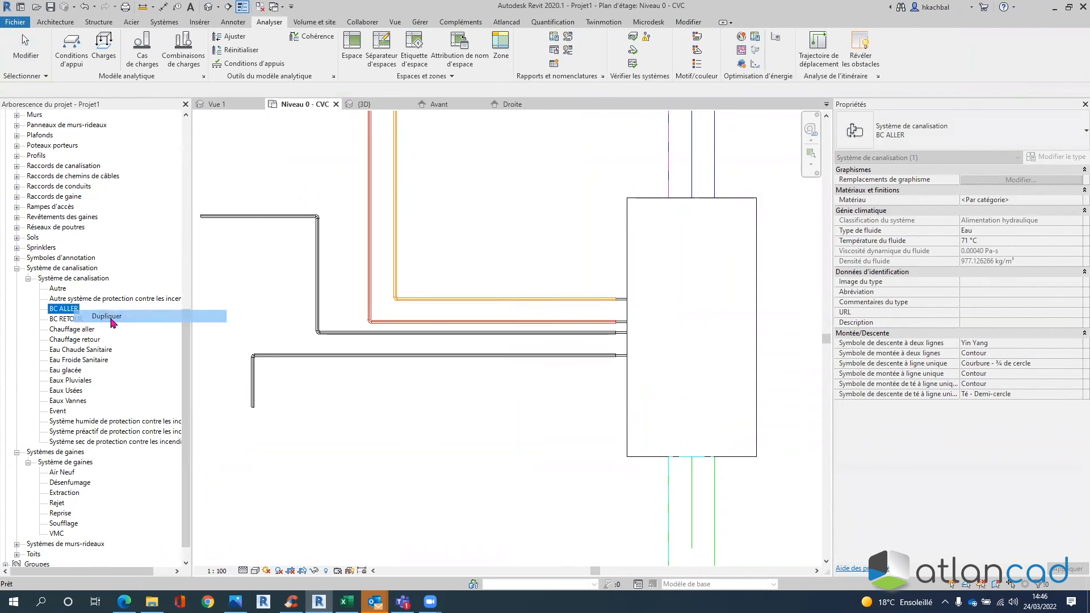
{"action": "right_click", "coordinate": [67, 324]}
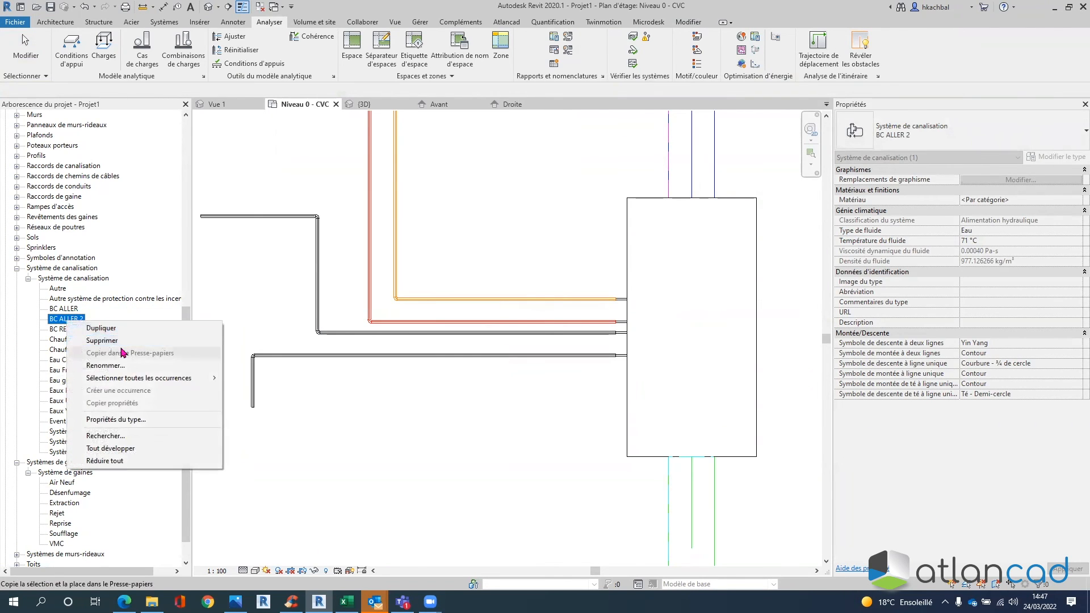
{"action": "left_click", "coordinate": [85, 365]}
{"action": "key", "text": "BackSpace"}
{"action": "key", "text": "BackSpace"}
{"action": "type", "text": "F"}
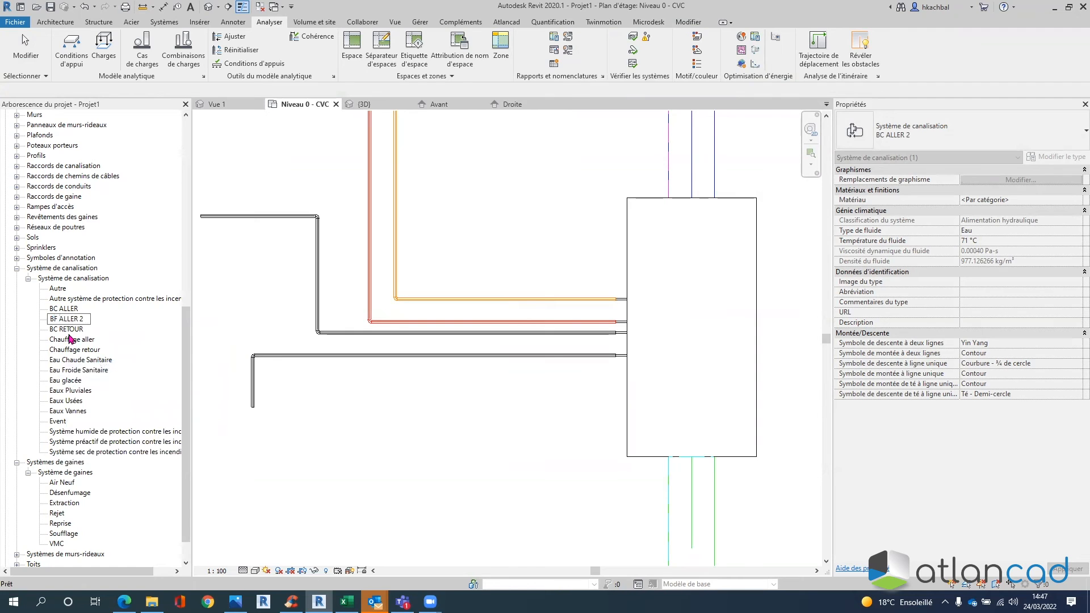
{"action": "left_click", "coordinate": [86, 318]}
{"action": "key", "text": "BackSpace"}
{"action": "key", "text": "BackSpace"}
{"action": "key", "text": "Return"}
- Set the BF ALLER line graphics override colour to cyan
{"action": "double_click", "coordinate": [67, 330]}
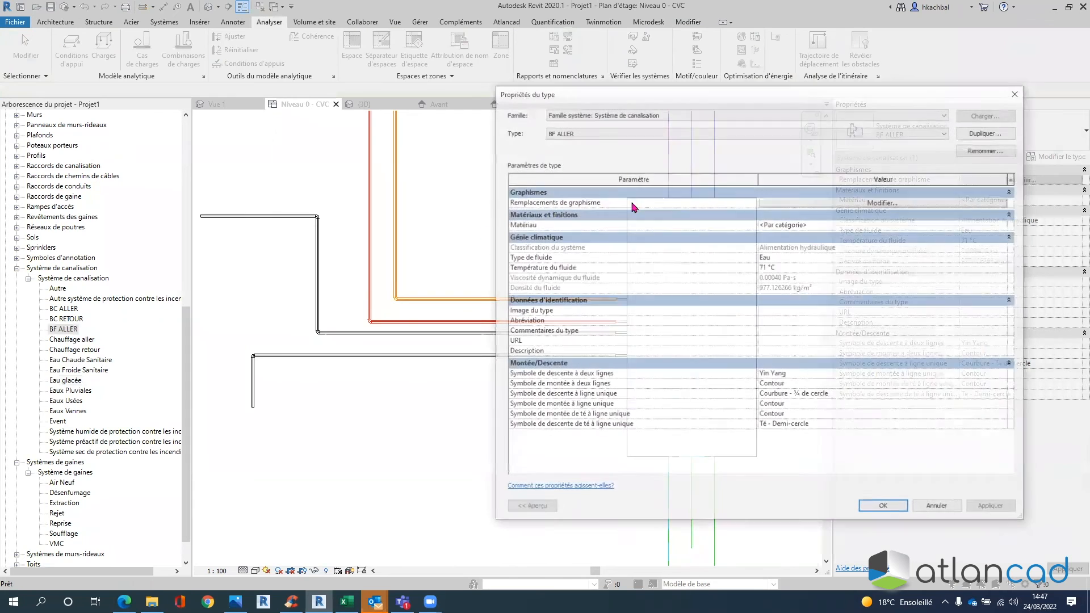
{"action": "left_click", "coordinate": [775, 203]}
{"action": "left_click", "coordinate": [773, 286]}
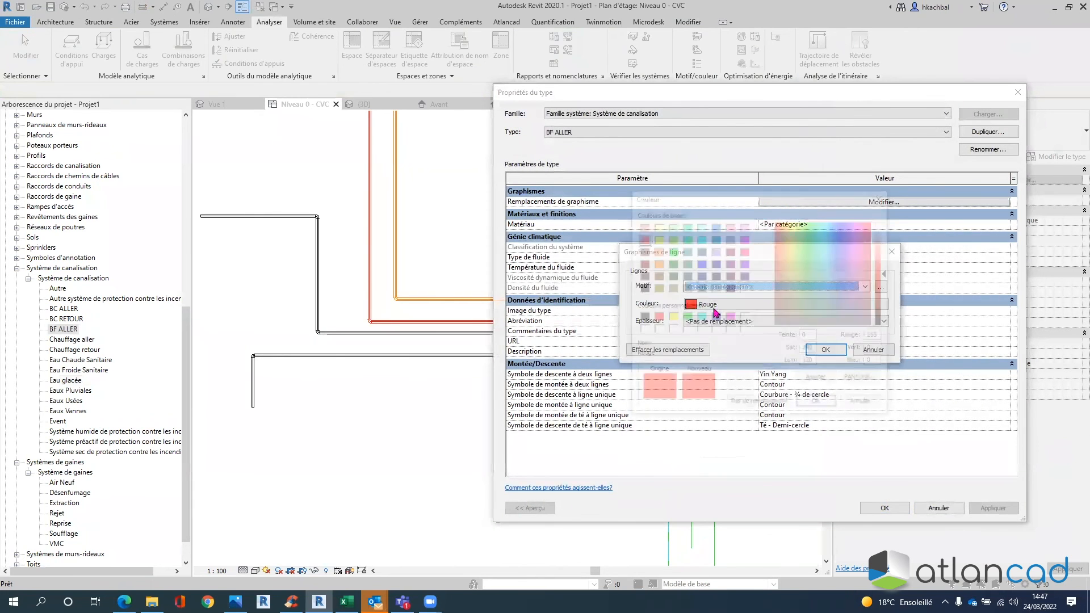
{"action": "left_click", "coordinate": [714, 318]}
{"action": "left_click", "coordinate": [701, 319]}
{"action": "left_click", "coordinate": [818, 405]}
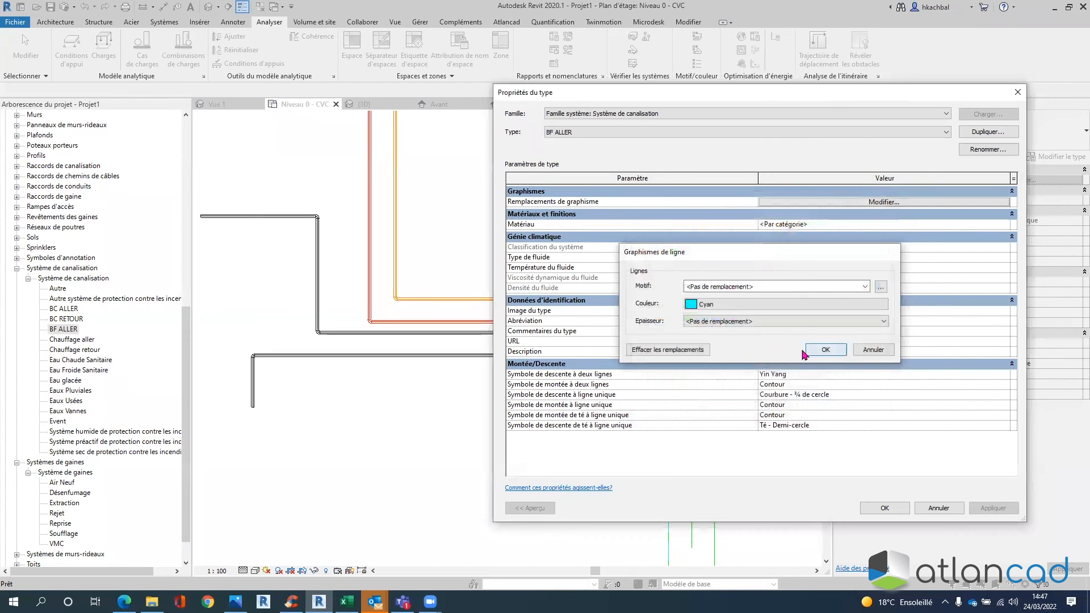
{"action": "left_click", "coordinate": [823, 350]}
- Set the BF ALLER fluid temperature to 4 °C and apply the type changes
{"action": "left_click", "coordinate": [762, 267]}
{"action": "left_click", "coordinate": [1005, 267]}
{"action": "scroll", "coordinate": [812, 305], "scroll_direction": "up", "scroll_amount": 4}
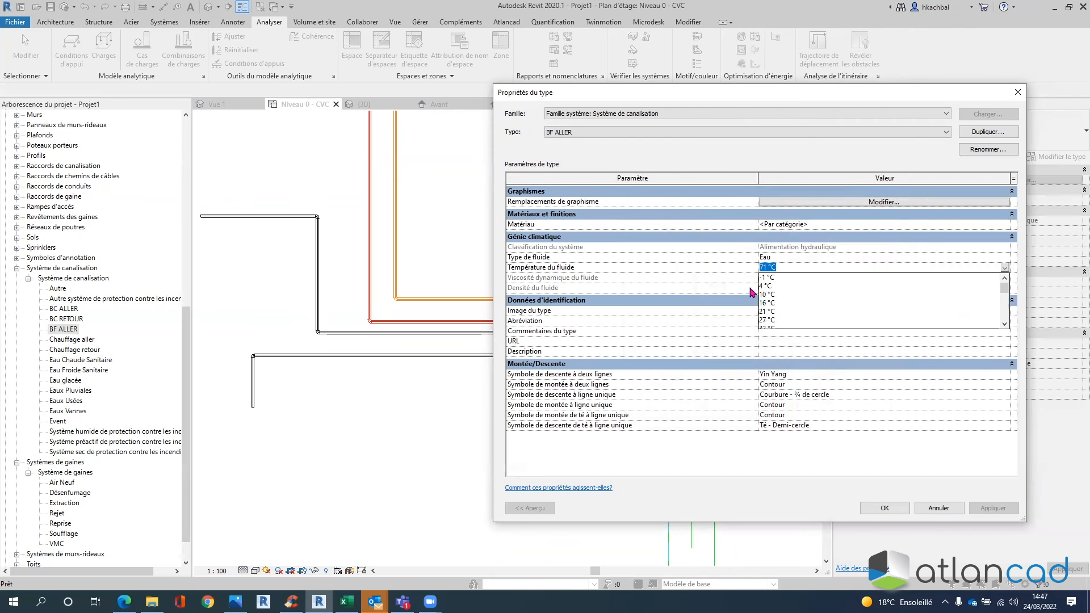
{"action": "left_click", "coordinate": [767, 294]}
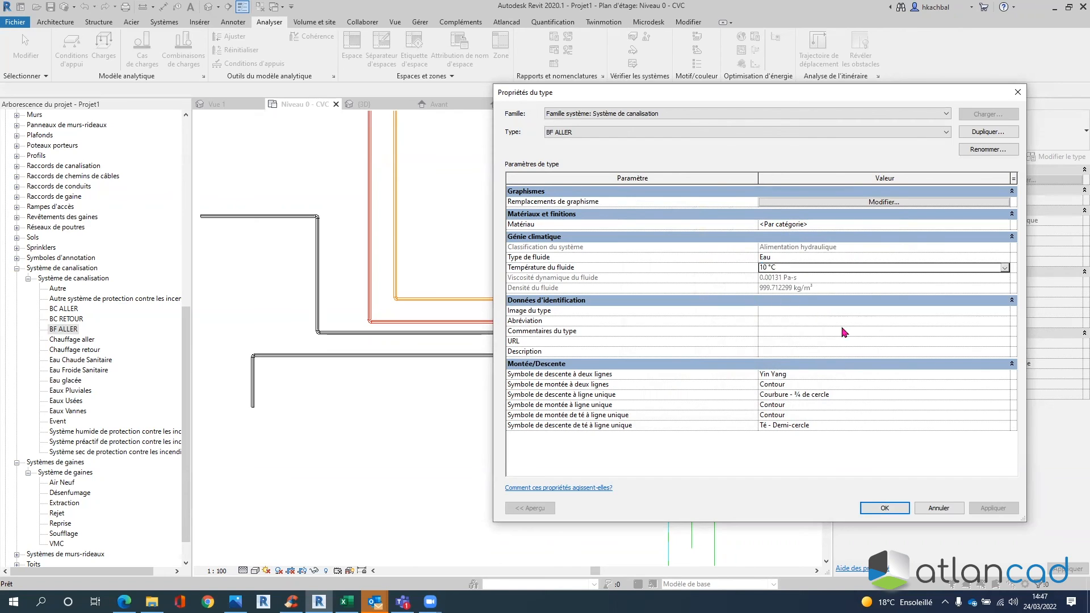
{"action": "left_click", "coordinate": [1005, 268]}
{"action": "left_click", "coordinate": [792, 285]}
{"action": "left_click", "coordinate": [885, 508]}
{"action": "left_click", "coordinate": [312, 418]}
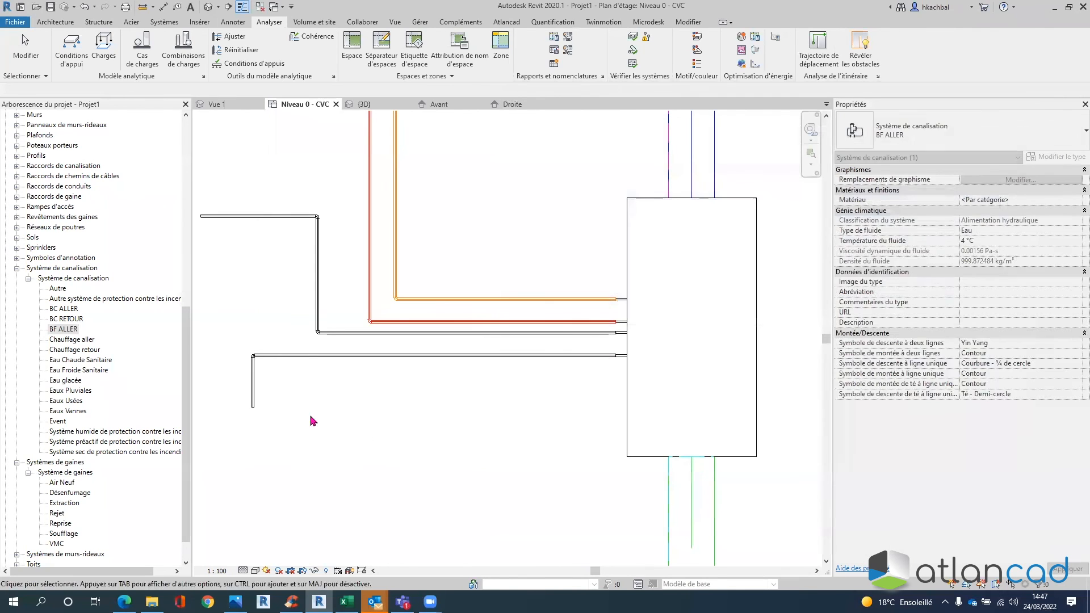
- Duplicate the BC RETOUR piping system and rename the copy to BF RETOUR
{"action": "right_click", "coordinate": [65, 318]}
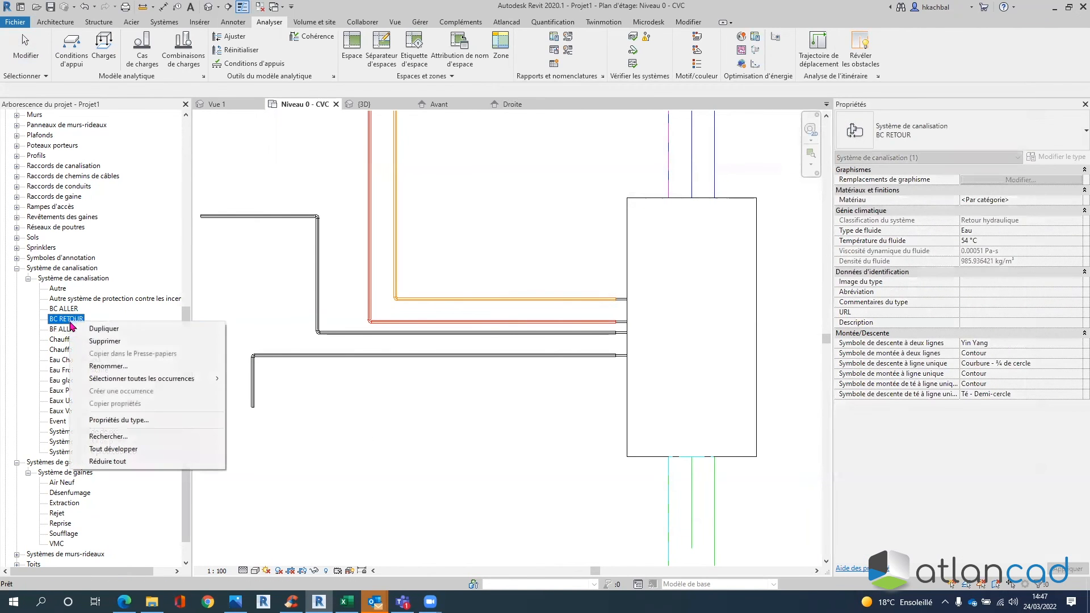
{"action": "left_click", "coordinate": [109, 329]}
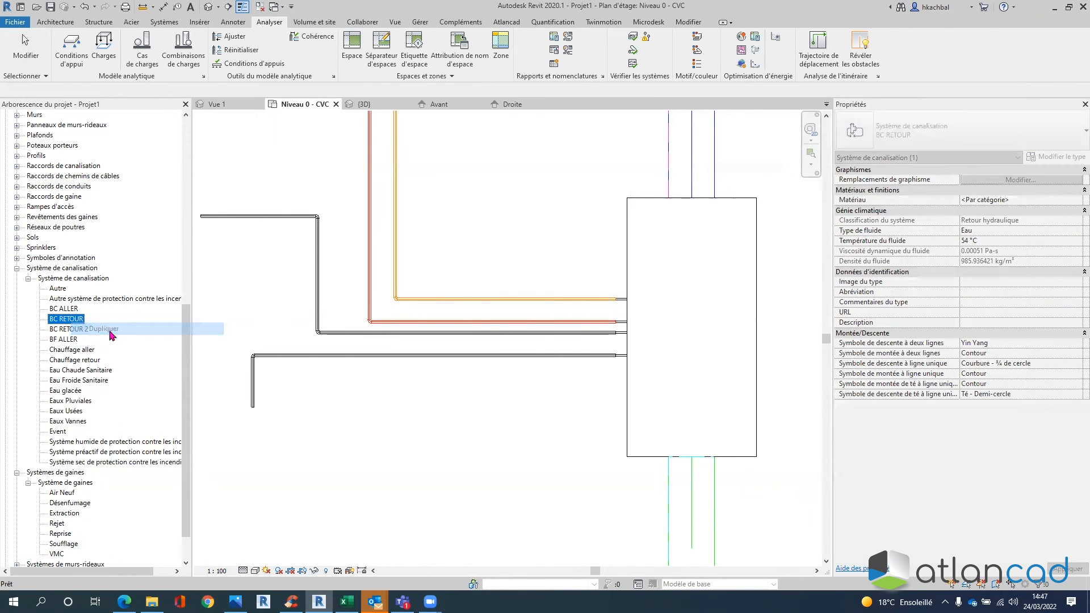
{"action": "right_click", "coordinate": [67, 329]}
{"action": "left_click", "coordinate": [108, 374]}
{"action": "left_click", "coordinate": [59, 330]}
{"action": "key", "text": "BackSpace"}
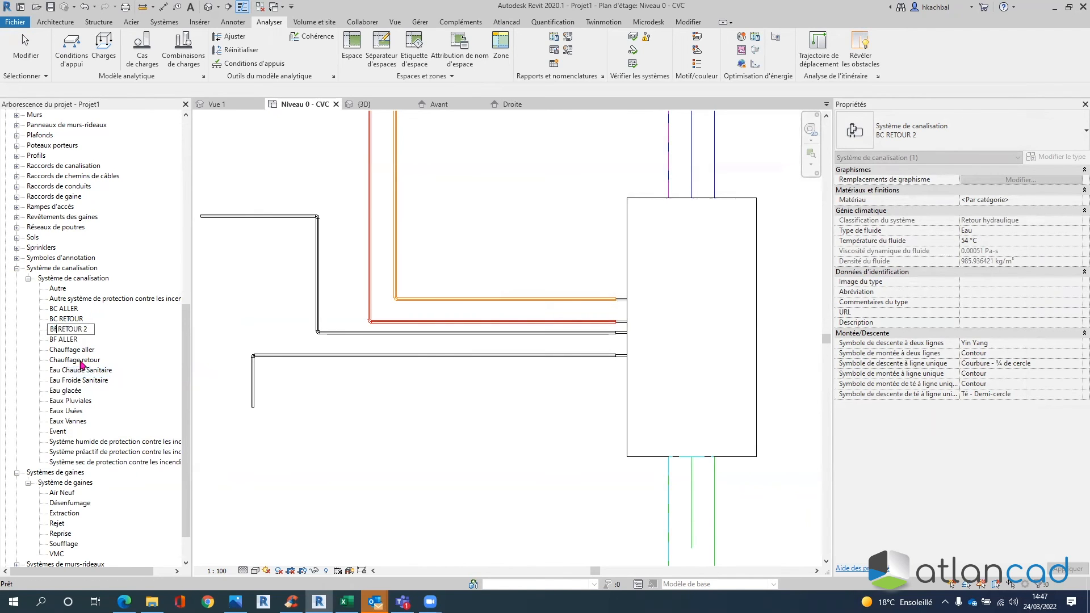
{"action": "type", "text": "F"}
{"action": "key", "text": "End"}
{"action": "key", "text": "BackSpace"}
{"action": "key", "text": "BackSpace"}
{"action": "key", "text": "Return"}
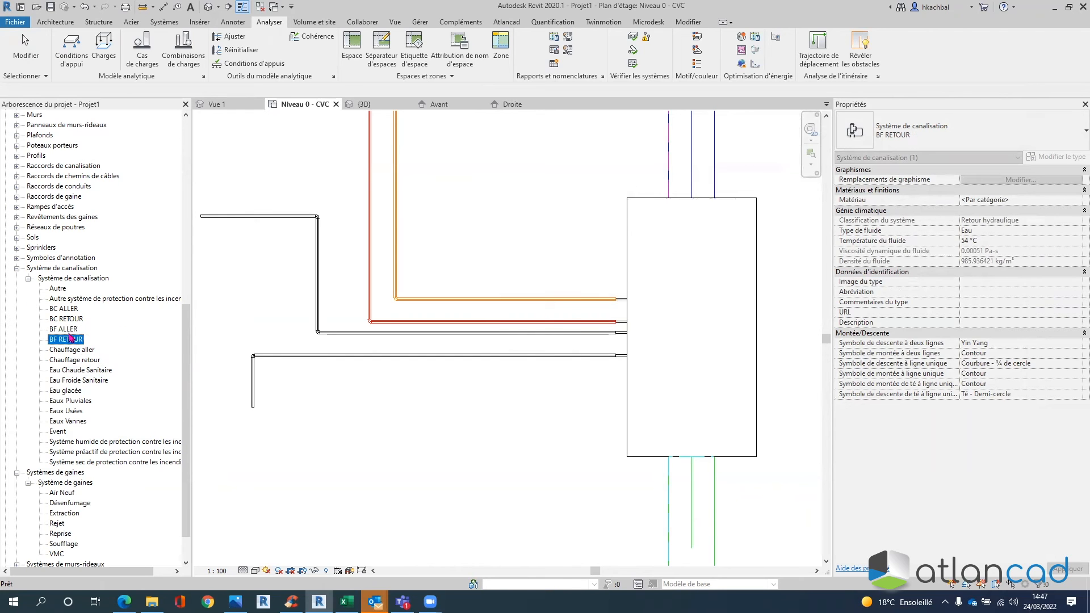
- Set the BF RETOUR line graphics override colour to blue
{"action": "double_click", "coordinate": [85, 340]}
{"action": "left_click", "coordinate": [815, 202]}
{"action": "left_click", "coordinate": [770, 305]}
{"action": "left_click", "coordinate": [715, 318]}
{"action": "left_click", "coordinate": [818, 405]}
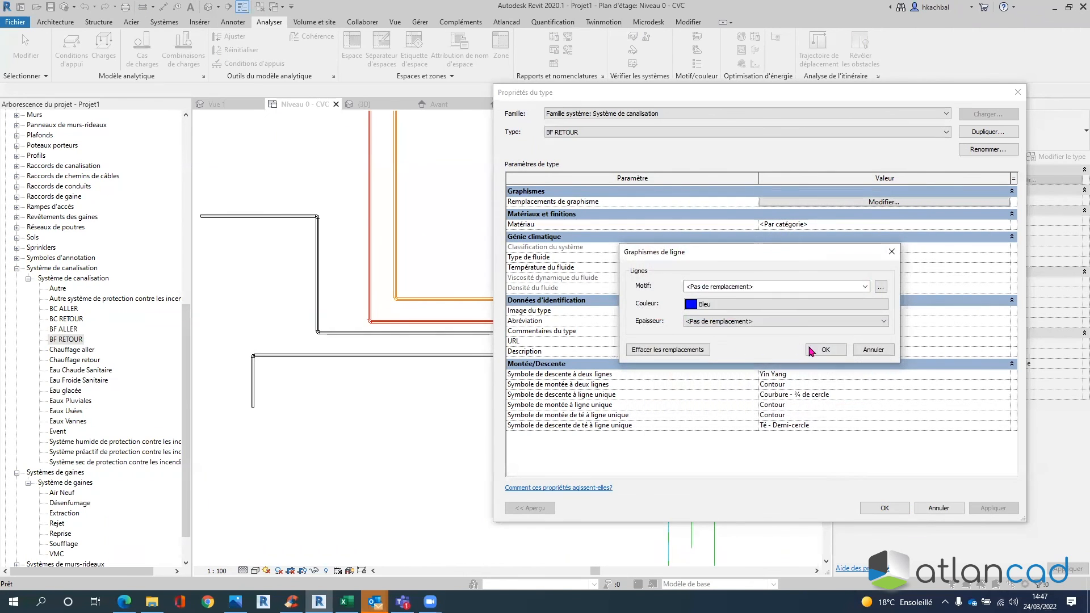
{"action": "left_click", "coordinate": [813, 349]}
- Set the BF RETOUR fluid temperature to 10 °C and apply the type changes
{"action": "left_click", "coordinate": [791, 269]}
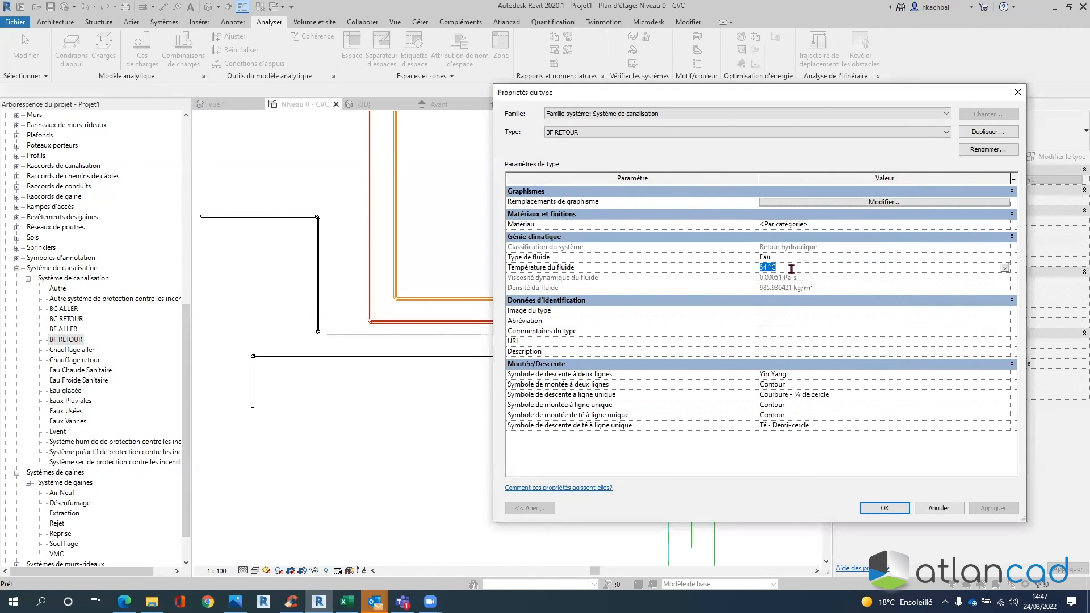
{"action": "left_click", "coordinate": [1005, 267]}
{"action": "scroll", "coordinate": [781, 304], "scroll_direction": "up", "scroll_amount": 3}
{"action": "scroll", "coordinate": [773, 291], "scroll_direction": "up", "scroll_amount": 2}
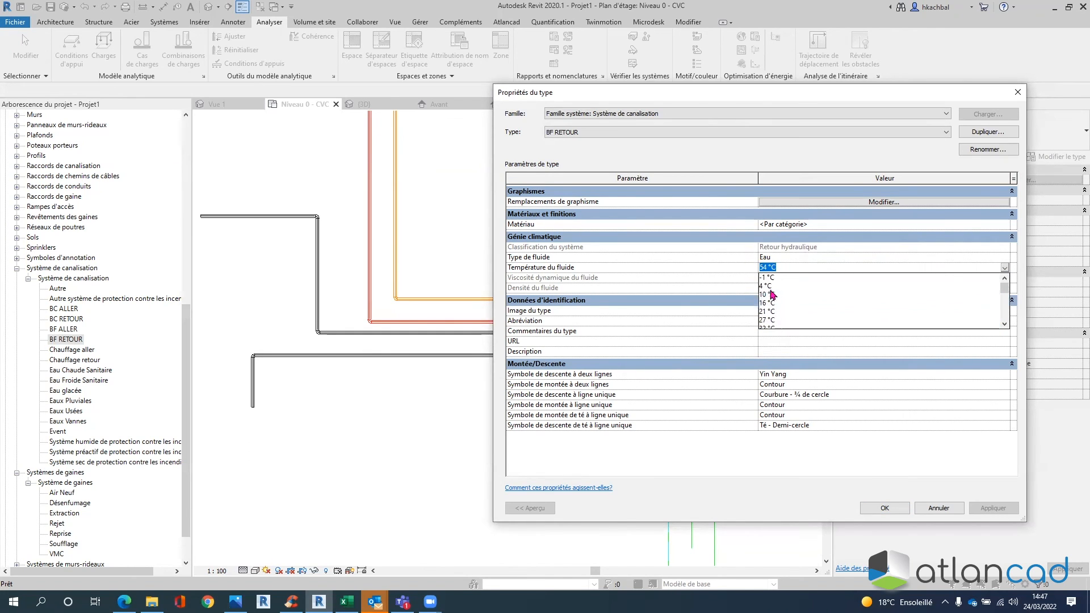
{"action": "left_click", "coordinate": [771, 297]}
{"action": "left_click", "coordinate": [884, 508]}
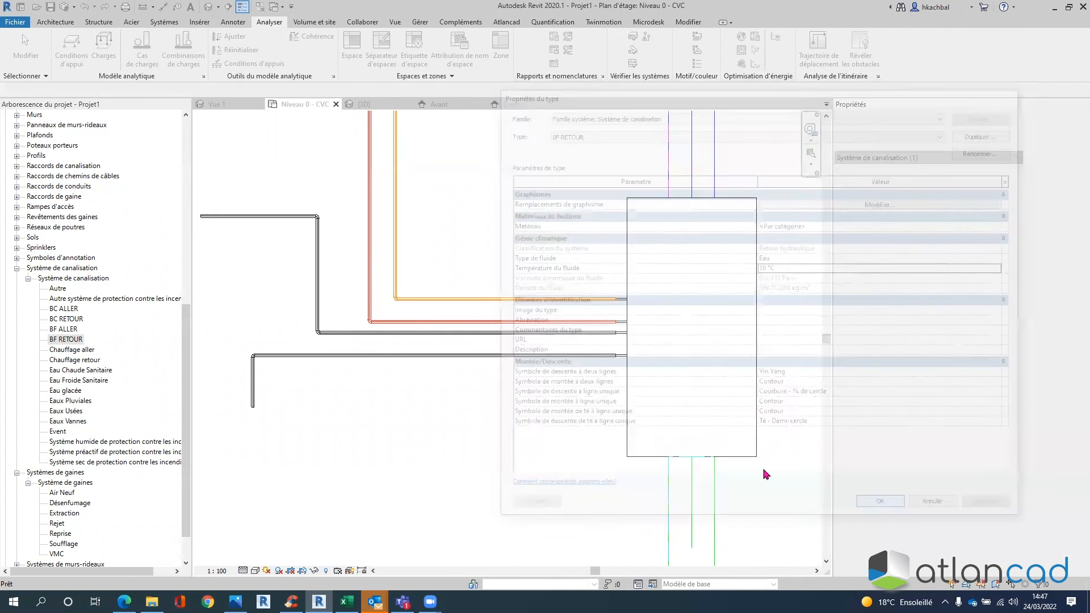
- Assign the black pipe below the red one to the BF RETOUR system type
{"action": "left_click", "coordinate": [561, 333]}
{"action": "left_click", "coordinate": [1053, 343]}
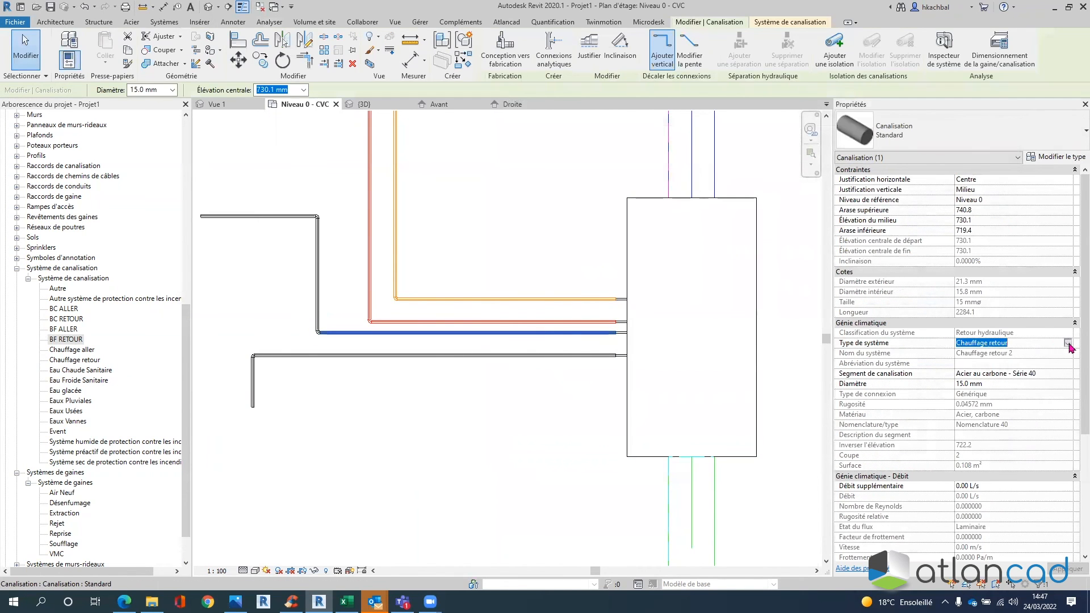
{"action": "left_click", "coordinate": [1068, 343]}
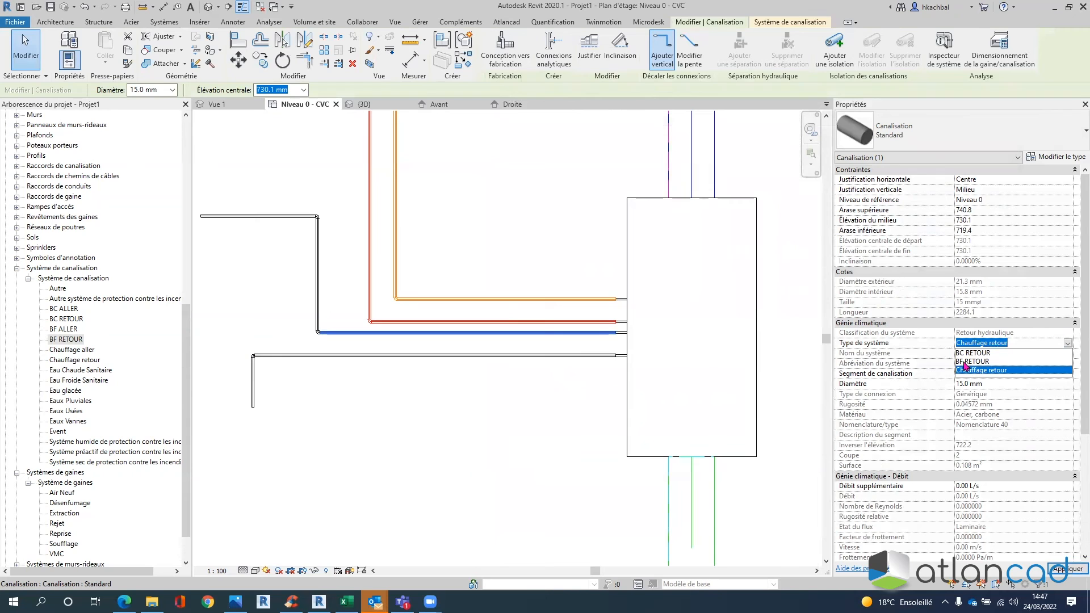
{"action": "left_click", "coordinate": [964, 362]}
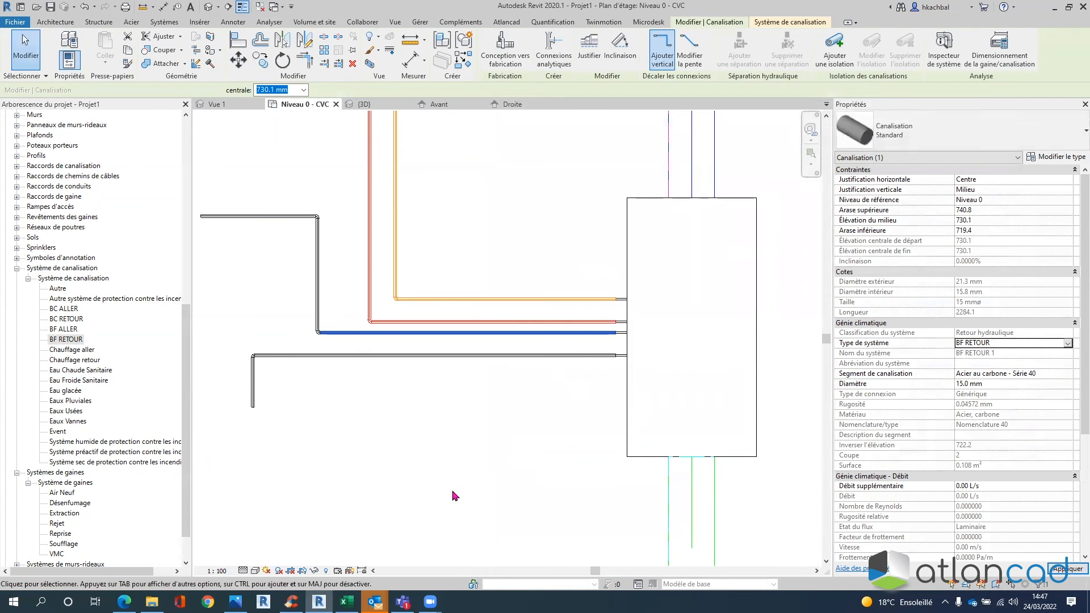
{"action": "left_click", "coordinate": [396, 449]}
- Assign the lower L-shaped black pipe to BF ALLER and check it now shows cyan
{"action": "left_click", "coordinate": [409, 356]}
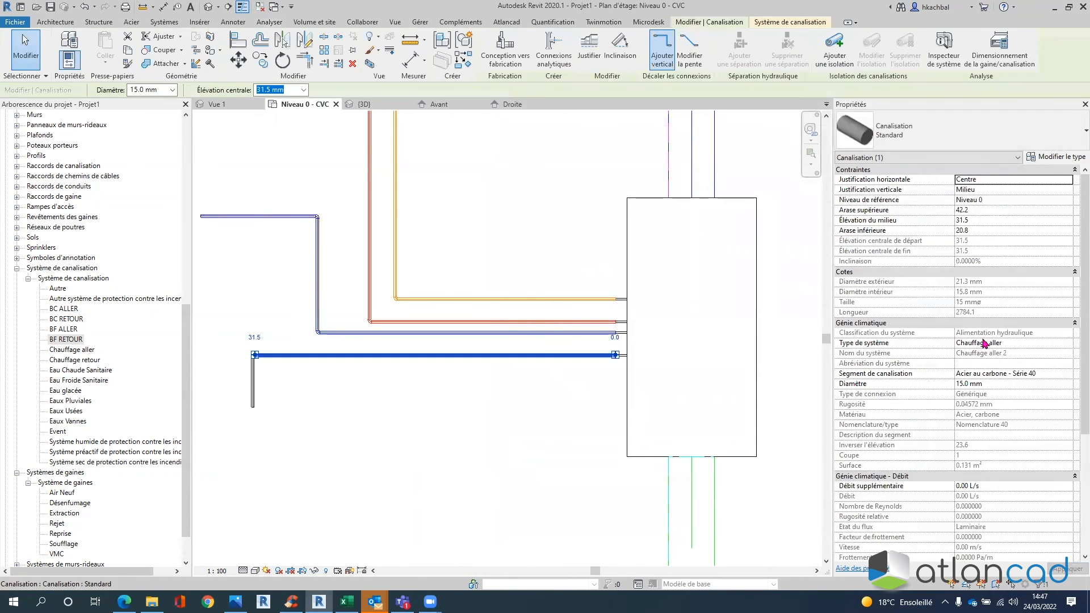
{"action": "left_click", "coordinate": [1012, 343]}
{"action": "left_click", "coordinate": [1068, 343]}
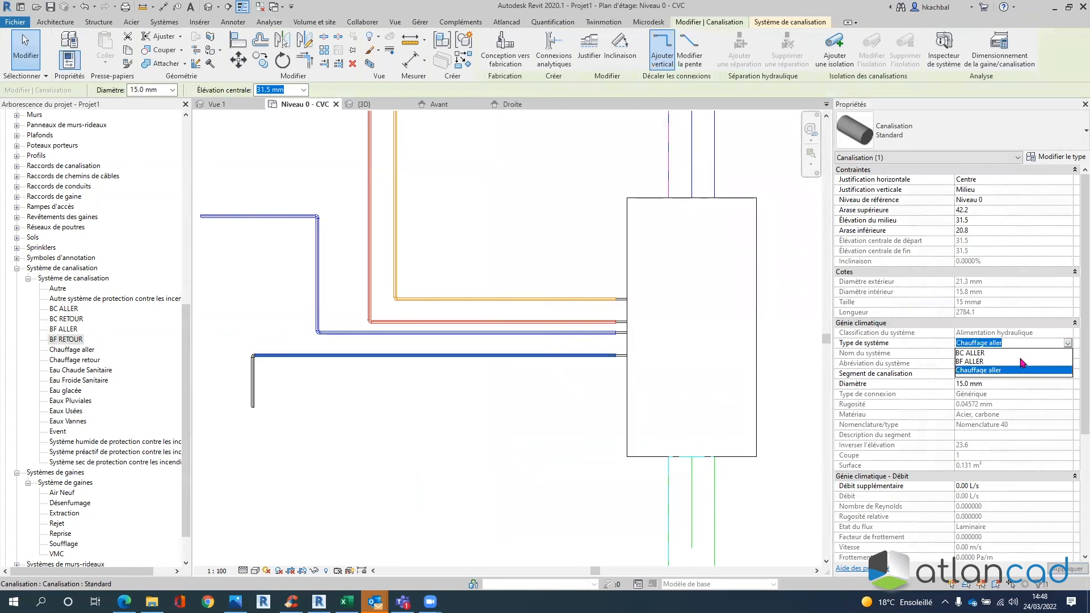
{"action": "left_click", "coordinate": [977, 362]}
{"action": "left_click", "coordinate": [463, 446]}
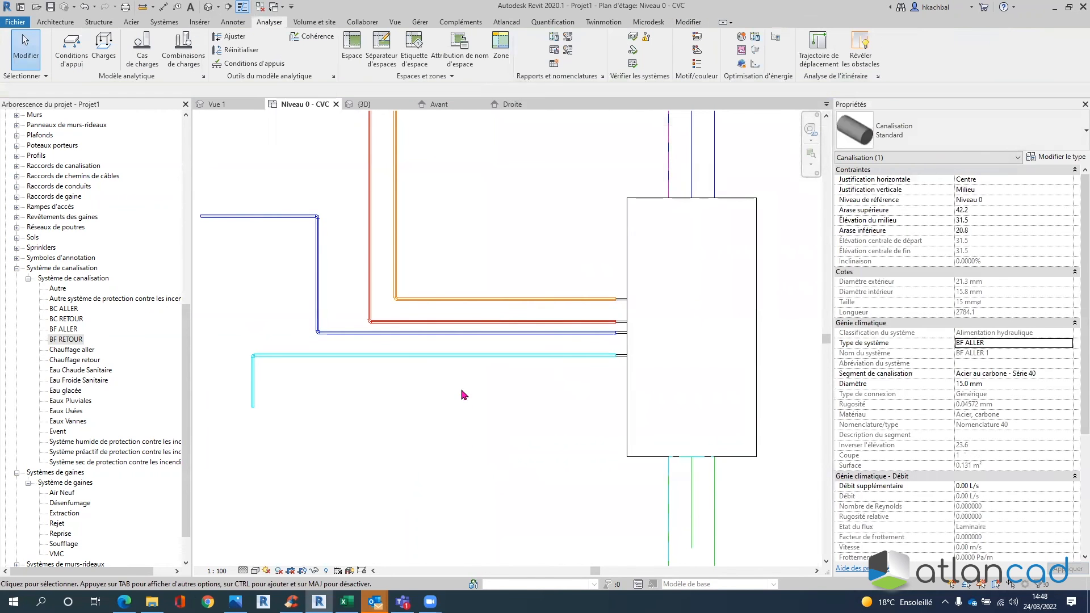
{"action": "scroll", "coordinate": [479, 395], "scroll_direction": "down", "scroll_amount": 2}
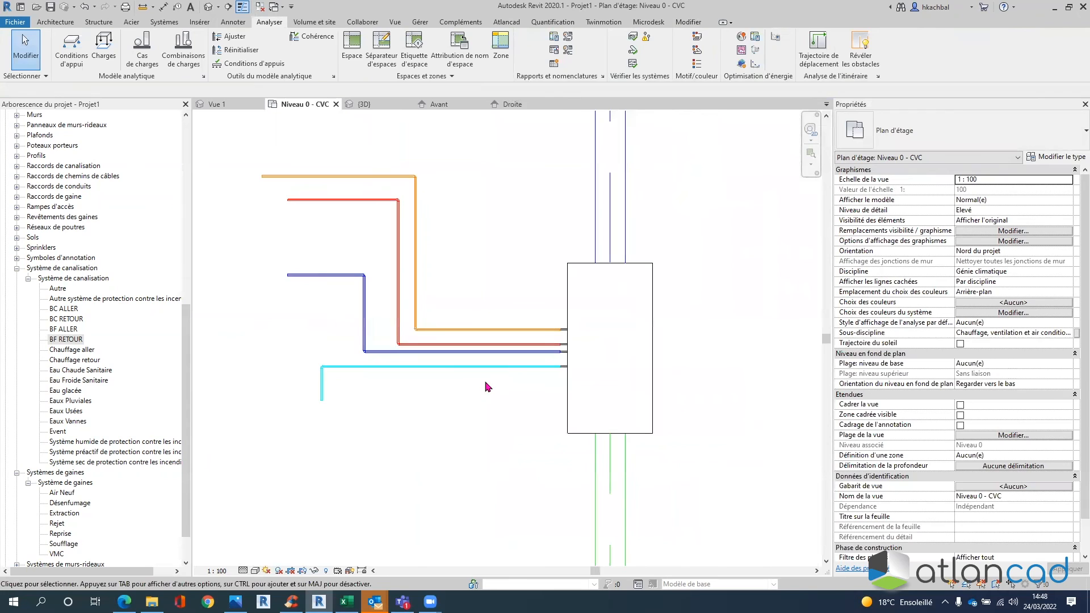
{"action": "left_click", "coordinate": [459, 372]}
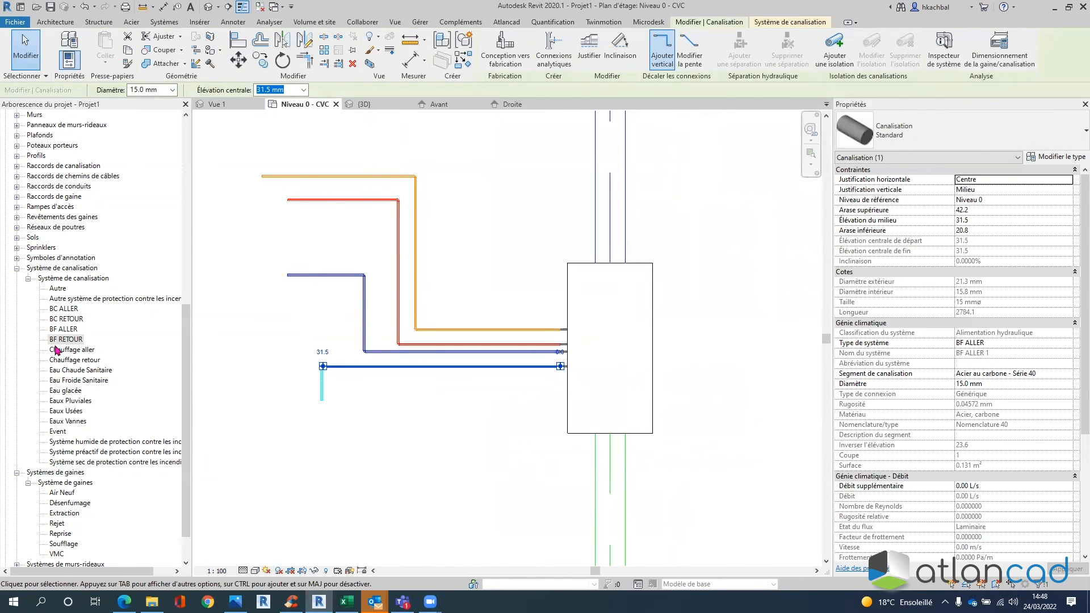
{"action": "left_click", "coordinate": [268, 466]}
- Delete the Eau glacée piping system type from the project
{"action": "left_click", "coordinate": [76, 390]}
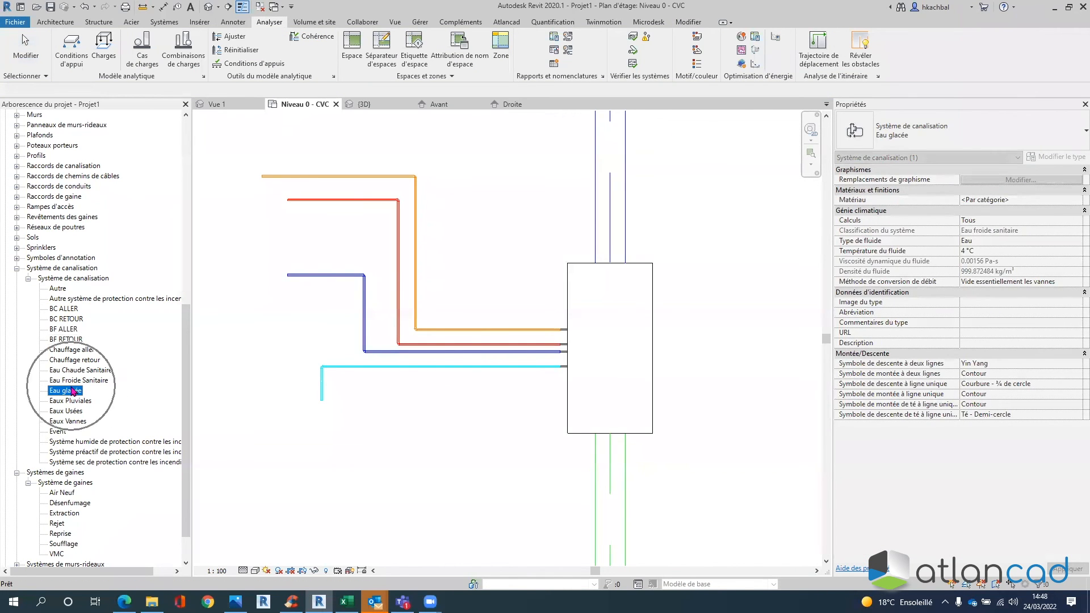
{"action": "right_click", "coordinate": [73, 391]}
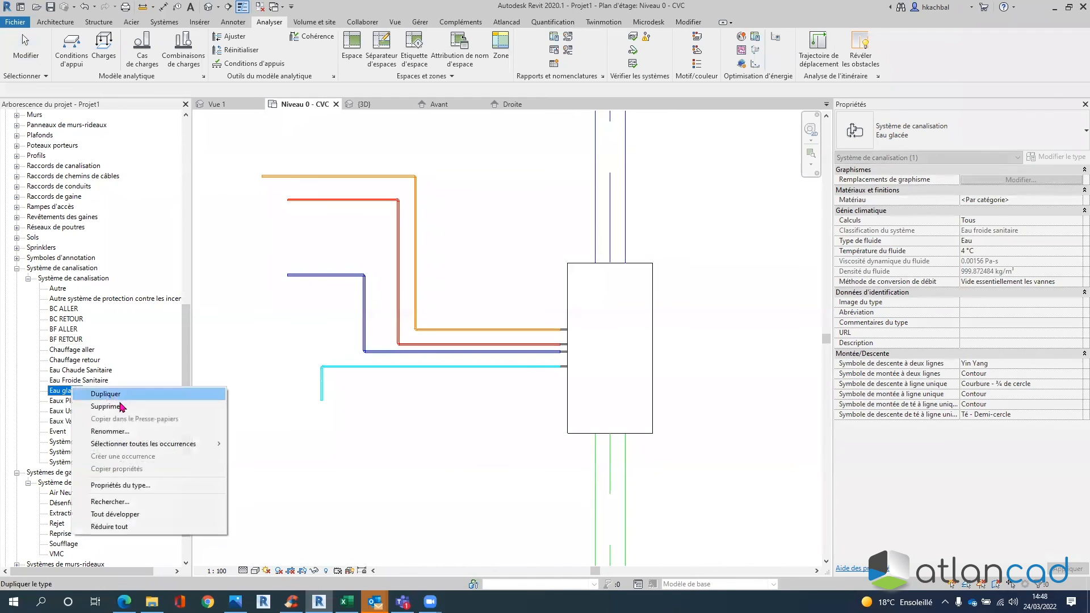
{"action": "left_click", "coordinate": [106, 407]}
{"action": "left_click", "coordinate": [84, 382]}
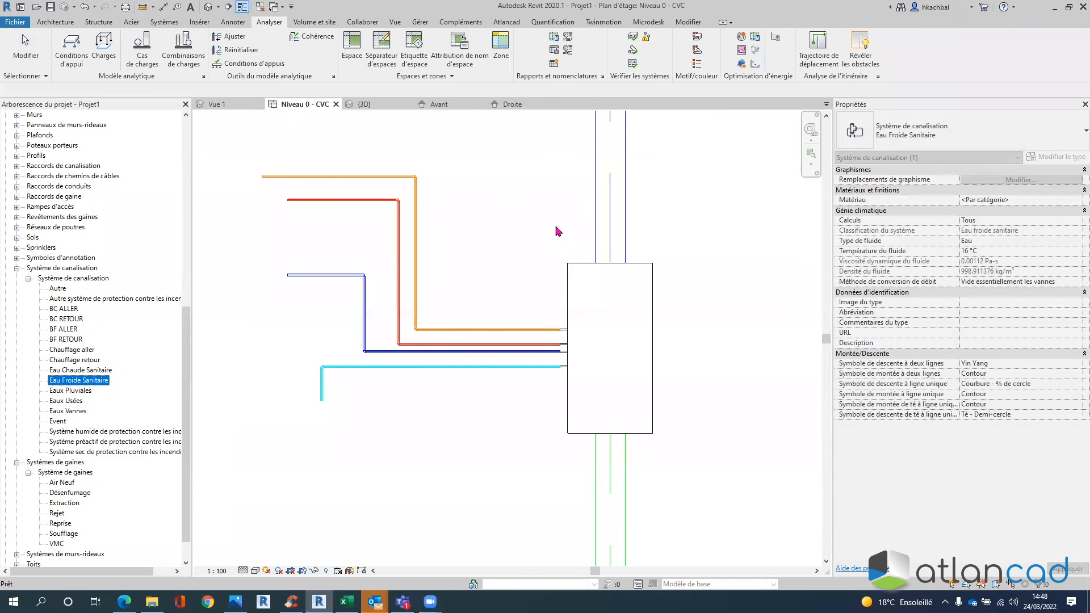
- Open the CTA family for editing and orbit its 3D view to show the box faces
{"action": "left_click", "coordinate": [568, 263]}
{"action": "left_click", "coordinate": [566, 267]}
{"action": "double_click", "coordinate": [567, 267]}
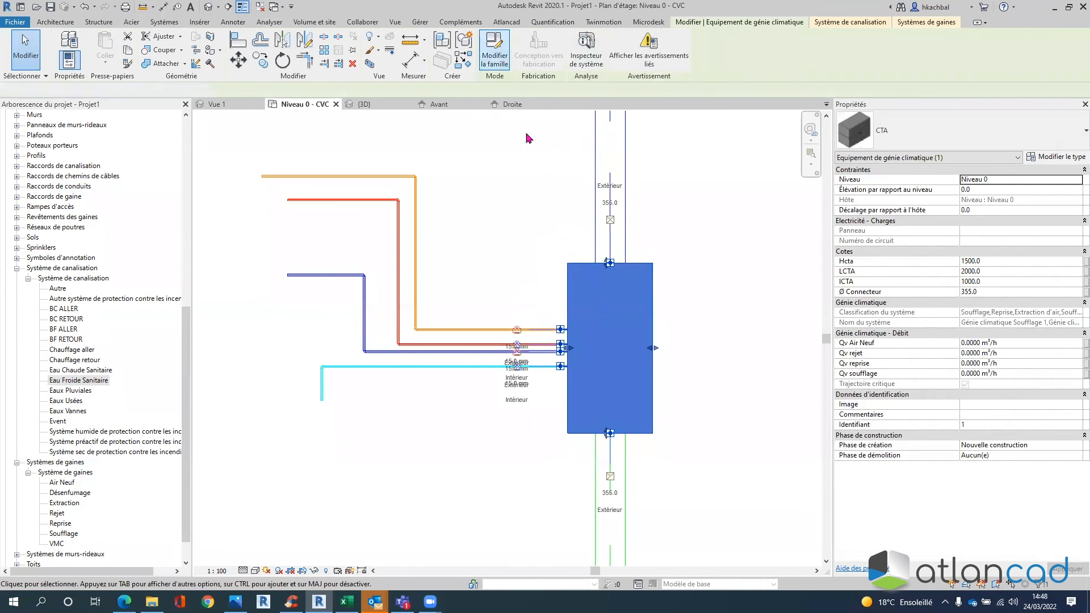
{"action": "middle_click_drag", "start_coordinate": [613, 389], "coordinate": [610, 396]}
{"action": "double_click", "coordinate": [47, 166]}
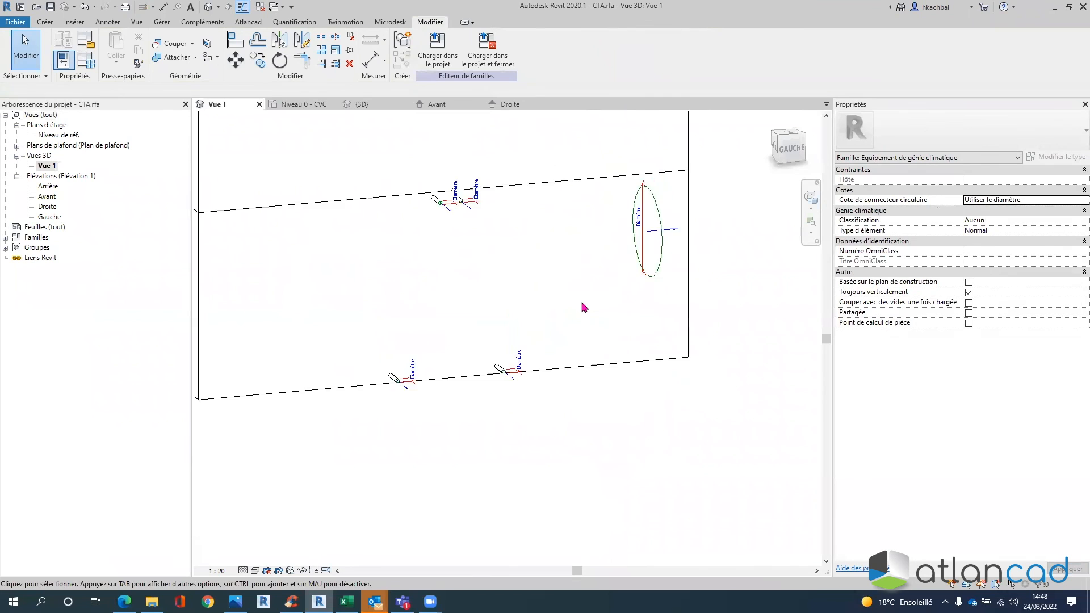
{"action": "scroll", "coordinate": [477, 232], "scroll_direction": "up", "scroll_amount": 3}
{"action": "middle_click_drag", "start_coordinate": [511, 232], "coordinate": [483, 358], "text": "shift"}
- Place a circular electrical connector on the box's lower right side face
{"action": "left_click", "coordinate": [45, 22]}
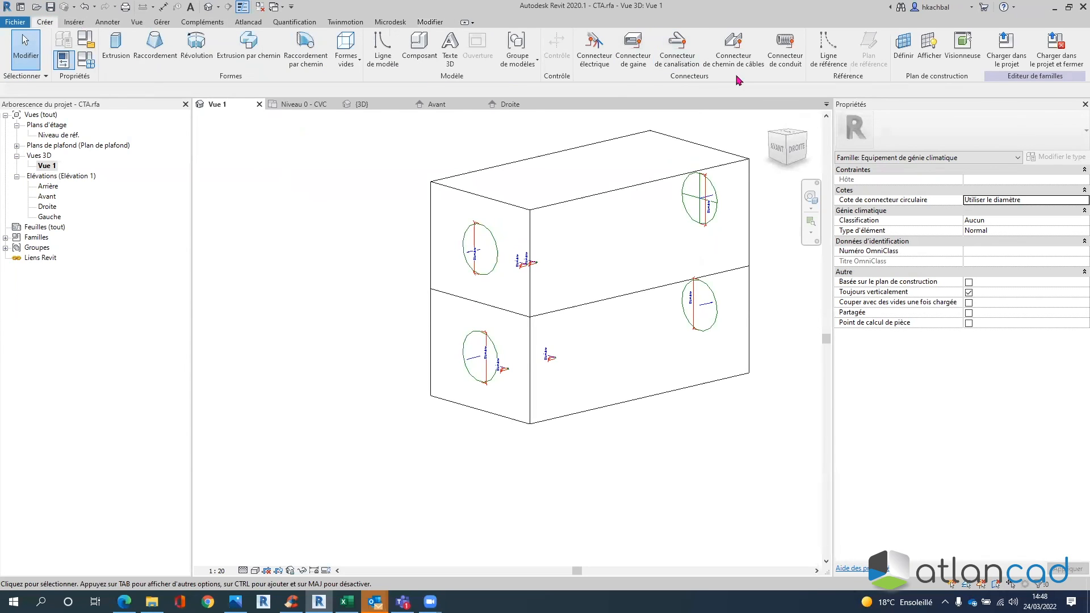
{"action": "left_click", "coordinate": [602, 71]}
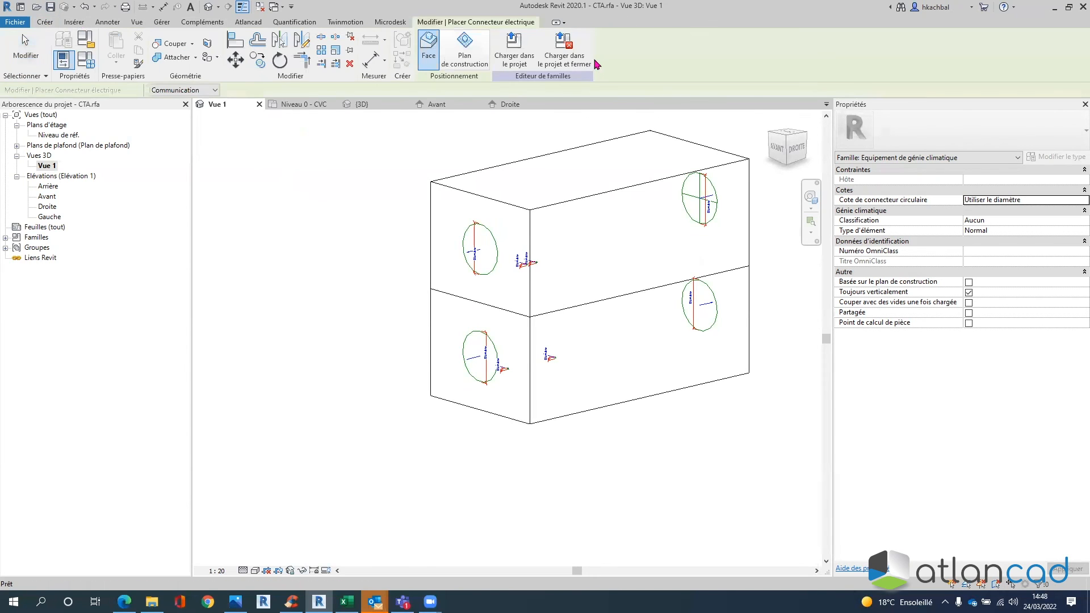
{"action": "left_click", "coordinate": [750, 369]}
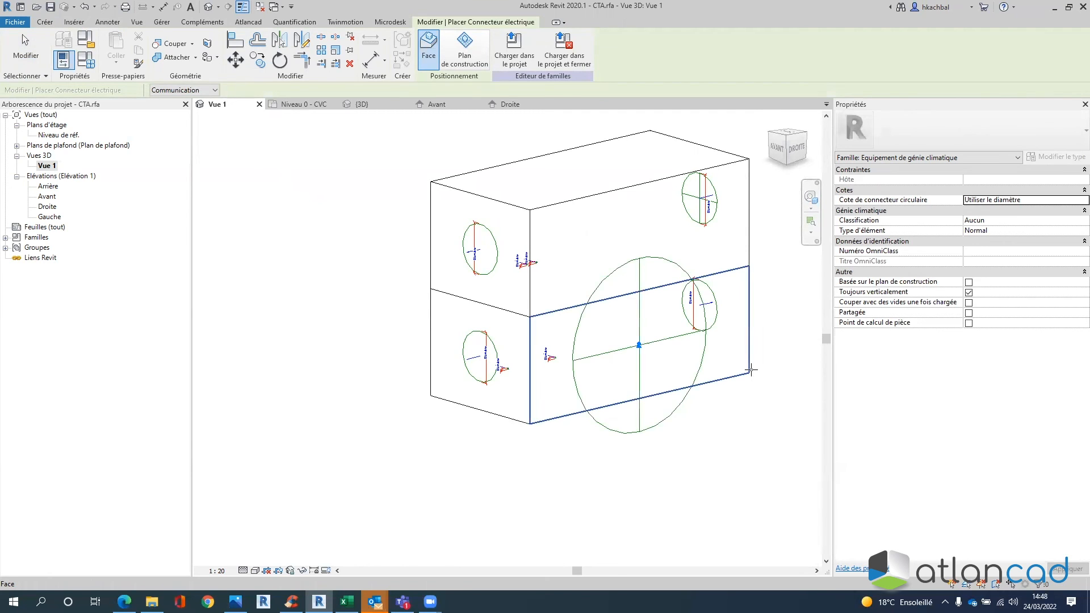
- End connector placement and select the new circular connector to show its Communication properties
{"action": "middle_click_drag", "start_coordinate": [702, 392], "coordinate": [654, 397], "text": "shift"}
{"action": "middle_click_drag", "start_coordinate": [772, 315], "coordinate": [764, 410], "text": "shift"}
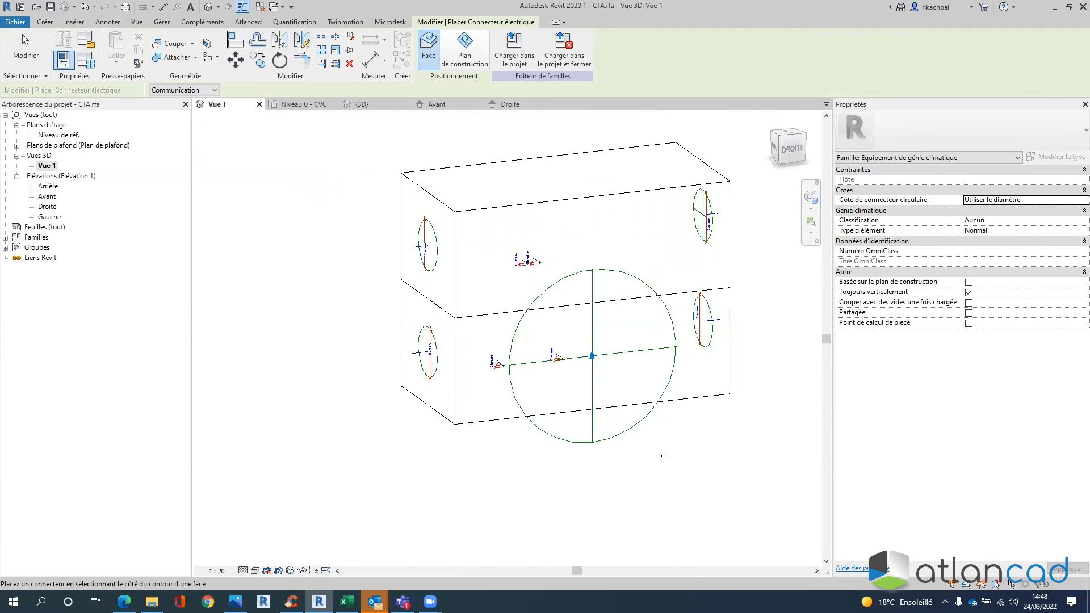
{"action": "key", "text": "Escape"}
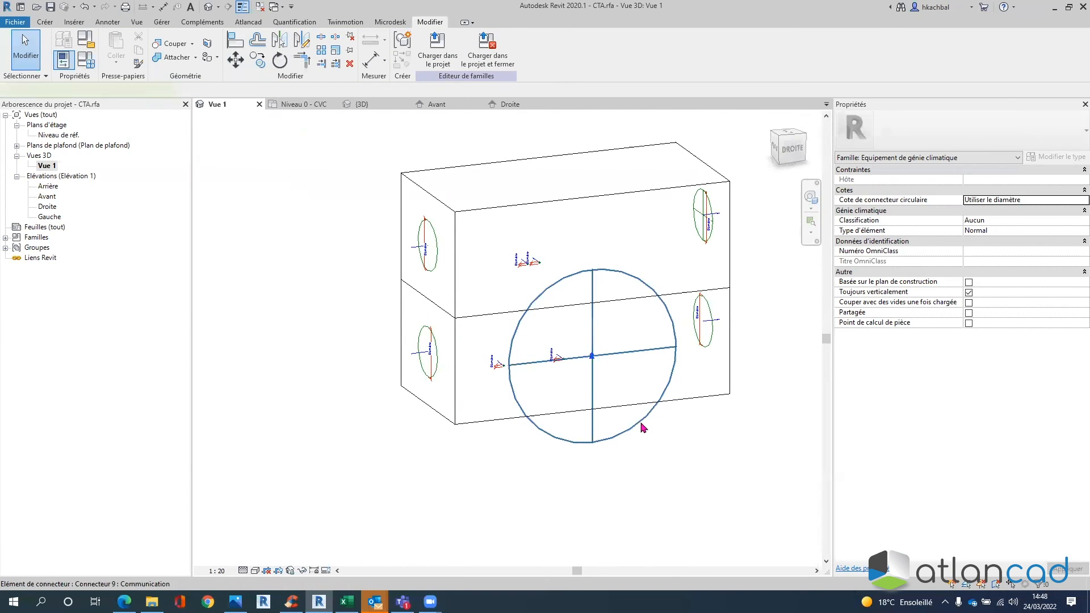
{"action": "left_click", "coordinate": [645, 429]}
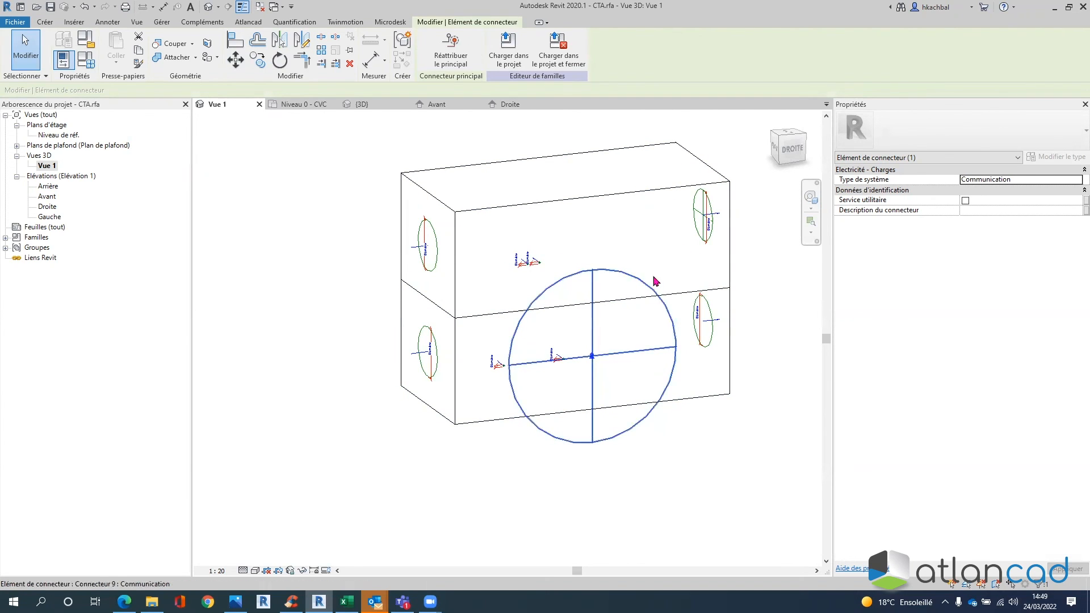
- Set the electrical connector's system type to Puissance - Equilibrée
{"action": "left_click", "coordinate": [1060, 180]}
{"action": "left_click", "coordinate": [1077, 179]}
{"action": "scroll", "coordinate": [996, 219], "scroll_direction": "up", "scroll_amount": 1}
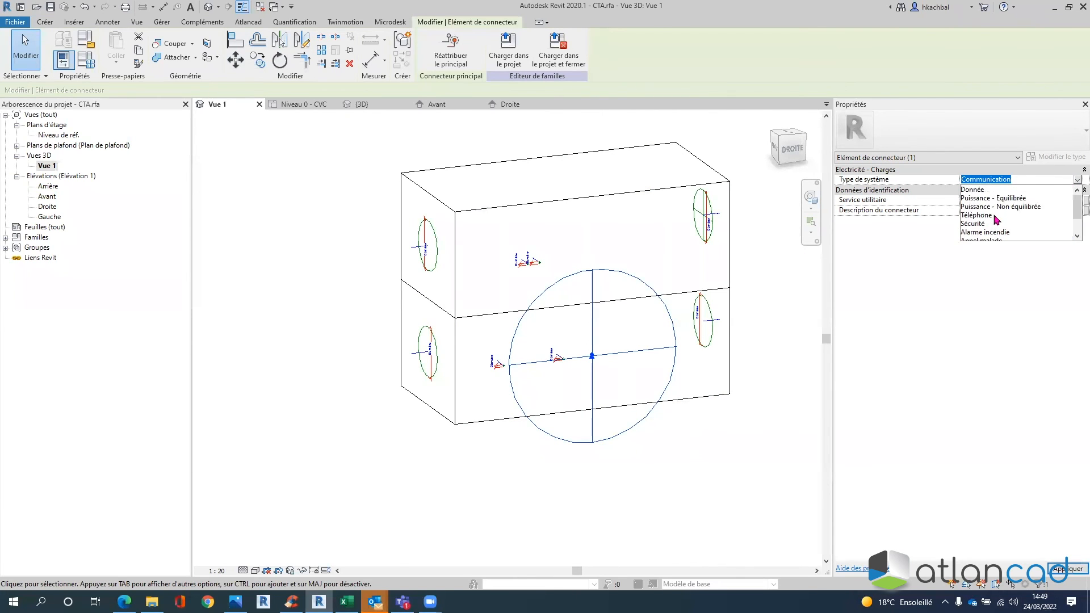
{"action": "left_click", "coordinate": [985, 198]}
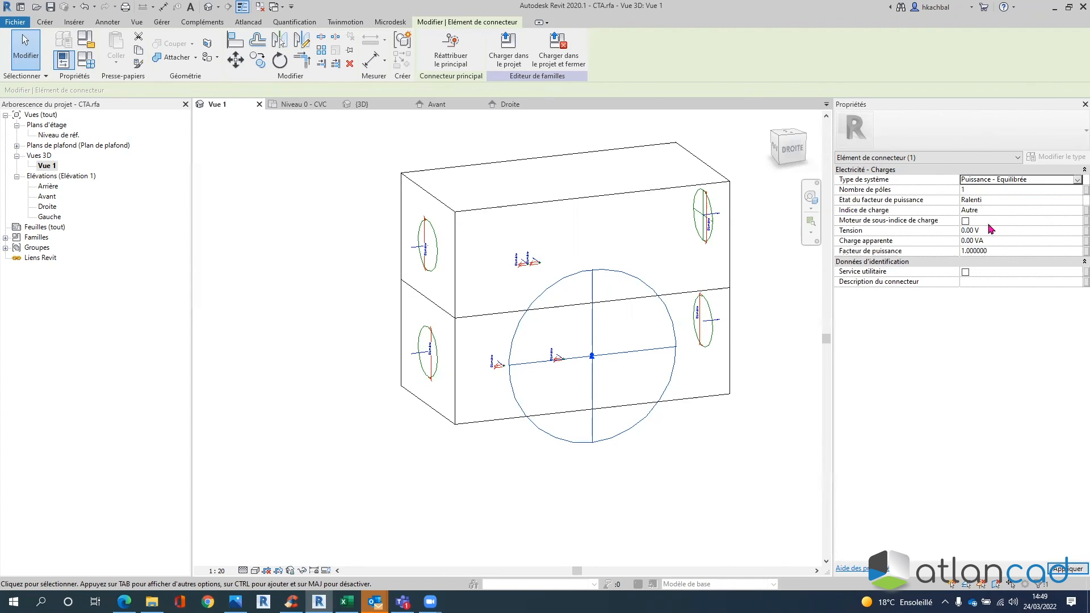
{"action": "left_click", "coordinate": [977, 189]}
- Choose Moteur as the connector's load classification
{"action": "left_click", "coordinate": [1070, 210]}
{"action": "left_click", "coordinate": [1078, 210]}
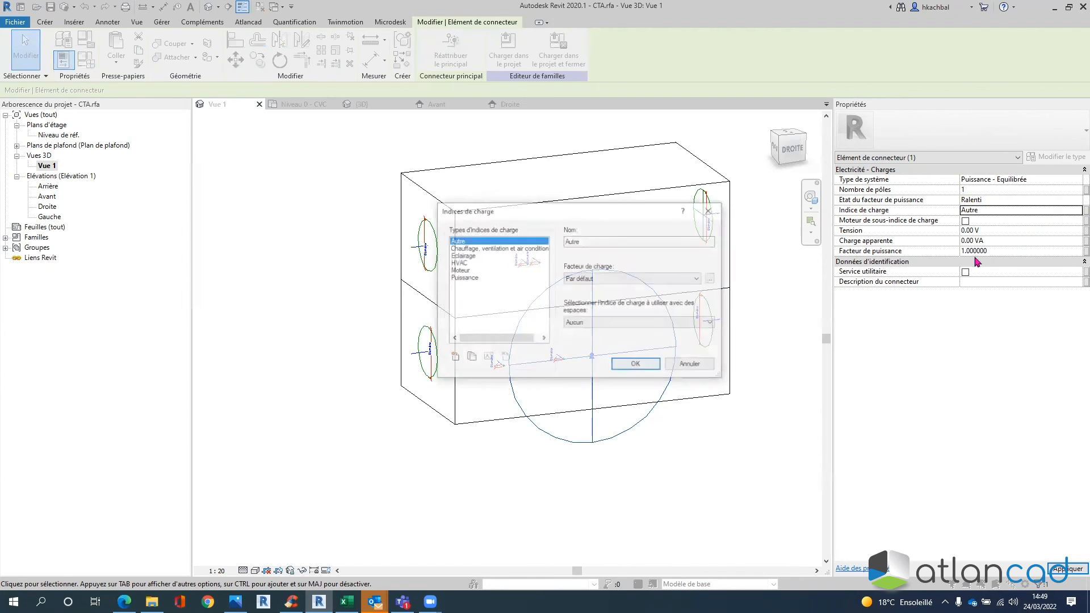
{"action": "left_click", "coordinate": [460, 271]}
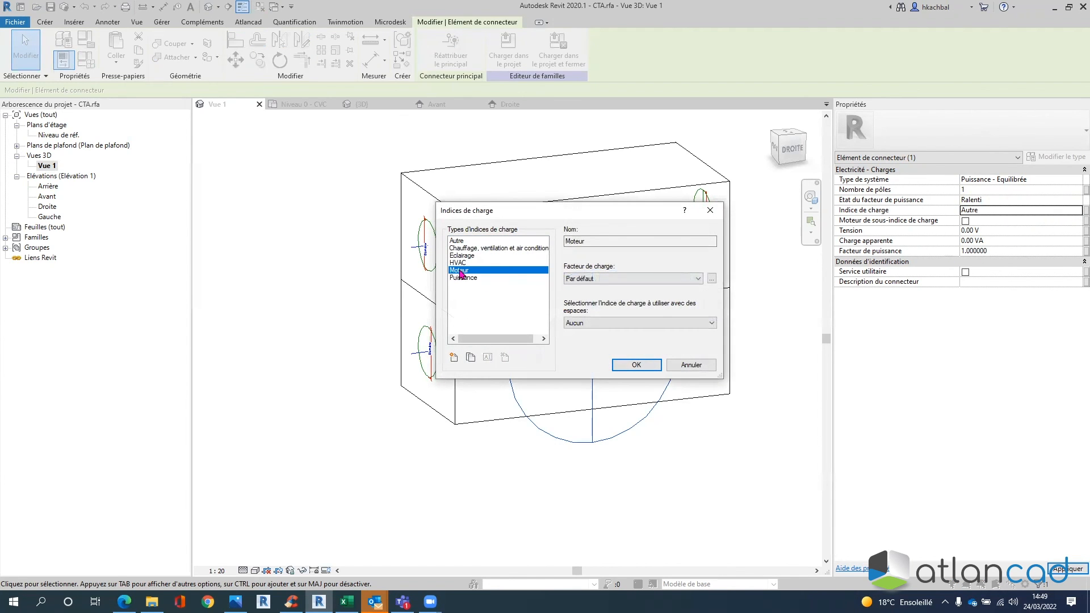
{"action": "left_click", "coordinate": [637, 365]}
- Enter 230 V as the connector's voltage
{"action": "double_click", "coordinate": [971, 230]}
{"action": "type", "text": "230"}
{"action": "left_click_drag", "start_coordinate": [985, 240], "coordinate": [947, 246]}
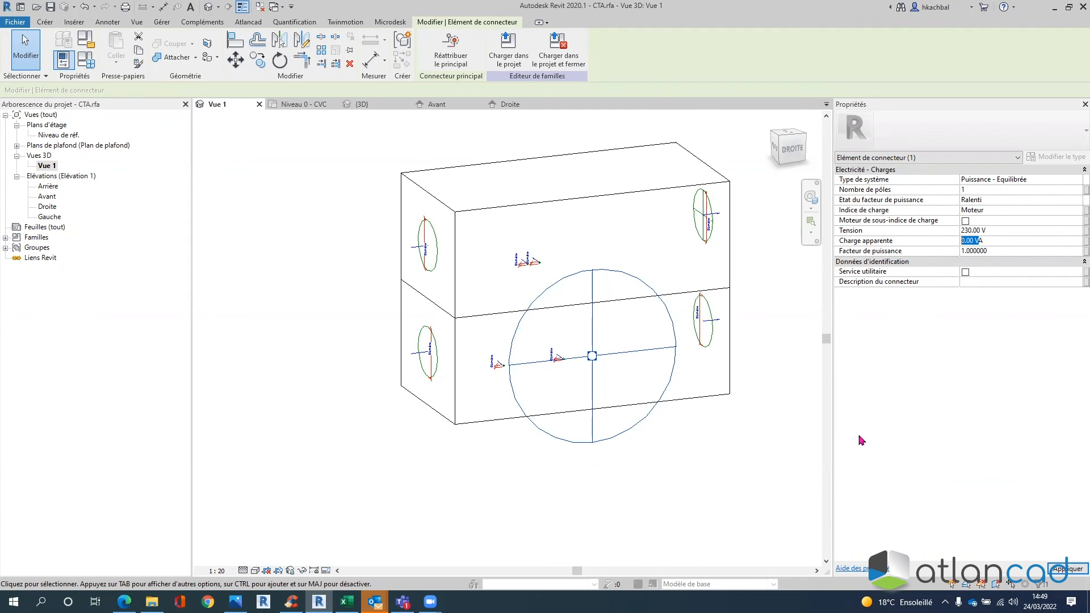
{"action": "left_click", "coordinate": [723, 479]}
{"action": "middle_click_drag", "start_coordinate": [723, 479], "coordinate": [515, 508], "text": "shift"}
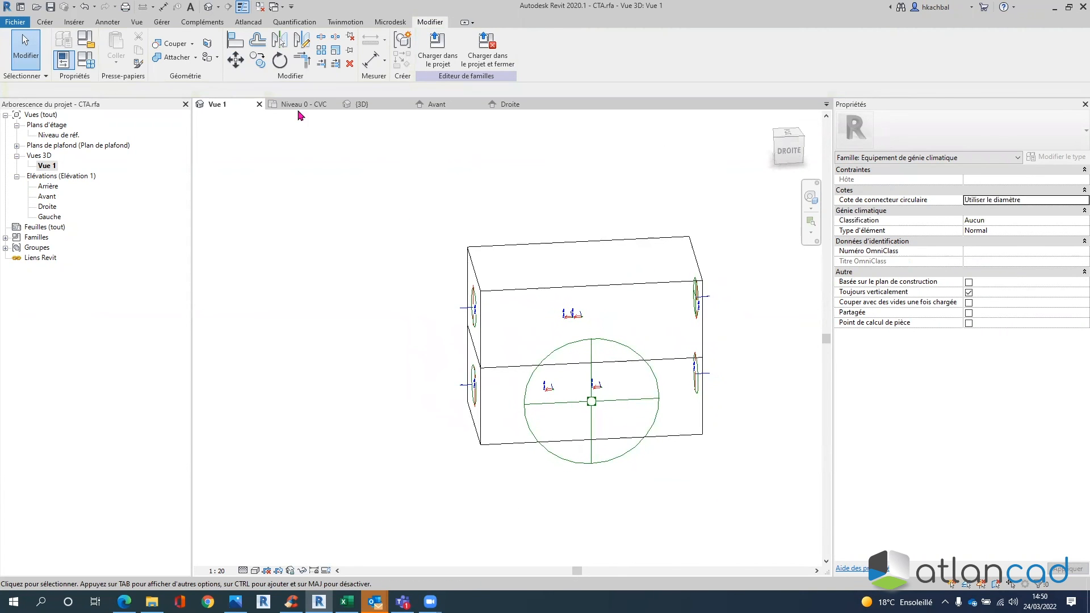
- Return to the Niveau 0 - CVC floor plan and bring the ductwork into view
{"action": "middle_click_drag", "start_coordinate": [613, 187], "coordinate": [674, 181], "text": "shift"}
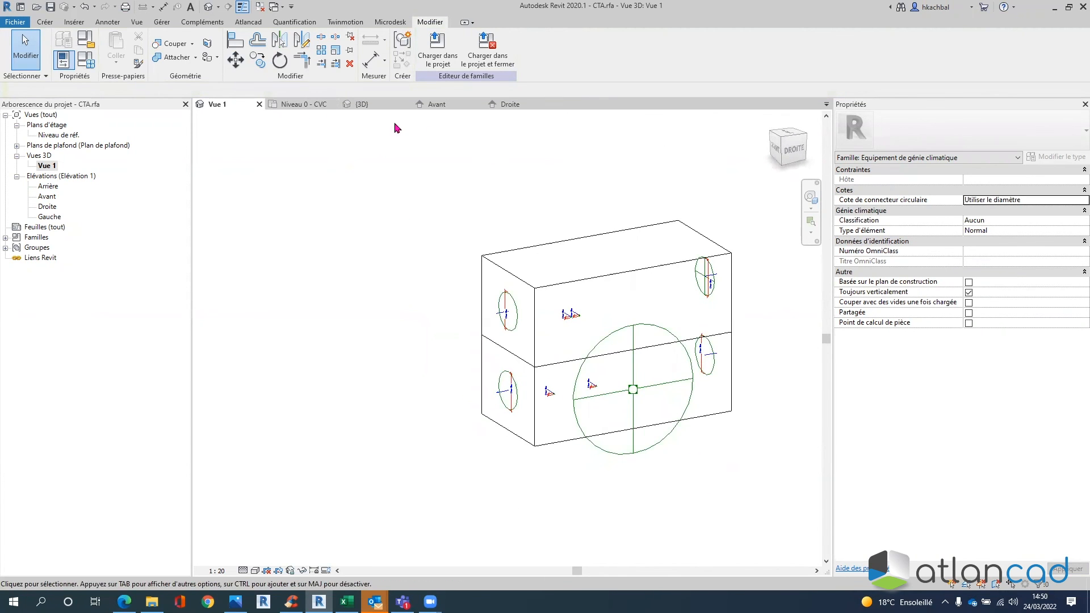
{"action": "left_click", "coordinate": [321, 108]}
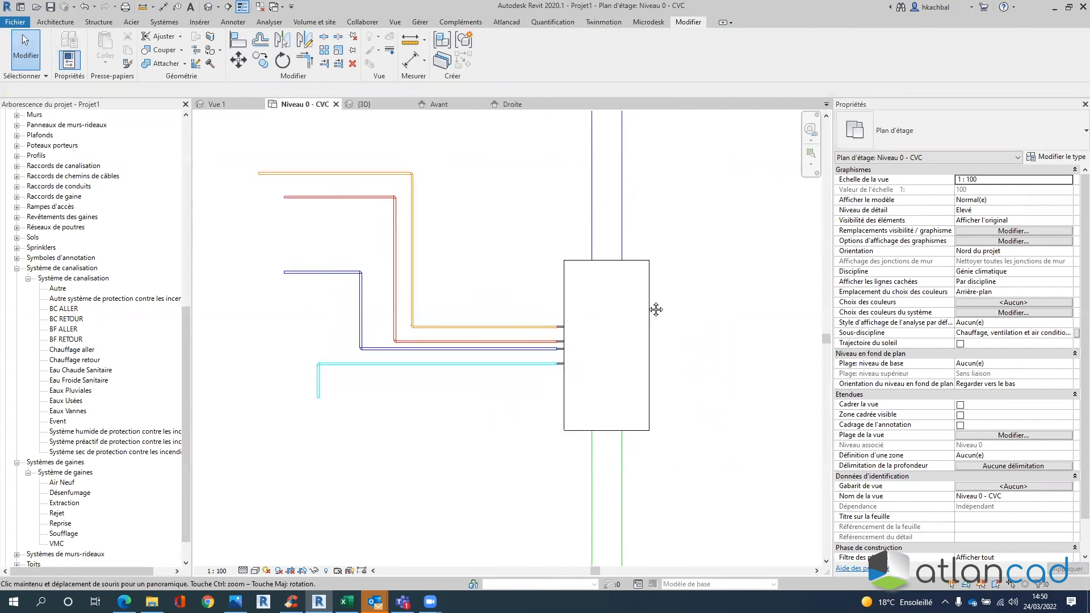
{"action": "middle_click_drag", "start_coordinate": [656, 309], "coordinate": [586, 287]}
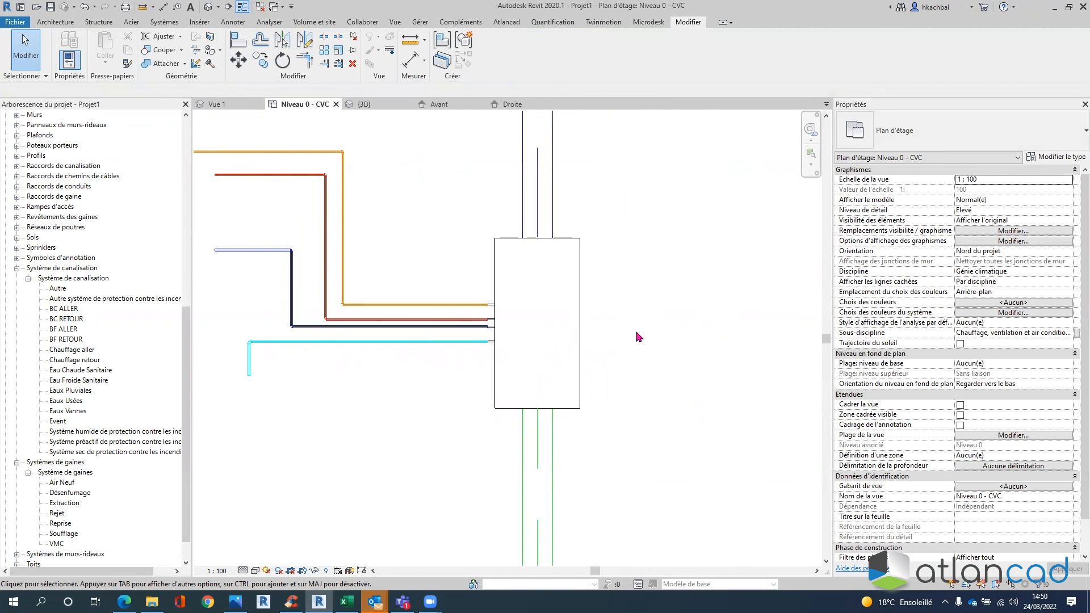
{"action": "scroll", "coordinate": [639, 338], "scroll_direction": "down", "scroll_amount": 5}
{"action": "middle_click_drag", "start_coordinate": [603, 372], "coordinate": [472, 368]}
{"action": "middle_click_drag", "start_coordinate": [659, 185], "coordinate": [559, 219]}
{"action": "middle_click_drag", "start_coordinate": [465, 205], "coordinate": [491, 281]}
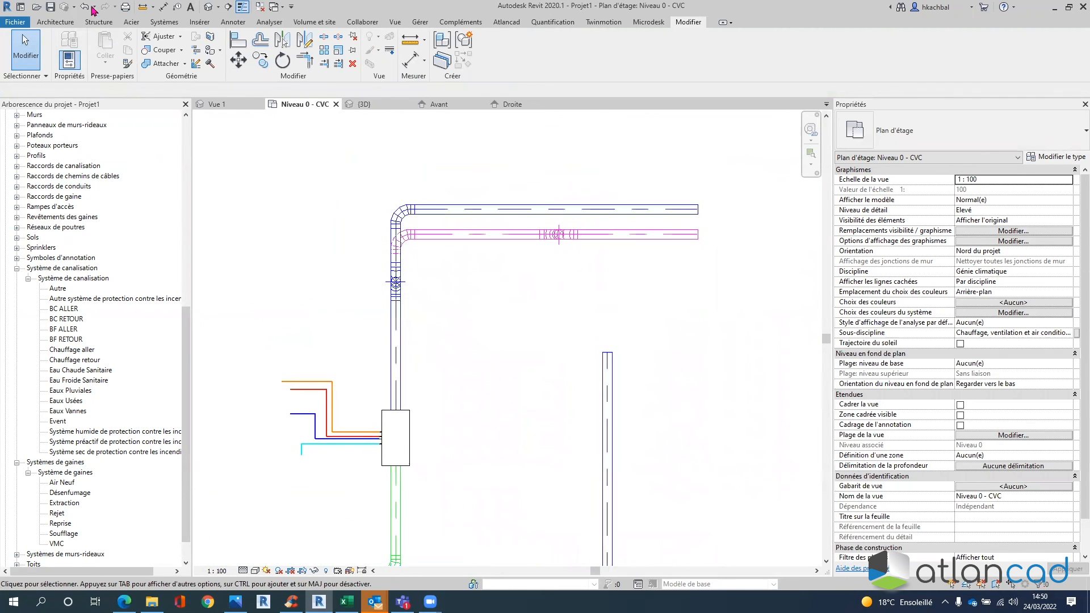
- Start placing a Bouche de soufflage 300 x 300 air terminal
{"action": "left_click", "coordinate": [164, 21]}
{"action": "left_click", "coordinate": [182, 46]}
{"action": "middle_click_drag", "start_coordinate": [497, 150], "coordinate": [473, 194]}
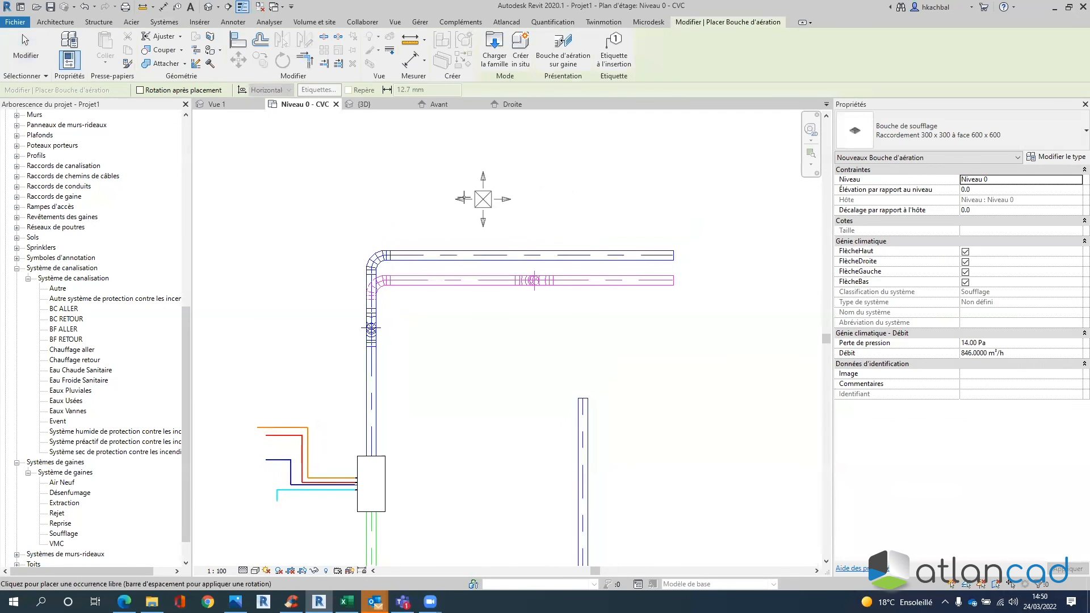
- Place two Bouche de soufflage terminals above the horizontal supply duct
{"action": "middle_click_drag", "start_coordinate": [449, 150], "coordinate": [447, 207]}
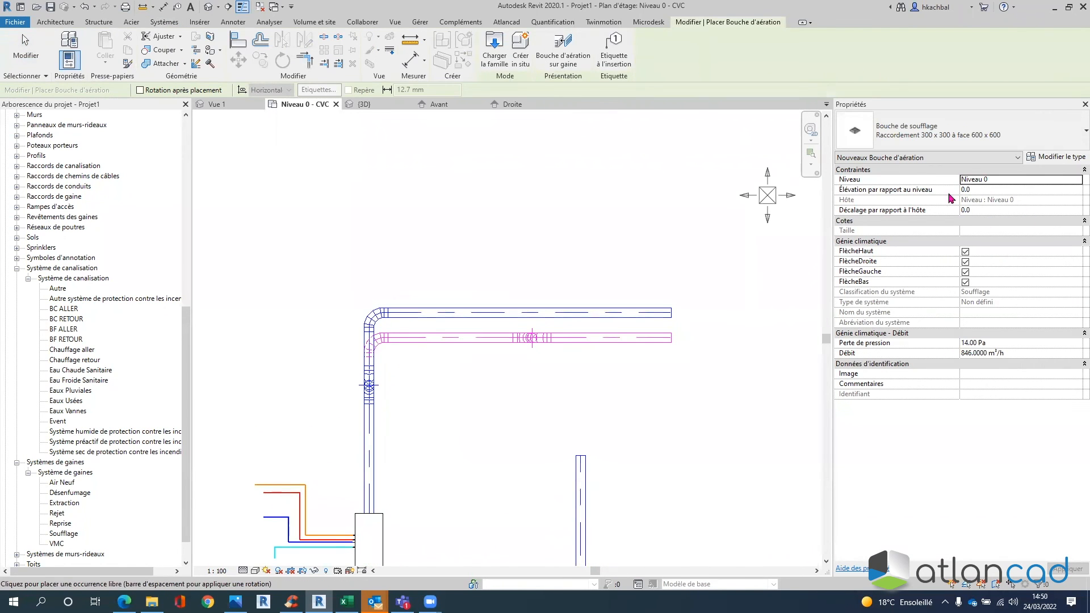
{"action": "left_click", "coordinate": [452, 217]}
{"action": "left_click", "coordinate": [625, 238]}
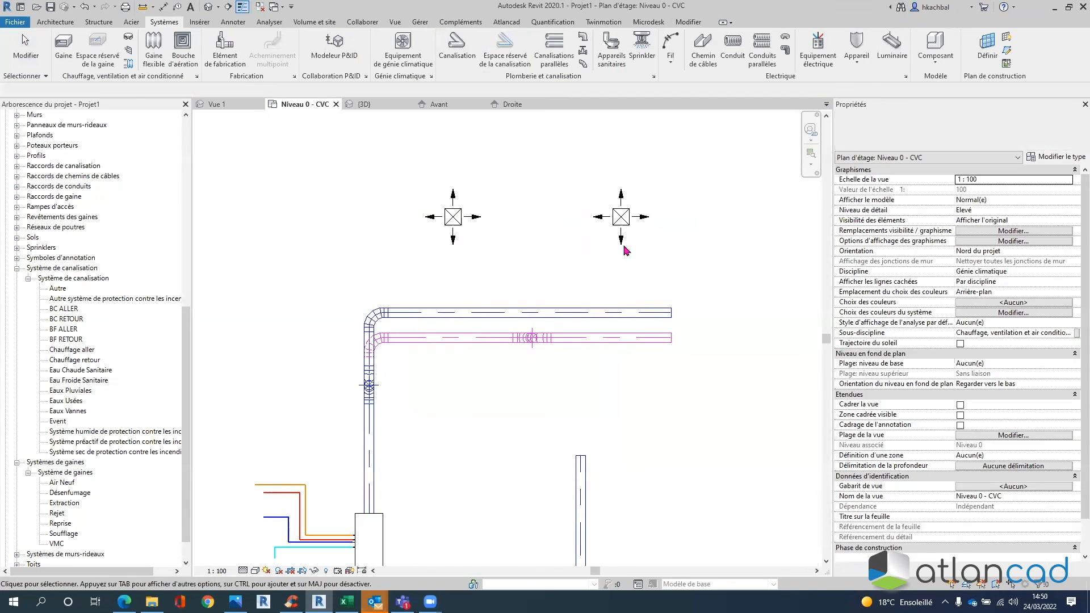
{"action": "key", "text": "Escape"}
- Connect the left terminal into the upper horizontal supply duct
{"action": "left_click", "coordinate": [588, 54]}
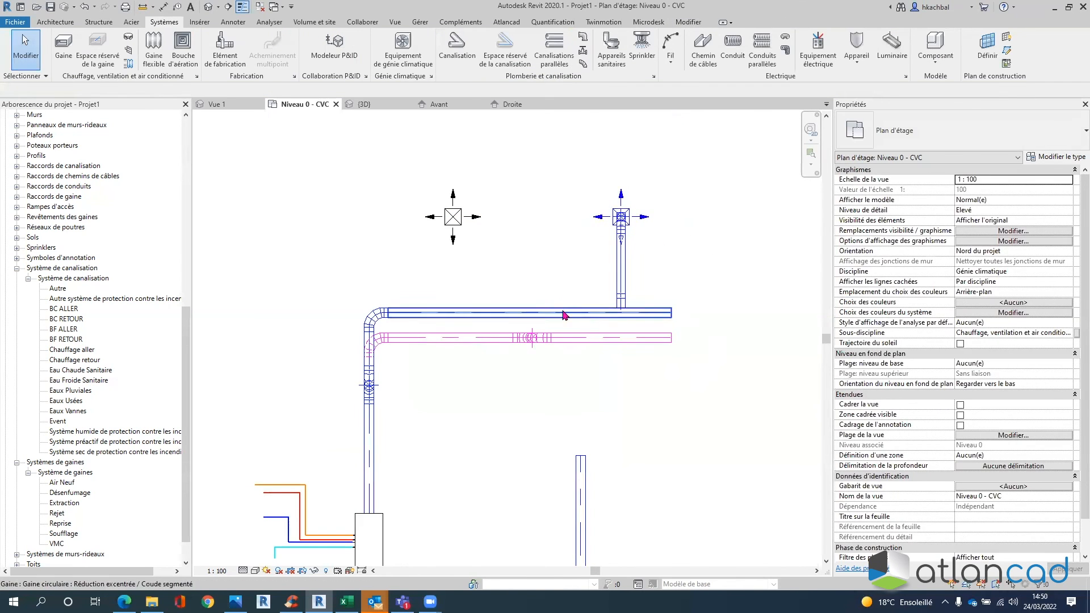
{"action": "left_click", "coordinate": [453, 216]}
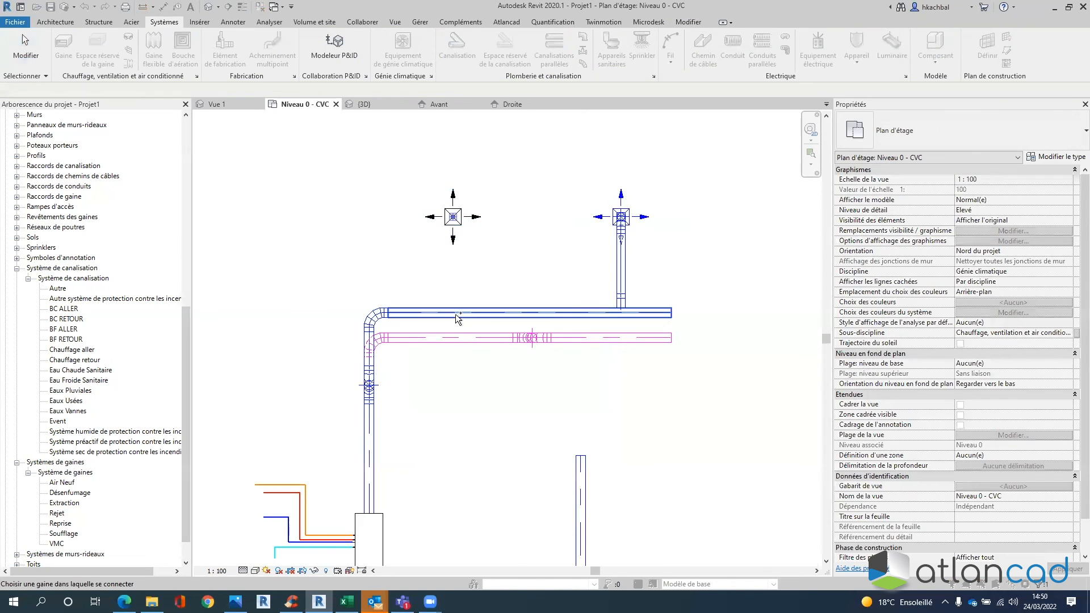
{"action": "left_click", "coordinate": [664, 312]}
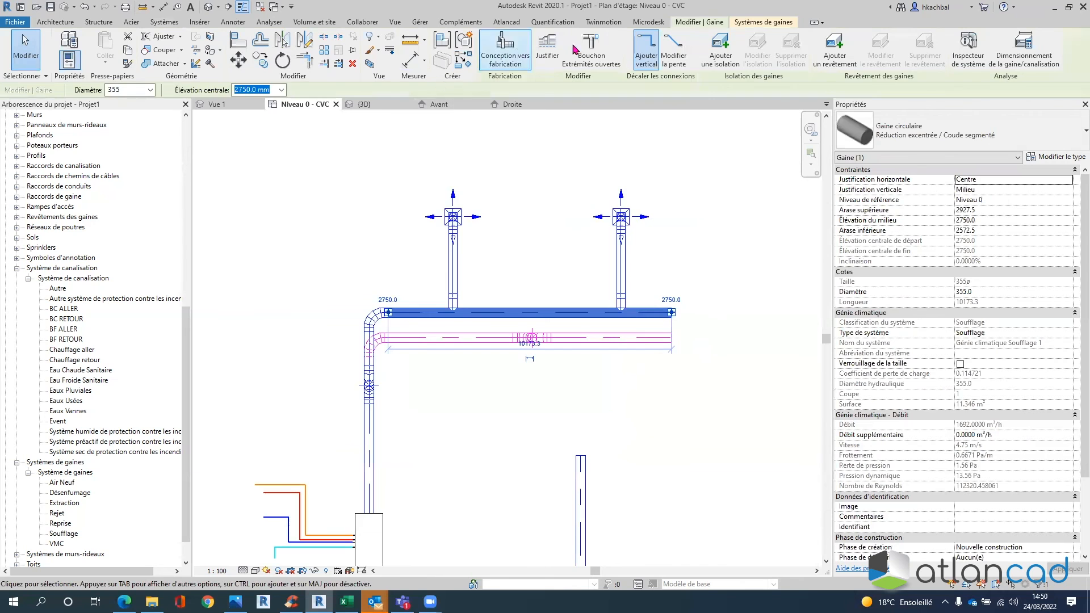
{"action": "left_click", "coordinate": [594, 48]}
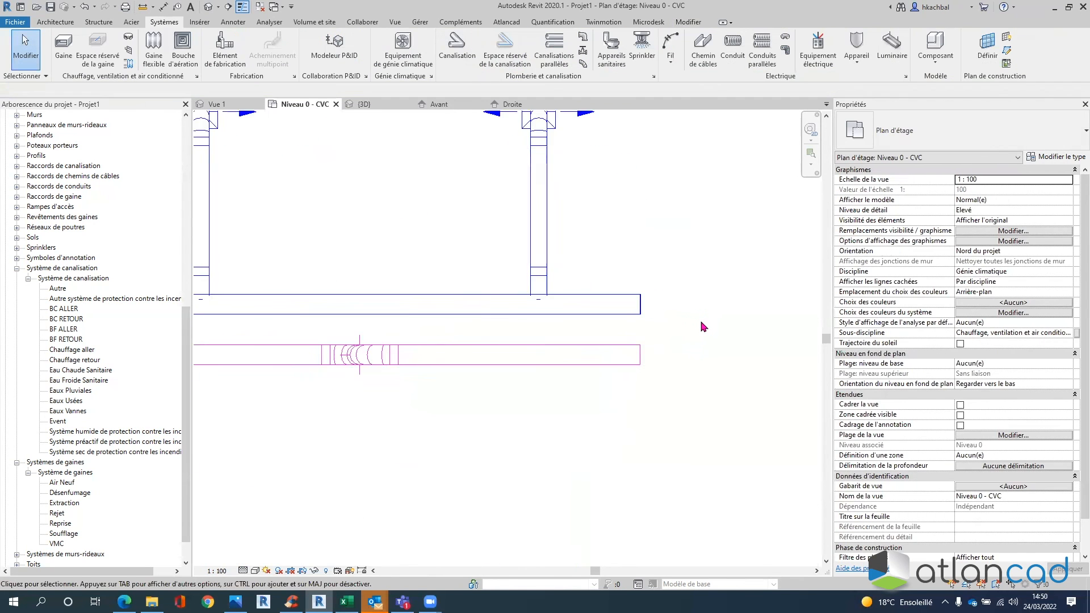
{"action": "left_click", "coordinate": [632, 315]}
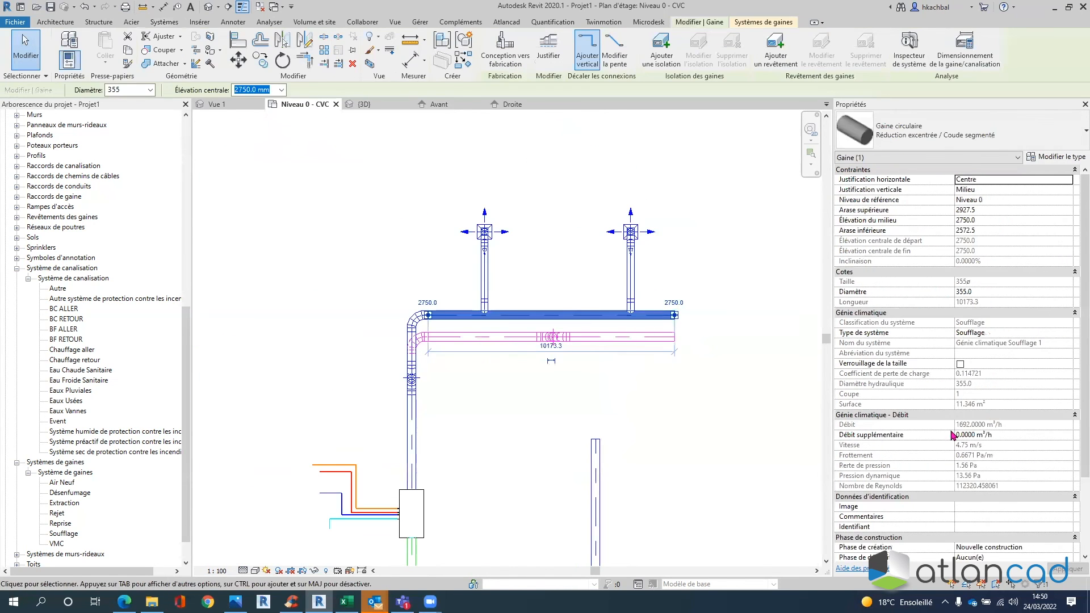
{"action": "left_click", "coordinate": [703, 259]}
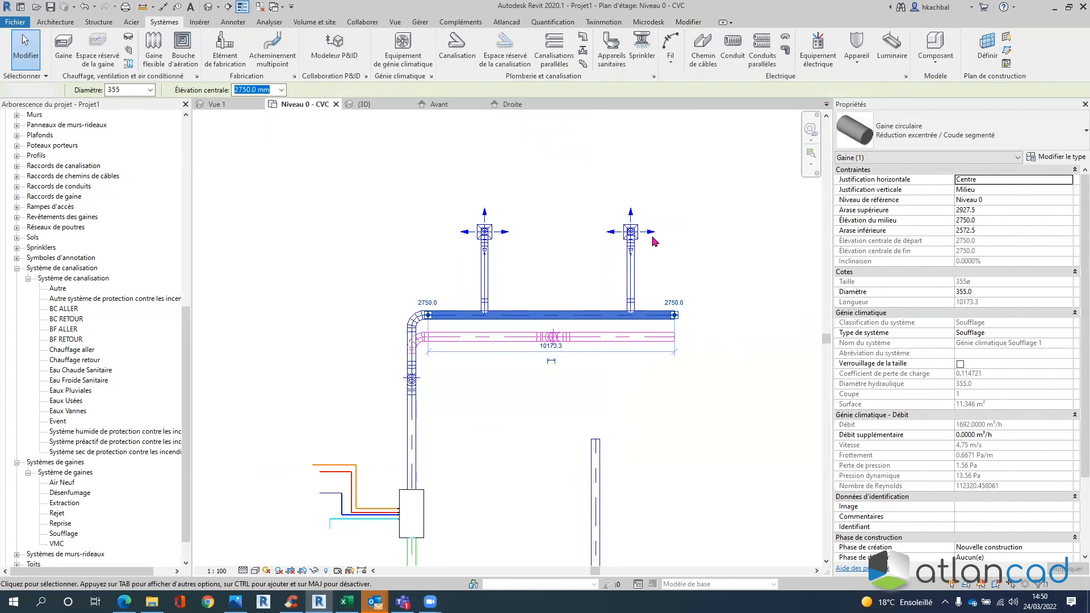
{"action": "left_click", "coordinate": [631, 231]}
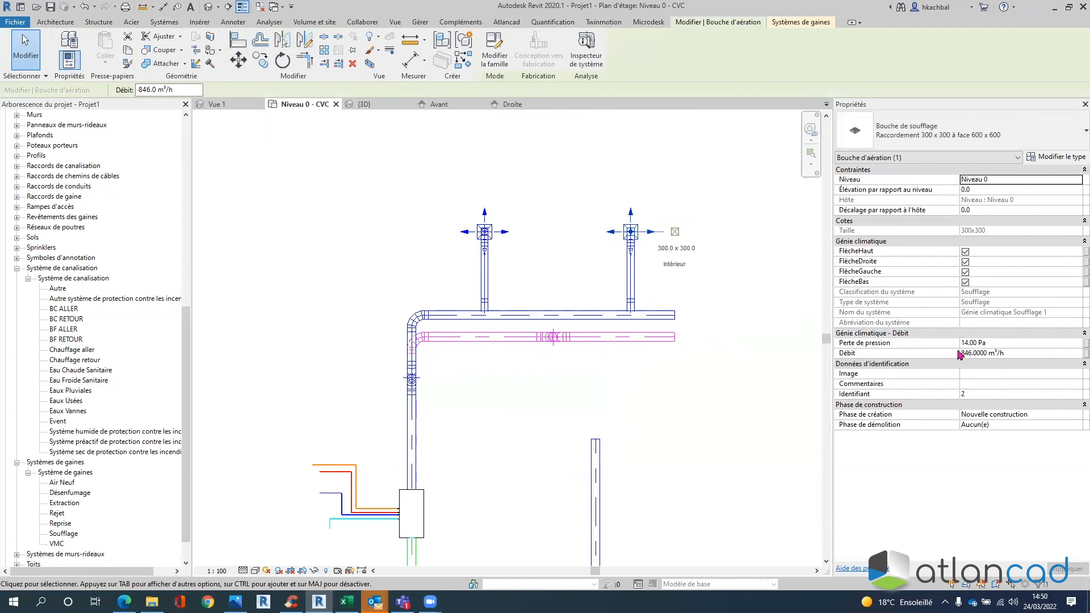
{"action": "left_click", "coordinate": [576, 315]}
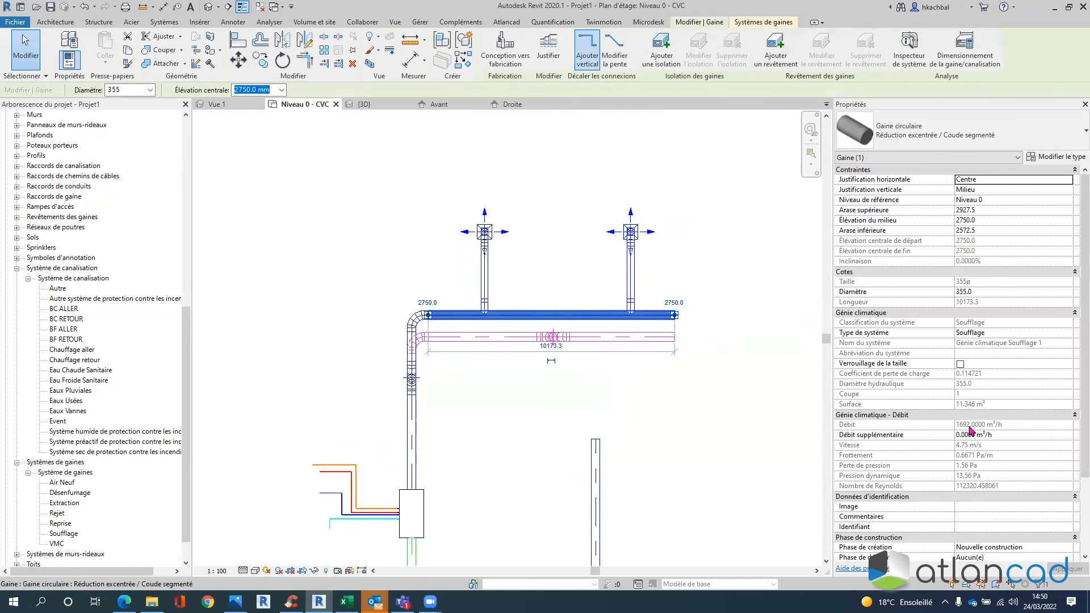
{"action": "middle_click_drag", "start_coordinate": [427, 501], "coordinate": [504, 374]}
{"action": "scroll", "coordinate": [504, 375], "scroll_direction": "up", "scroll_amount": 1}
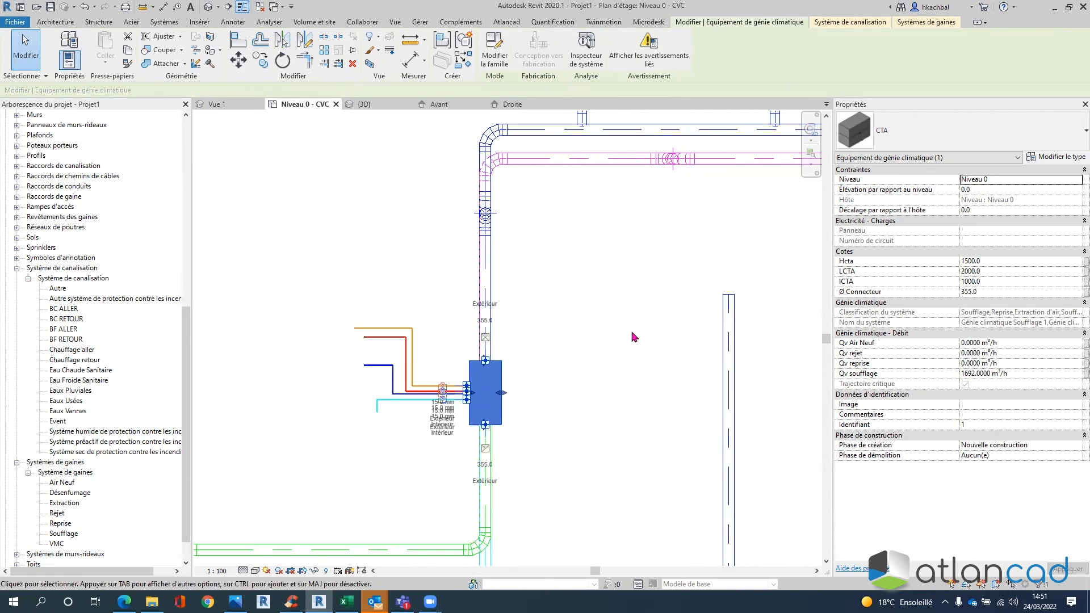
{"action": "left_click", "coordinate": [610, 376]}
{"action": "middle_click_drag", "start_coordinate": [574, 372], "coordinate": [612, 304]}
{"action": "scroll", "coordinate": [598, 295], "scroll_direction": "up", "scroll_amount": 1}
{"action": "scroll", "coordinate": [599, 274], "scroll_direction": "down", "scroll_amount": 3}
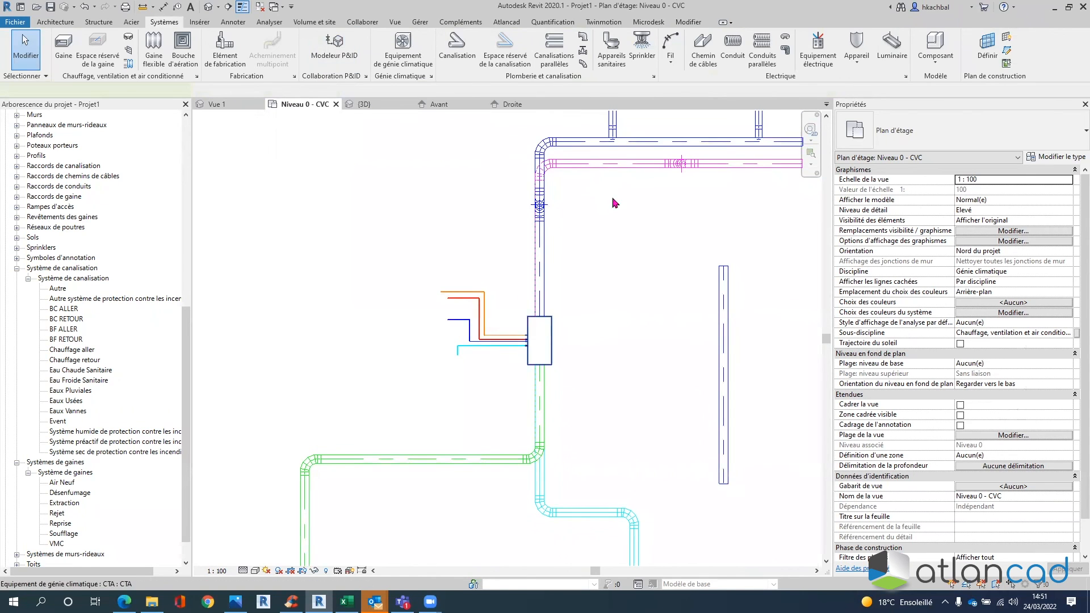
- Open the CTA family for editing and bring up its Family Types list
{"action": "double_click", "coordinate": [552, 331]}
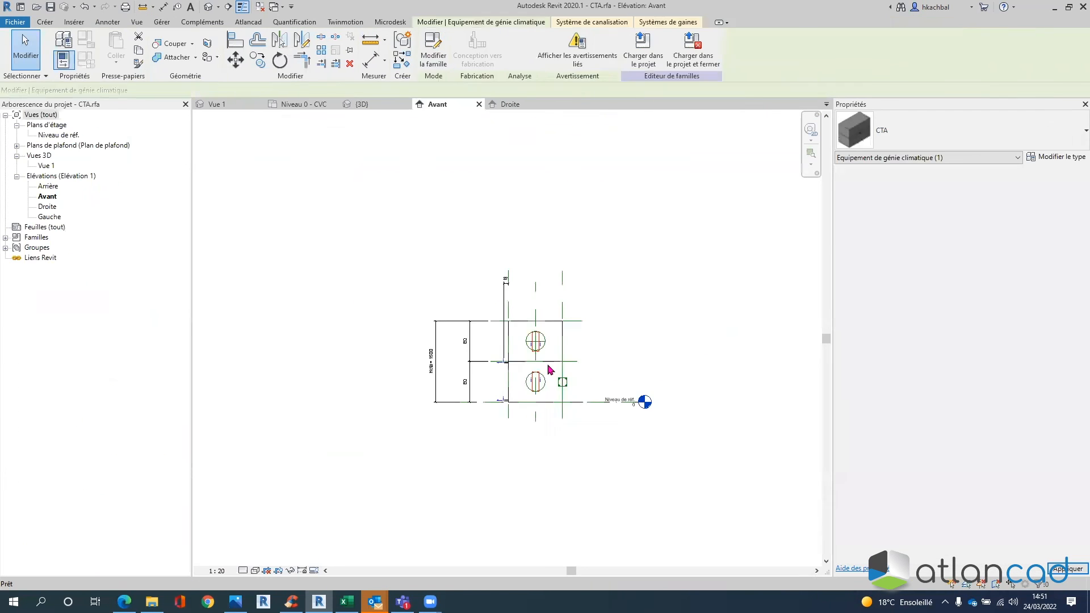
{"action": "key", "text": "f"}
{"action": "key", "text": "t"}
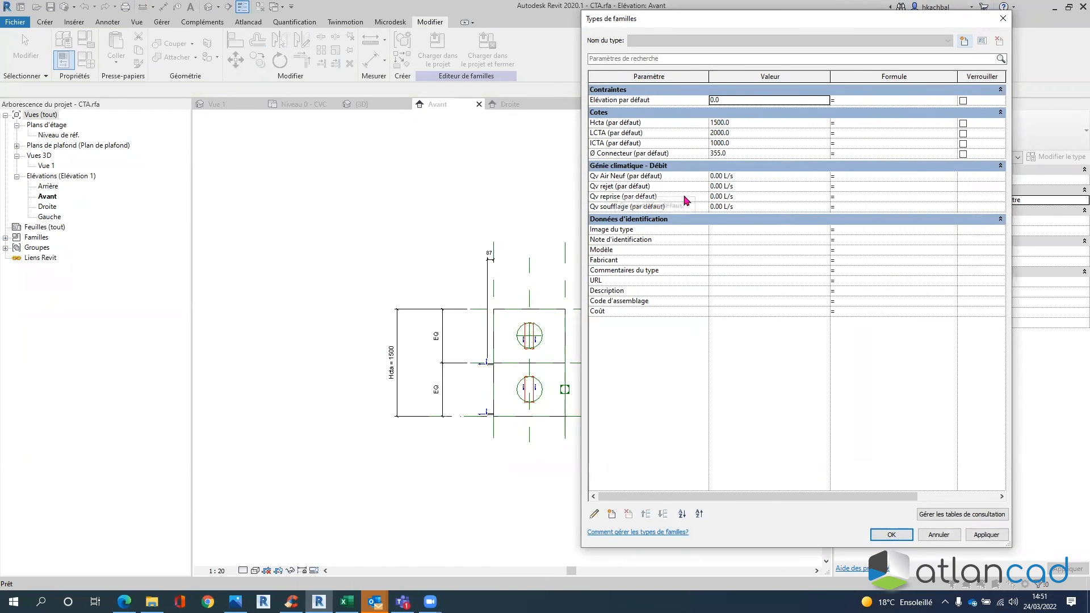
{"action": "key", "text": "ctrl"}
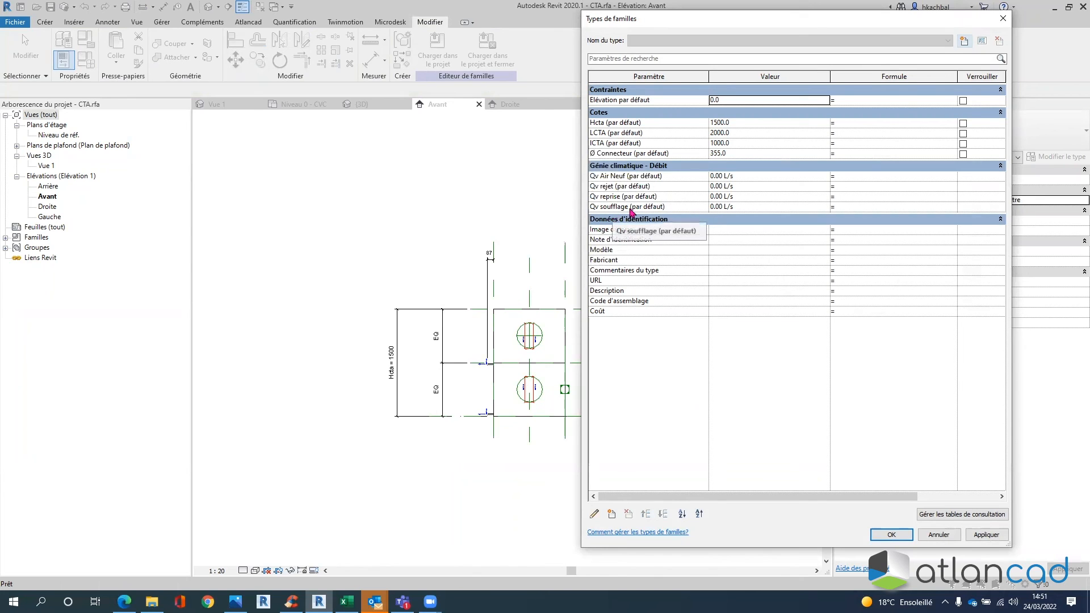
- Set Qv Air Neuf's formula to Qv soufflage, apply, and load the family into the project
{"action": "left_click", "coordinate": [844, 178]}
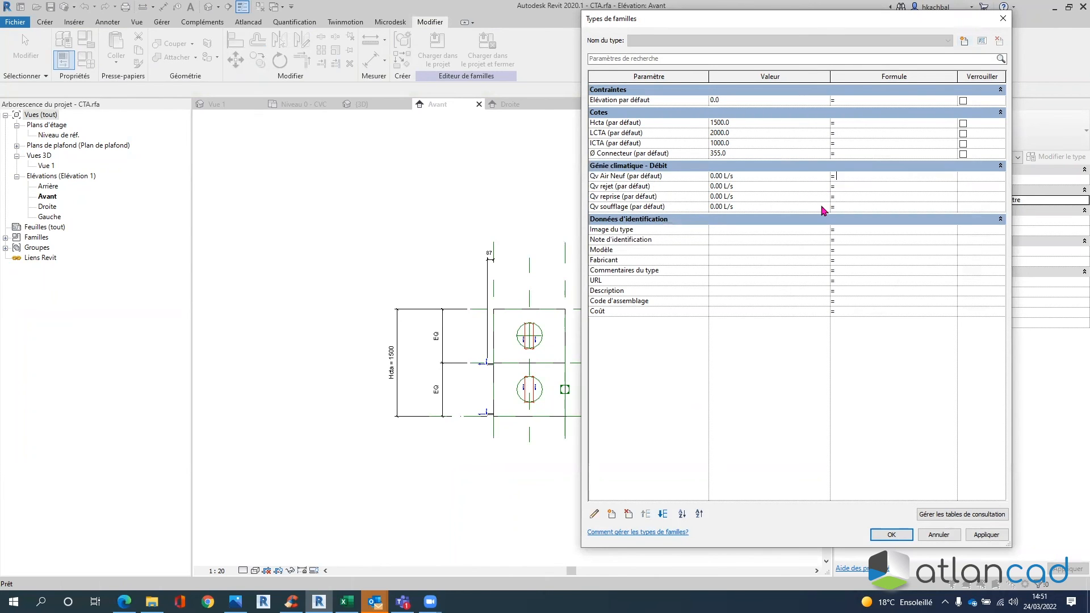
{"action": "left_click", "coordinate": [625, 208]}
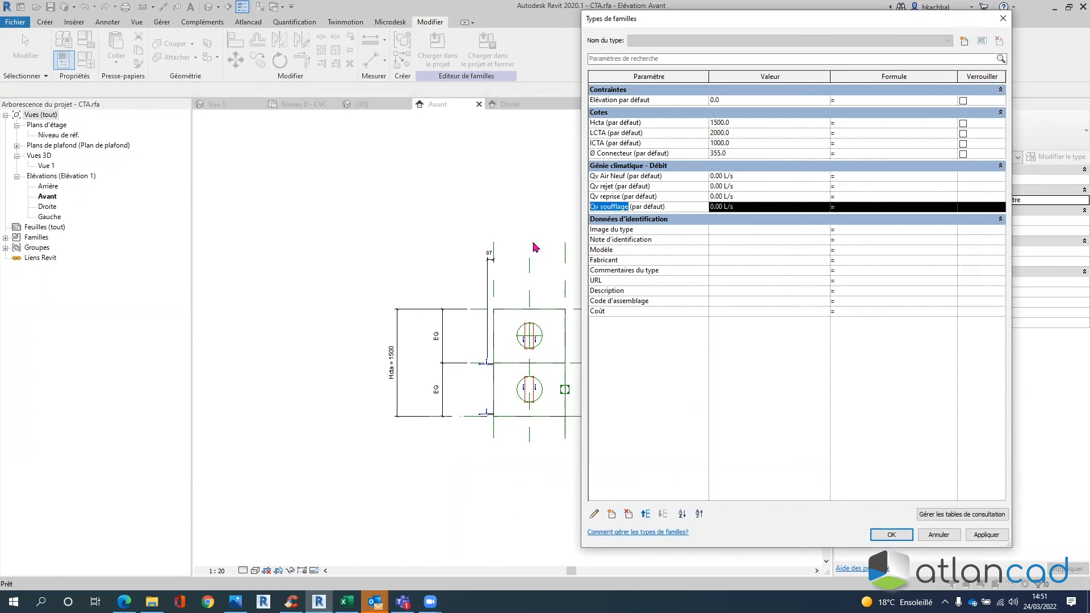
{"action": "left_click", "coordinate": [835, 177]}
{"action": "type", "text": "Qv soufflage"}
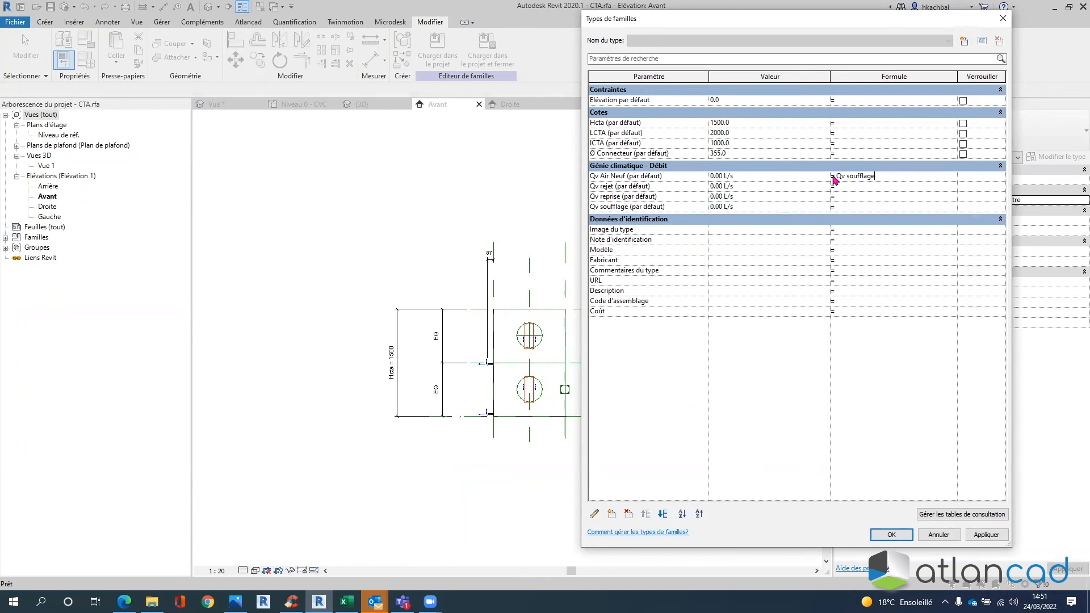
{"action": "left_click", "coordinate": [817, 198]}
{"action": "left_click", "coordinate": [987, 535]}
{"action": "left_click", "coordinate": [905, 535]}
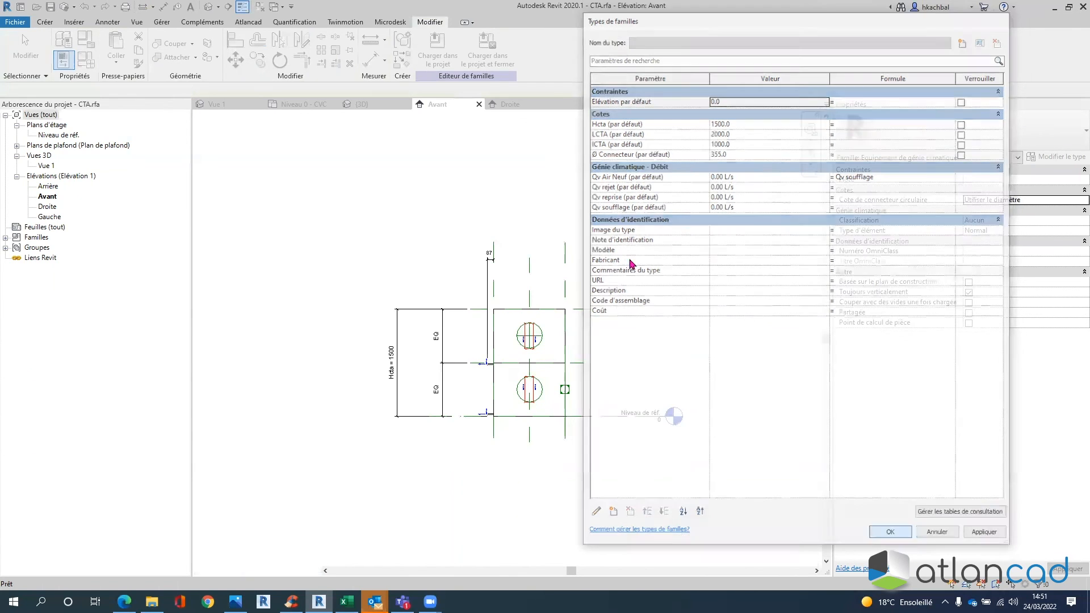
{"action": "left_click", "coordinate": [437, 51]}
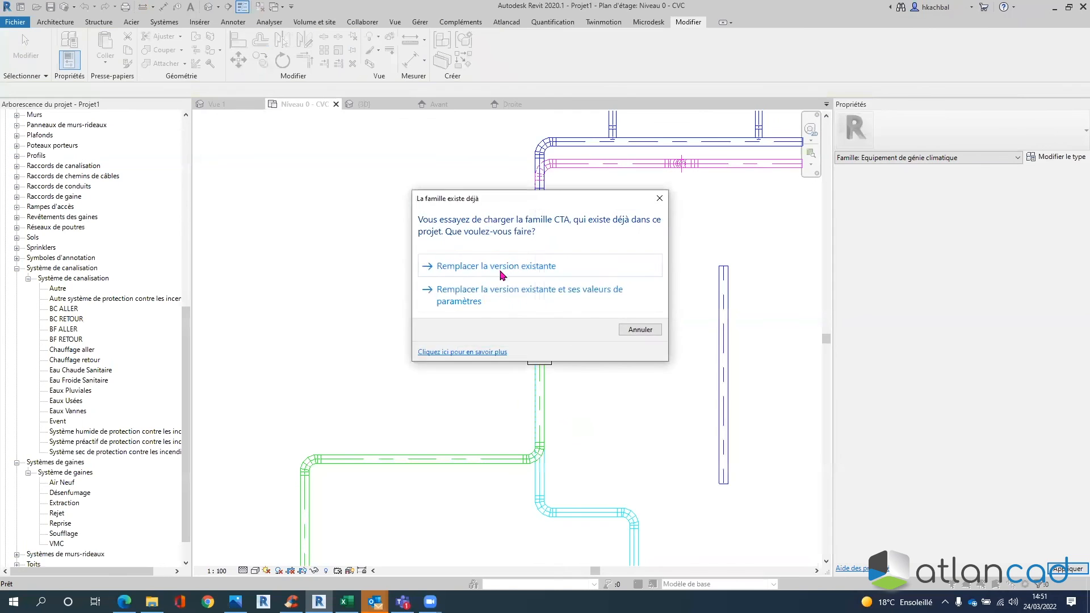
- Replace the existing CTA family and its parameter values, then check the CTA and vertical duct
{"action": "left_click", "coordinate": [507, 292]}
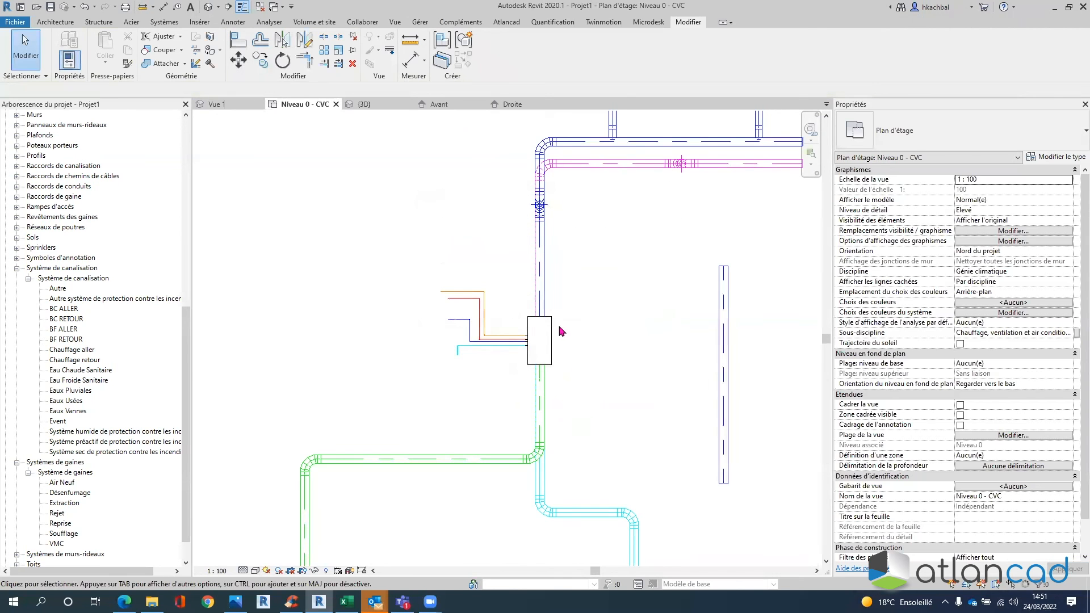
{"action": "left_click", "coordinate": [546, 336]}
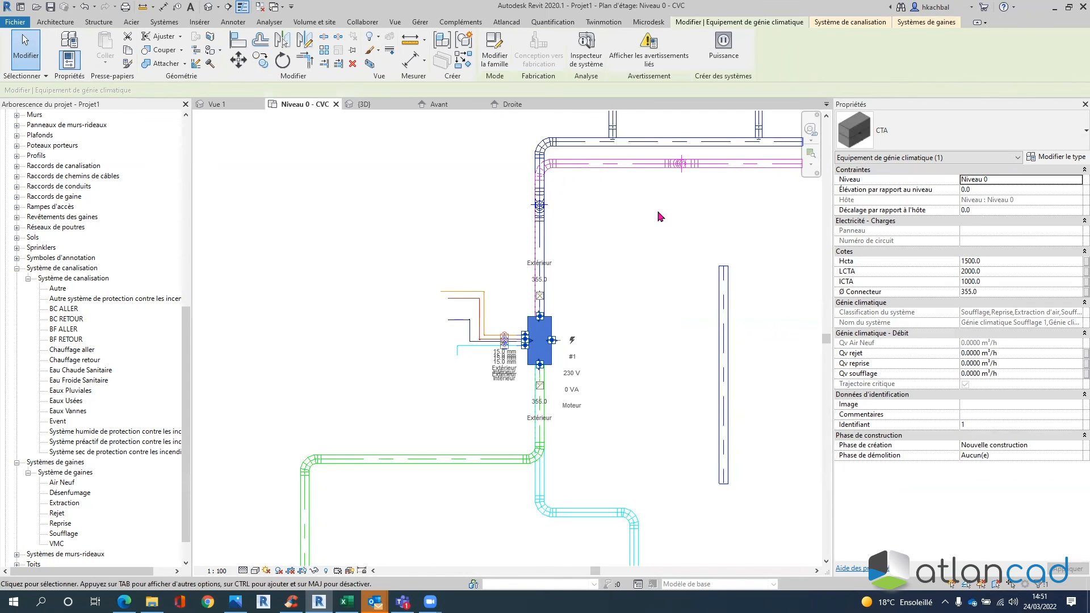
{"action": "left_click", "coordinate": [609, 250]}
{"action": "left_click", "coordinate": [540, 302]}
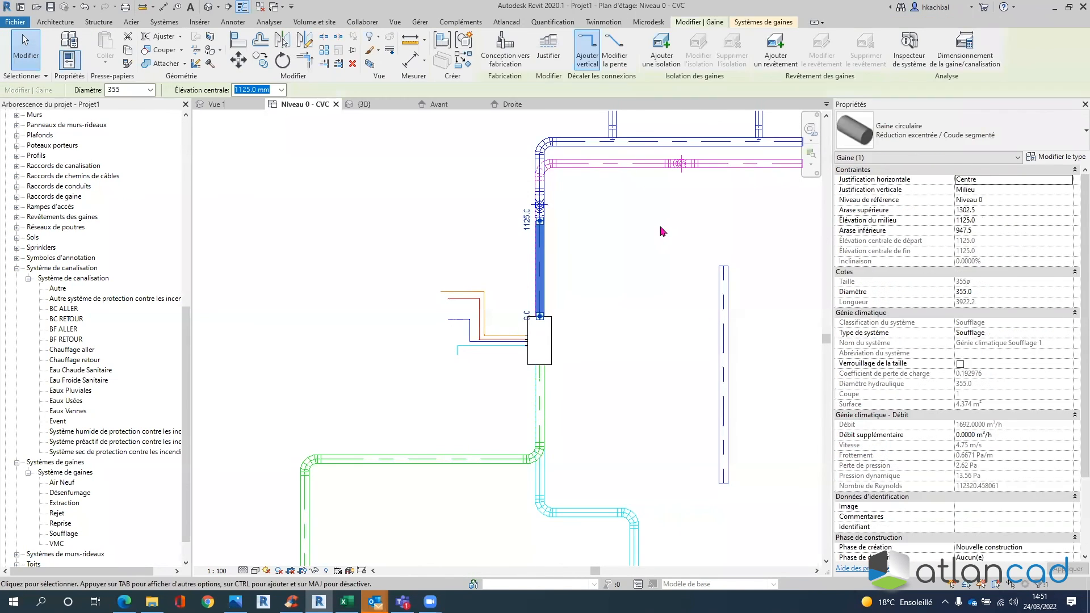
{"action": "scroll", "coordinate": [540, 279], "scroll_direction": "up", "scroll_amount": 3}
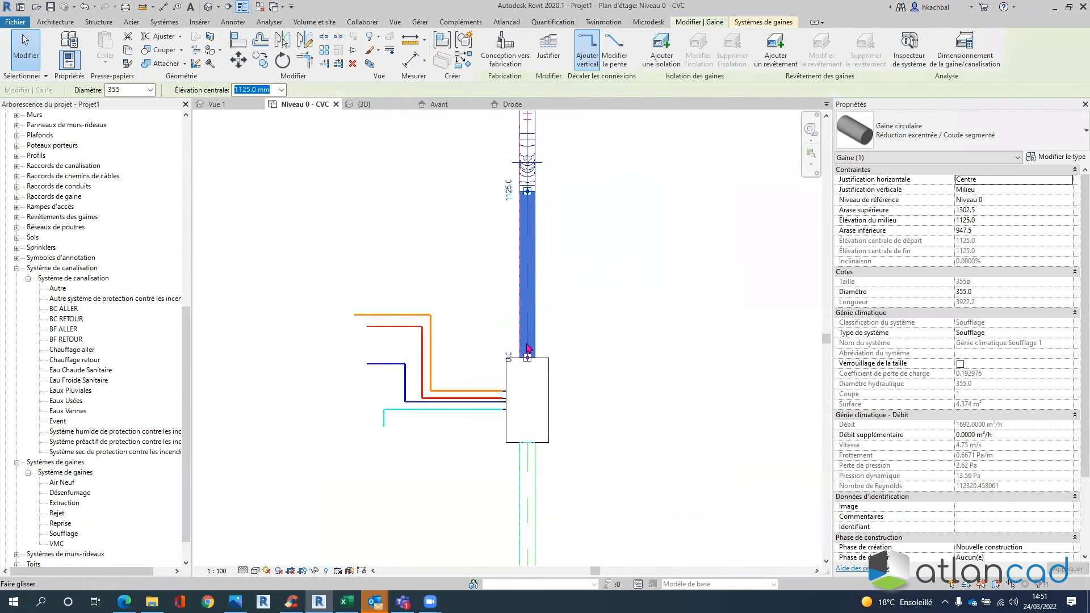
{"action": "key", "text": "Escape"}
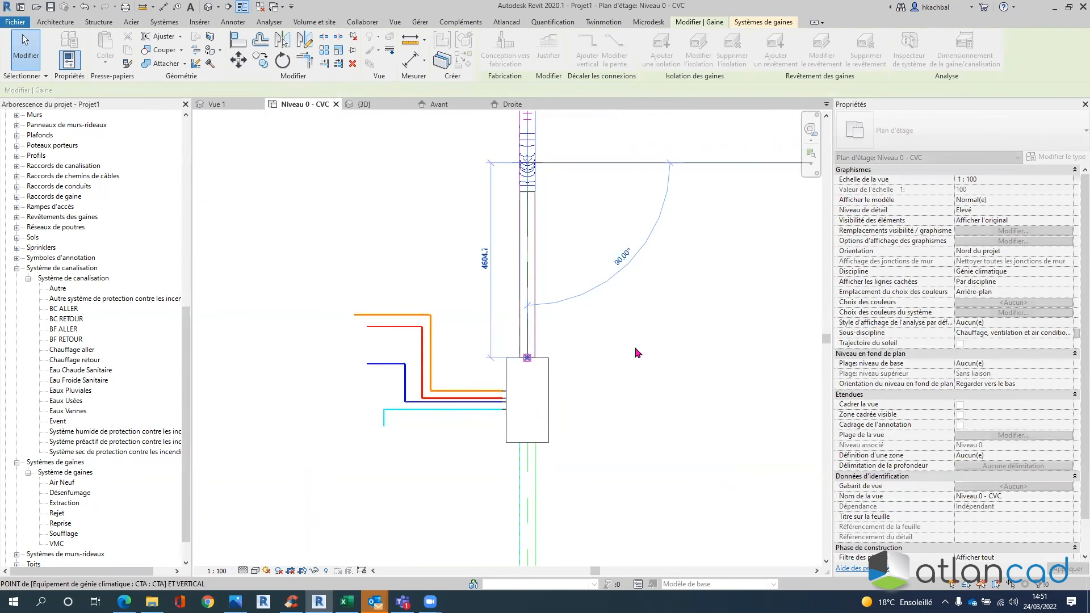
- Inspect the CTA unit and the upper horizontal supply duct flows
{"action": "left_click", "coordinate": [552, 378]}
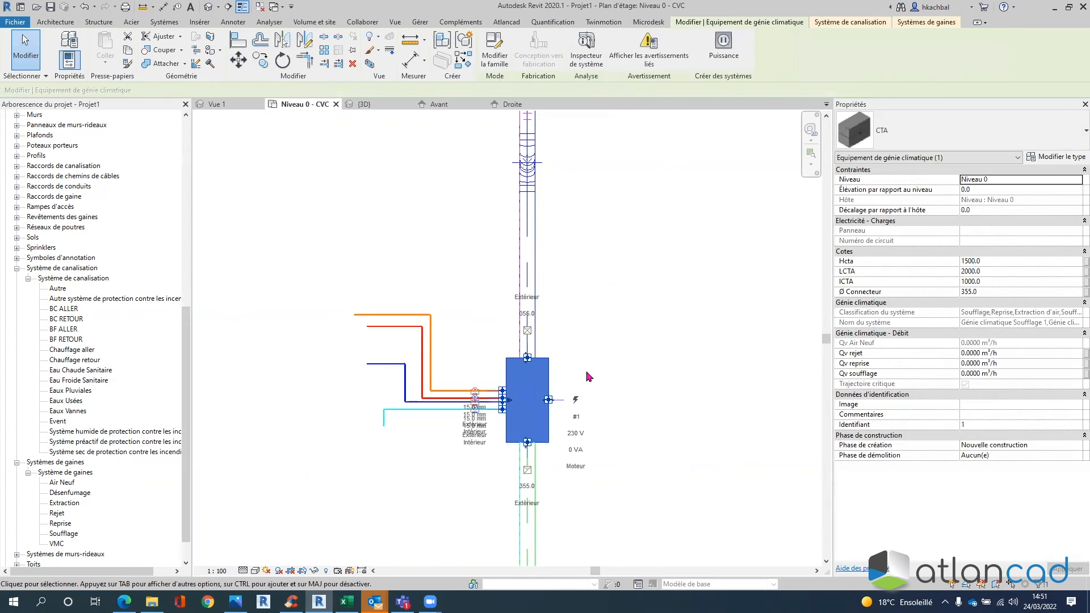
{"action": "scroll", "coordinate": [713, 281], "scroll_direction": "down", "scroll_amount": 1}
{"action": "middle_click_drag", "start_coordinate": [718, 279], "coordinate": [637, 399]}
{"action": "middle_click_drag", "start_coordinate": [620, 288], "coordinate": [447, 327]}
{"action": "scroll", "coordinate": [672, 258], "scroll_direction": "up", "scroll_amount": 3}
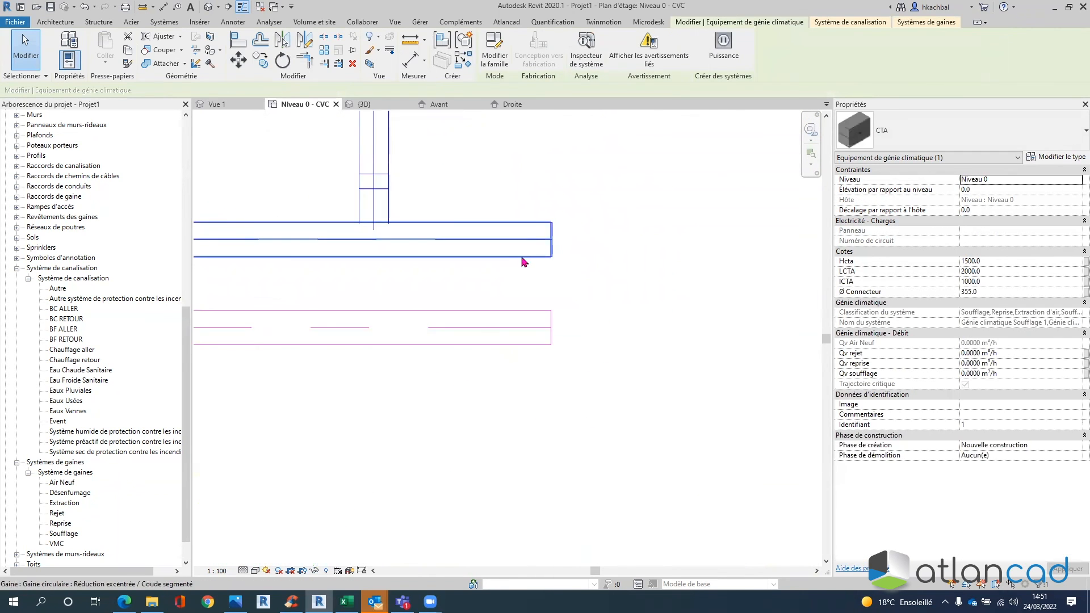
{"action": "left_click", "coordinate": [523, 255]}
{"action": "scroll", "coordinate": [668, 318], "scroll_direction": "down", "scroll_amount": 3}
{"action": "middle_click_drag", "start_coordinate": [441, 353], "coordinate": [778, 217]}
{"action": "middle_click_drag", "start_coordinate": [328, 284], "coordinate": [494, 279]}
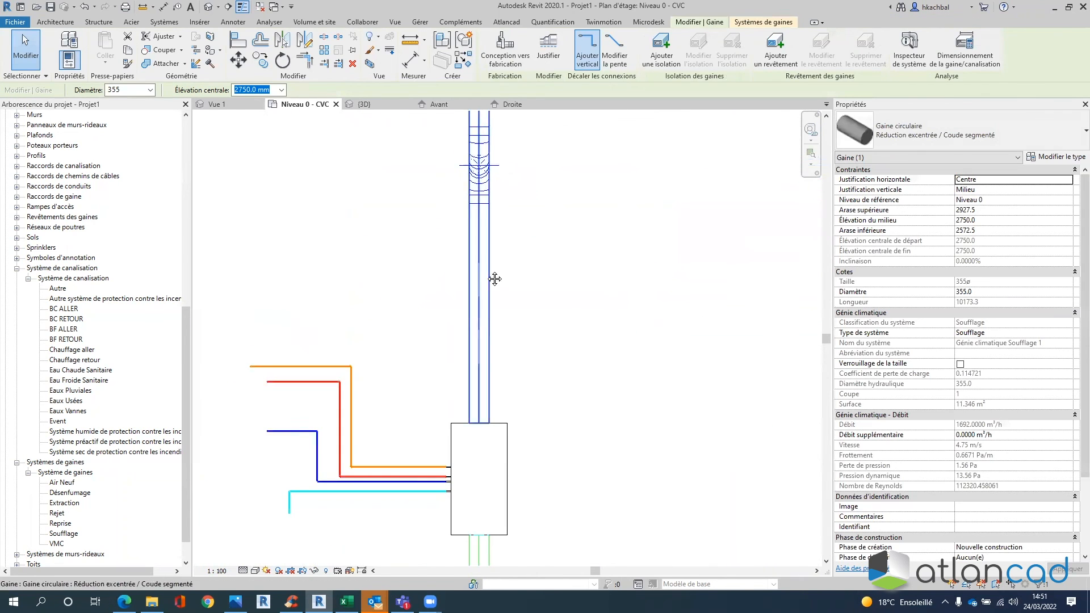
- Check the vertical ducts and the CTA's 0 m³/h flows, then reopen the CTA family
{"action": "left_click", "coordinate": [480, 255]}
{"action": "middle_click_drag", "start_coordinate": [588, 305], "coordinate": [672, 199]}
{"action": "left_click", "coordinate": [570, 435]}
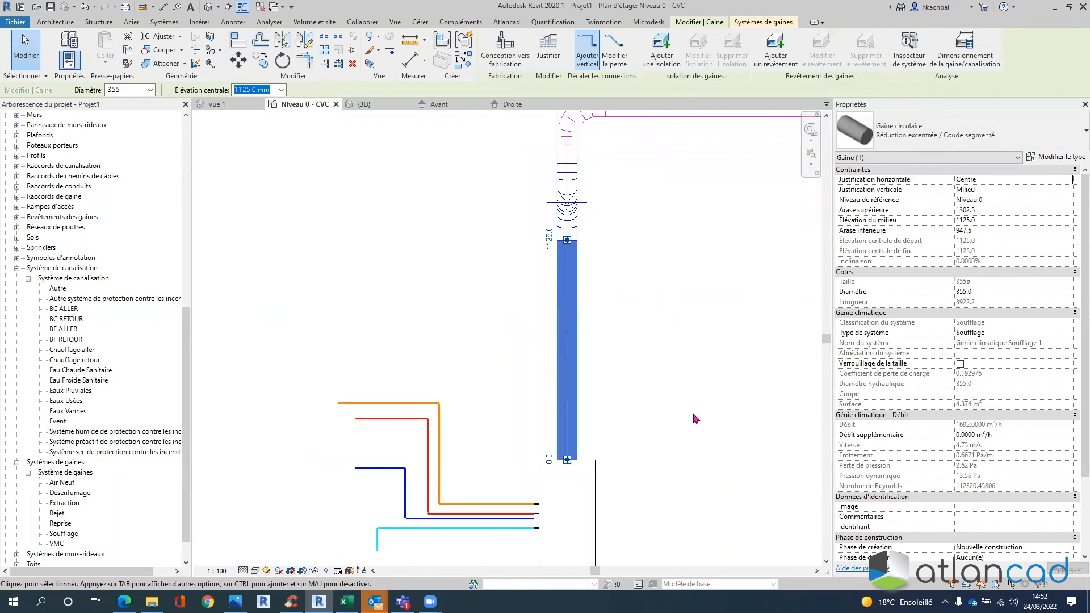
{"action": "scroll", "coordinate": [690, 368], "scroll_direction": "down", "scroll_amount": 2}
{"action": "middle_click_drag", "start_coordinate": [690, 368], "coordinate": [722, 245]}
{"action": "left_click", "coordinate": [660, 325]}
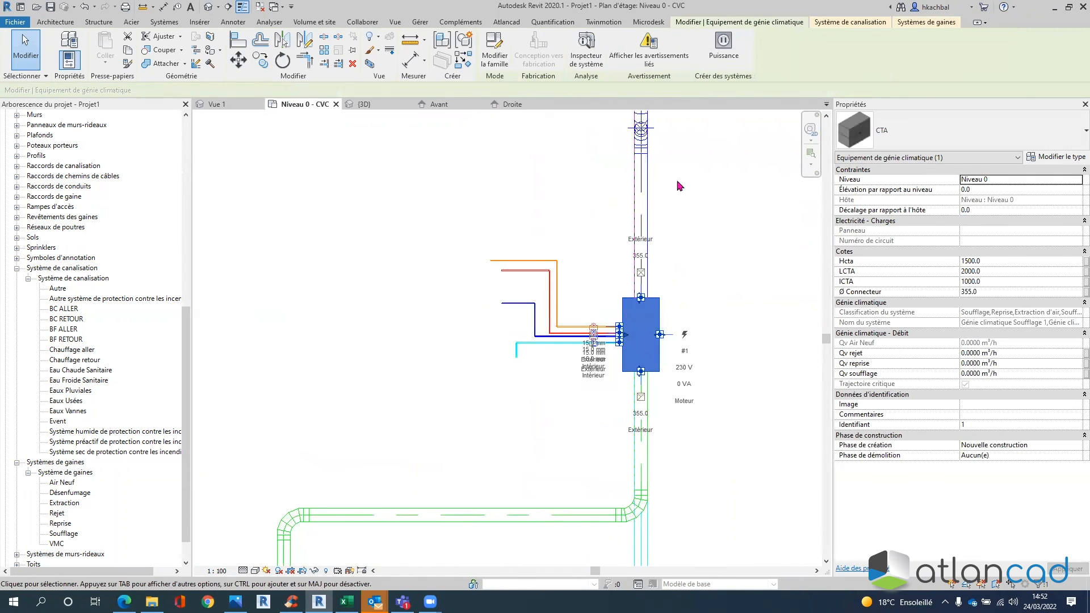
{"action": "left_click", "coordinate": [494, 50]}
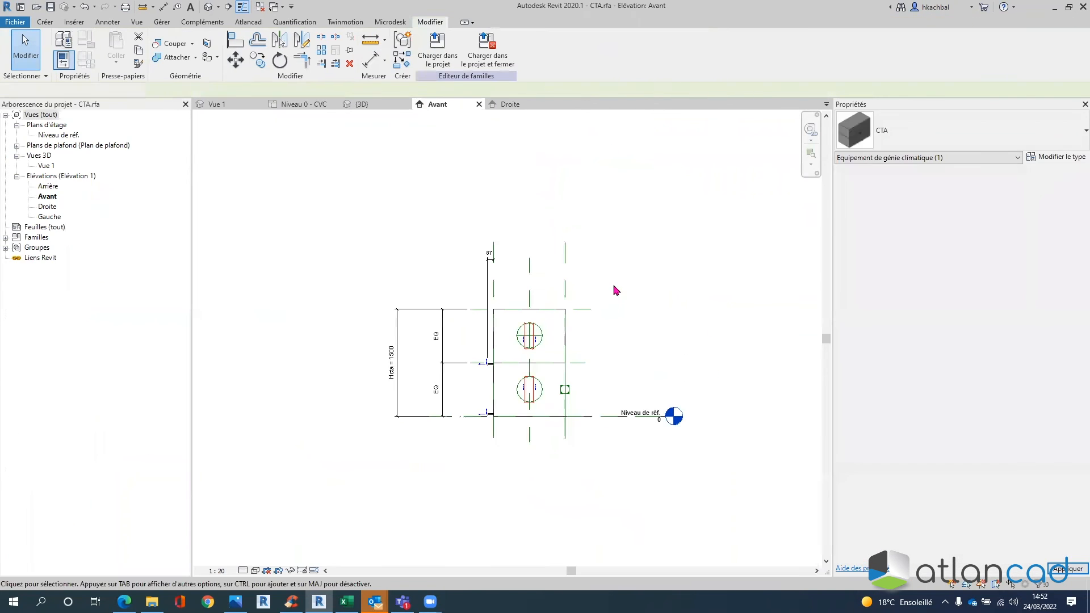
- Recommit the Qv Air Neuf = Qv soufflage formula and load the CTA family into the project
{"action": "left_click", "coordinate": [85, 59]}
{"action": "left_click", "coordinate": [892, 175]}
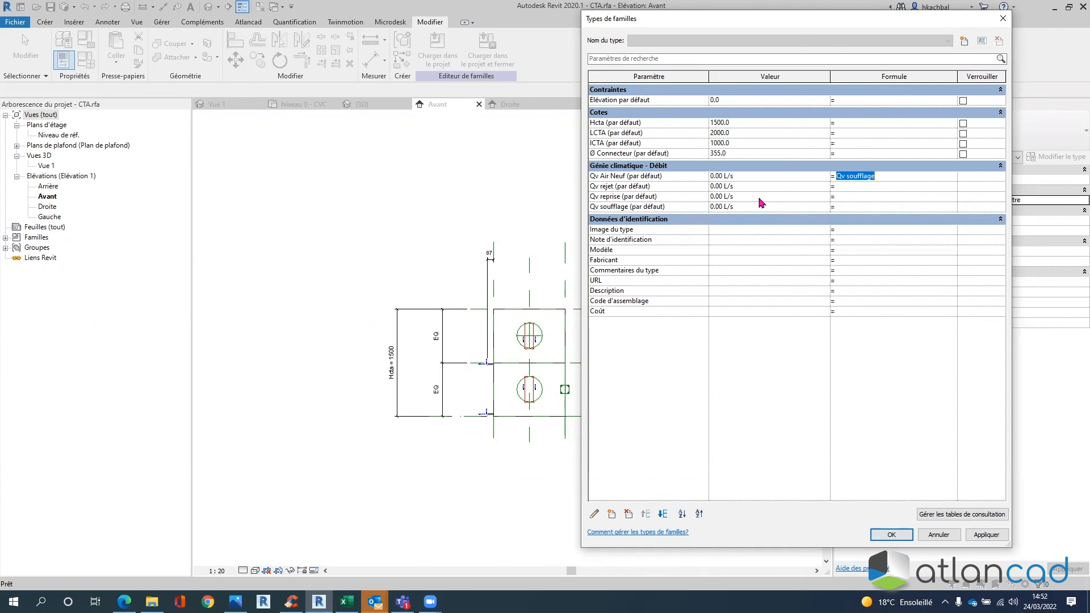
{"action": "left_click", "coordinate": [881, 176]}
{"action": "left_click", "coordinate": [986, 536]}
{"action": "left_click", "coordinate": [901, 536]}
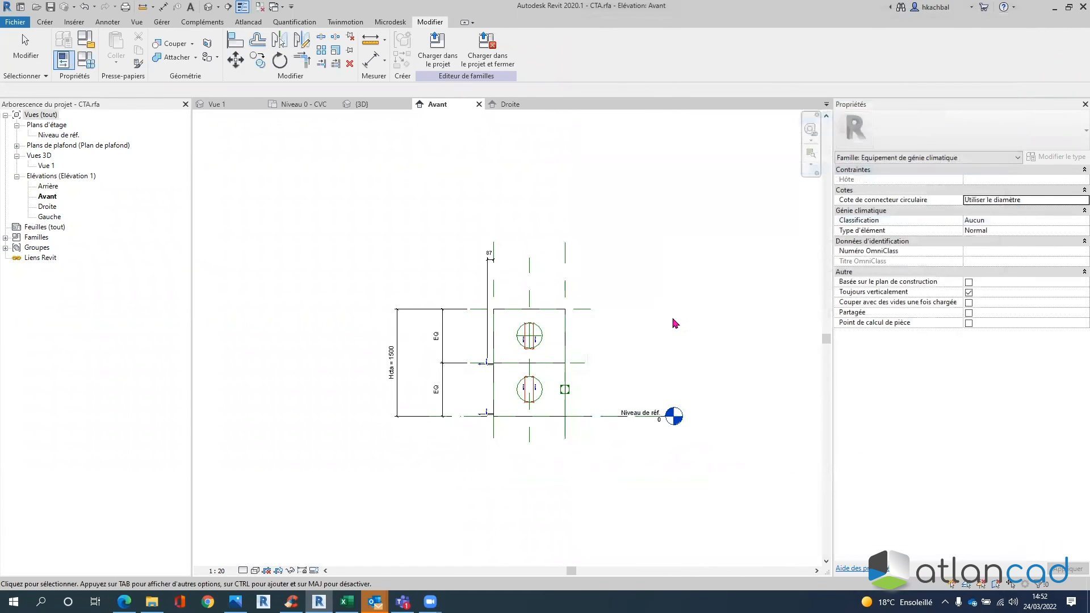
{"action": "left_click", "coordinate": [454, 70]}
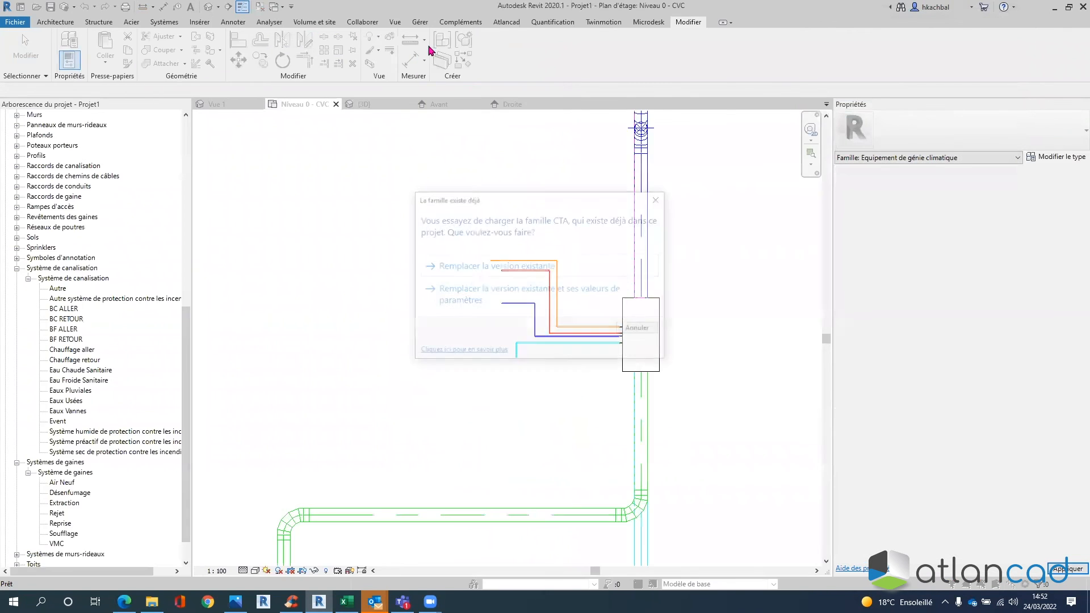
- Replace the existing family with its parameter values and check the CTA's flows
{"action": "left_click", "coordinate": [566, 294]}
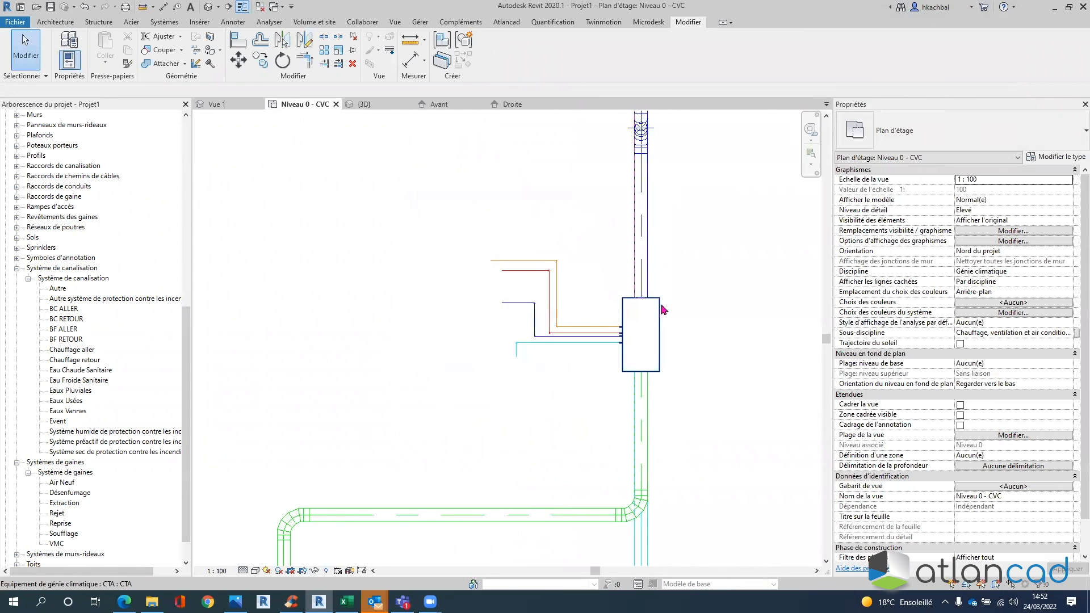
{"action": "left_click", "coordinate": [659, 299]}
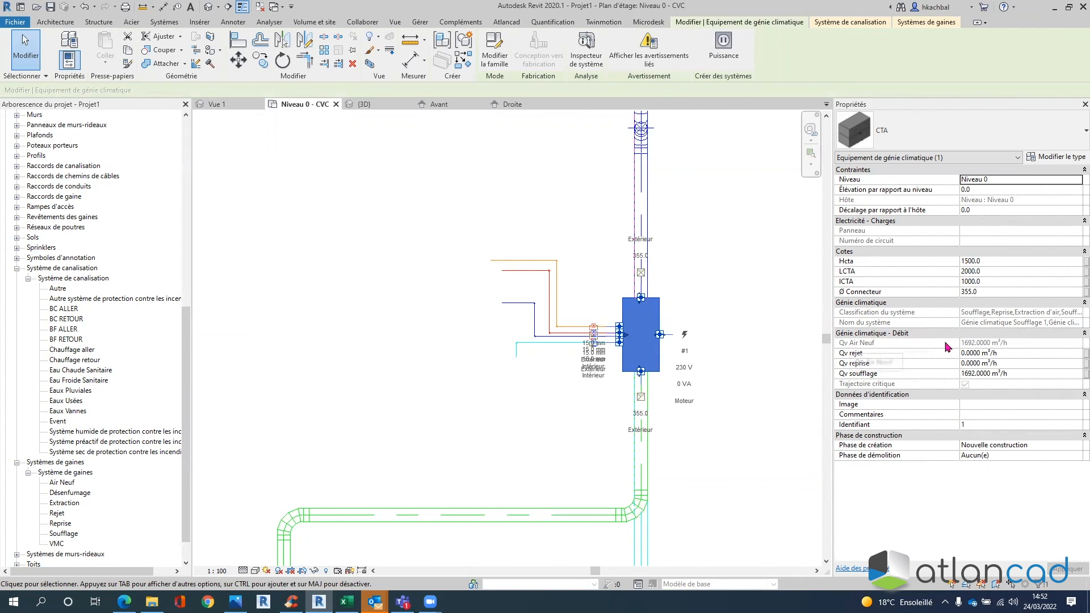
{"action": "scroll", "coordinate": [709, 214], "scroll_direction": "down", "scroll_amount": 2}
{"action": "middle_click_drag", "start_coordinate": [680, 213], "coordinate": [572, 327]}
- Set the top supply terminal's Débit to 1500 and verify the CTA and duct show 2346 m³/h
{"action": "left_click", "coordinate": [651, 121]}
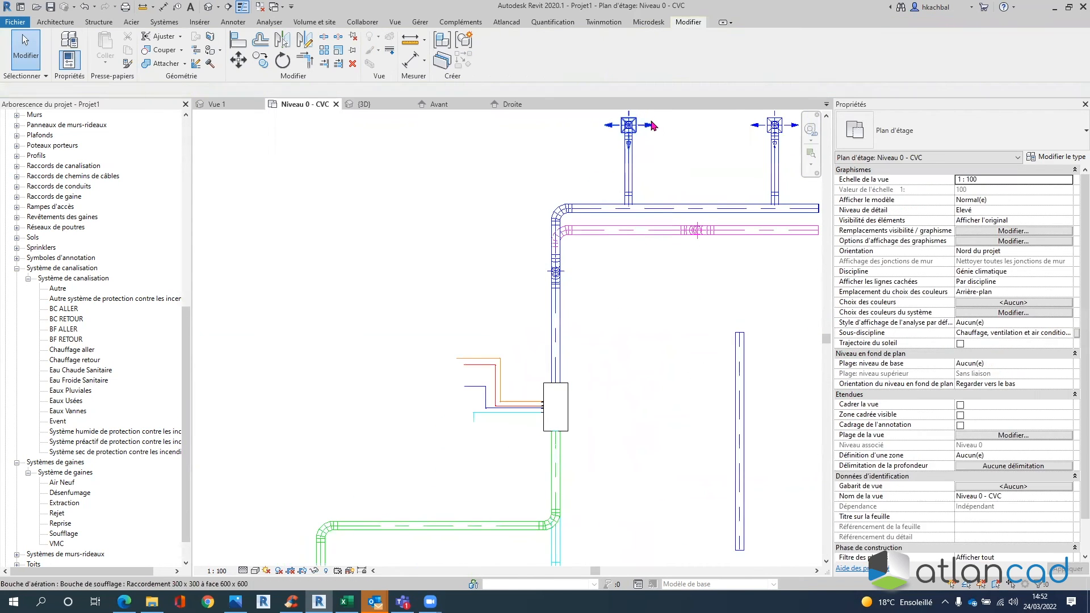
{"action": "left_click", "coordinate": [994, 343]}
{"action": "left_click", "coordinate": [1022, 353]}
{"action": "type", "text": "1500.0000 m³/h"}
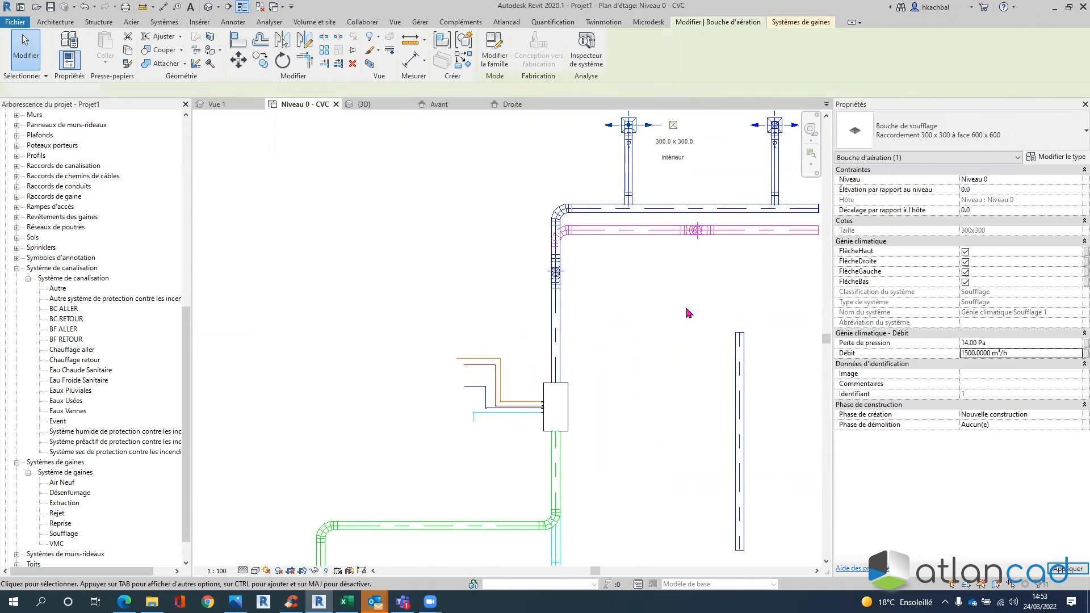
{"action": "left_click", "coordinate": [687, 312]}
{"action": "left_click", "coordinate": [567, 392]}
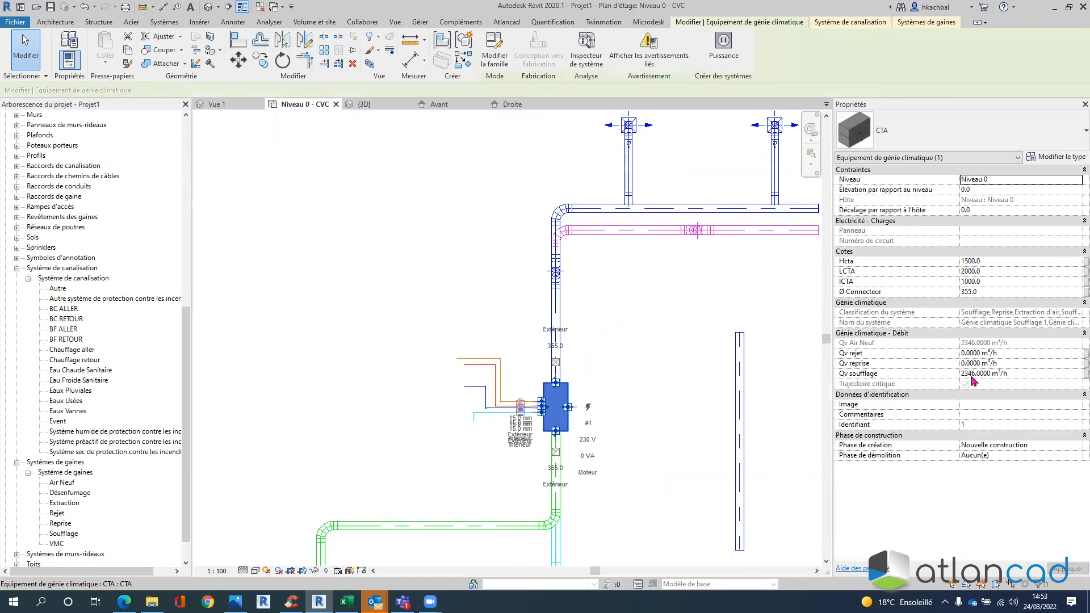
{"action": "left_click", "coordinate": [694, 214]}
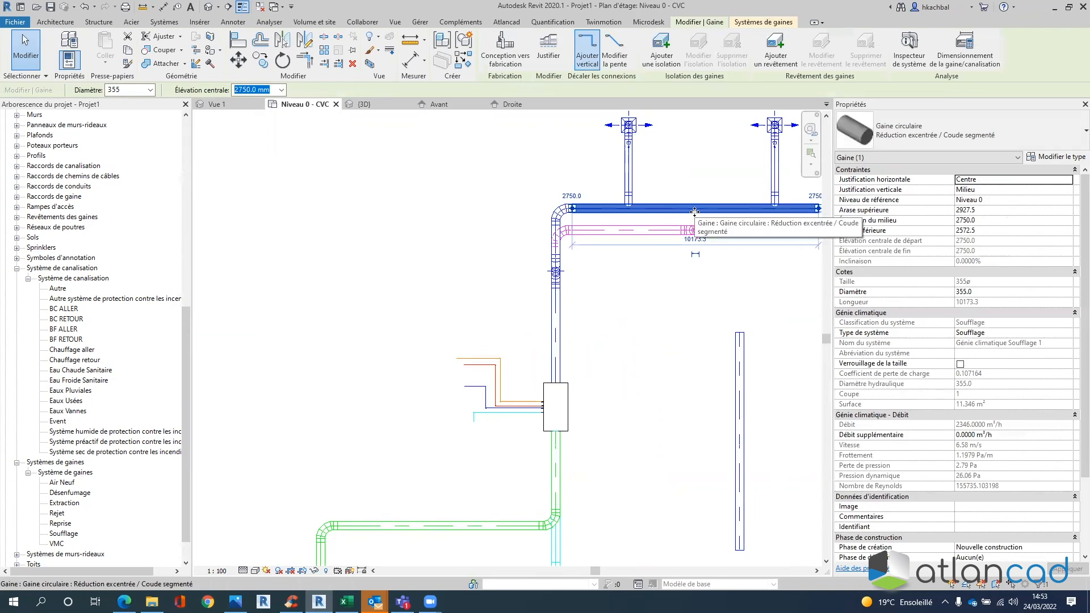